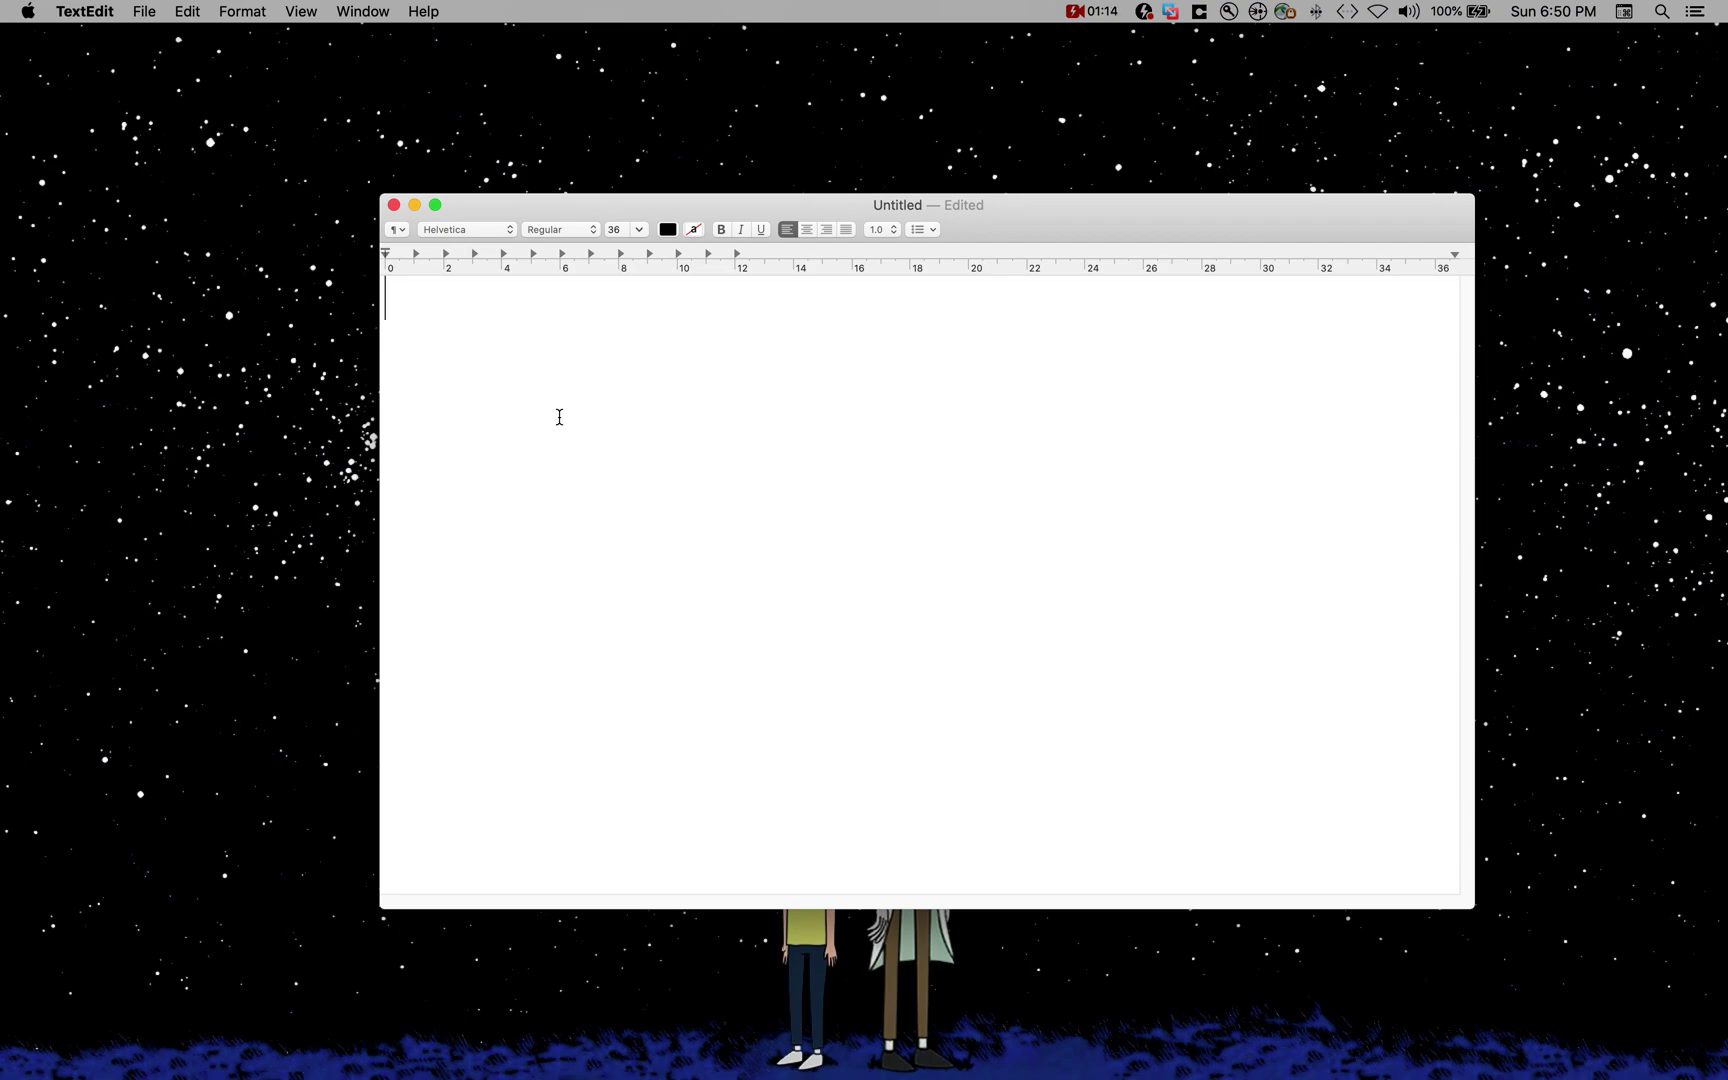
Step: Type Prefilter and add Traffic Flow on a new line above it
text(Prefilter)
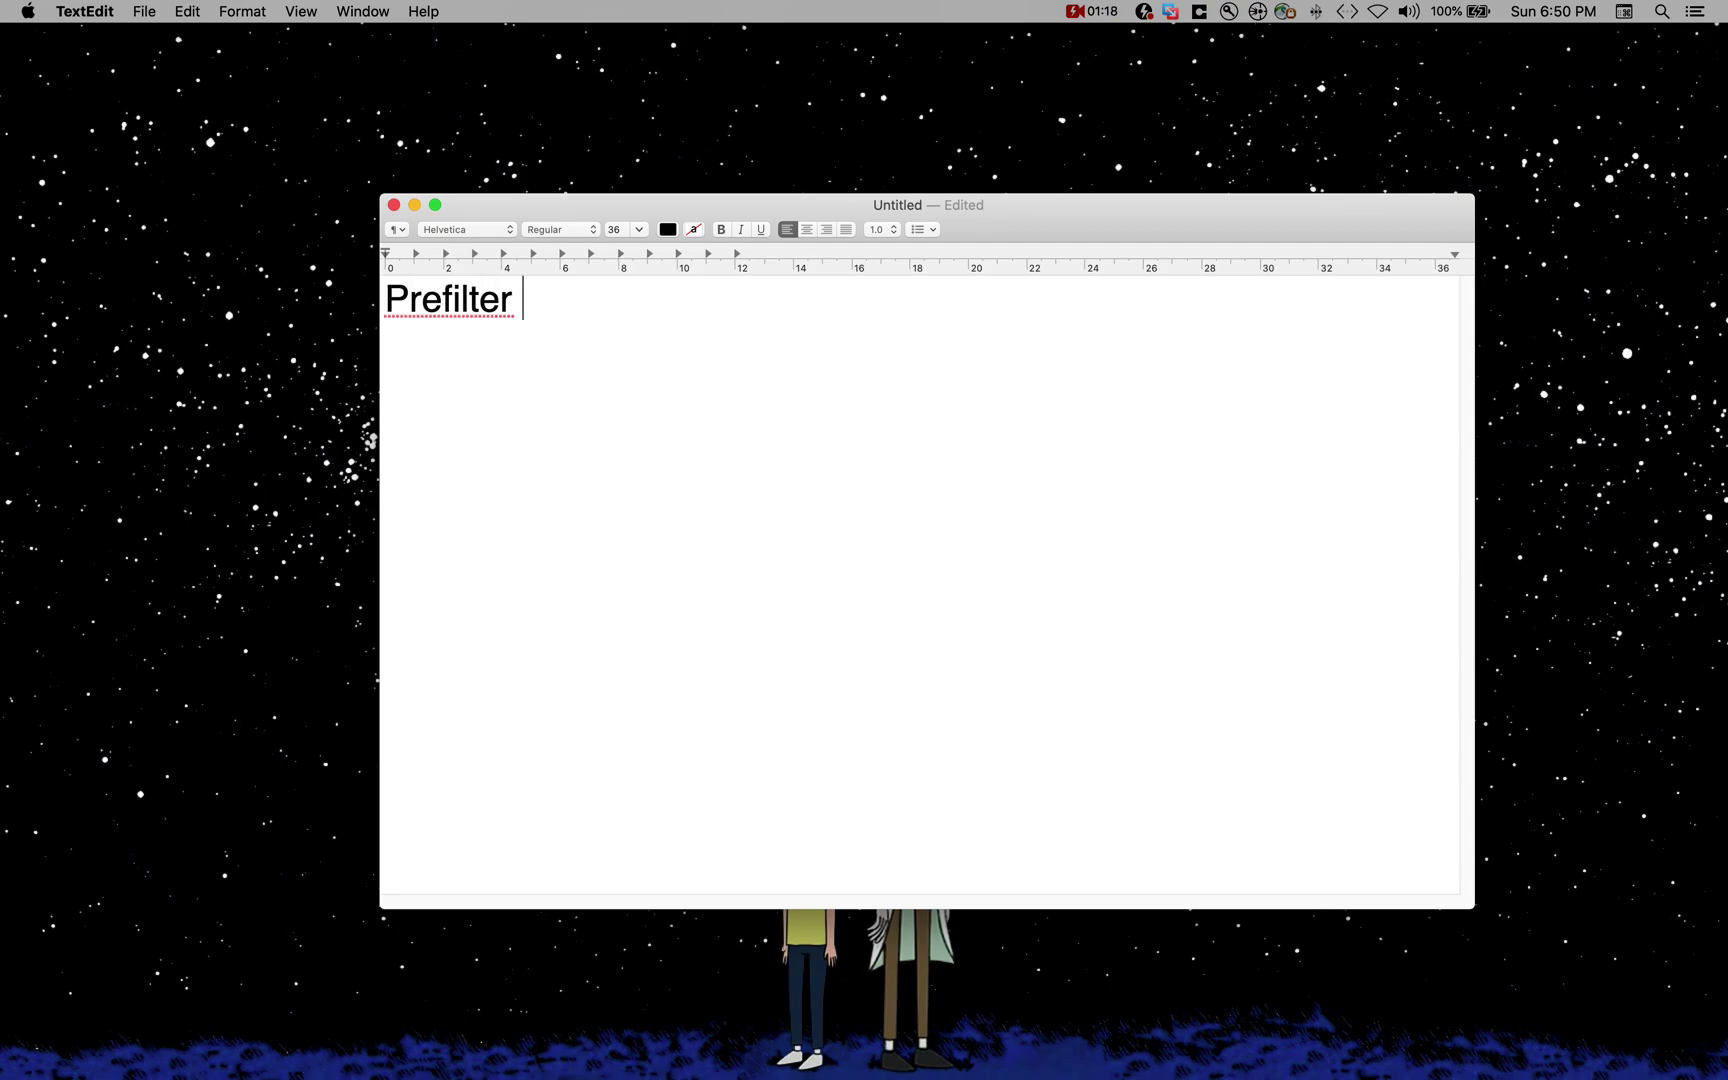
key(Return)
key(Up)
key(Return)
key(Up)
text(Traff)
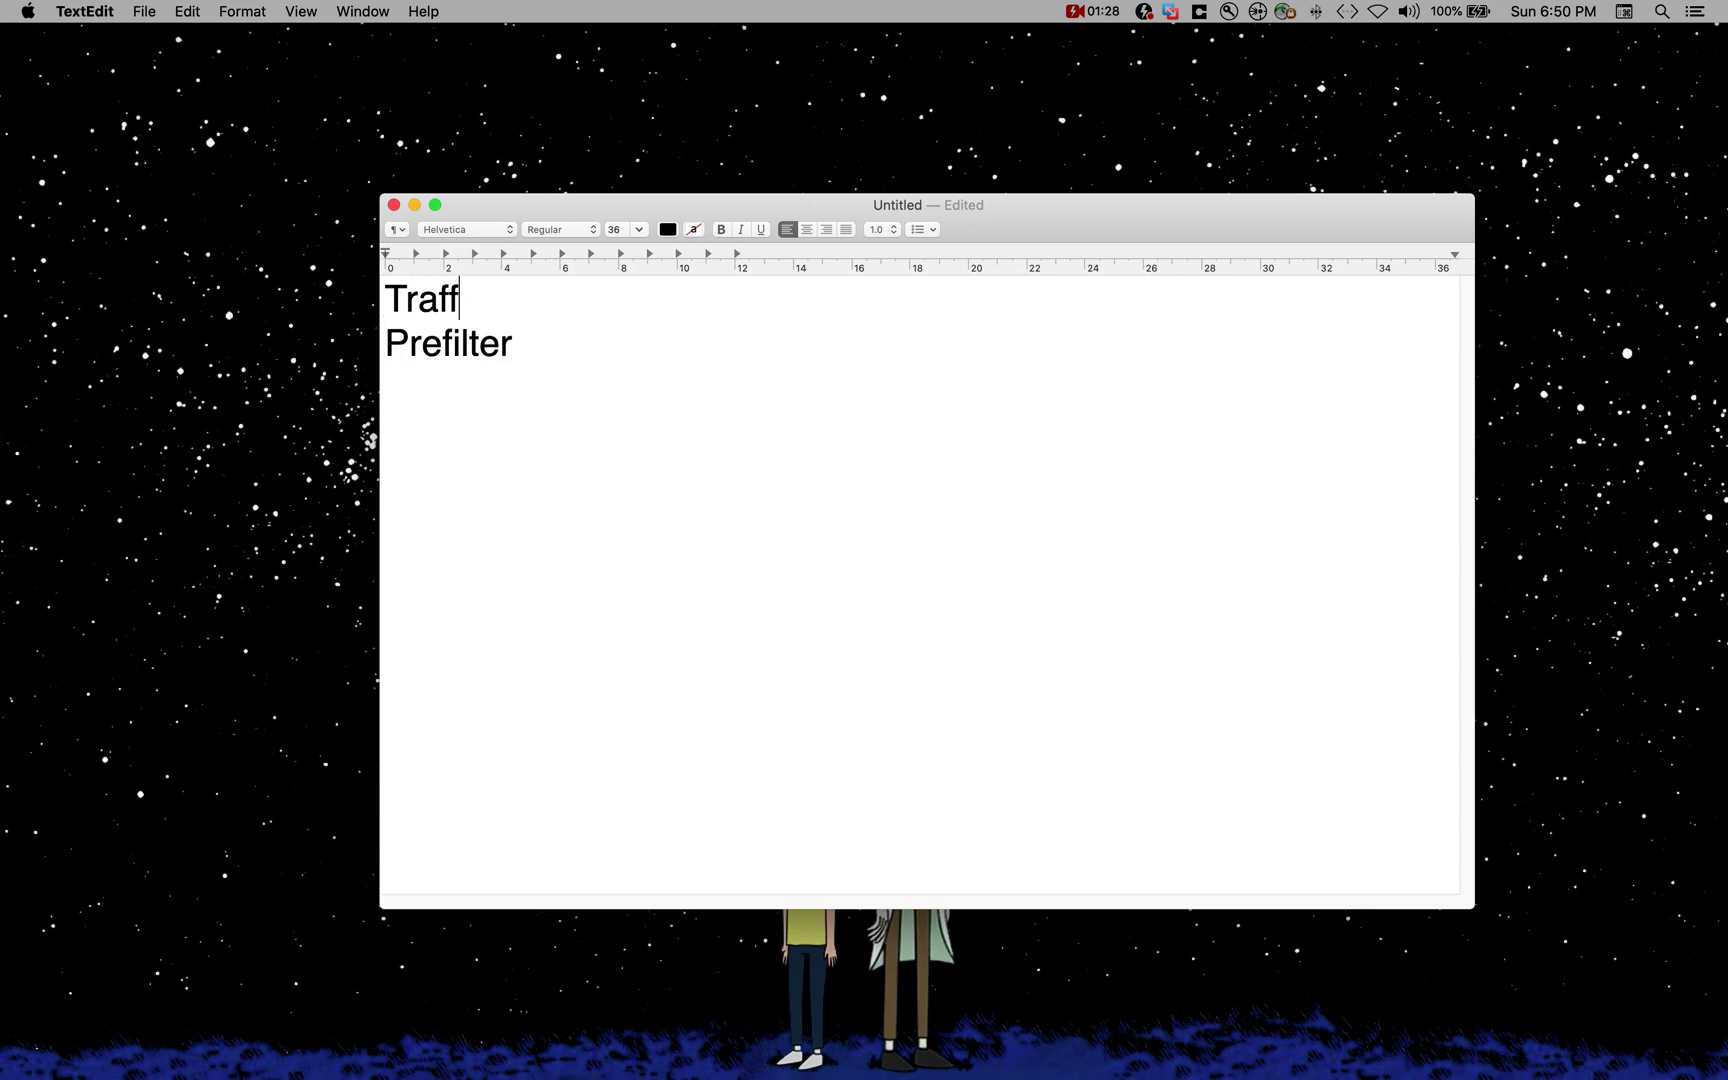
text(ic Flow)
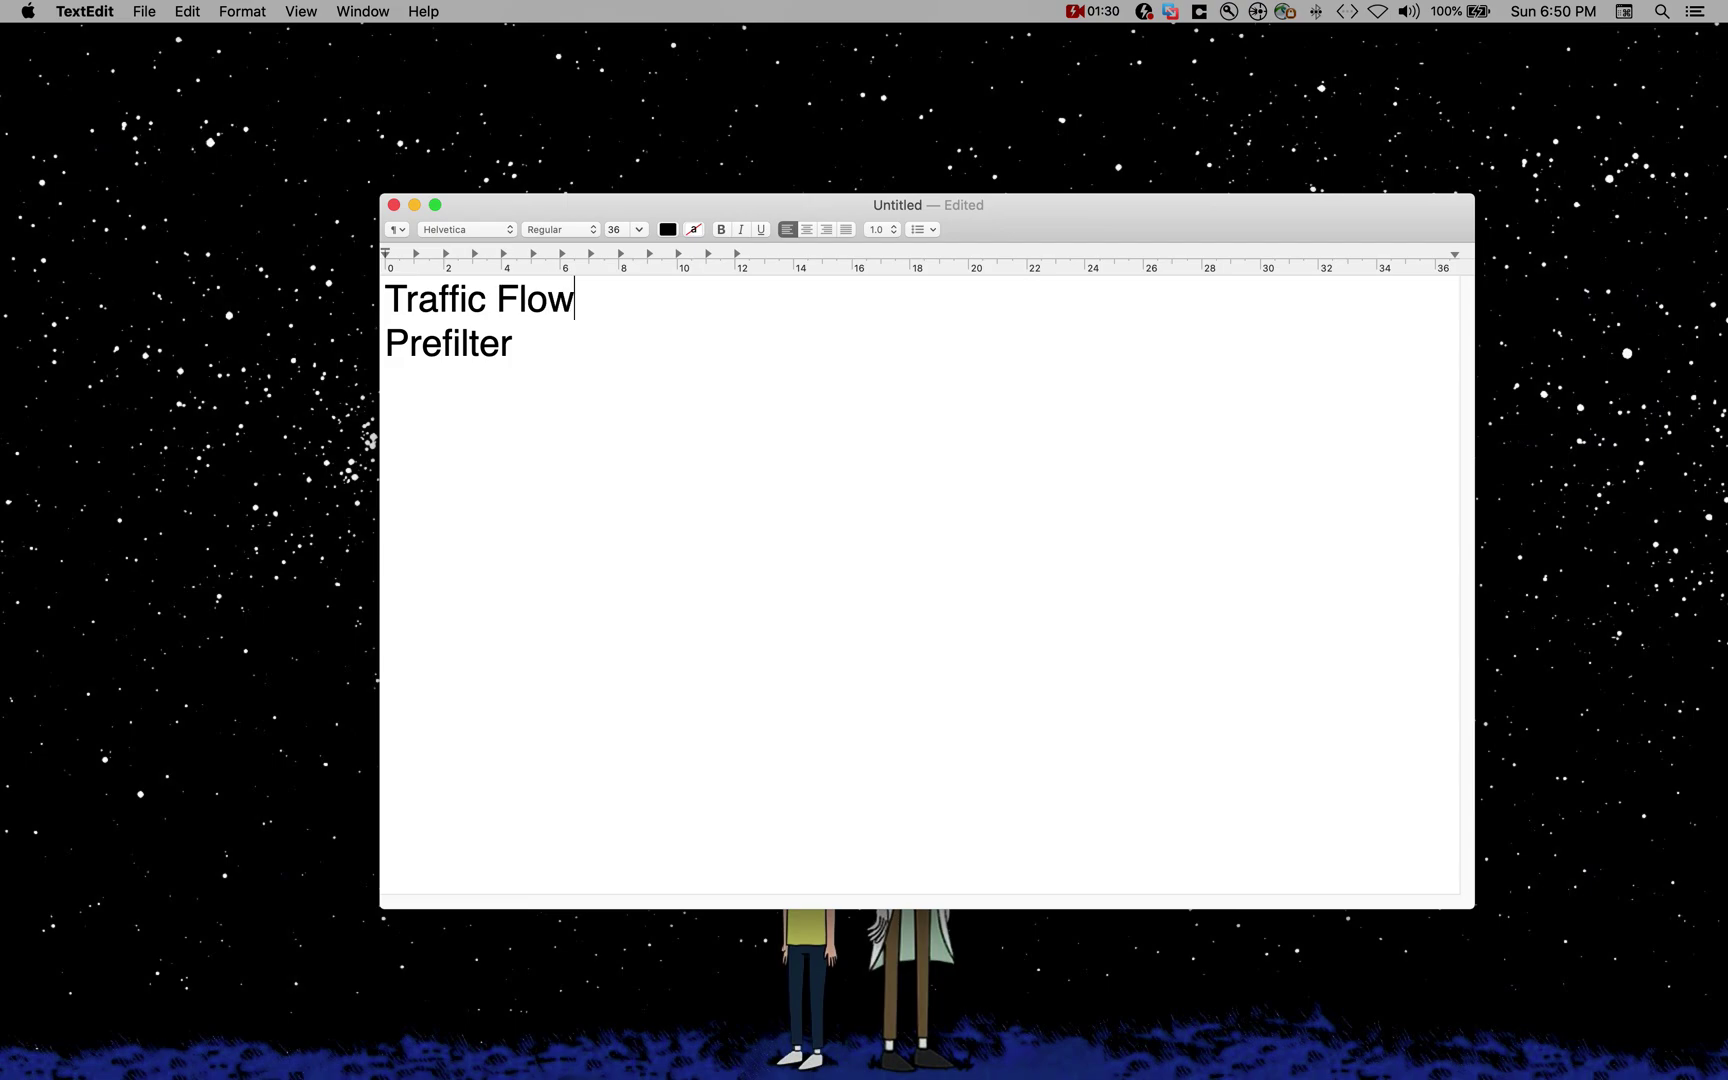
key(super+Tab)
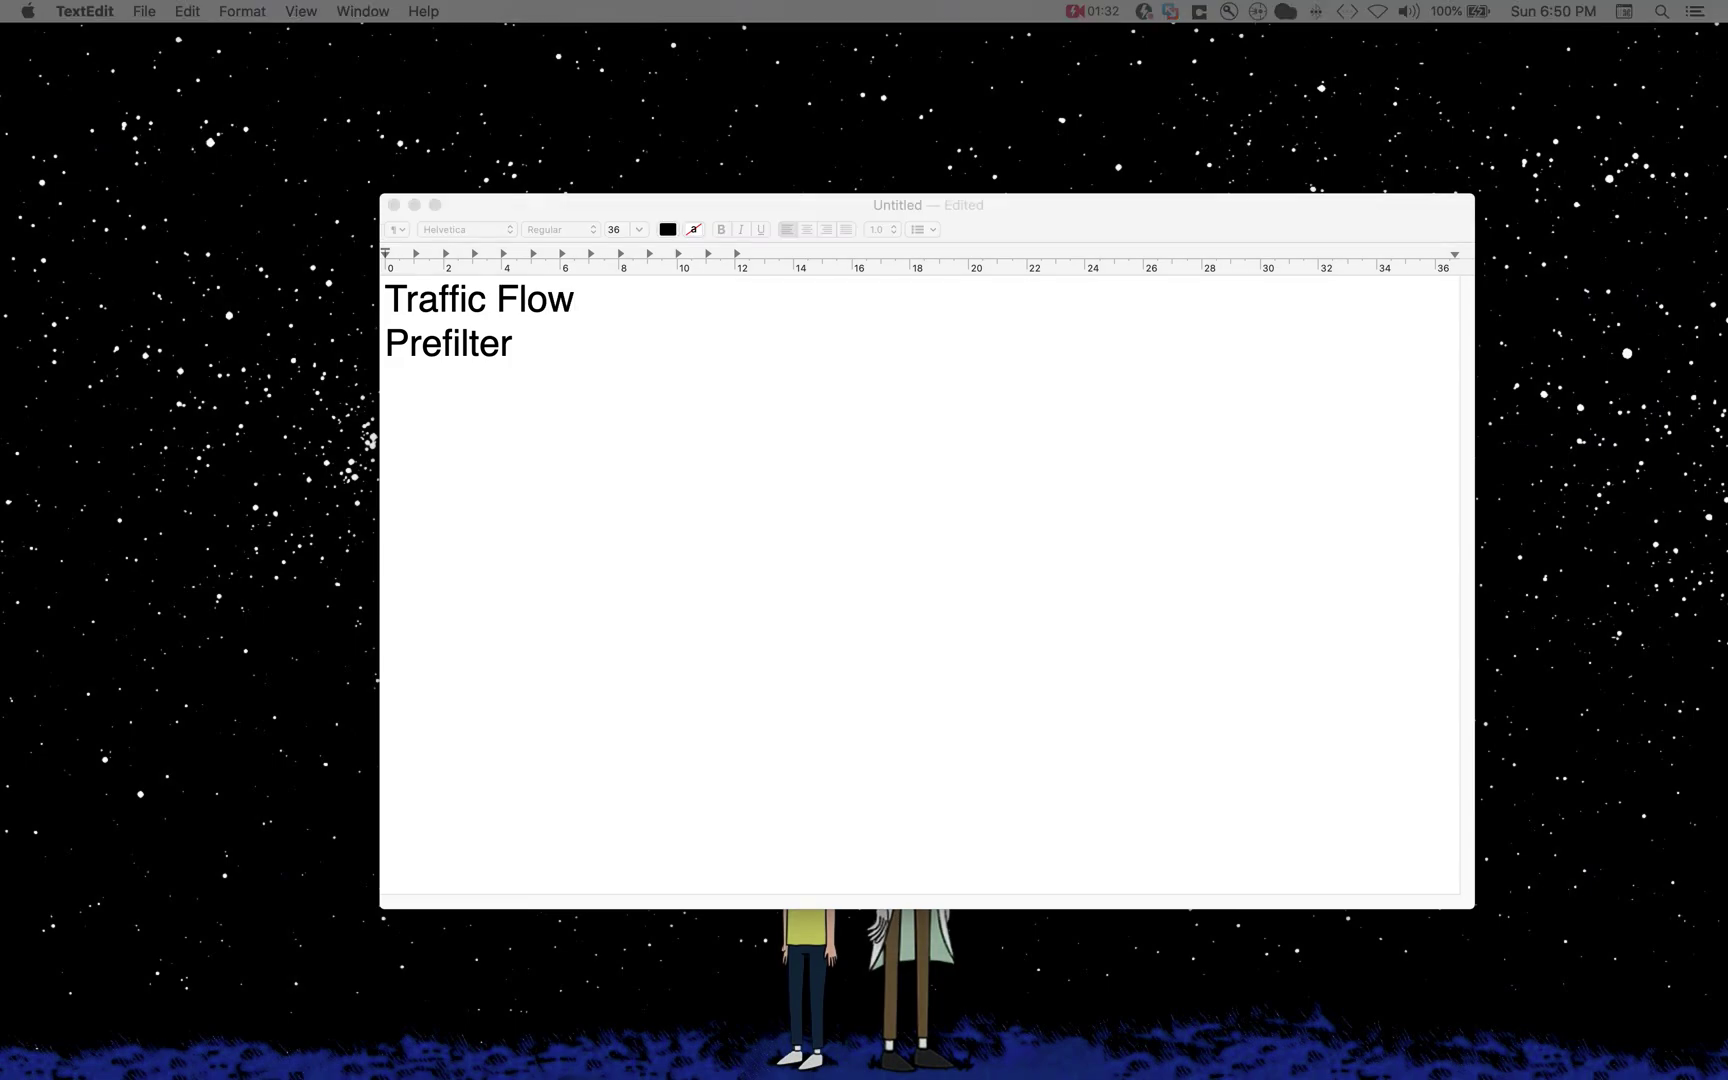
click(603, 360)
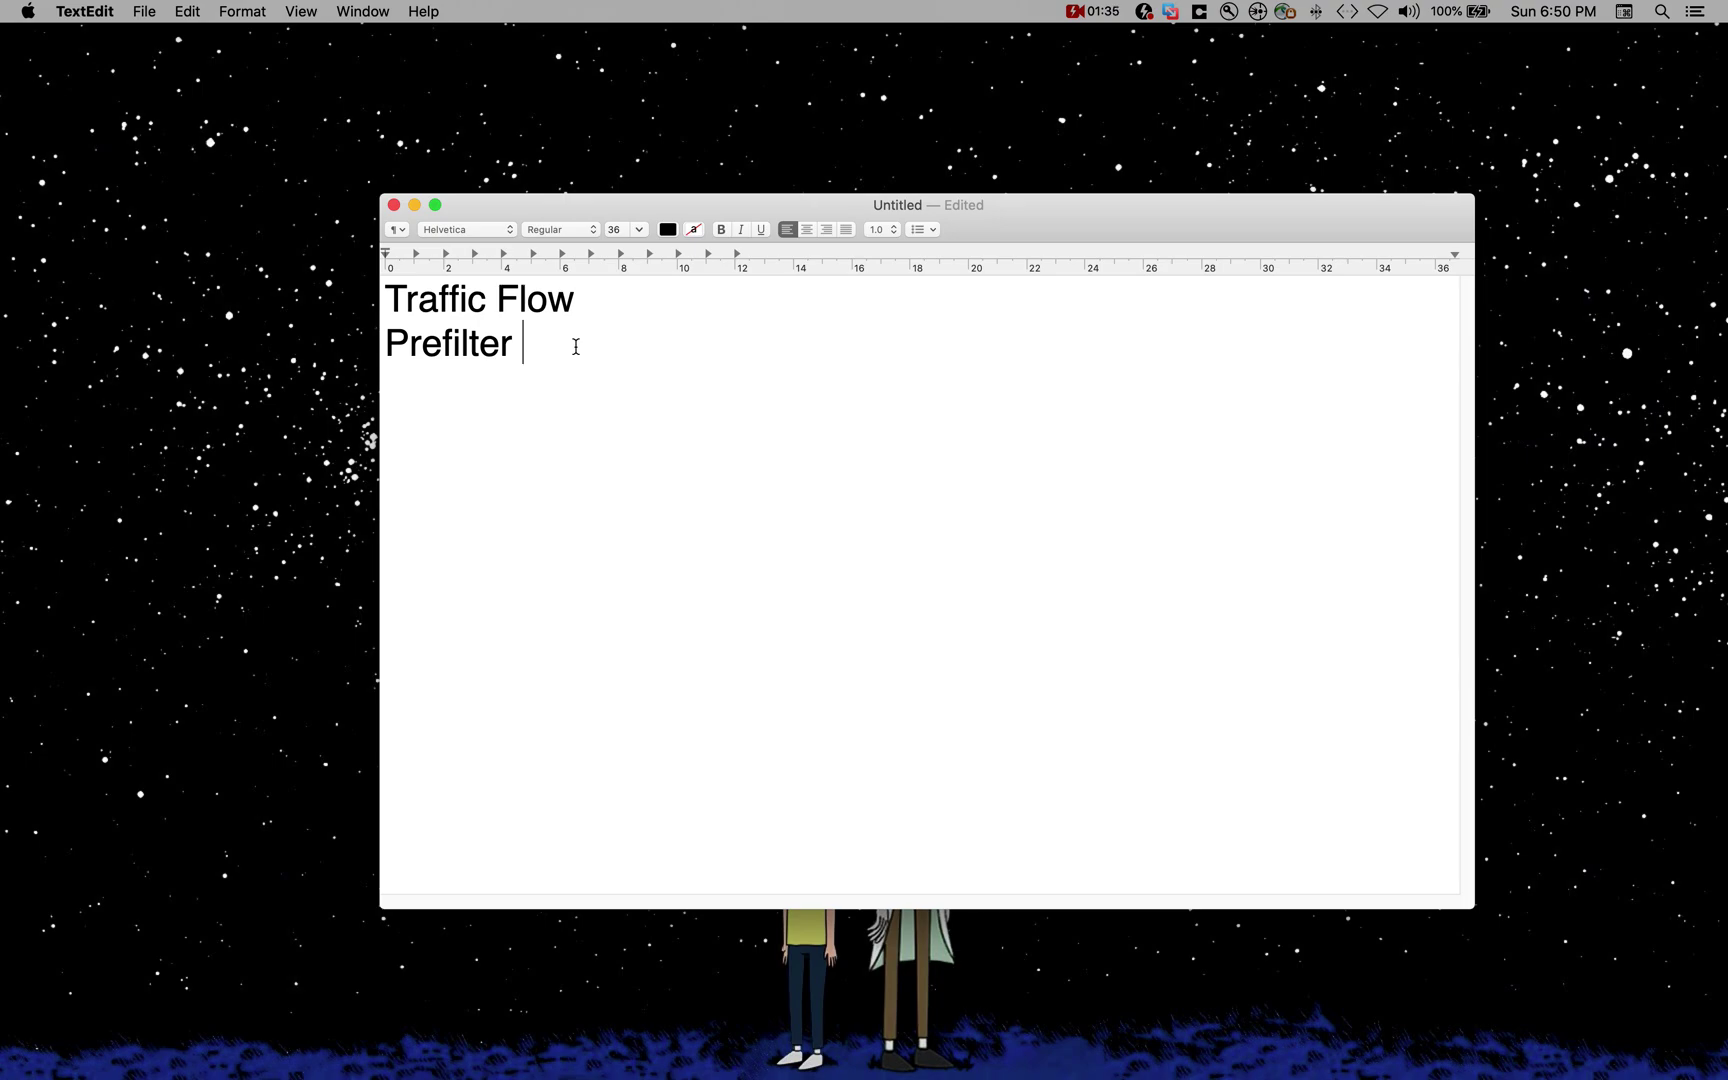
Step: Add SI, SSL Policy and Access Policies on separate lines below Prefilter
key(Return)
text(Sl)
key(Return)
text(SSL Policy)
key(Return)
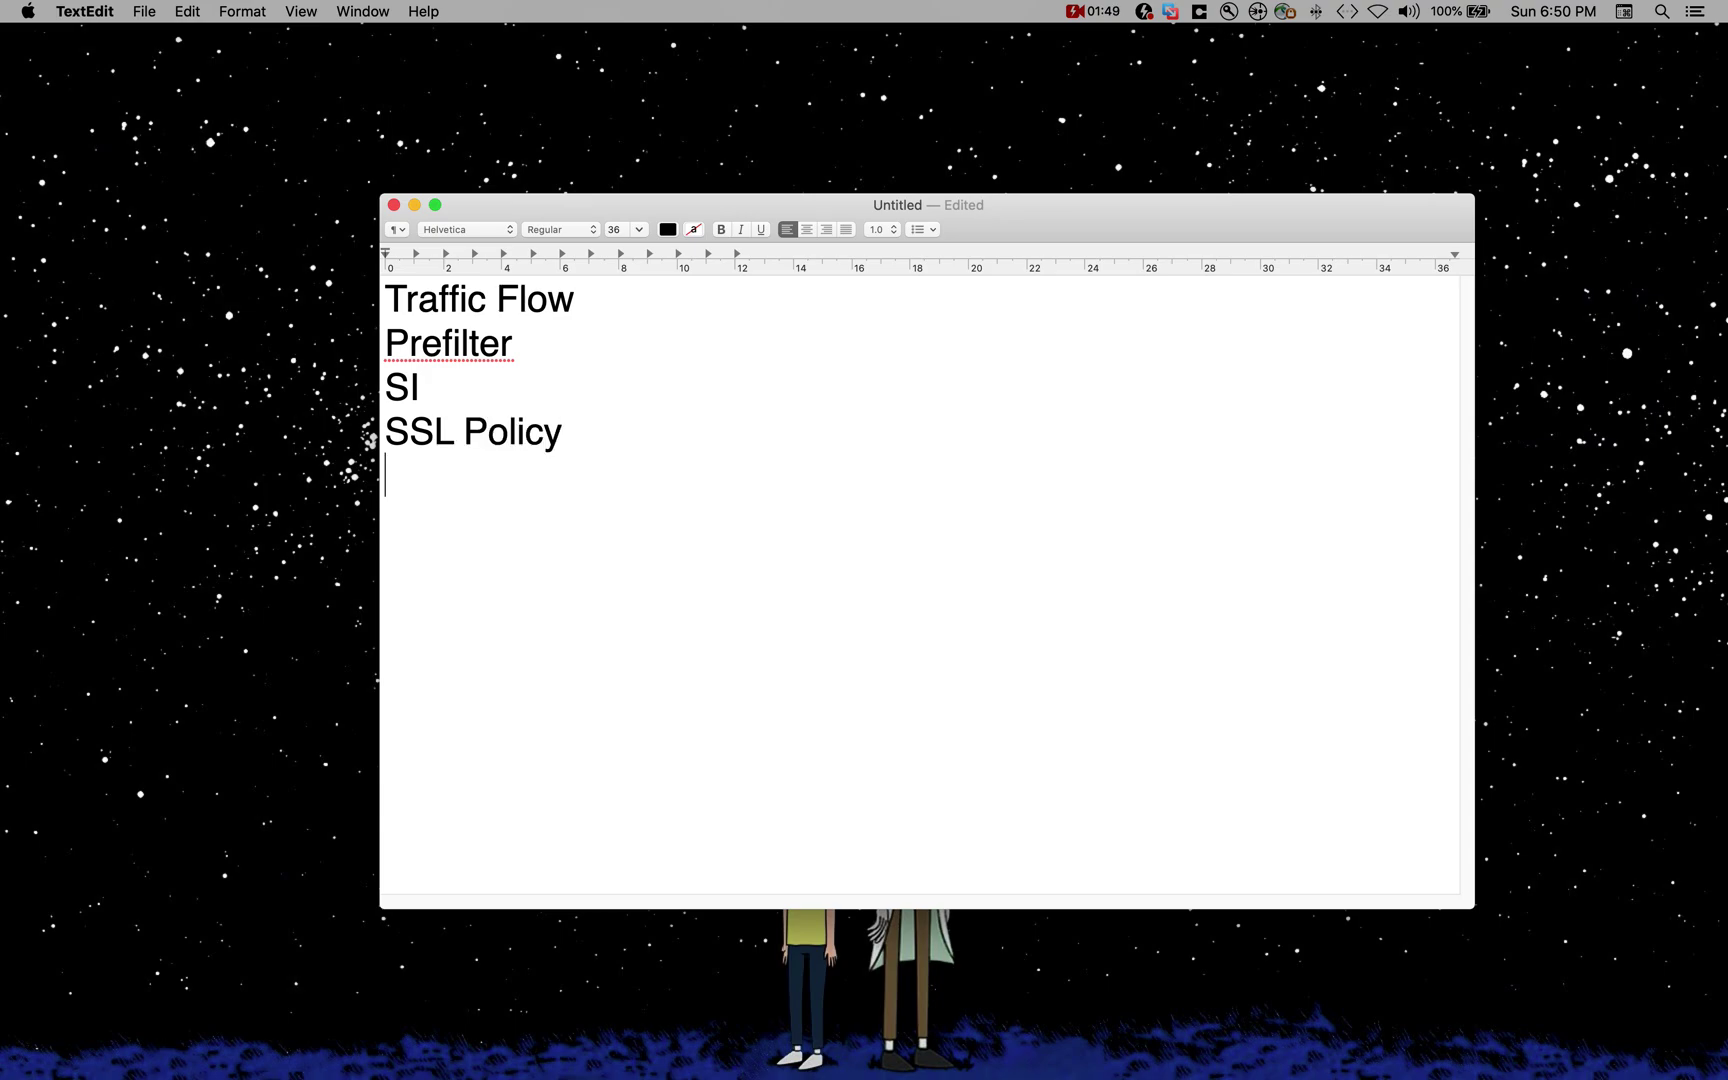
text(Access )
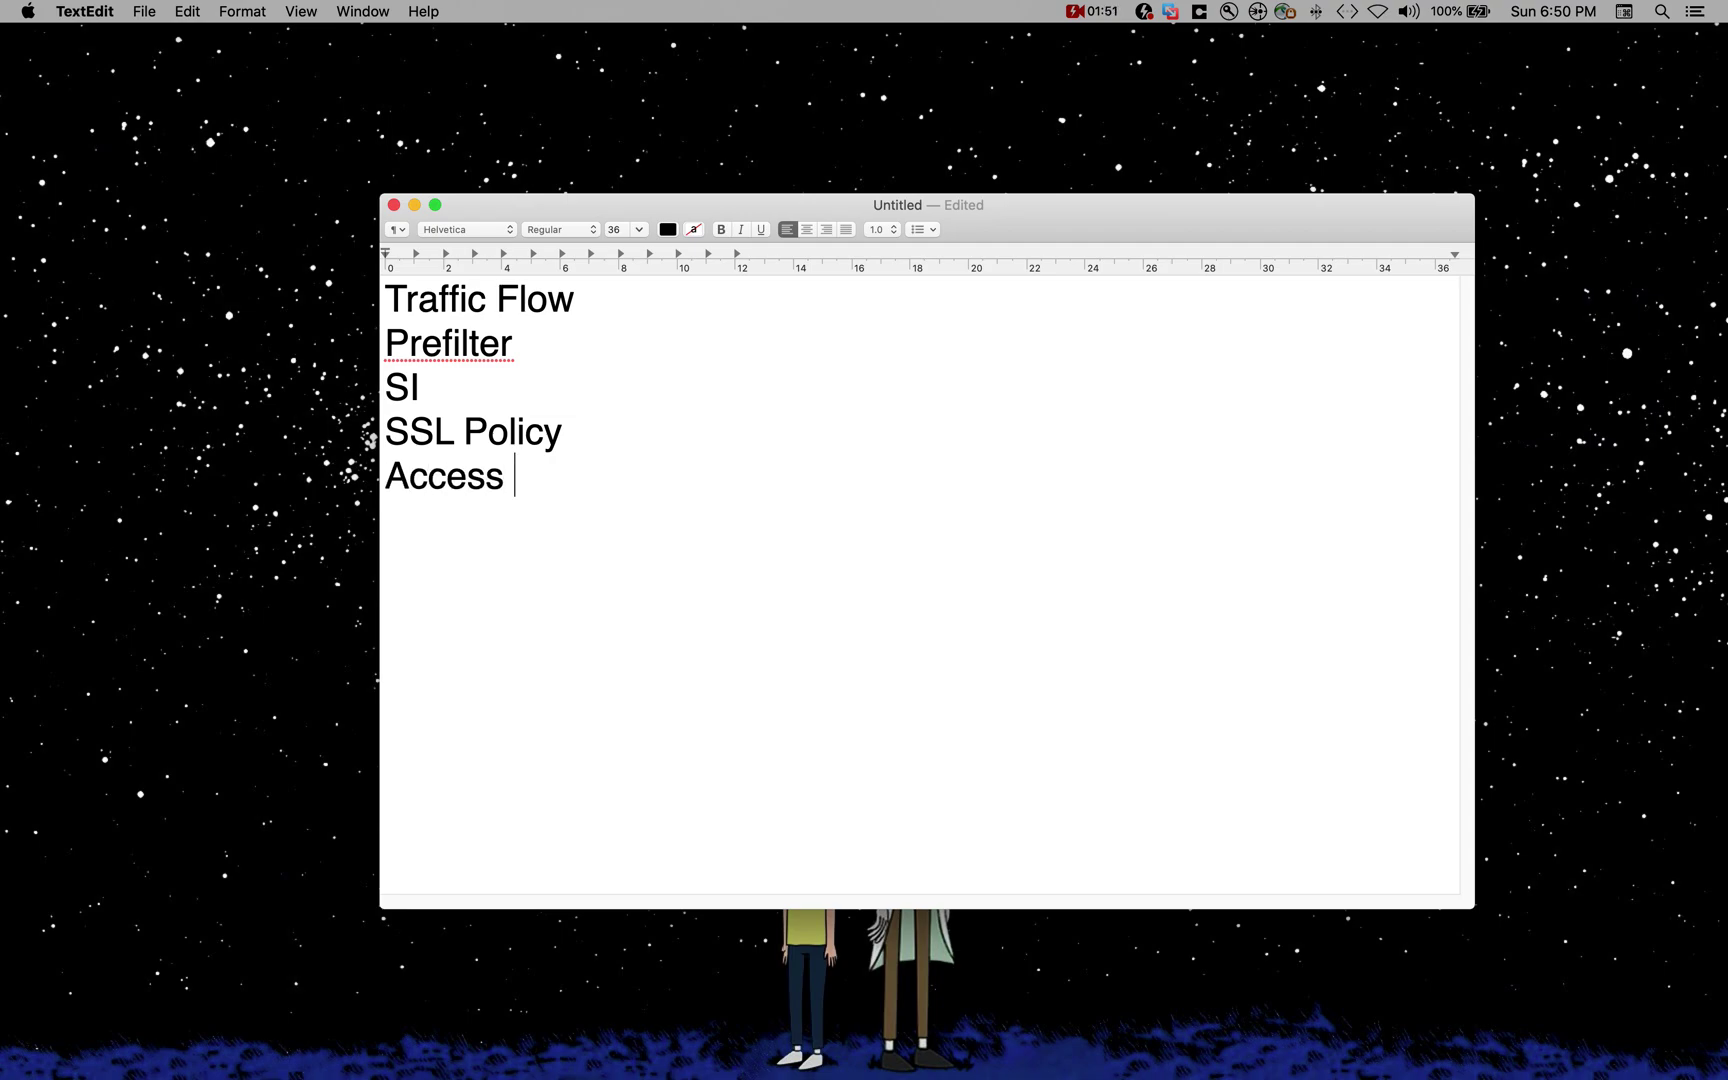
text(Policies)
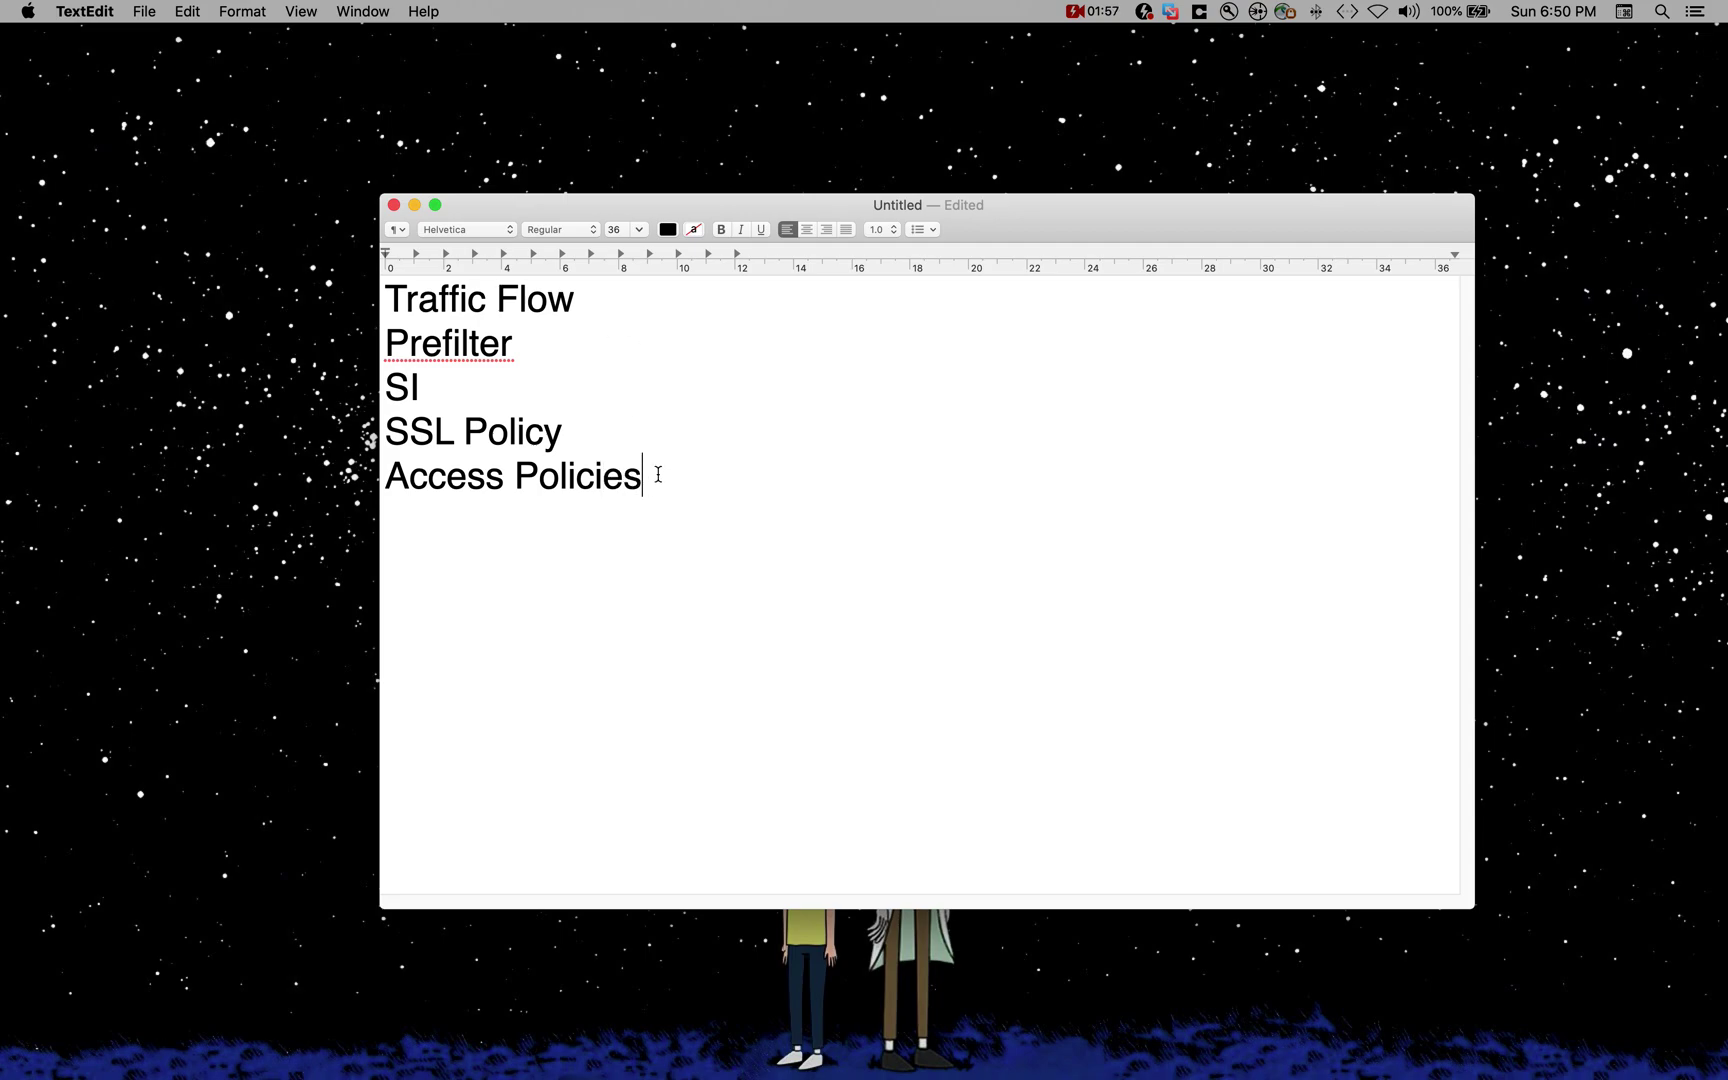
Step: Select the Access Policies line a few times, leaving the cursor after it
drag(658, 474, 347, 476)
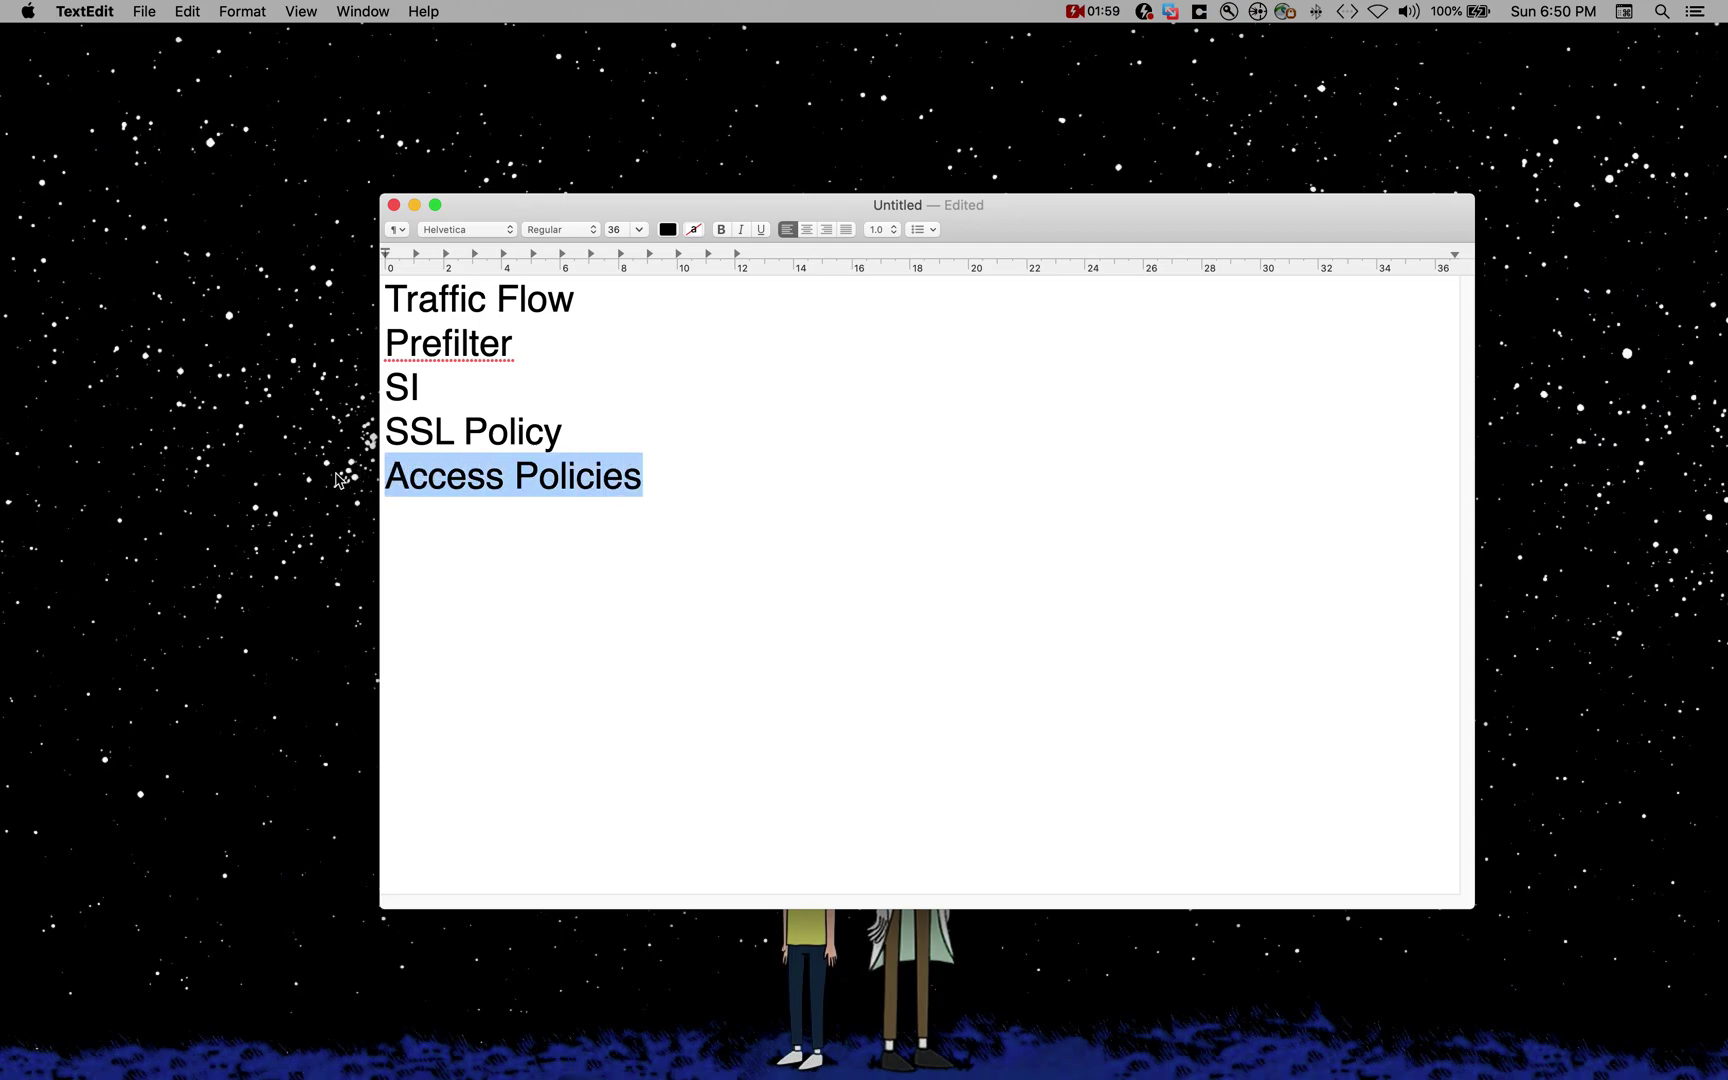
click(577, 533)
drag(667, 488, 339, 480)
click(657, 533)
drag(677, 474, 390, 476)
click(560, 541)
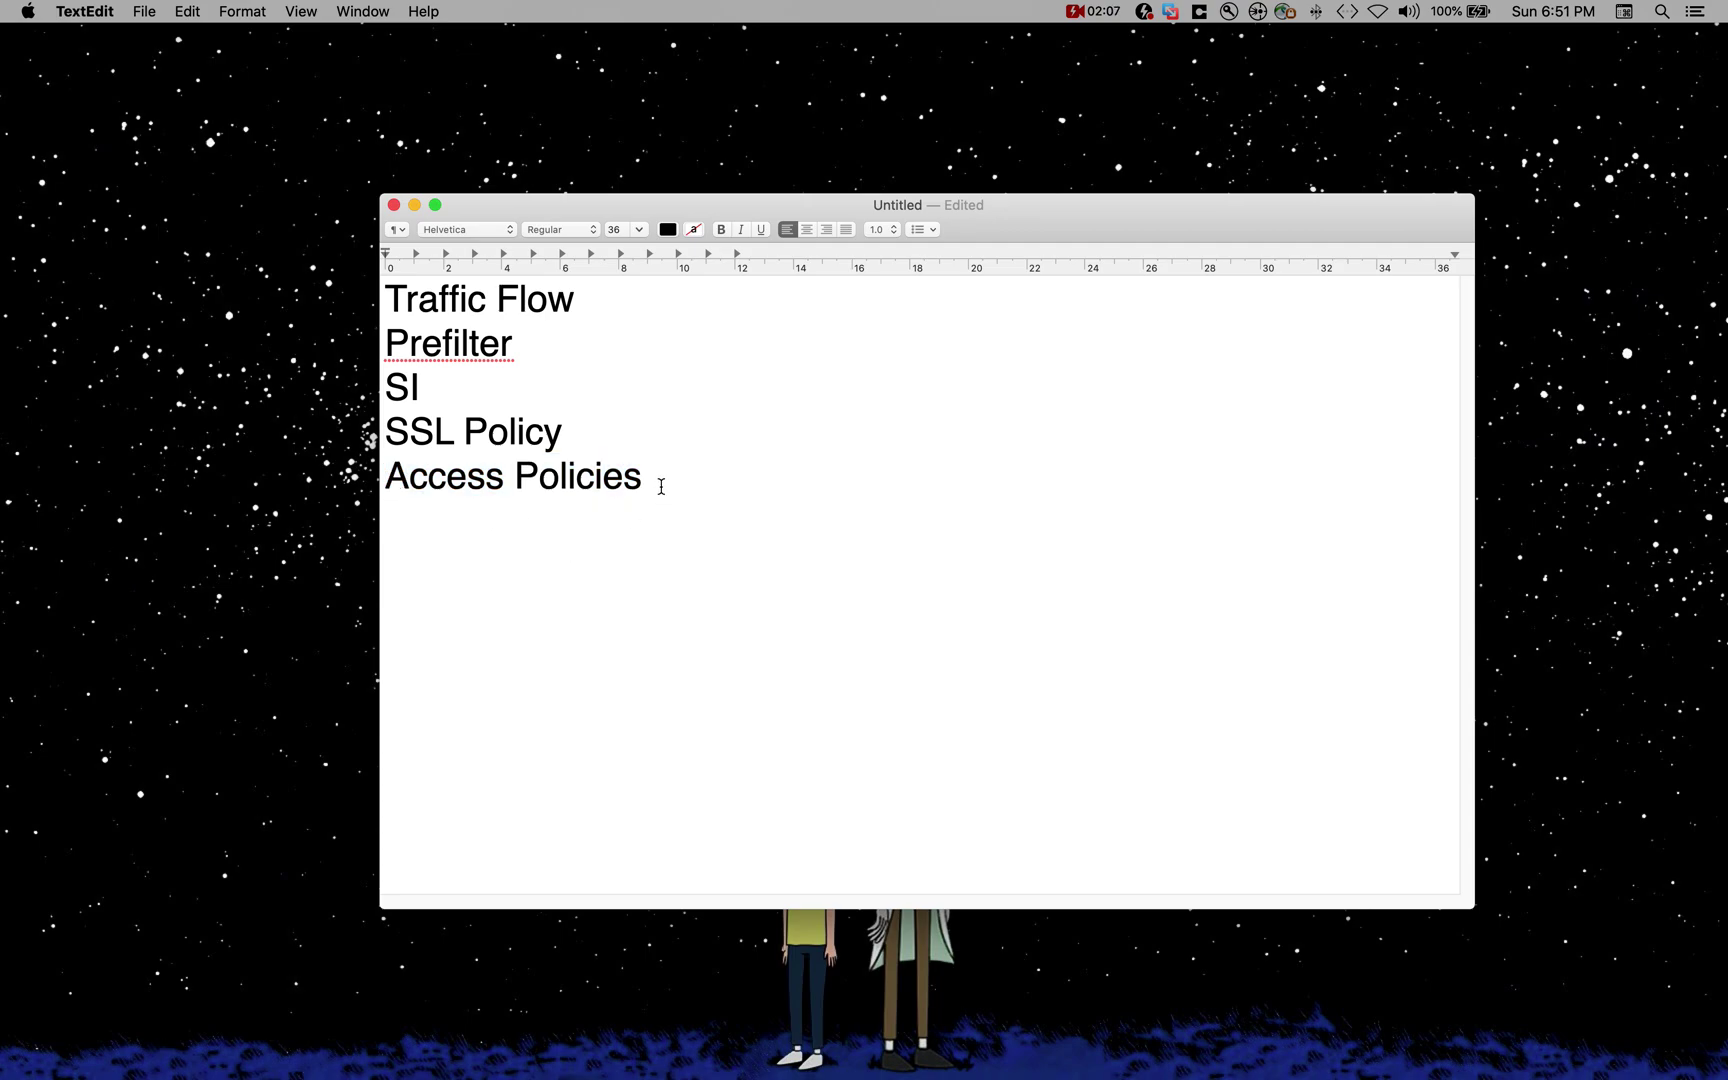
drag(661, 487, 347, 485)
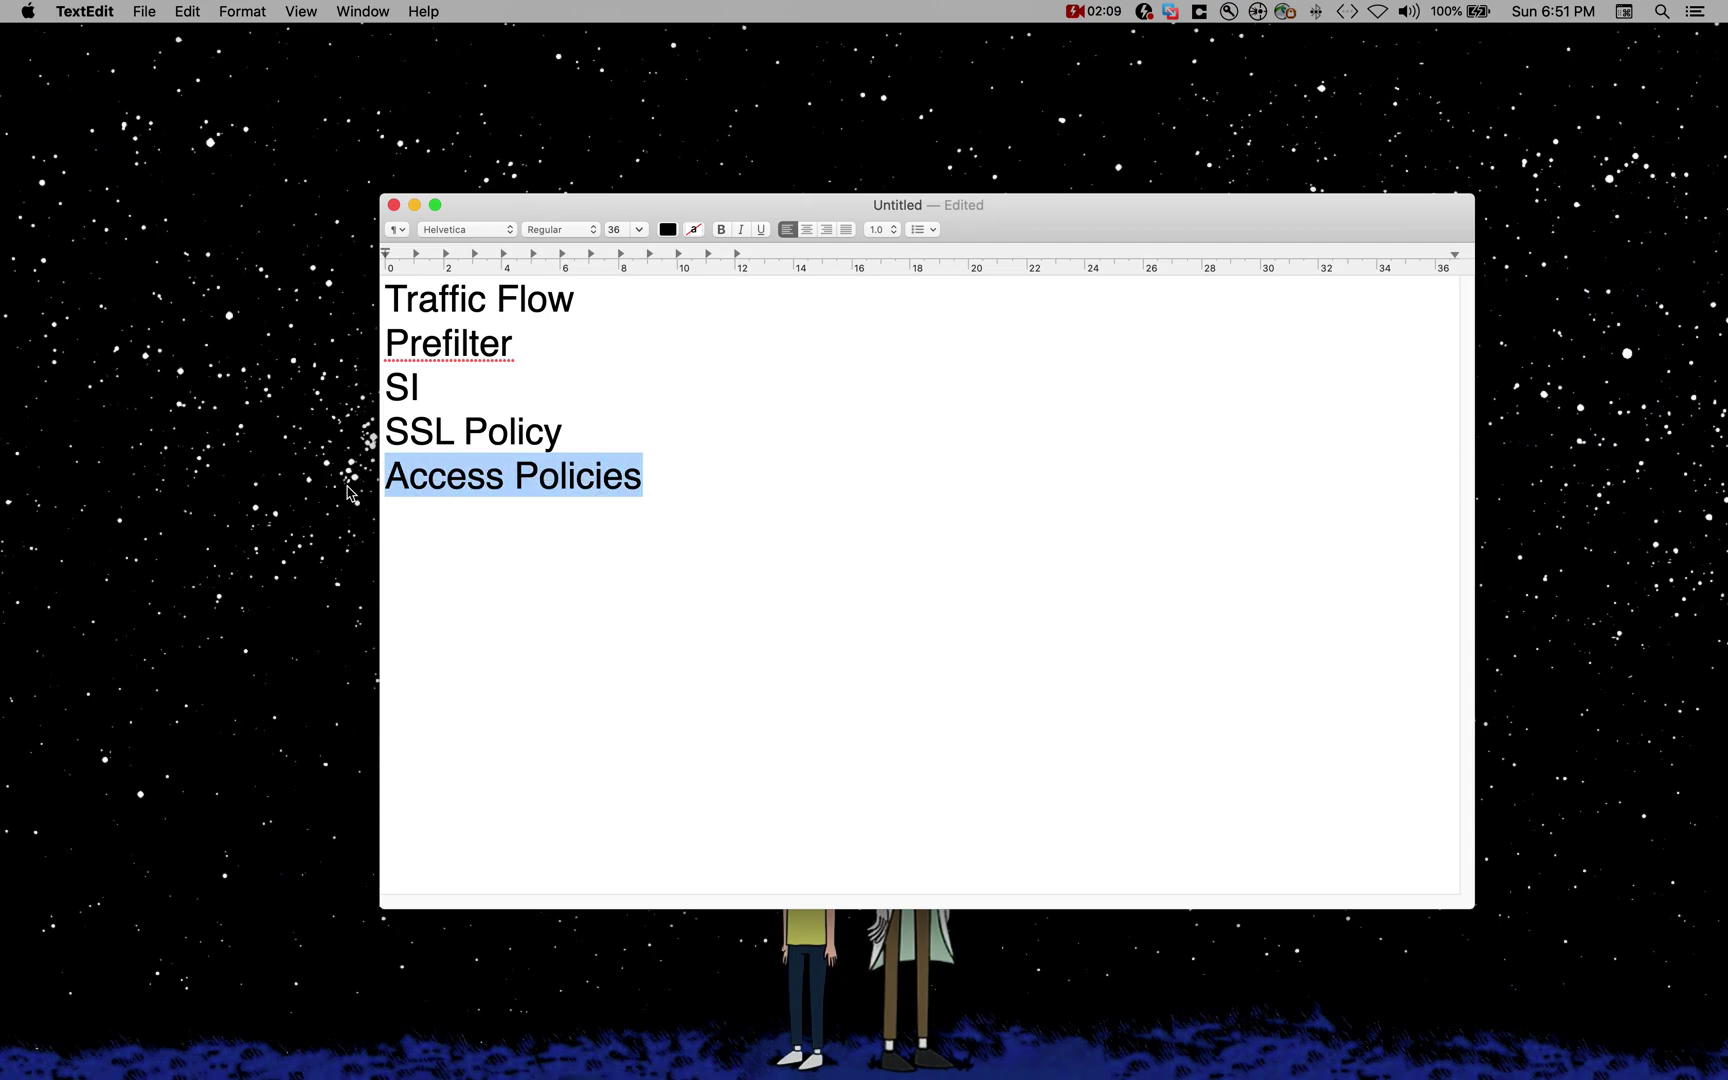
click(537, 502)
click(694, 471)
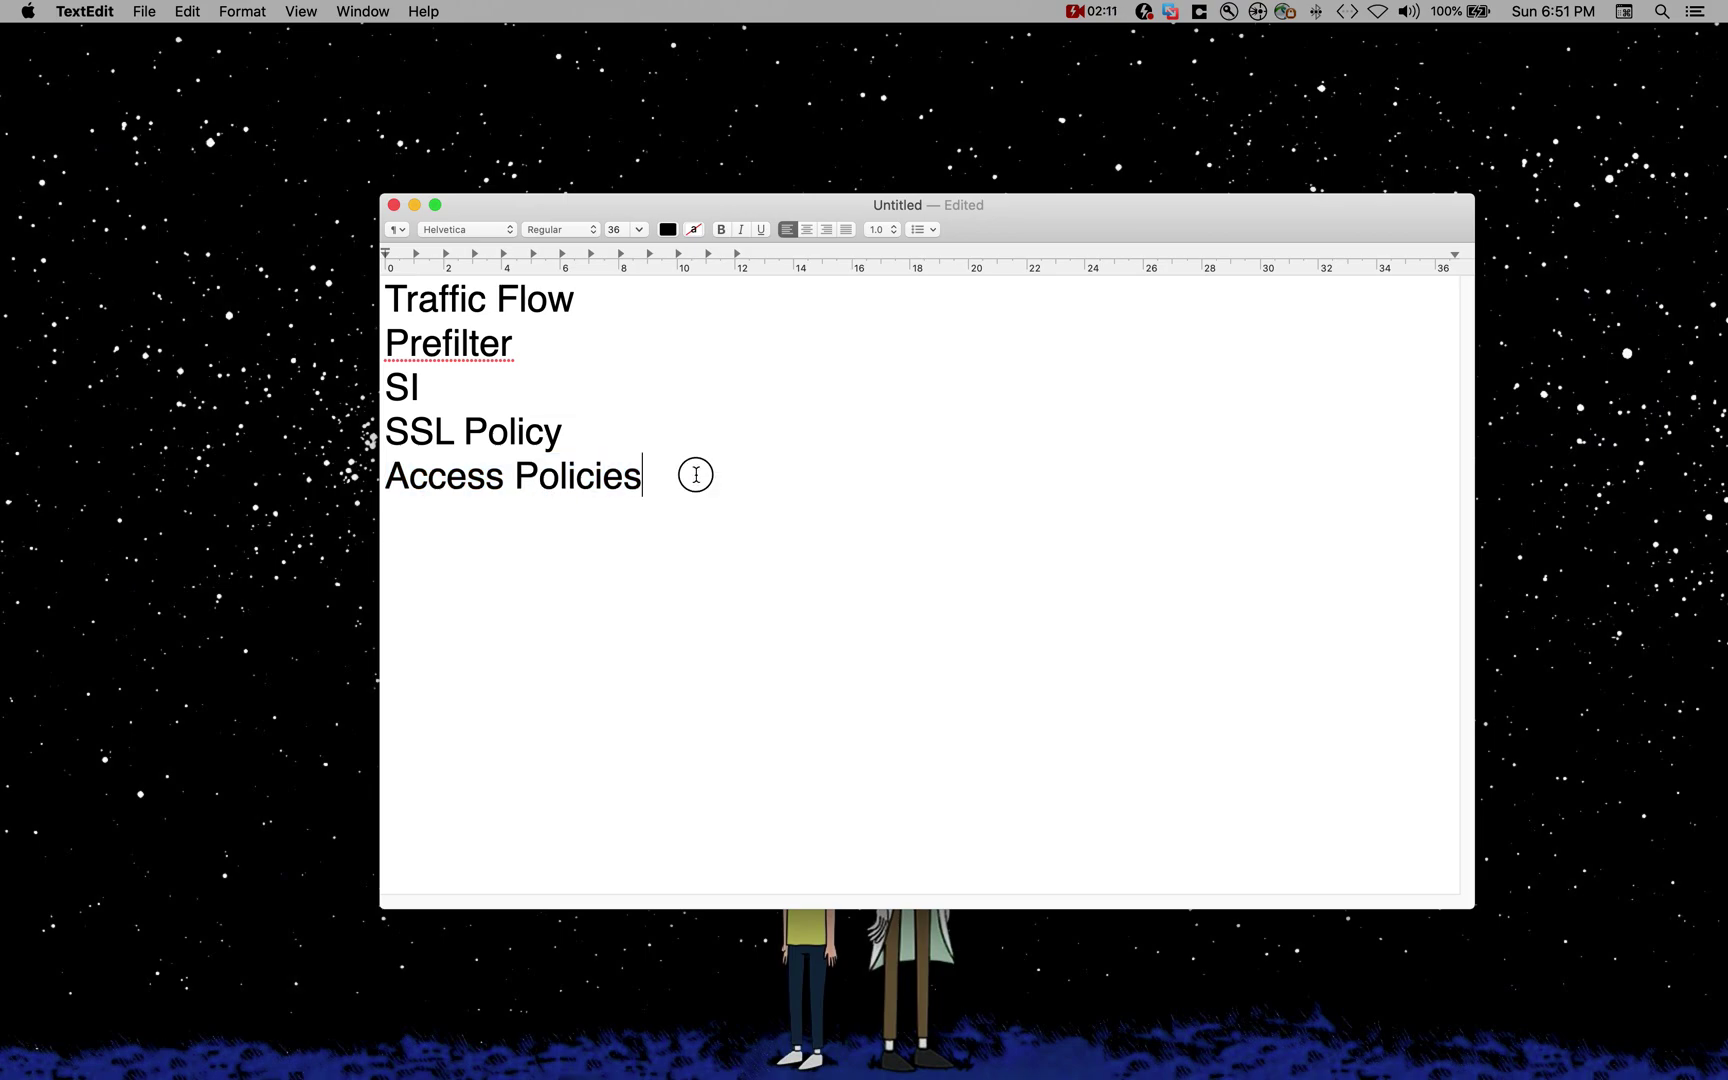
Step: Add Malware + File and IPS as indented lines beneath Access Policies
key(Return)
key(Return)
text(Malwaree)
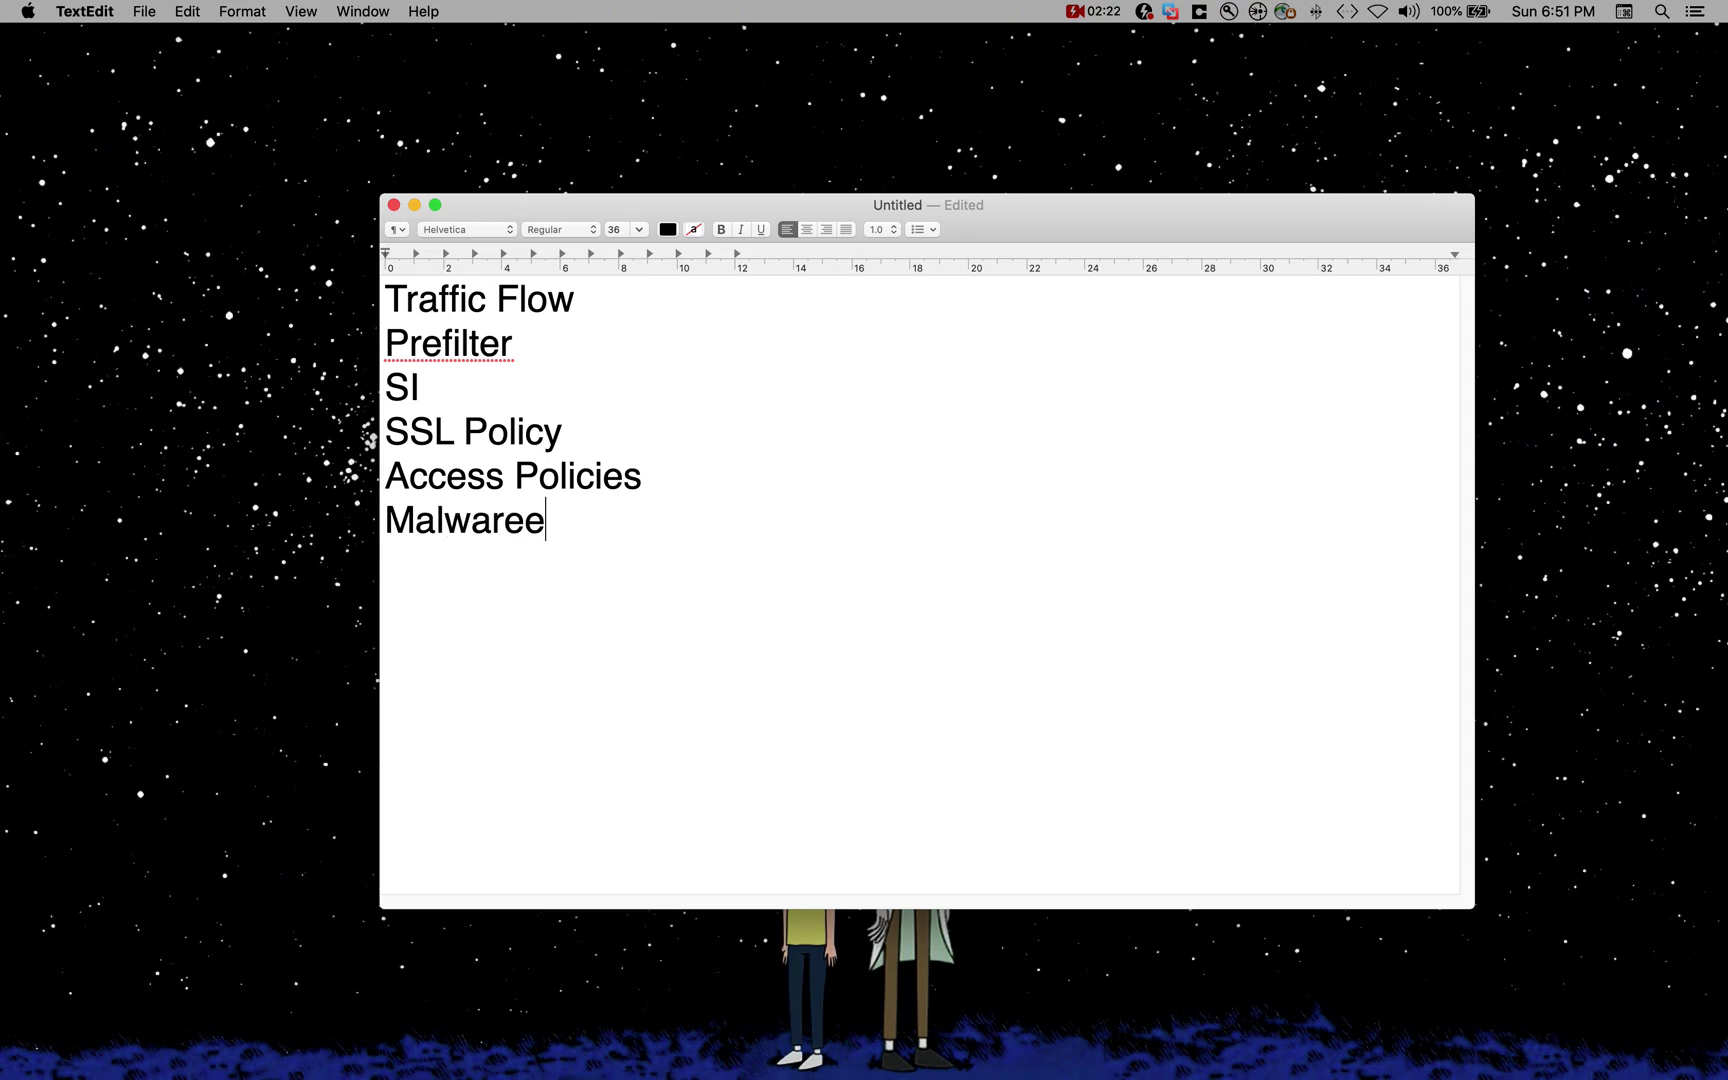
key(BackSpace)
text(+ File)
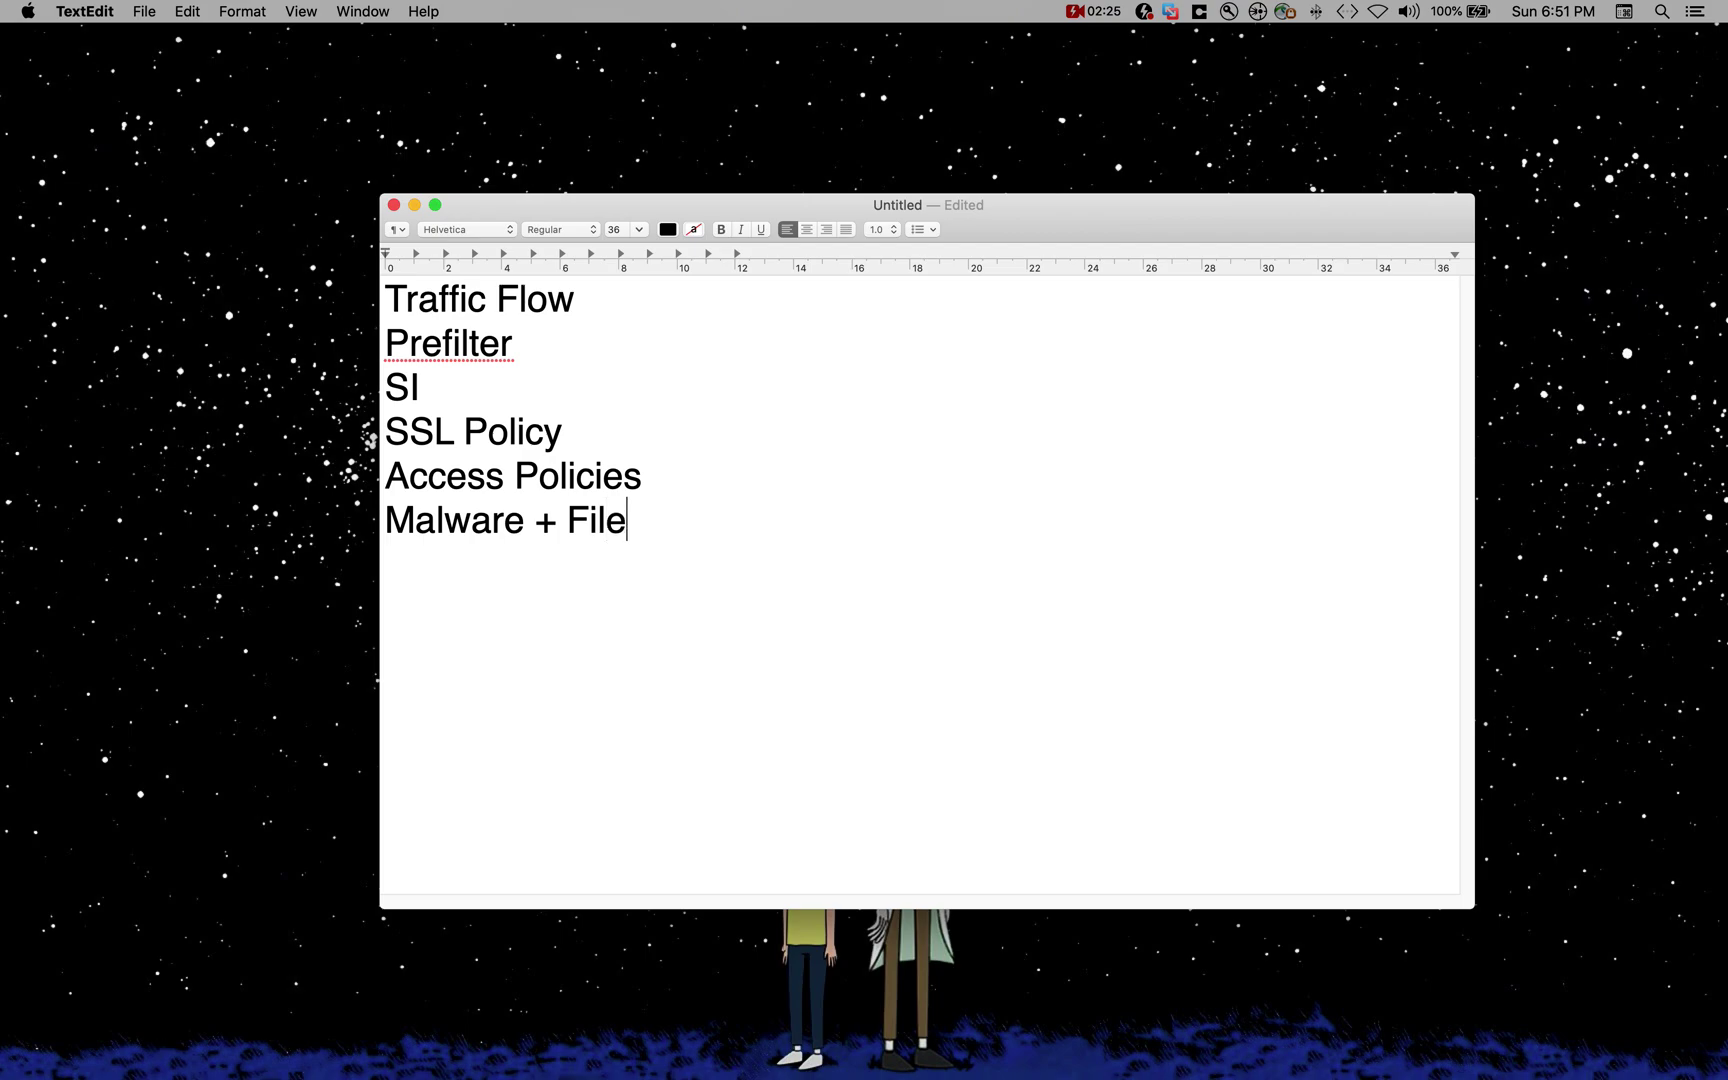
key(Left)
key(Left)
key(Left)
key(Left)
key(Left)
click(386, 520)
key(Tab)
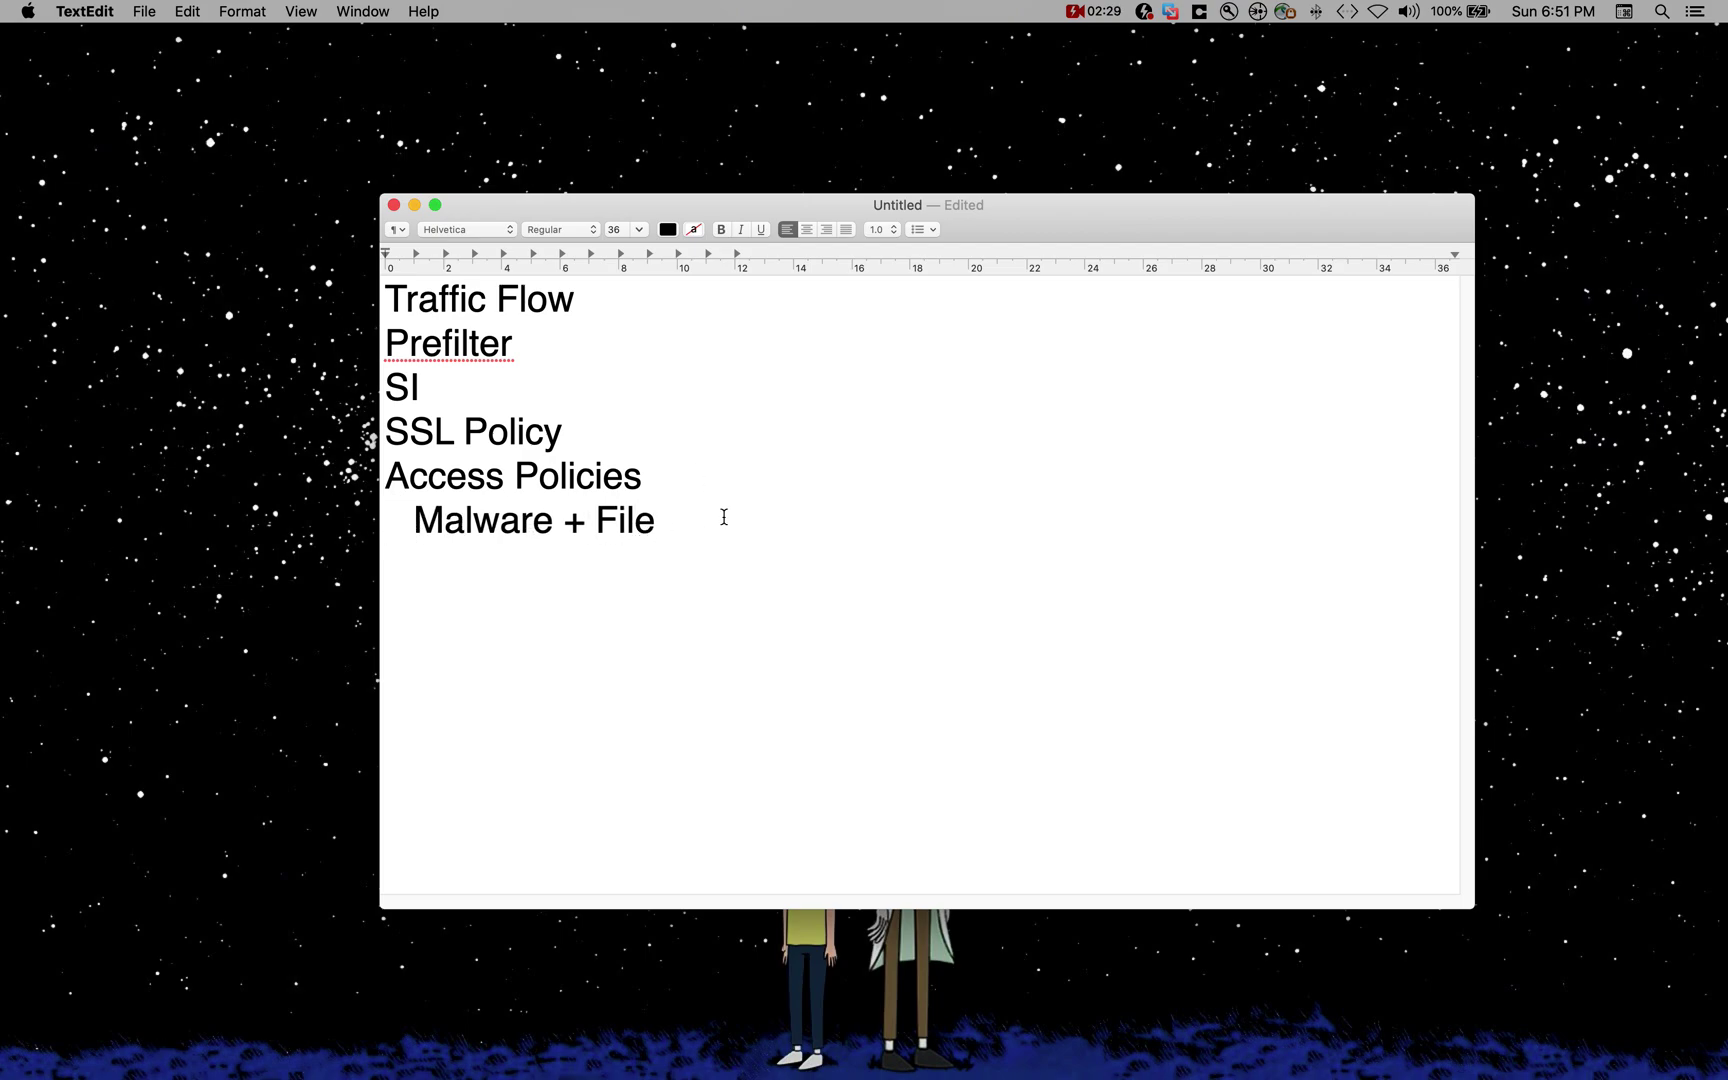
key(Return)
key(Tab)
text(IPS)
drag(598, 594, 428, 460)
drag(614, 220, 611, 239)
Step: Add an empty line below Traffic Flow and check the stages from Prefilter through IPS
click(609, 326)
key(Return)
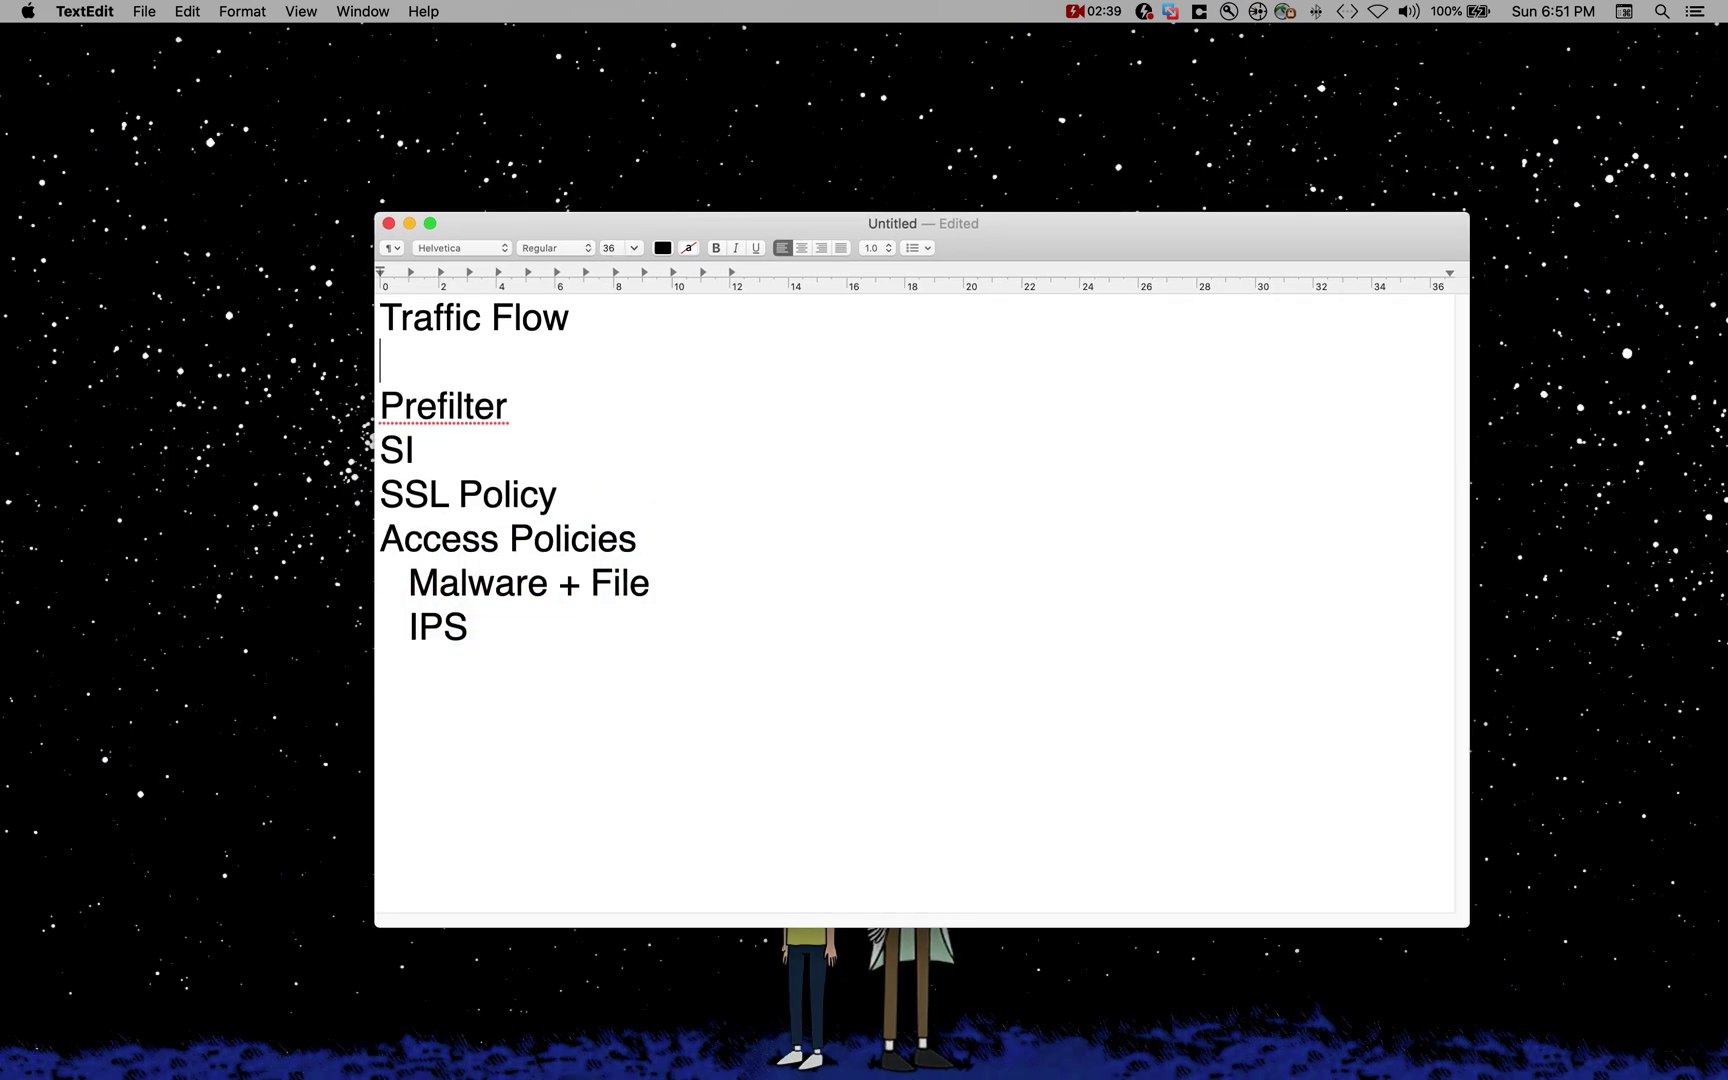
drag(381, 392, 505, 625)
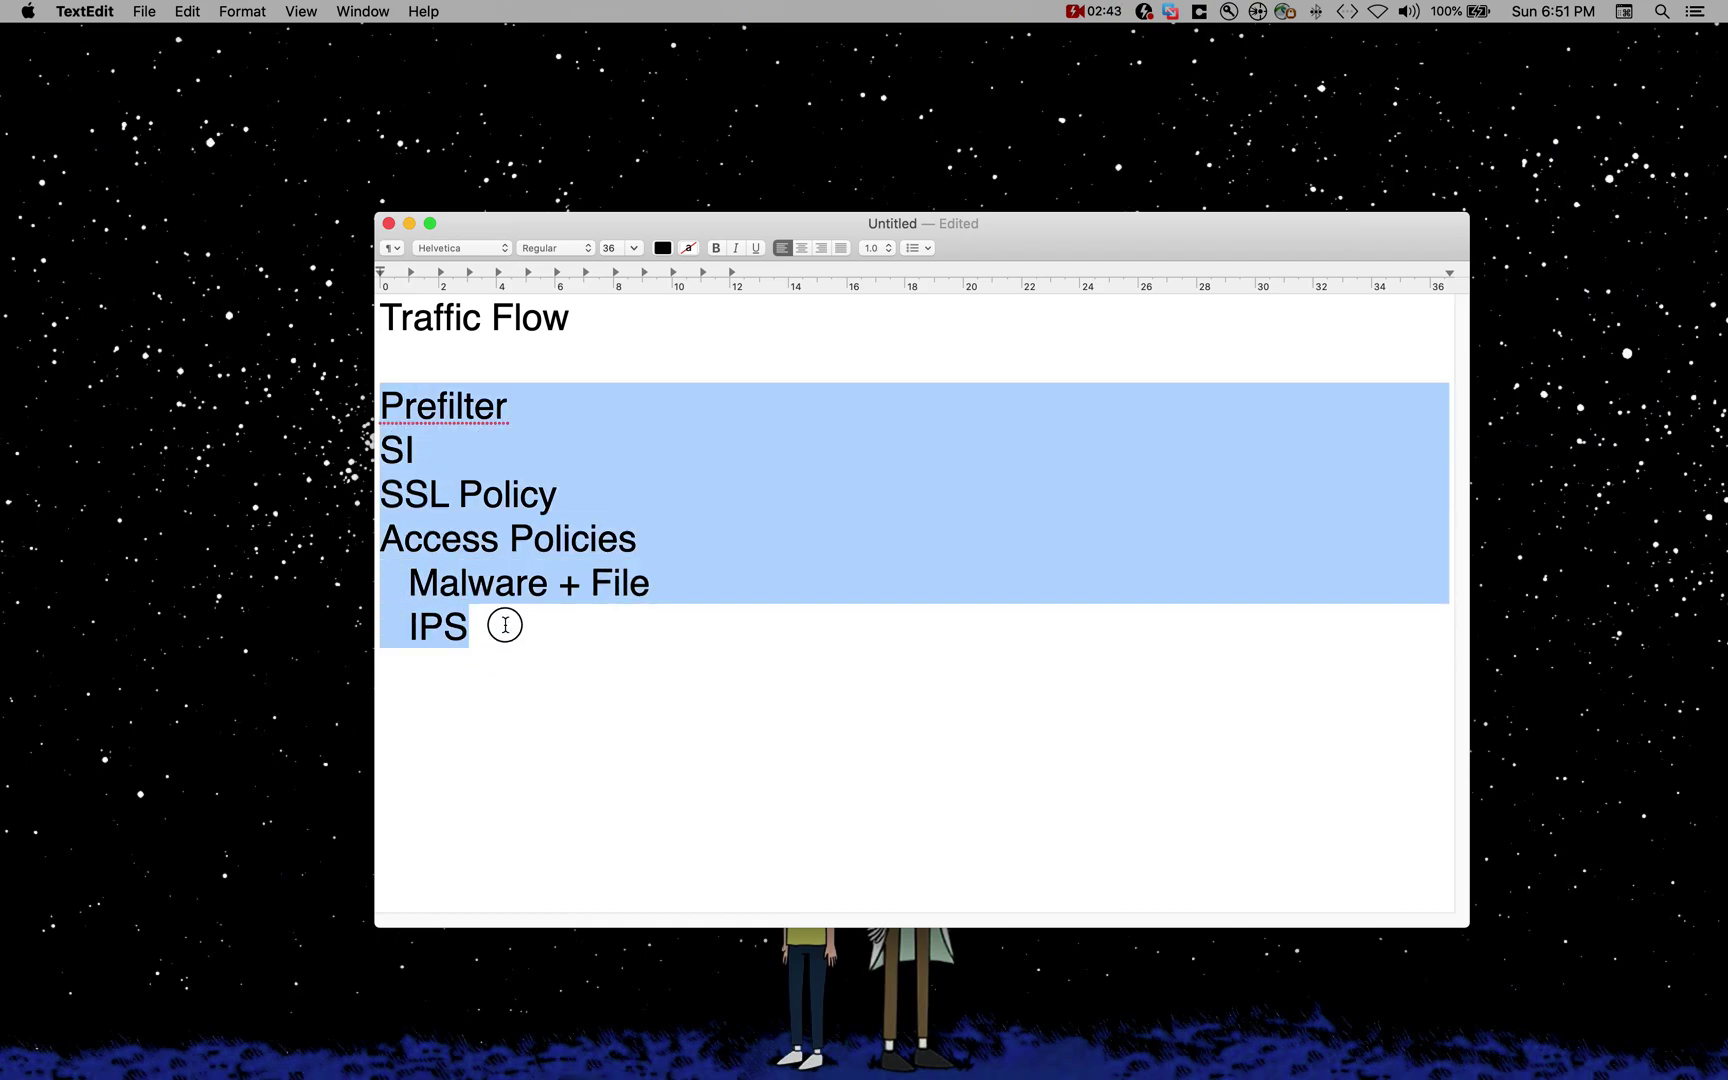
click(545, 652)
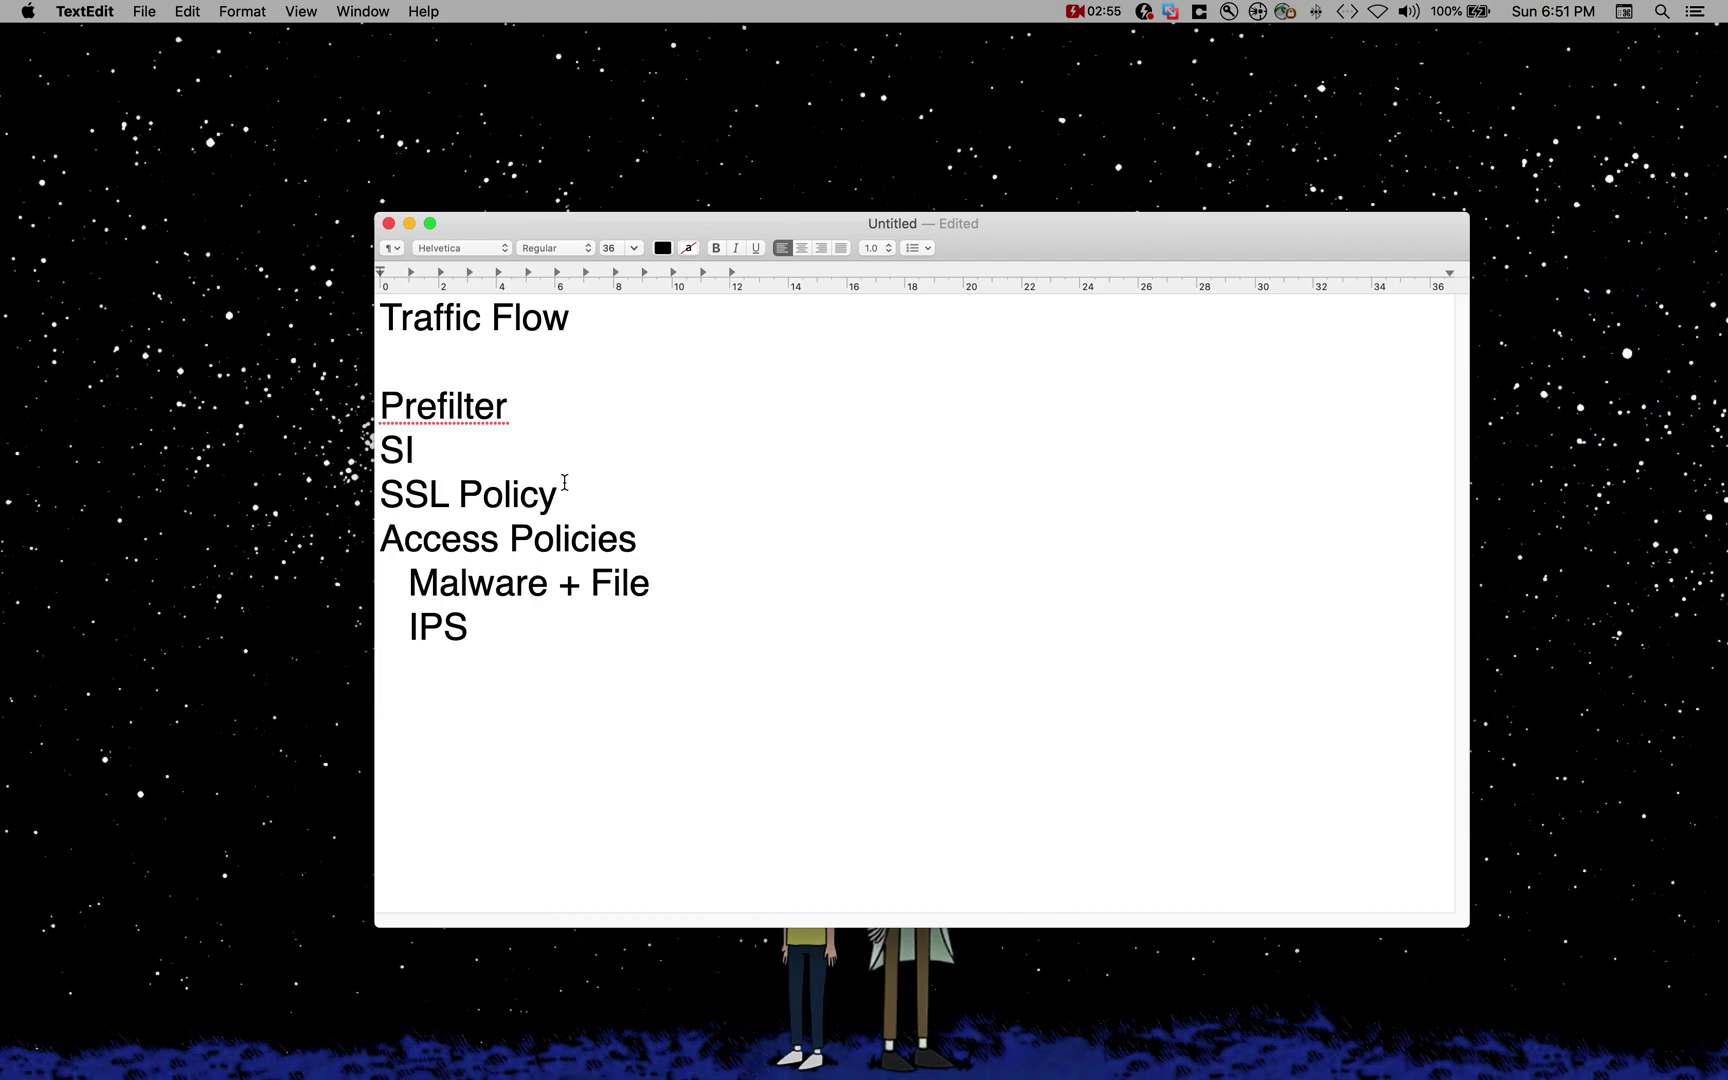
drag(598, 643, 338, 427)
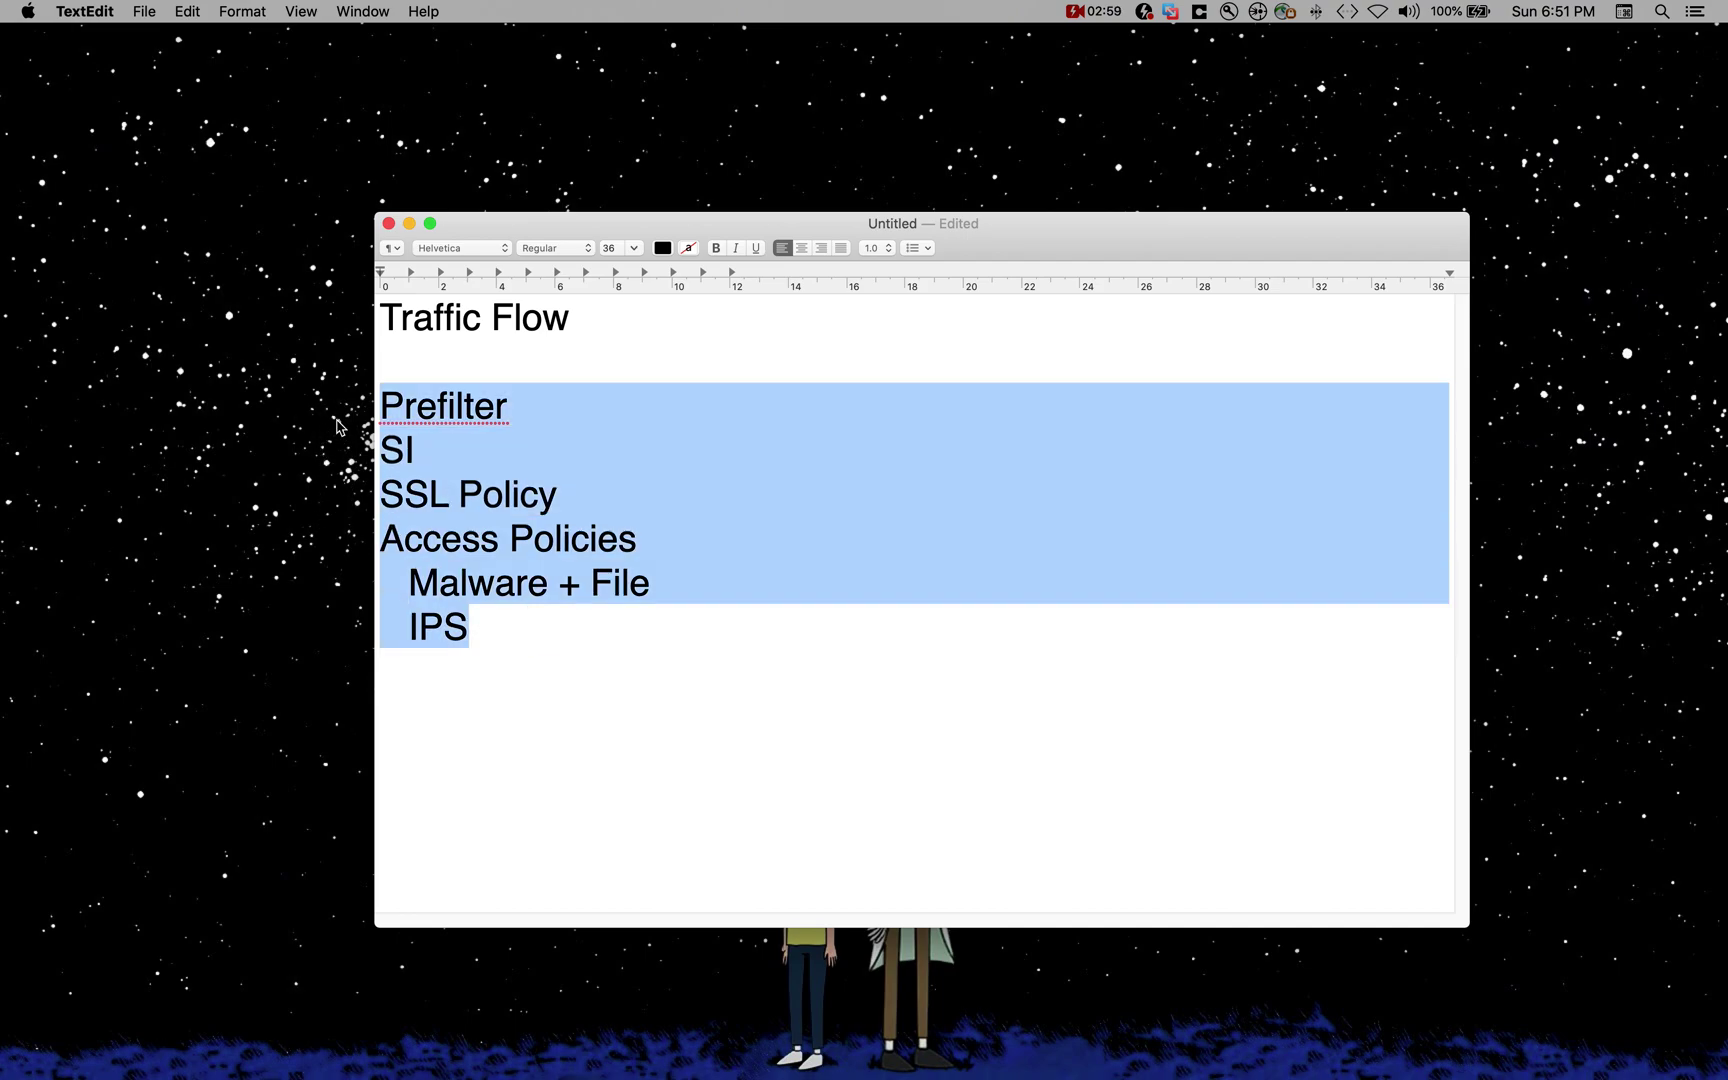
click(771, 474)
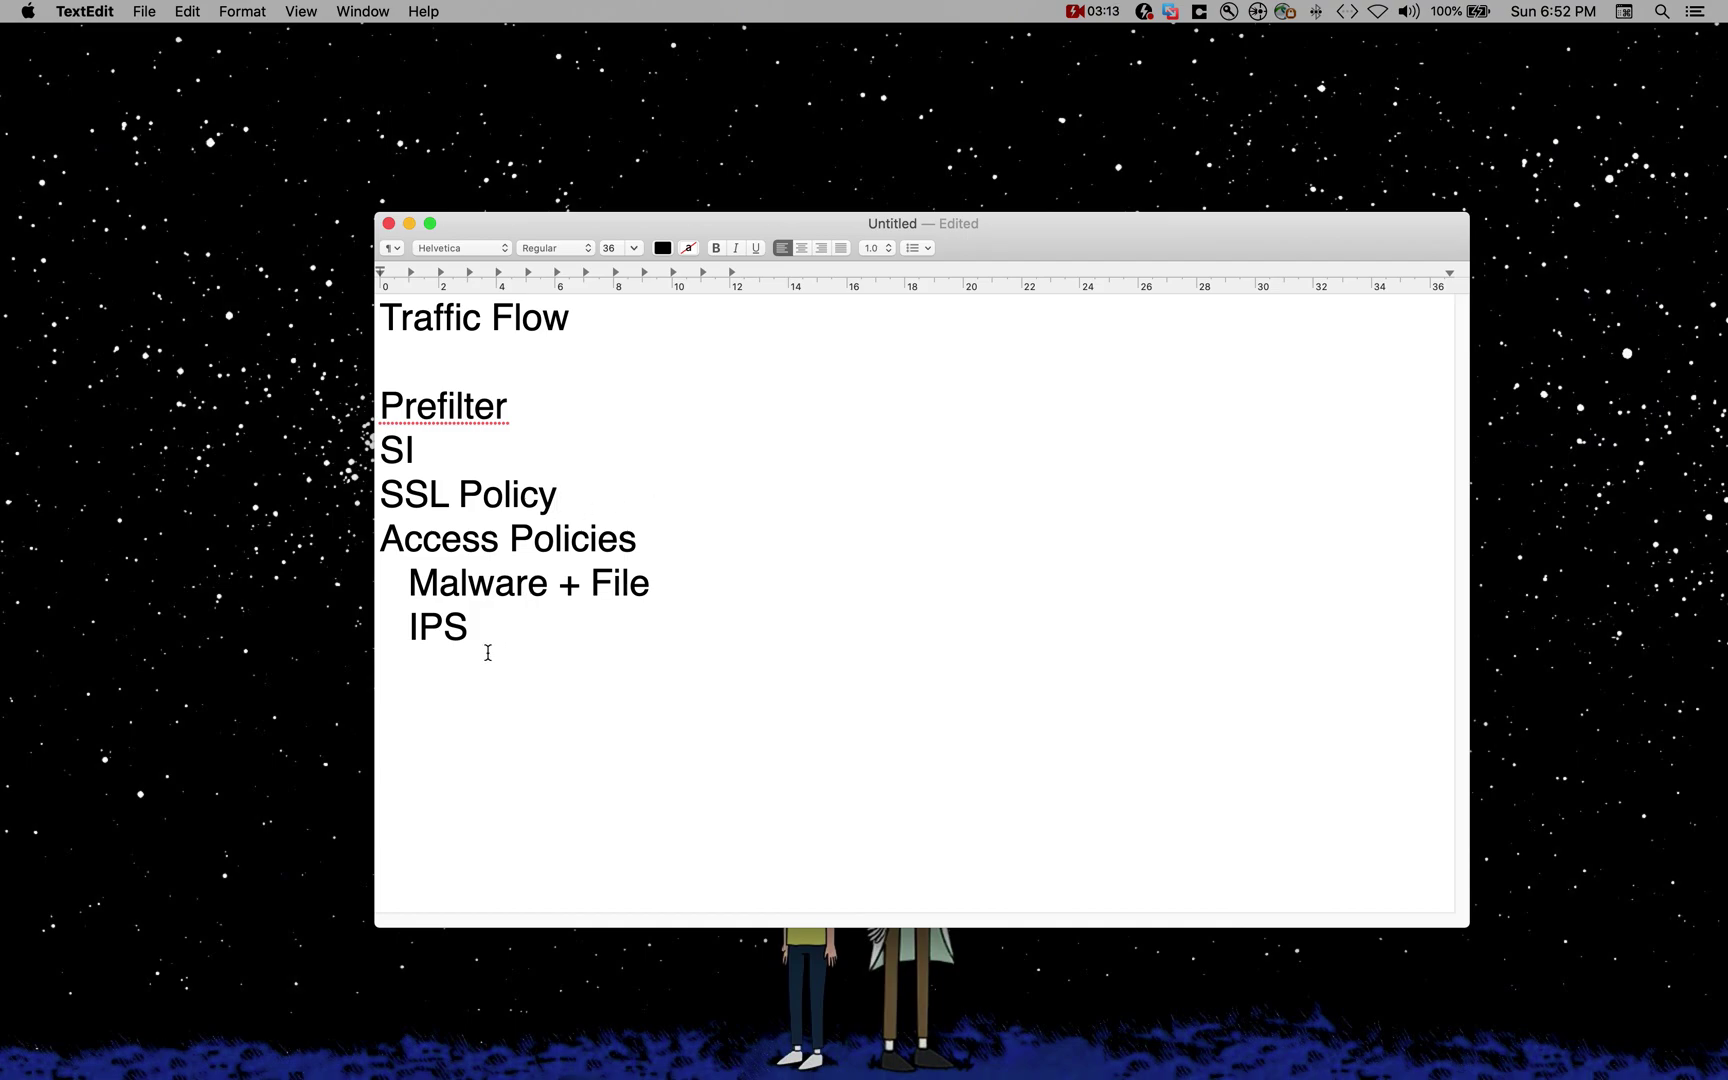
click(510, 627)
Step: Switch to the Remote Desktop space and dismiss the Appliance Heartbeat notifications in Firepower
click(1041, 505)
key(ctrl+Up)
click(908, 79)
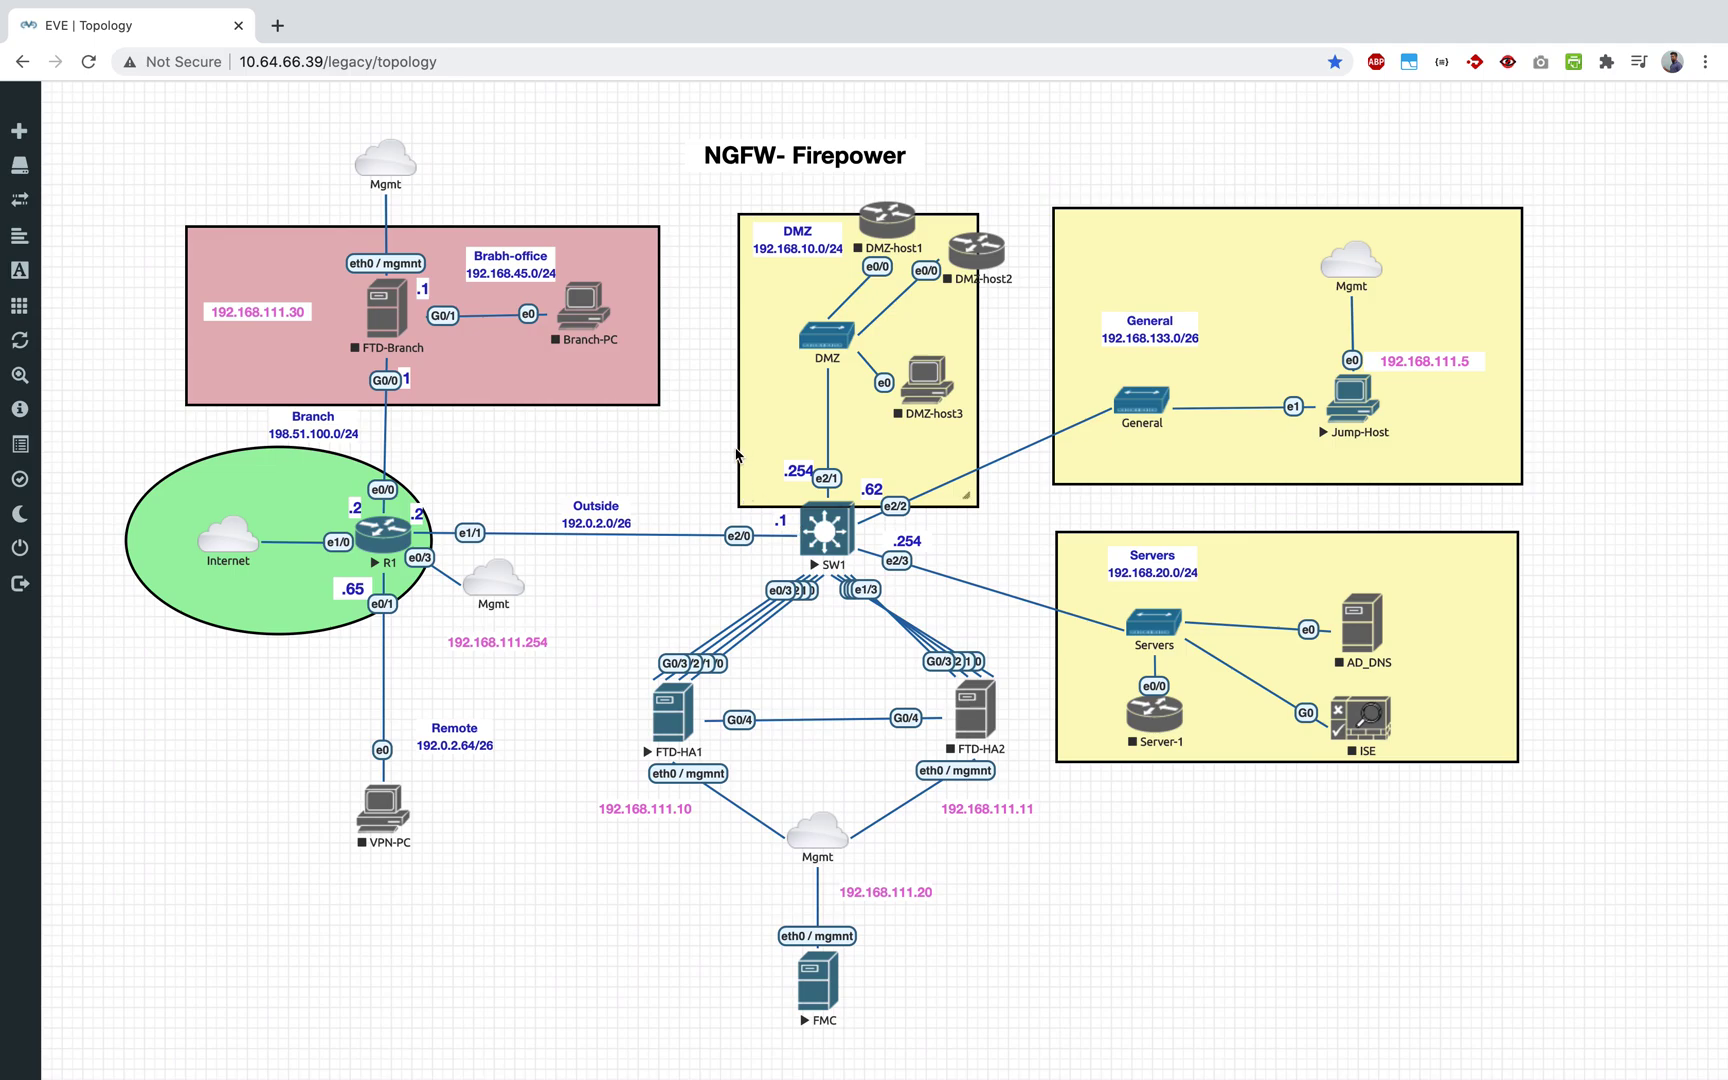
key(ctrl+Up)
click(1041, 70)
click(275, 1062)
click(583, 738)
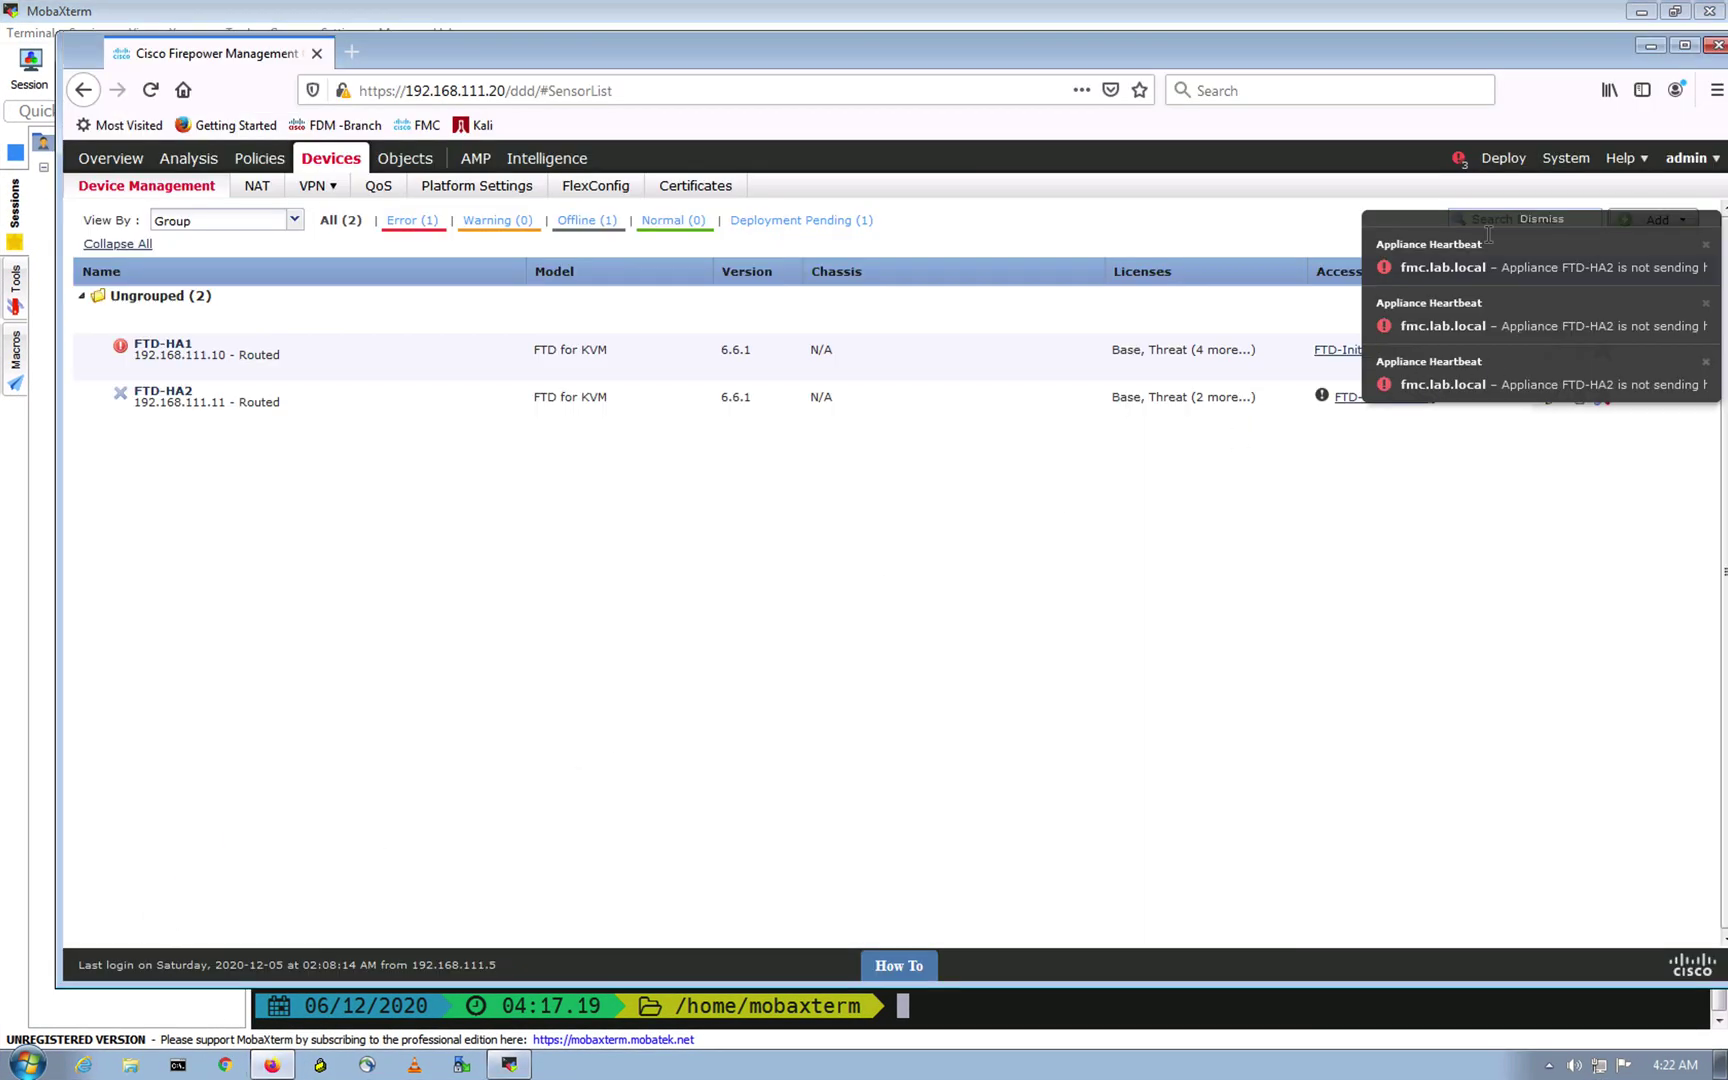
click(1541, 218)
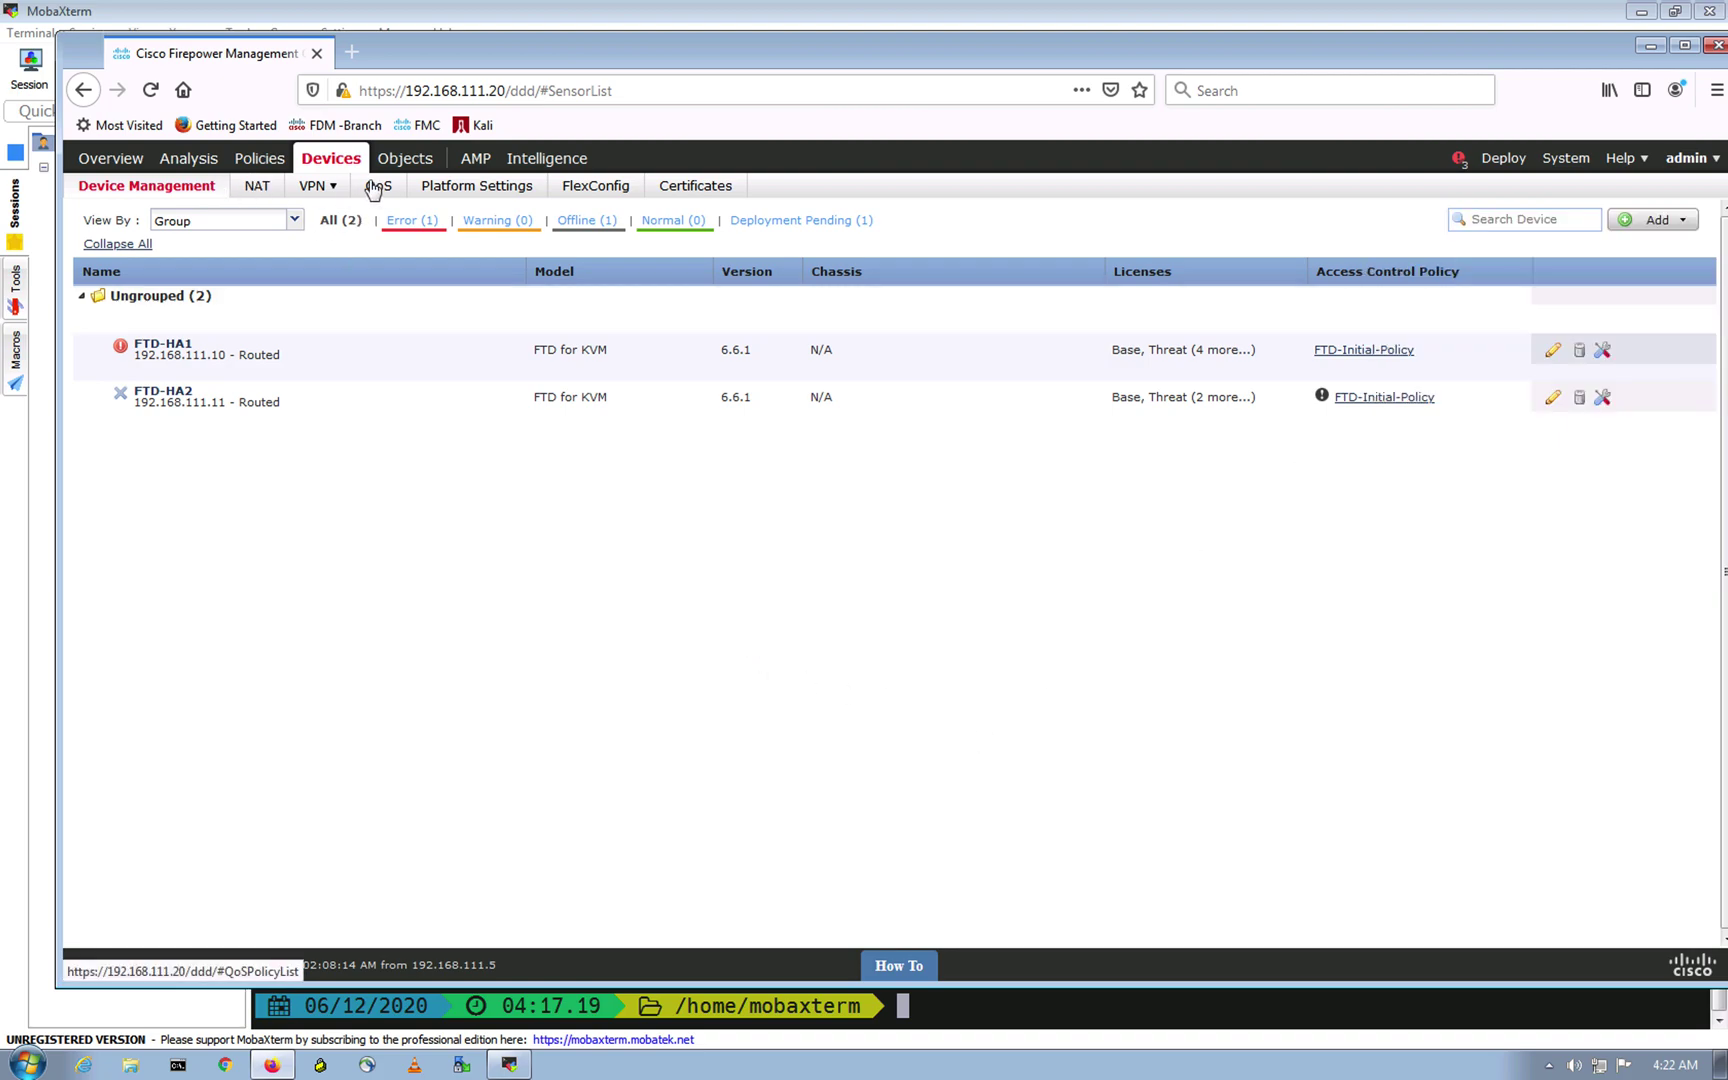
Step: Open the FTD-Initial-Policy access control policy from Policies > Access Control
click(300, 240)
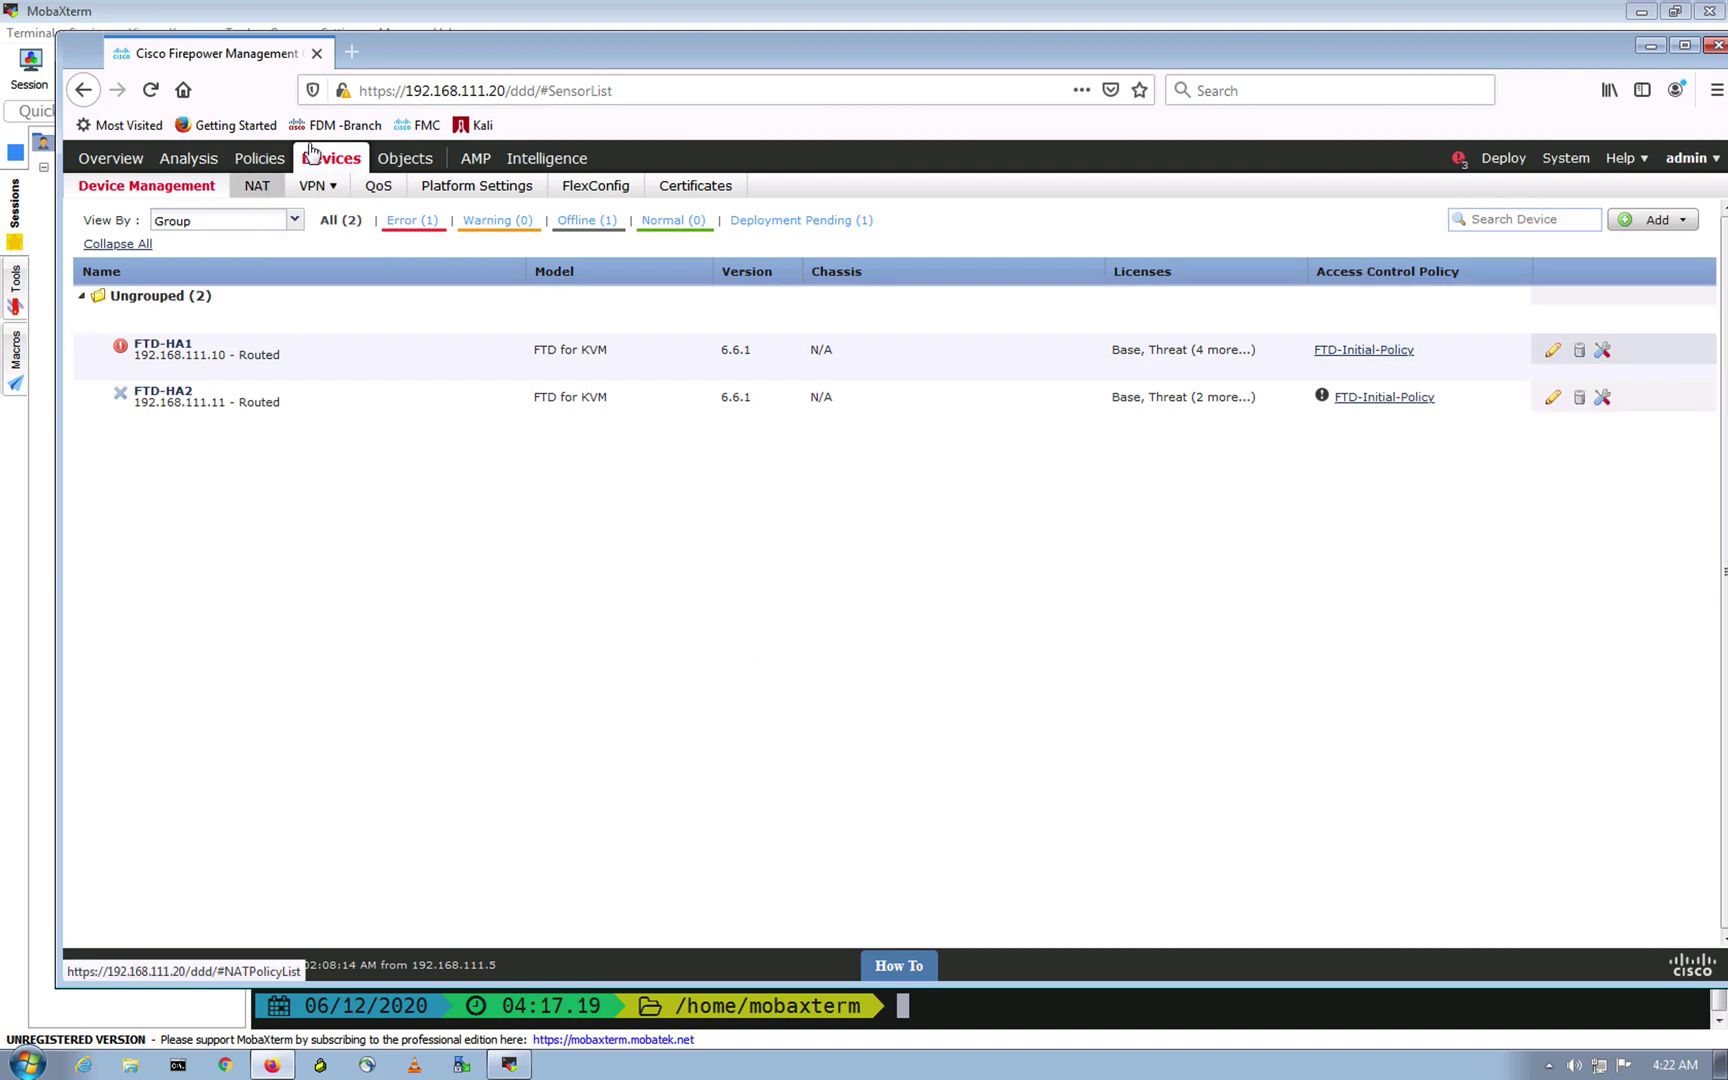
click(252, 162)
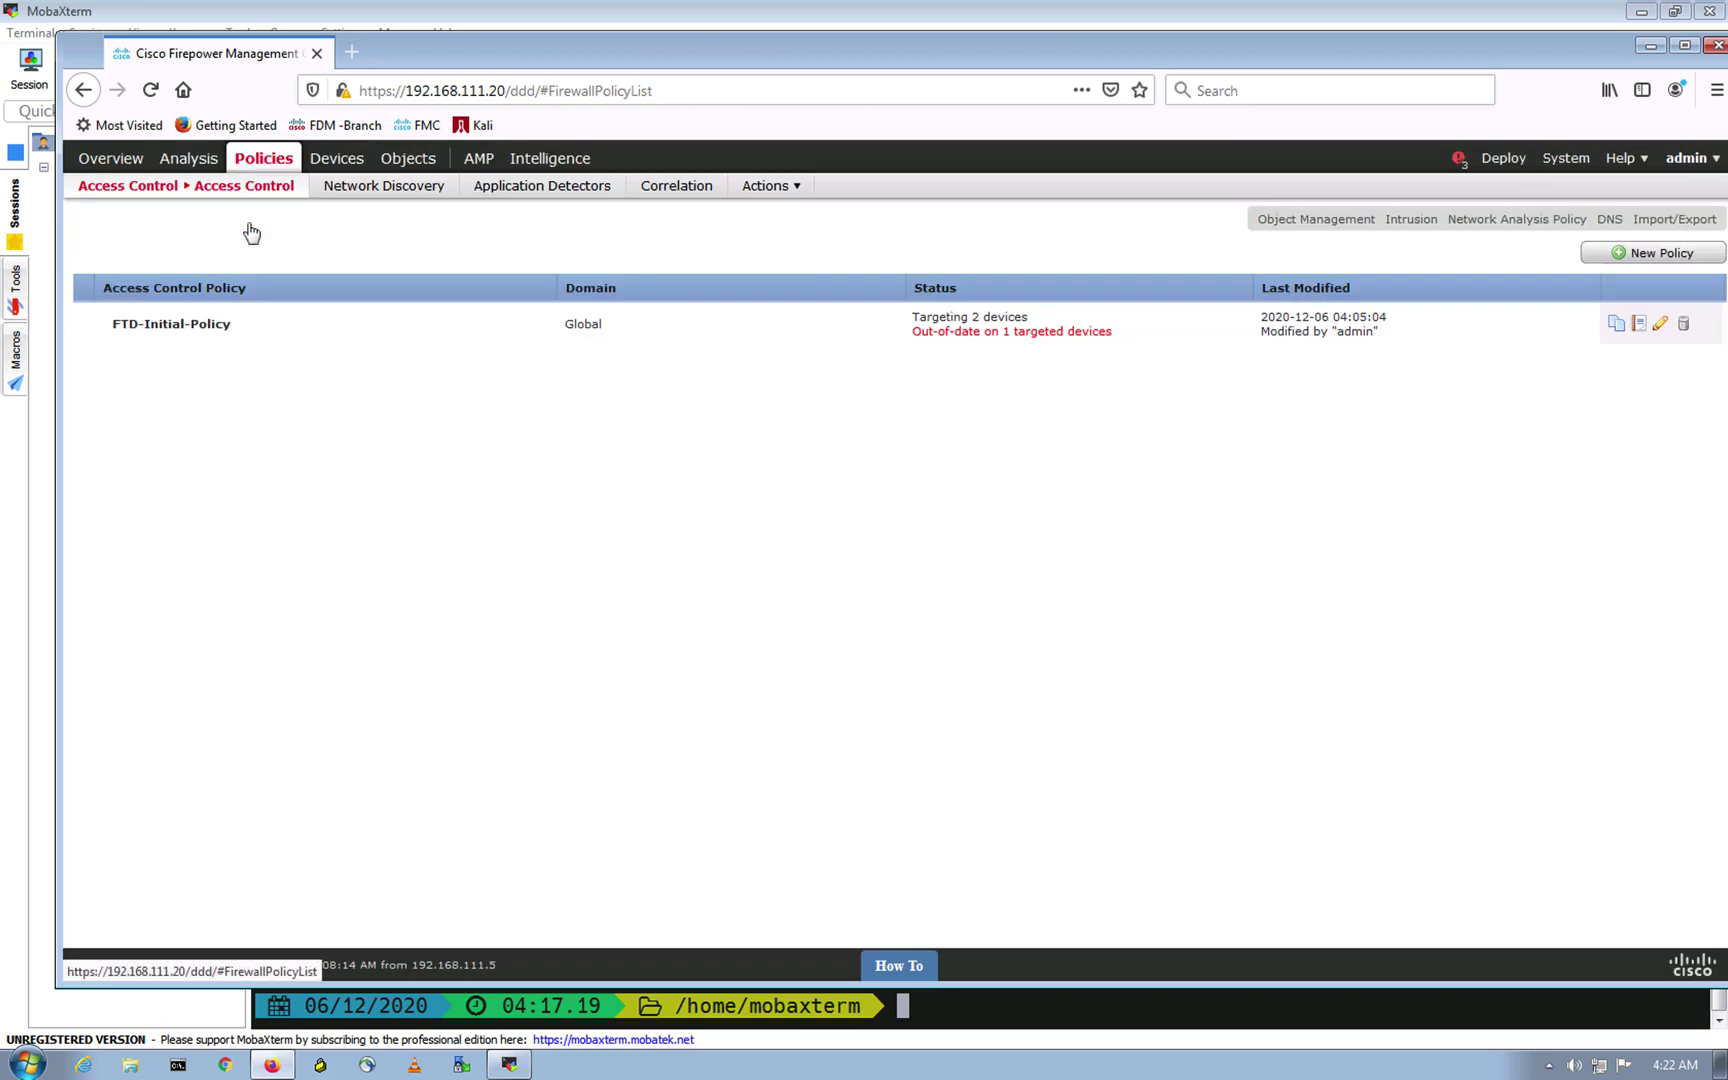
click(182, 330)
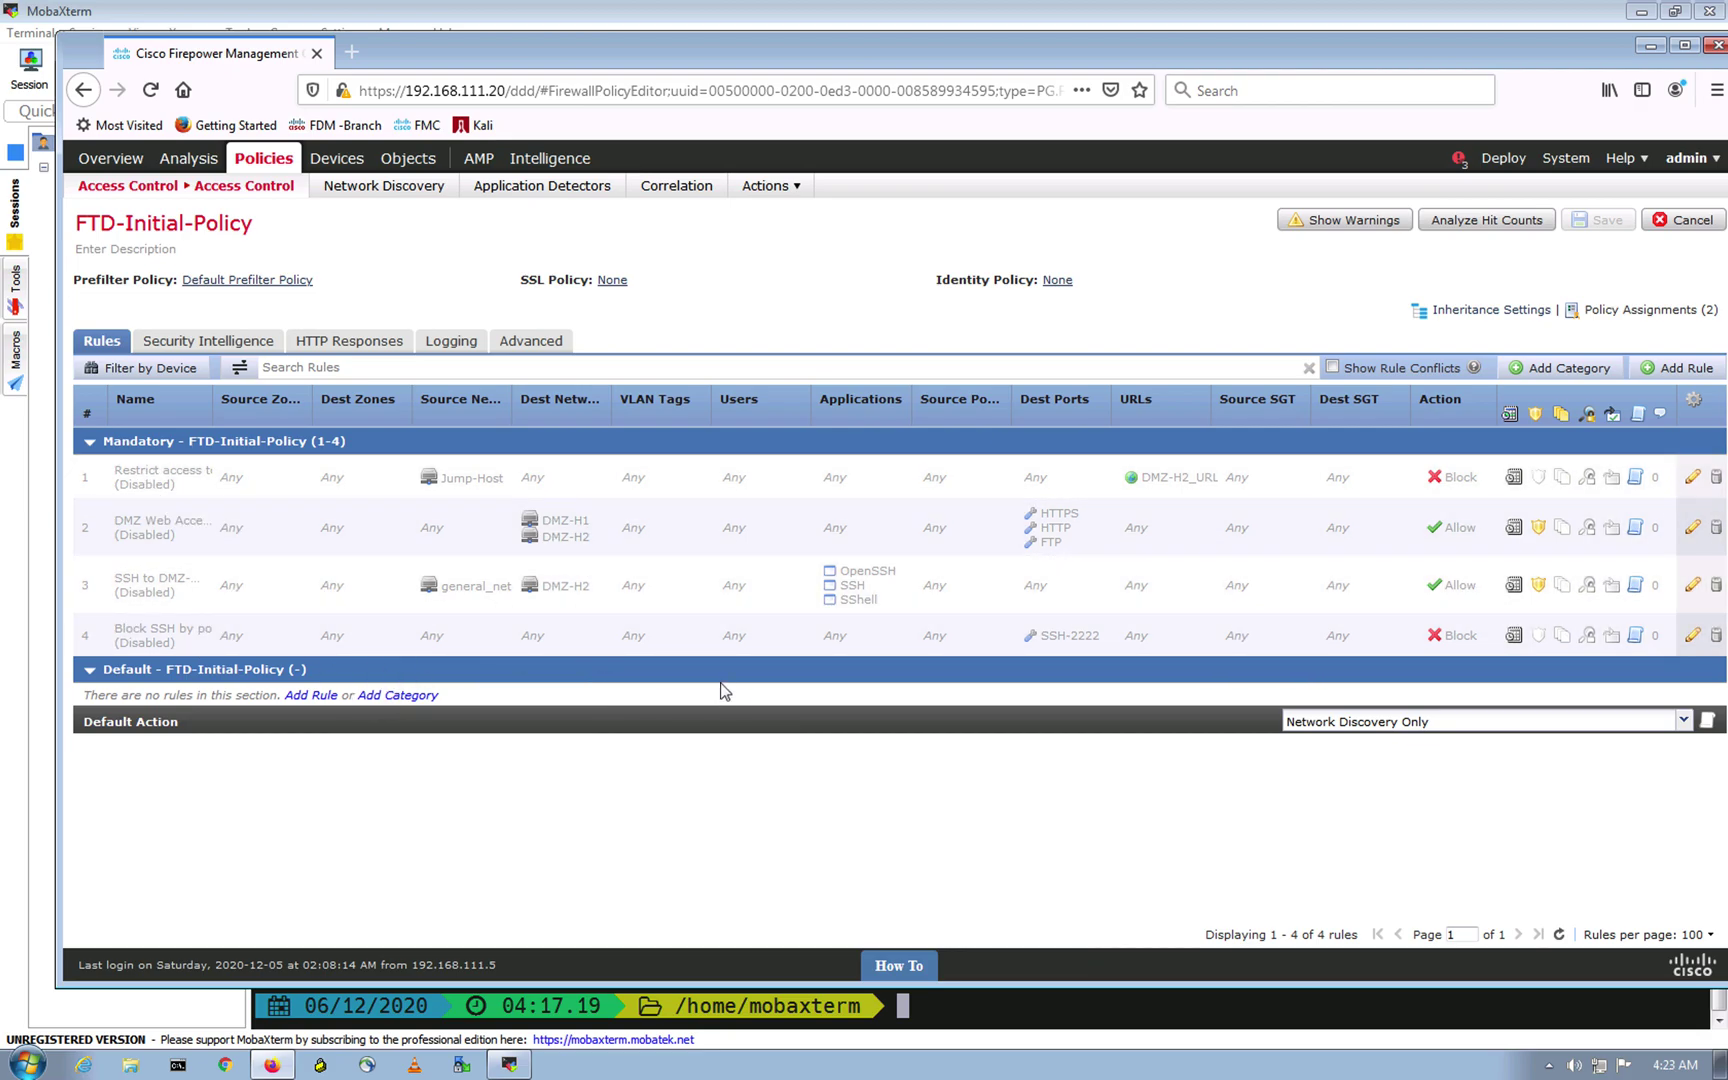
click(821, 864)
Step: Clear the MobaXterm terminal with the clear command
click(509, 1064)
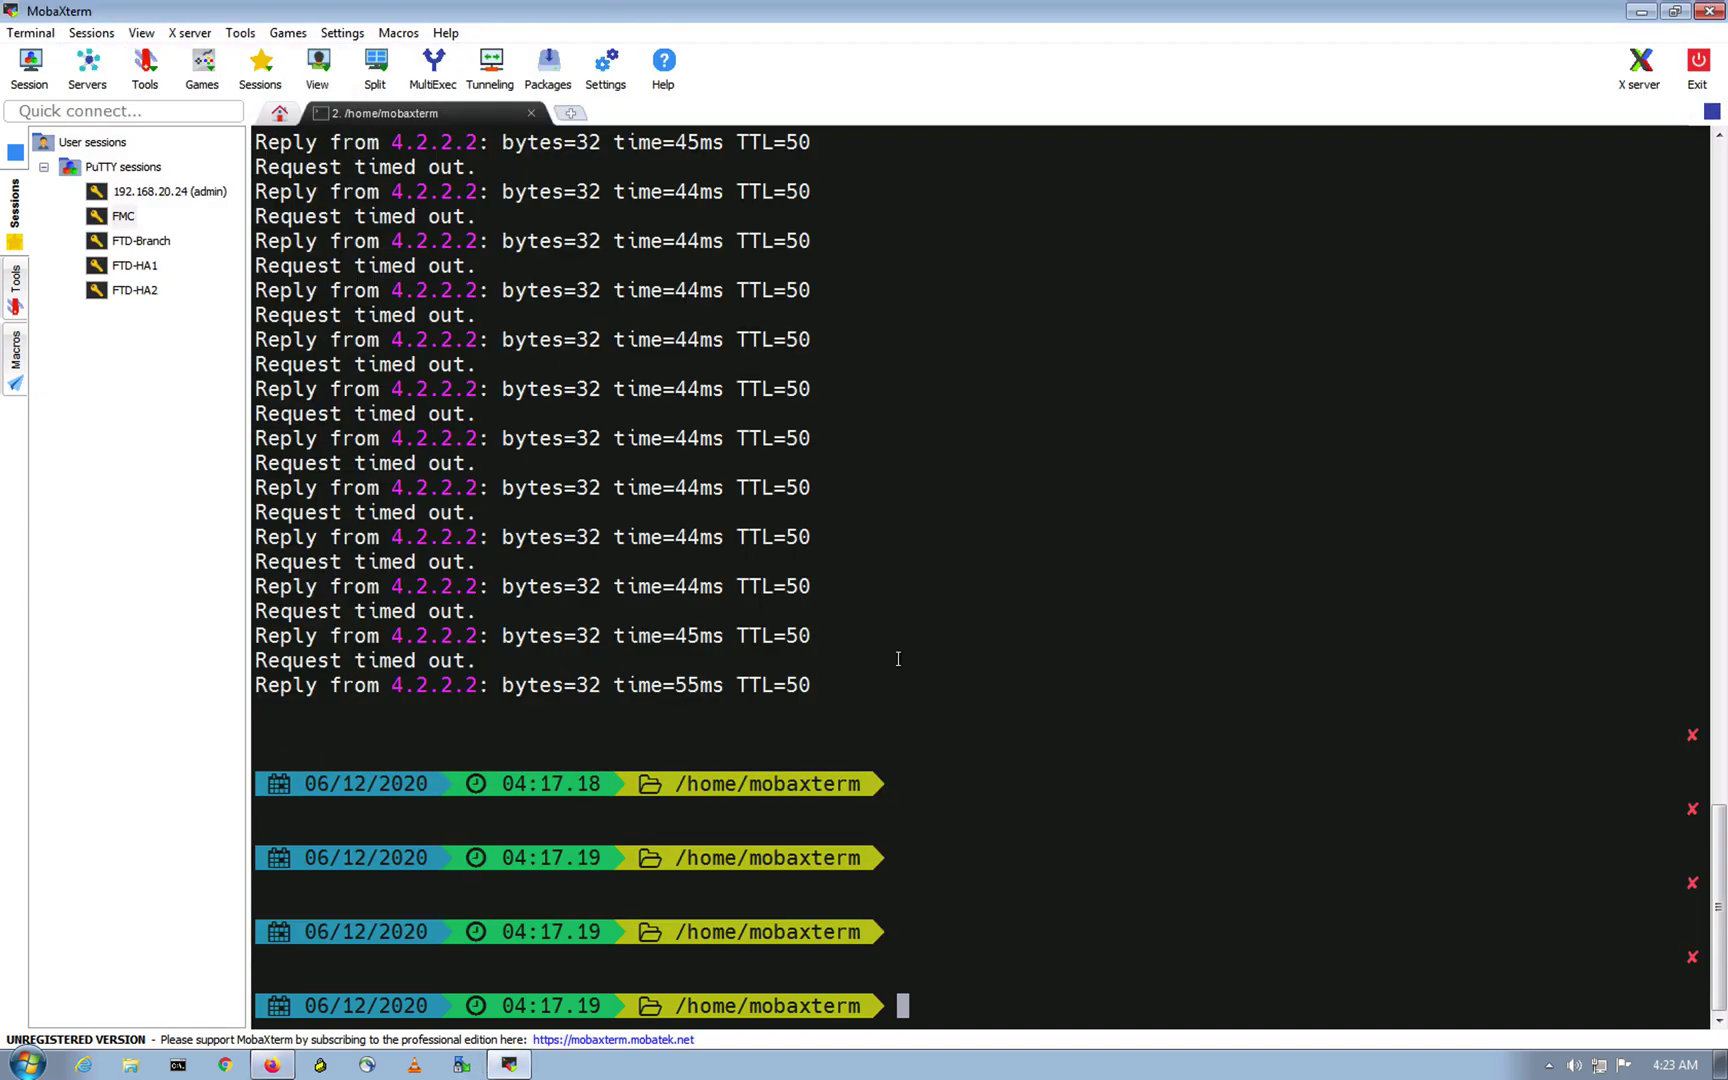
key(Return)
key(Return)
text(clear)
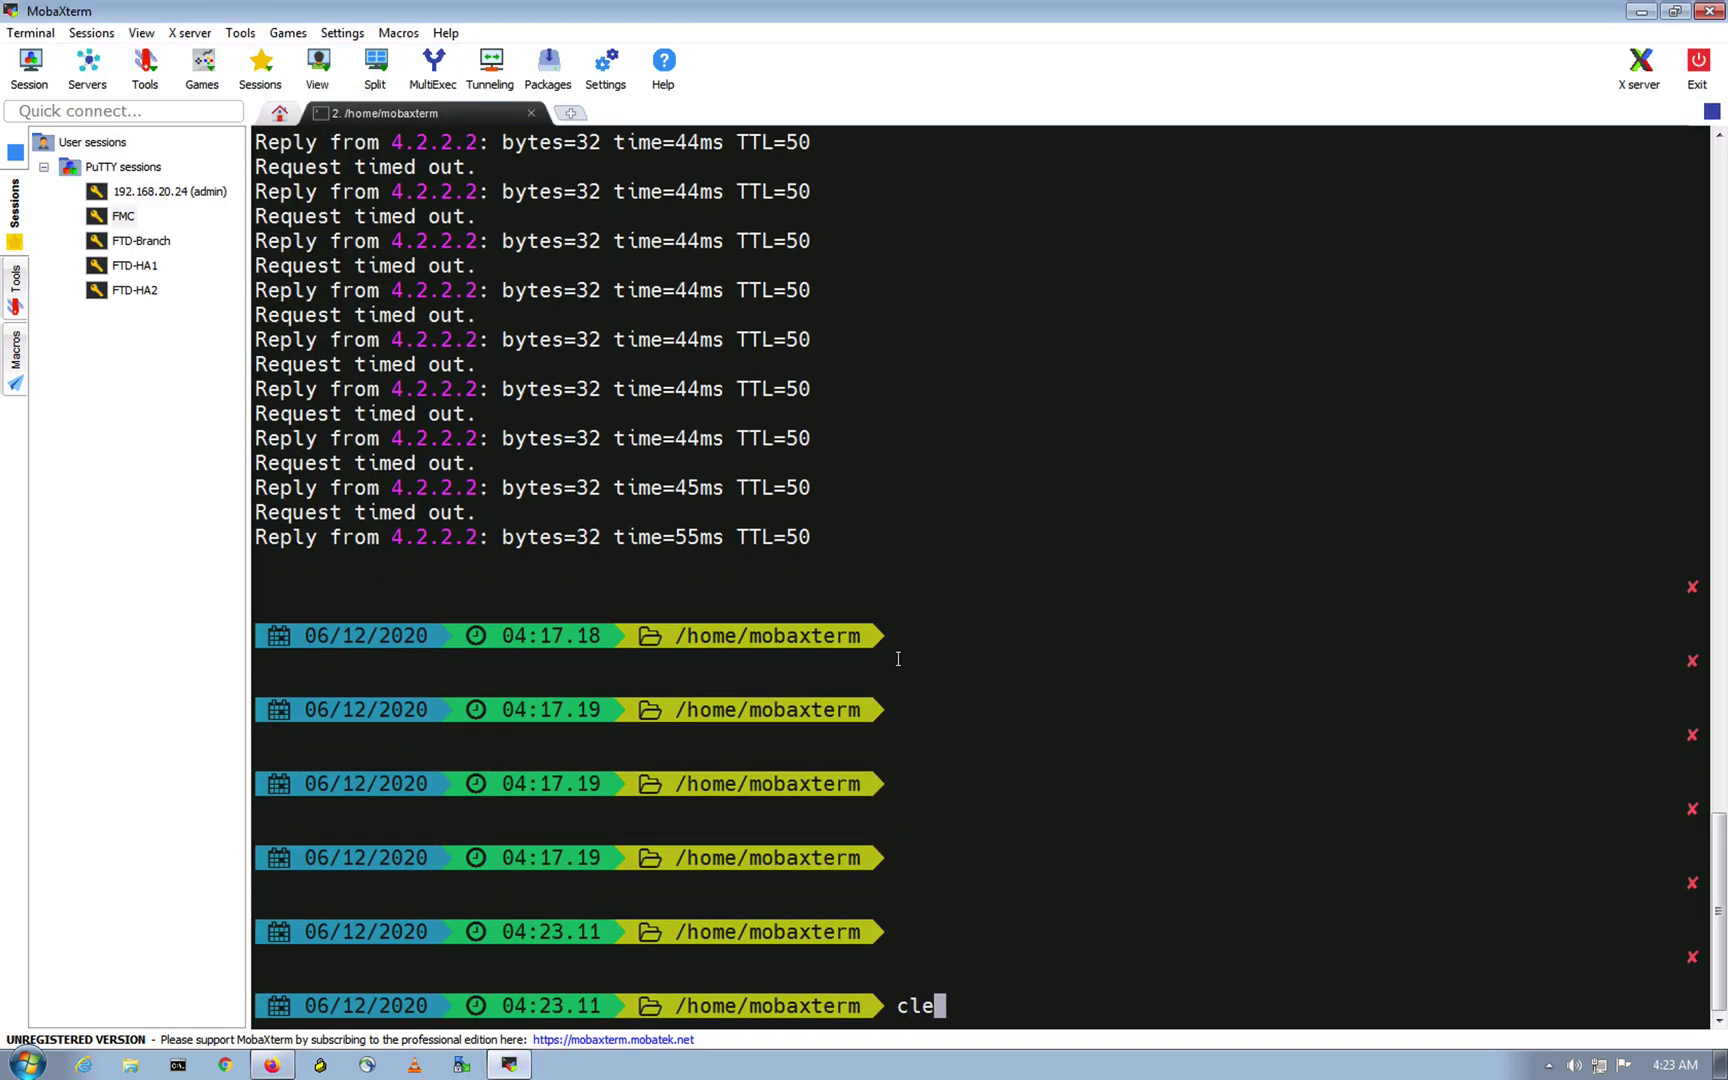
key(Return)
Step: Ping 4.2.2.2 until replies arrive, stop it, and return to the Firepower policy page
text(ping 45)
key(BackSpace)
text(\)
key(BackSpace)
text(.2.2.2)
key(Return)
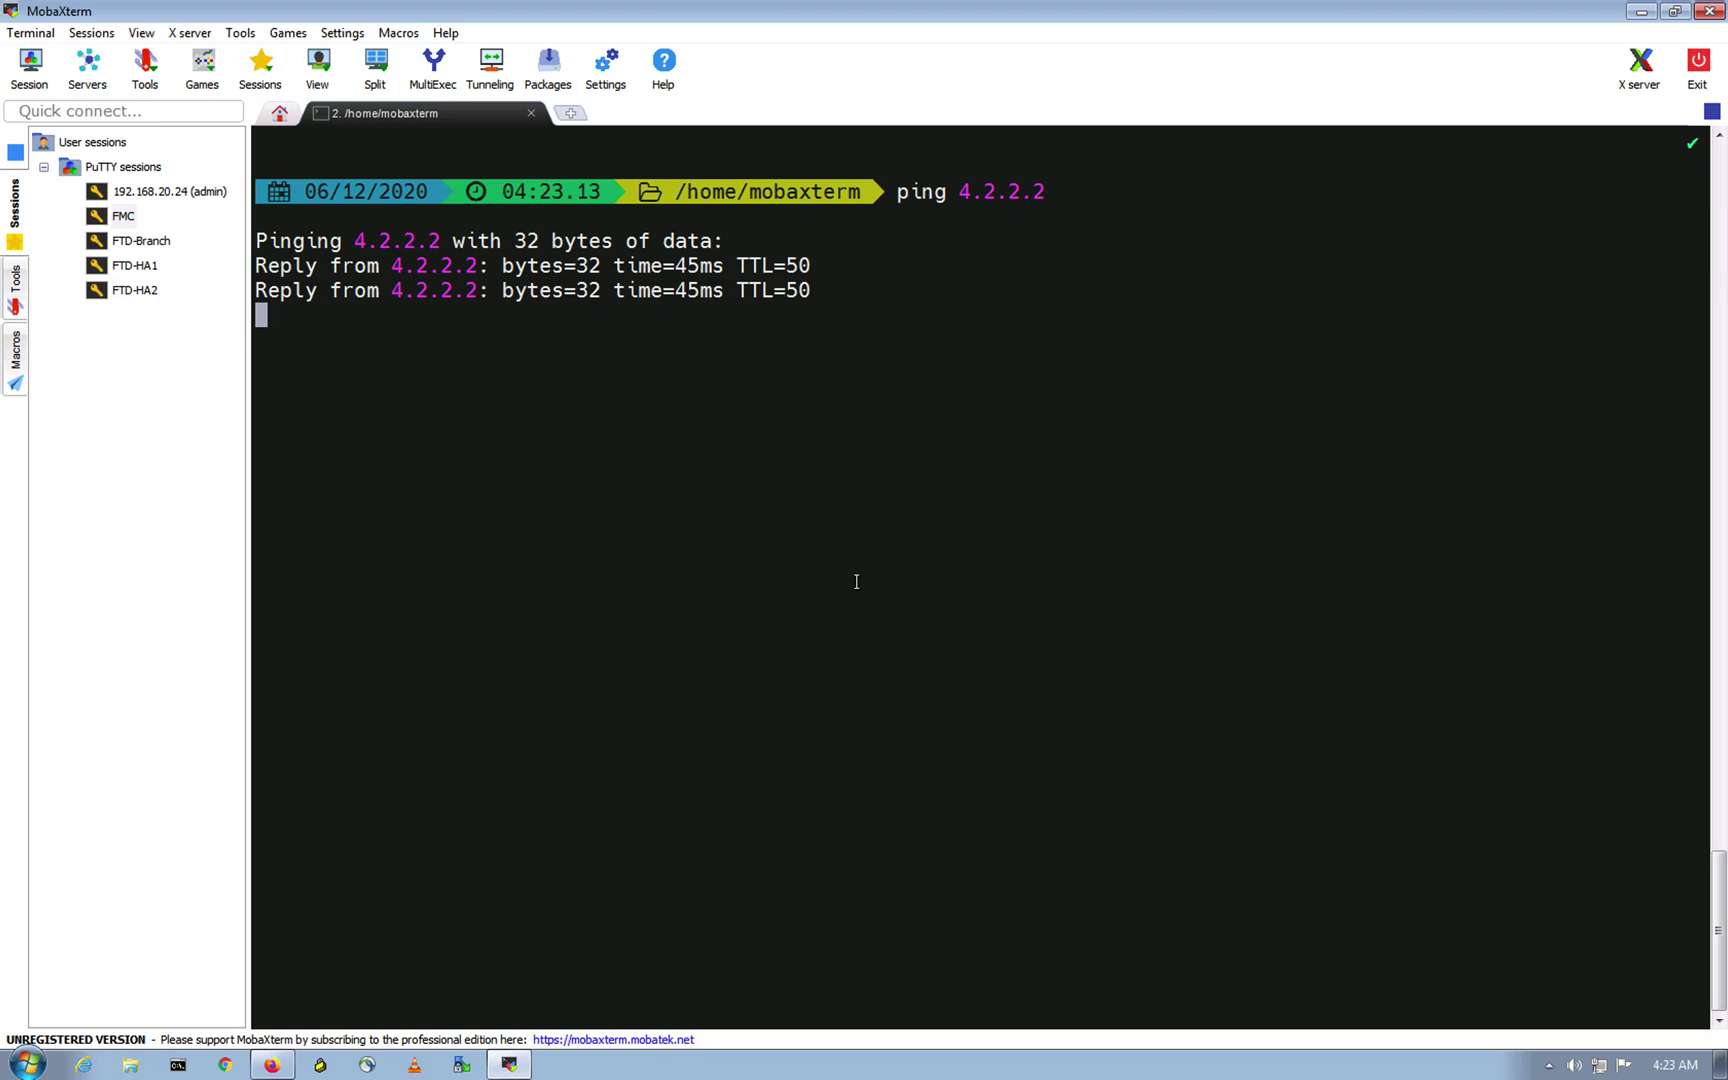
key(ctrl+c)
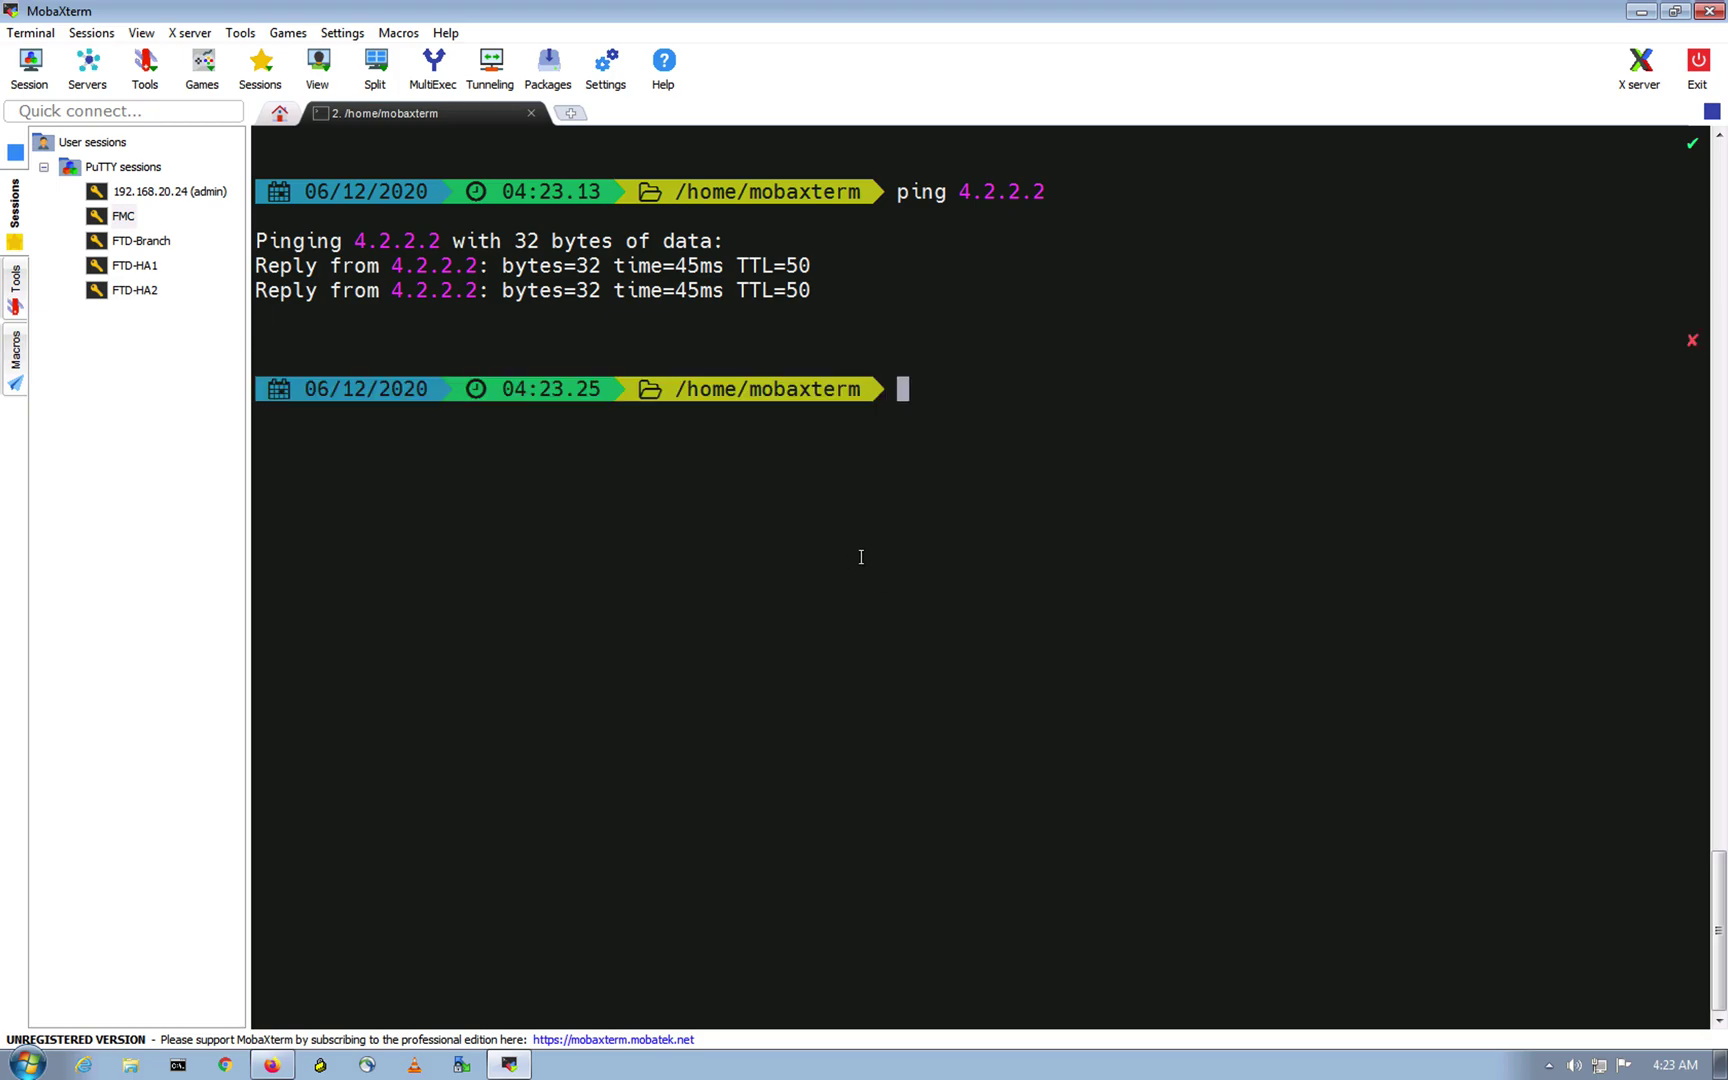
click(271, 1064)
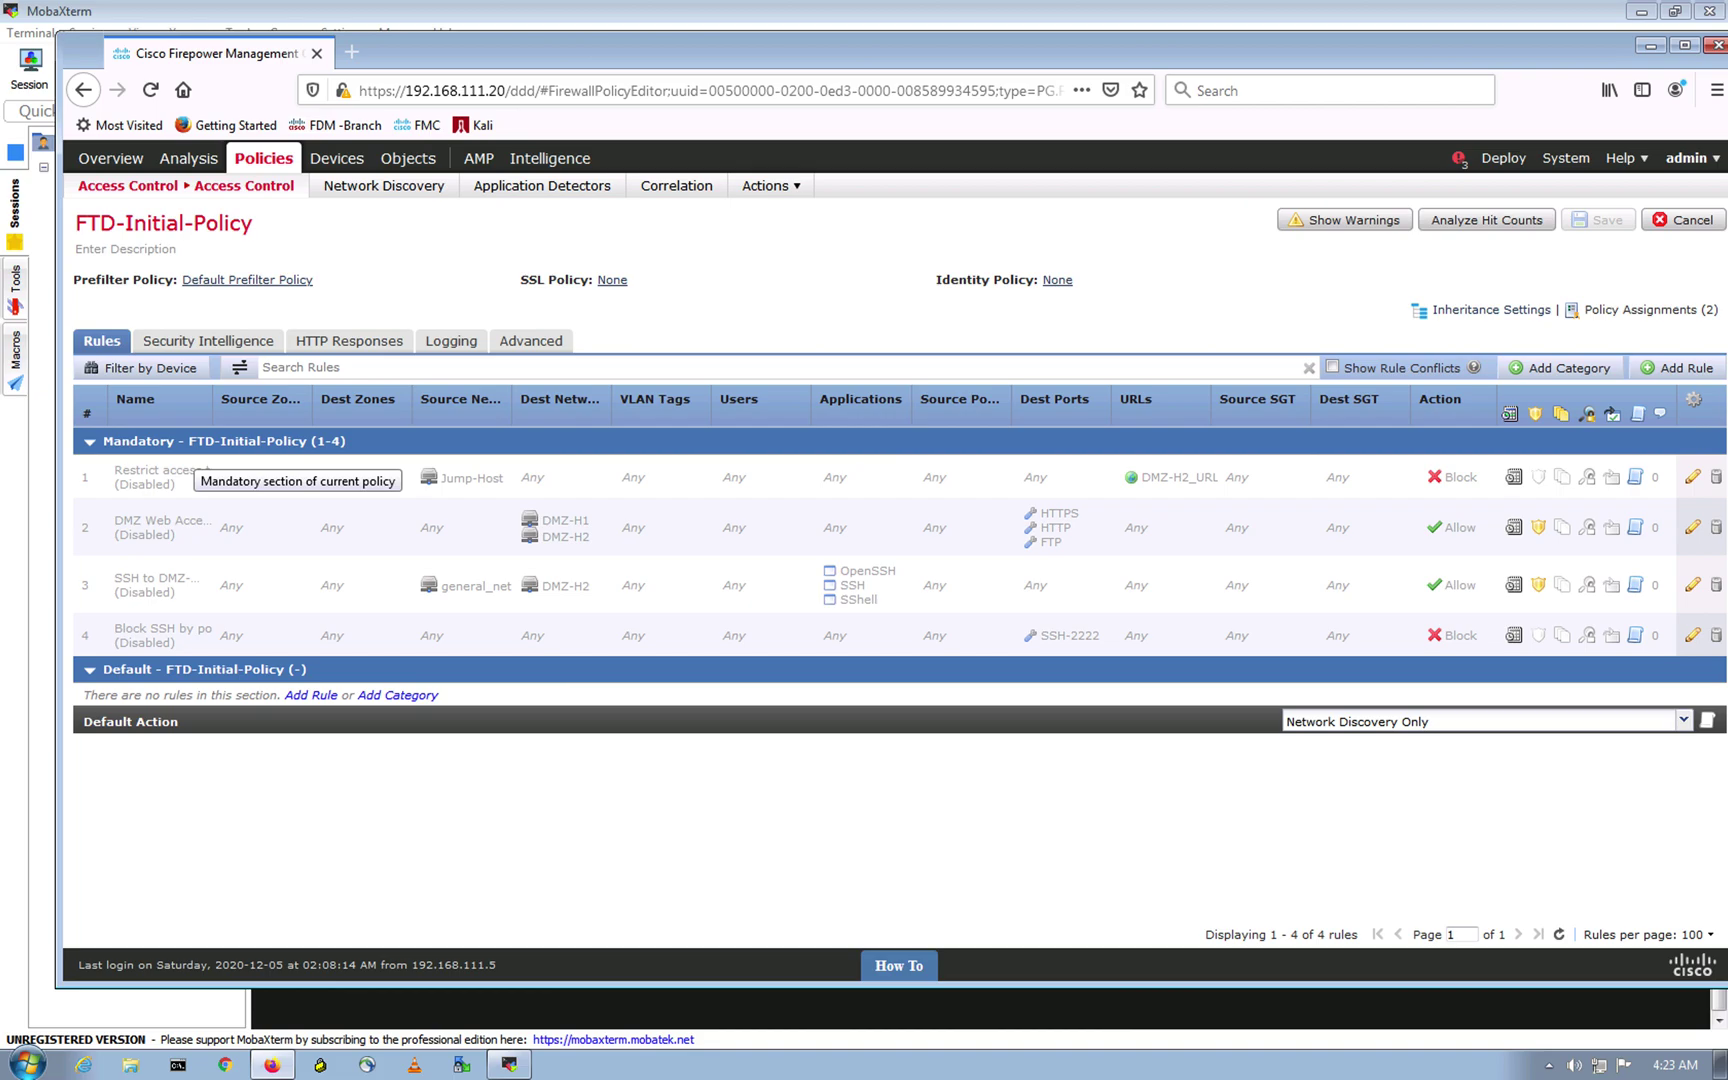
Step: Add a new access rule inserted above rule 1 and begin naming it 'No ping to 4.2.2.2'
click(757, 860)
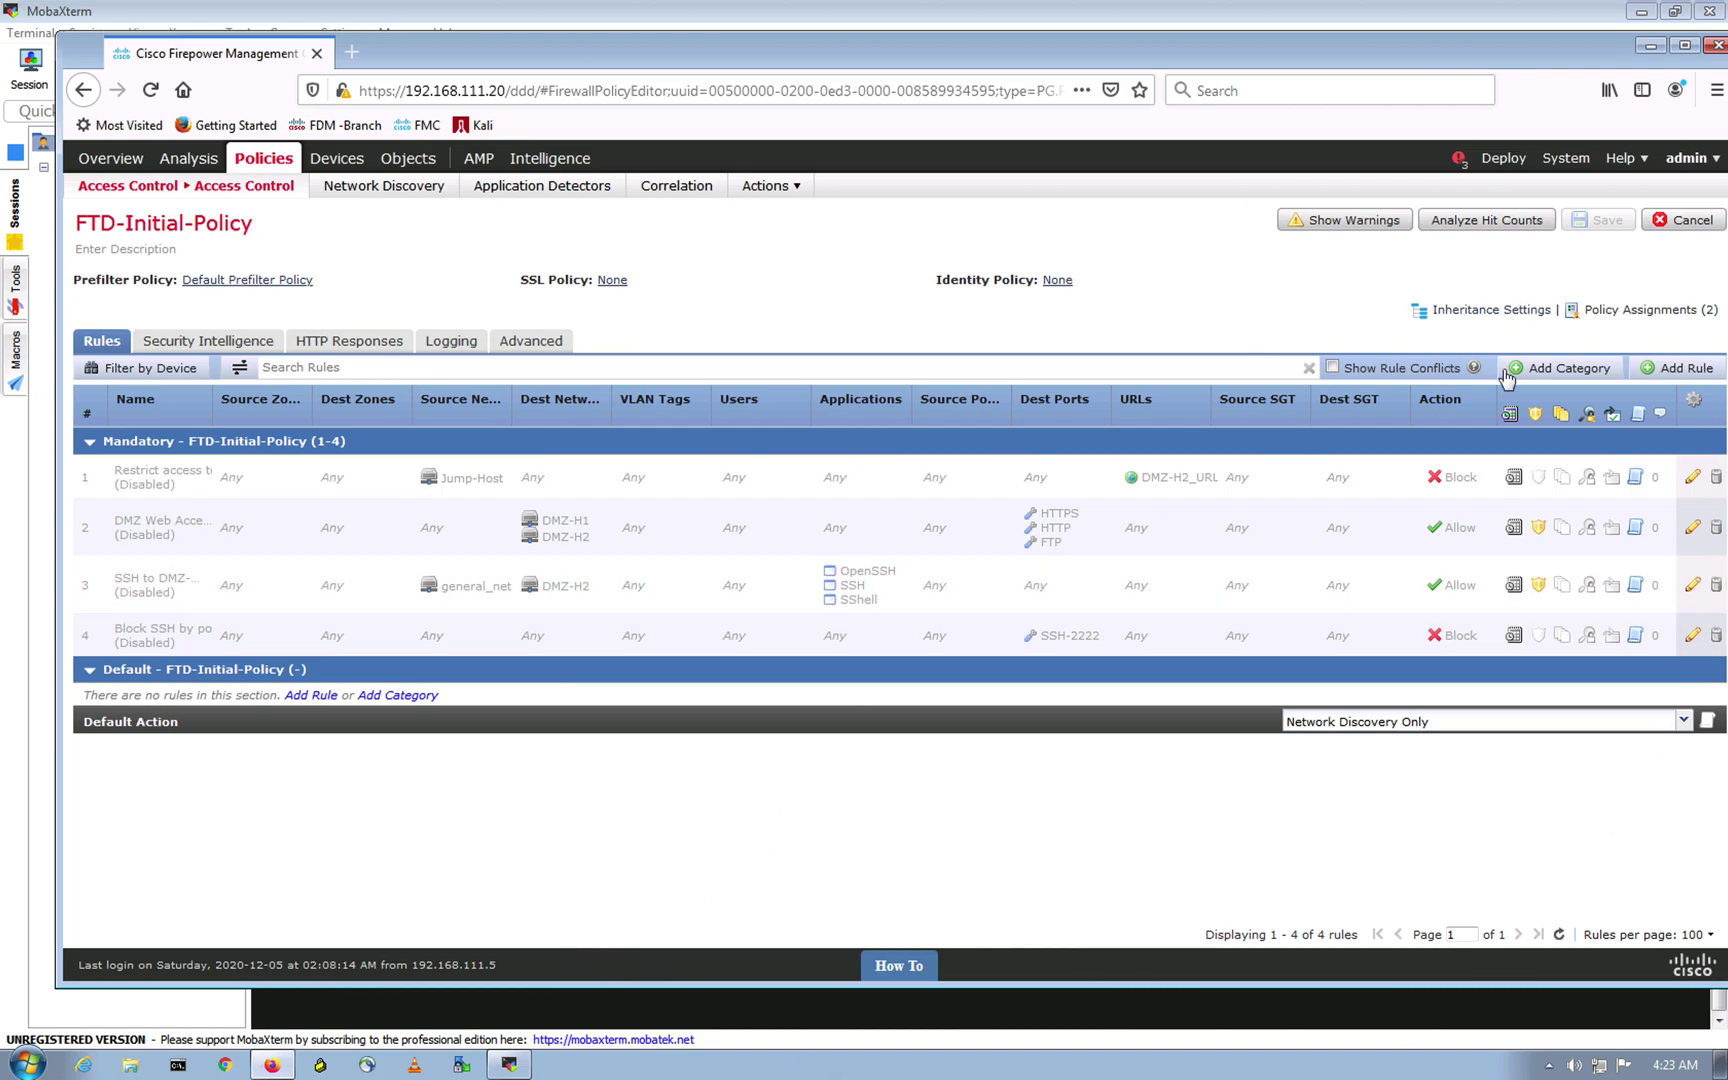
click(1678, 368)
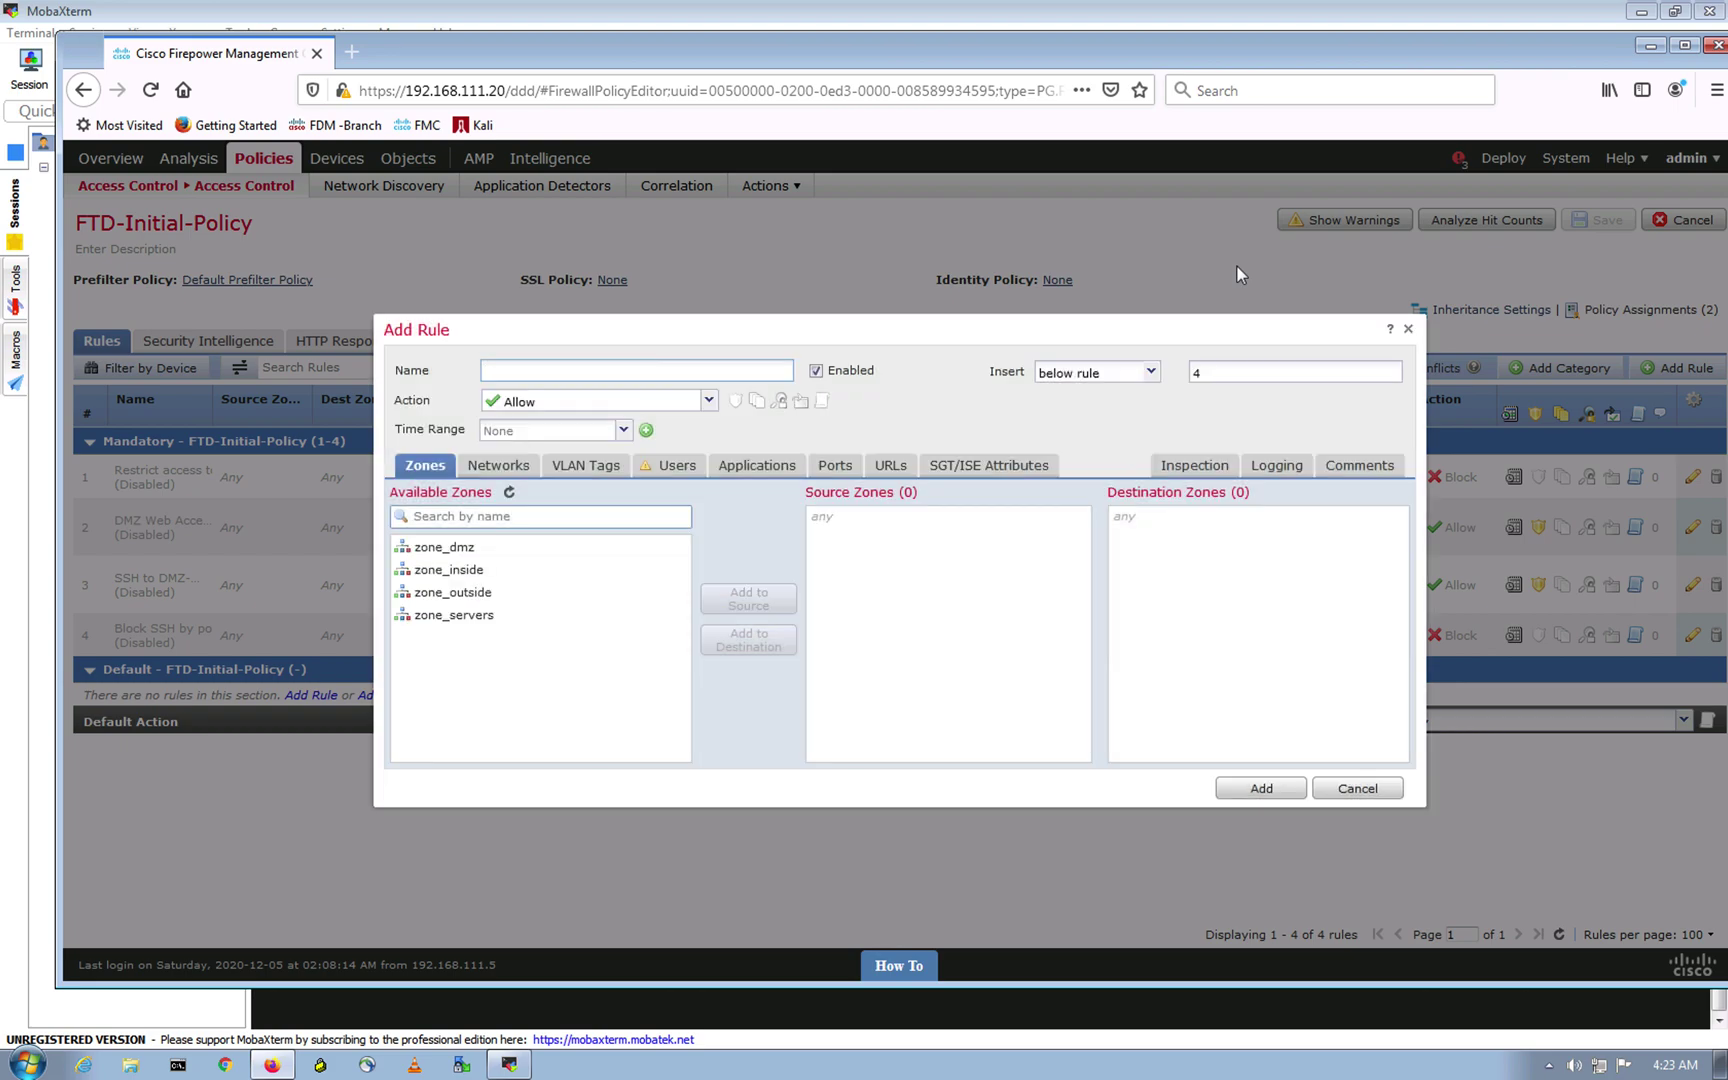
click(1152, 373)
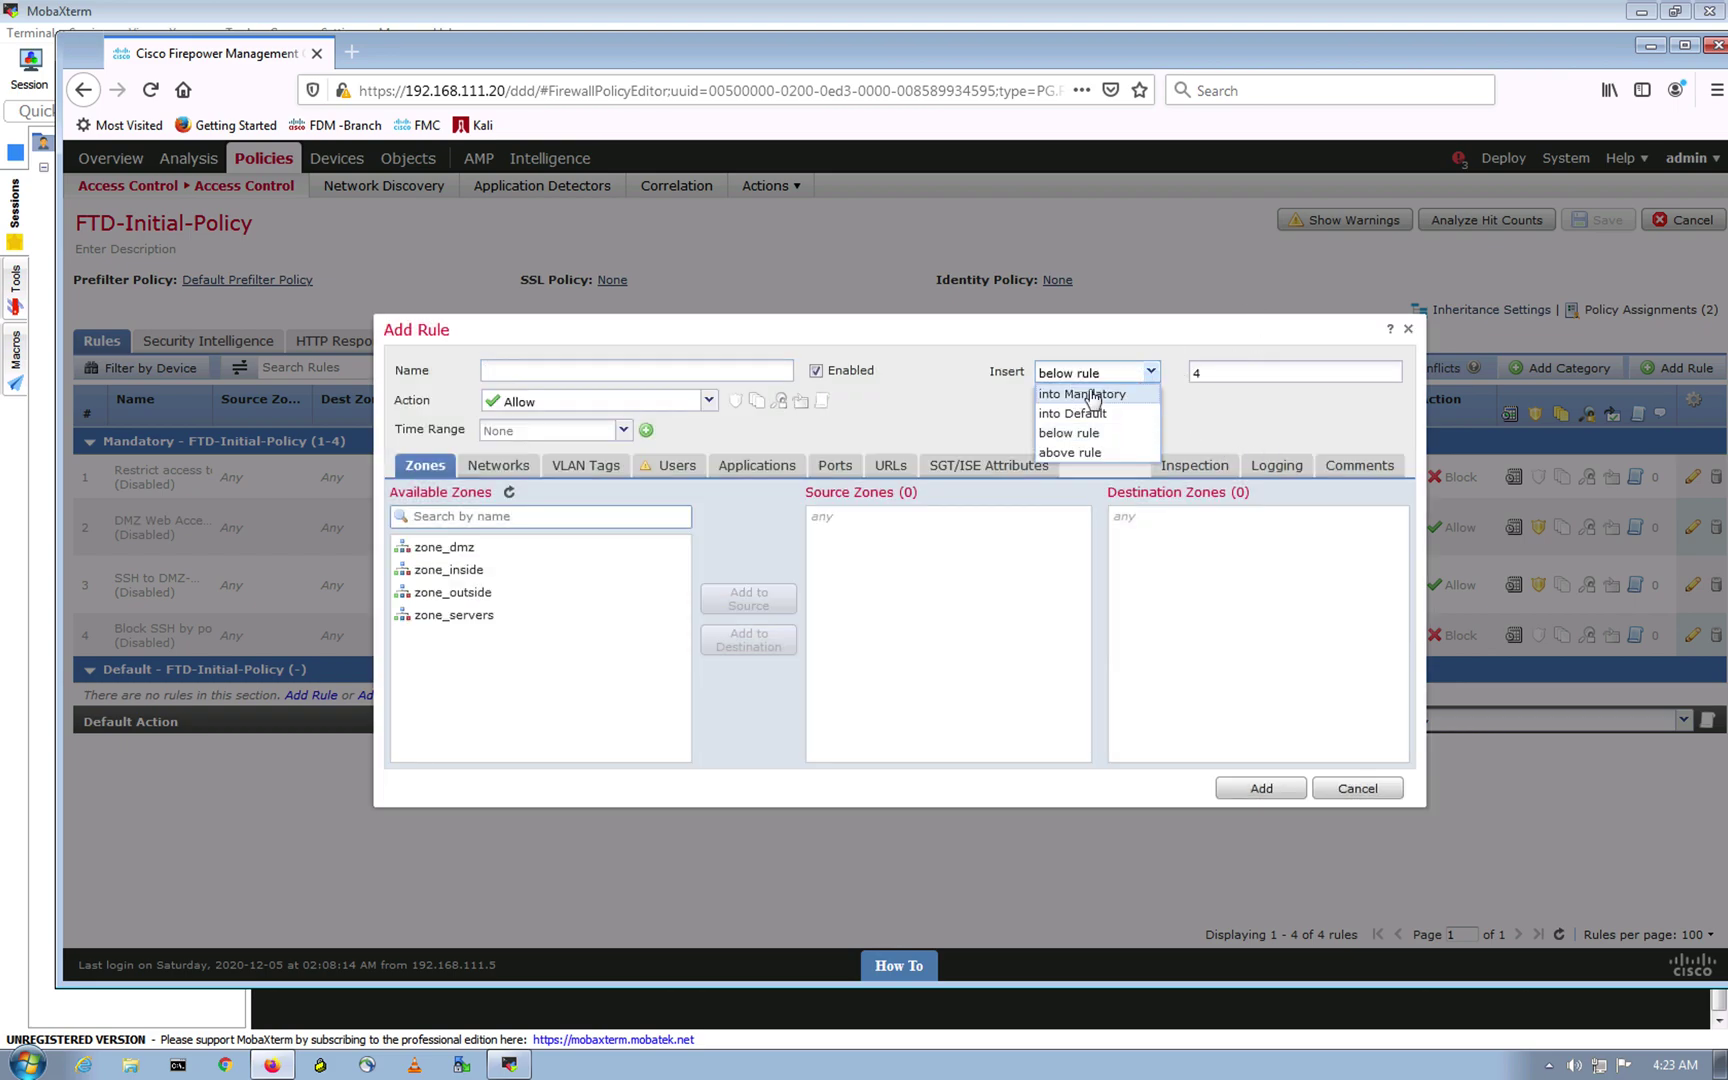
click(1113, 455)
double_click(1245, 373)
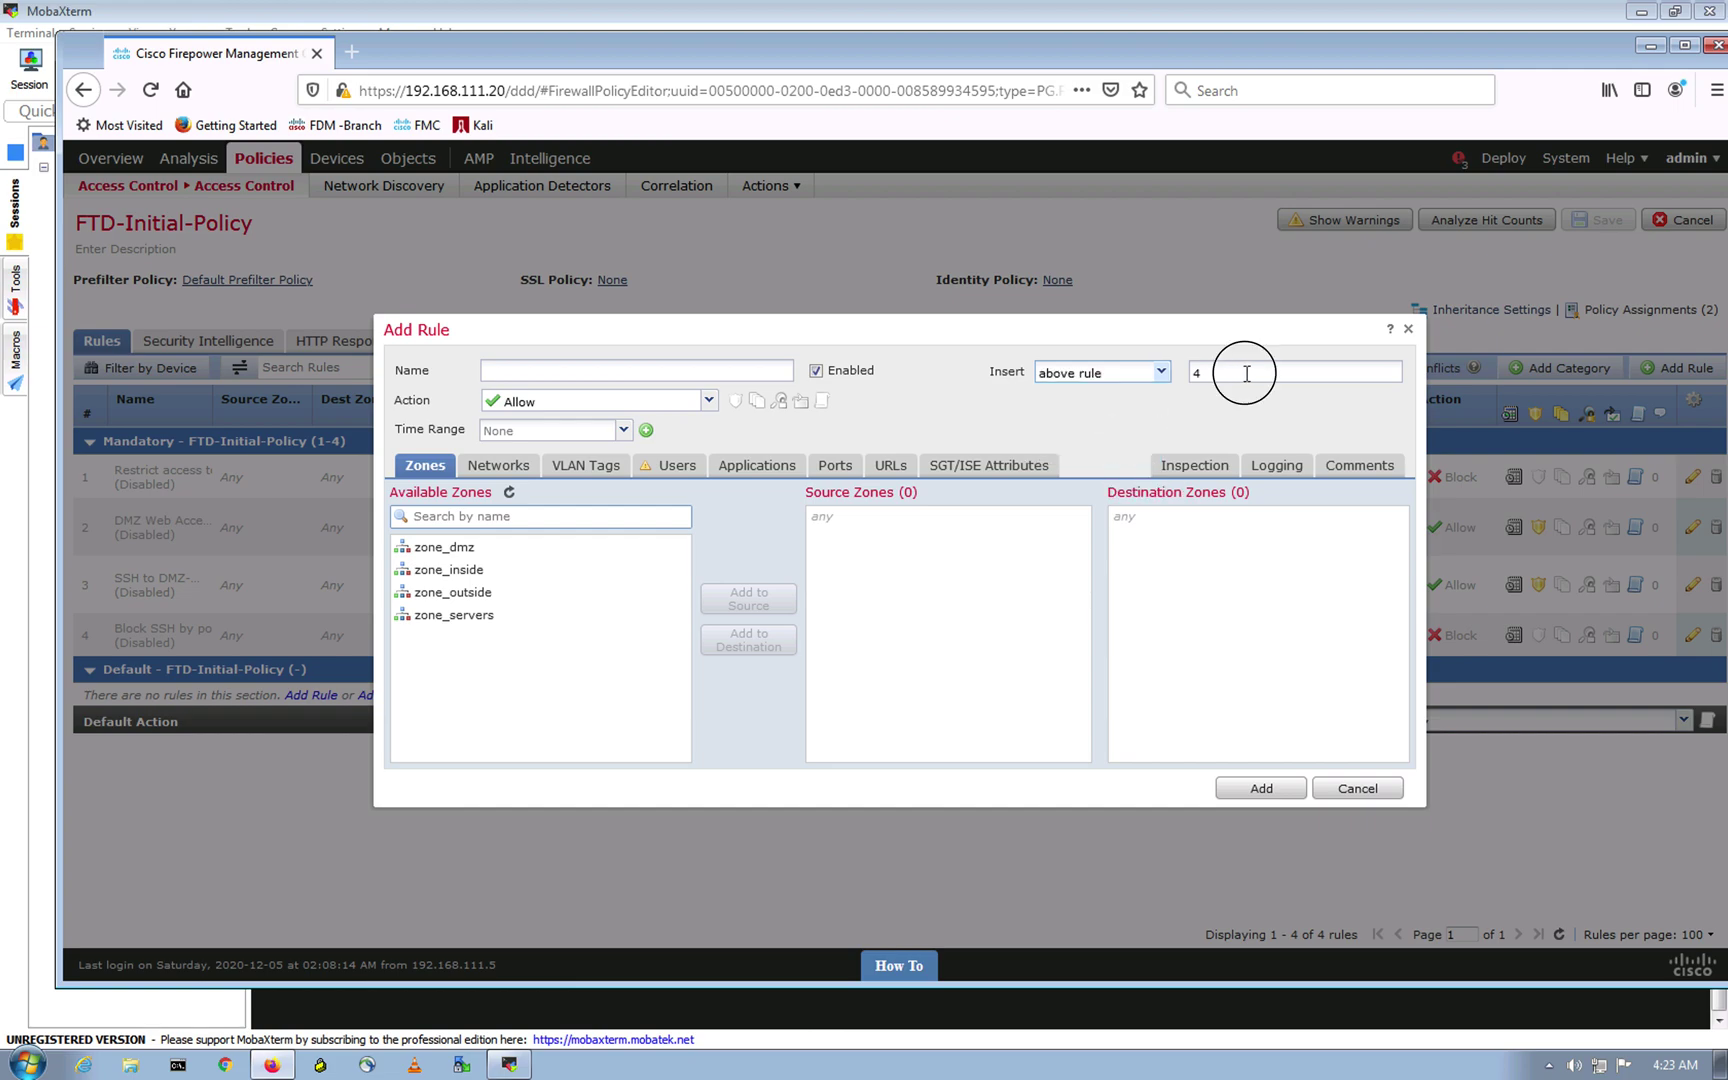
text(1)
click(552, 370)
text(No ping to 4.2.2.2)
Step: Set the rule action to Block, source zone zone_inside, destination zone zone_outside
click(576, 412)
click(515, 492)
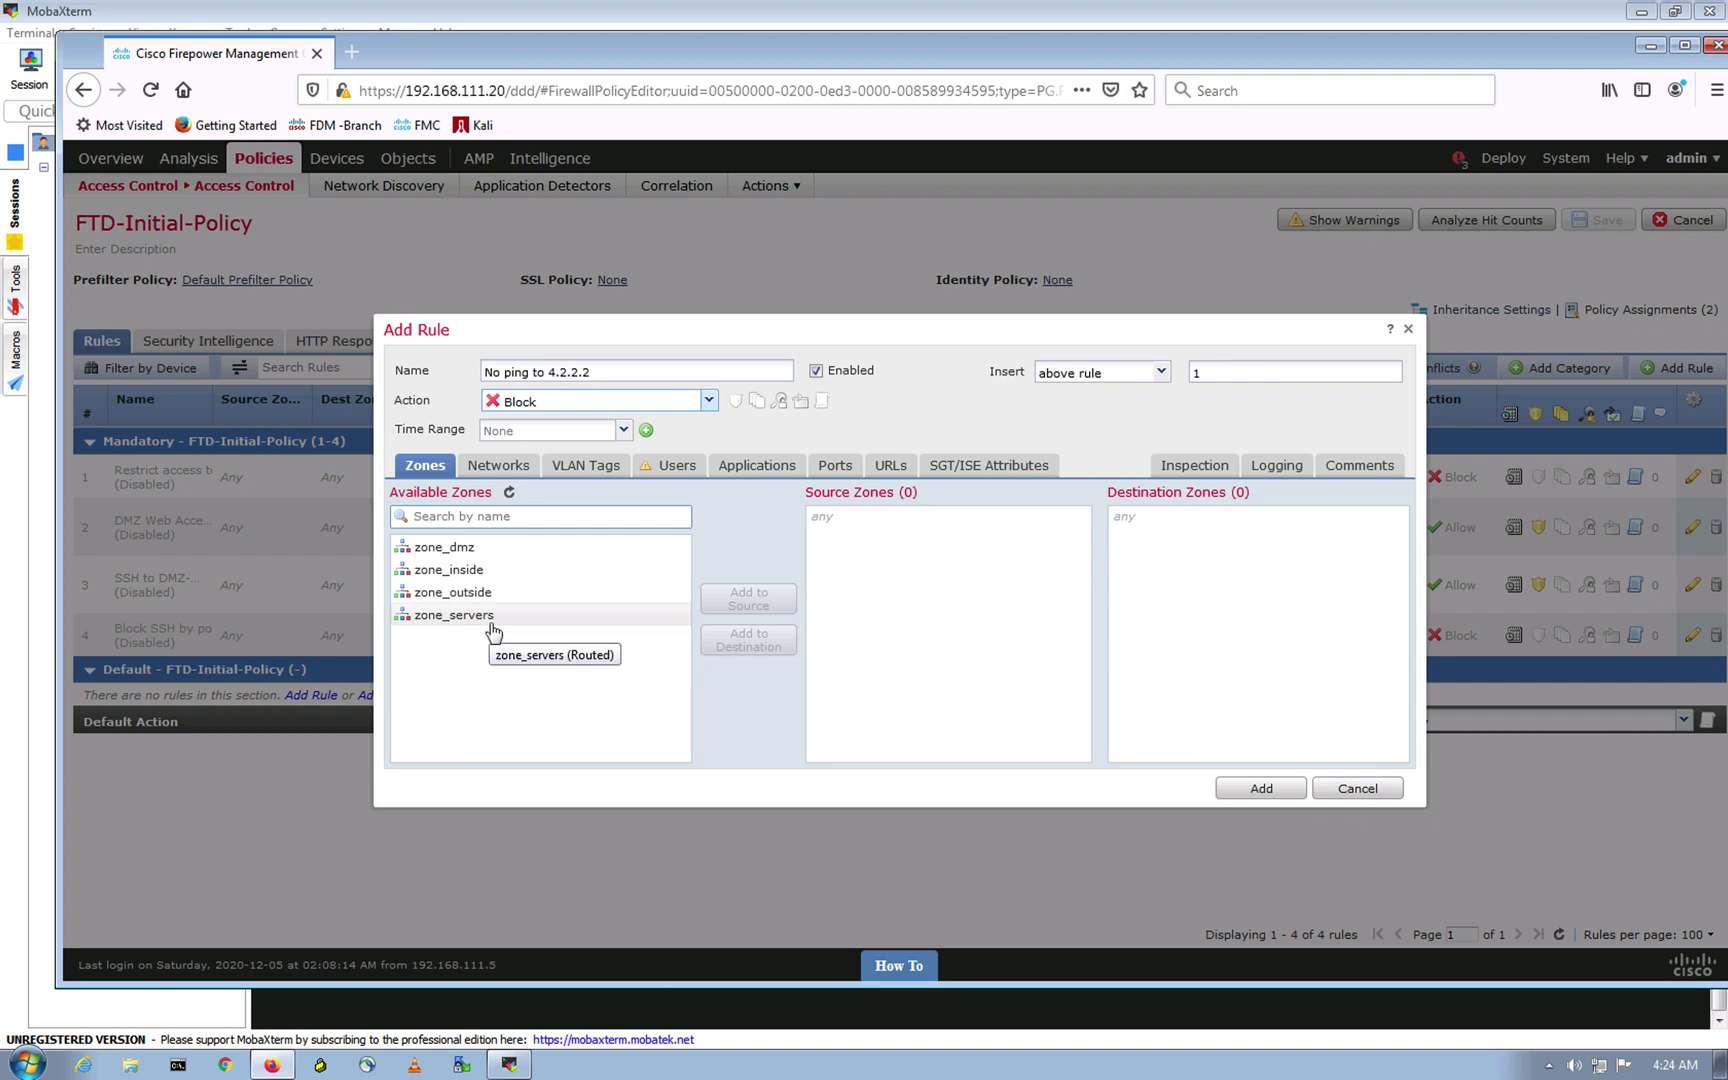
drag(484, 572, 918, 592)
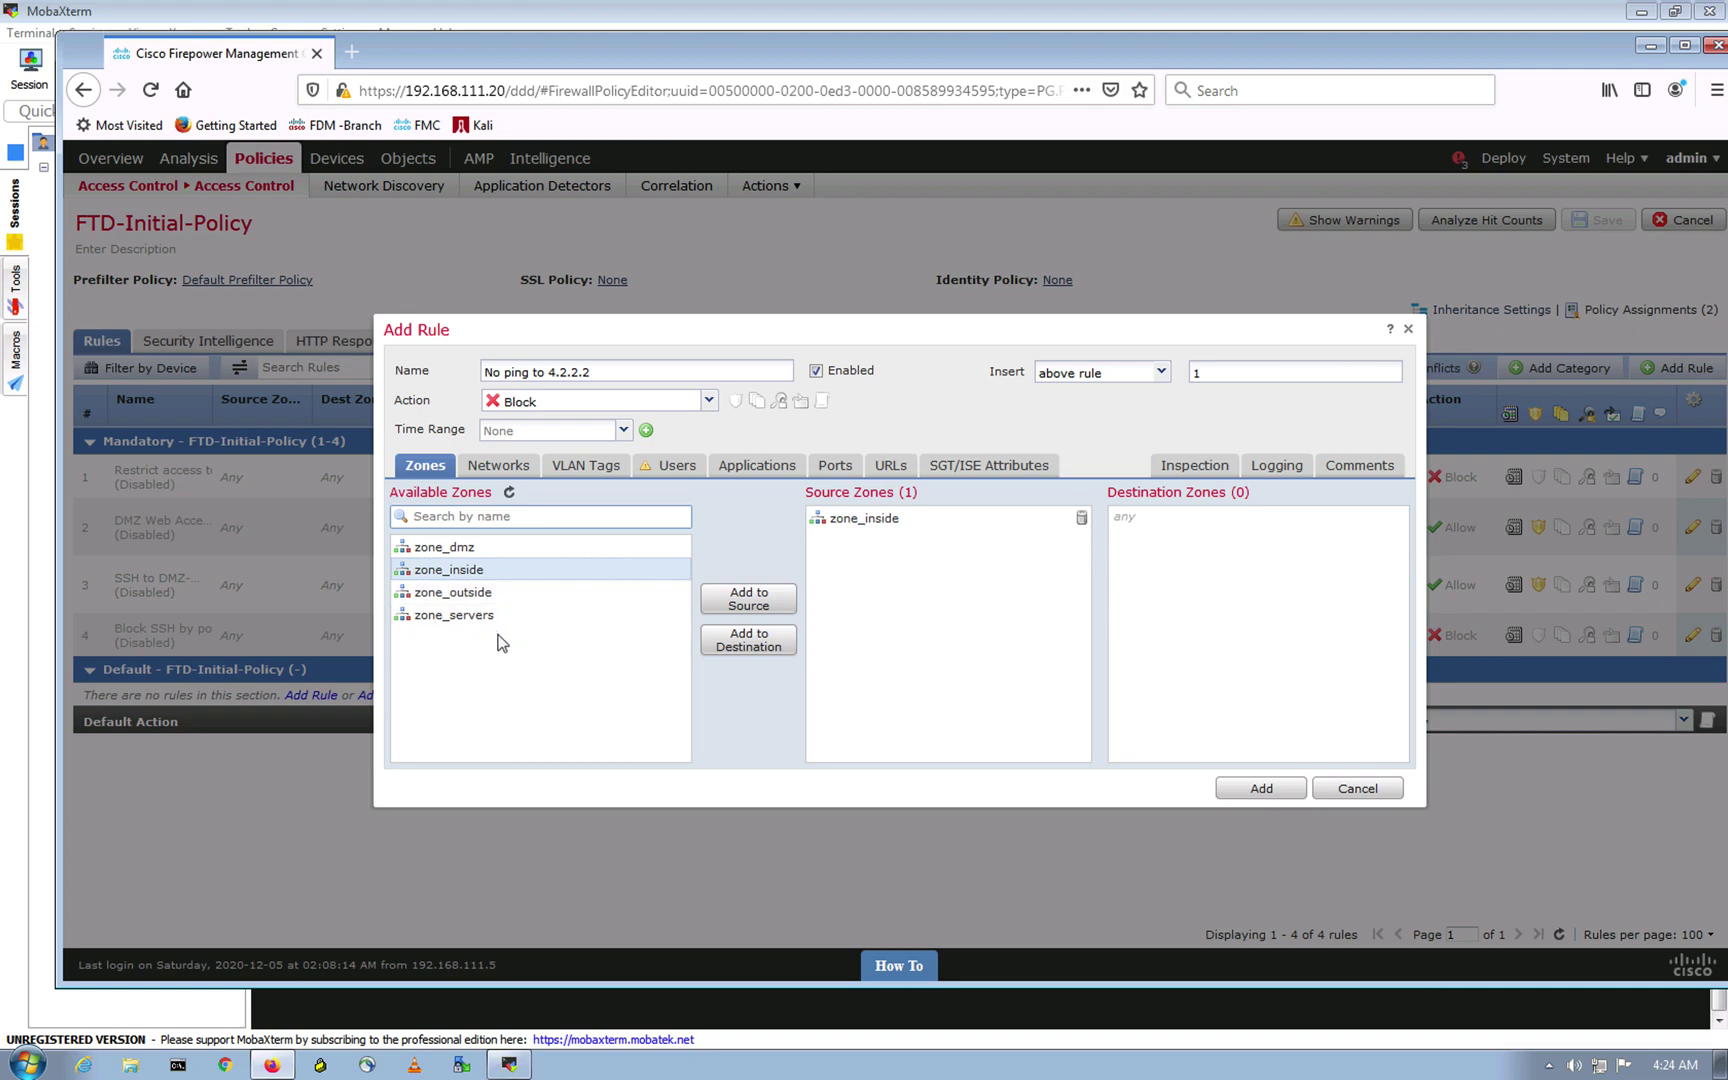
click(505, 598)
drag(505, 598, 1154, 602)
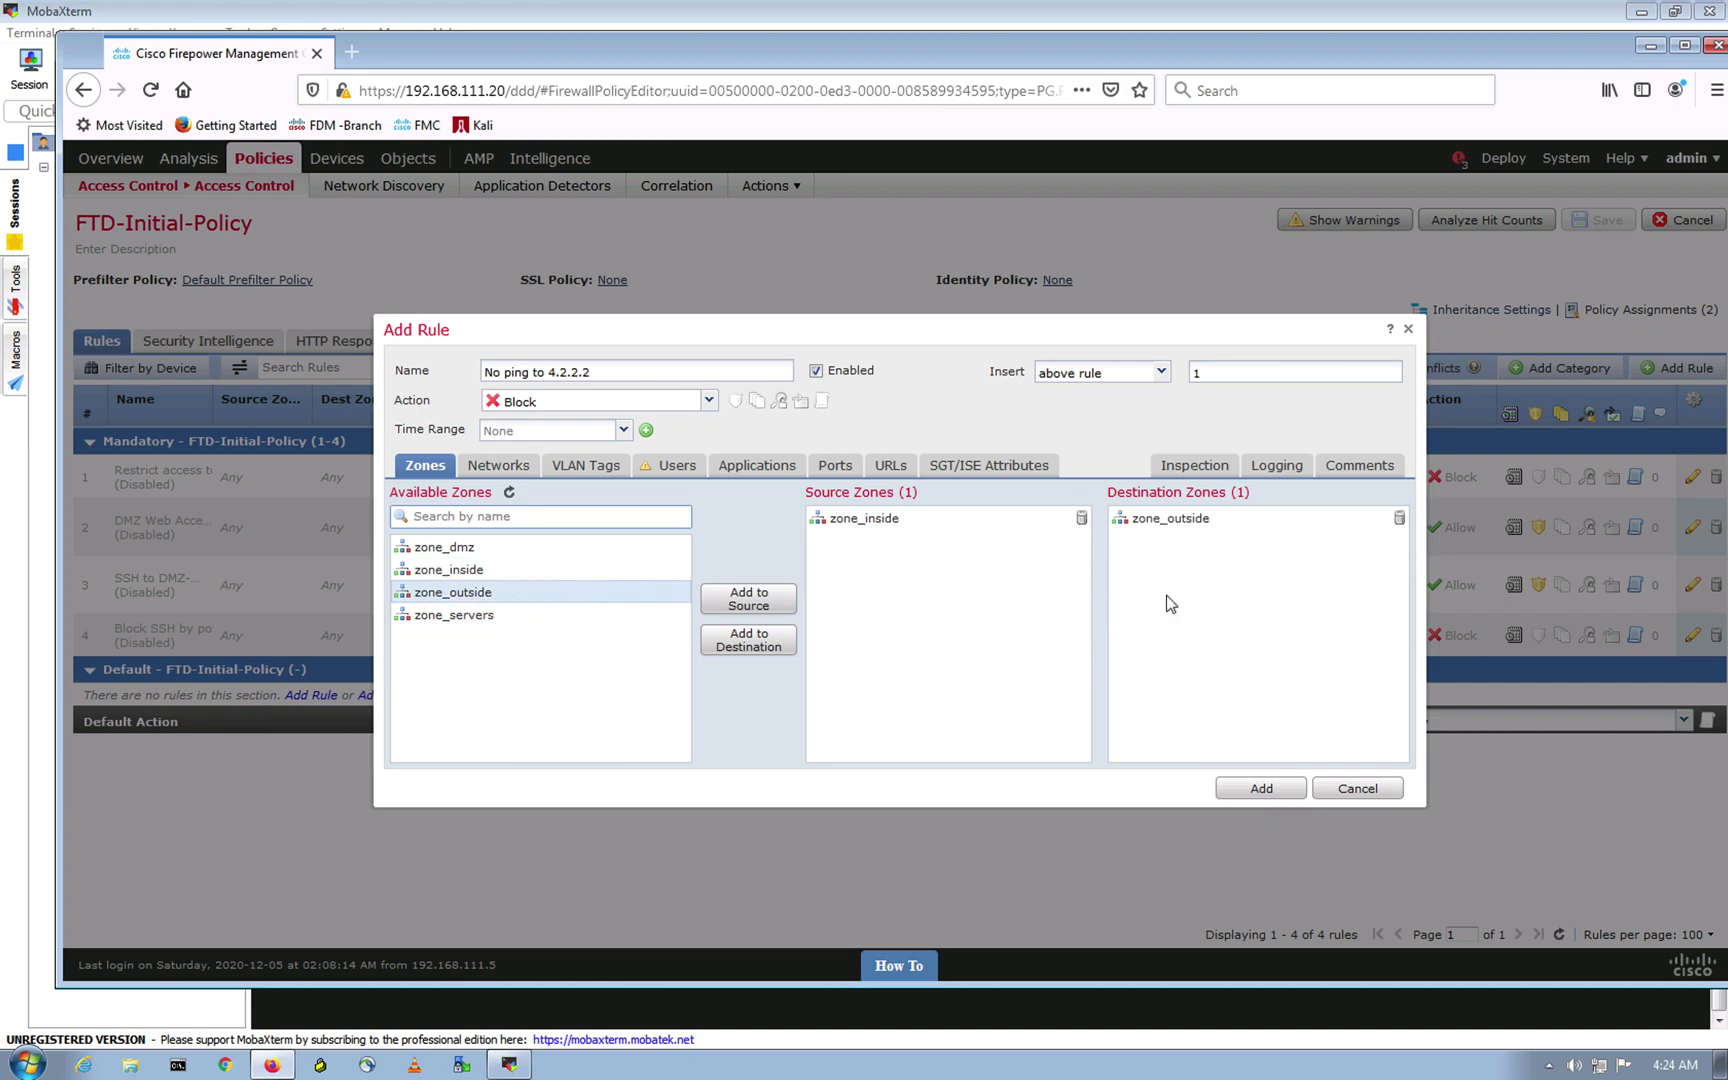
click(498, 465)
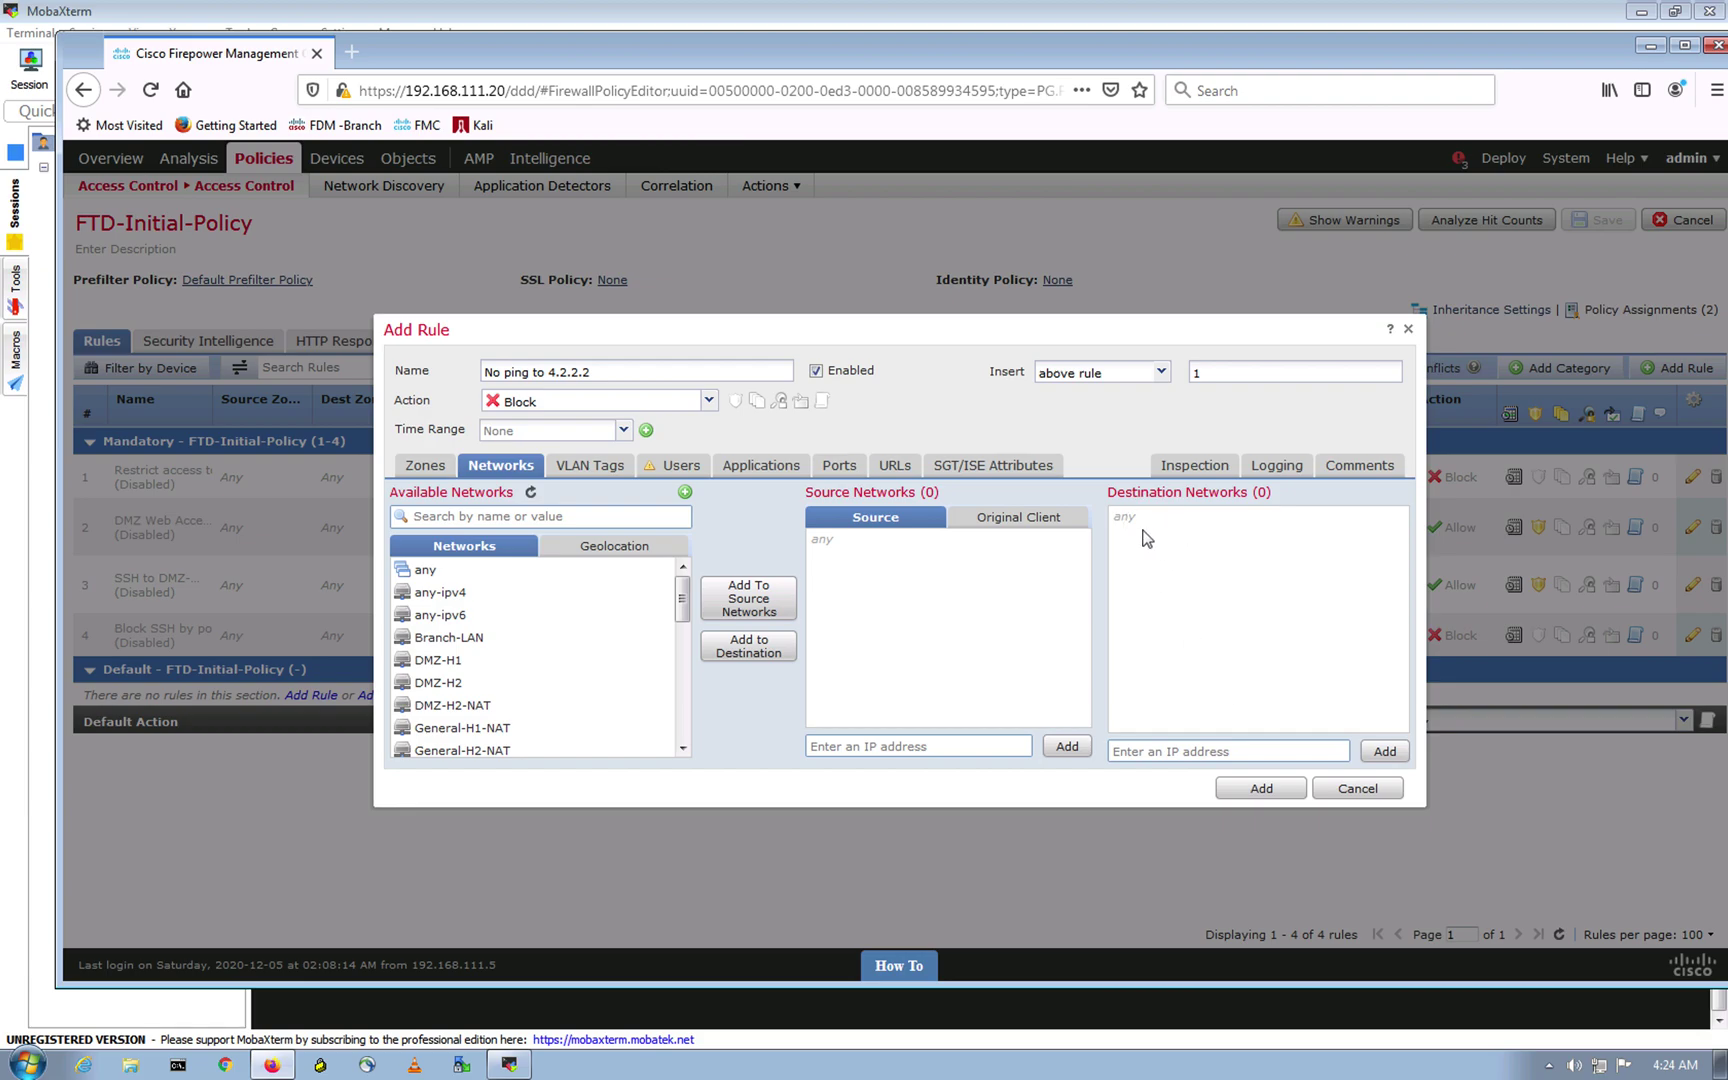
Step: Create and save a network host object named 4.2.2.2 with host 4.2.2.2
scroll(536, 694, down, 5)
click(686, 492)
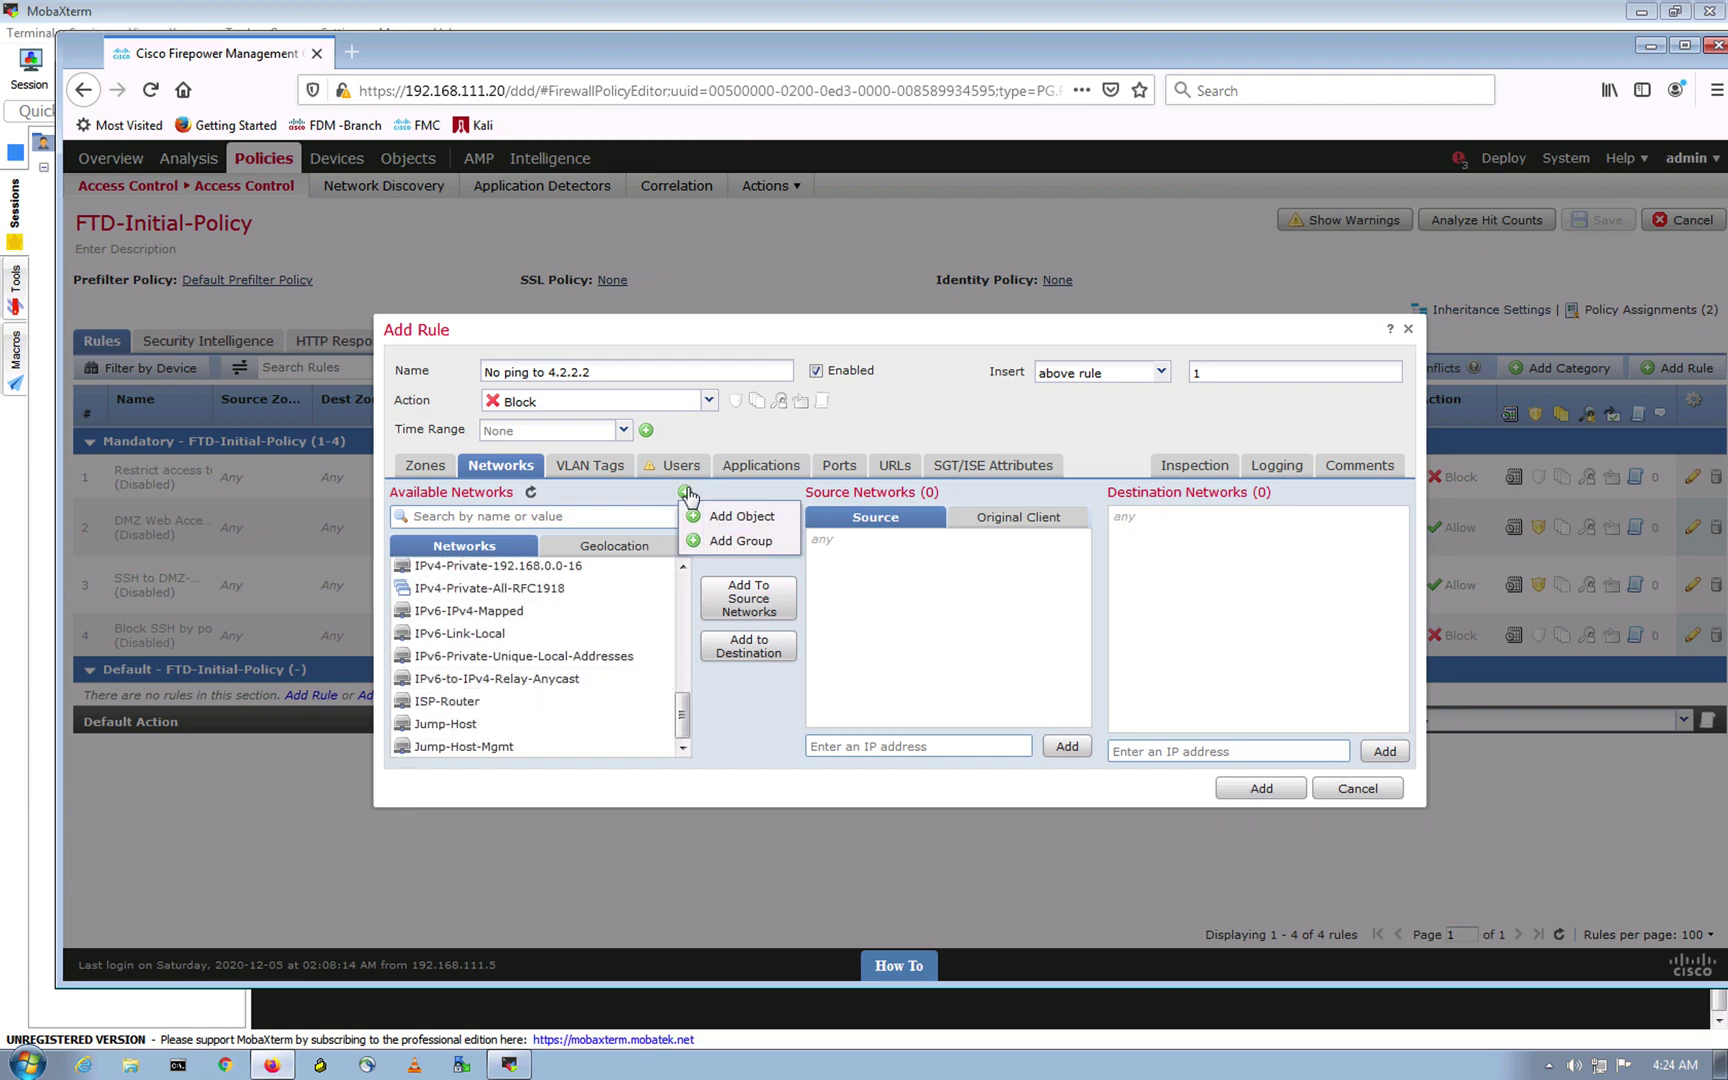
click(737, 518)
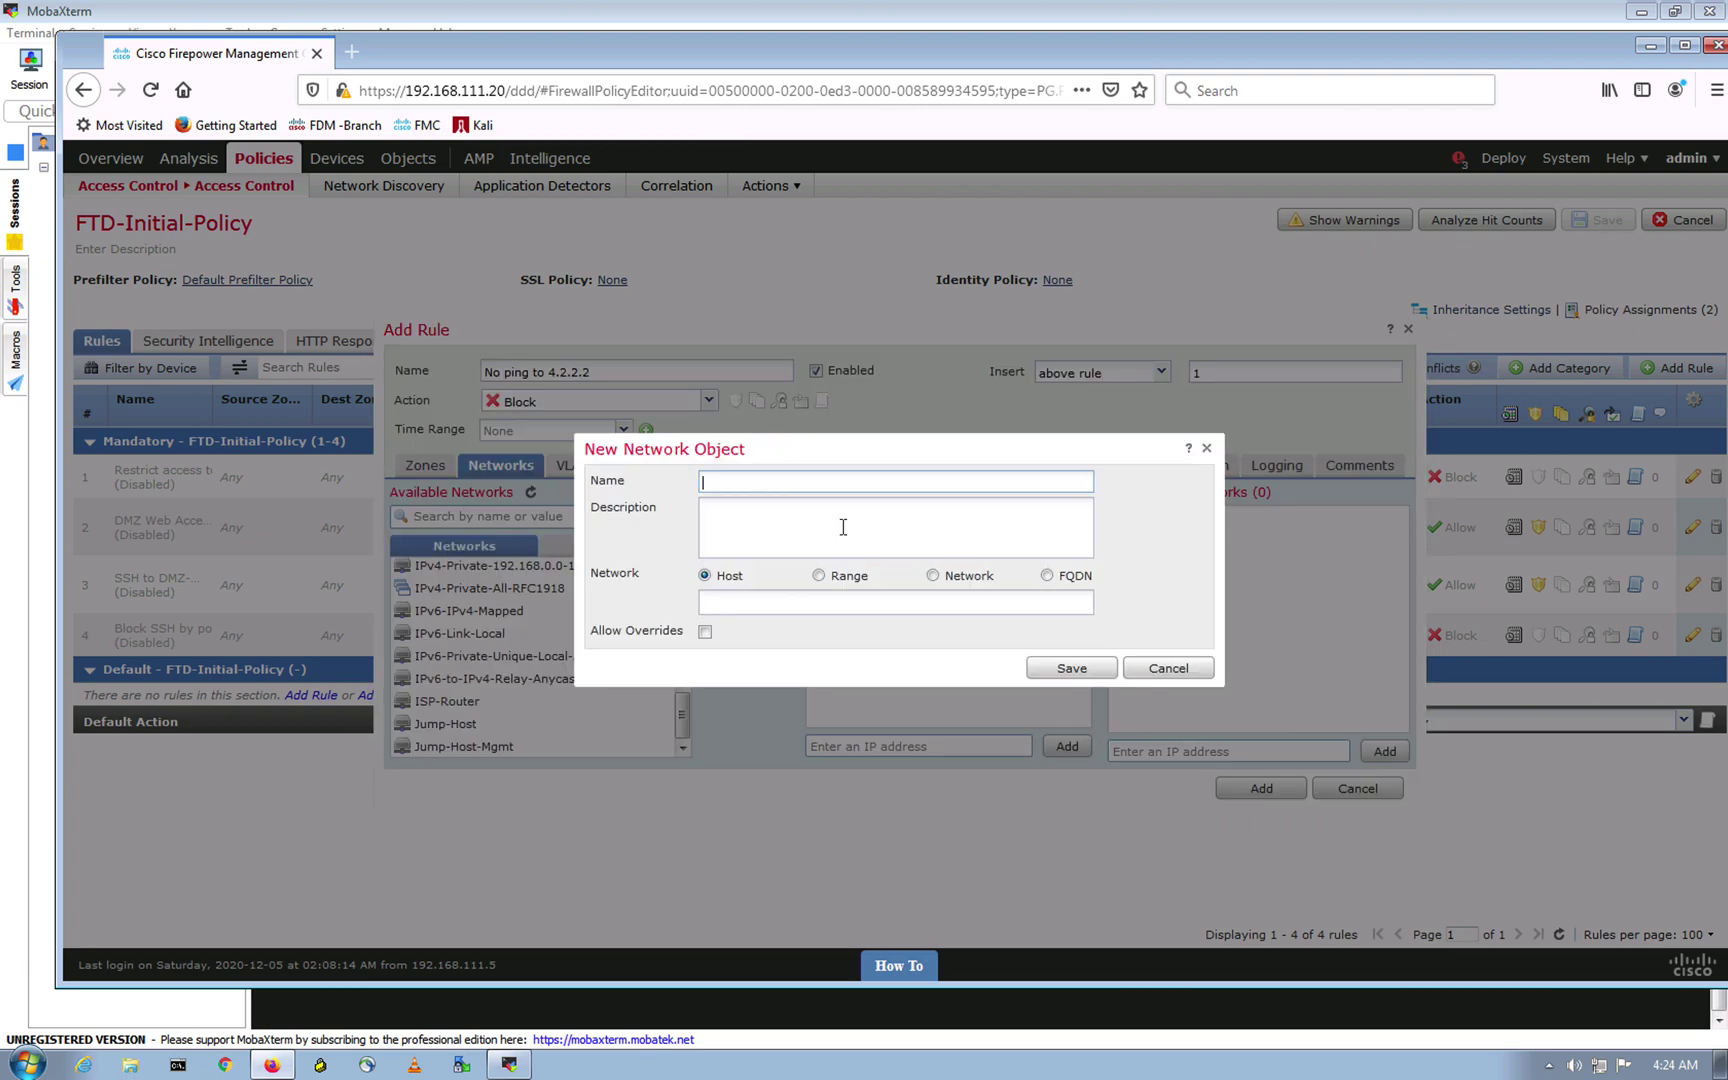
text(4.2.2.2)
click(743, 600)
text(4.2.2.2)
click(771, 483)
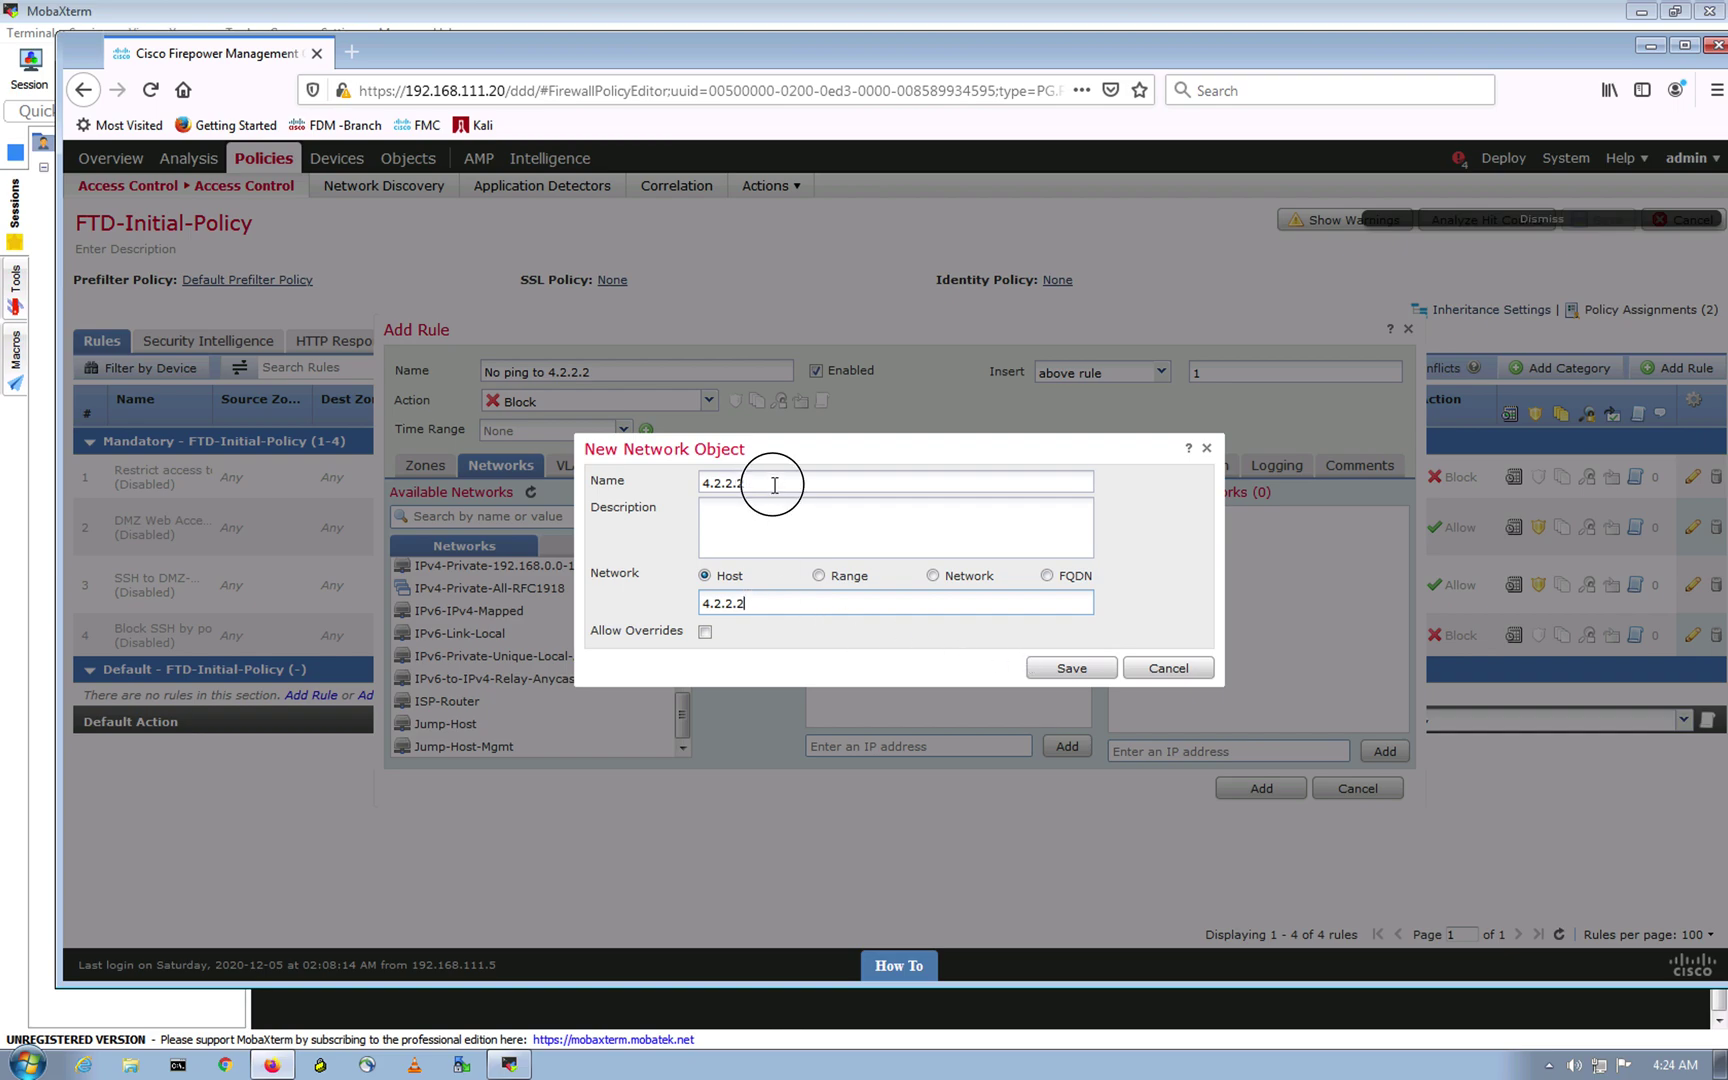
click(1072, 670)
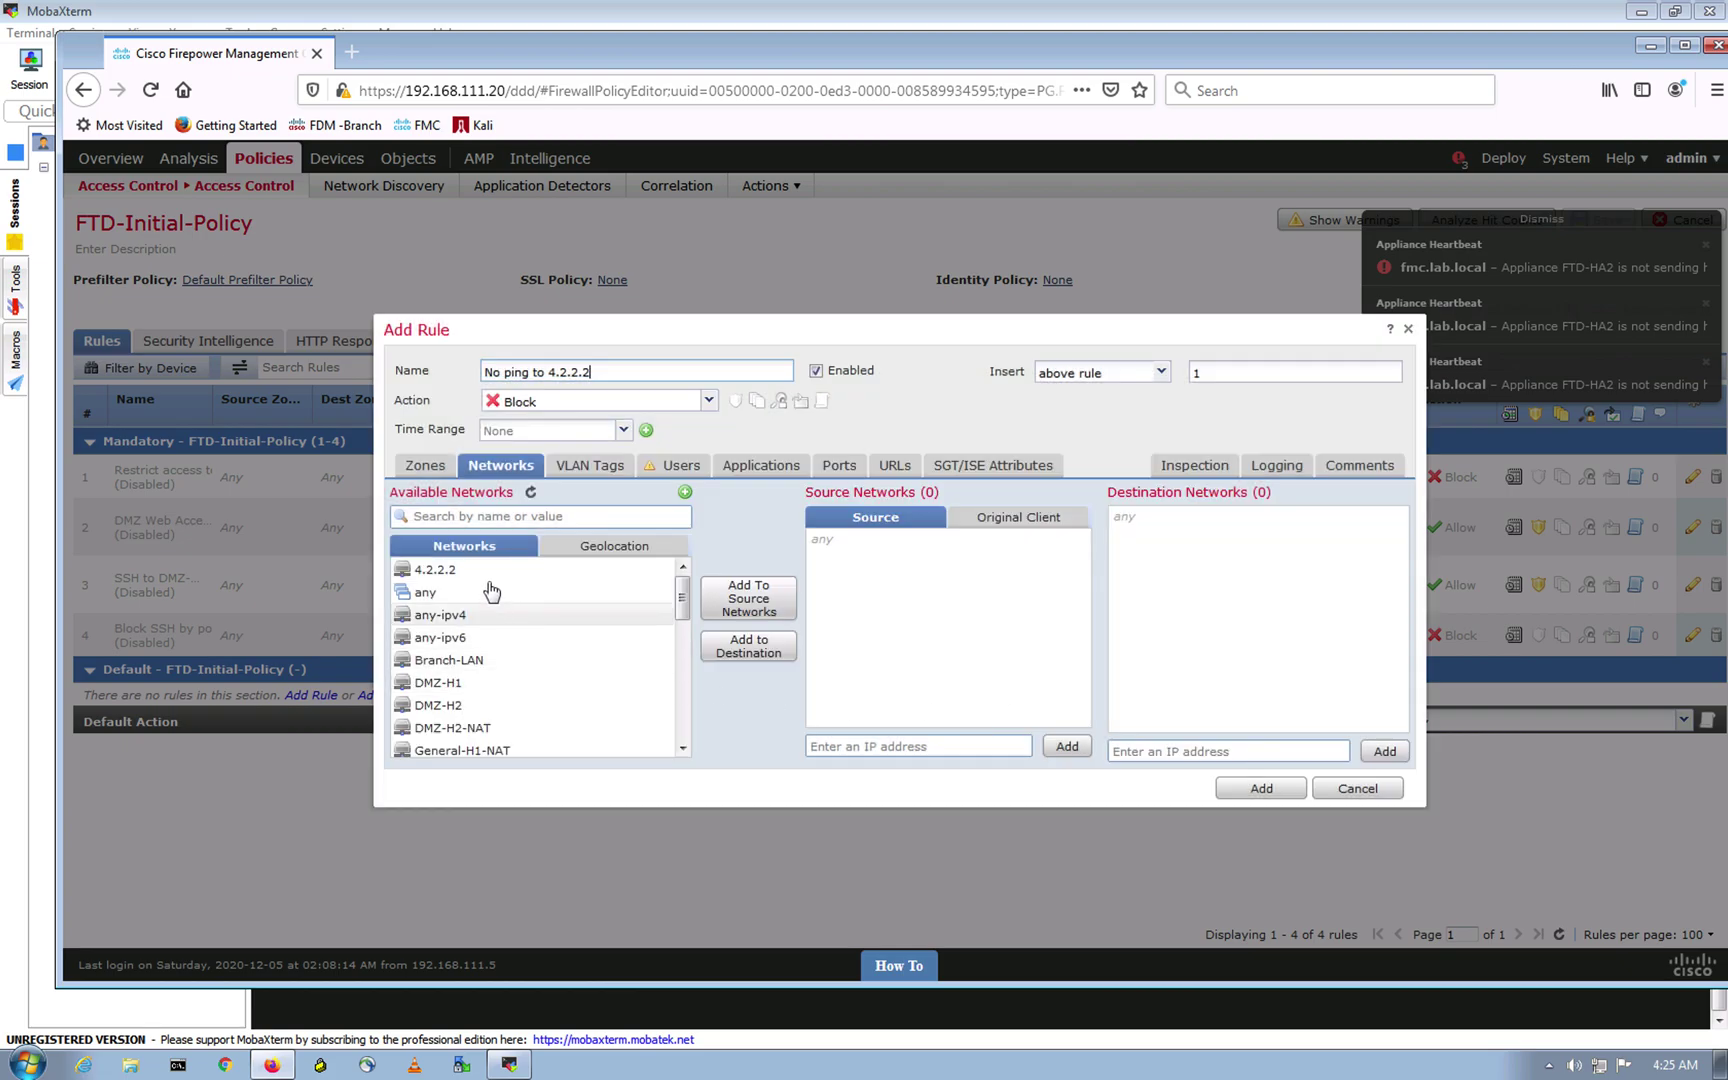
Step: Add the 4.2.2.2 object as the rule's destination network
click(490, 570)
click(748, 646)
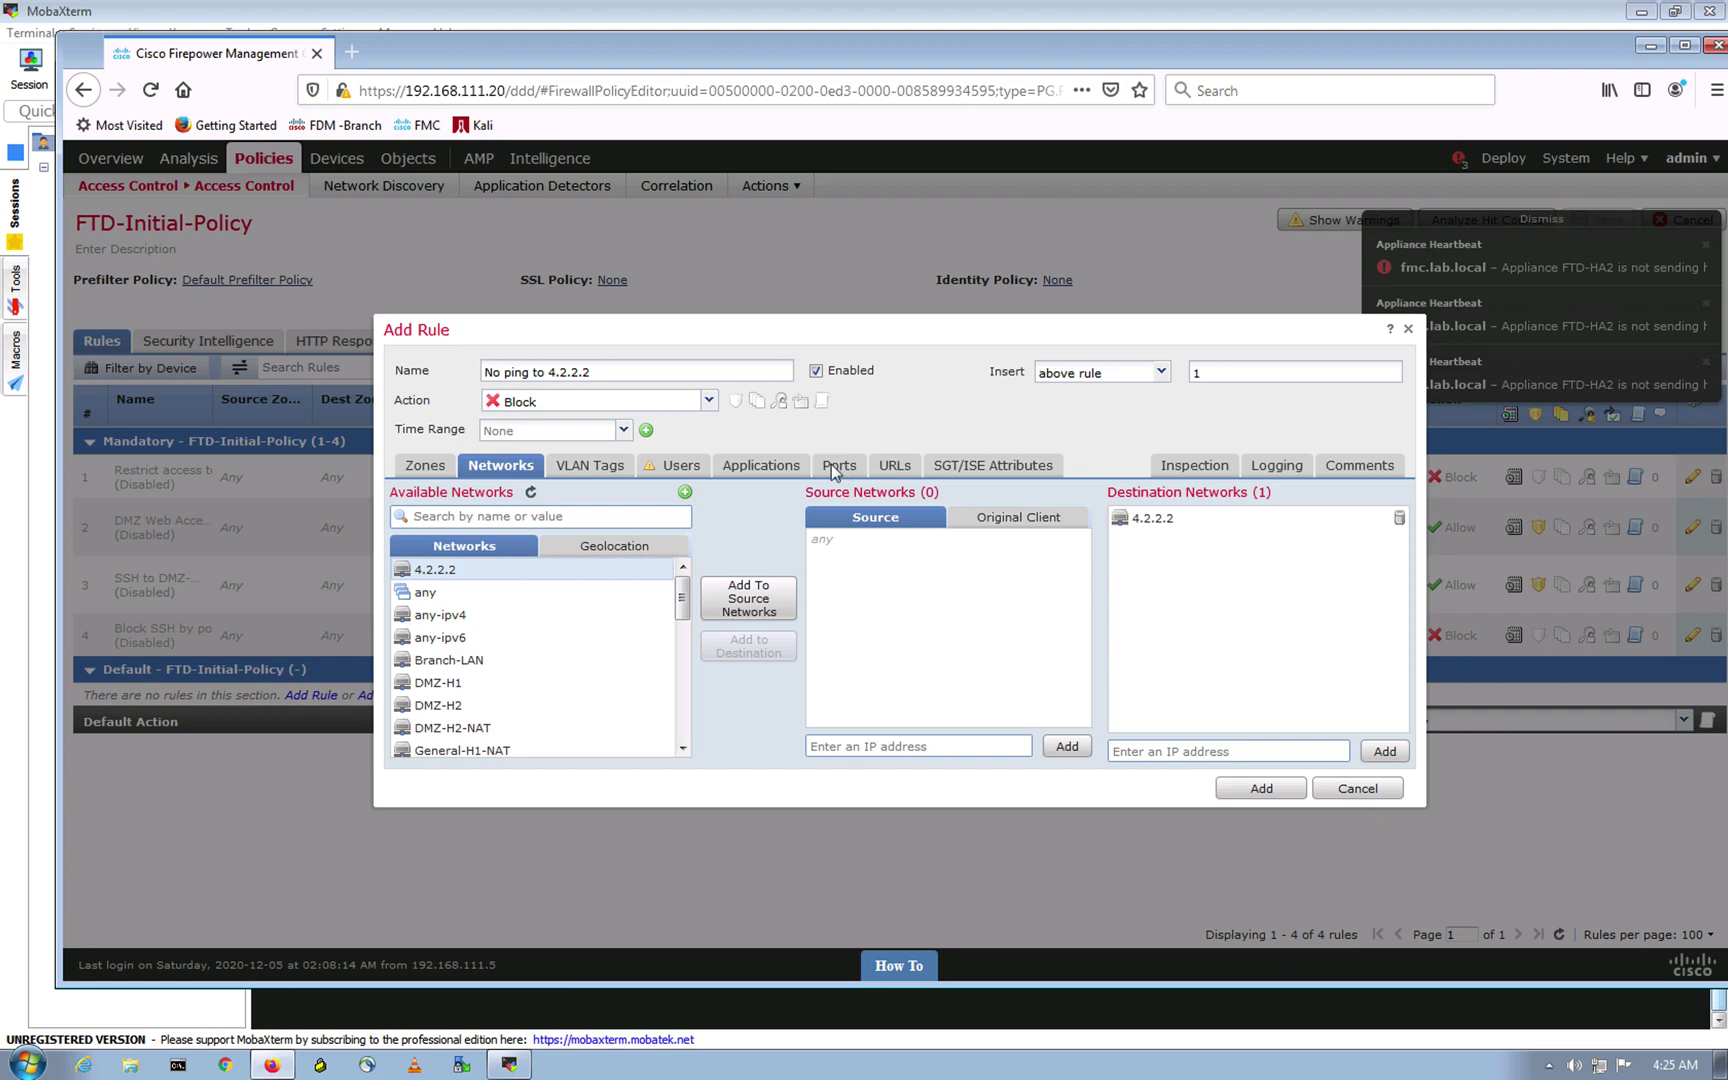
click(835, 467)
drag(688, 602, 687, 663)
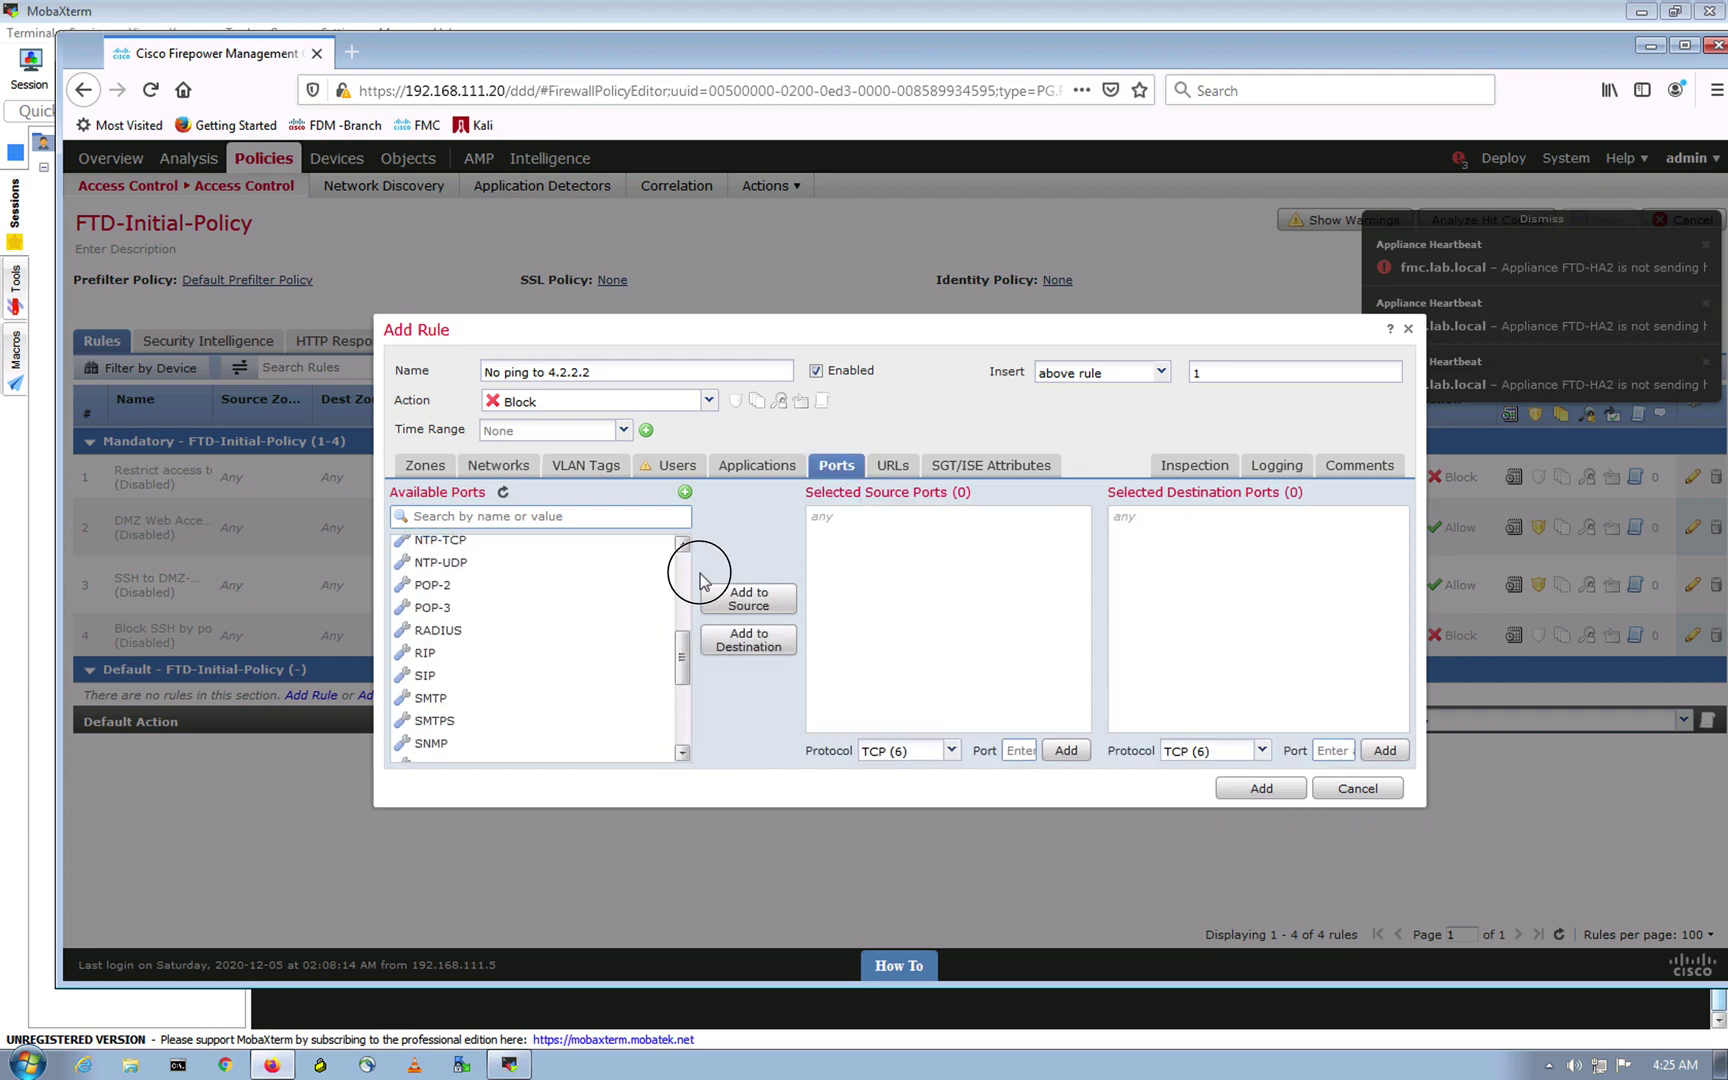
Step: Create and save port object ICMP_Req matching ICMP type 8 (Echo Request)
scroll(690, 575, up, 5)
click(685, 492)
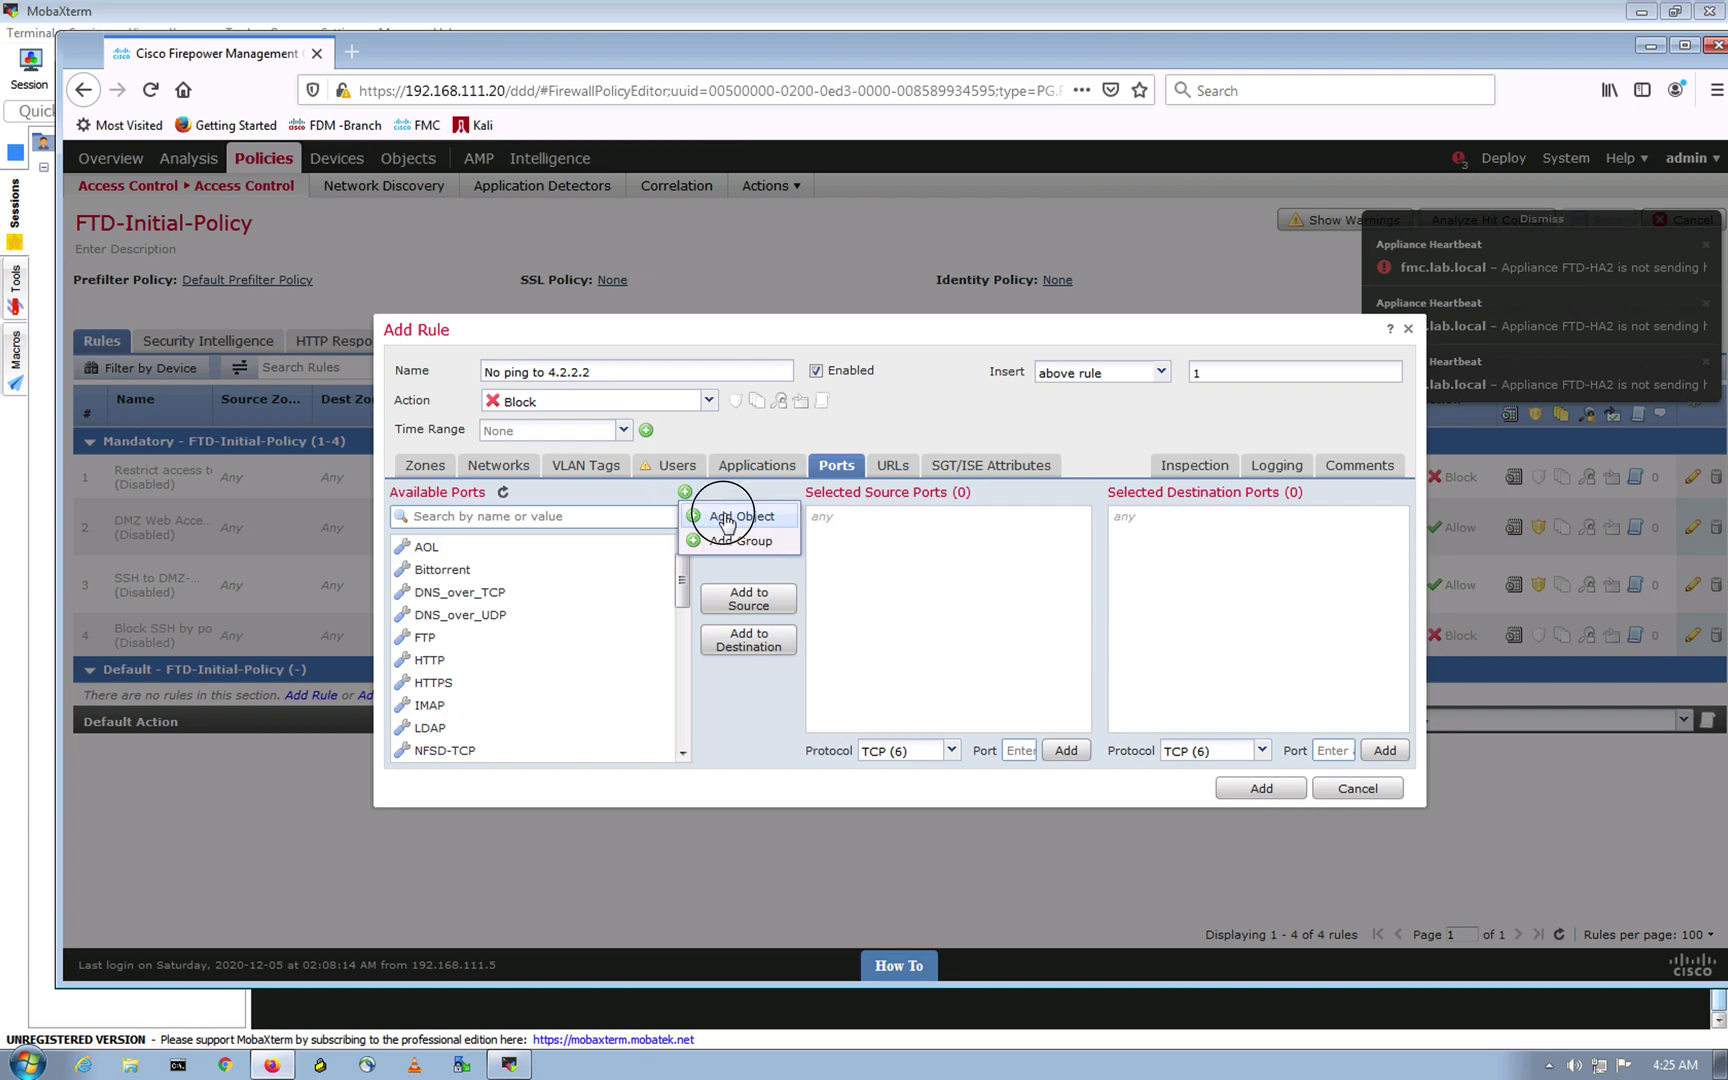
click(724, 516)
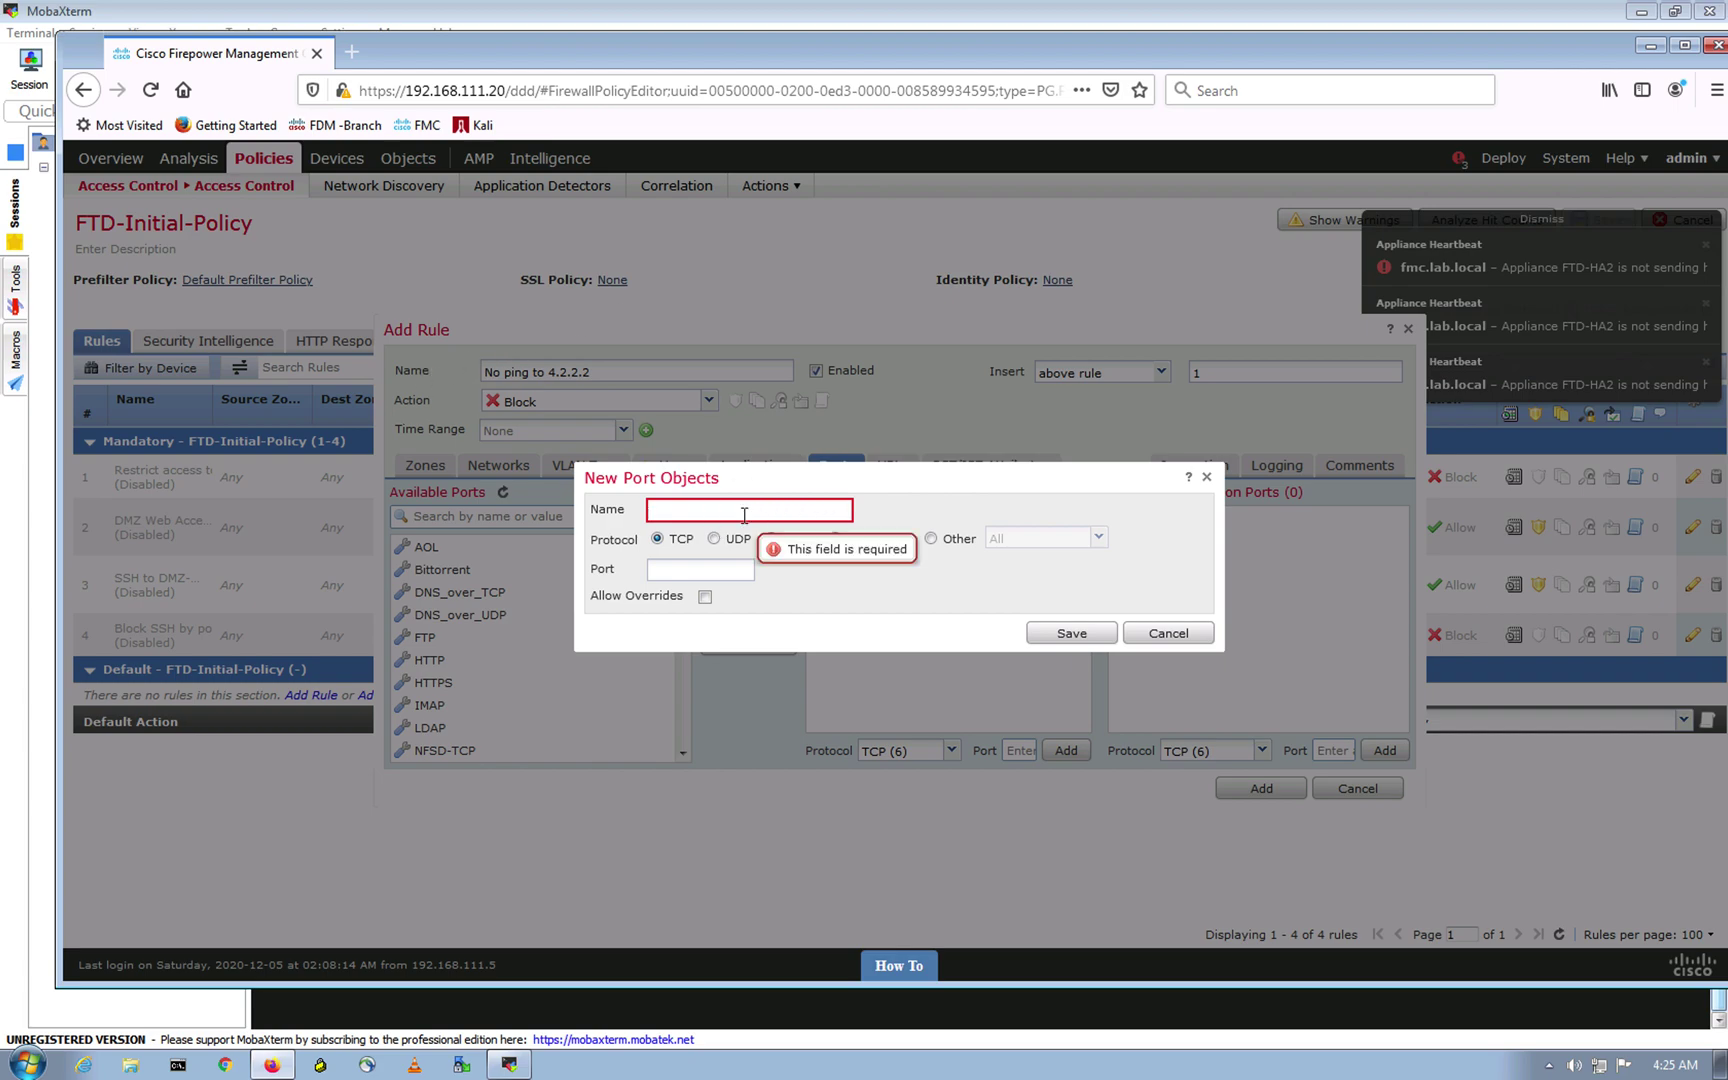
text(ICMP_Req)
click(693, 572)
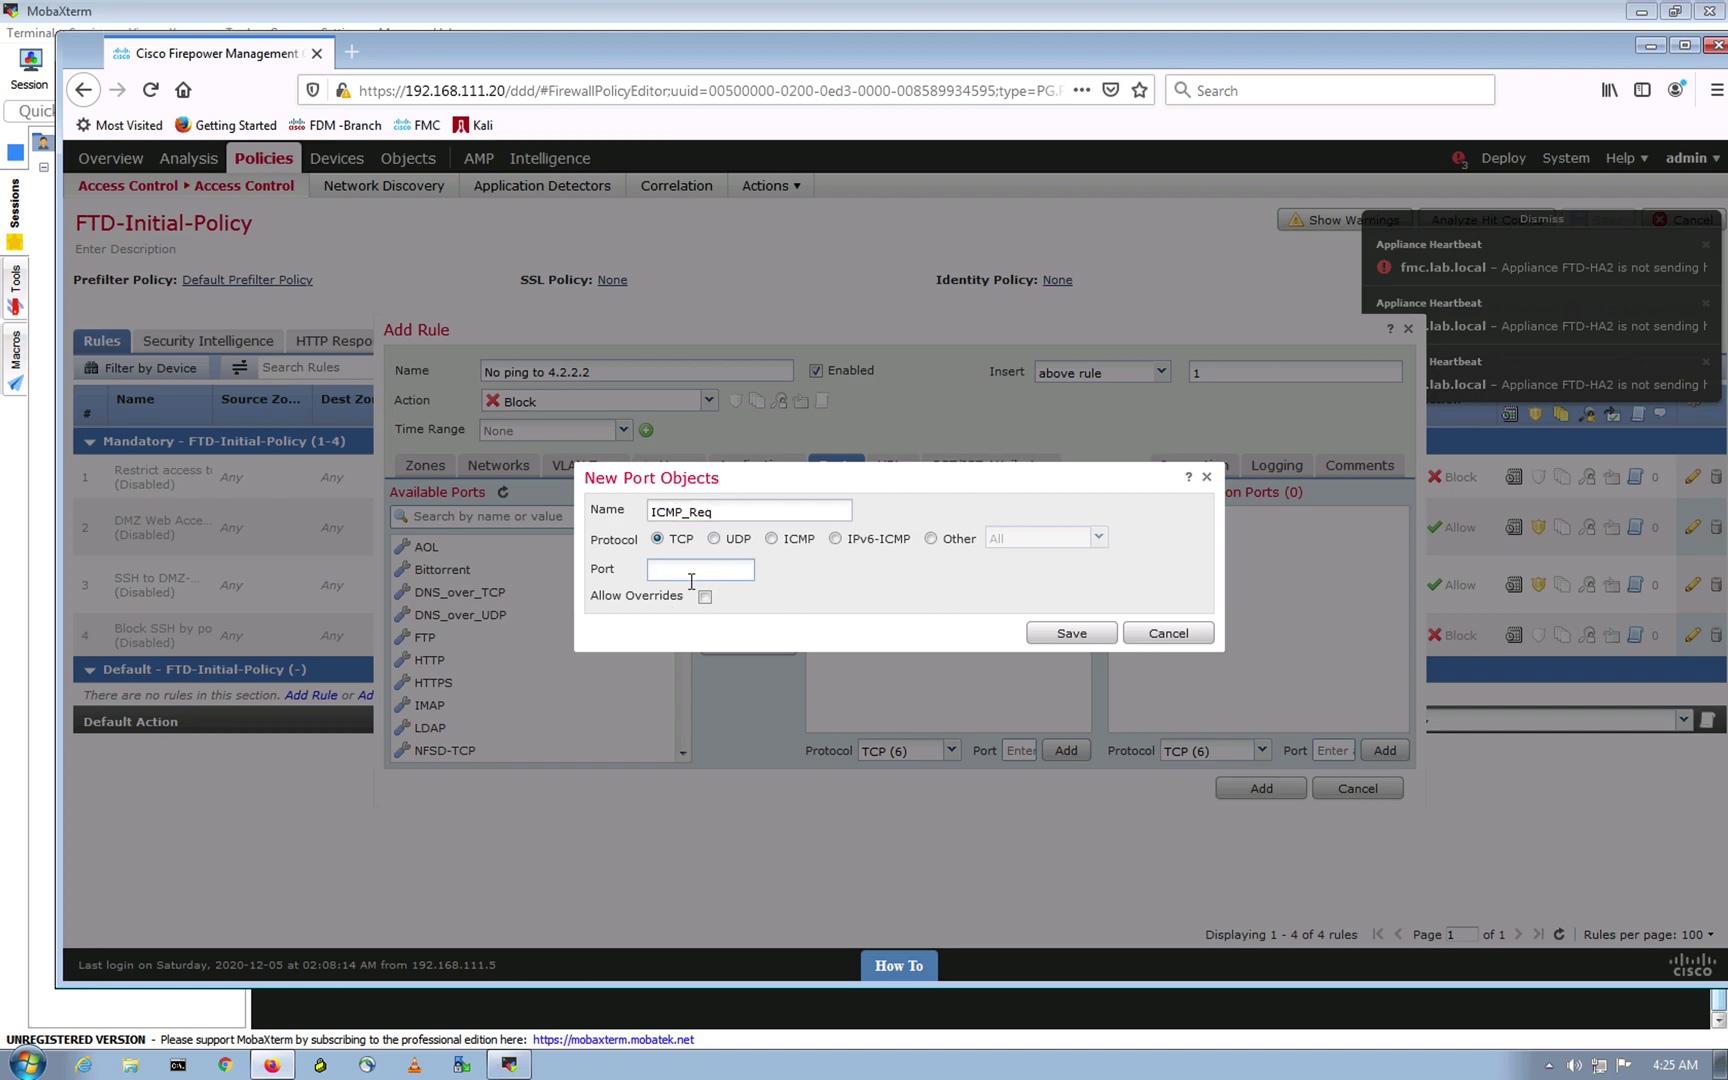
click(771, 538)
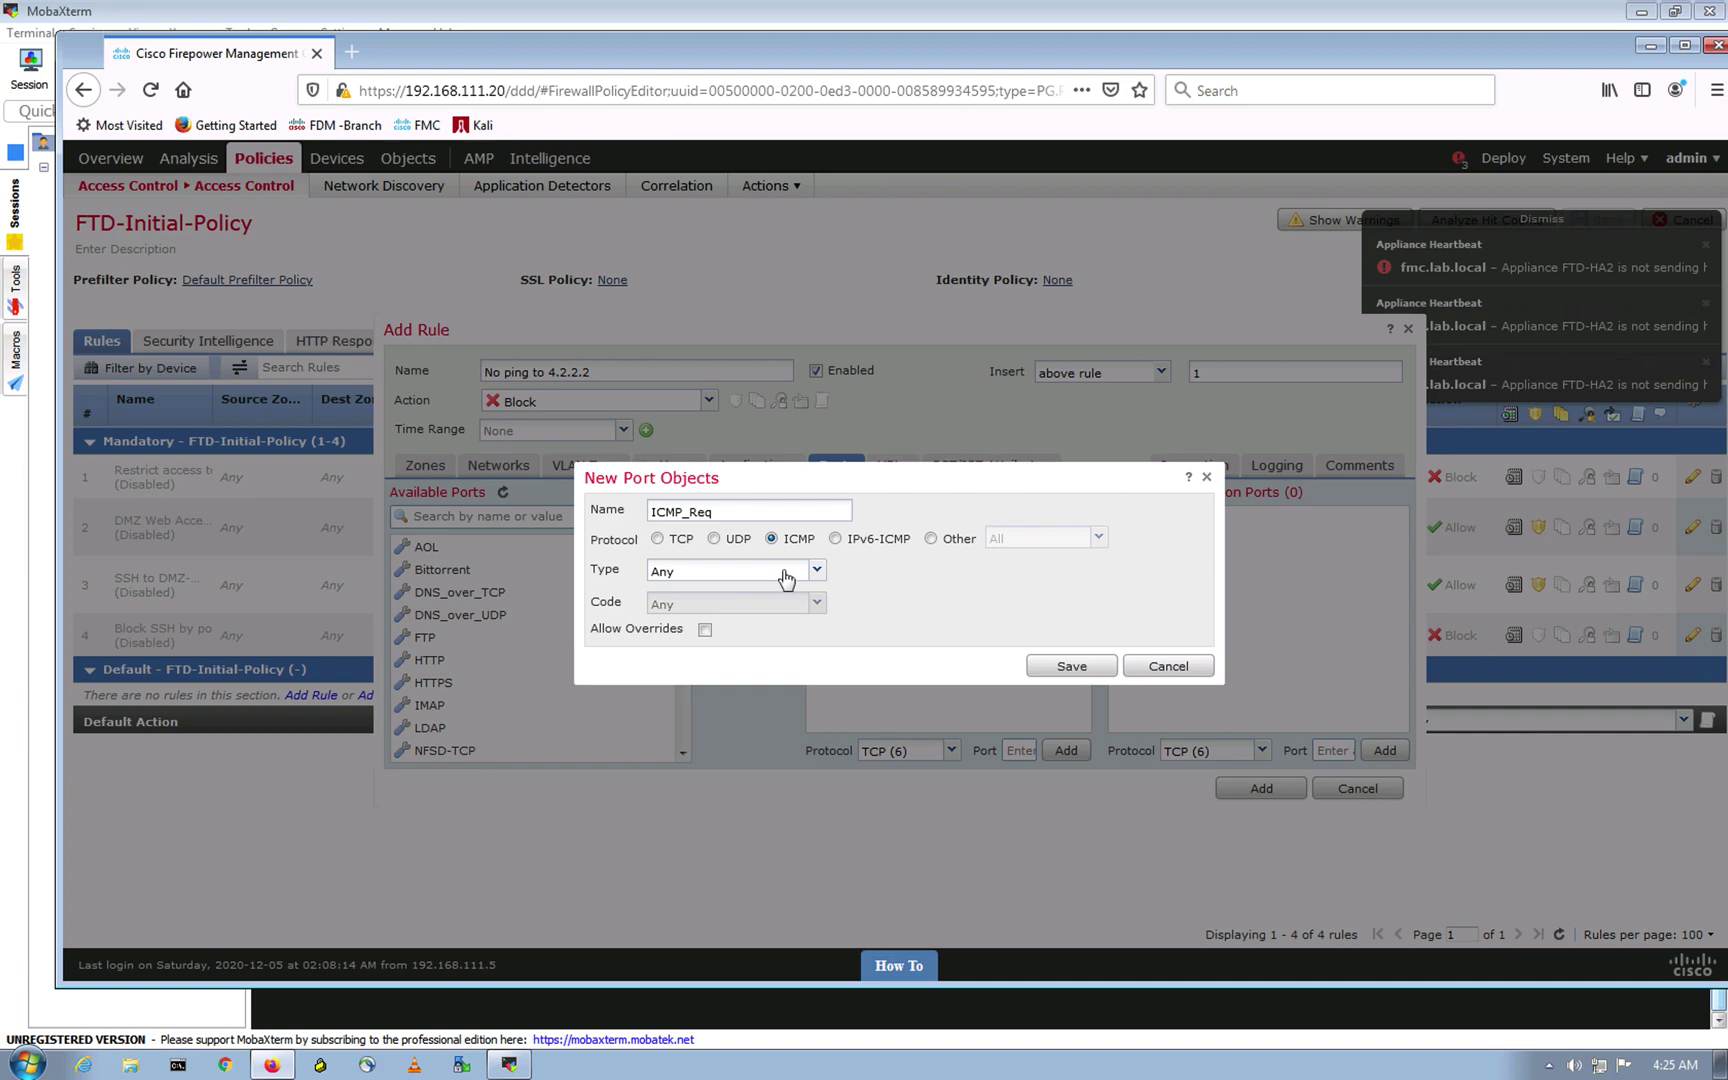
click(817, 571)
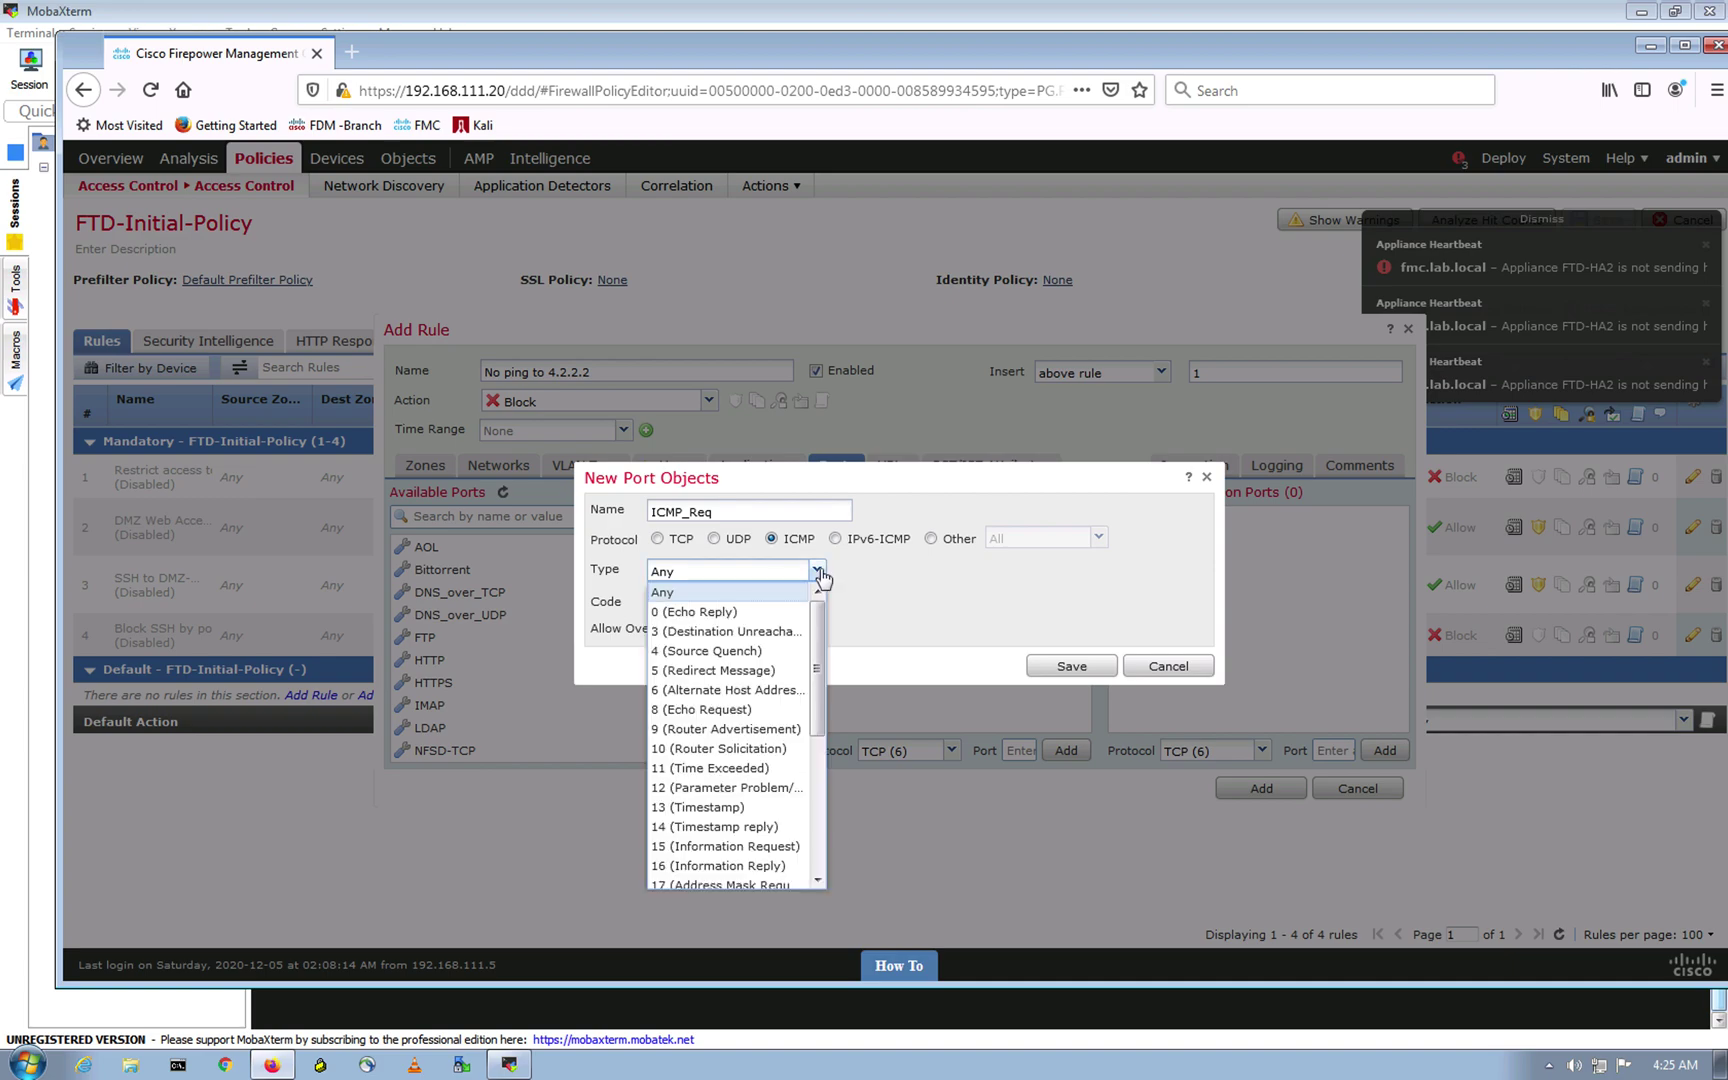
click(725, 709)
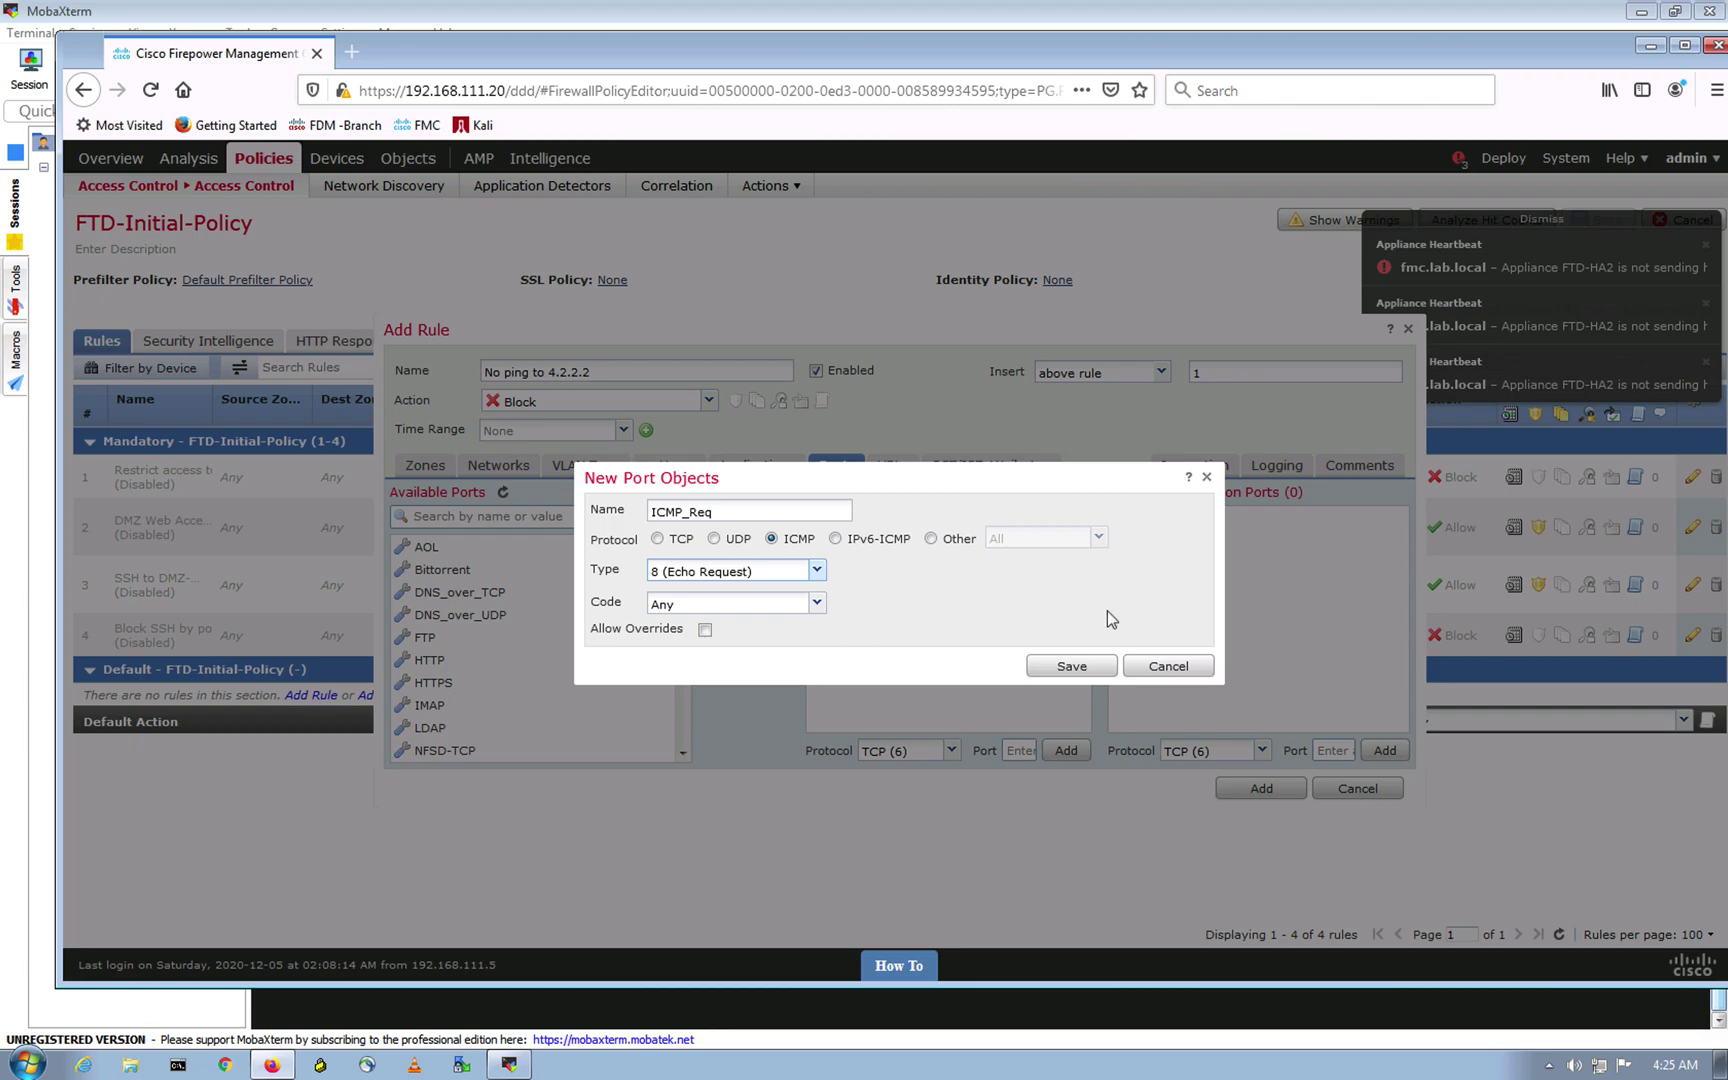
click(1045, 668)
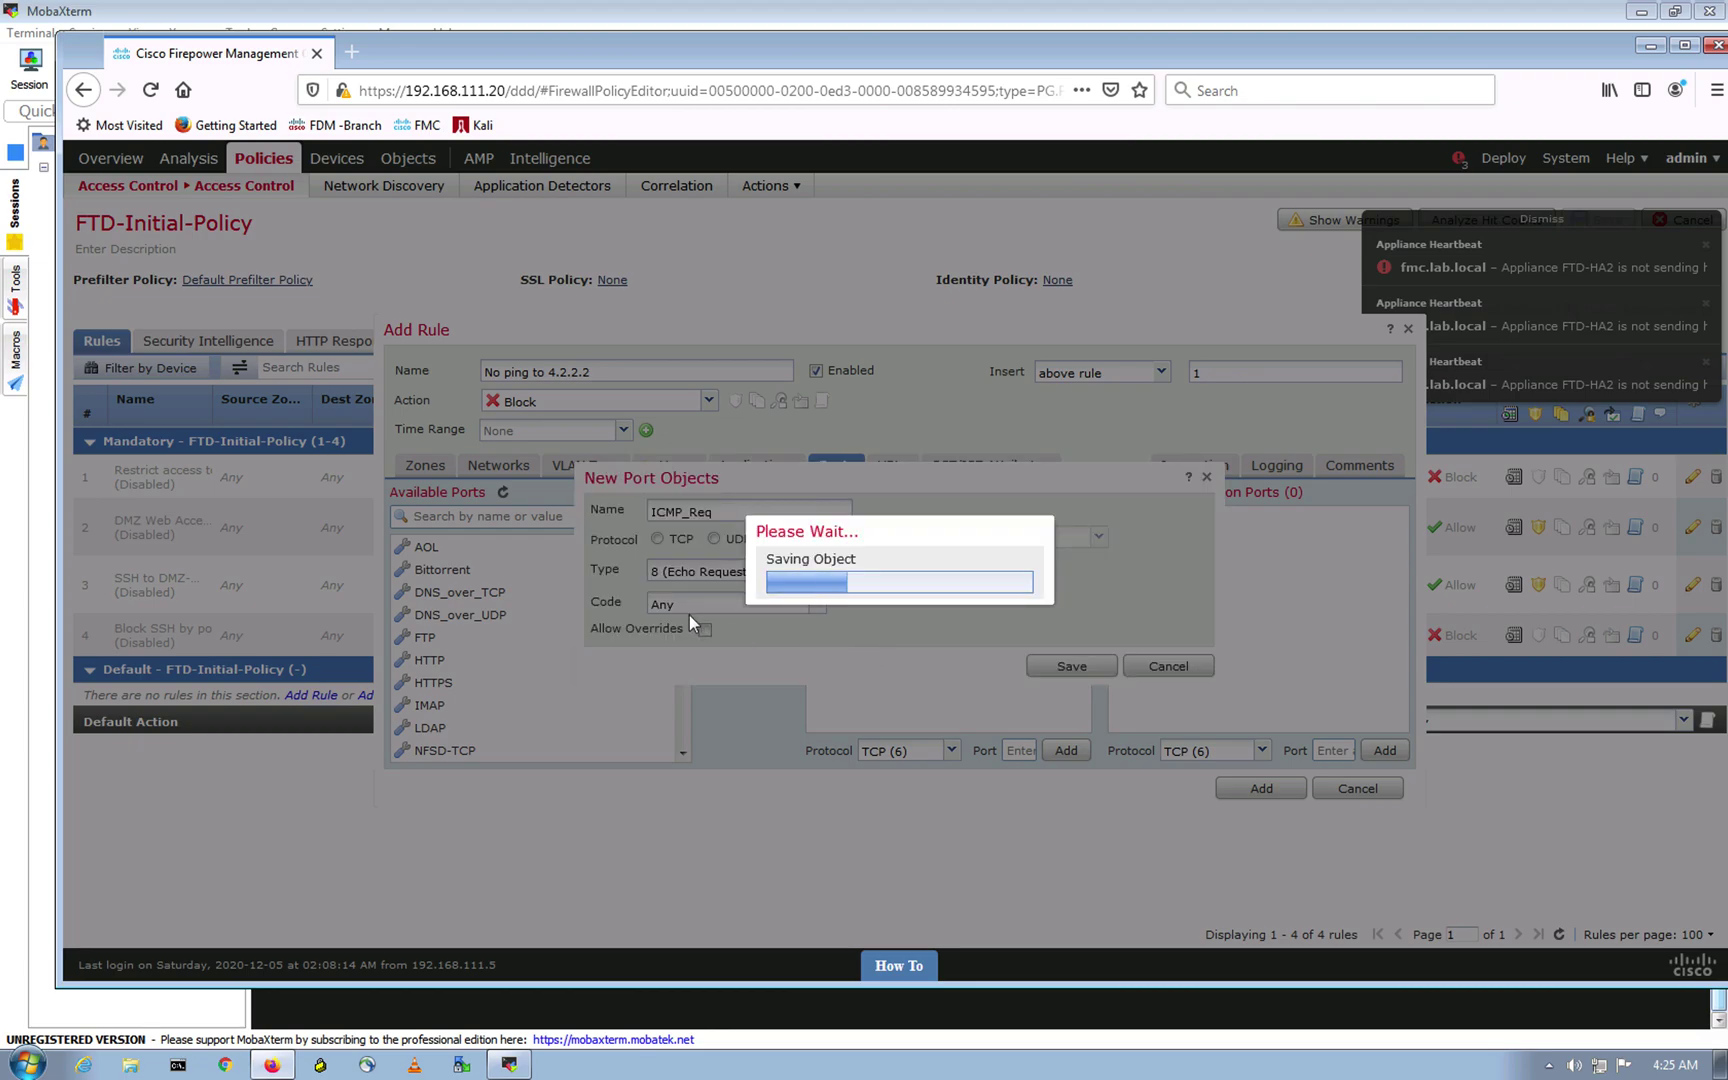
scroll(490, 688, down, 6)
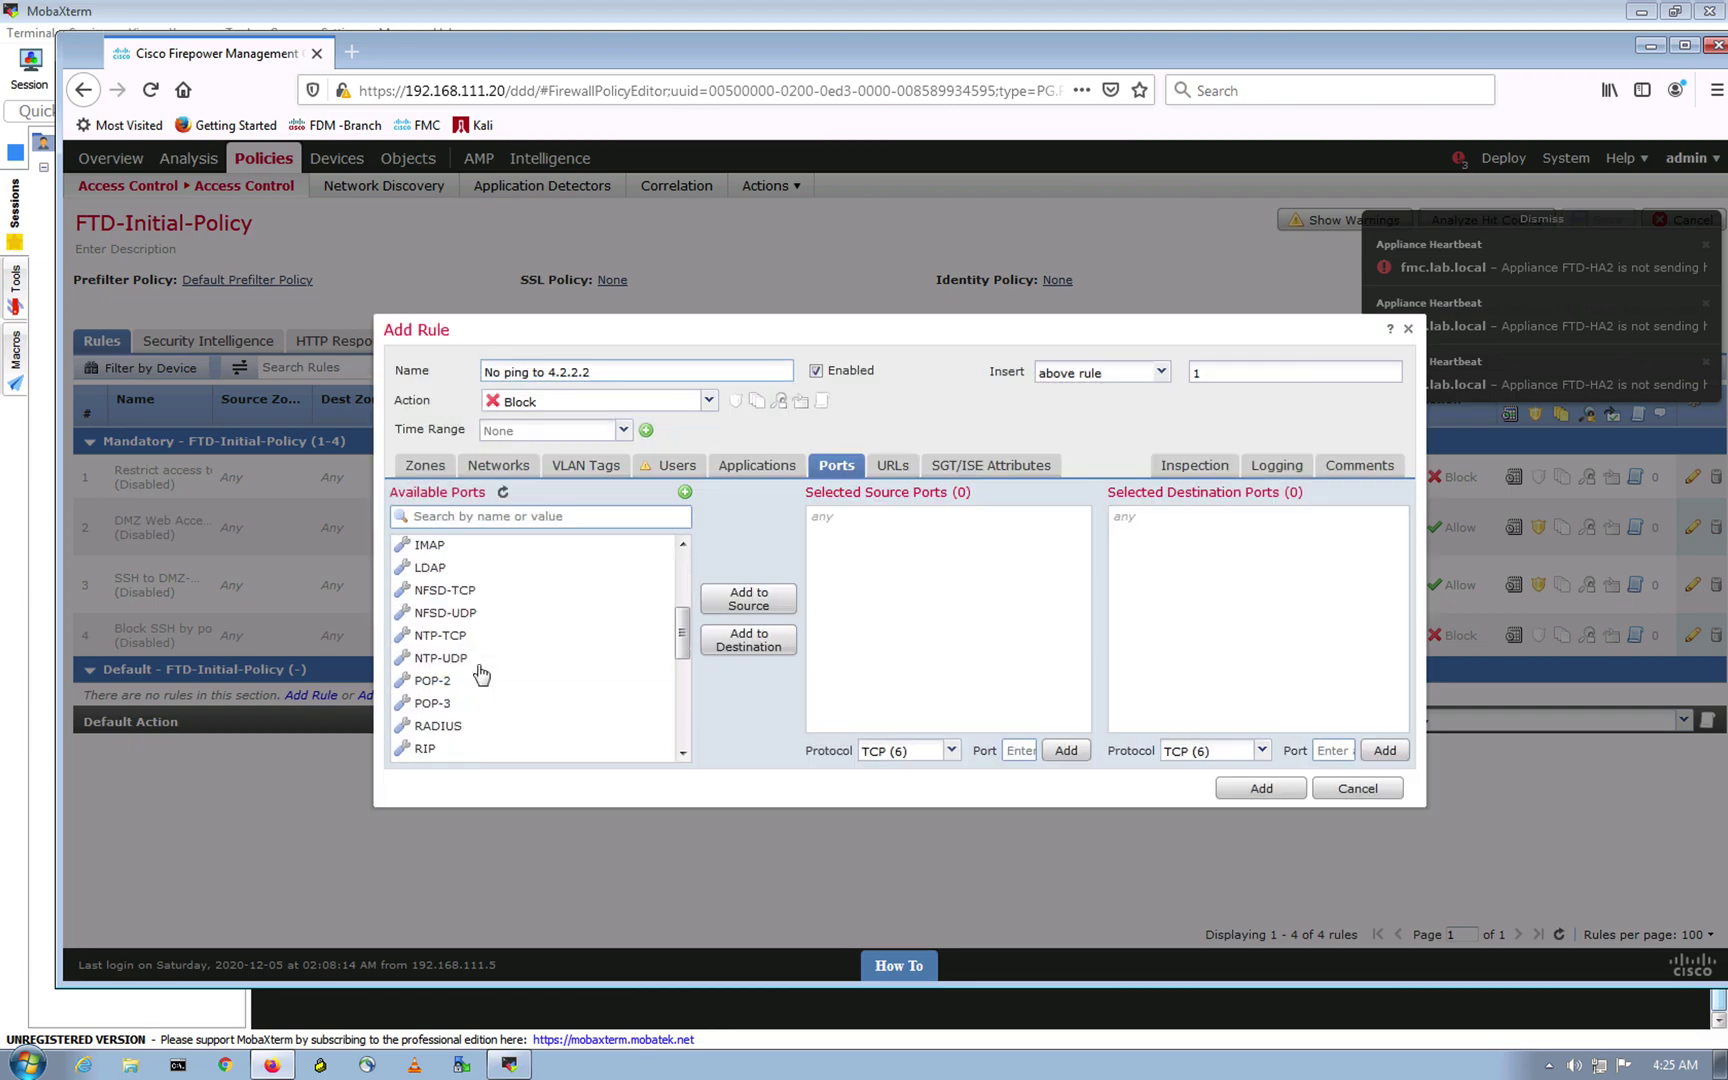
Step: Add ICMP_Req as the rule's destination port
scroll(485, 690, up, 3)
click(478, 621)
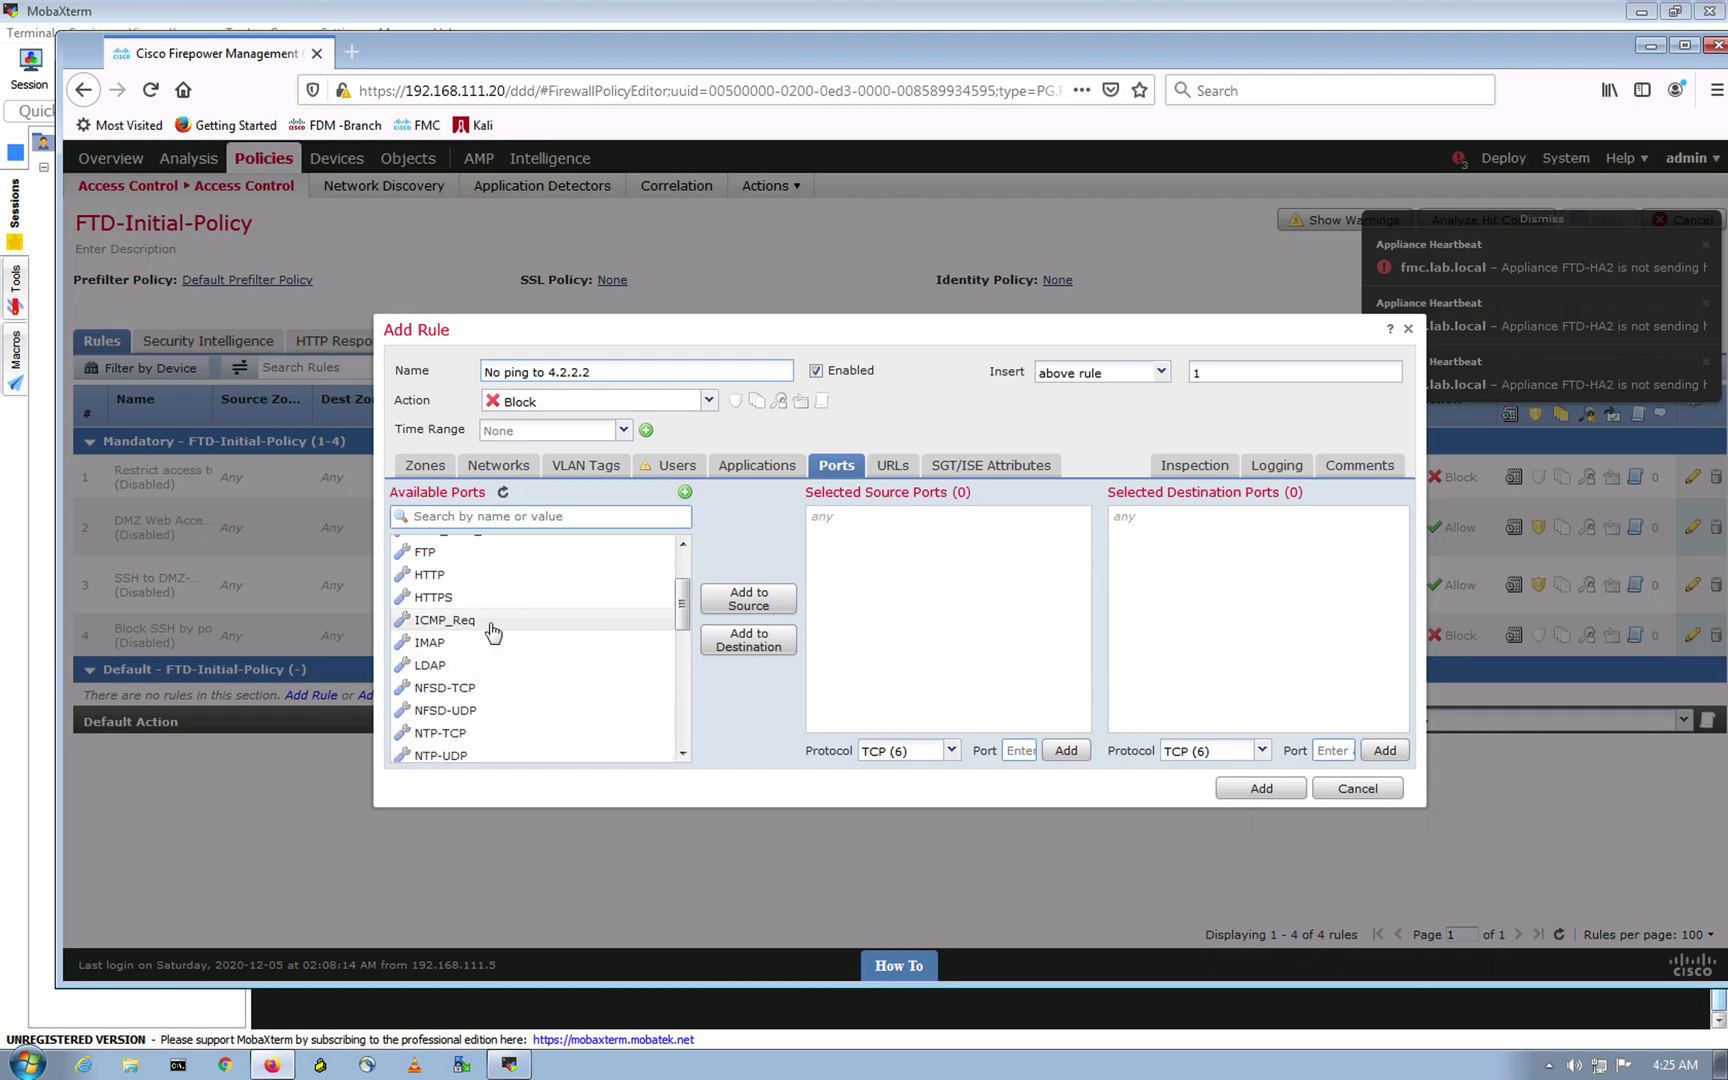
click(765, 642)
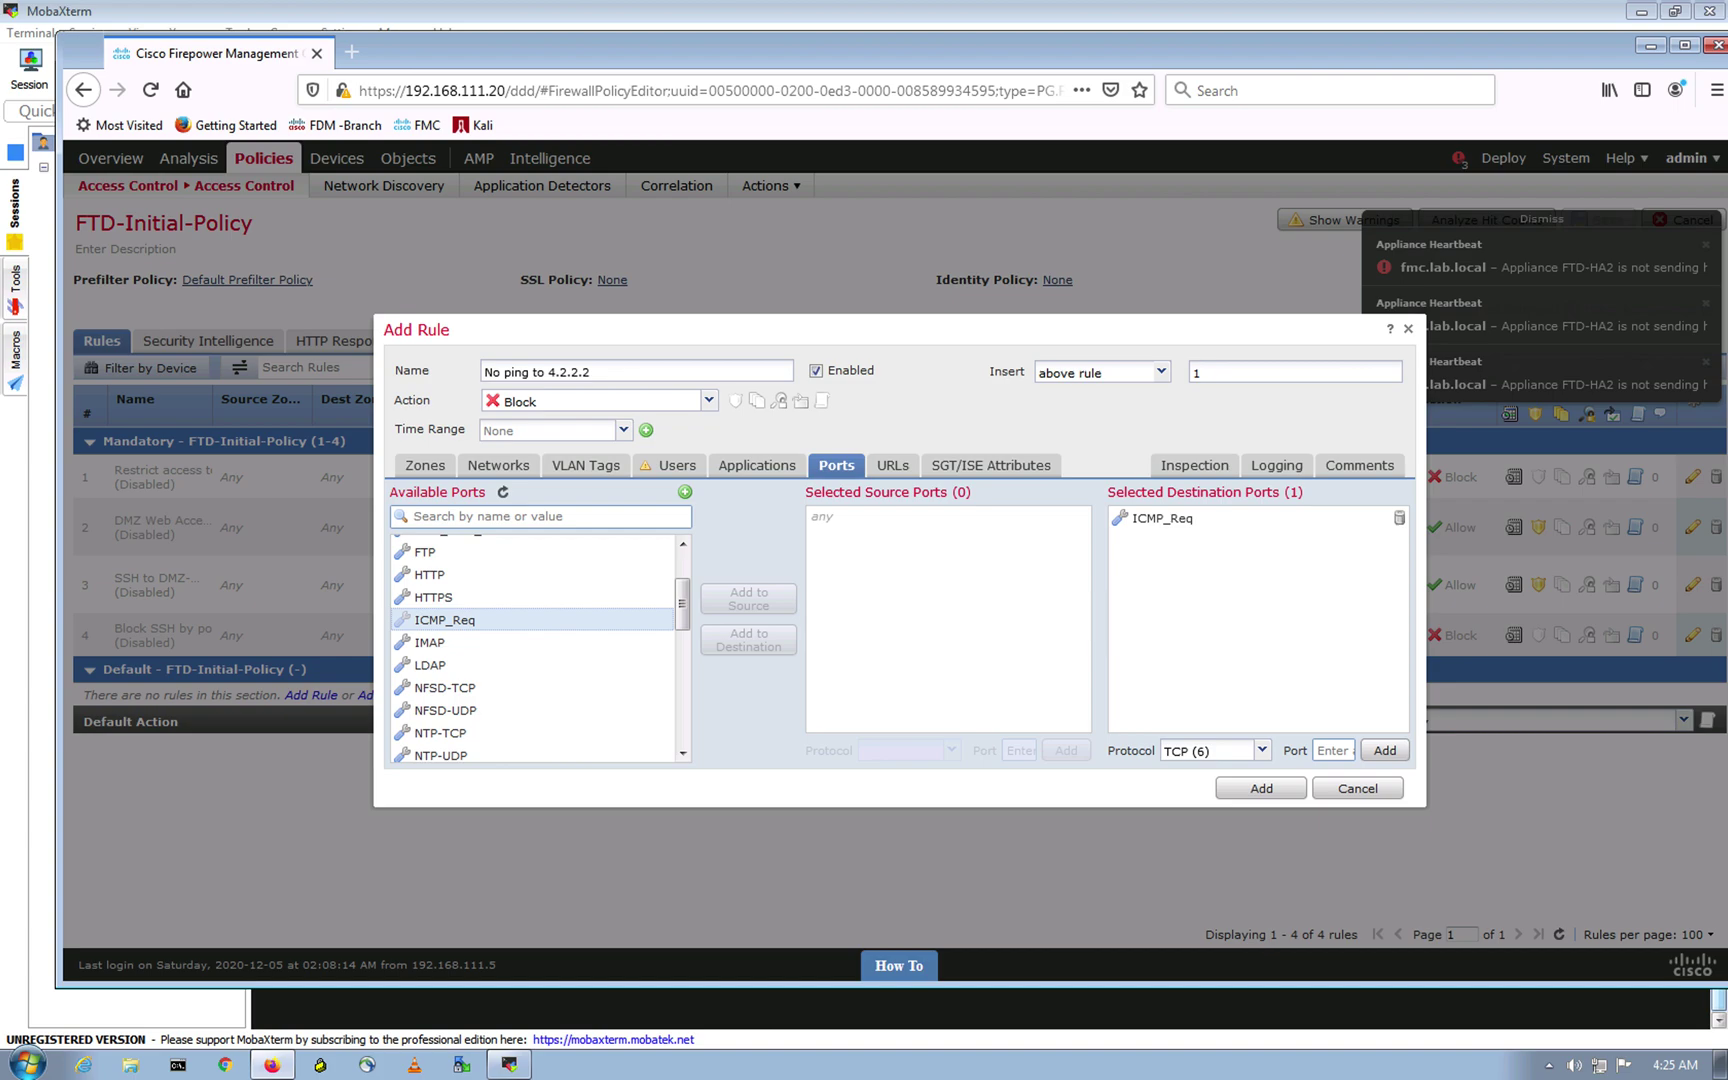
Step: Enable Log at Beginning of Connection, add the rule, and save FTD-Initial-Policy
click(1274, 467)
click(397, 509)
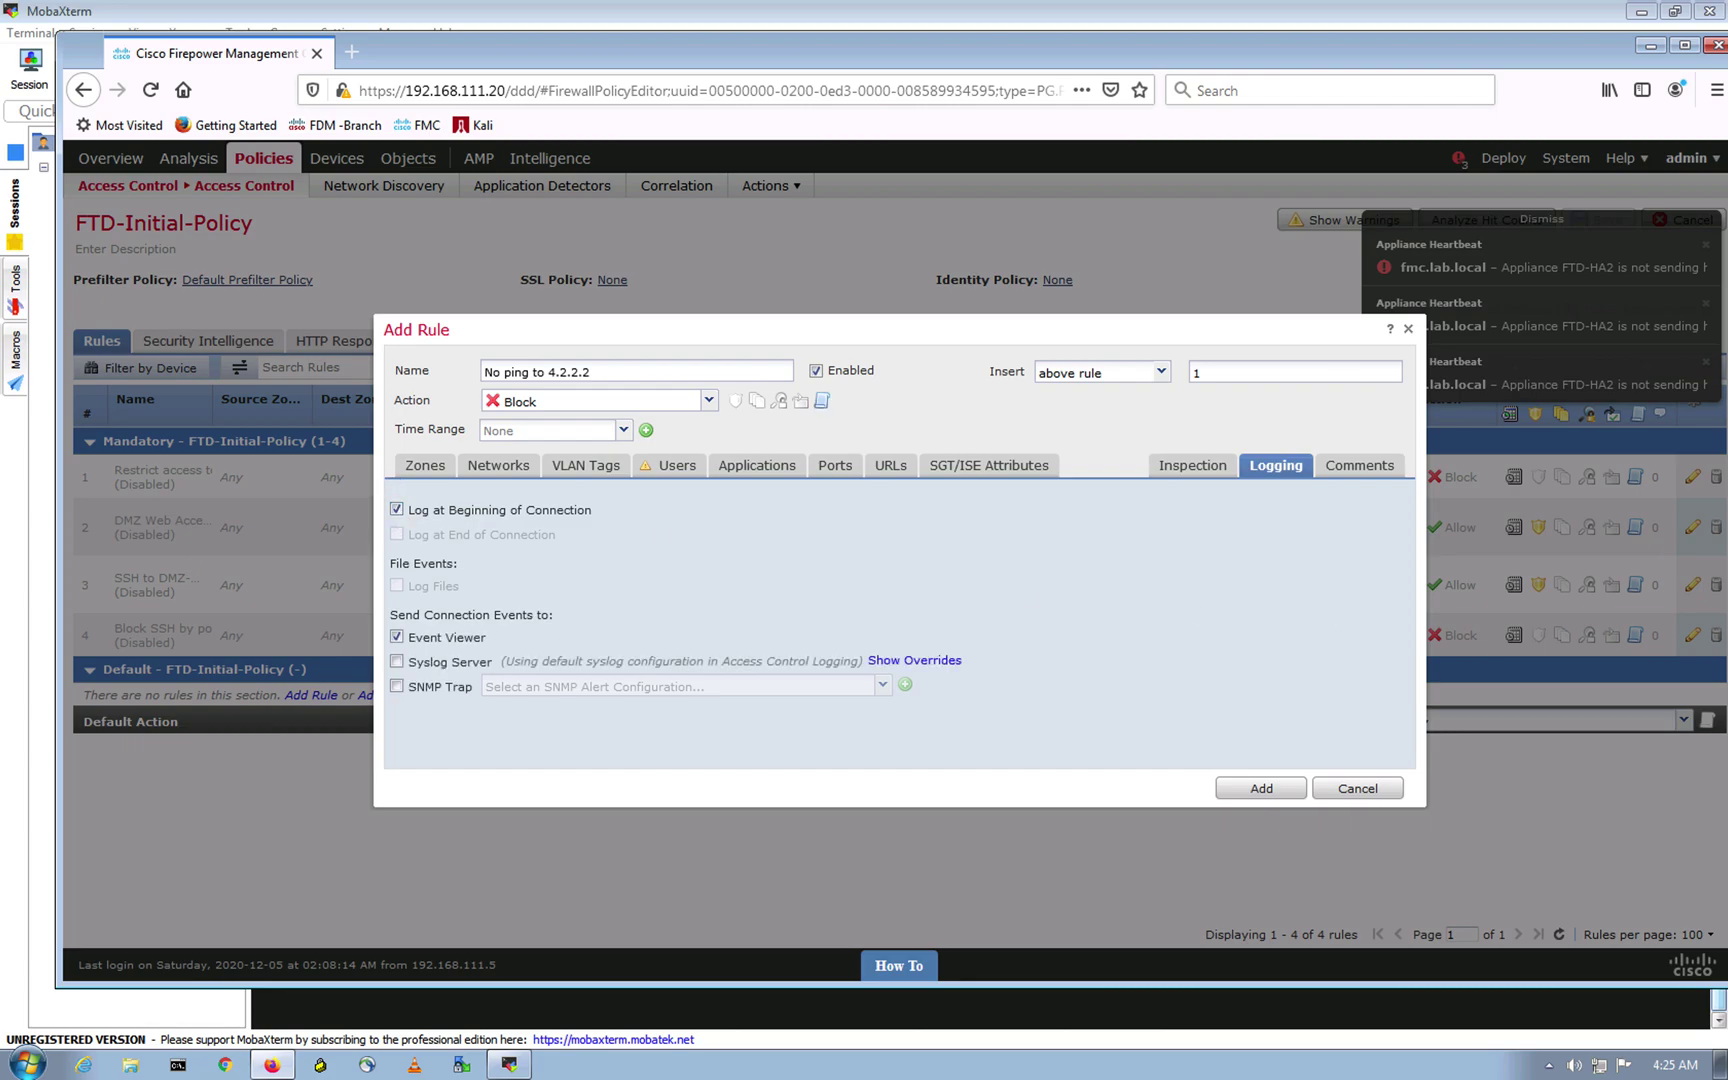
click(1252, 790)
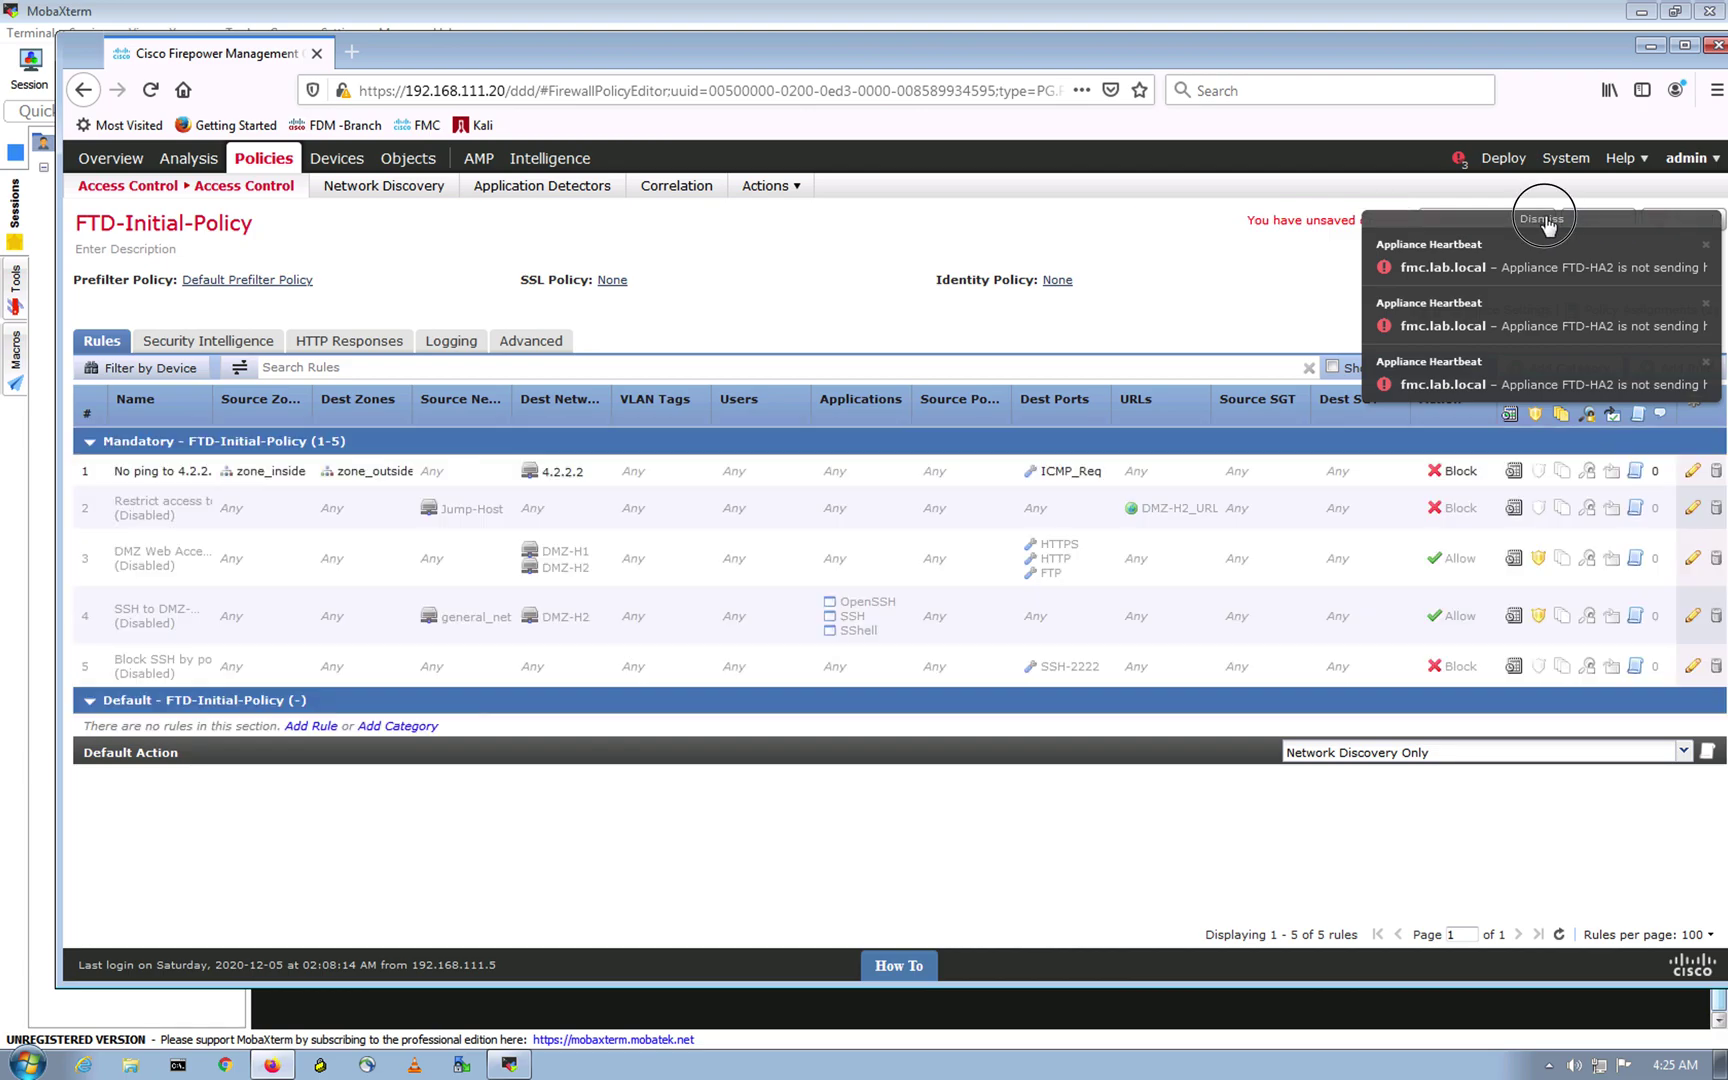
click(1545, 221)
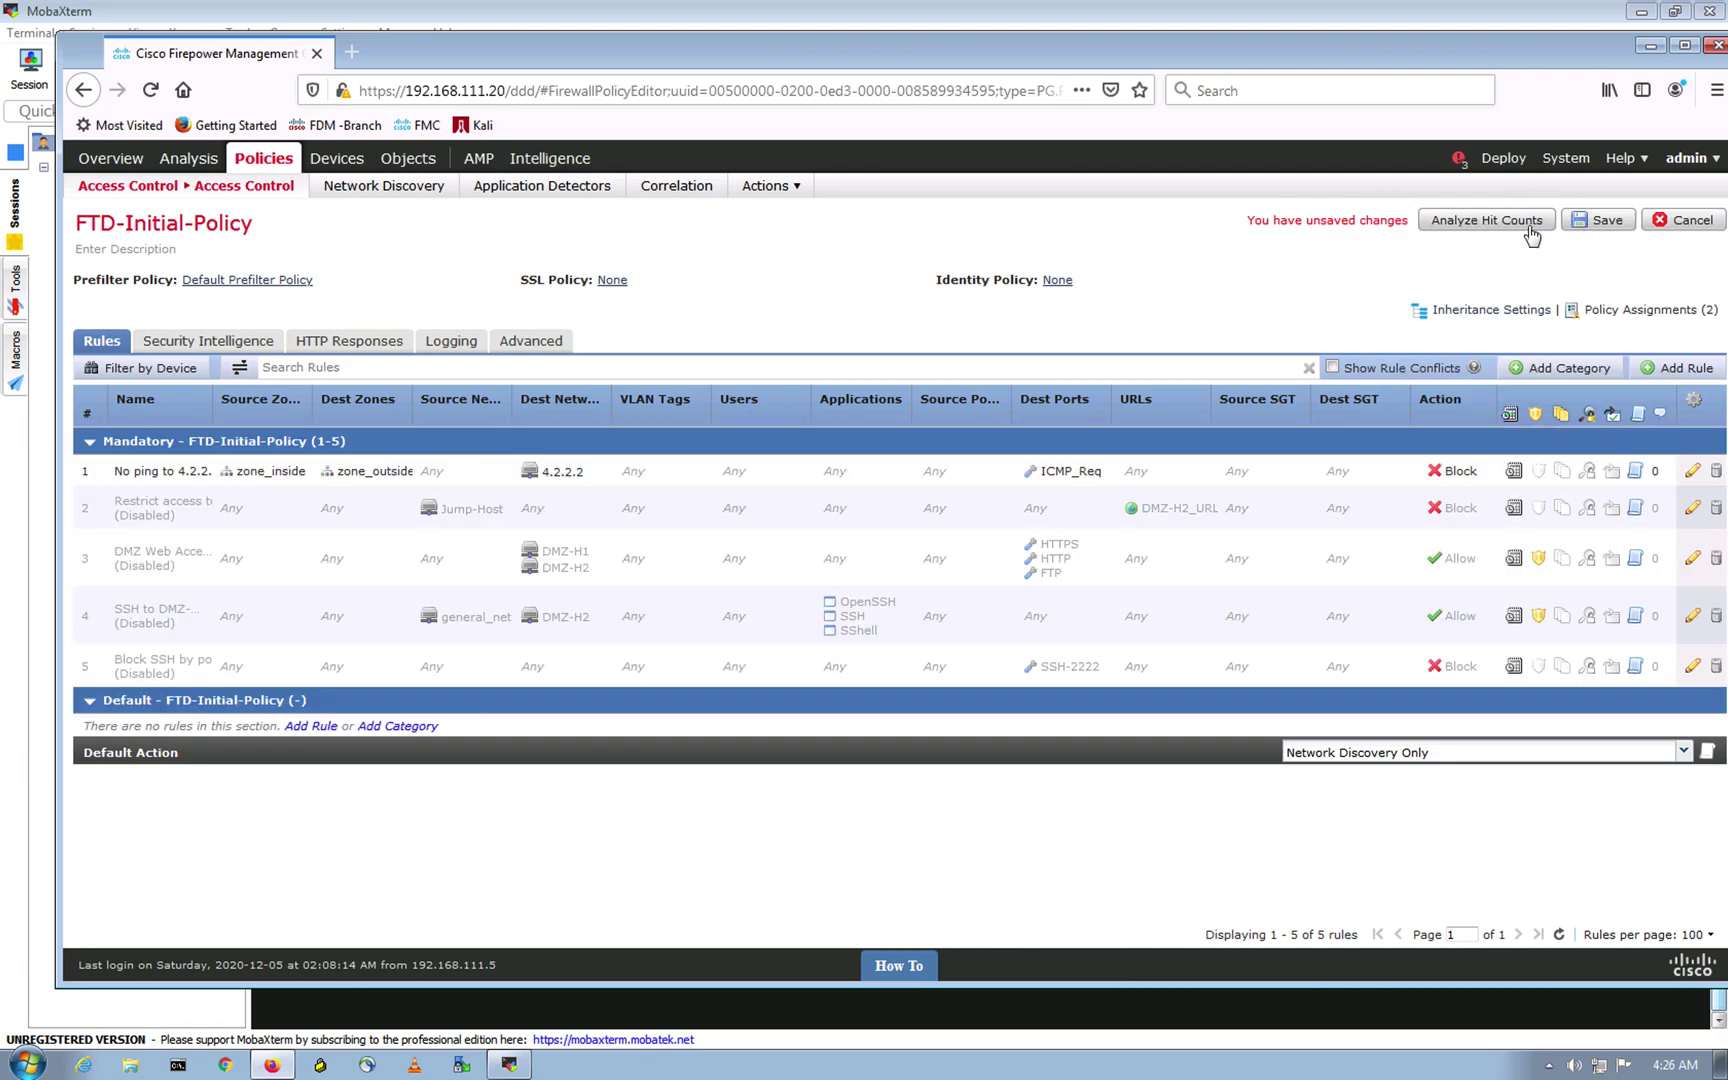
click(1598, 221)
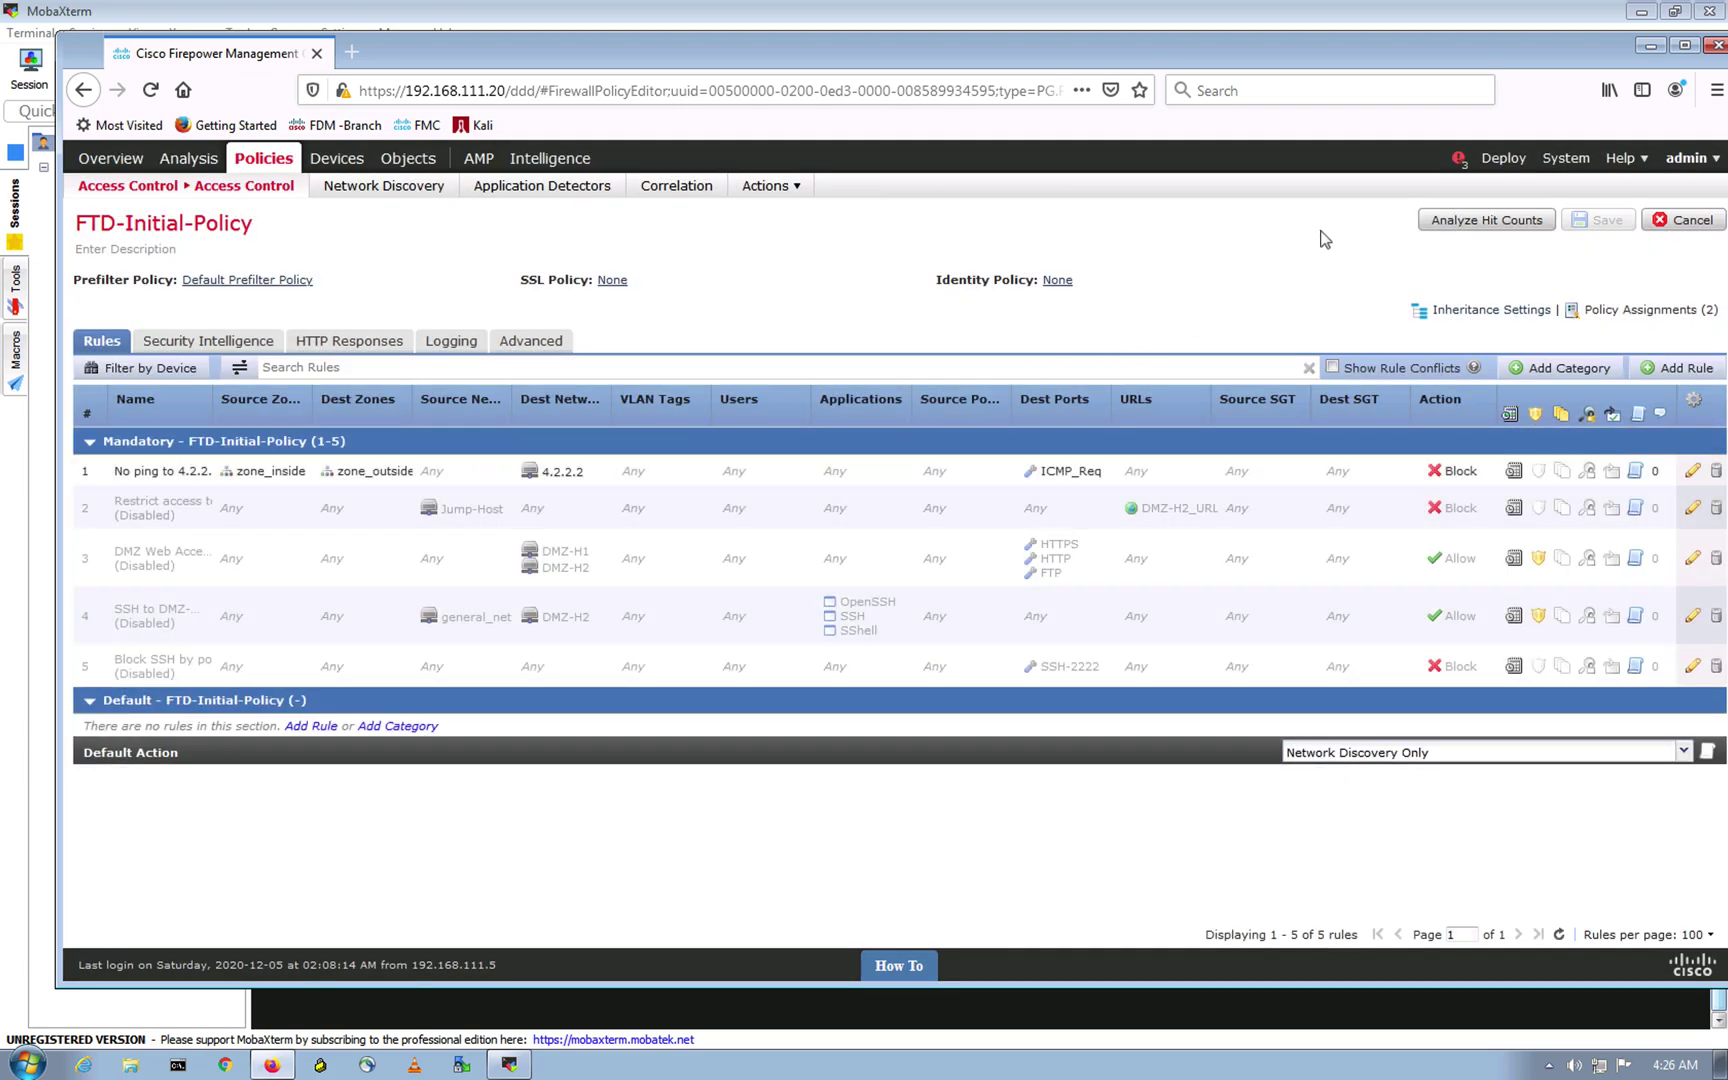
Step: Deploy the policy to FTD-HA1, confirming past the validation warnings
click(1503, 160)
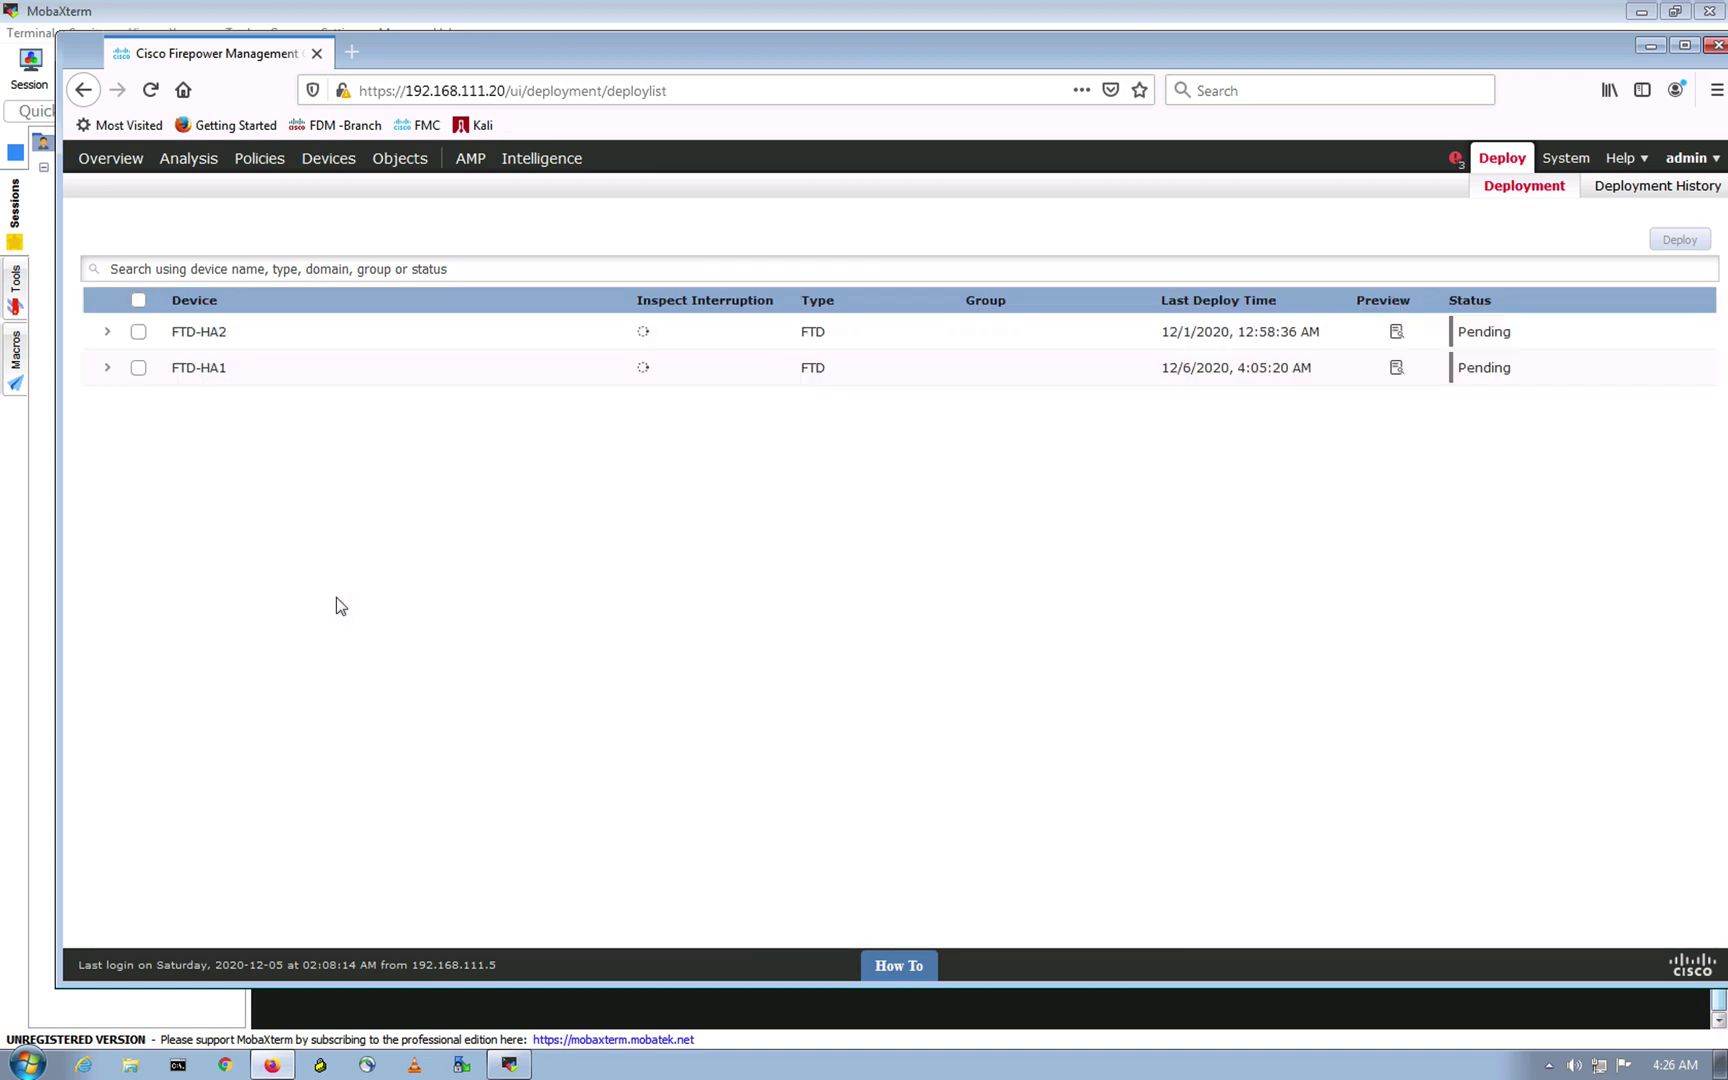
click(139, 368)
click(1677, 248)
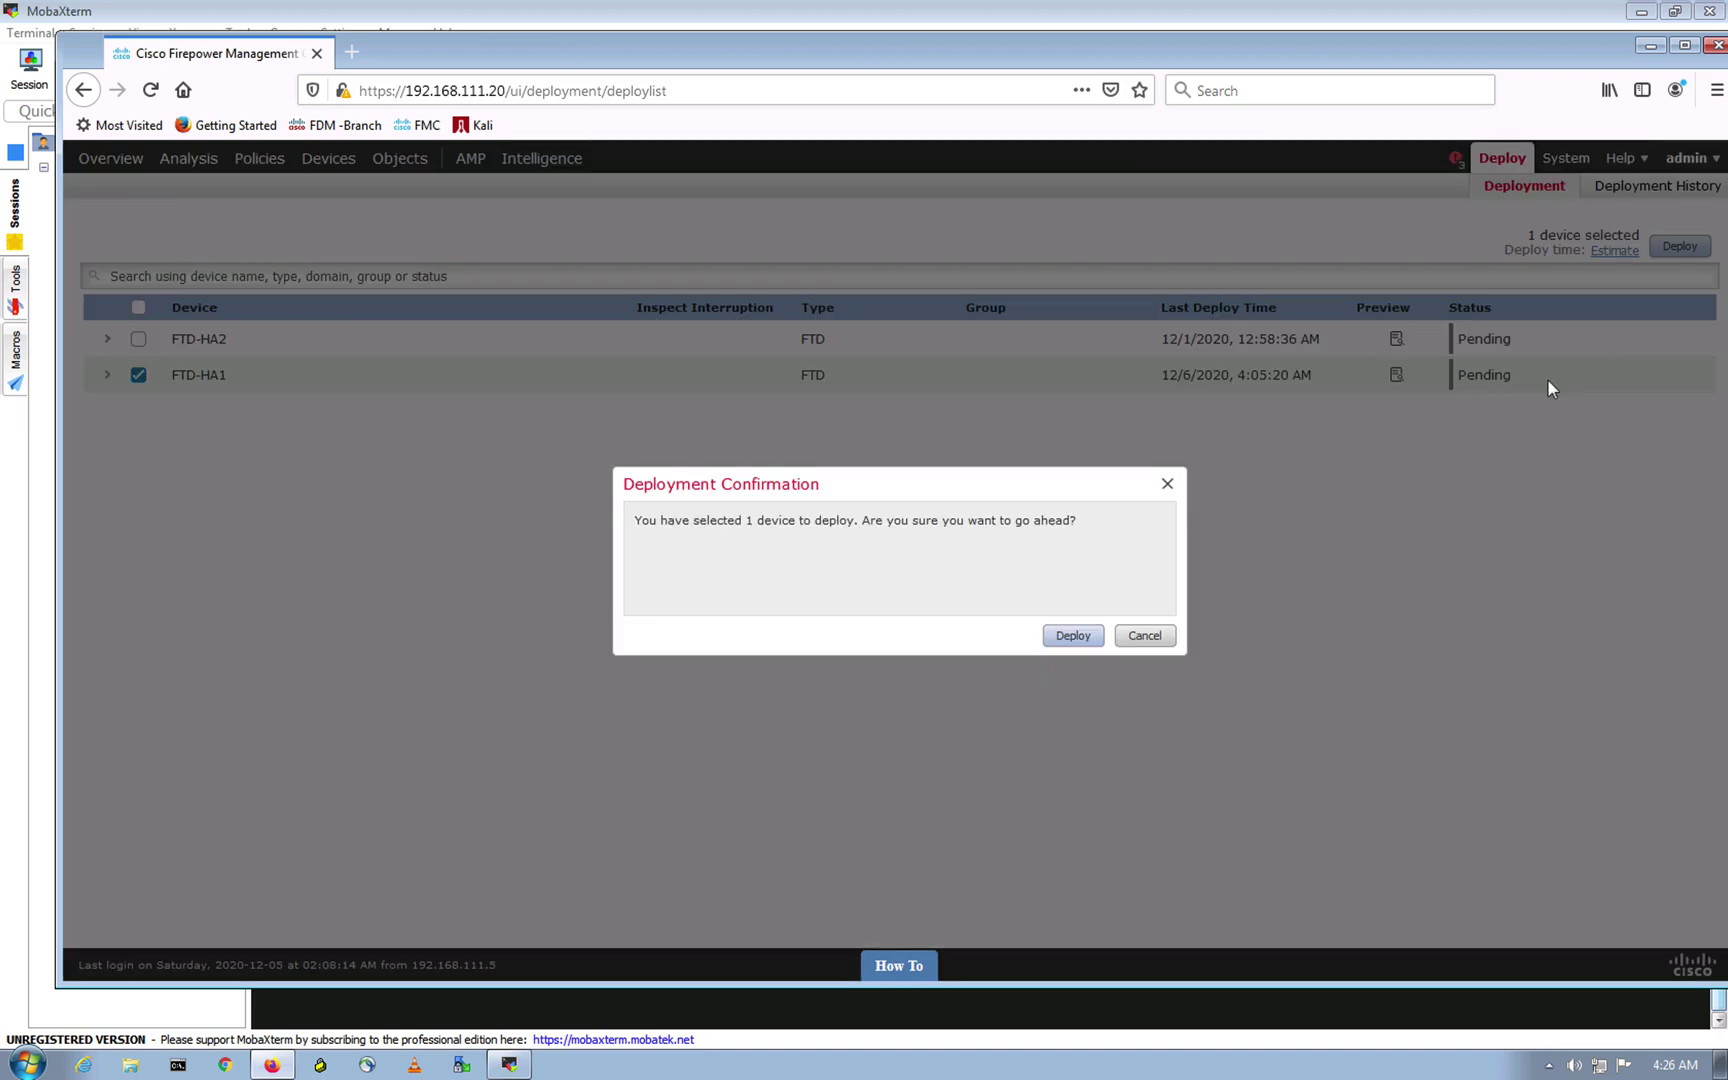
click(1073, 636)
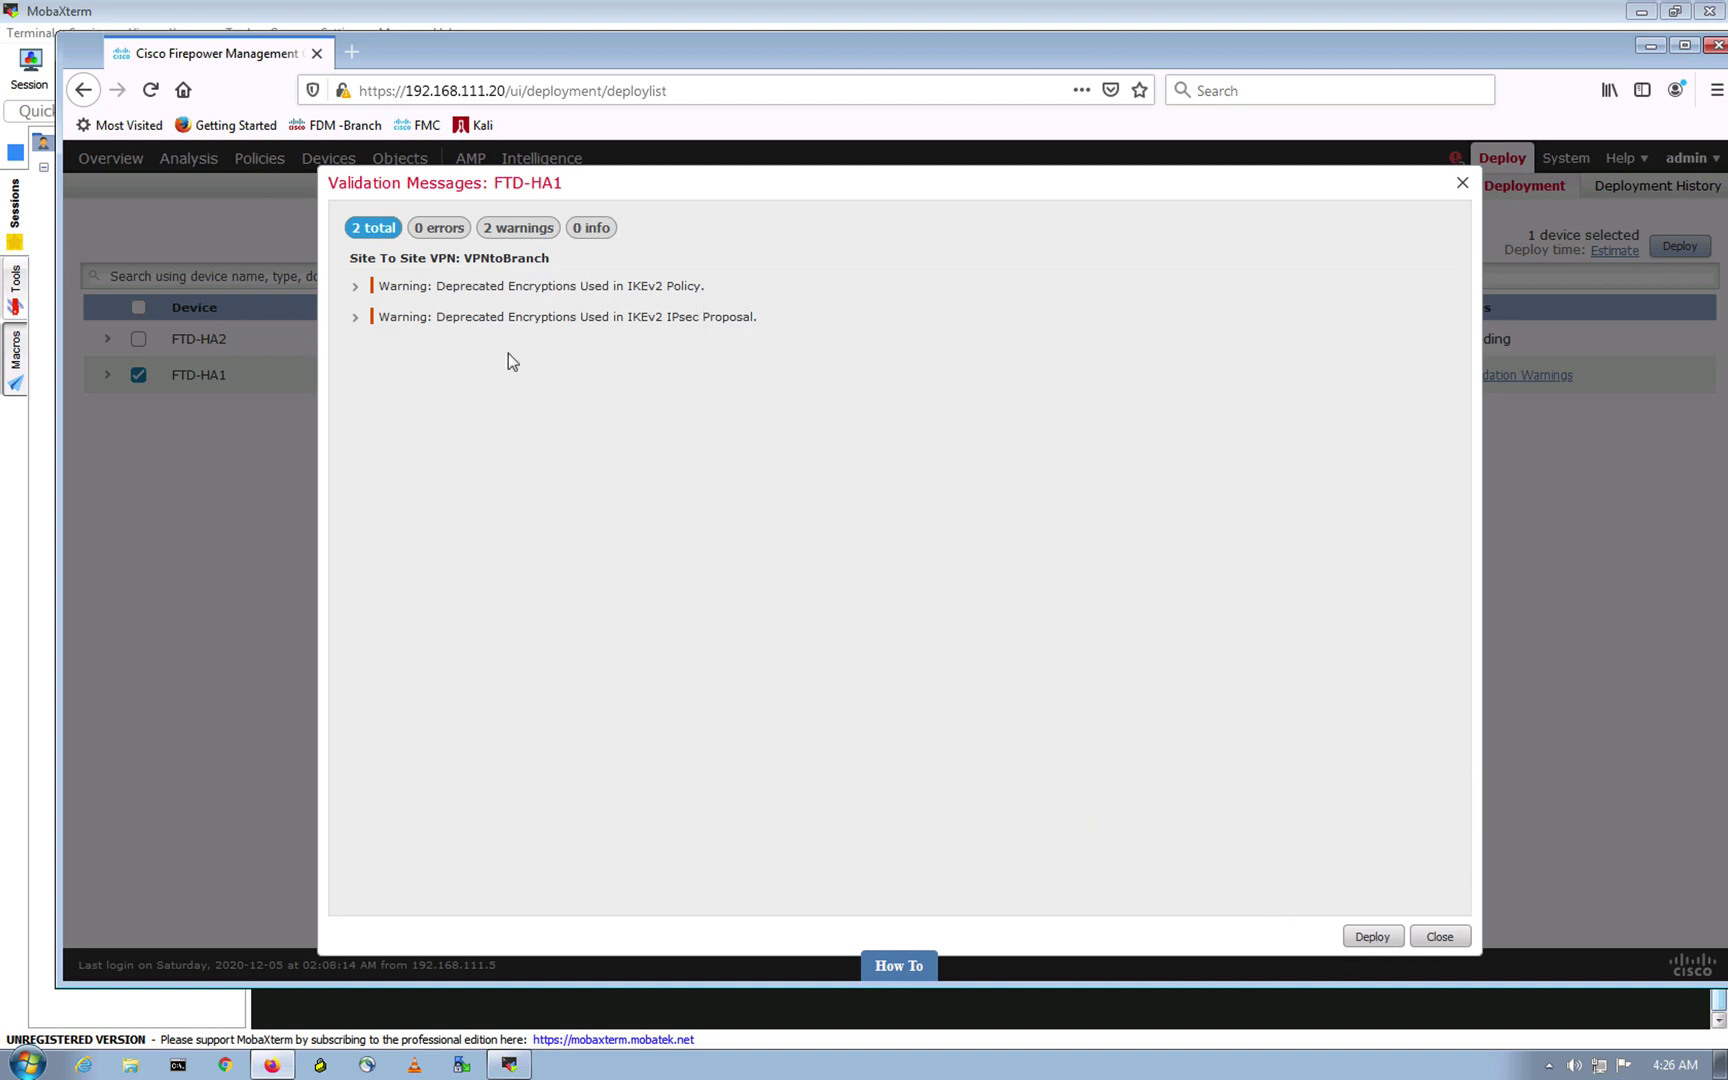
click(1362, 938)
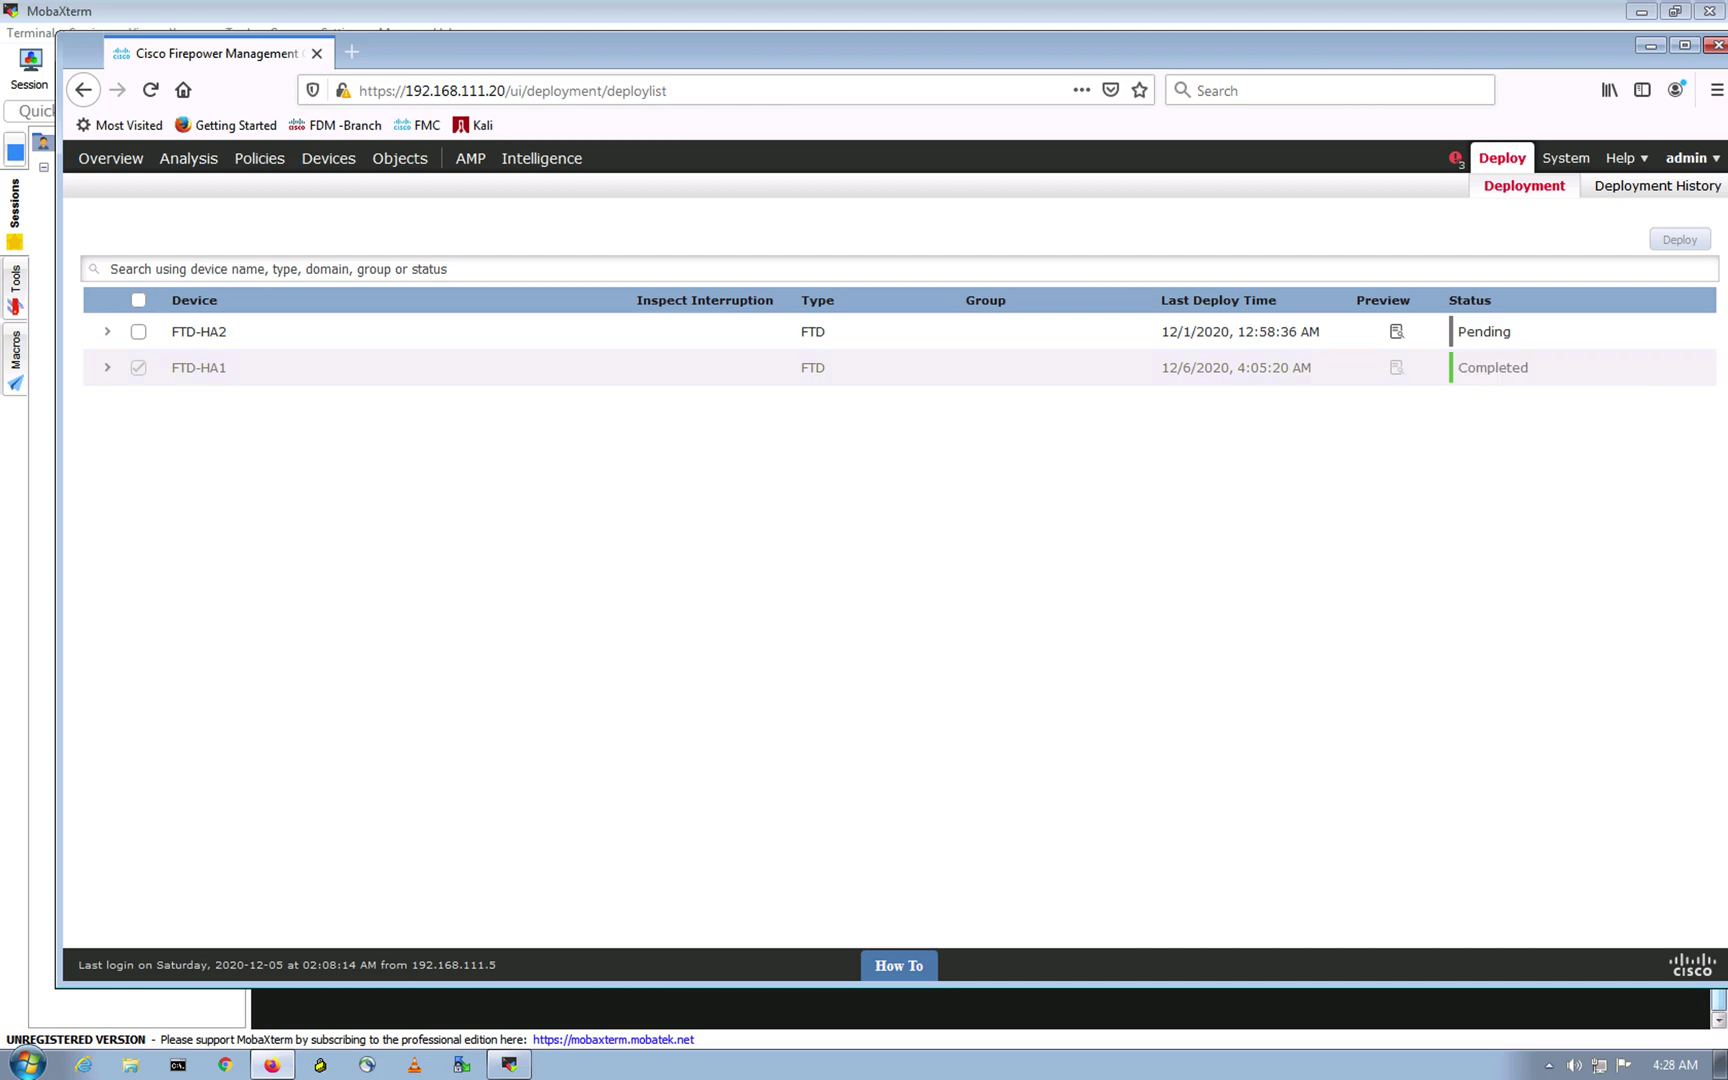
click(509, 1062)
Step: Clear the terminal and rerun ping 4.2.2.2, stopping it once it keeps timing out
text(clear)
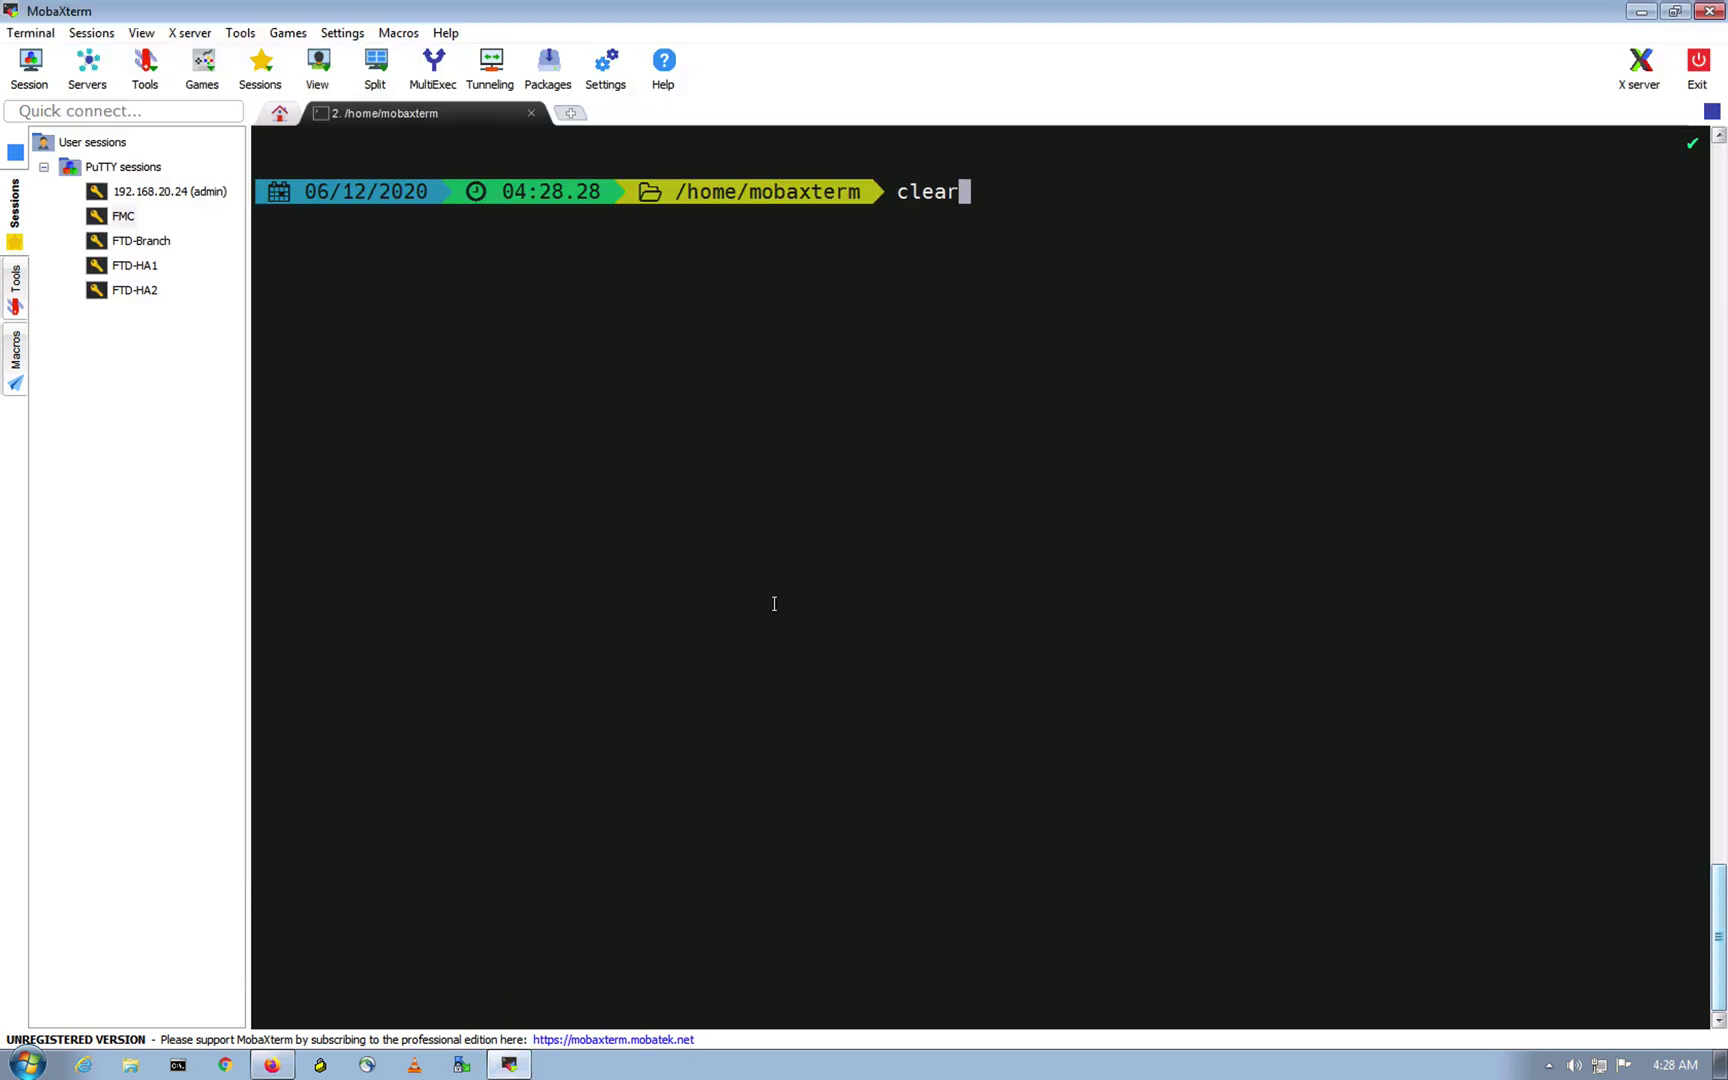
key(Return)
key(Up)
key(Up)
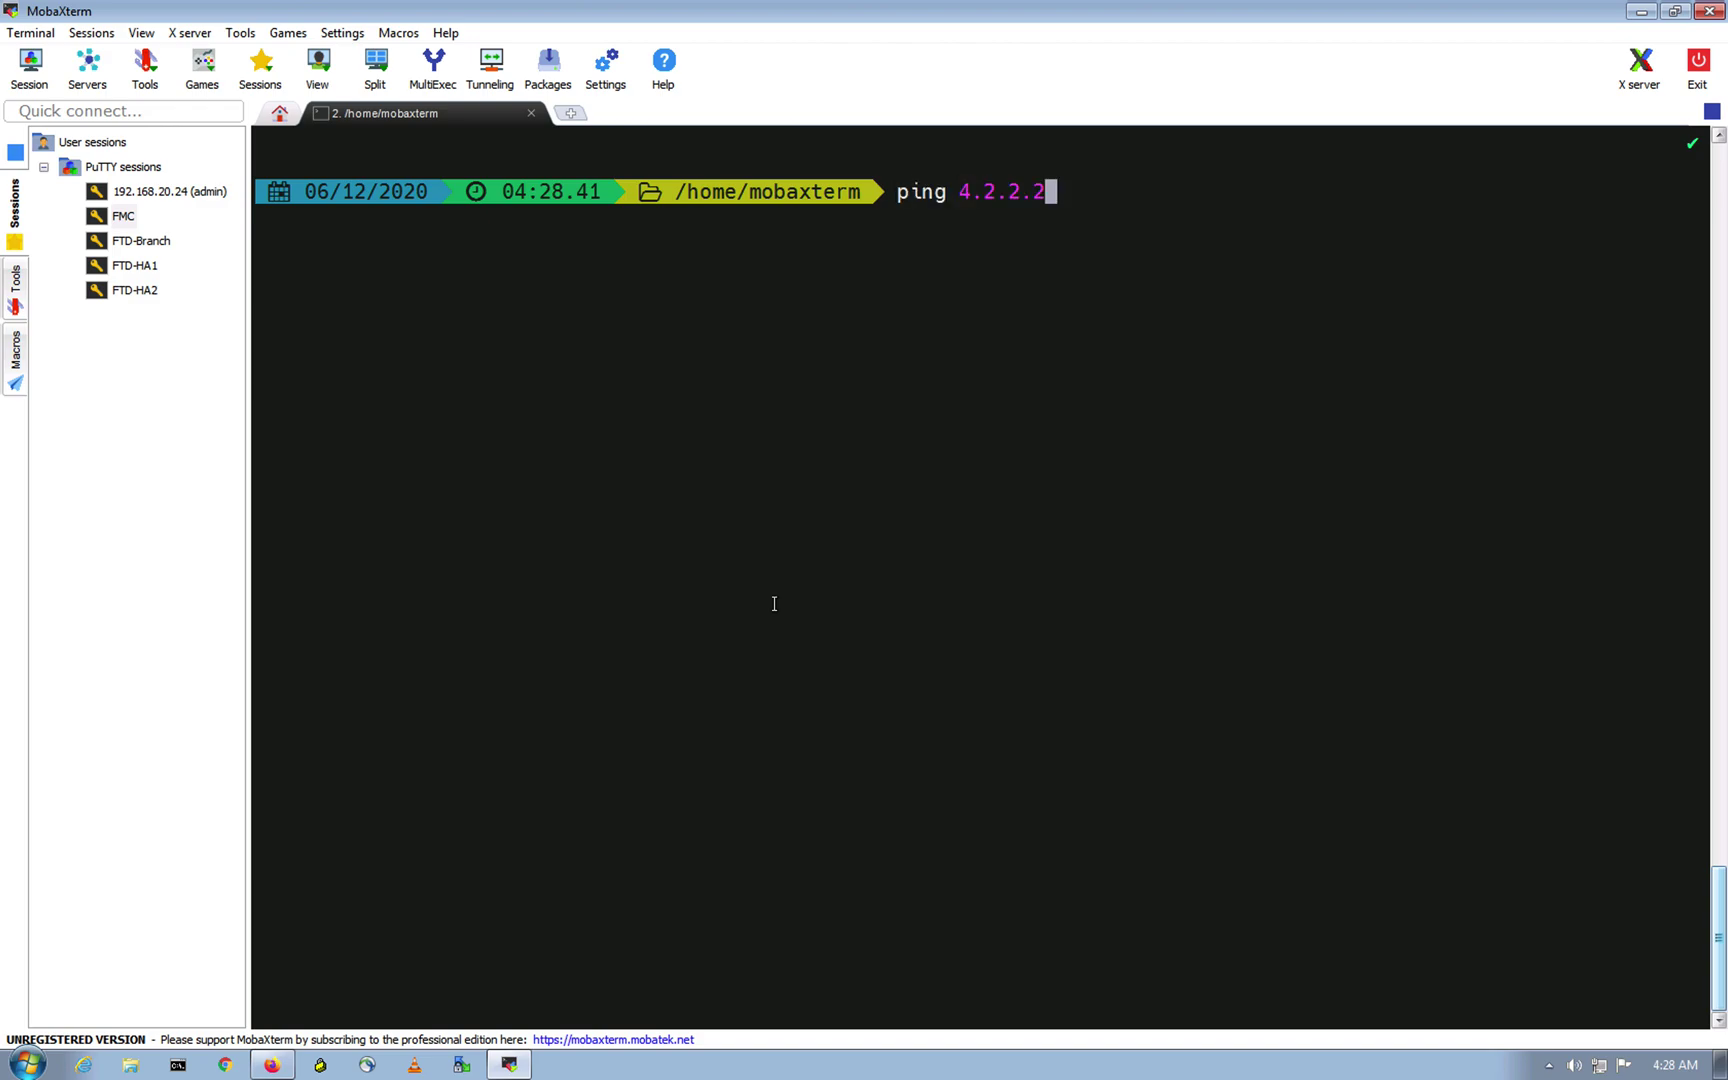
key(Return)
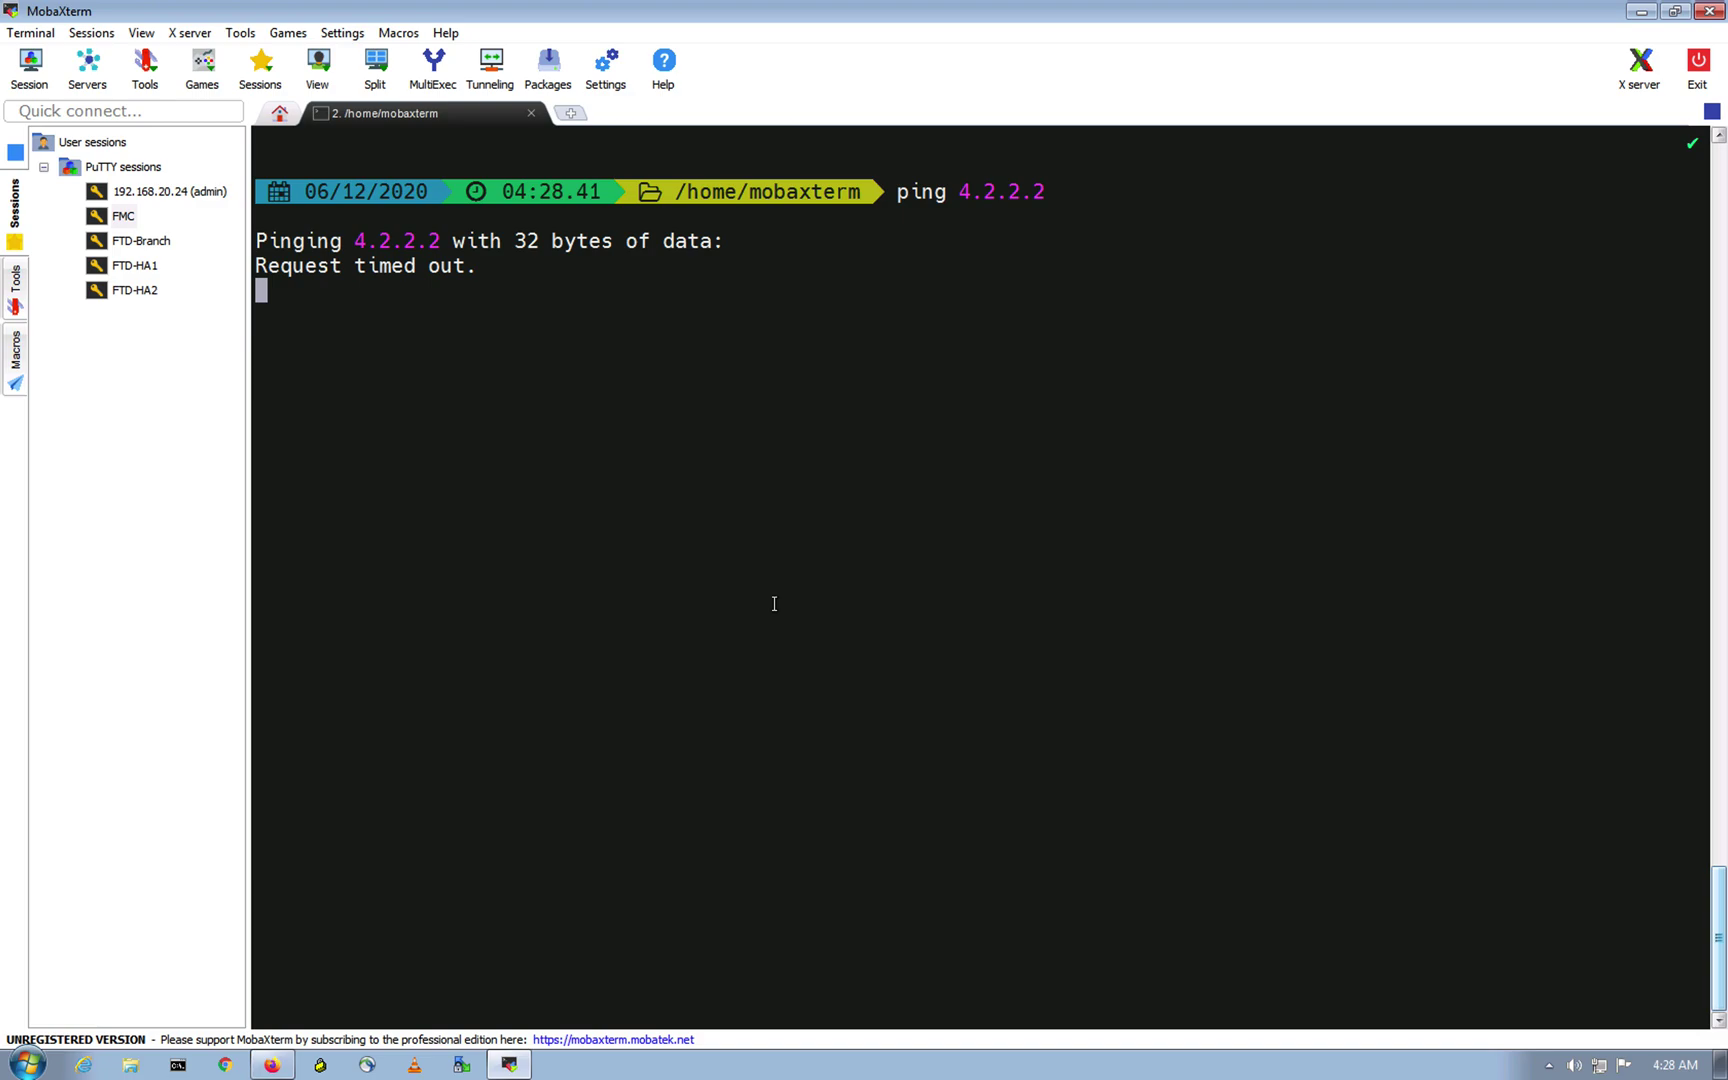
key(ctrl+c)
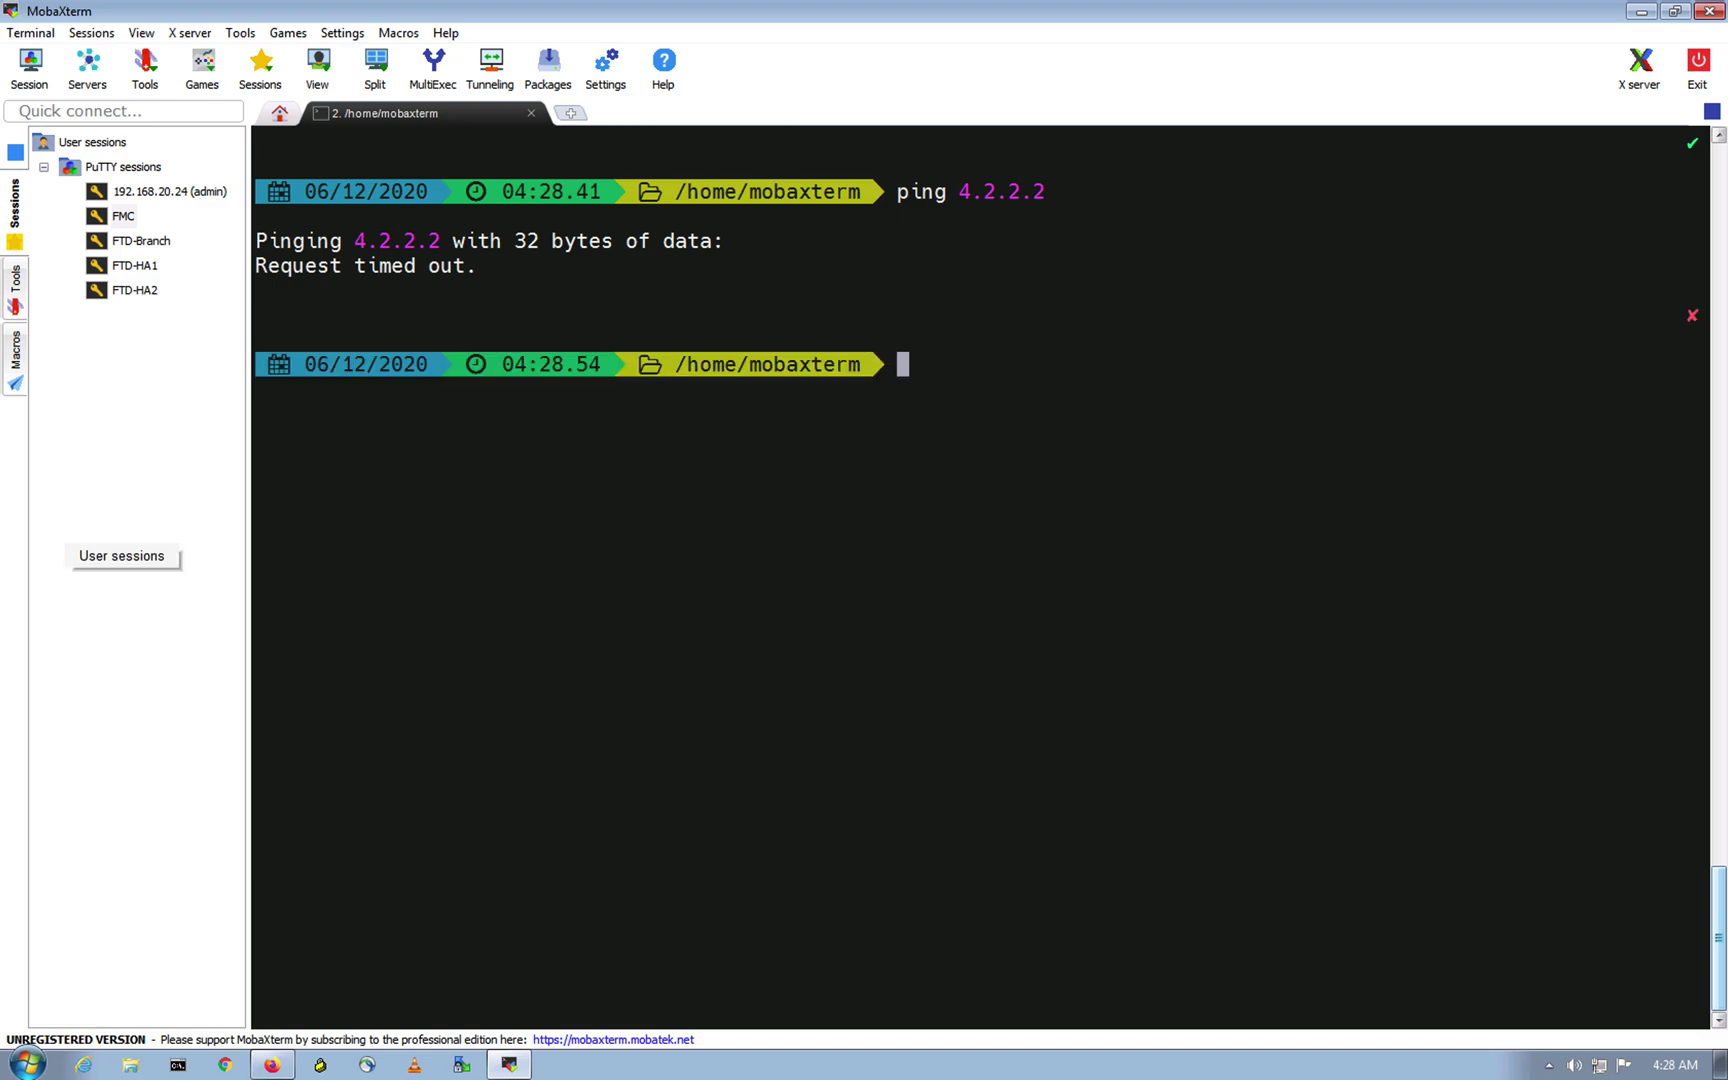
Step: Ping cisco.com and stop it after replies come back
click(646, 683)
text(ping)
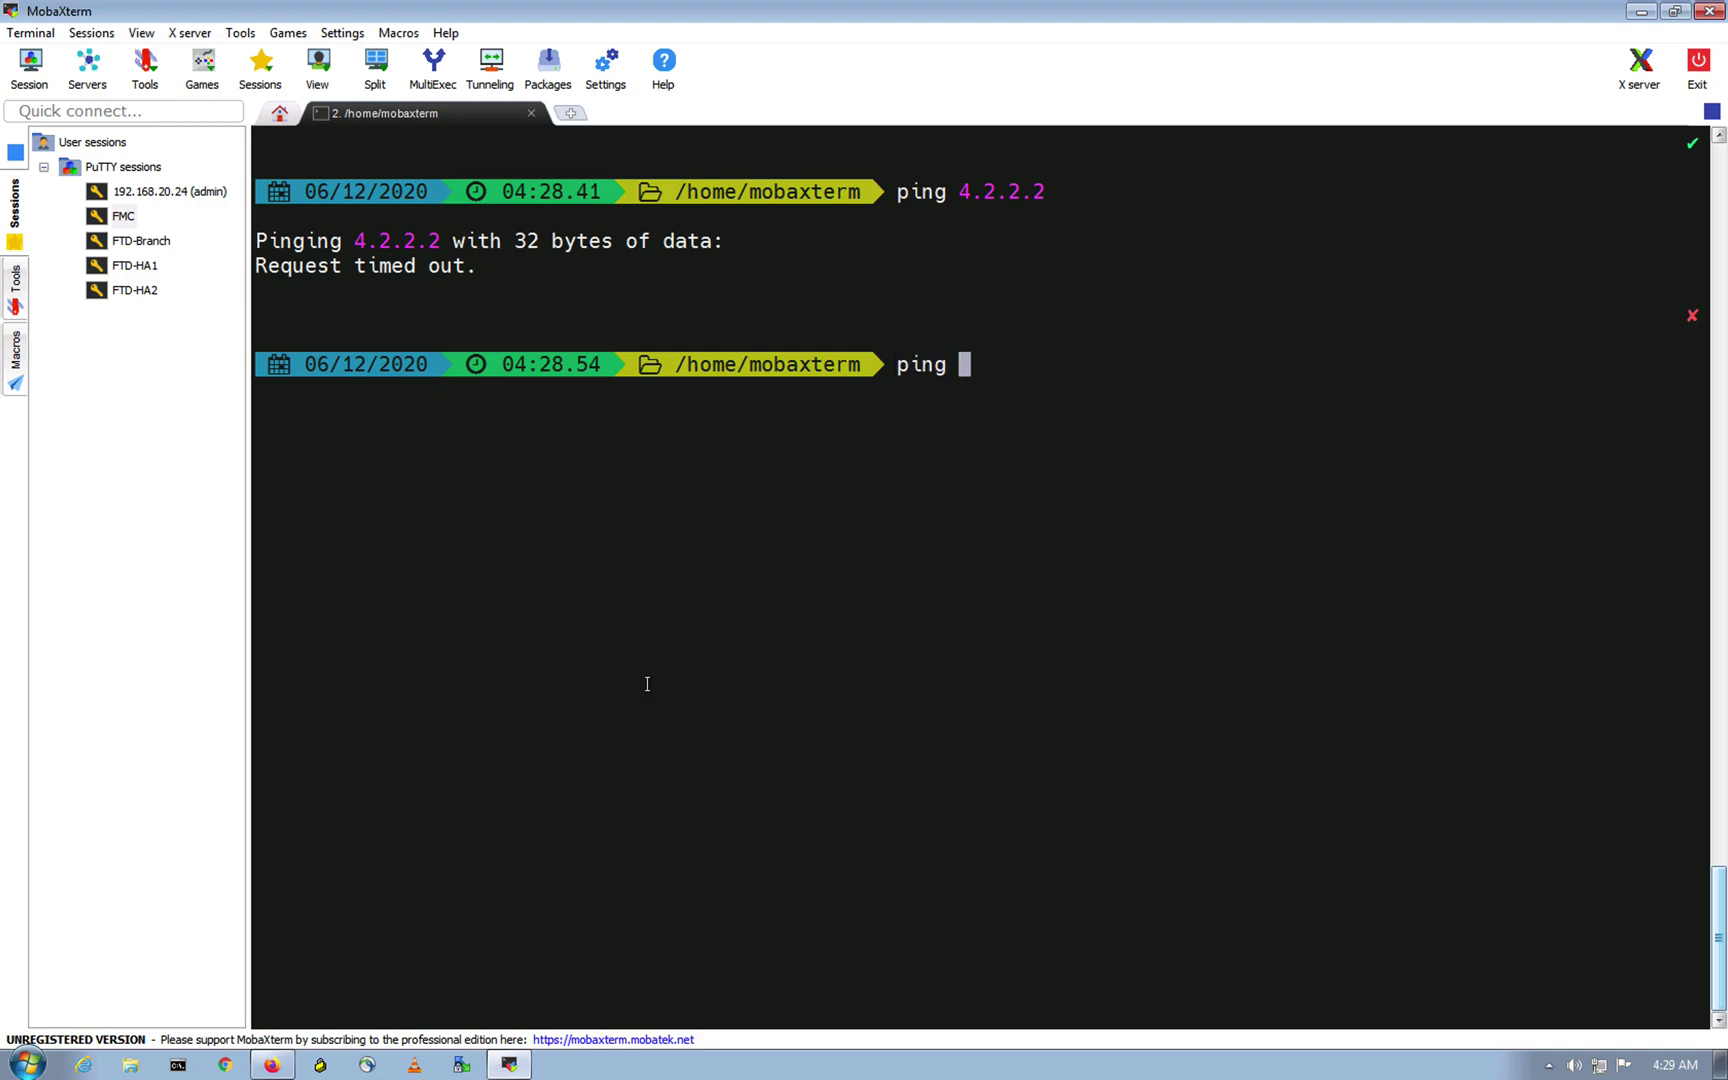
text( cisco.com)
key(Return)
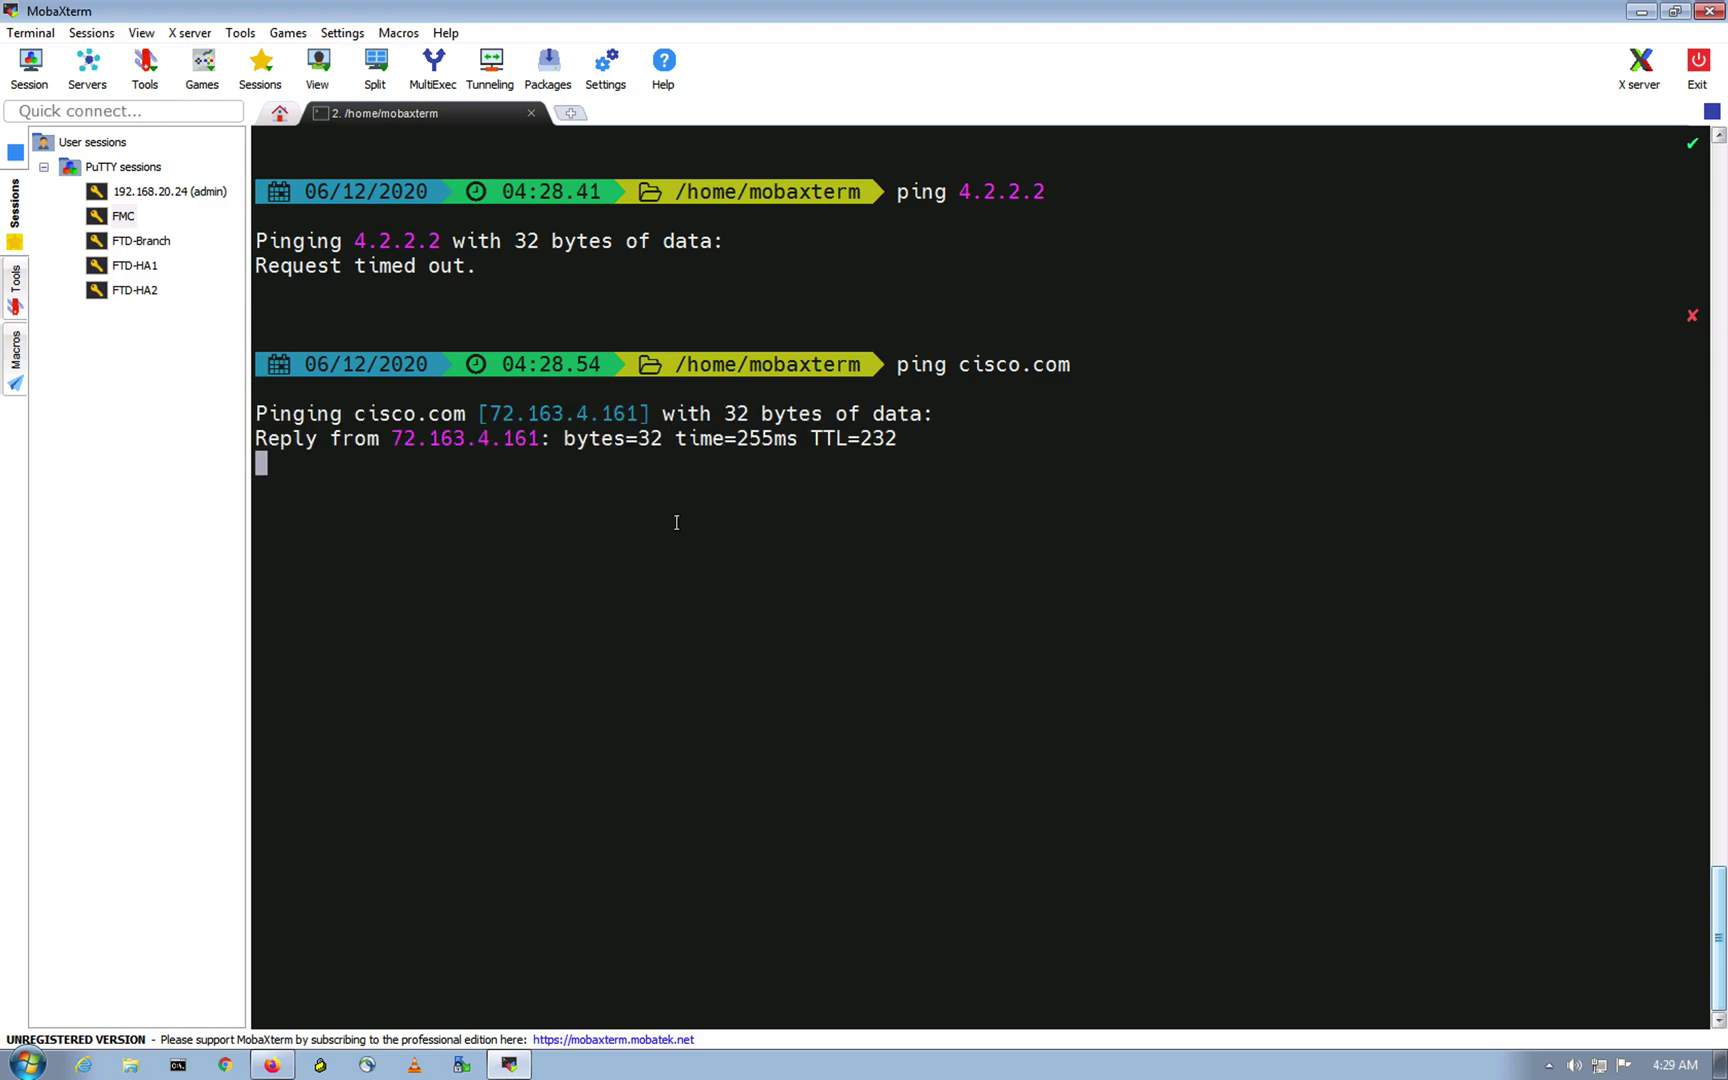
drag(637, 438, 722, 438)
triple_click(798, 589)
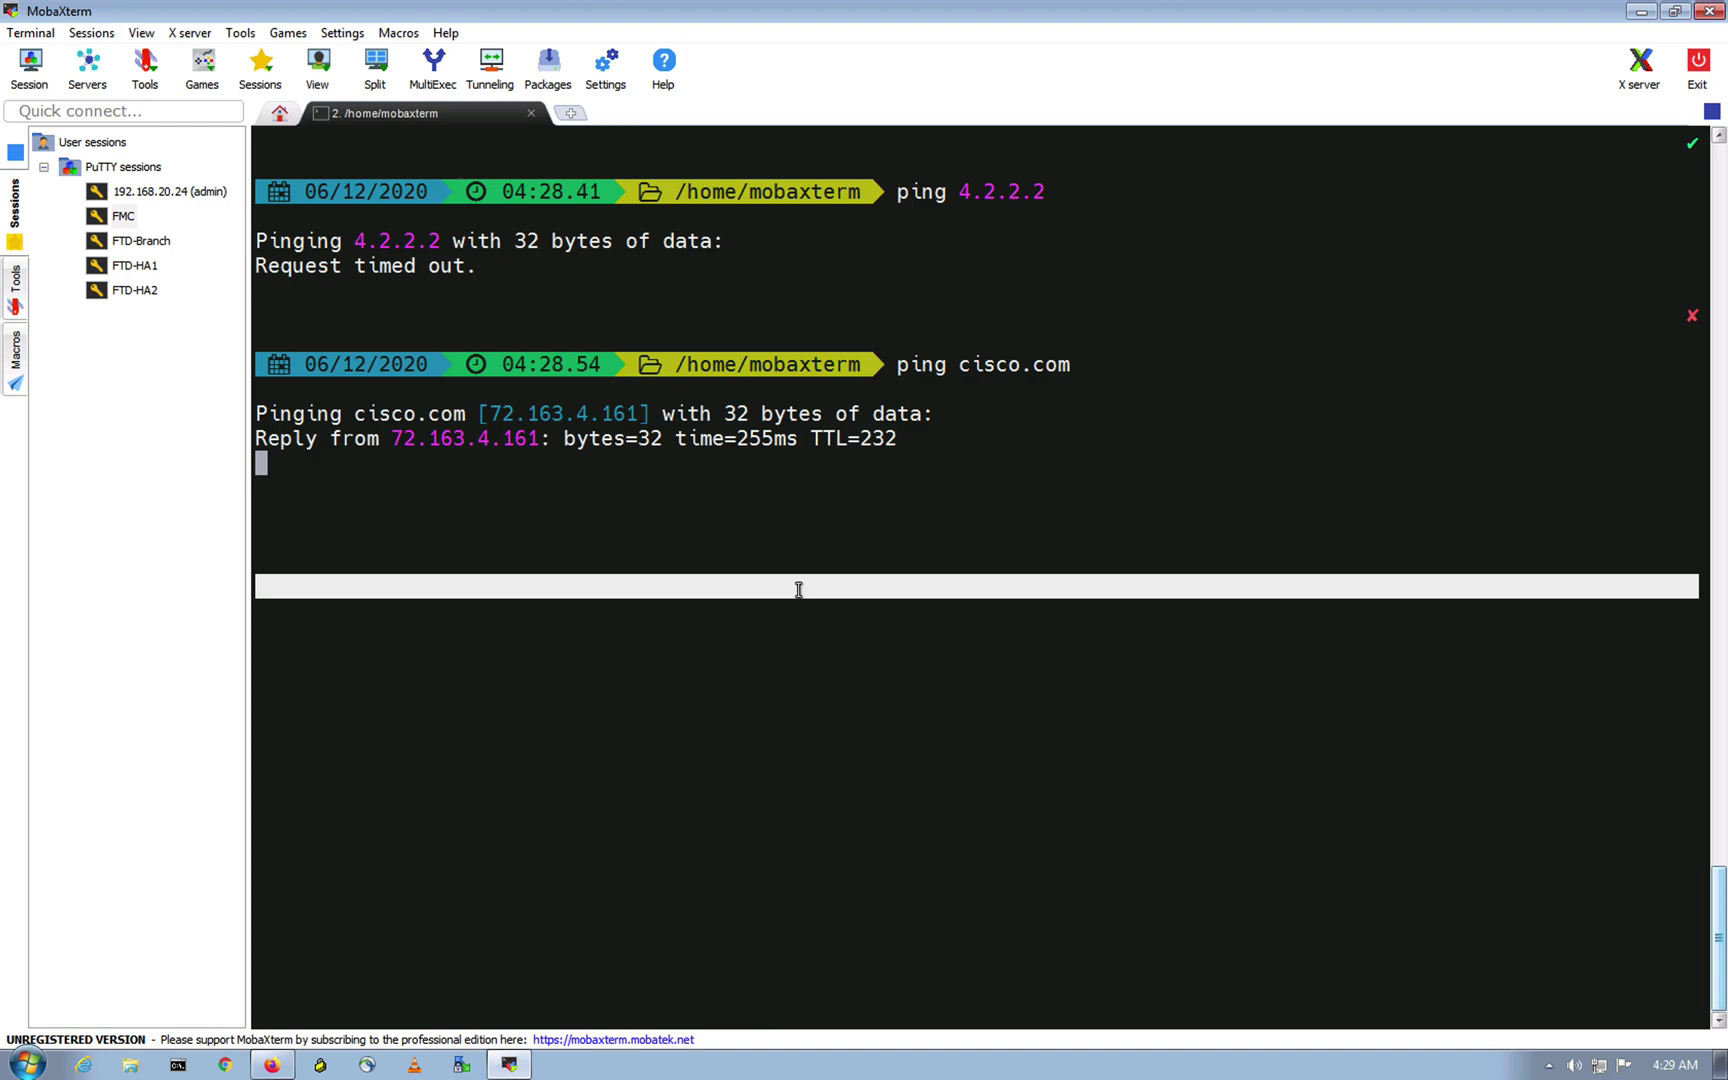
key(ctrl+c)
click(918, 744)
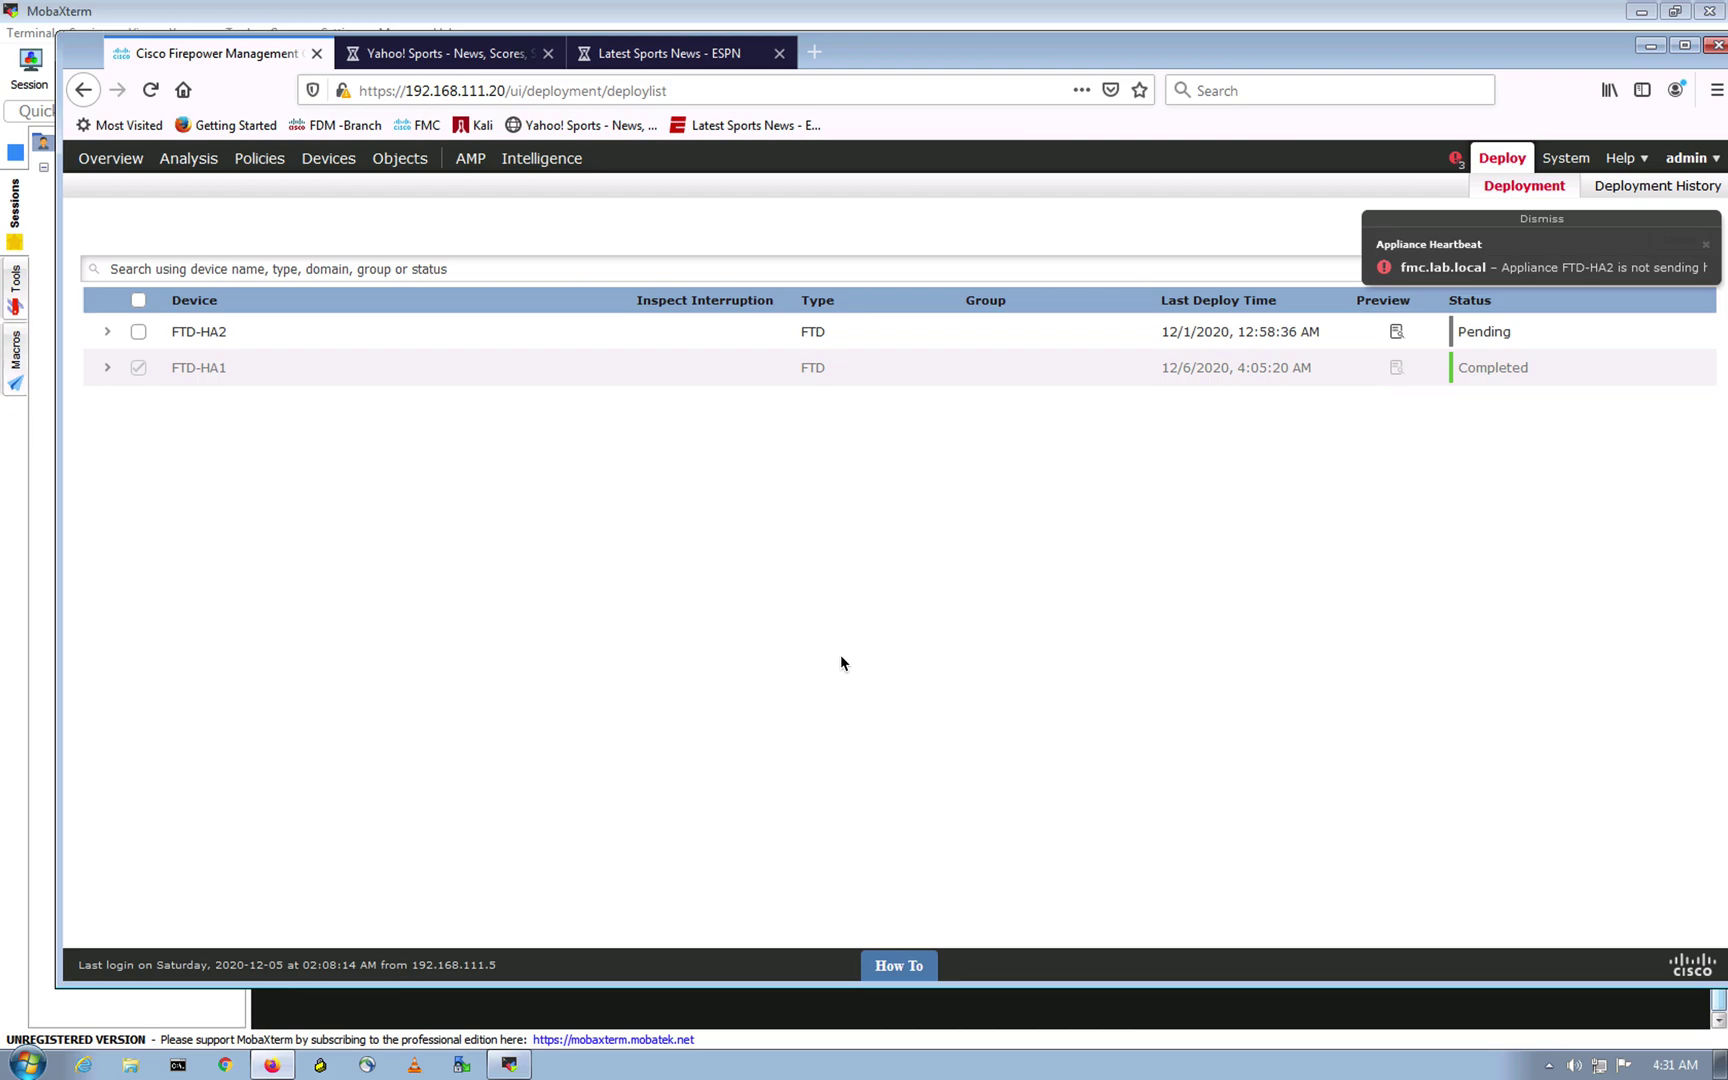
Step: Confirm the Yahoo Sports and ESPN news pages load, then dismiss the FMC heartbeat alert
click(407, 60)
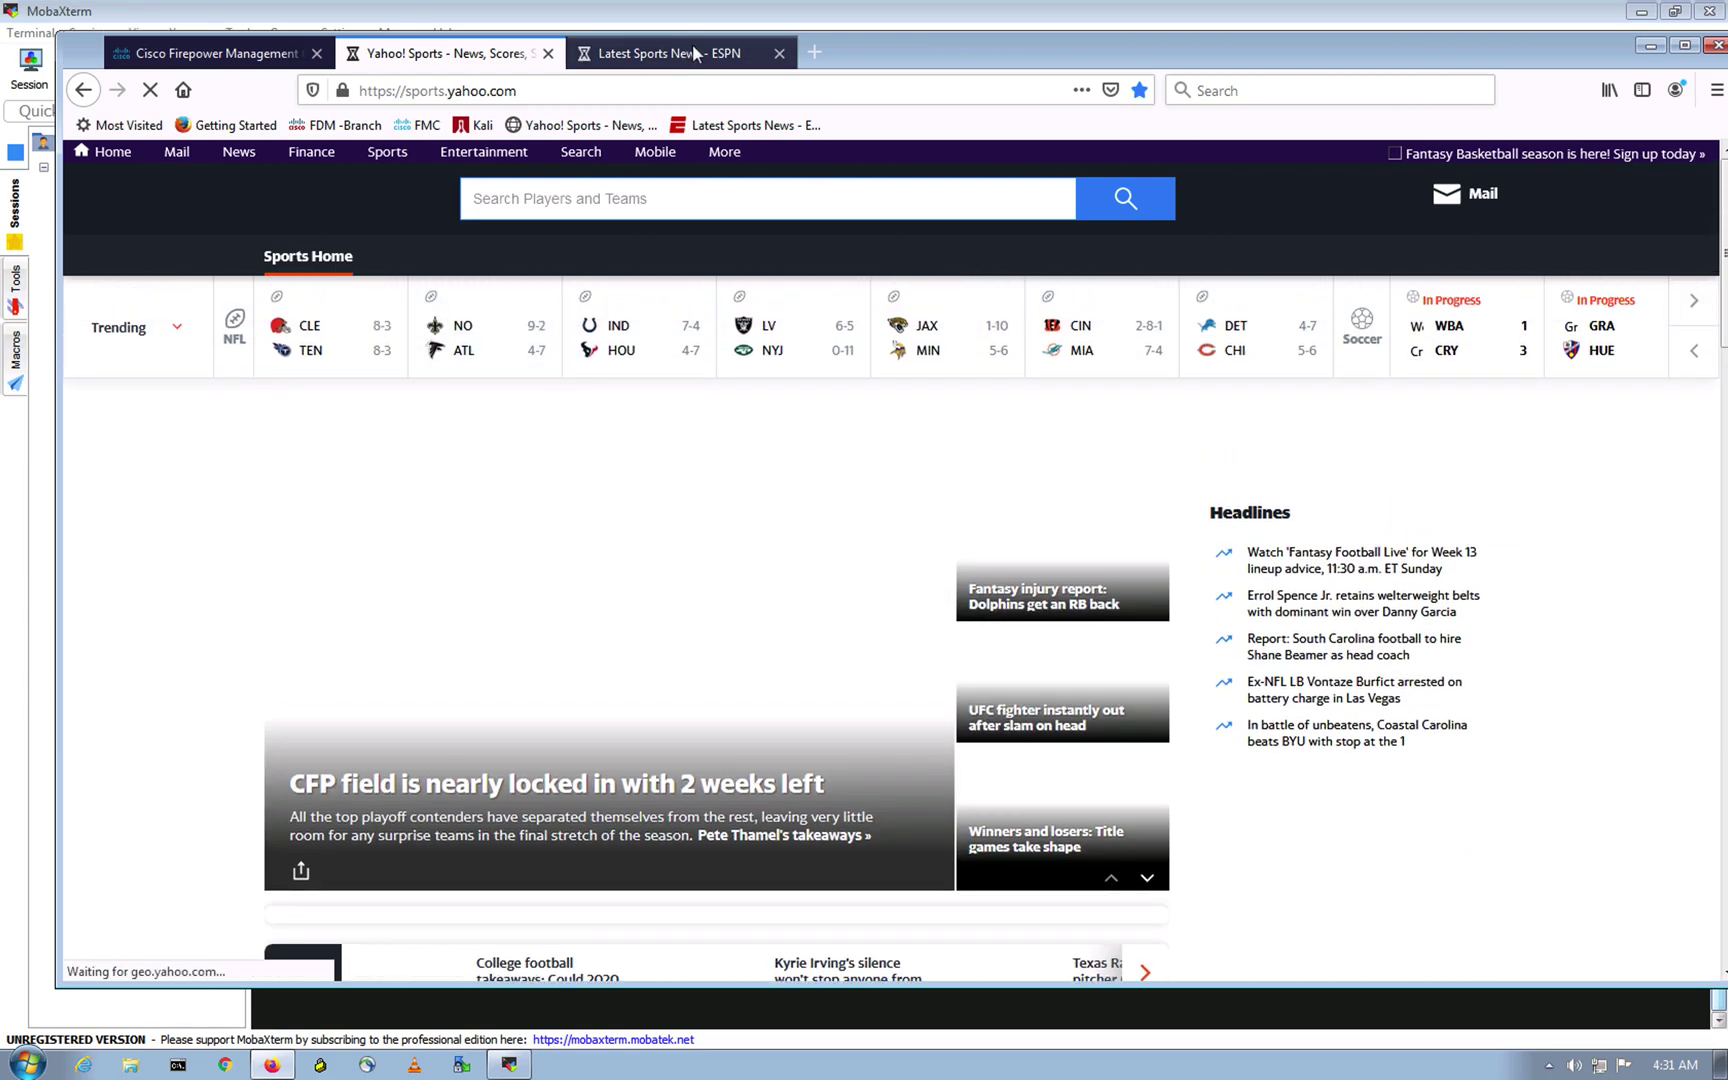
click(660, 53)
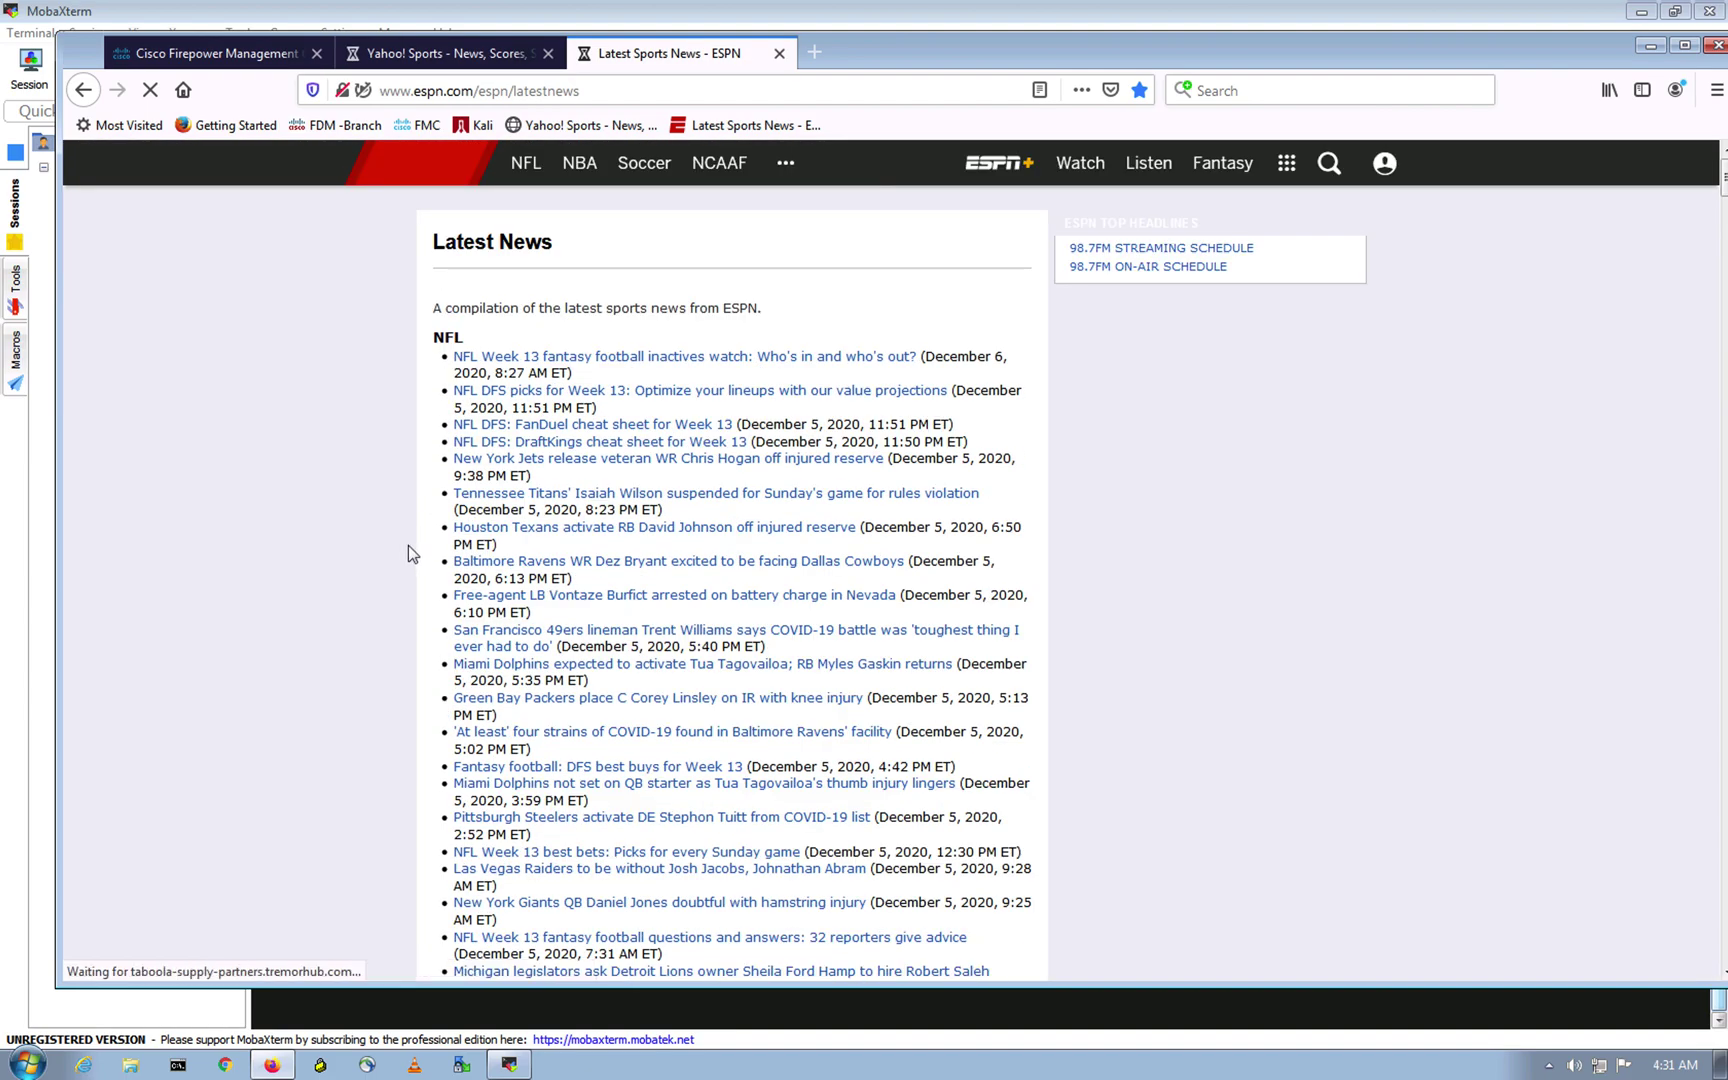
scroll(290, 616, down, 20)
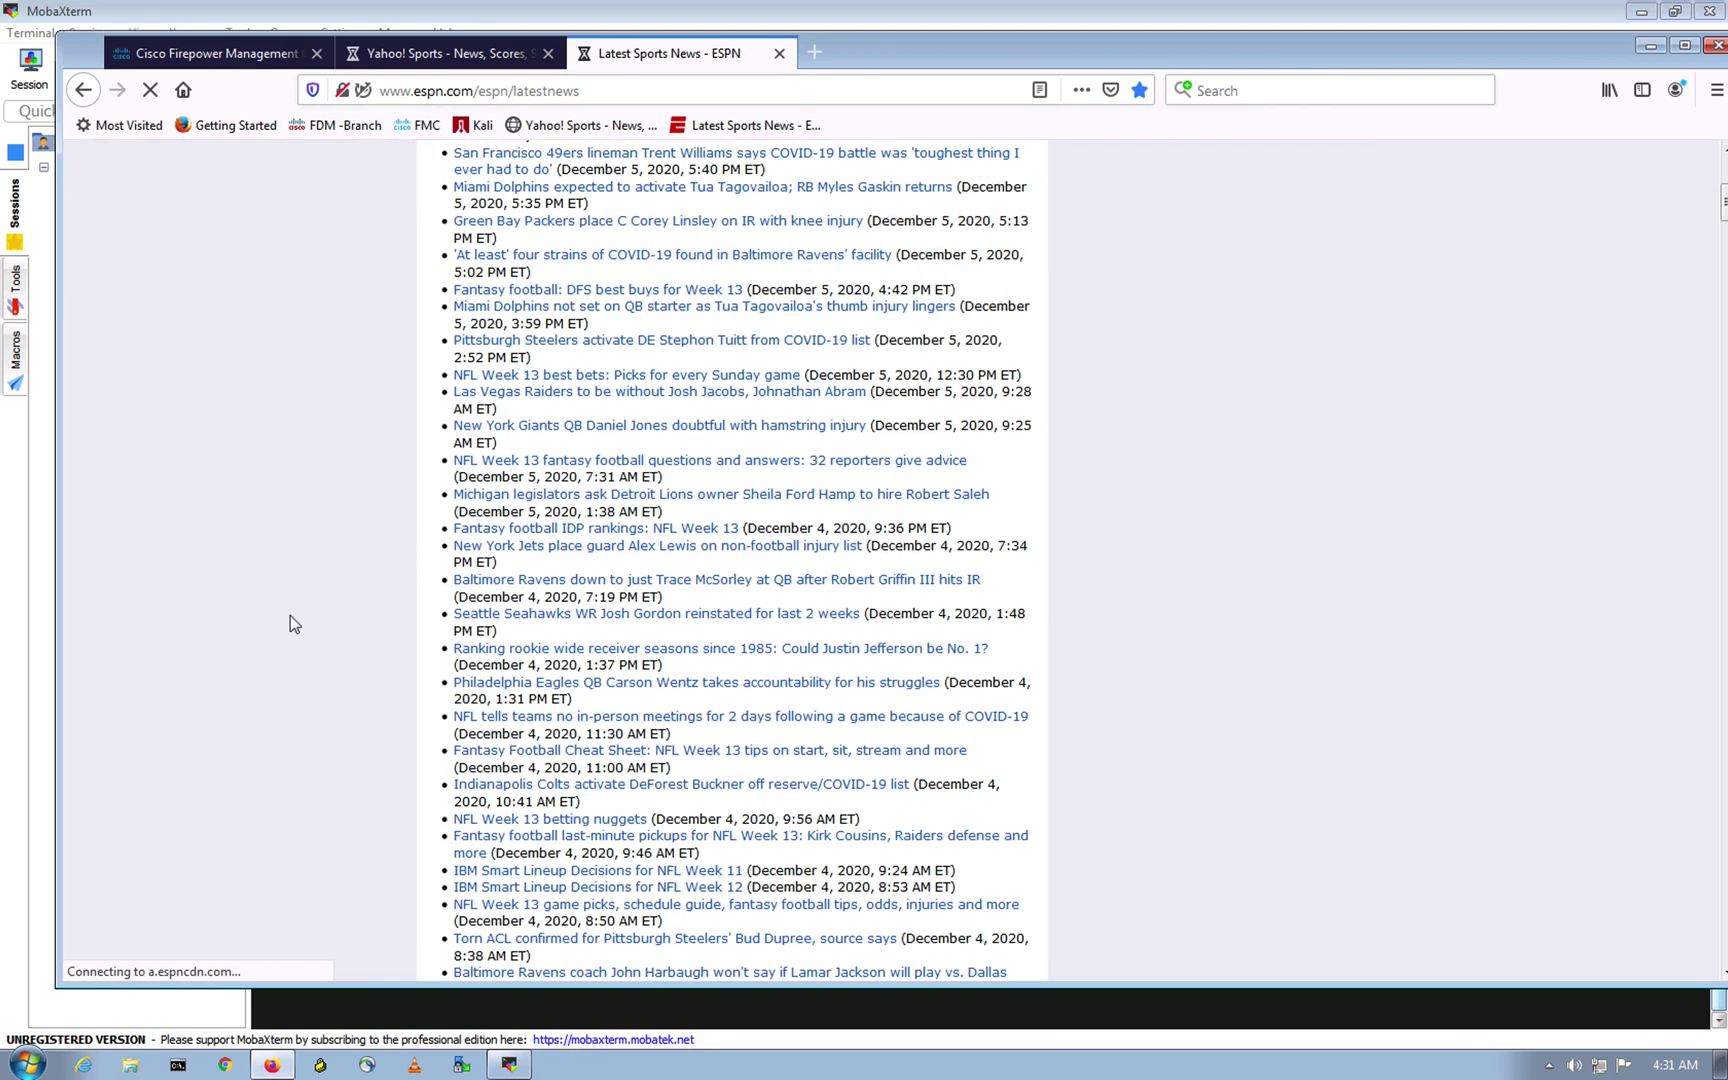
scroll(290, 616, down, 5)
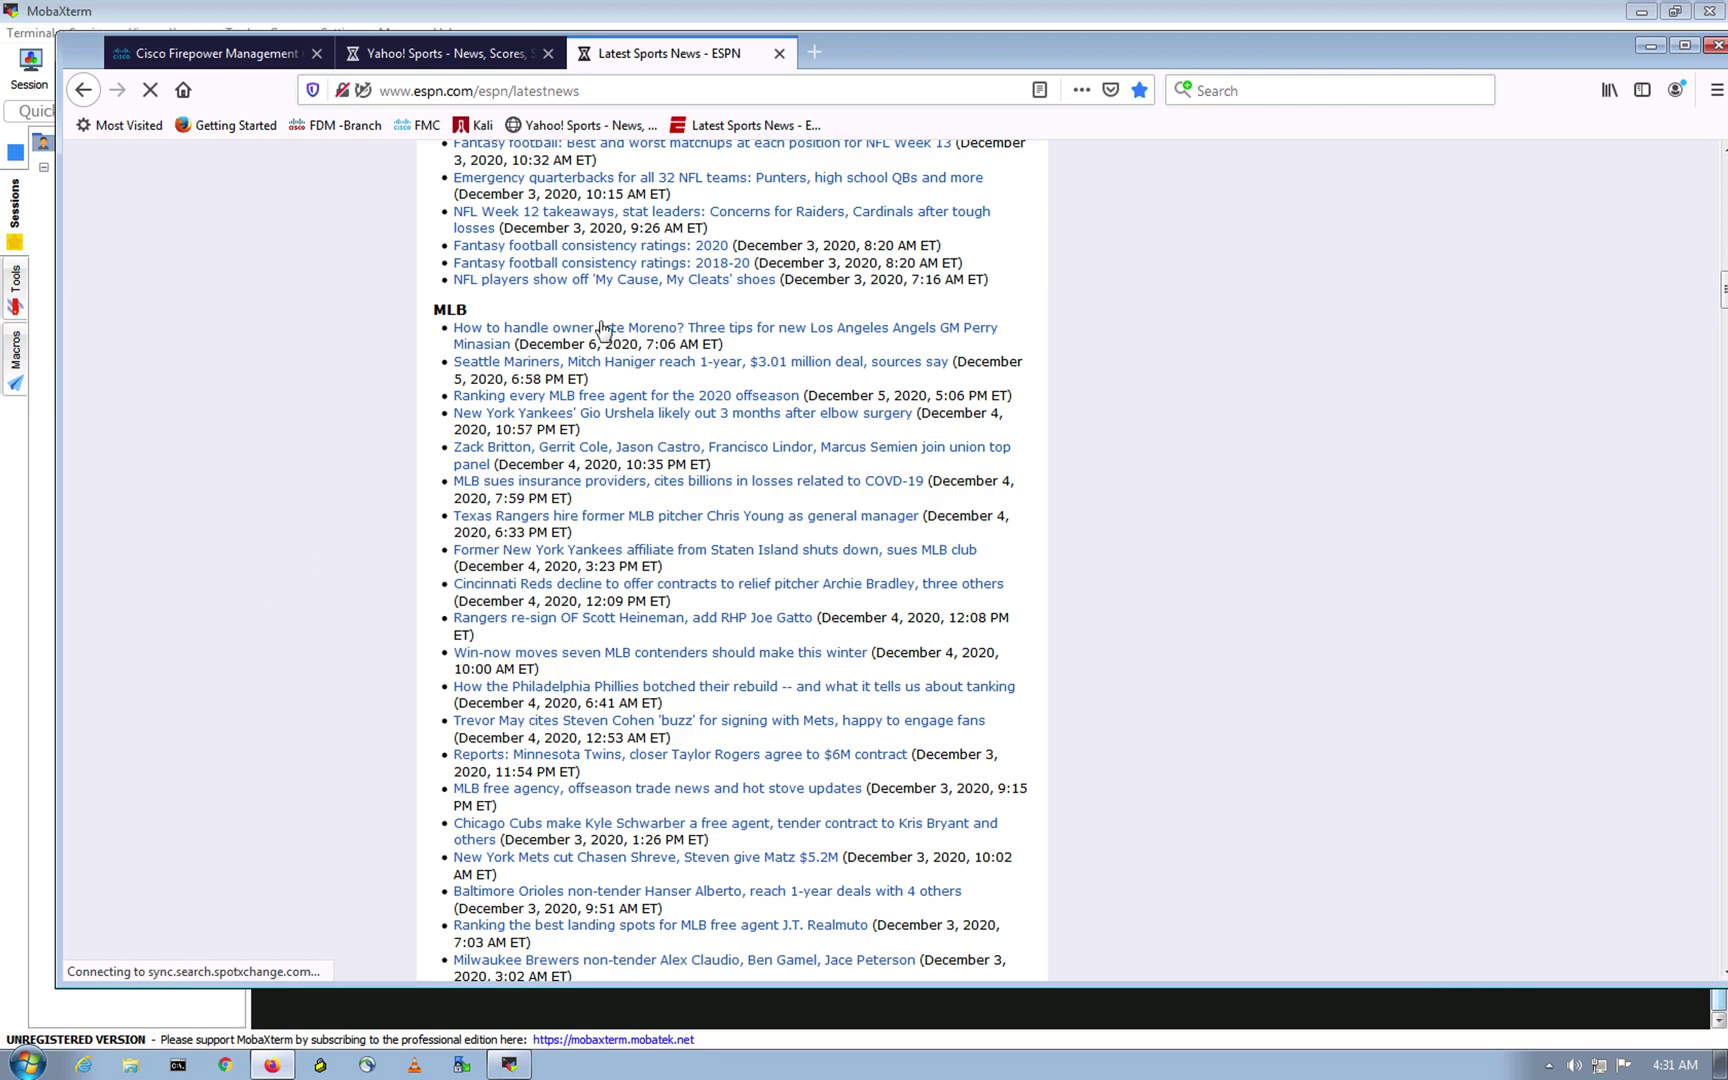
click(451, 63)
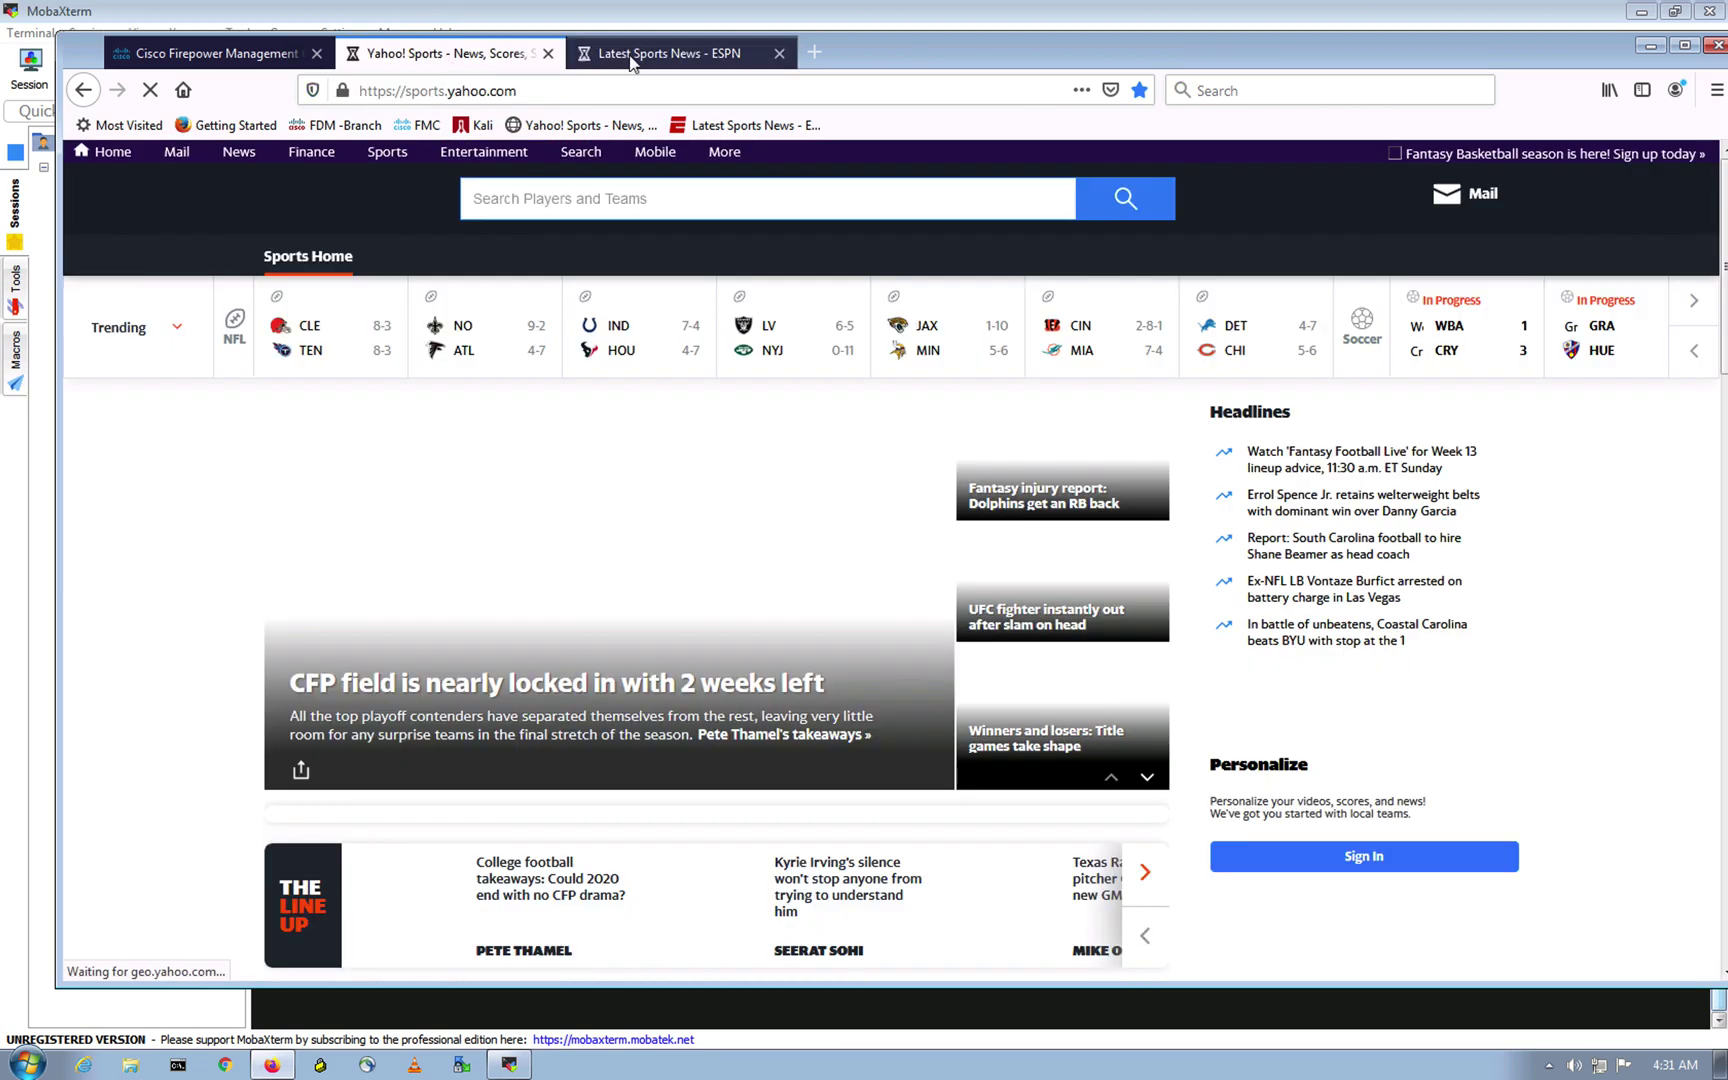
key(ctrl+Tab)
key(ctrl+Tab)
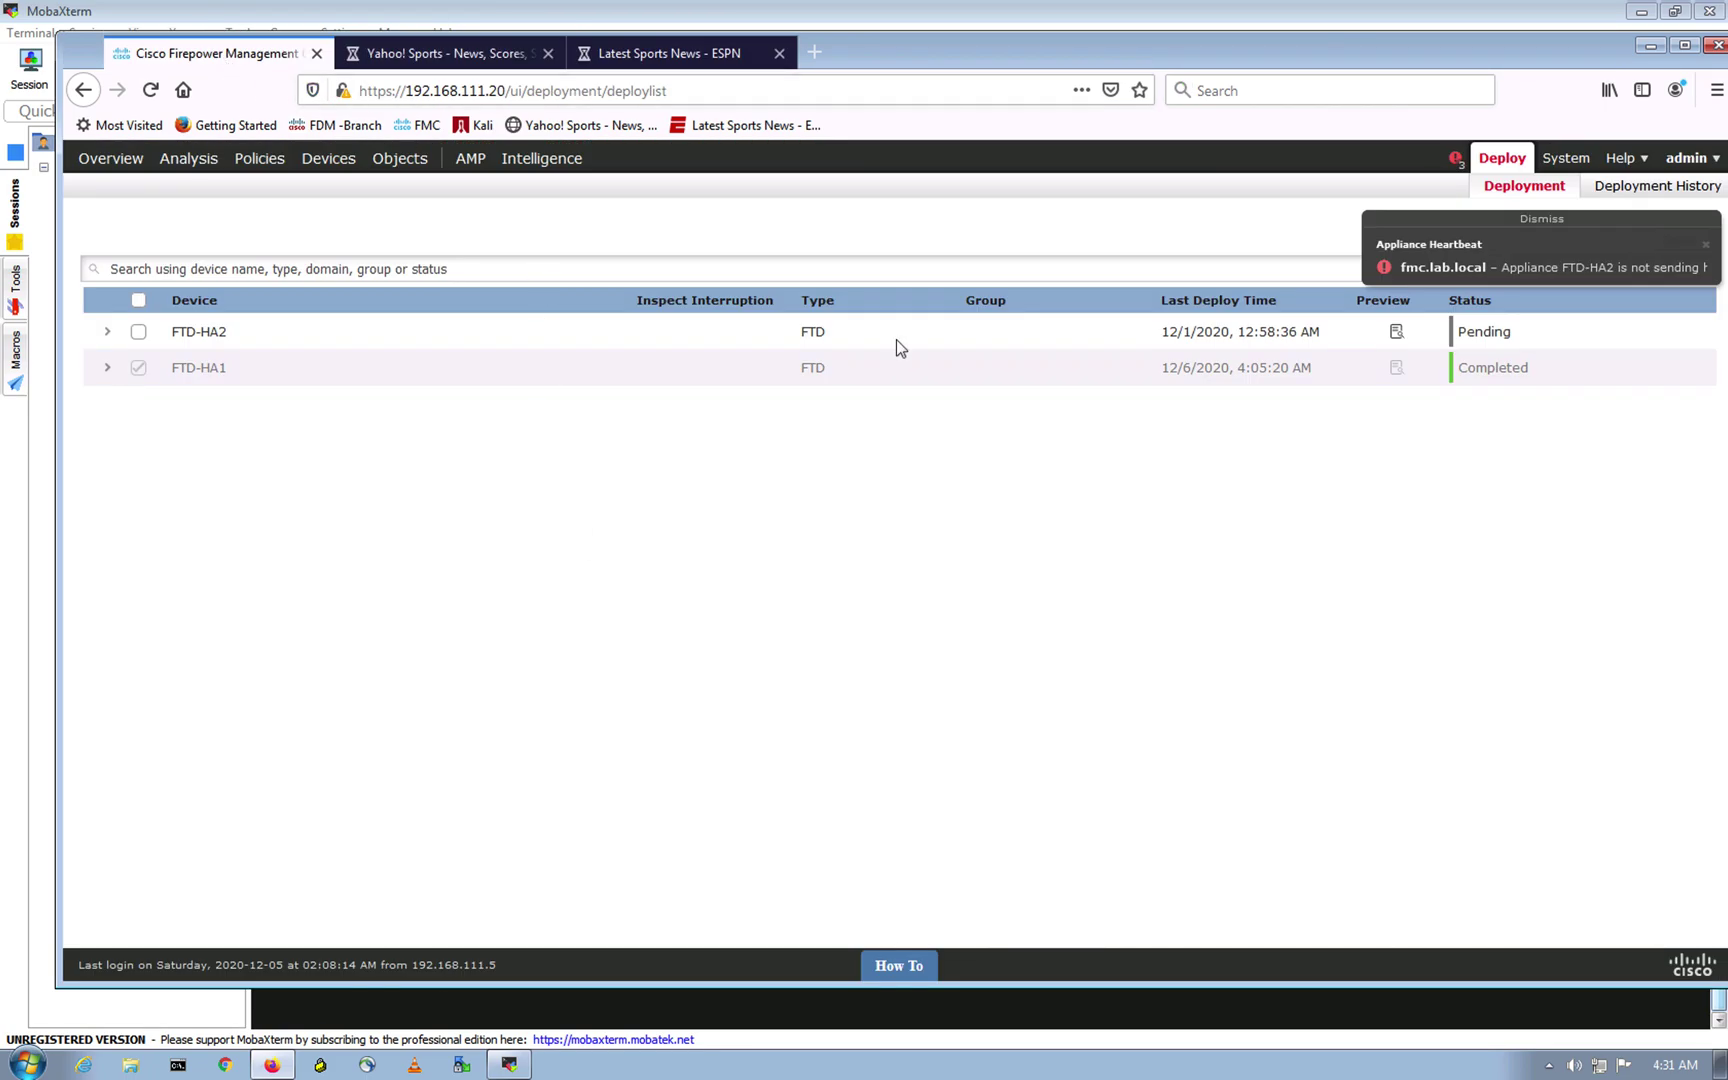
click(1526, 222)
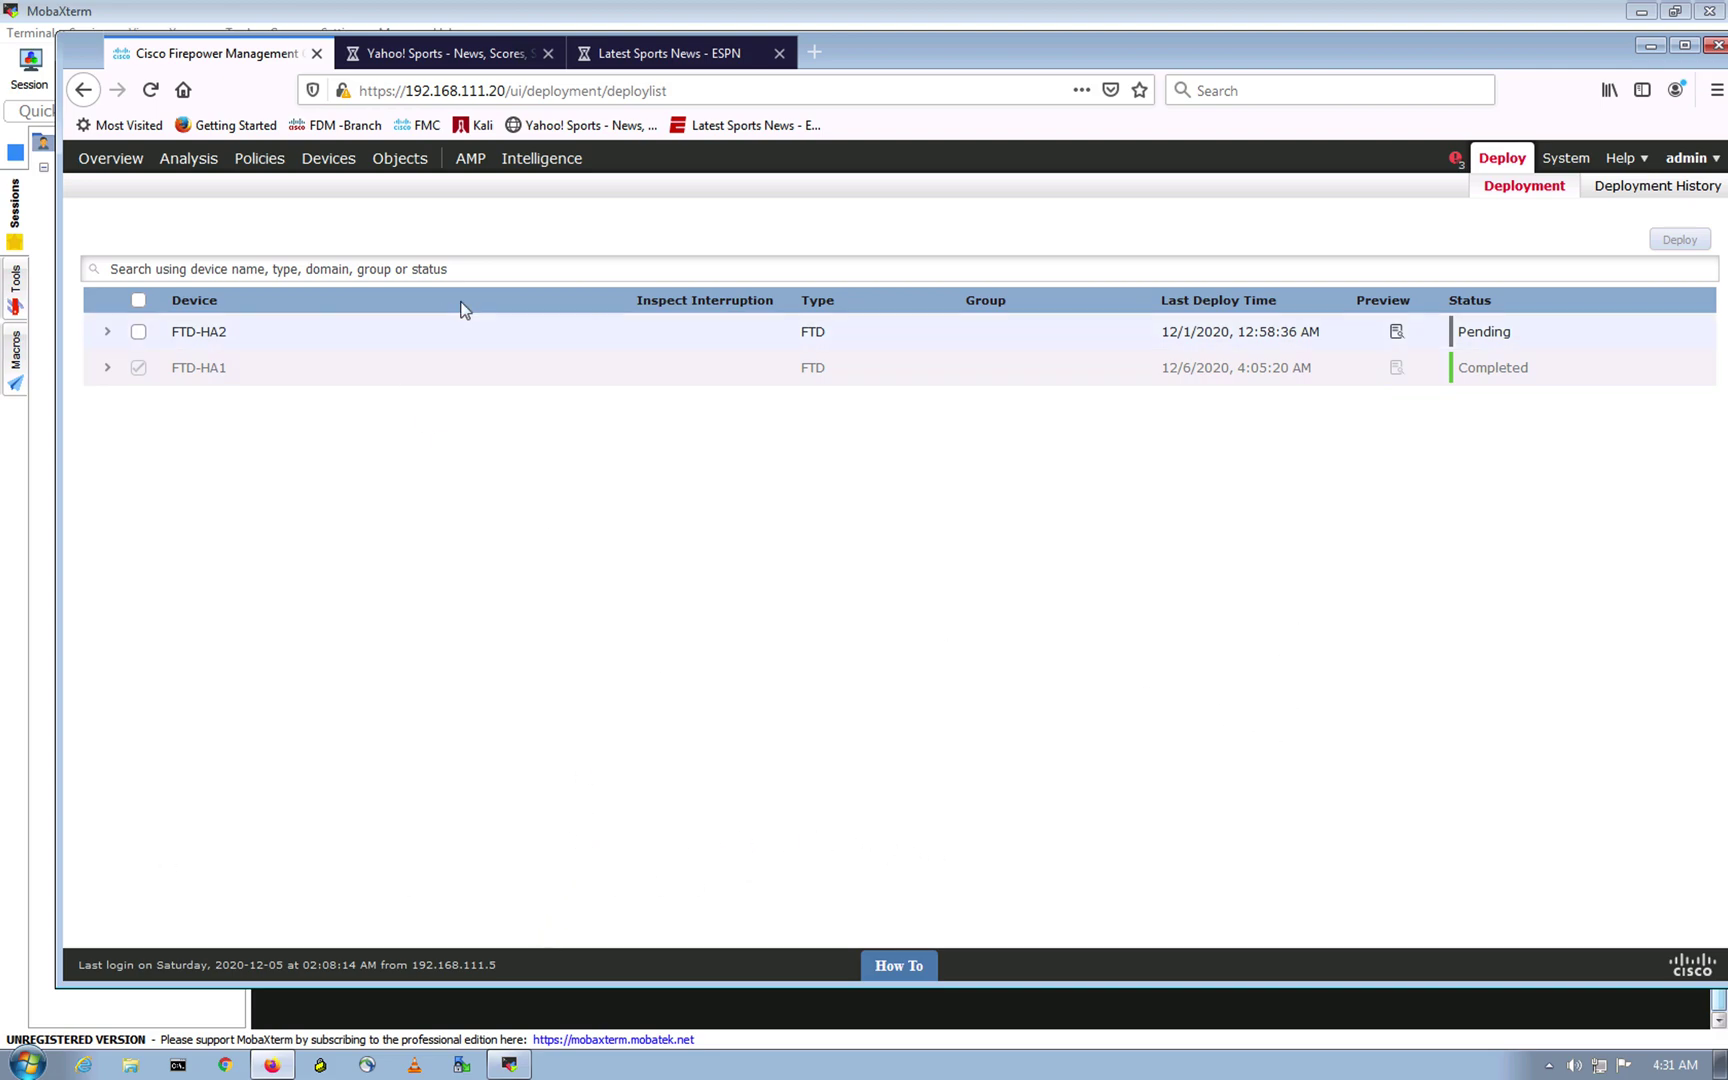
Step: Open FTD-Initial-Policy for editing from the Access Control policy list
mouse_move(143, 190)
click(262, 160)
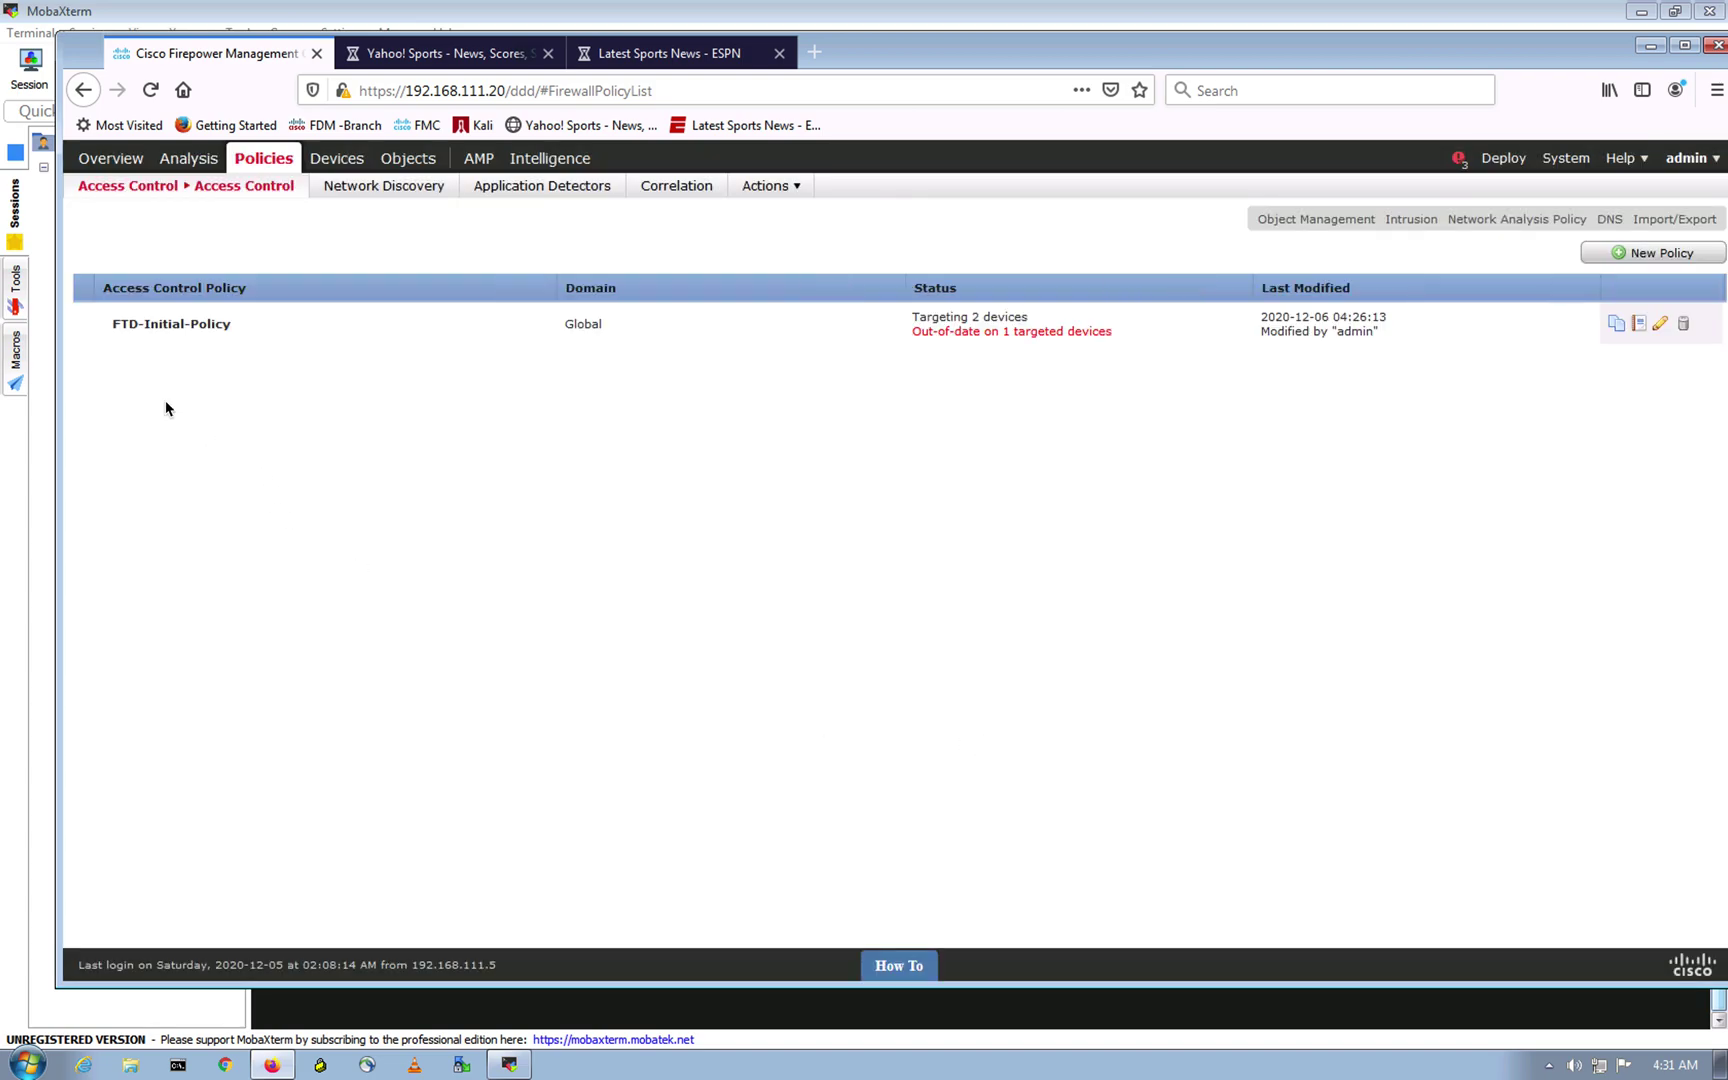
click(197, 333)
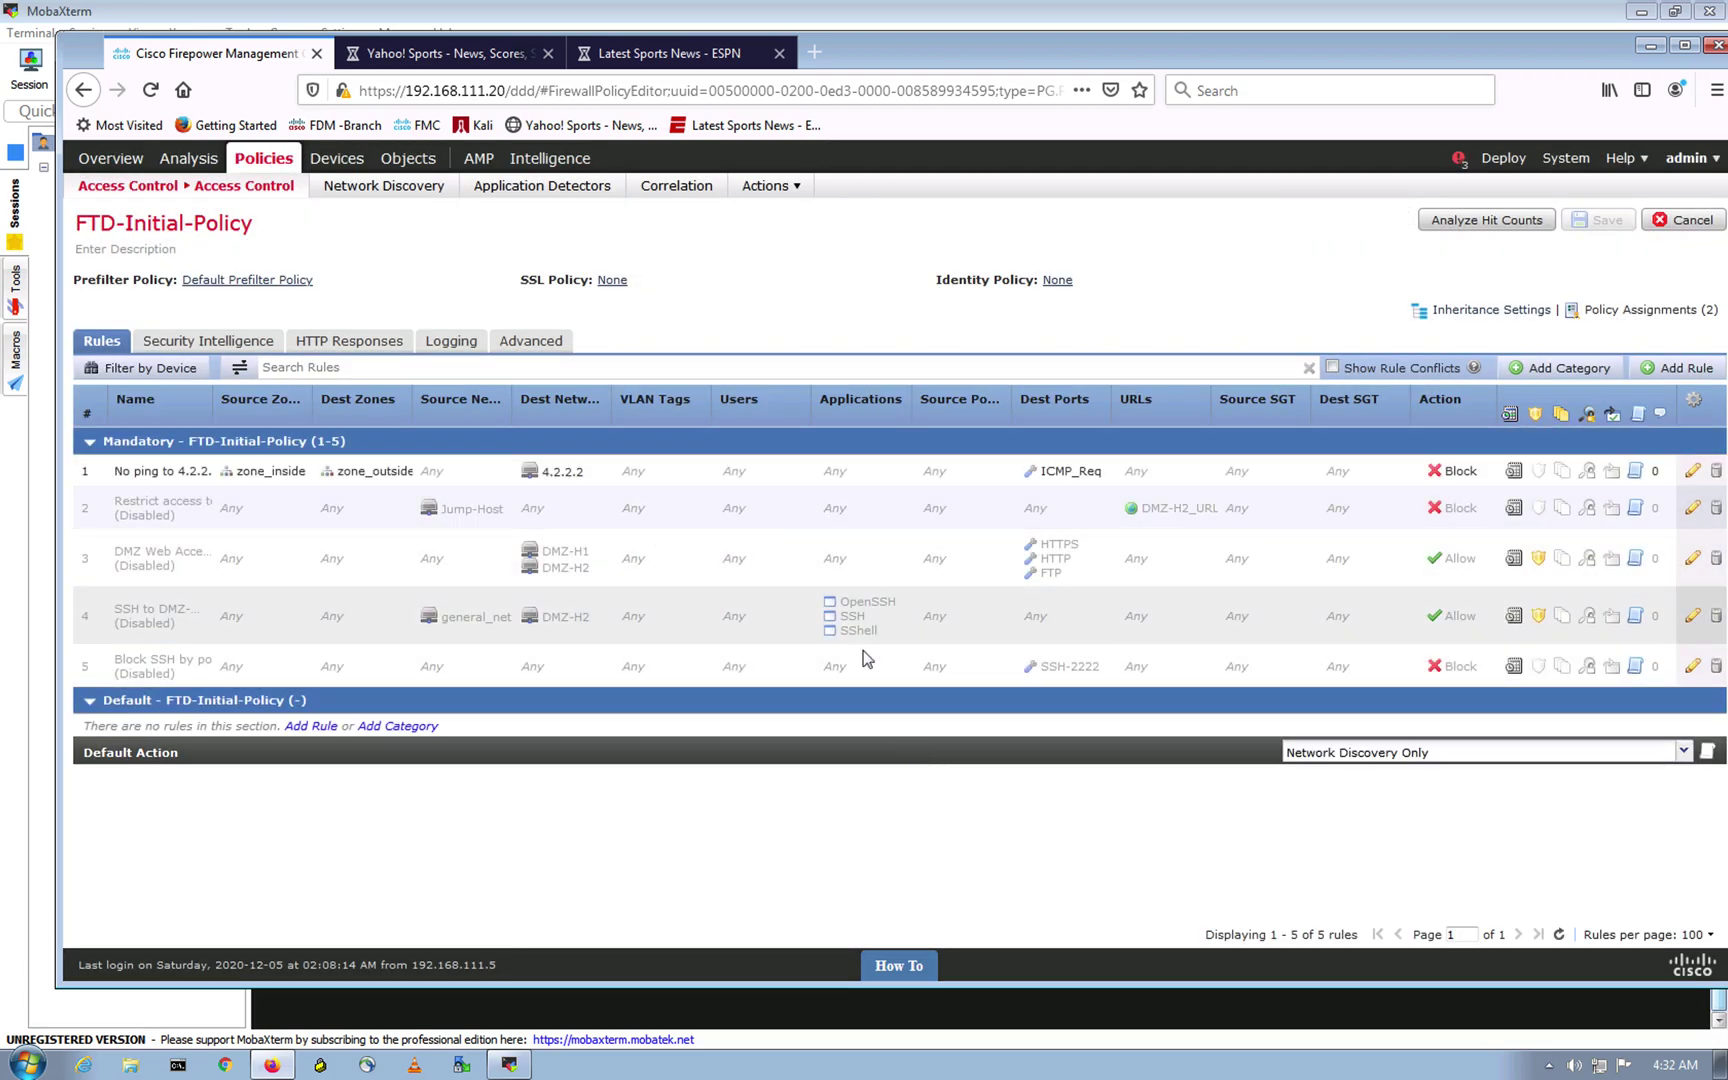
Step: Add a new rule named No Sports, inserted below rule 1
click(1655, 369)
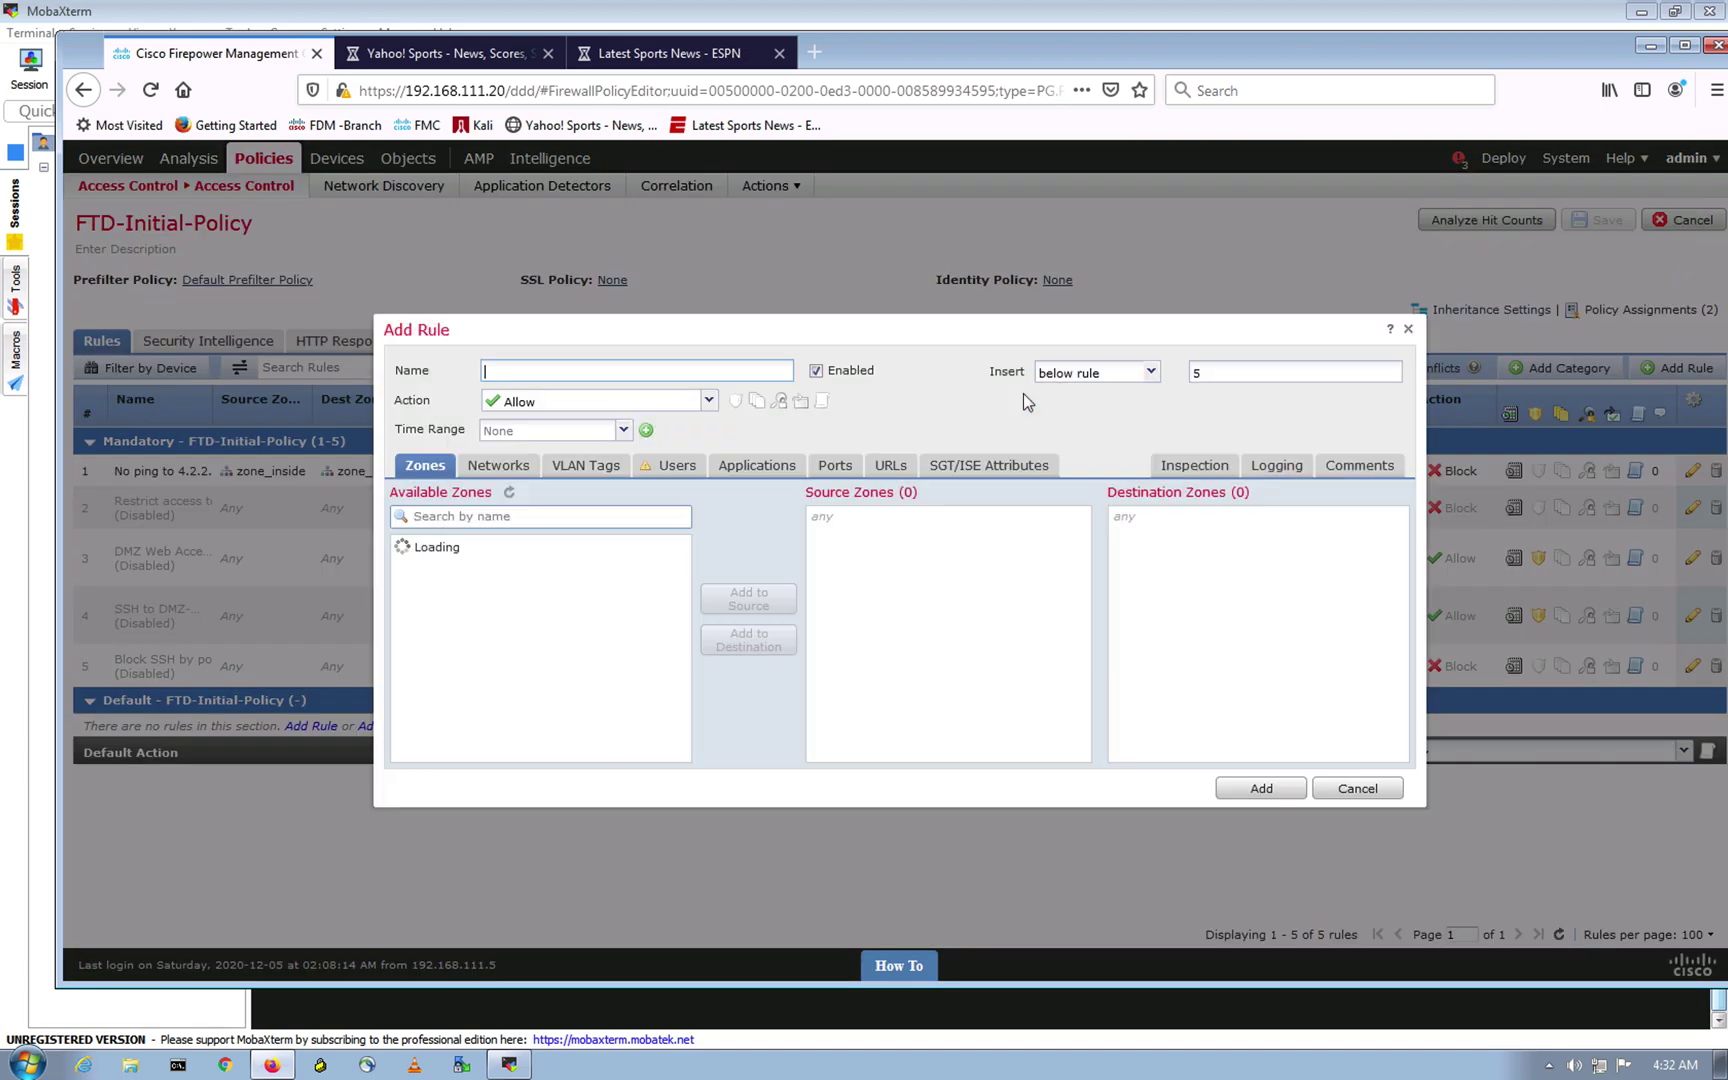
click(1150, 374)
click(1240, 371)
drag(1241, 371, 1104, 365)
text(1)
click(550, 367)
text(No Sports)
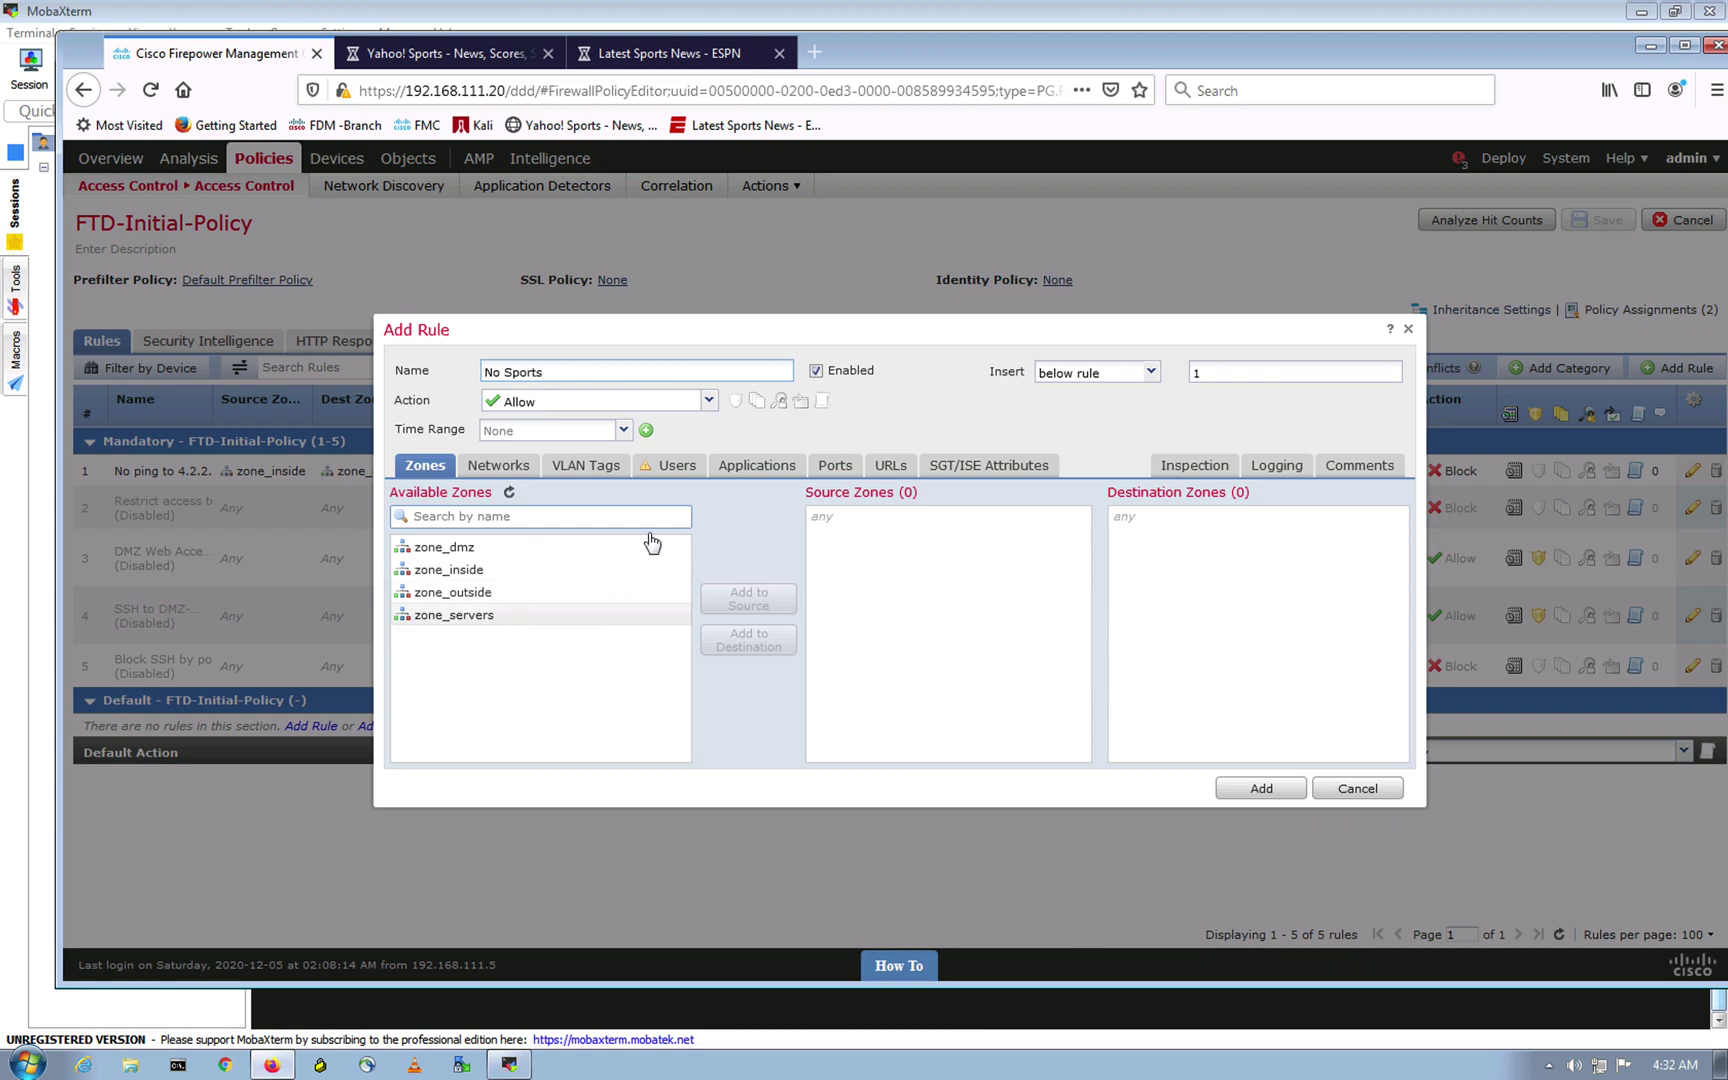
Step: Set the action to Block with reset, source zone_inside and destination zone_outside
click(709, 400)
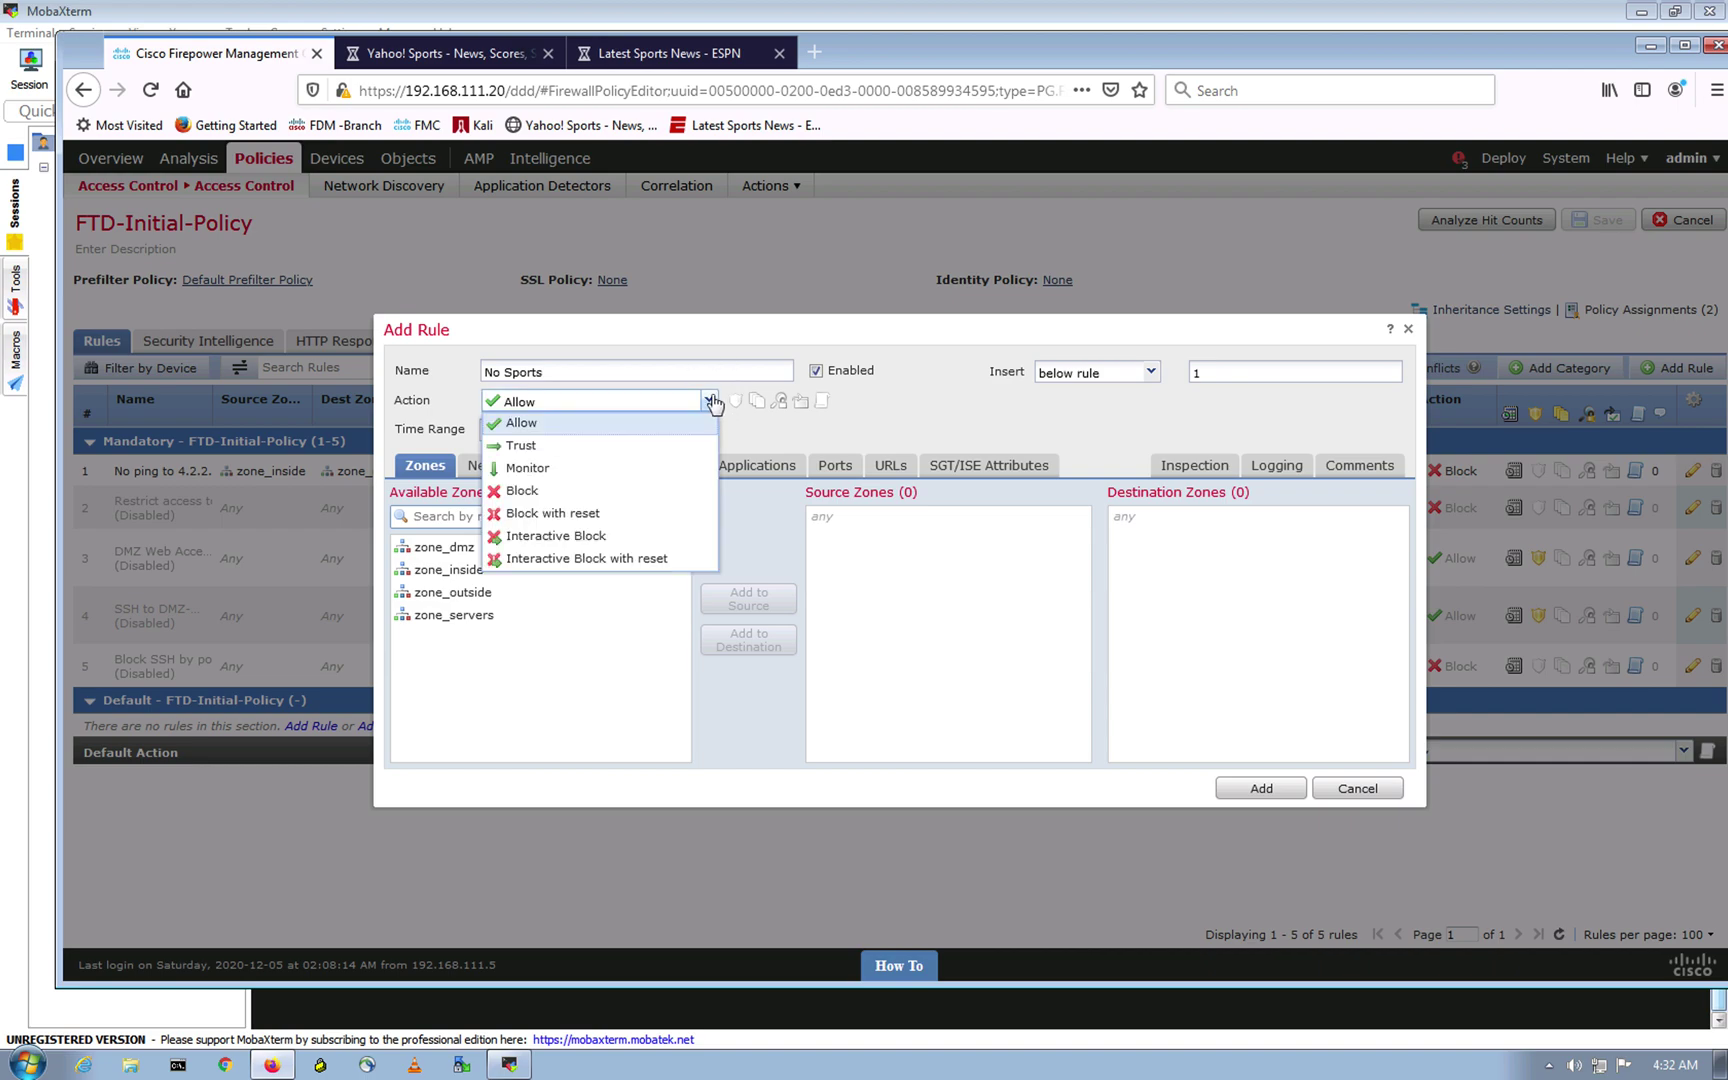
click(537, 513)
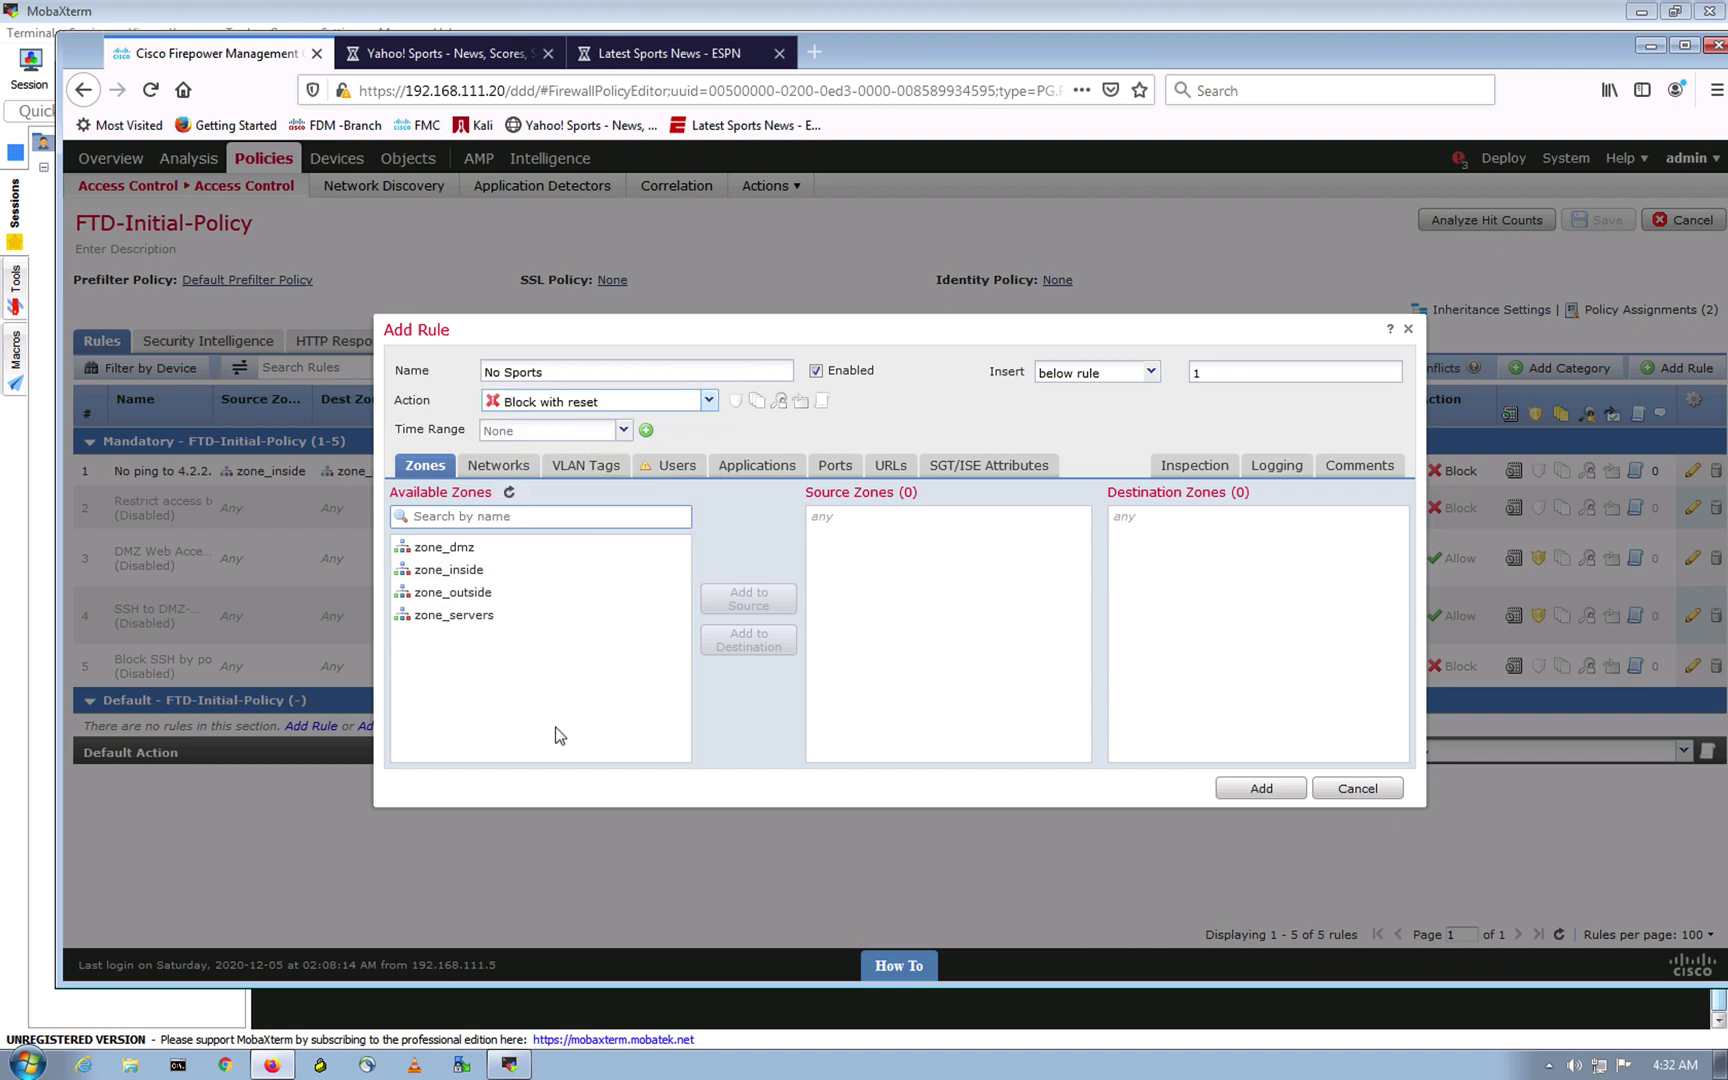
click(712, 402)
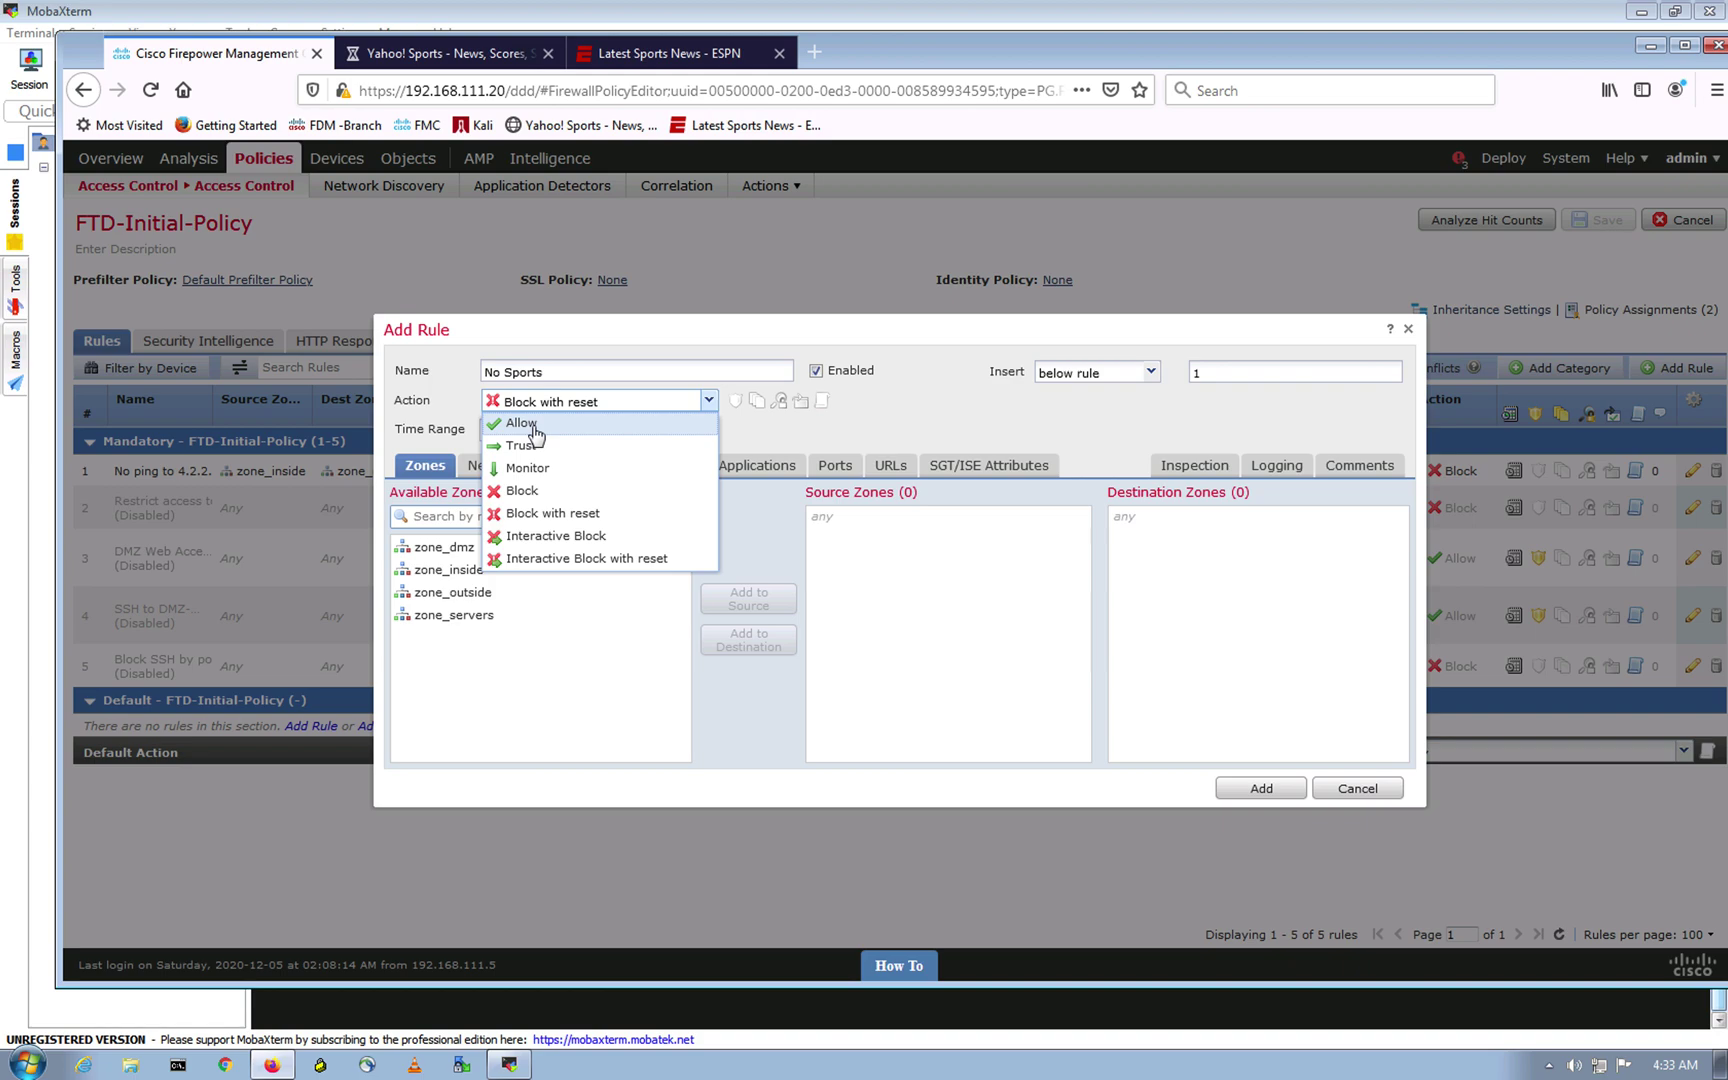
click(532, 512)
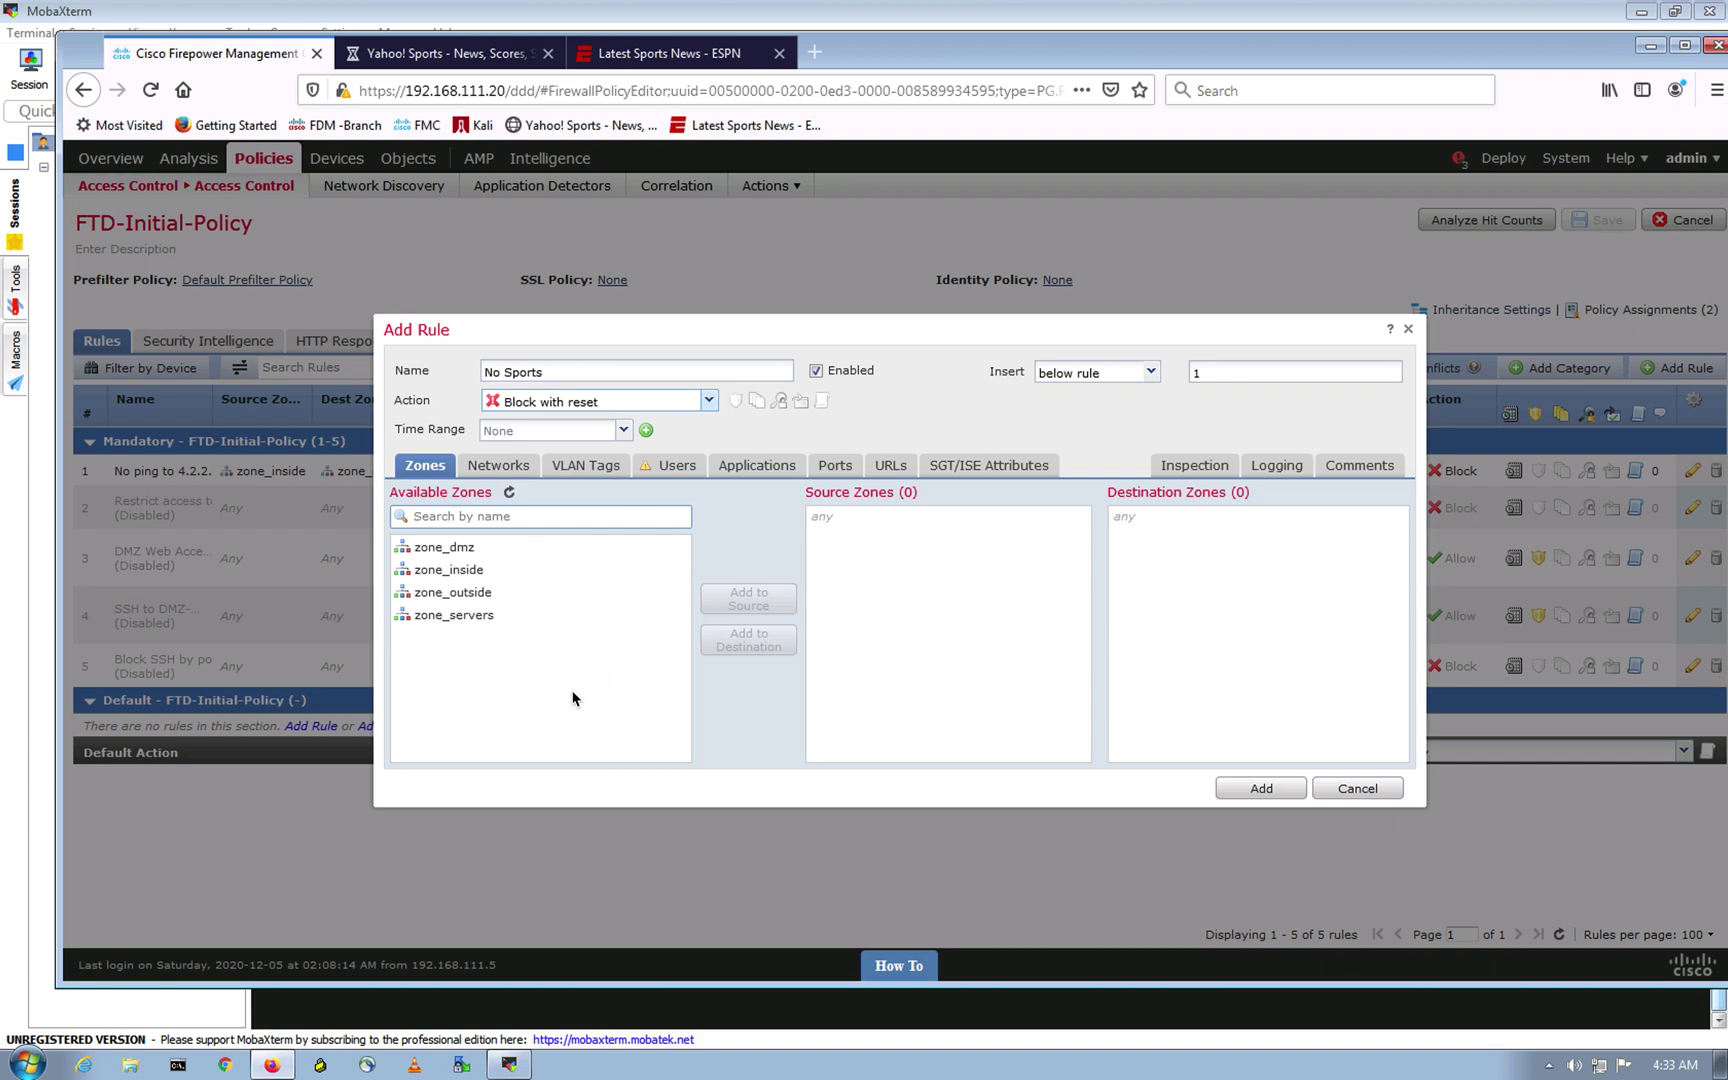
click(446, 569)
click(750, 599)
click(452, 592)
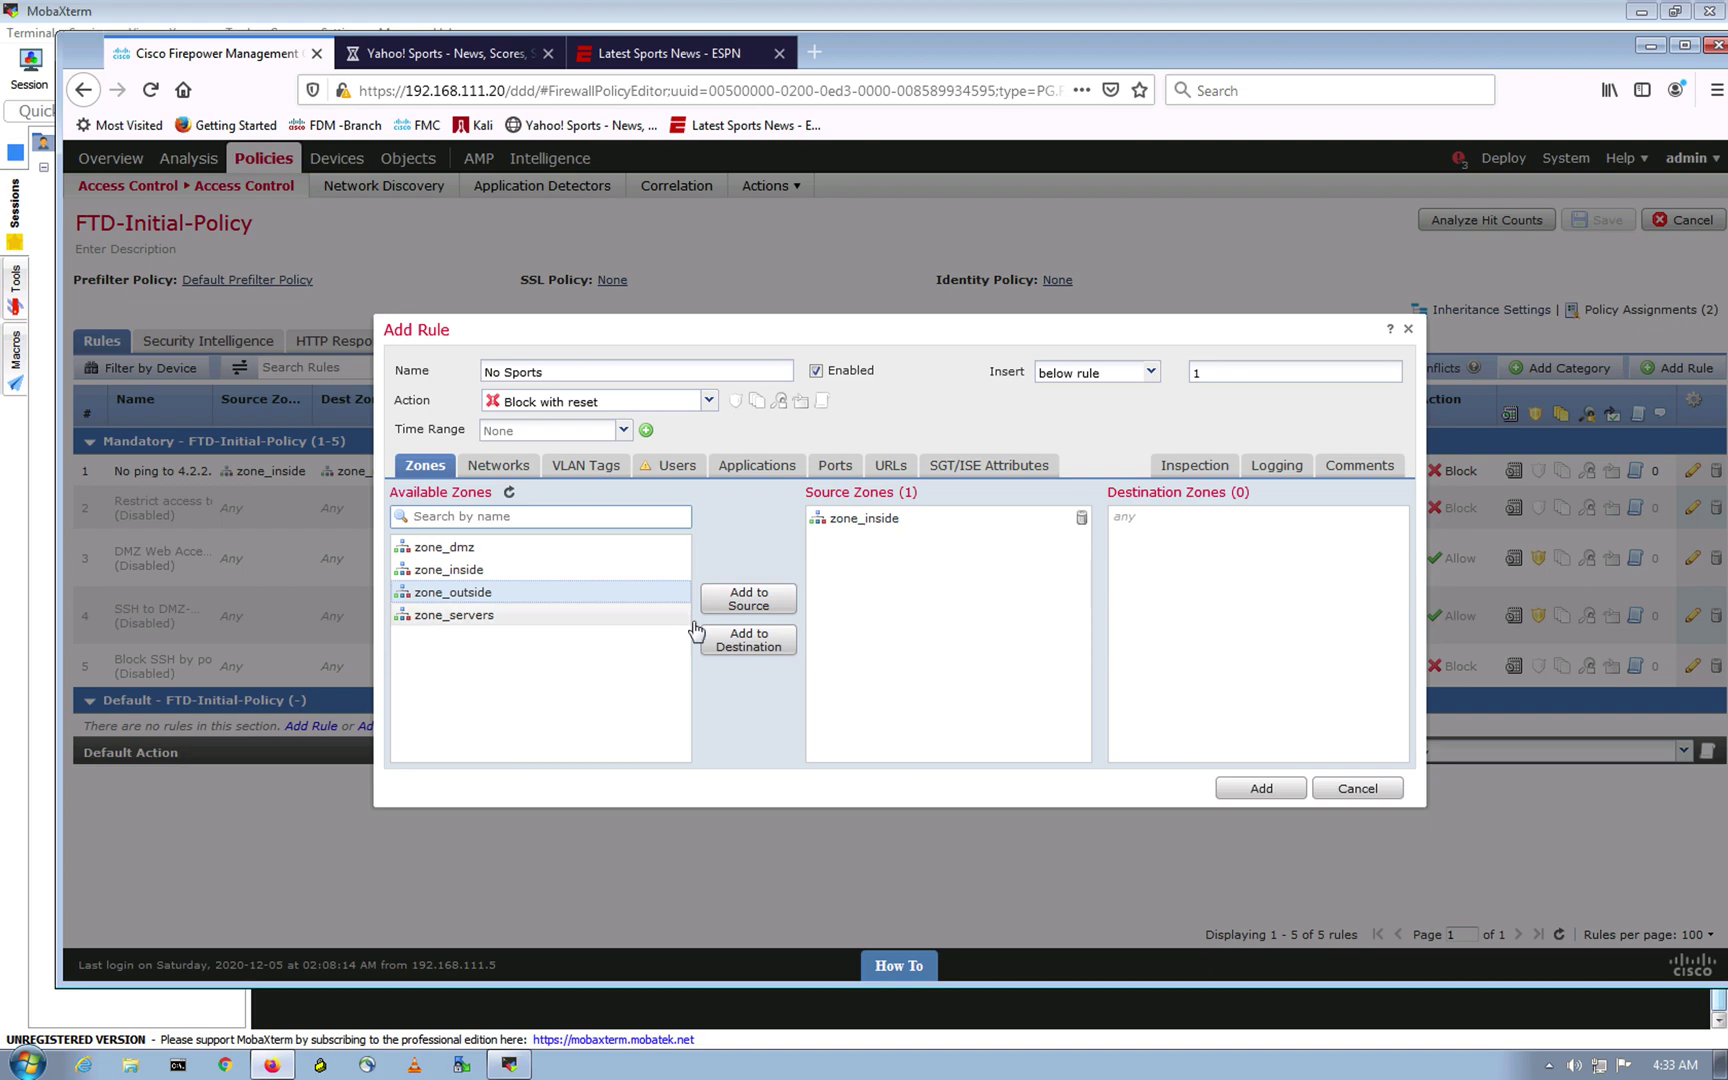
click(749, 640)
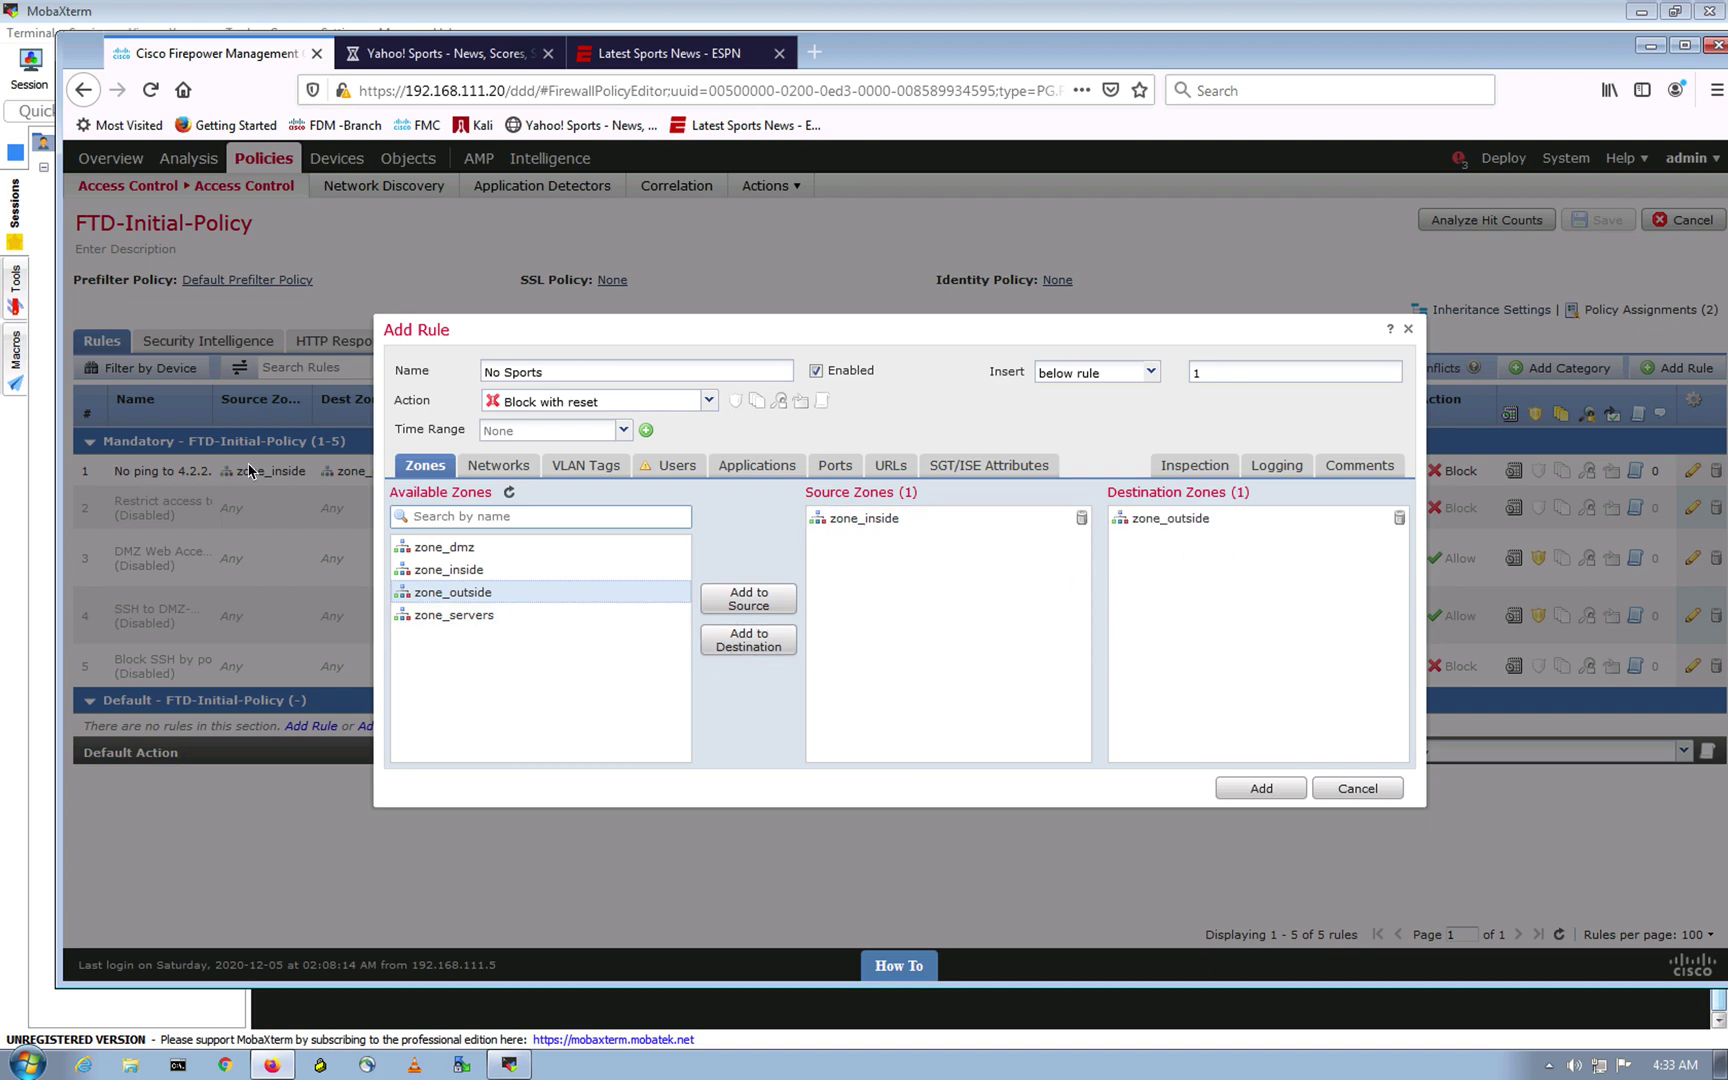
Step: Add general_net as the rule's source network
click(499, 467)
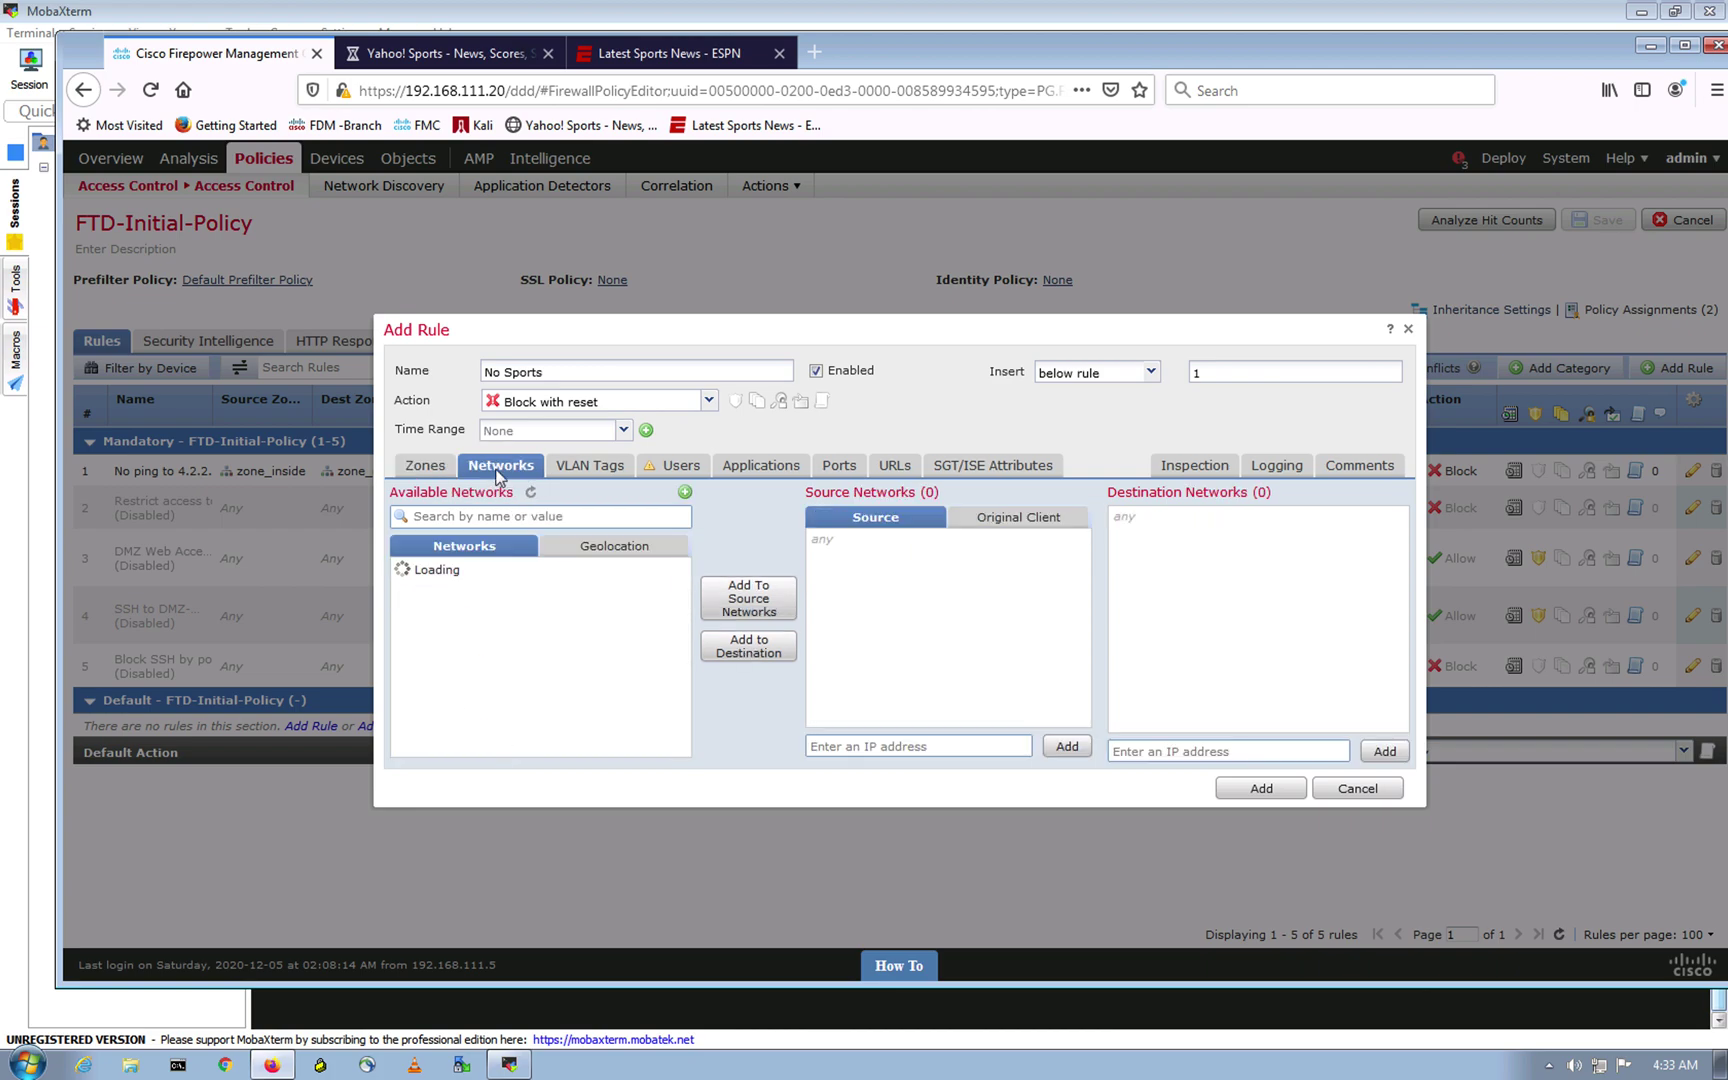
drag(684, 600, 679, 640)
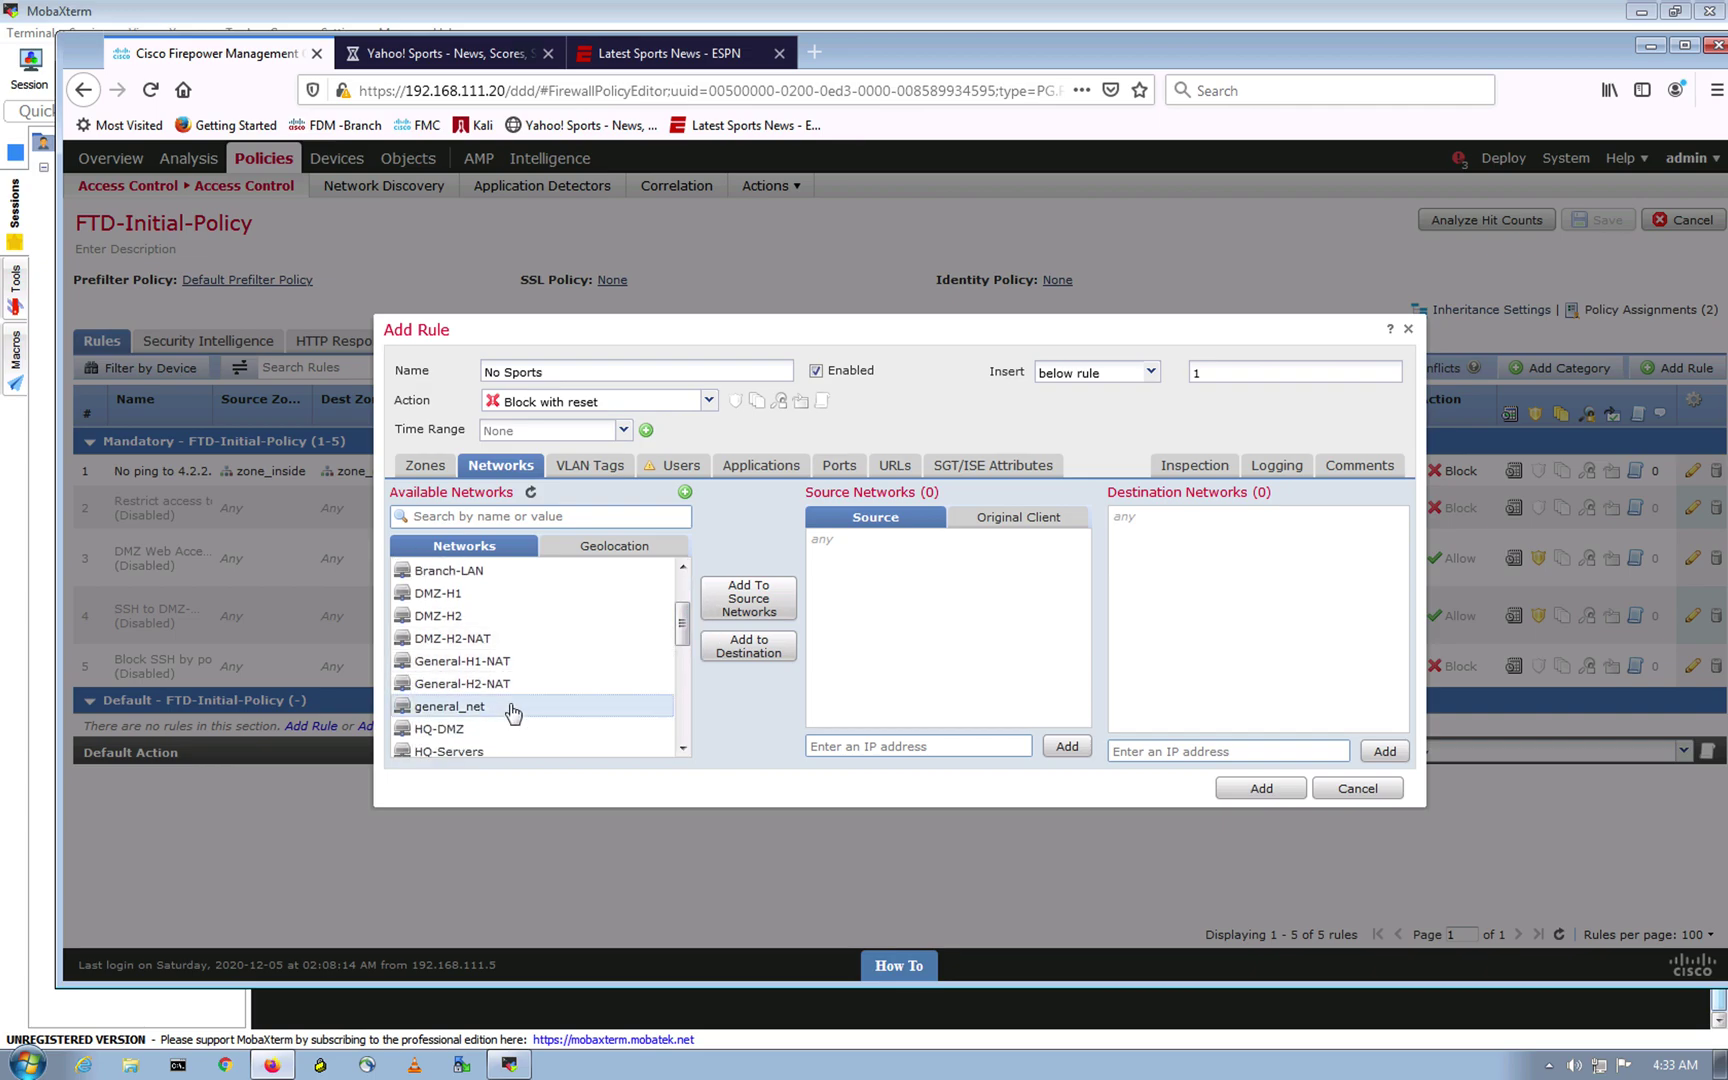
click(746, 606)
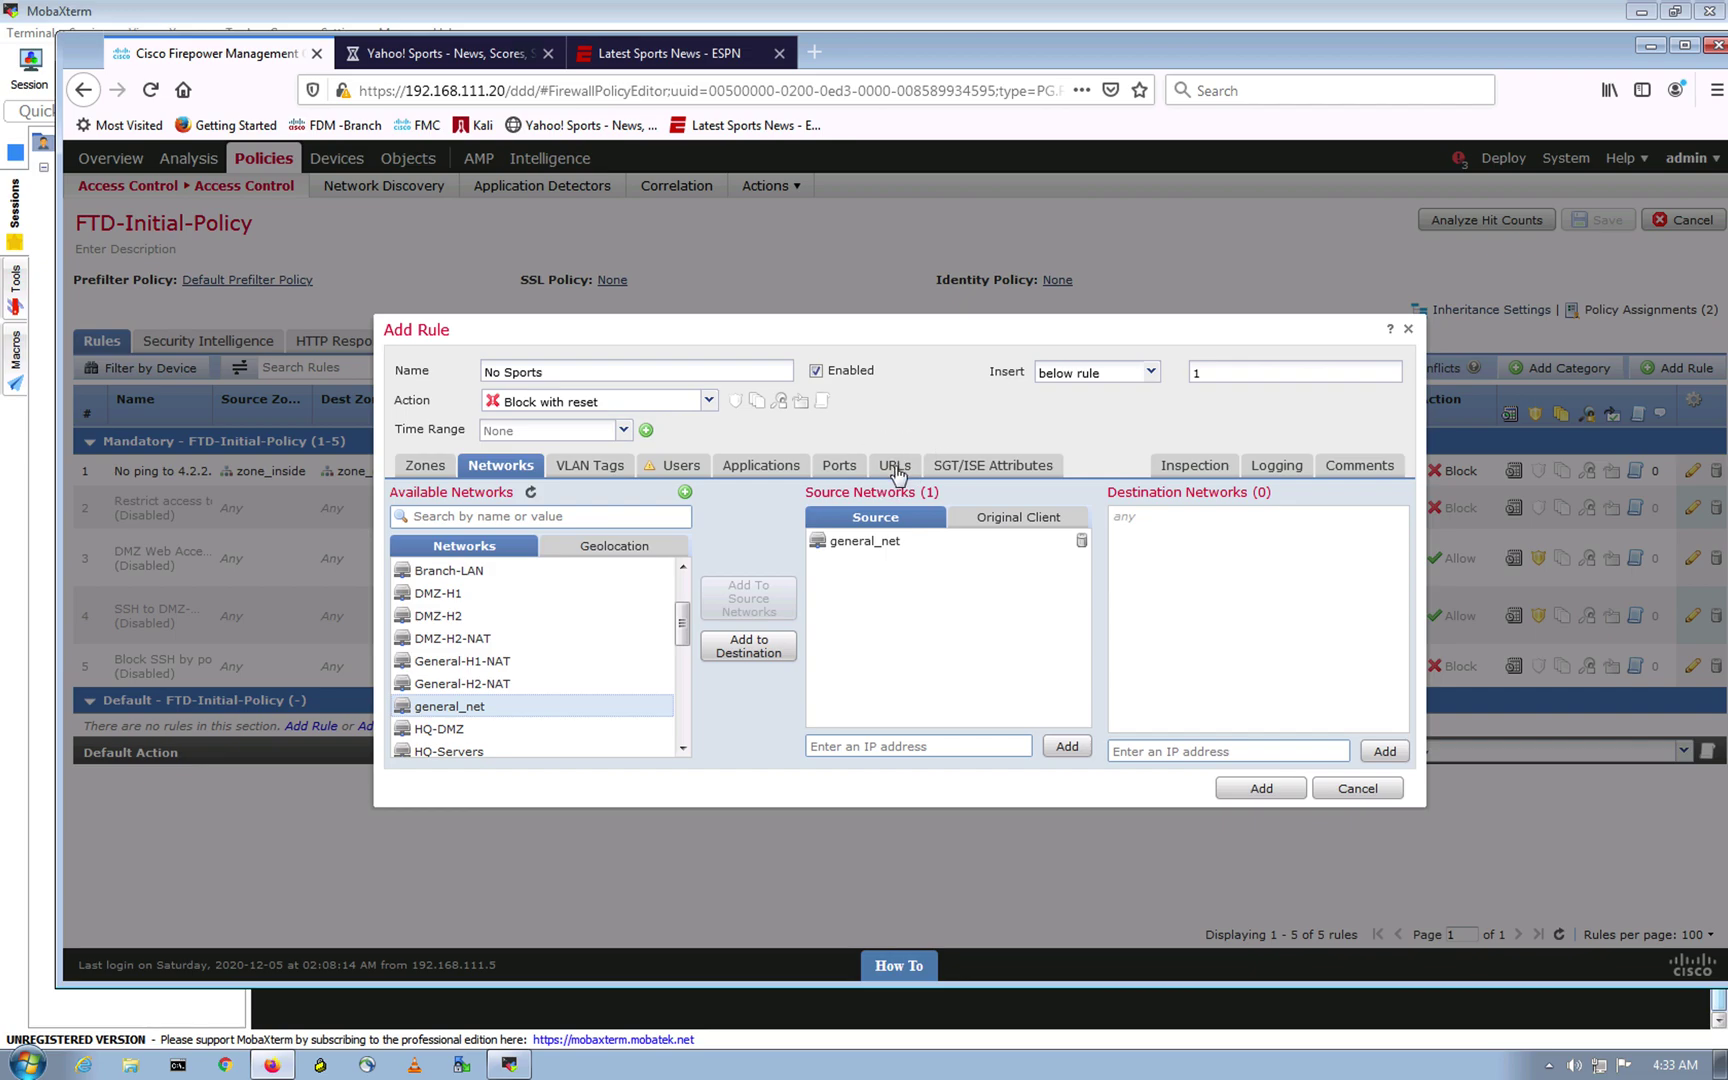
click(894, 466)
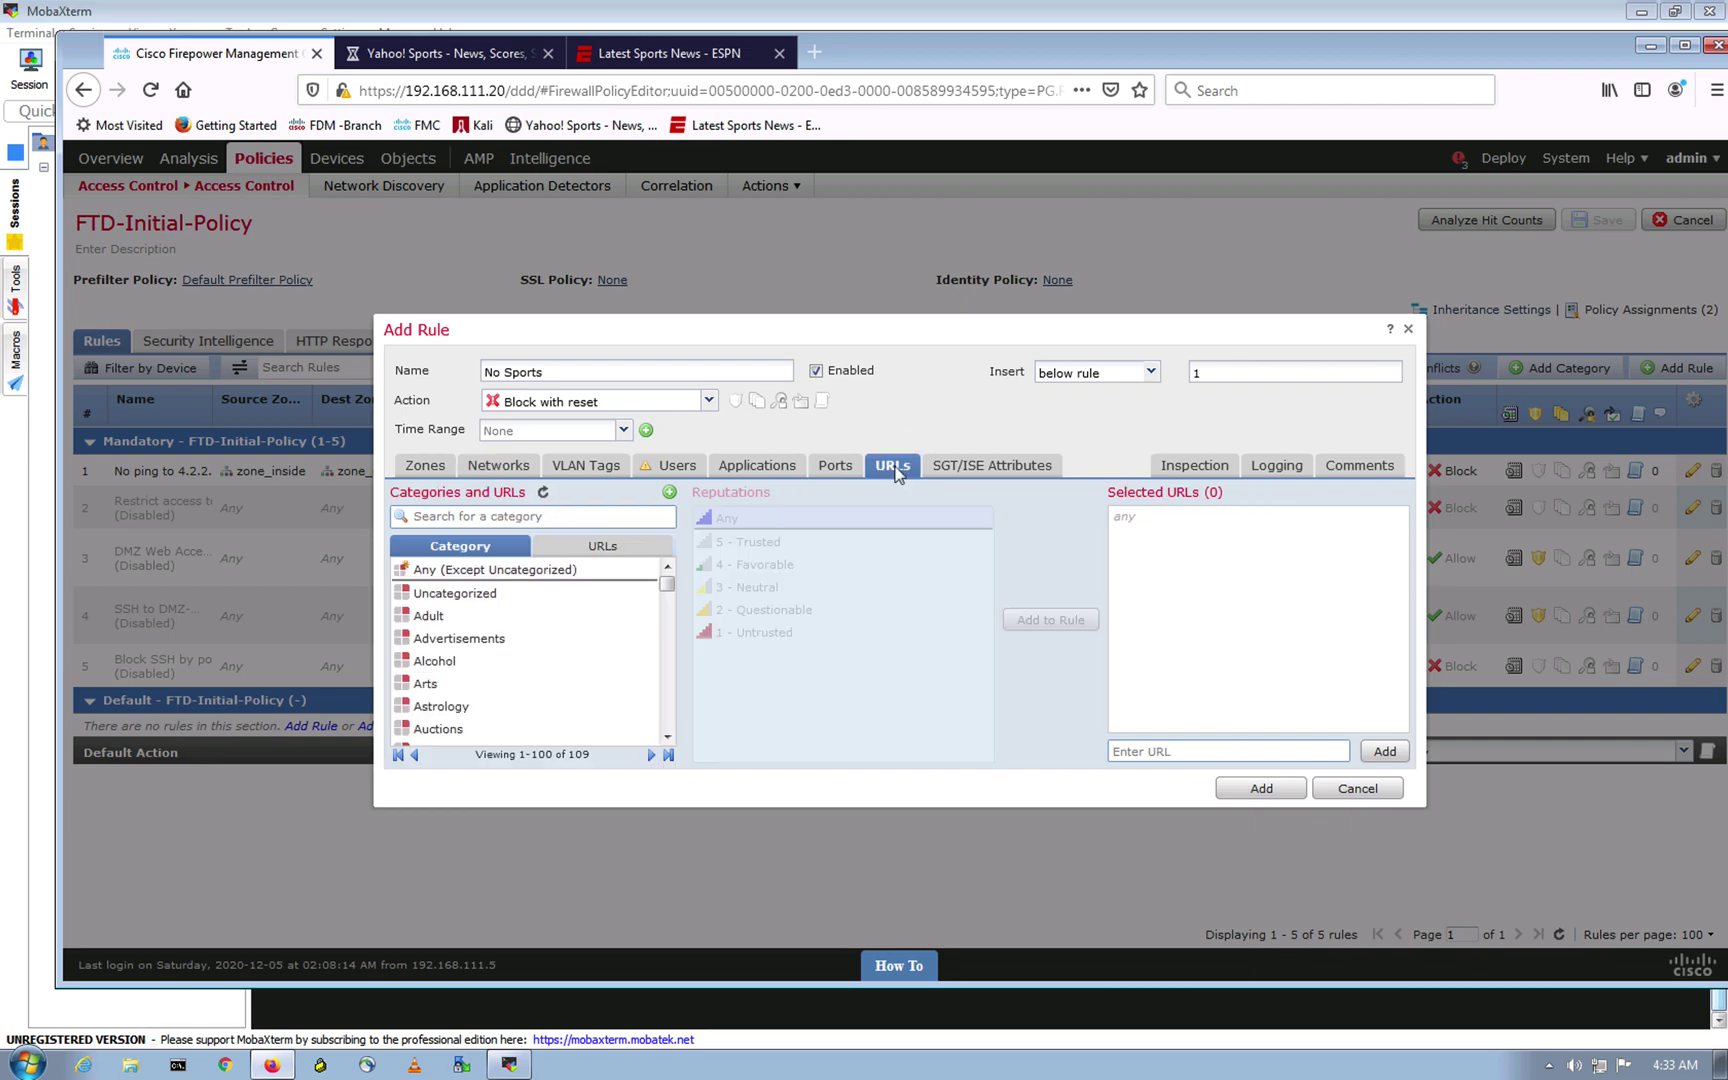
Step: Add the Sports and Recreation URL category to the No Sports rule
drag(666, 586, 661, 710)
drag(662, 690, 662, 727)
click(447, 690)
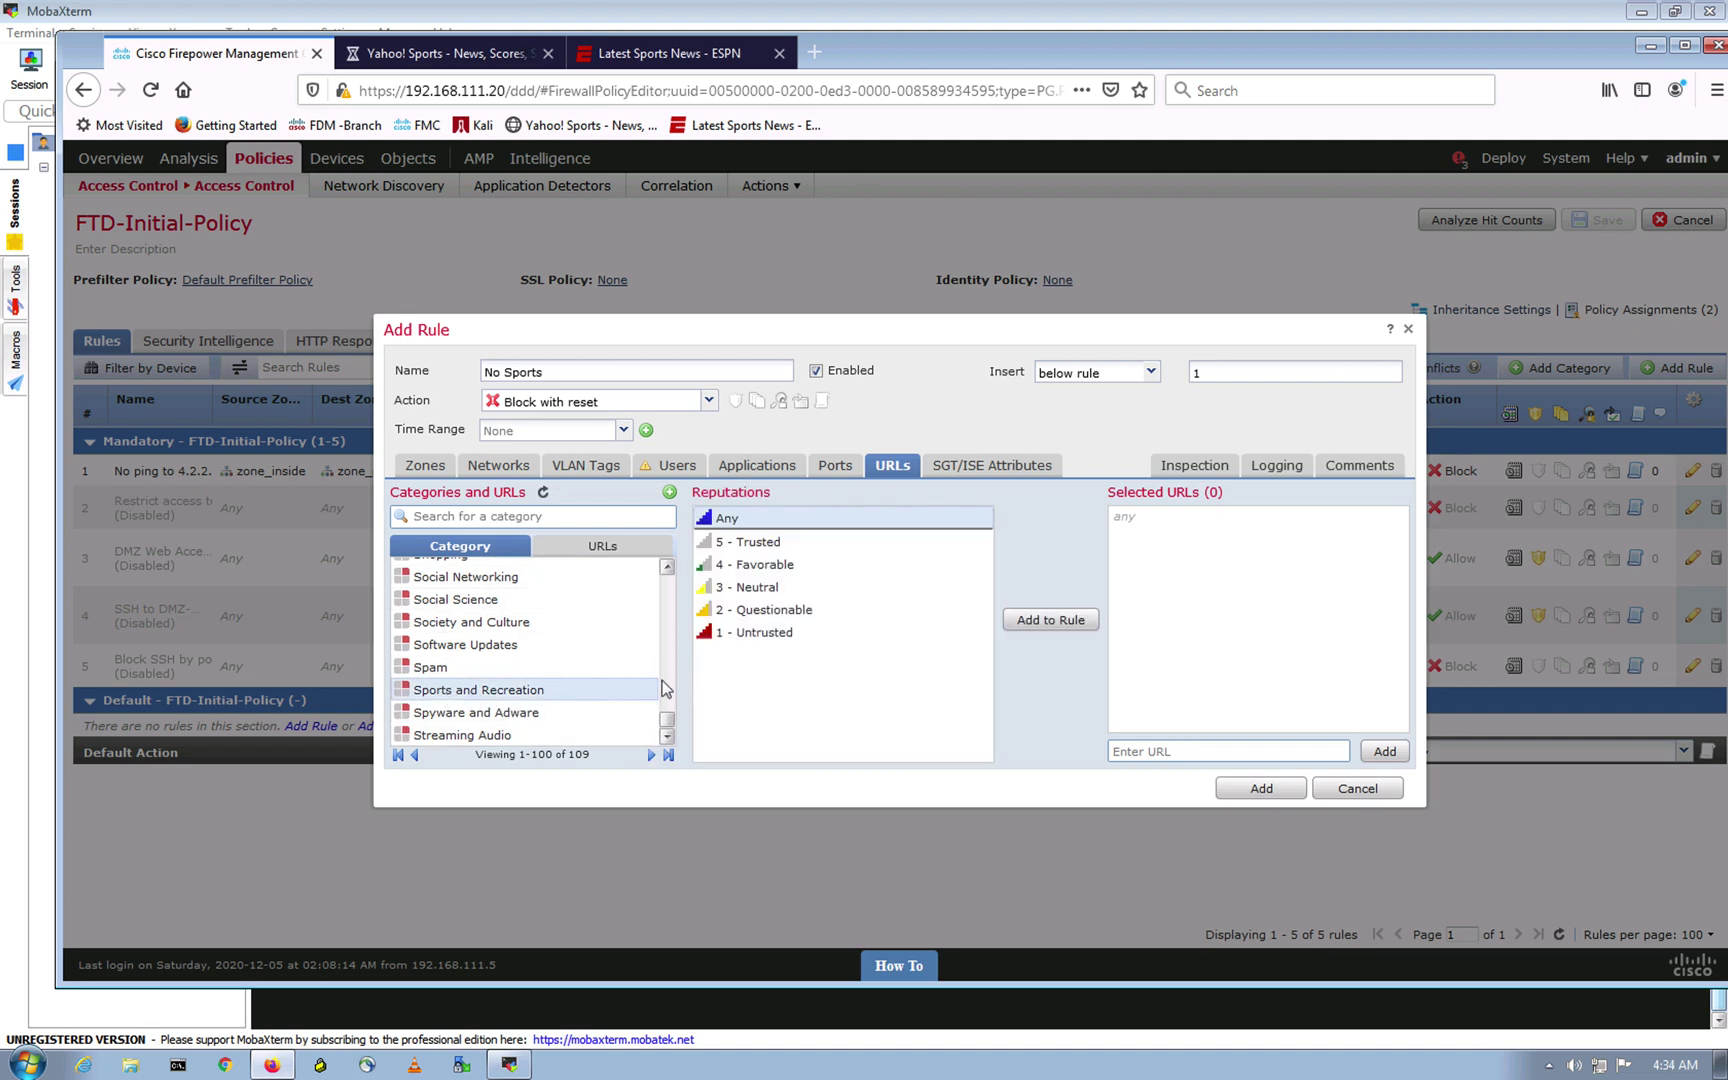
click(513, 518)
text(sports)
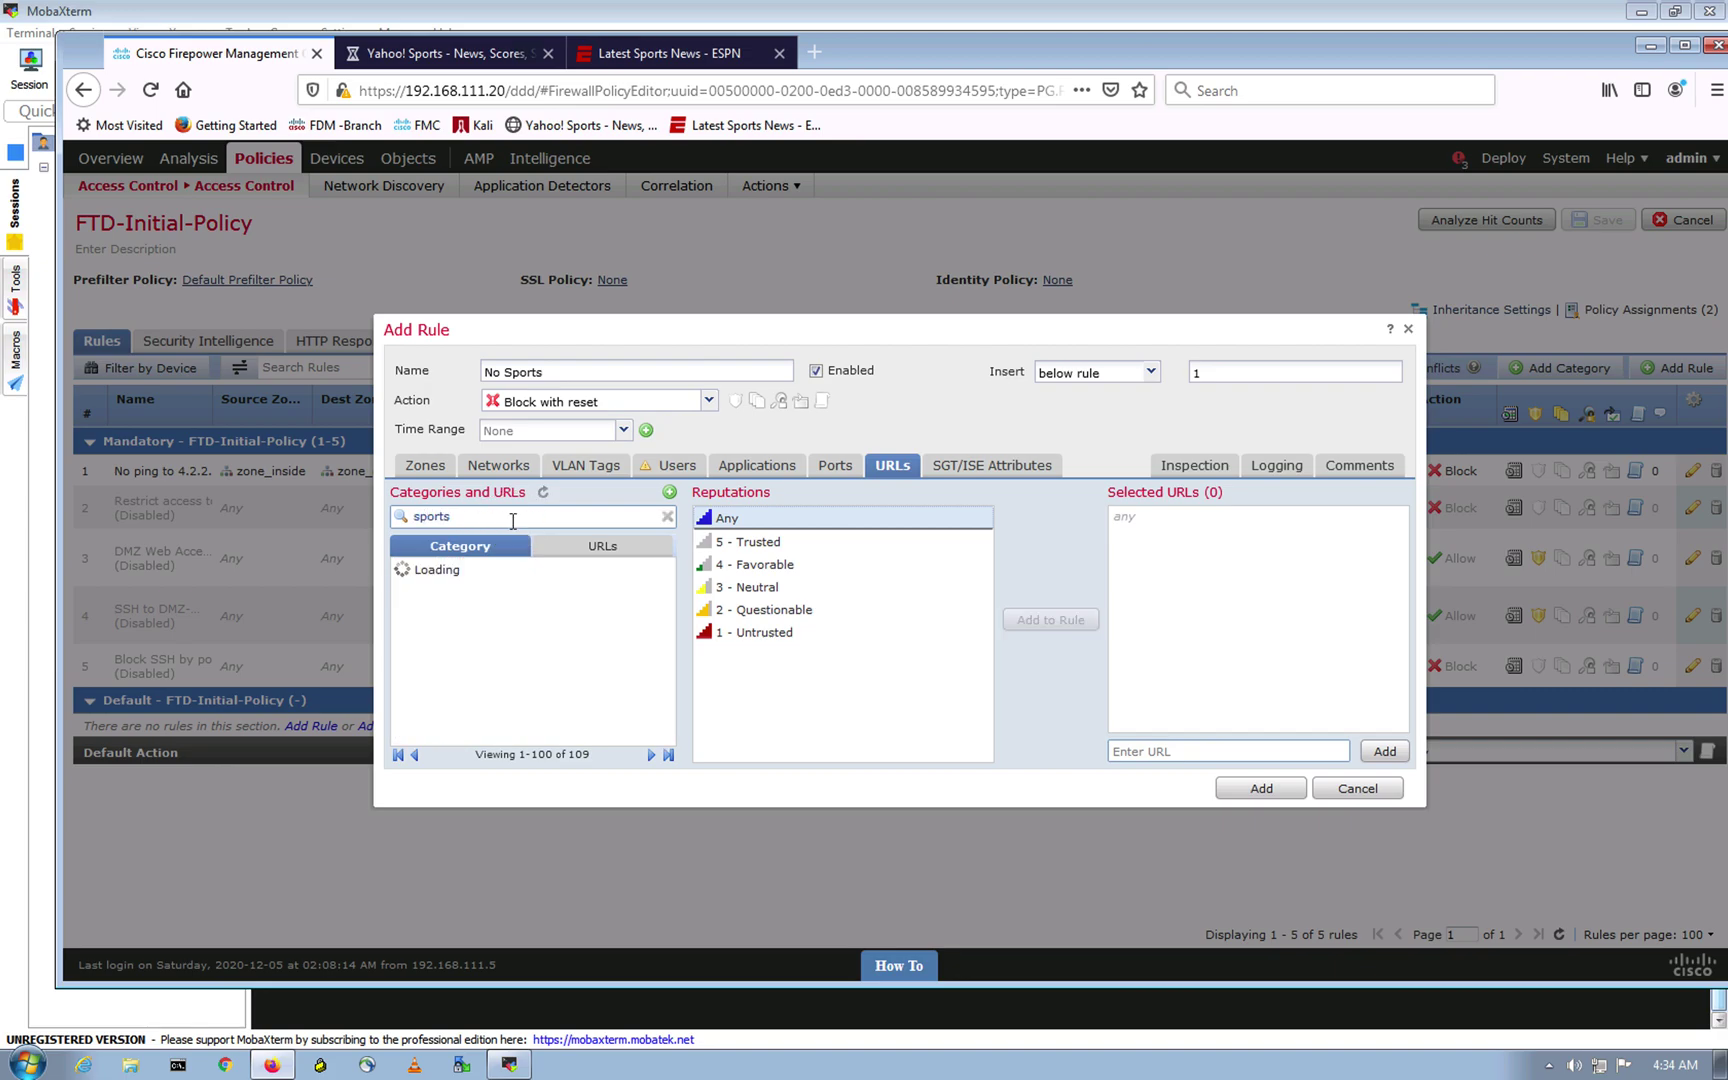
click(497, 600)
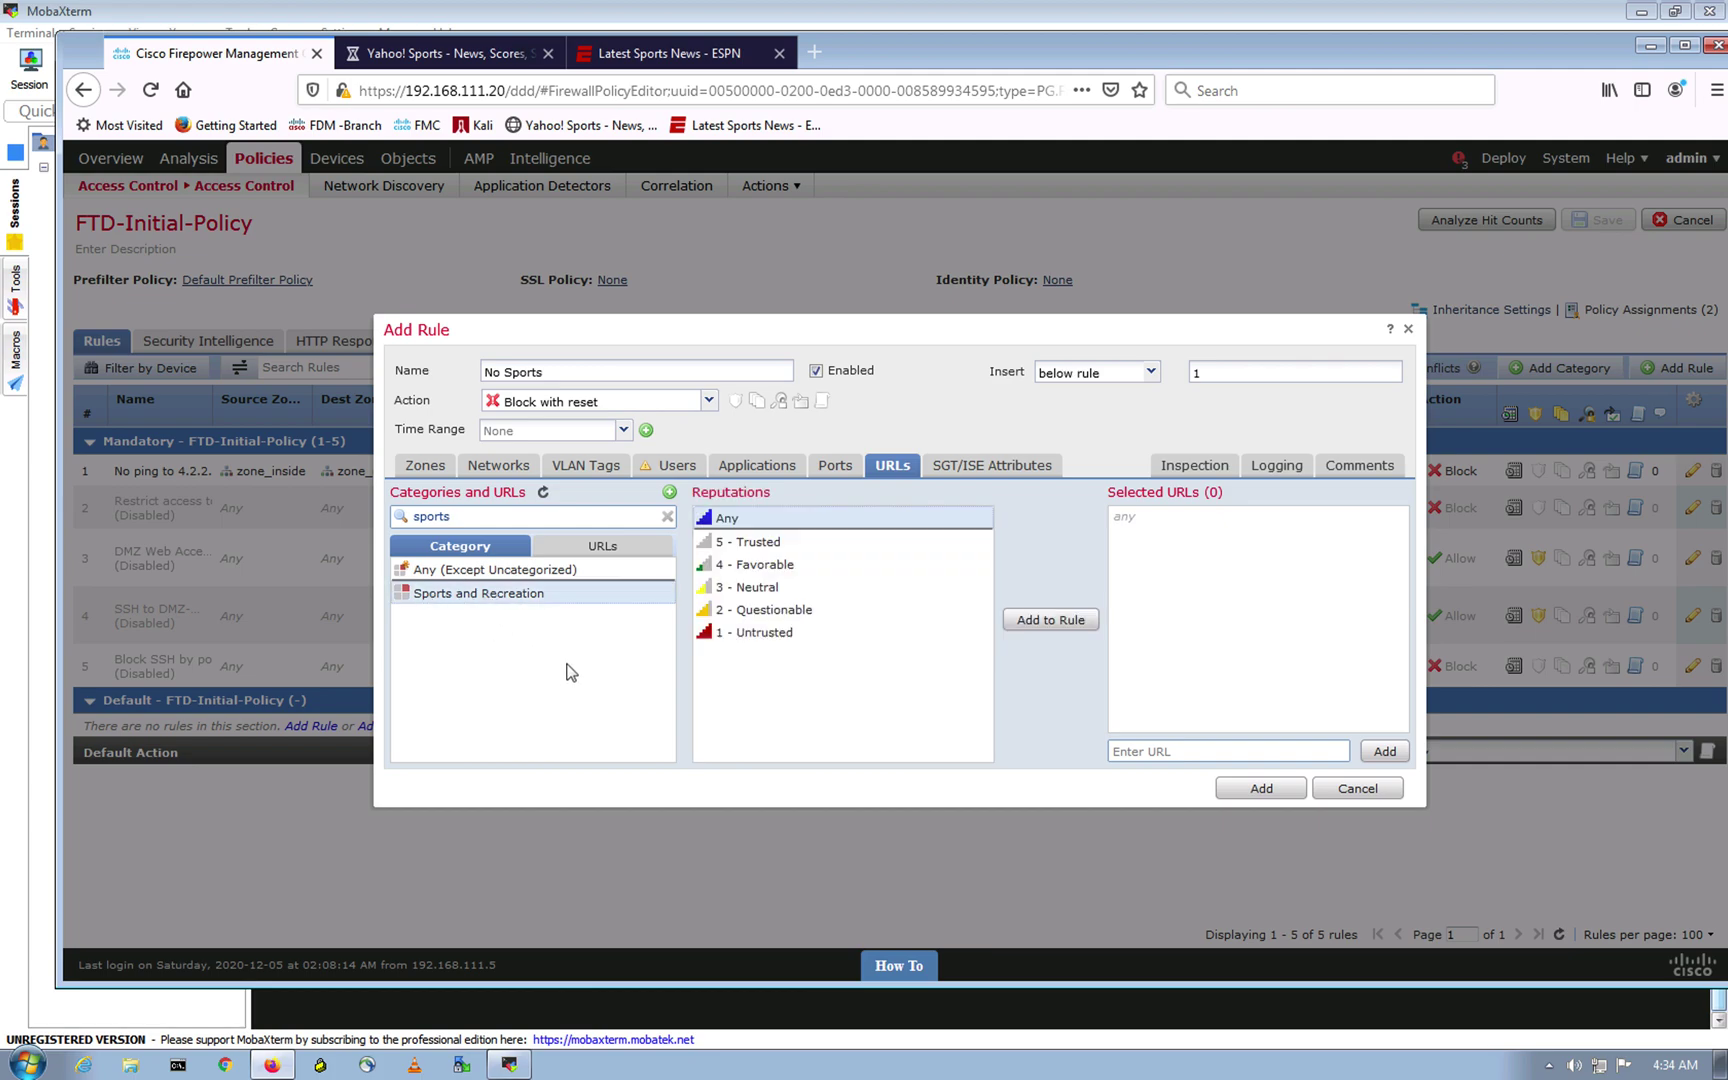
click(1050, 620)
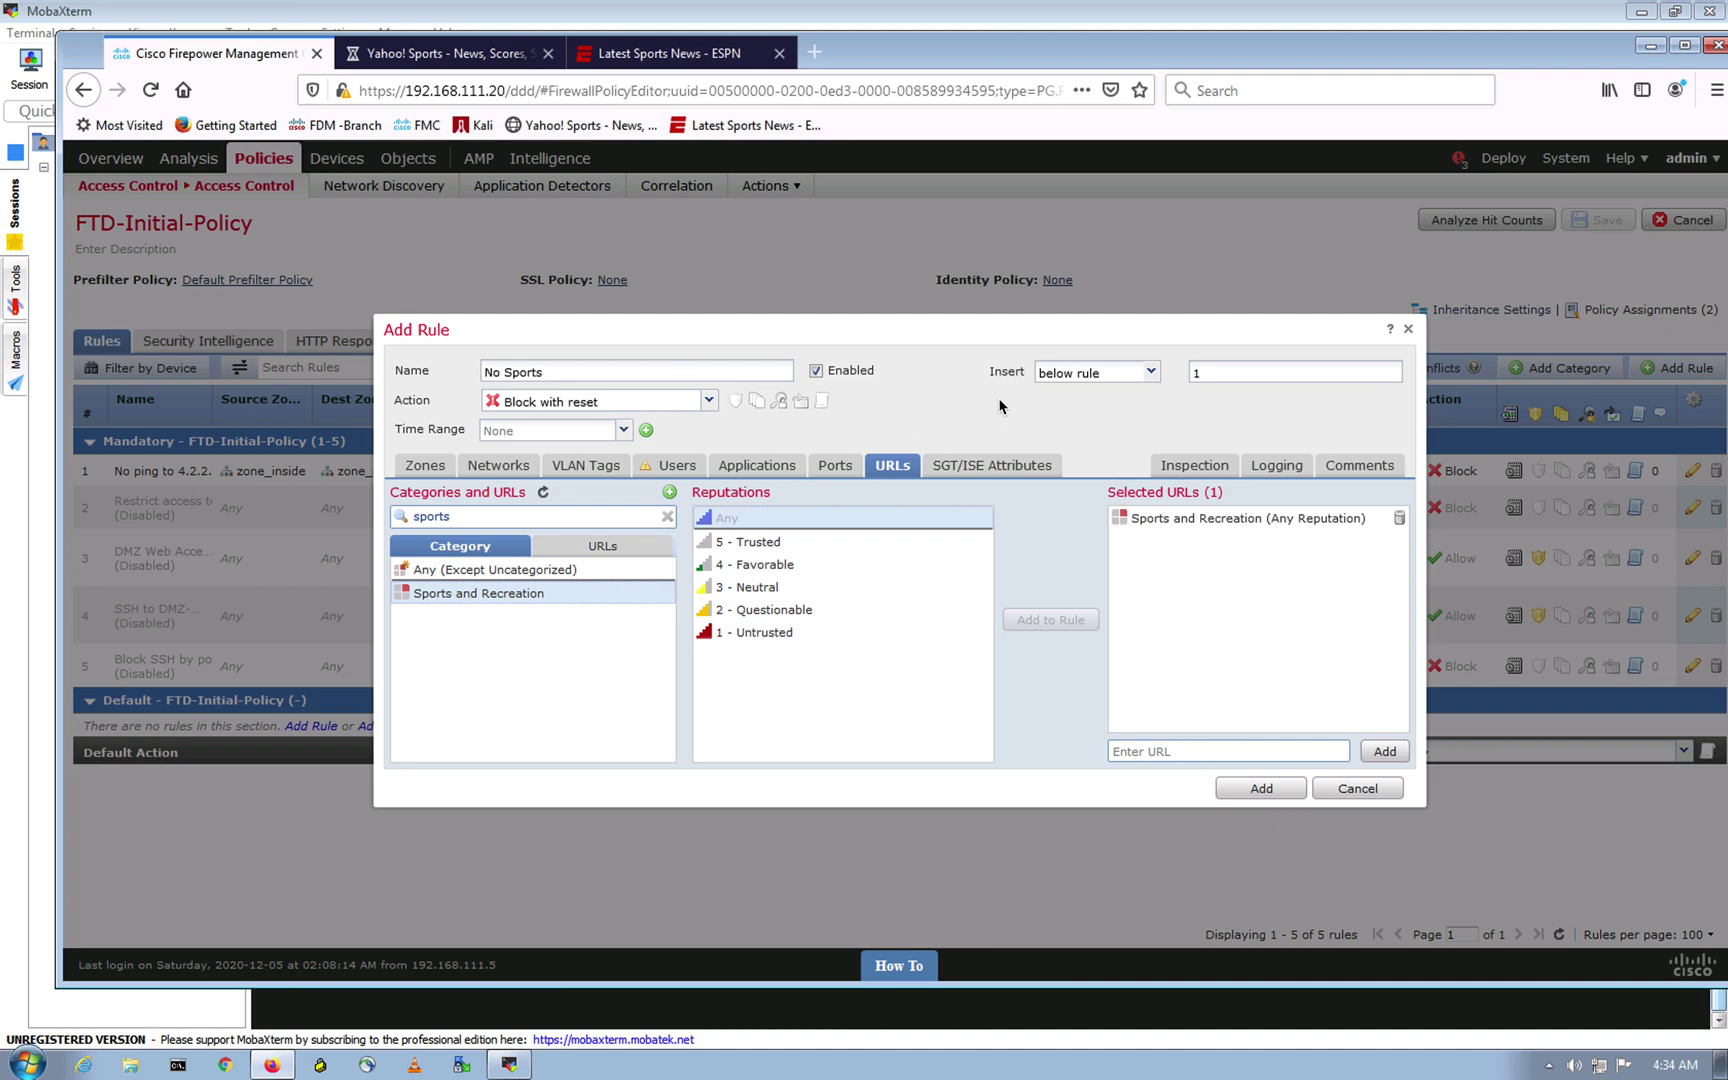
click(1276, 466)
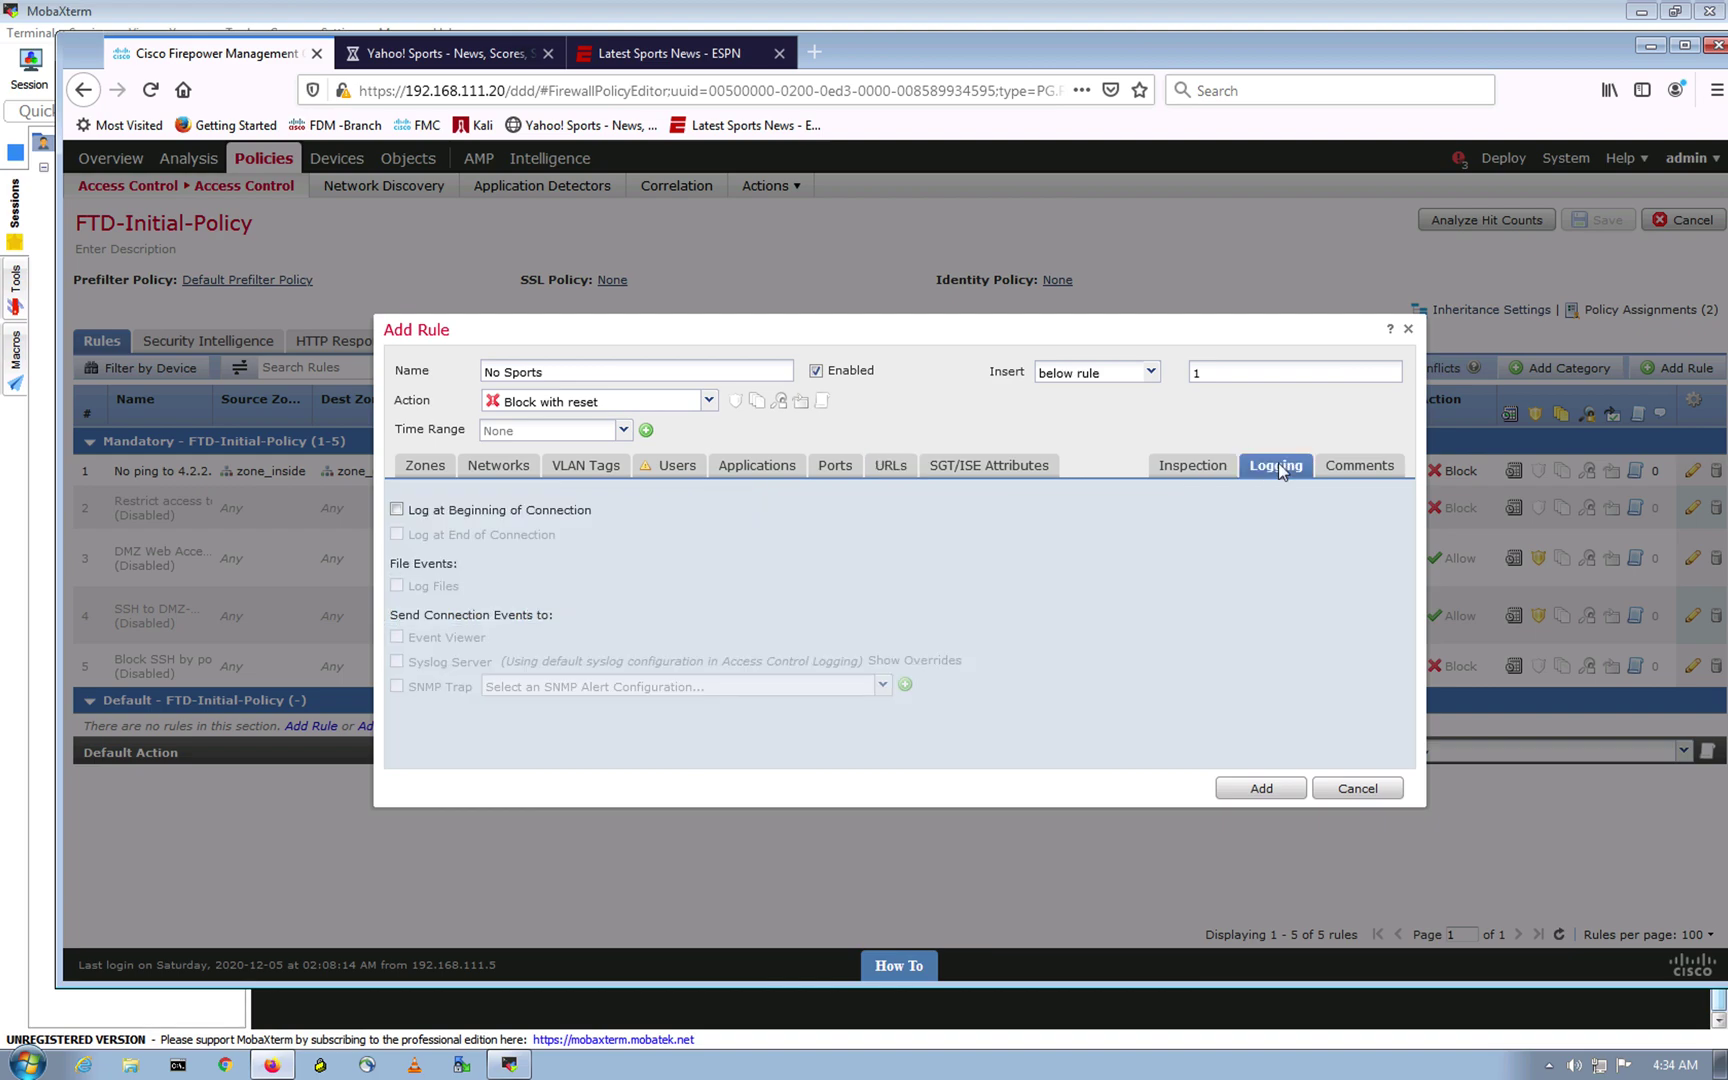
Step: Enable Log at Beginning of Connection, add the No Sports rule, and save the policy
click(397, 510)
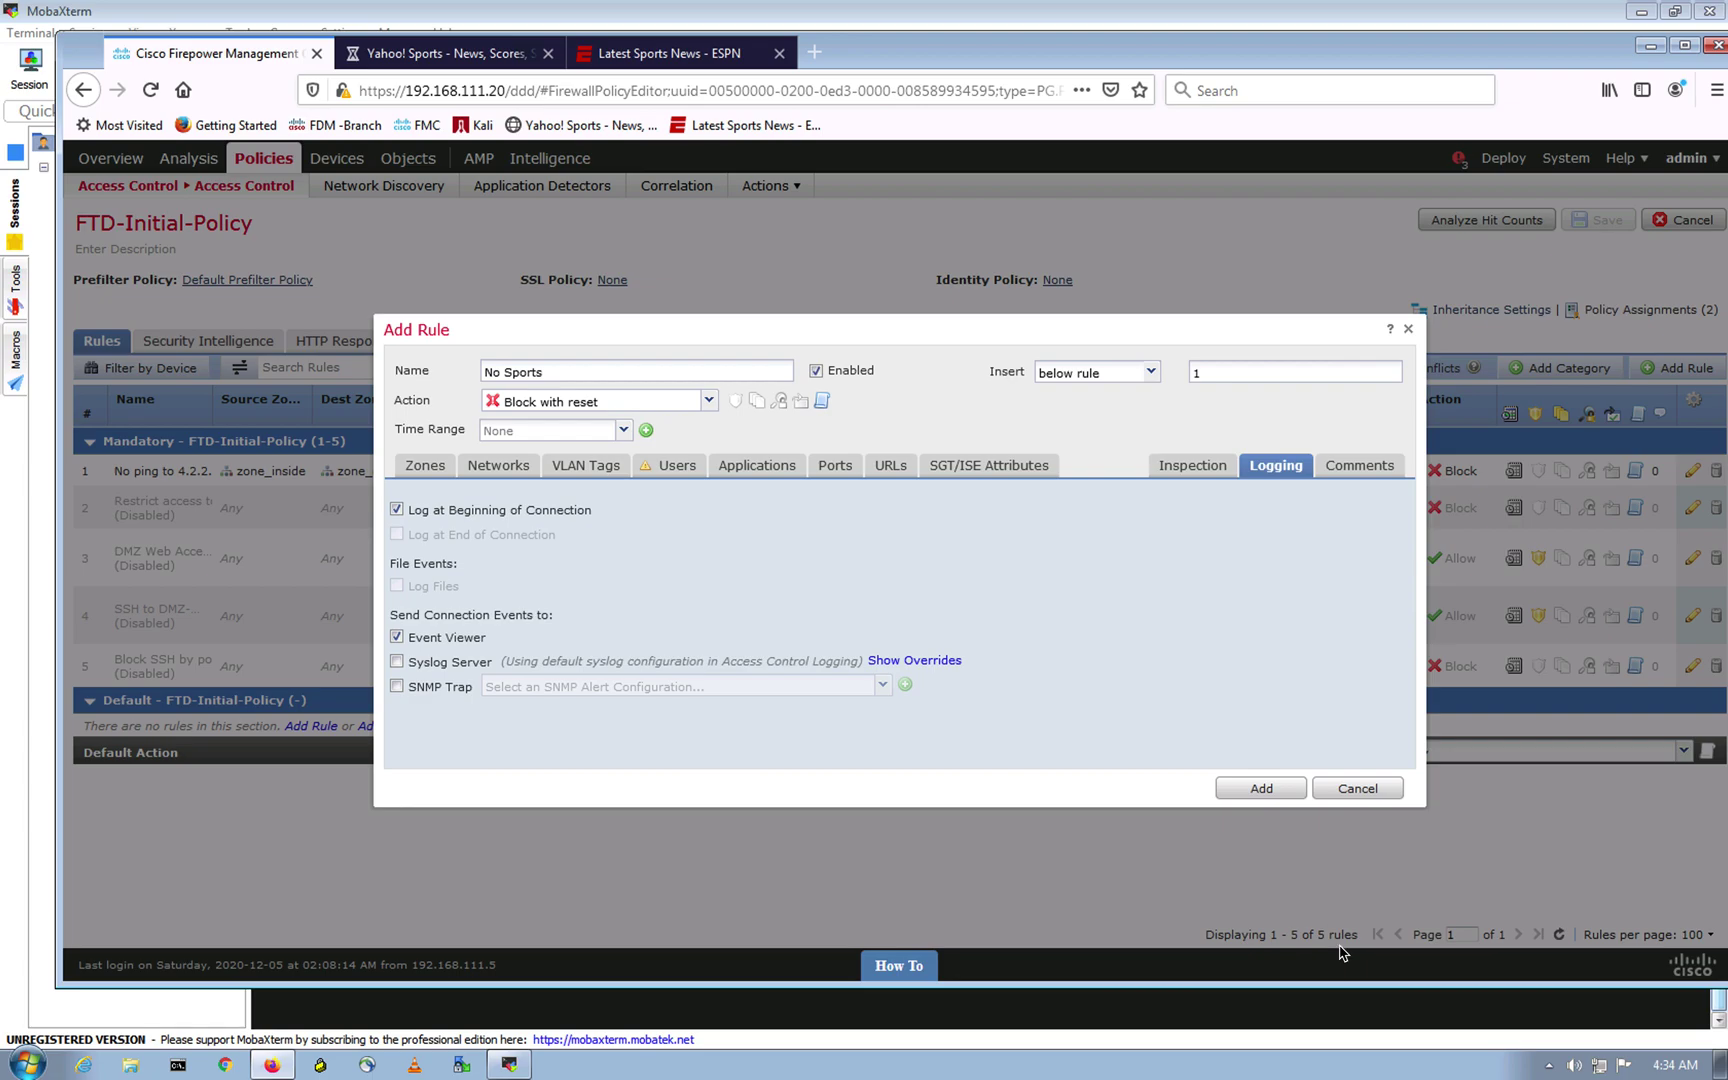
click(1261, 788)
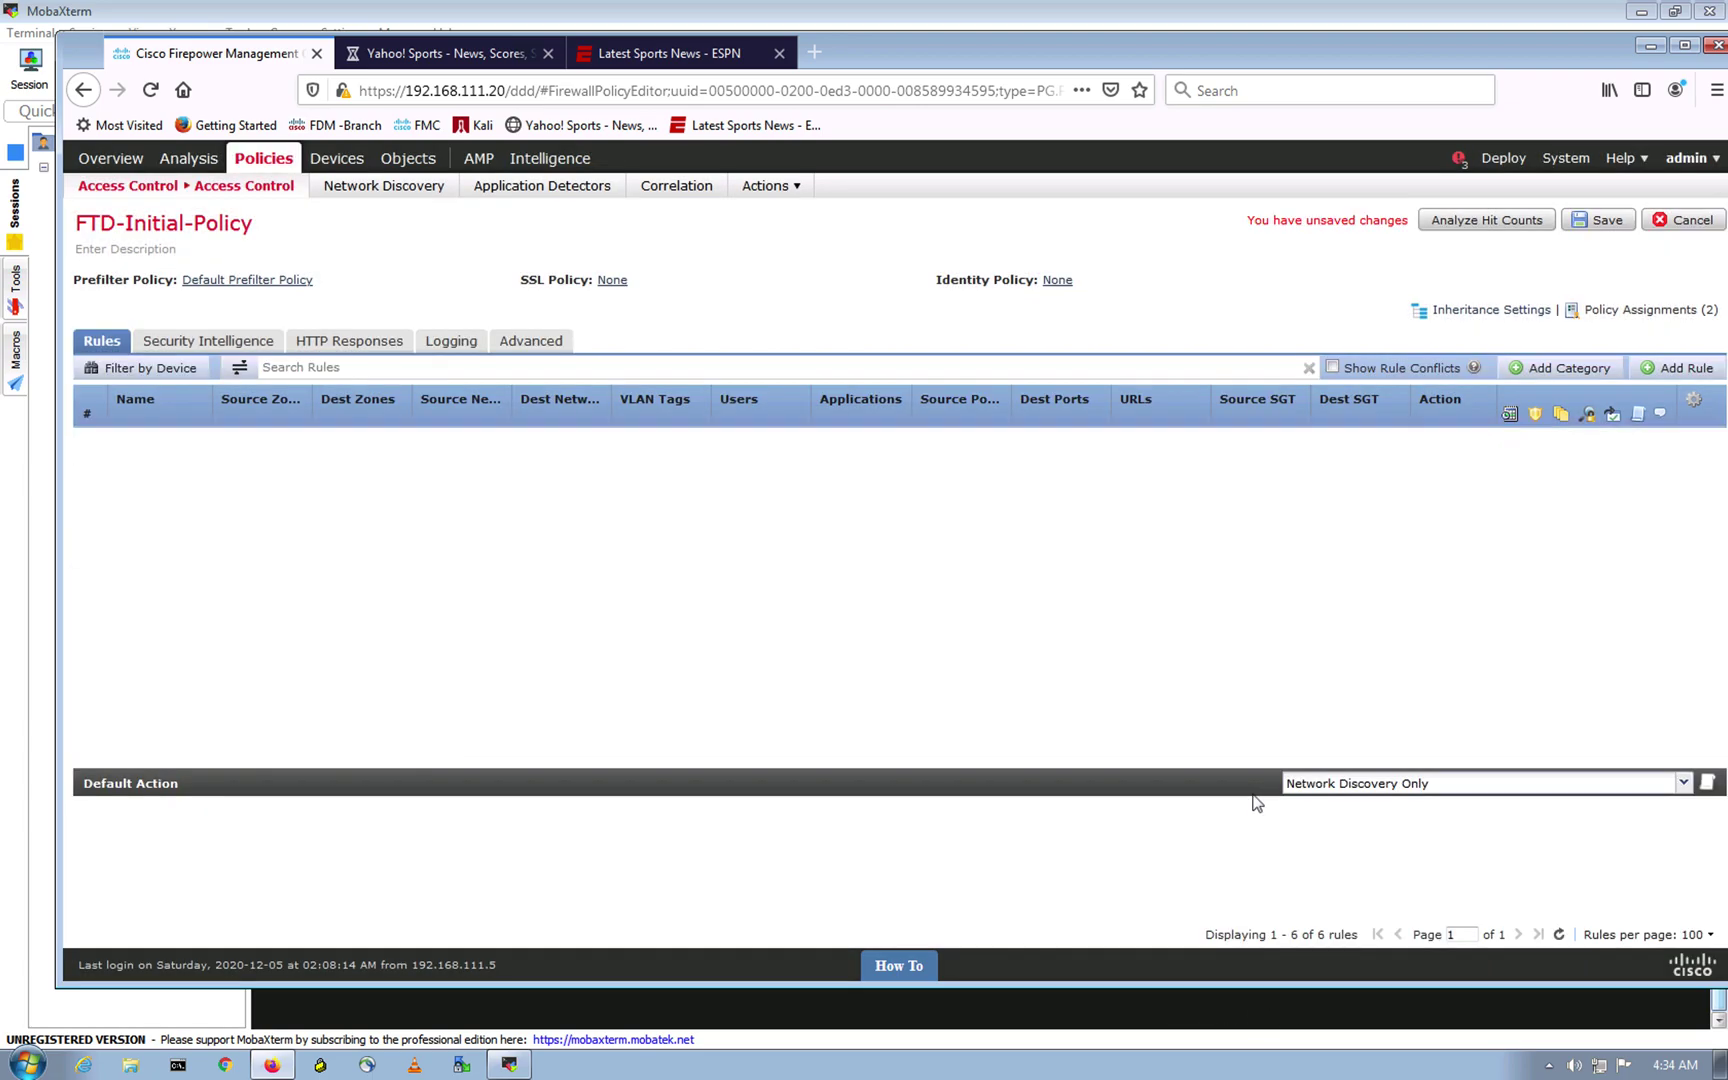
click(1612, 219)
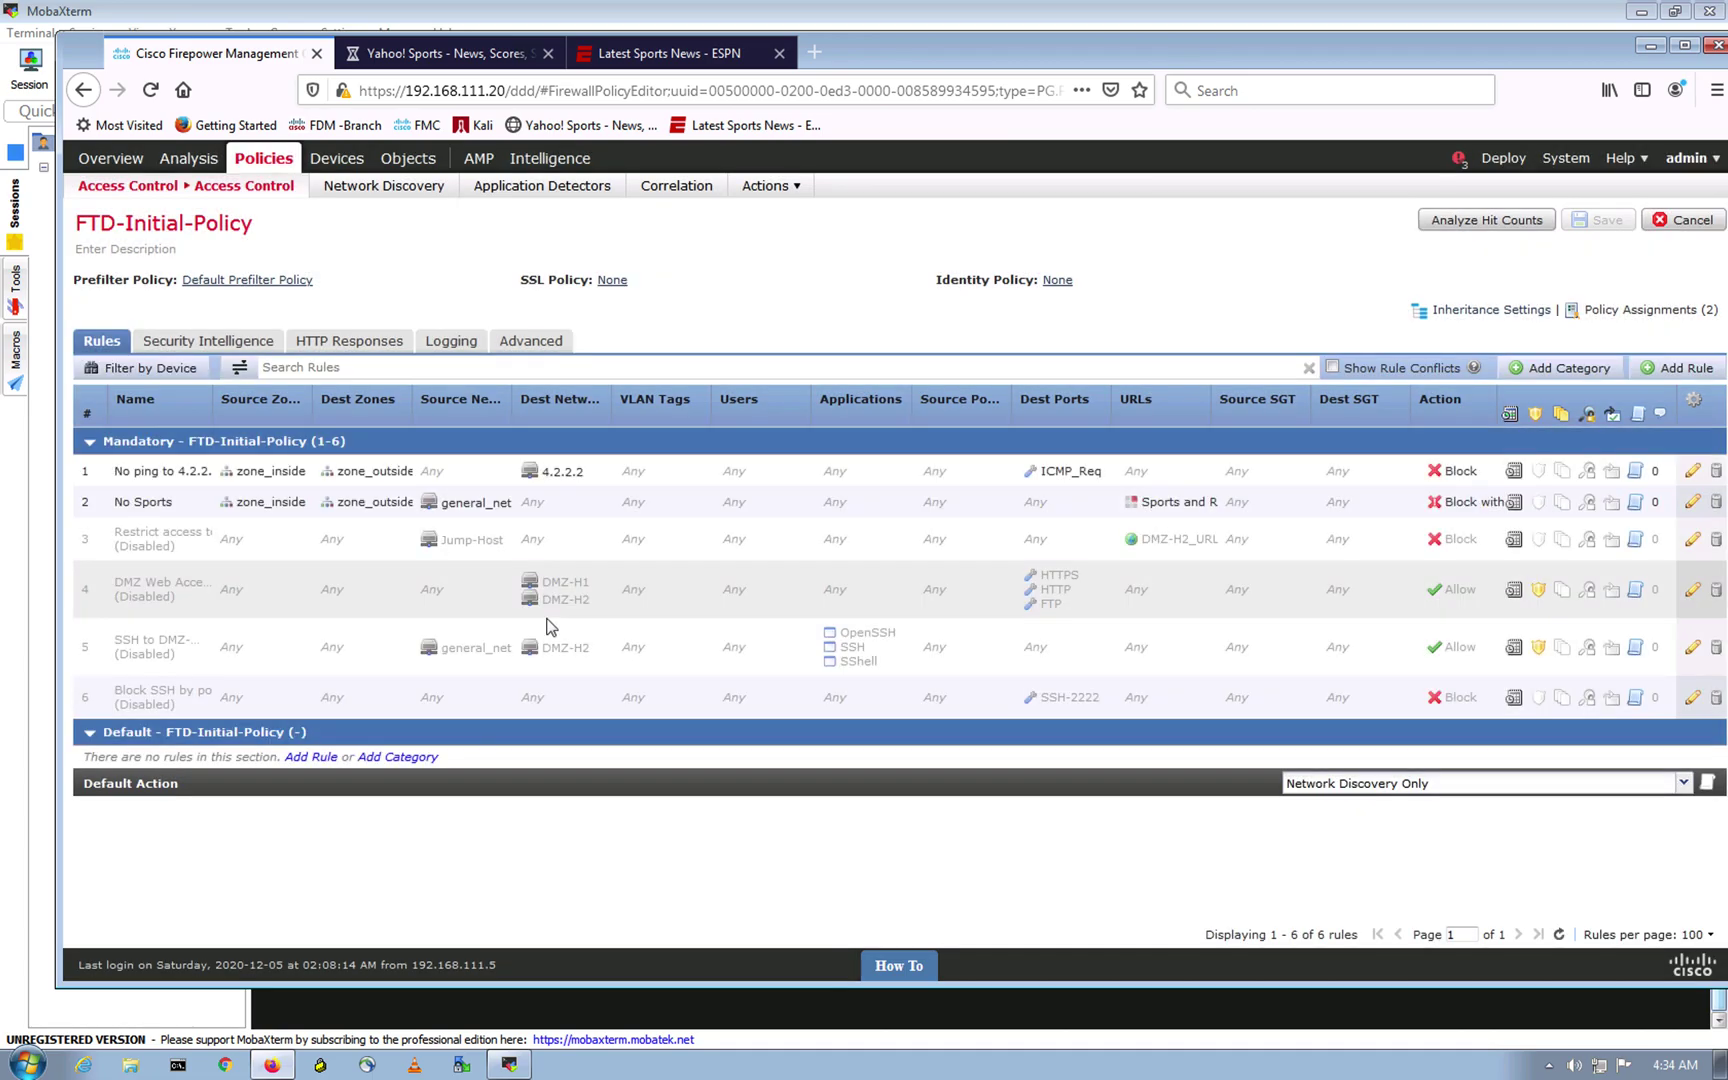
click(1500, 160)
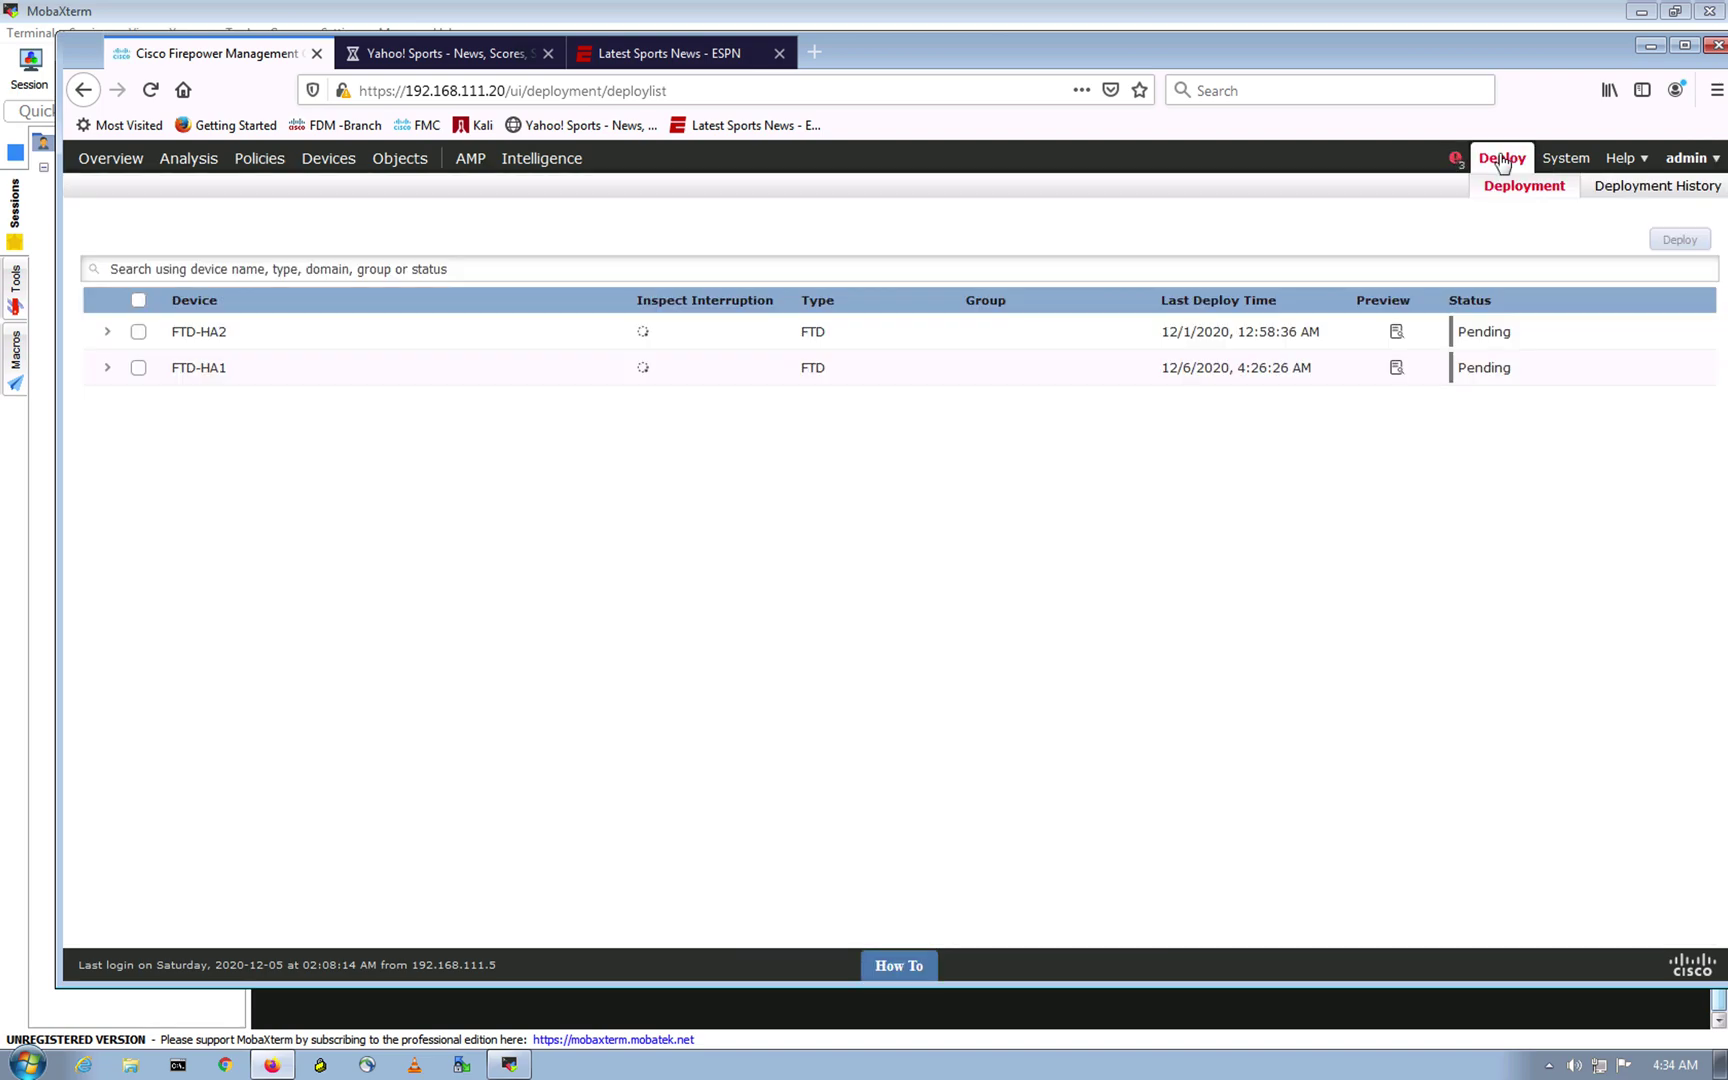
Step: Deploy the updated policy to FTD-HA1, confirming past the validation warnings
click(139, 369)
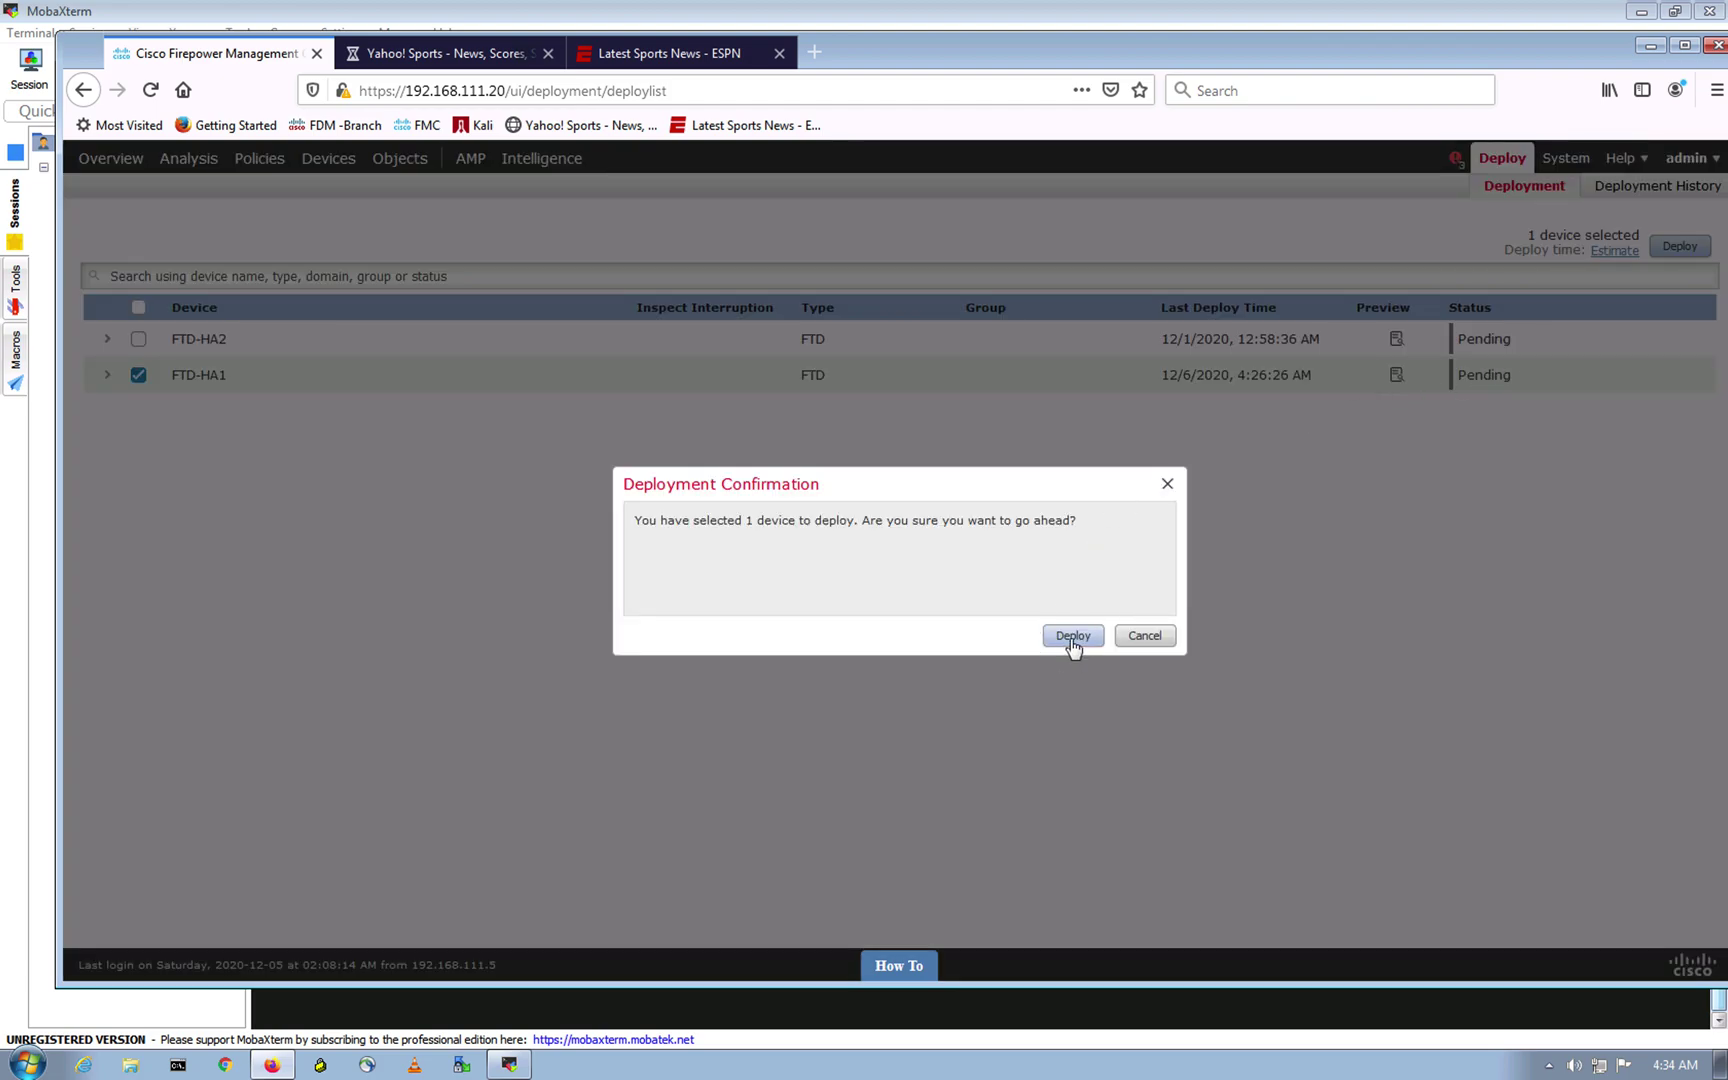
click(1073, 636)
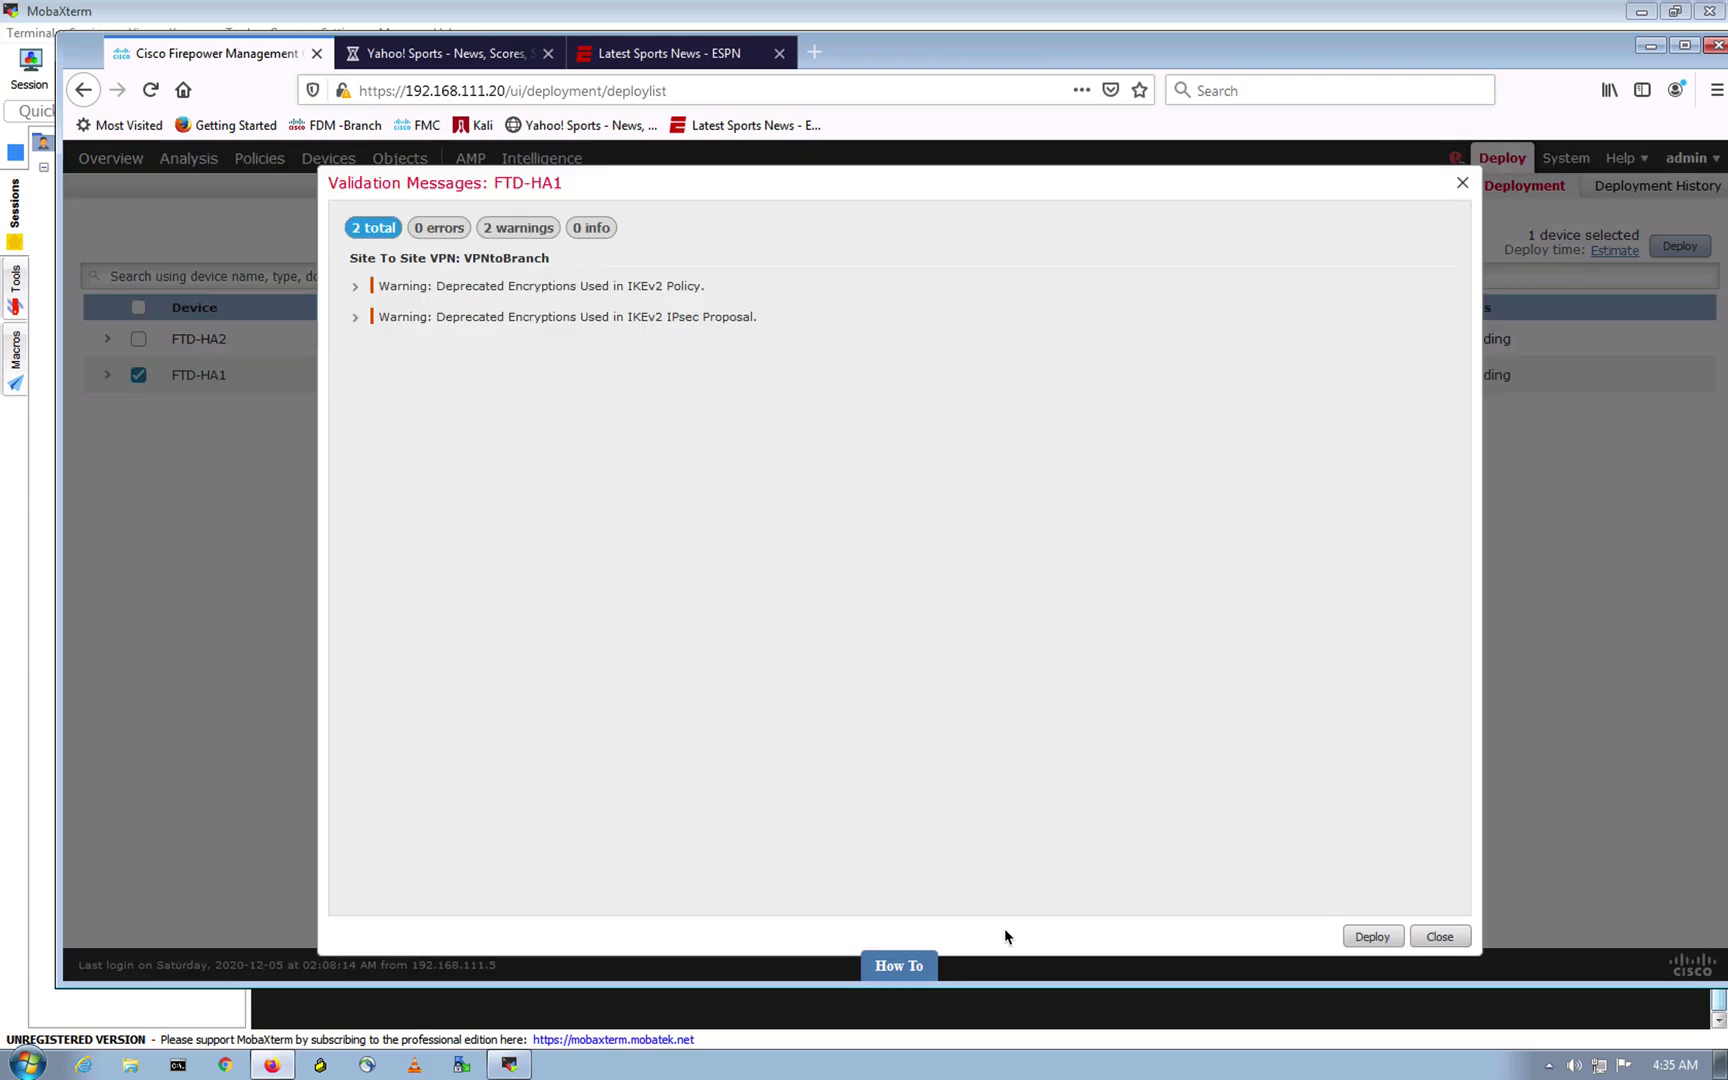
click(1372, 936)
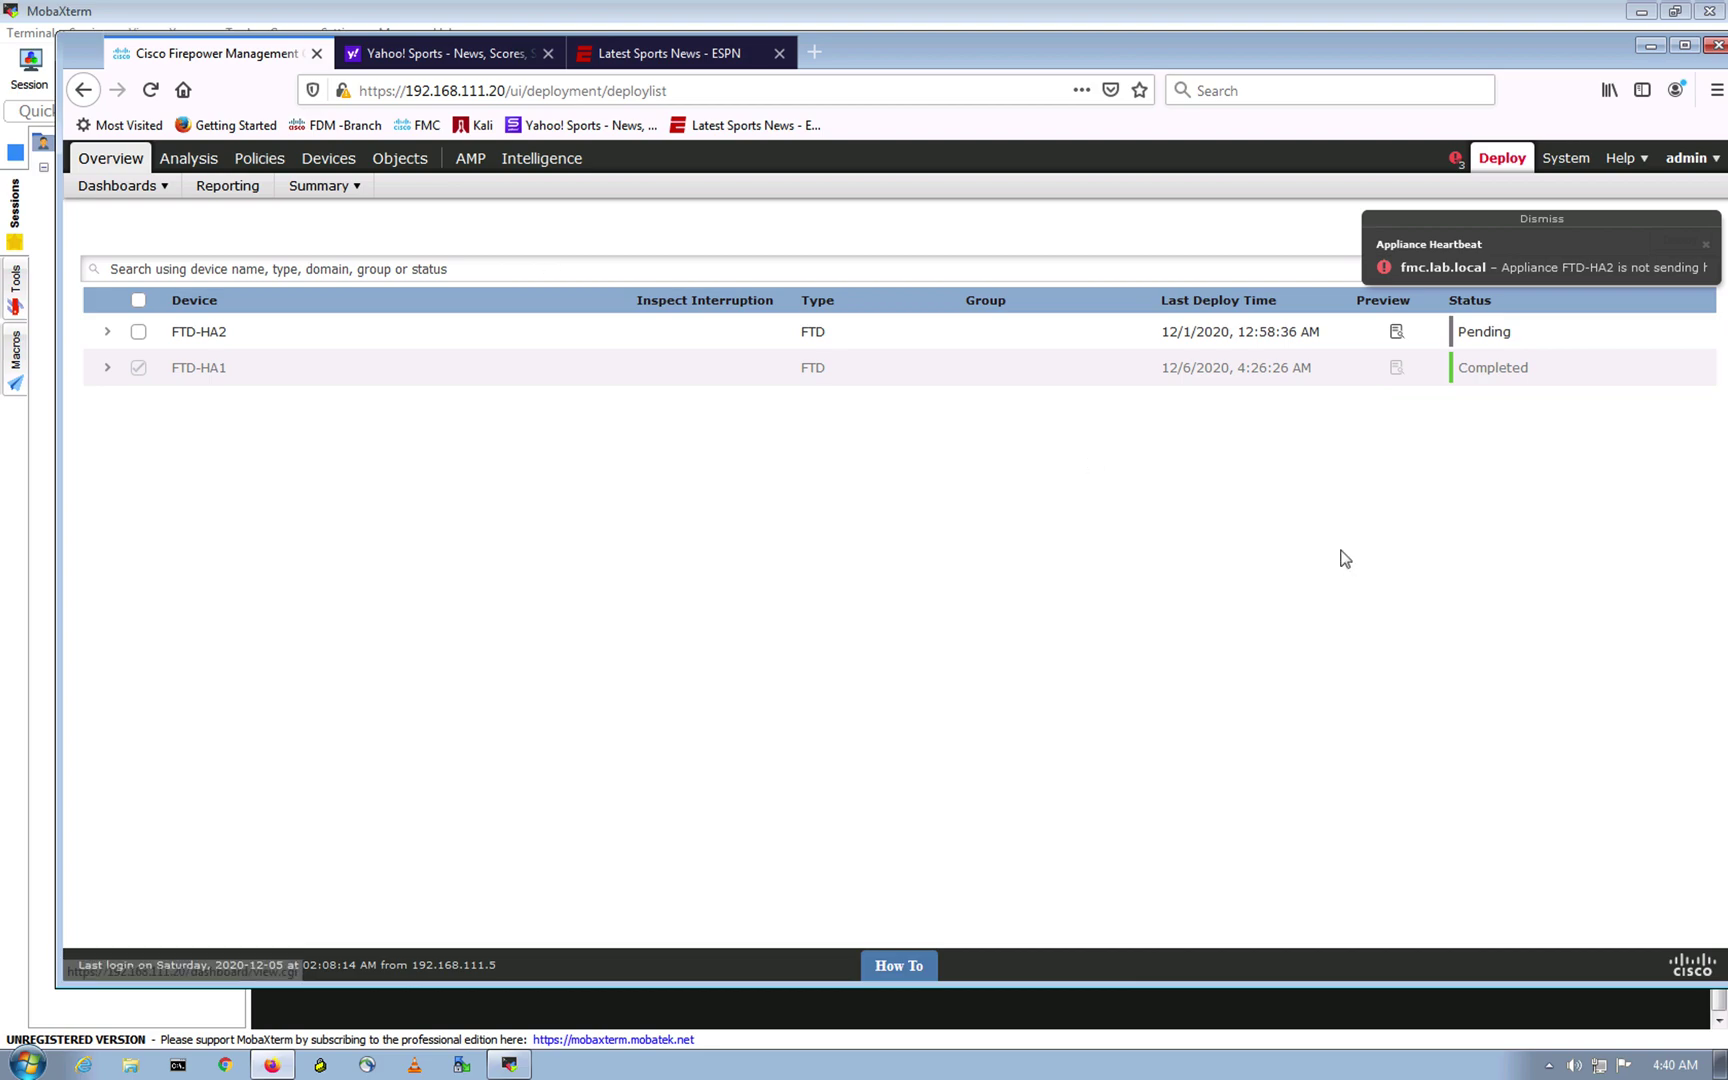
click(1378, 527)
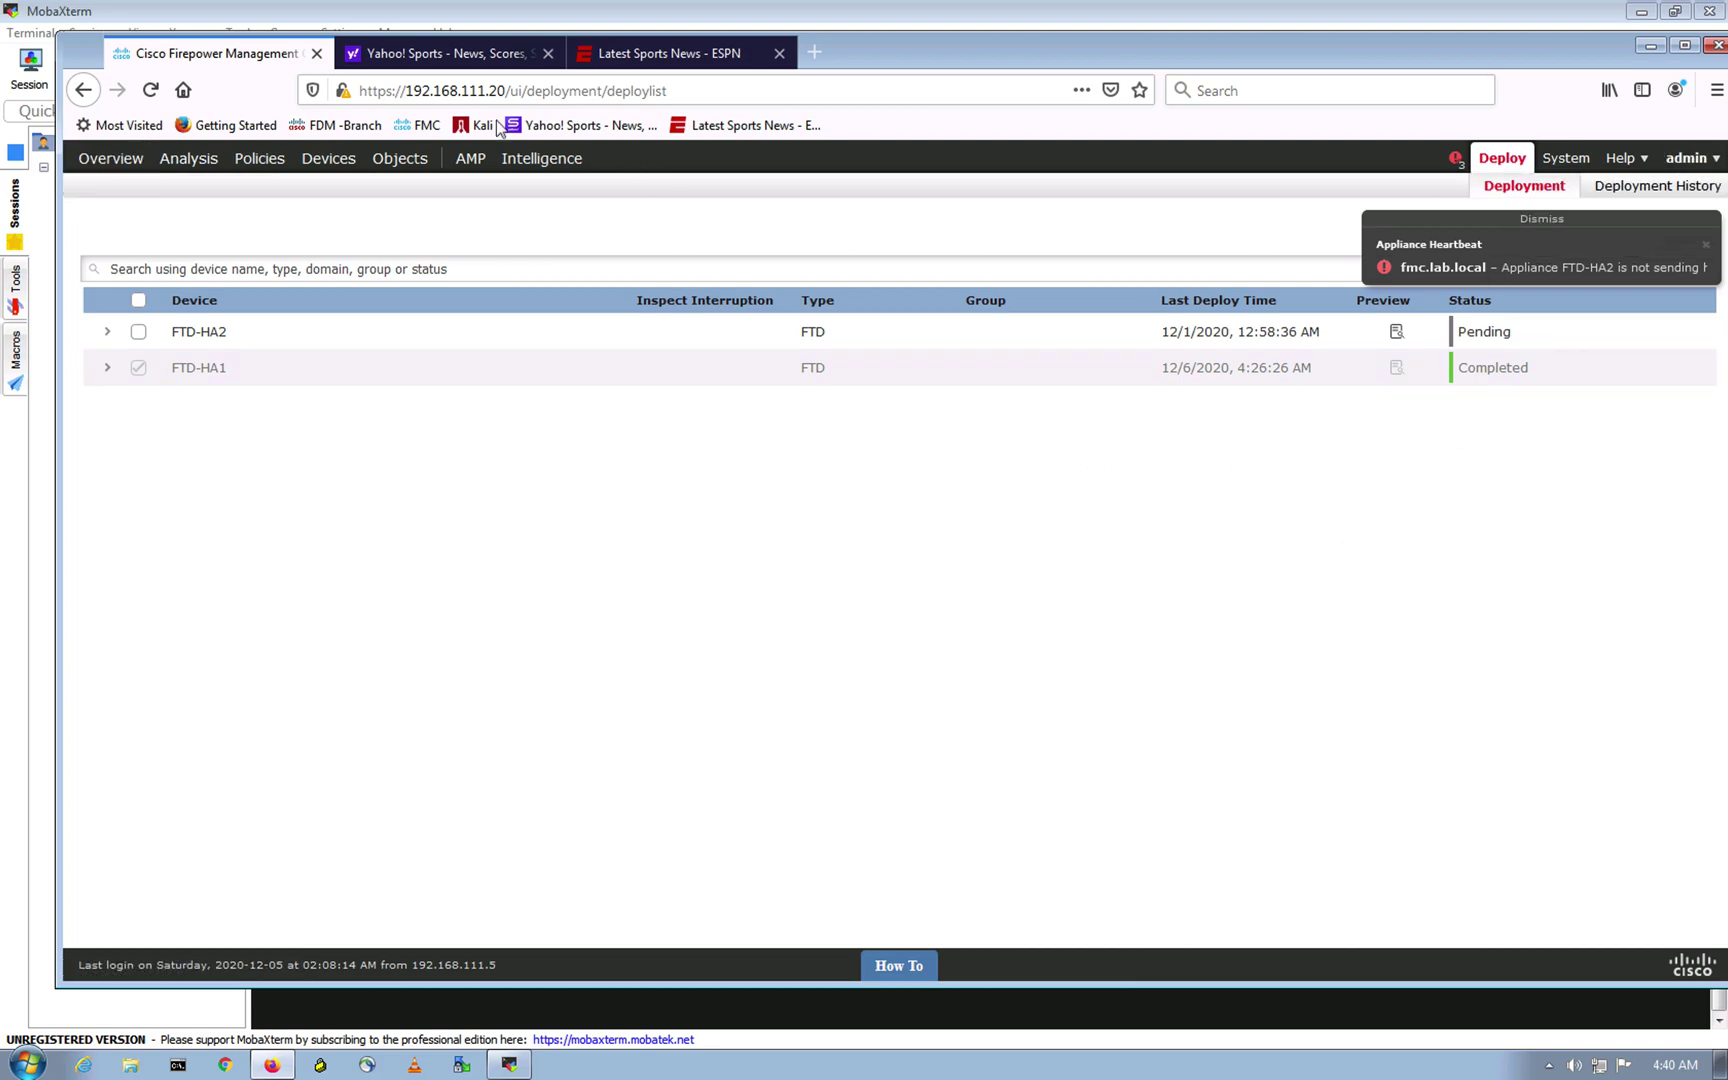
click(452, 53)
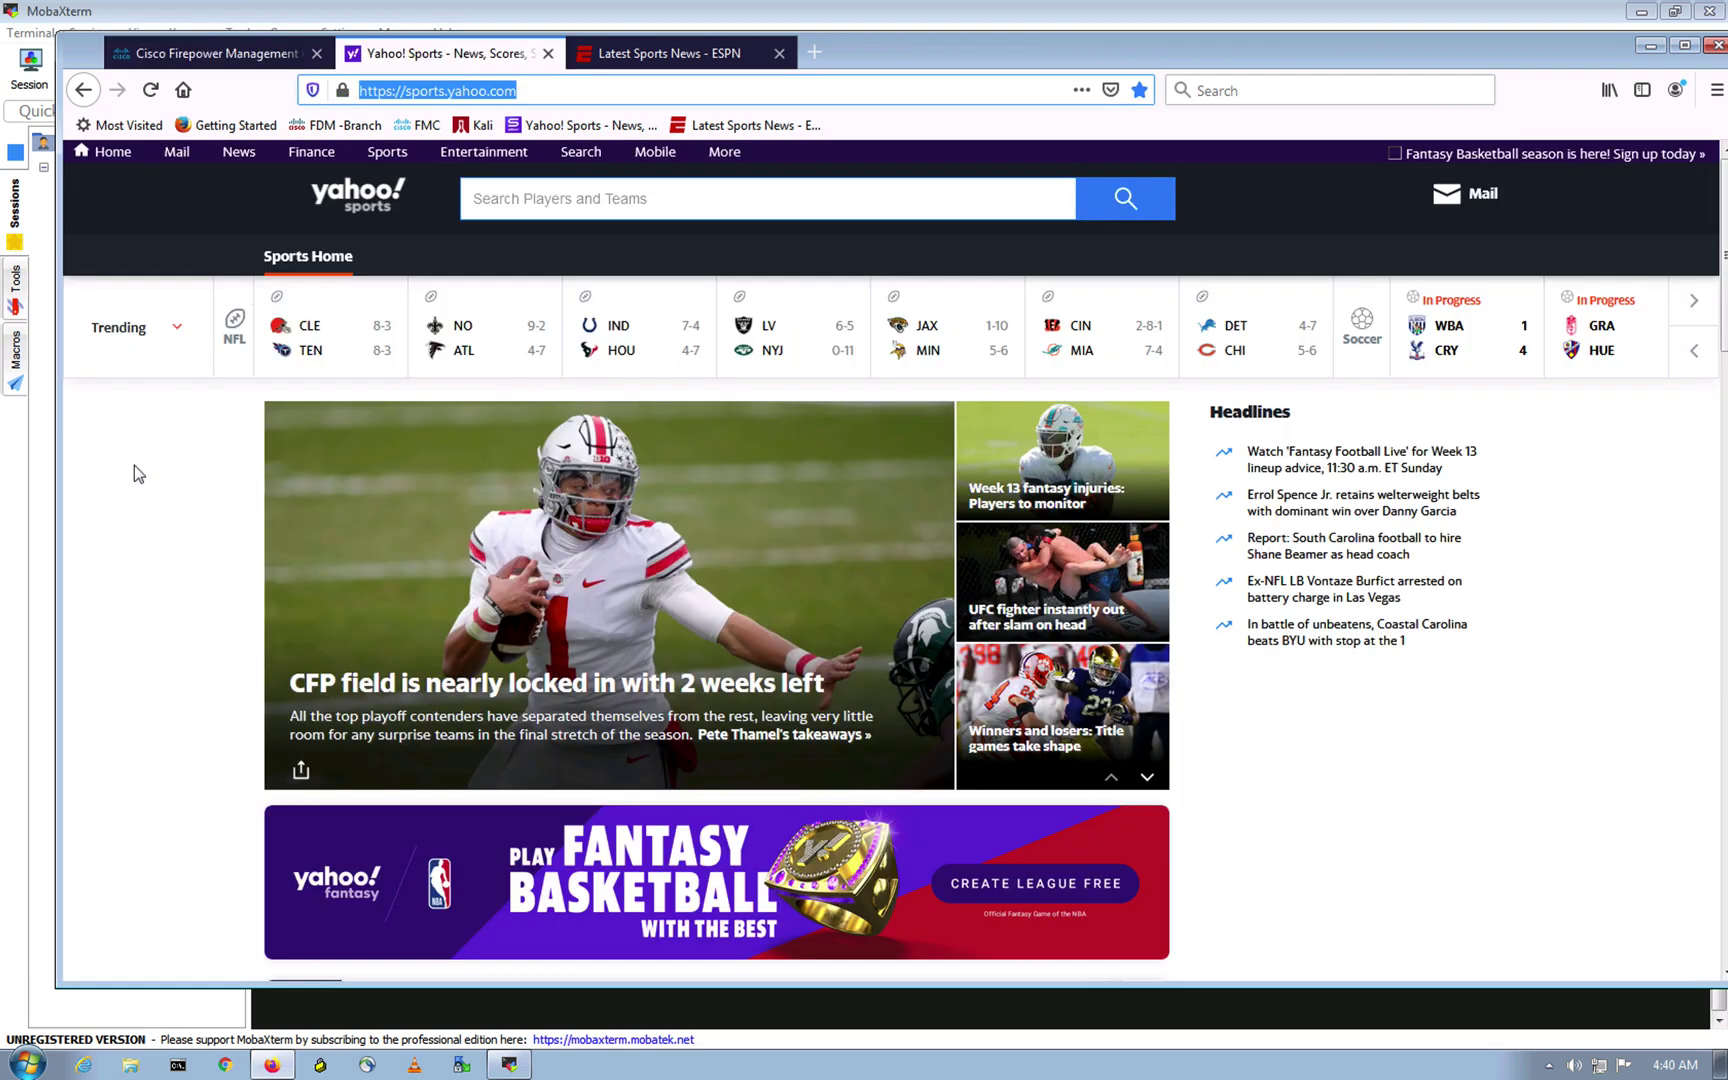
Step: Reload sports.yahoo.com in a new tab and confirm it fails with PR_CONNECT_RESET_ERROR
click(134, 464)
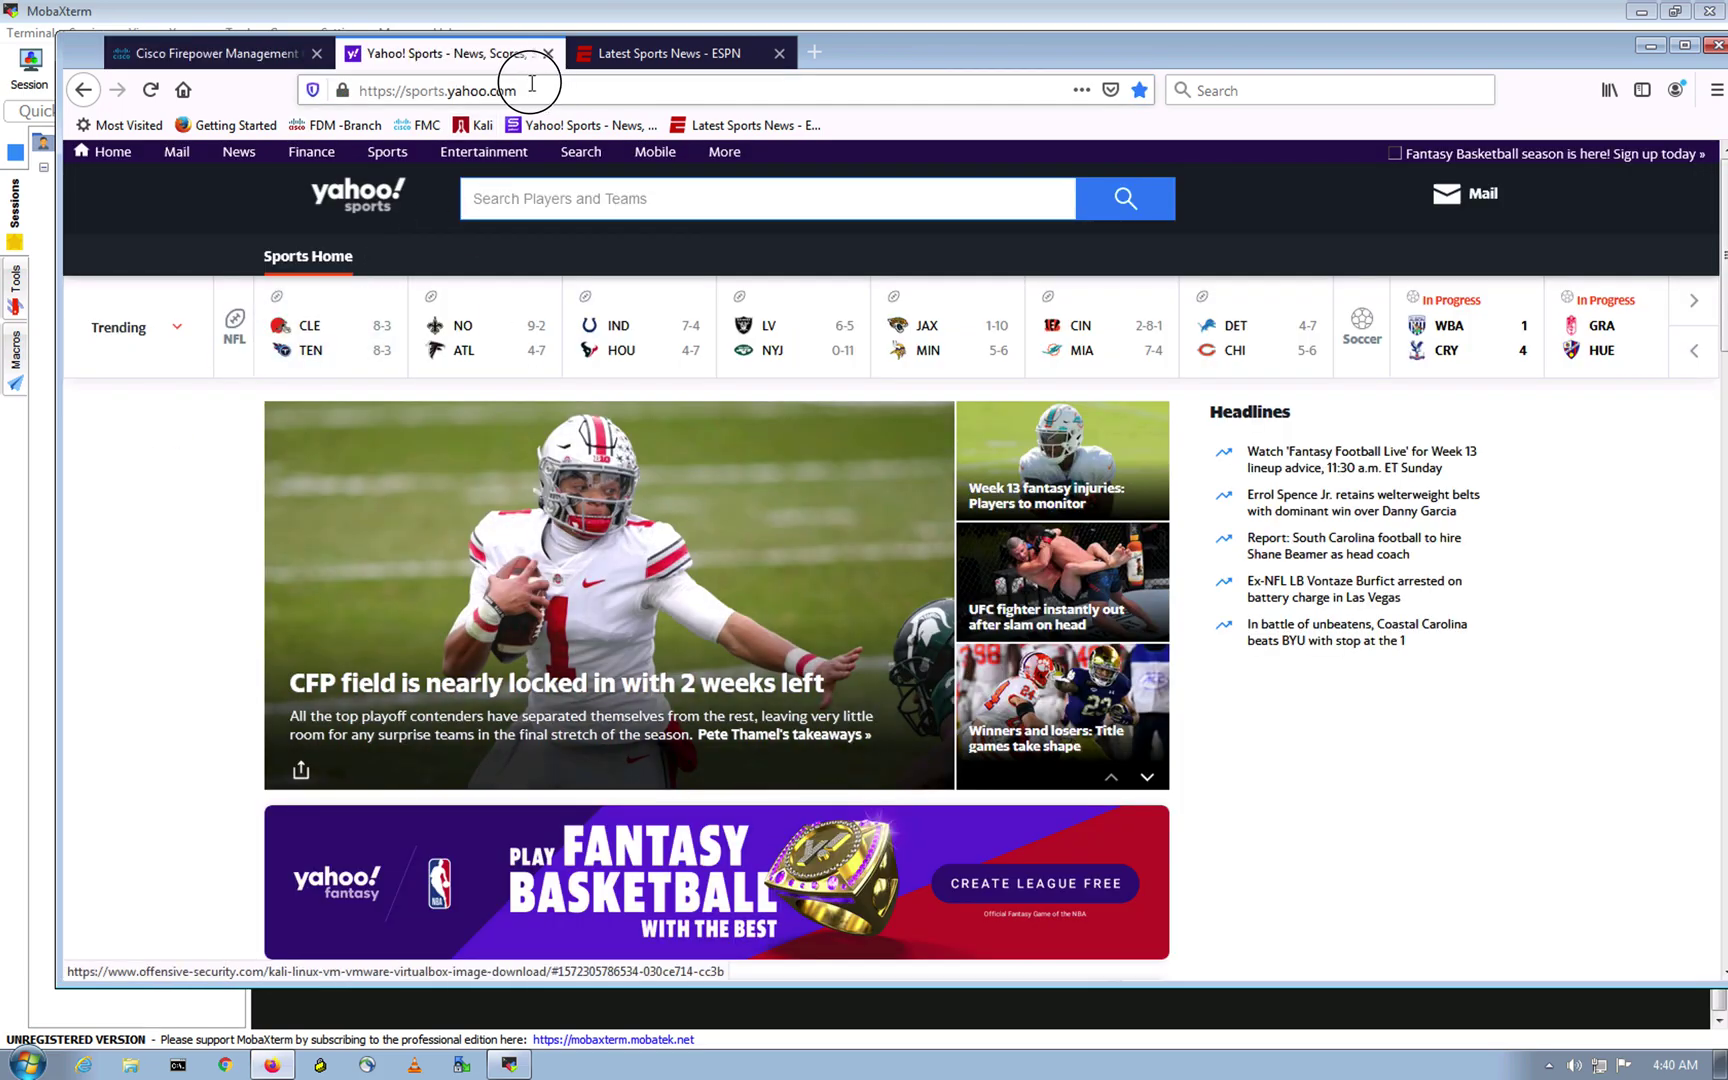
click(418, 89)
right_click(418, 89)
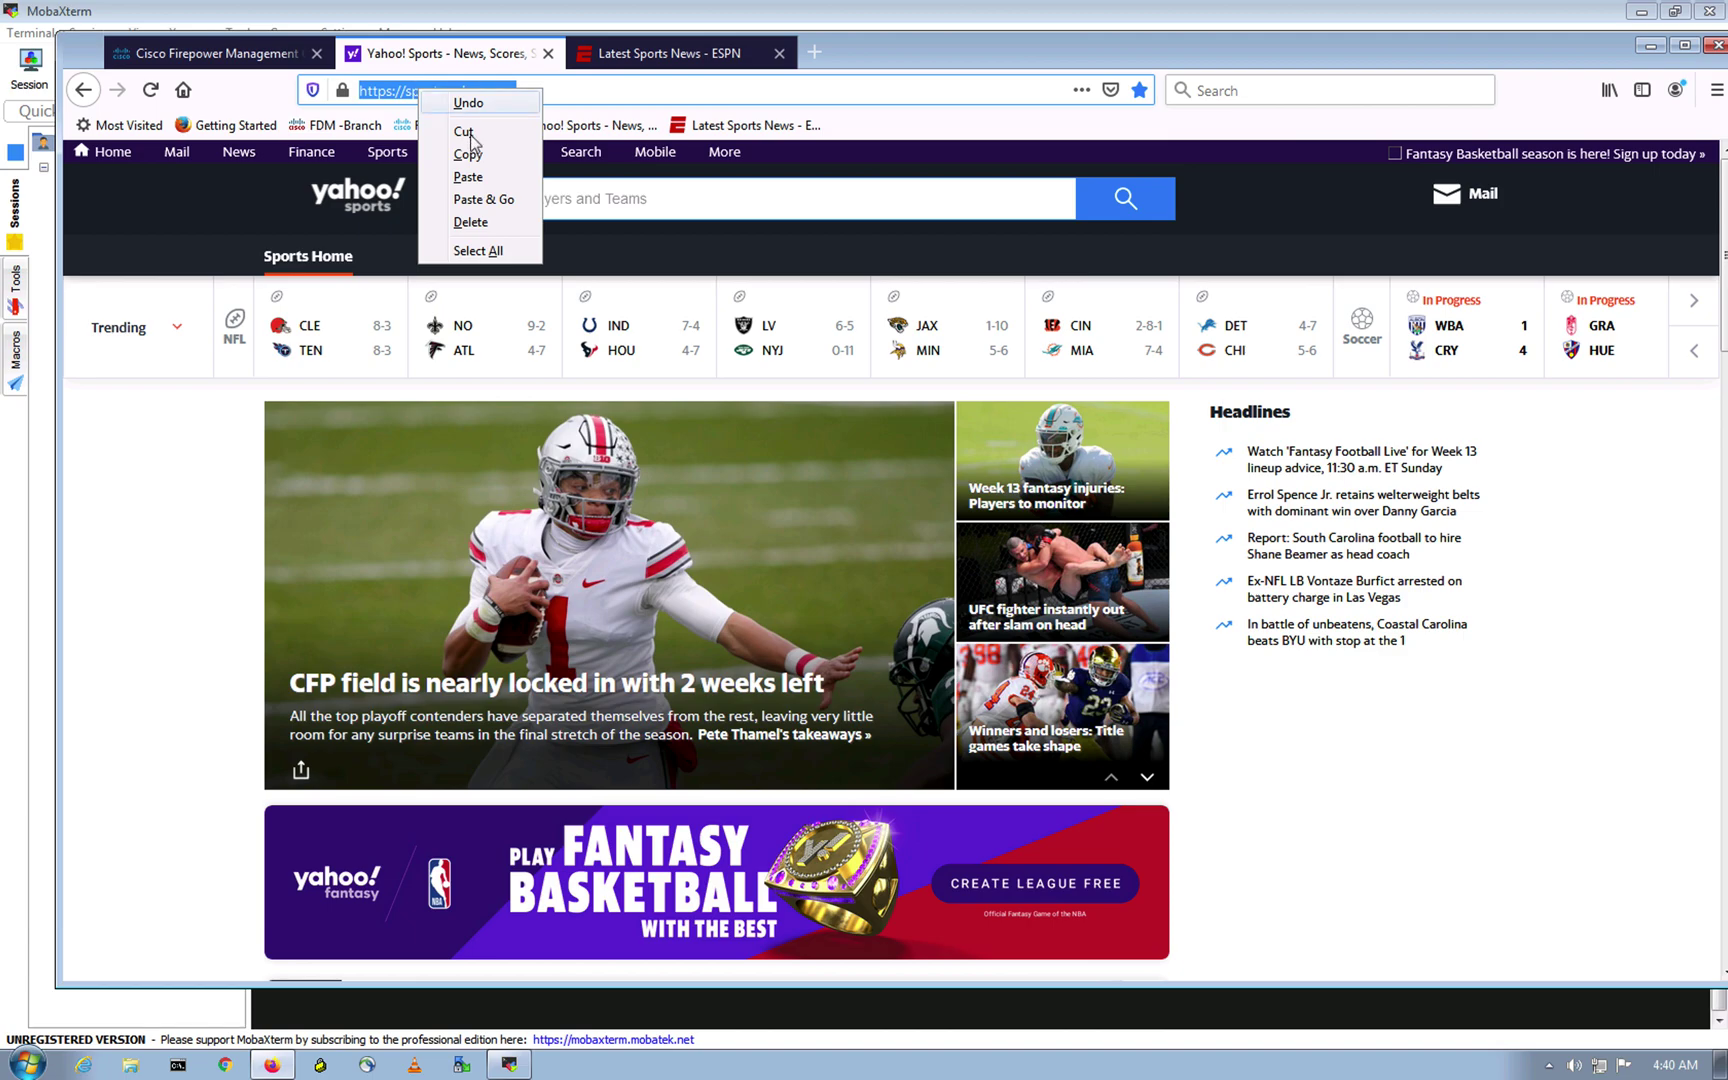
click(478, 150)
click(819, 51)
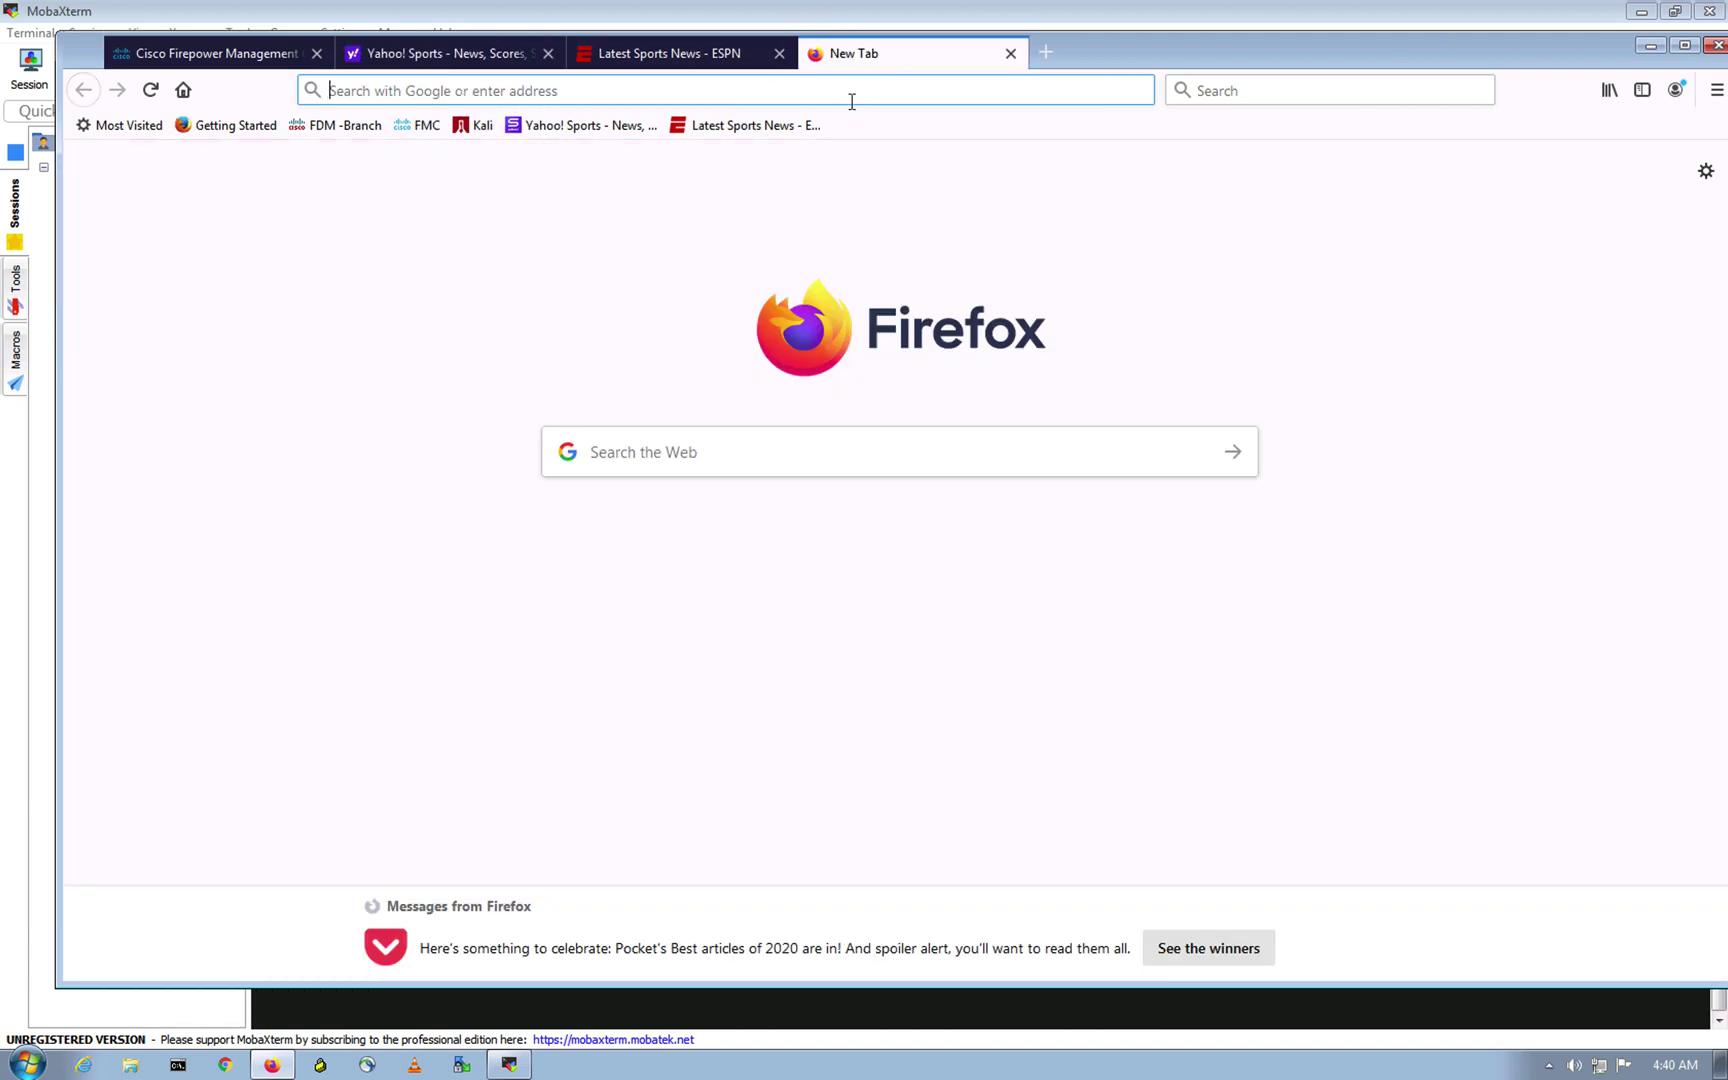
click(855, 94)
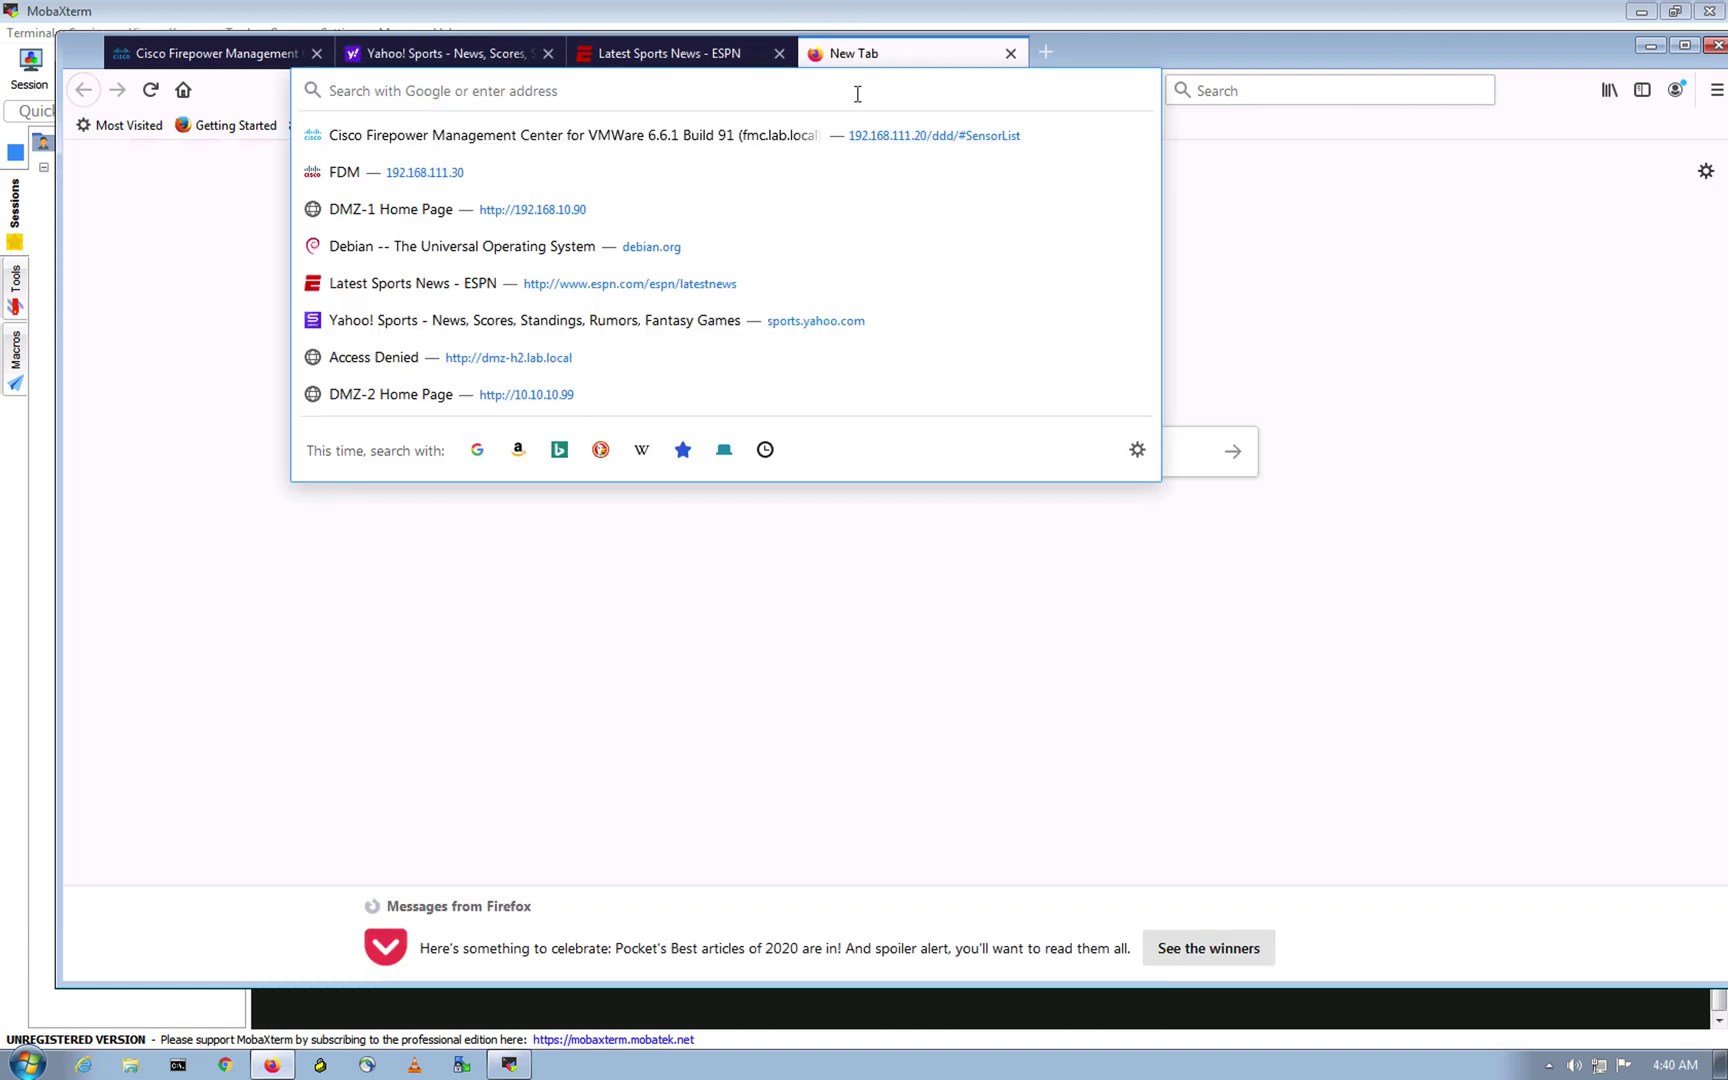
key(ctrl+v)
key(Return)
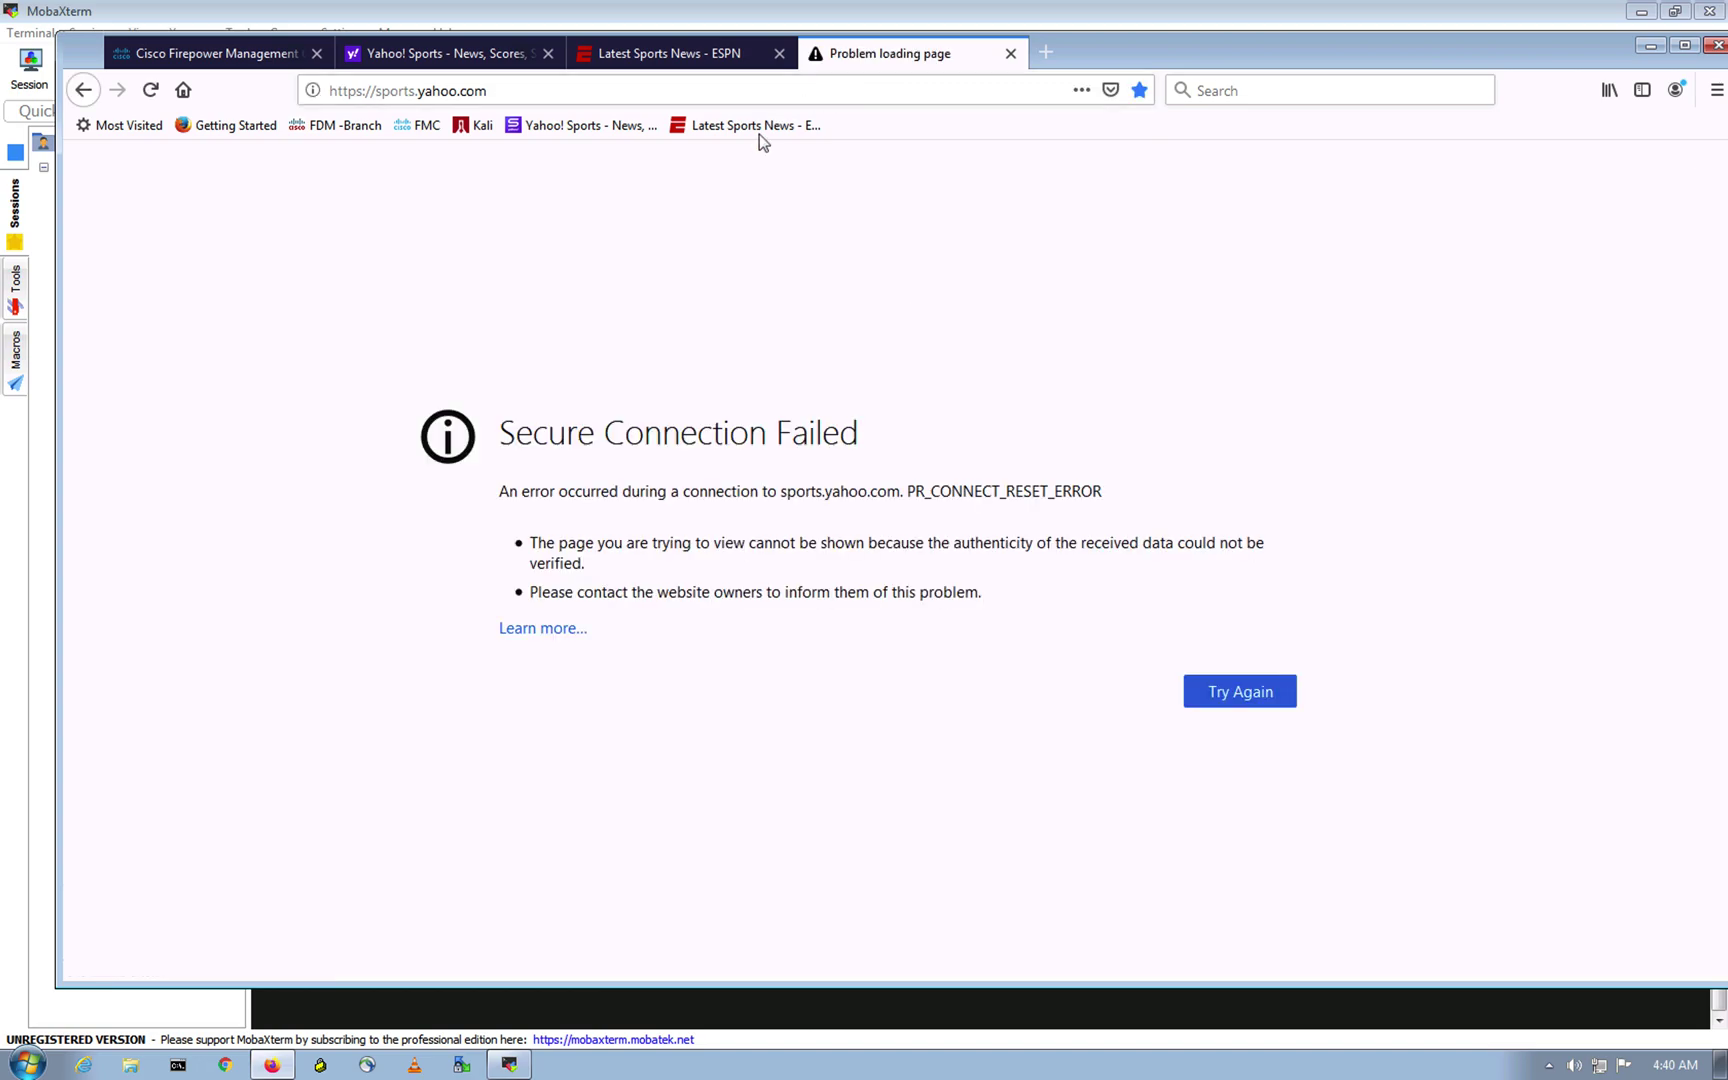
drag(901, 491, 1090, 599)
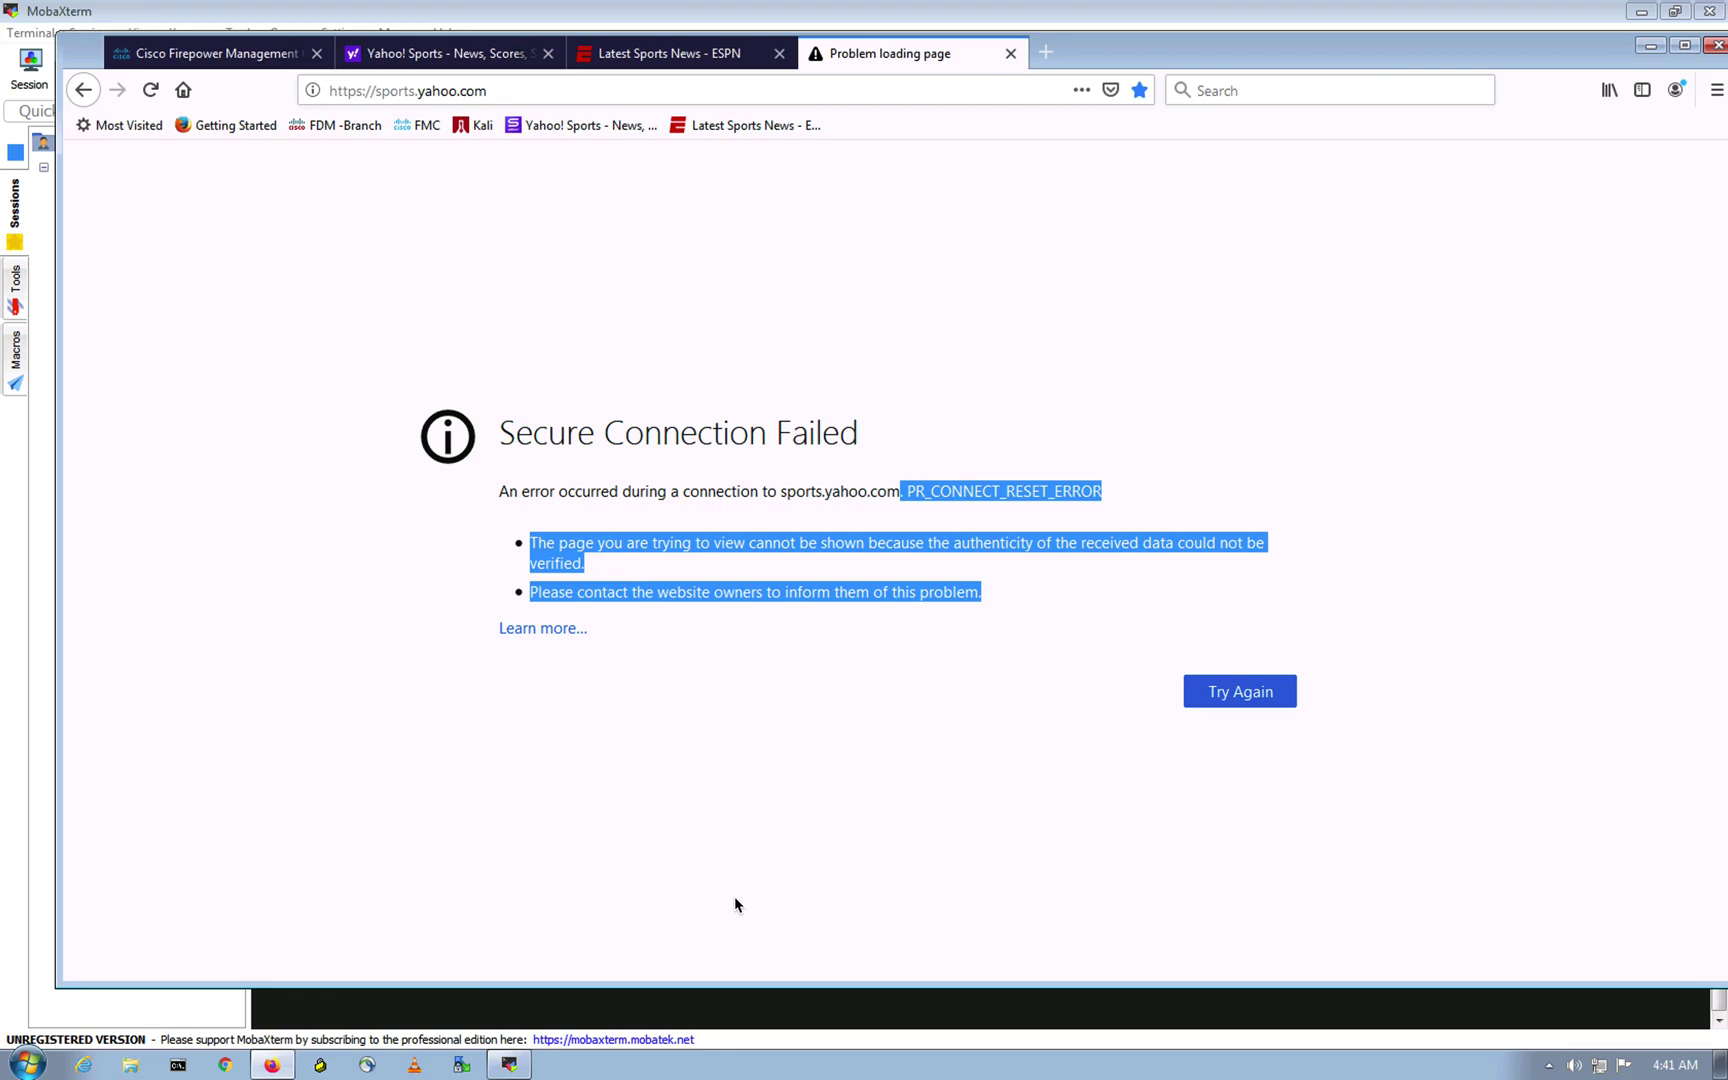
key(ctrl+Up)
click(619, 872)
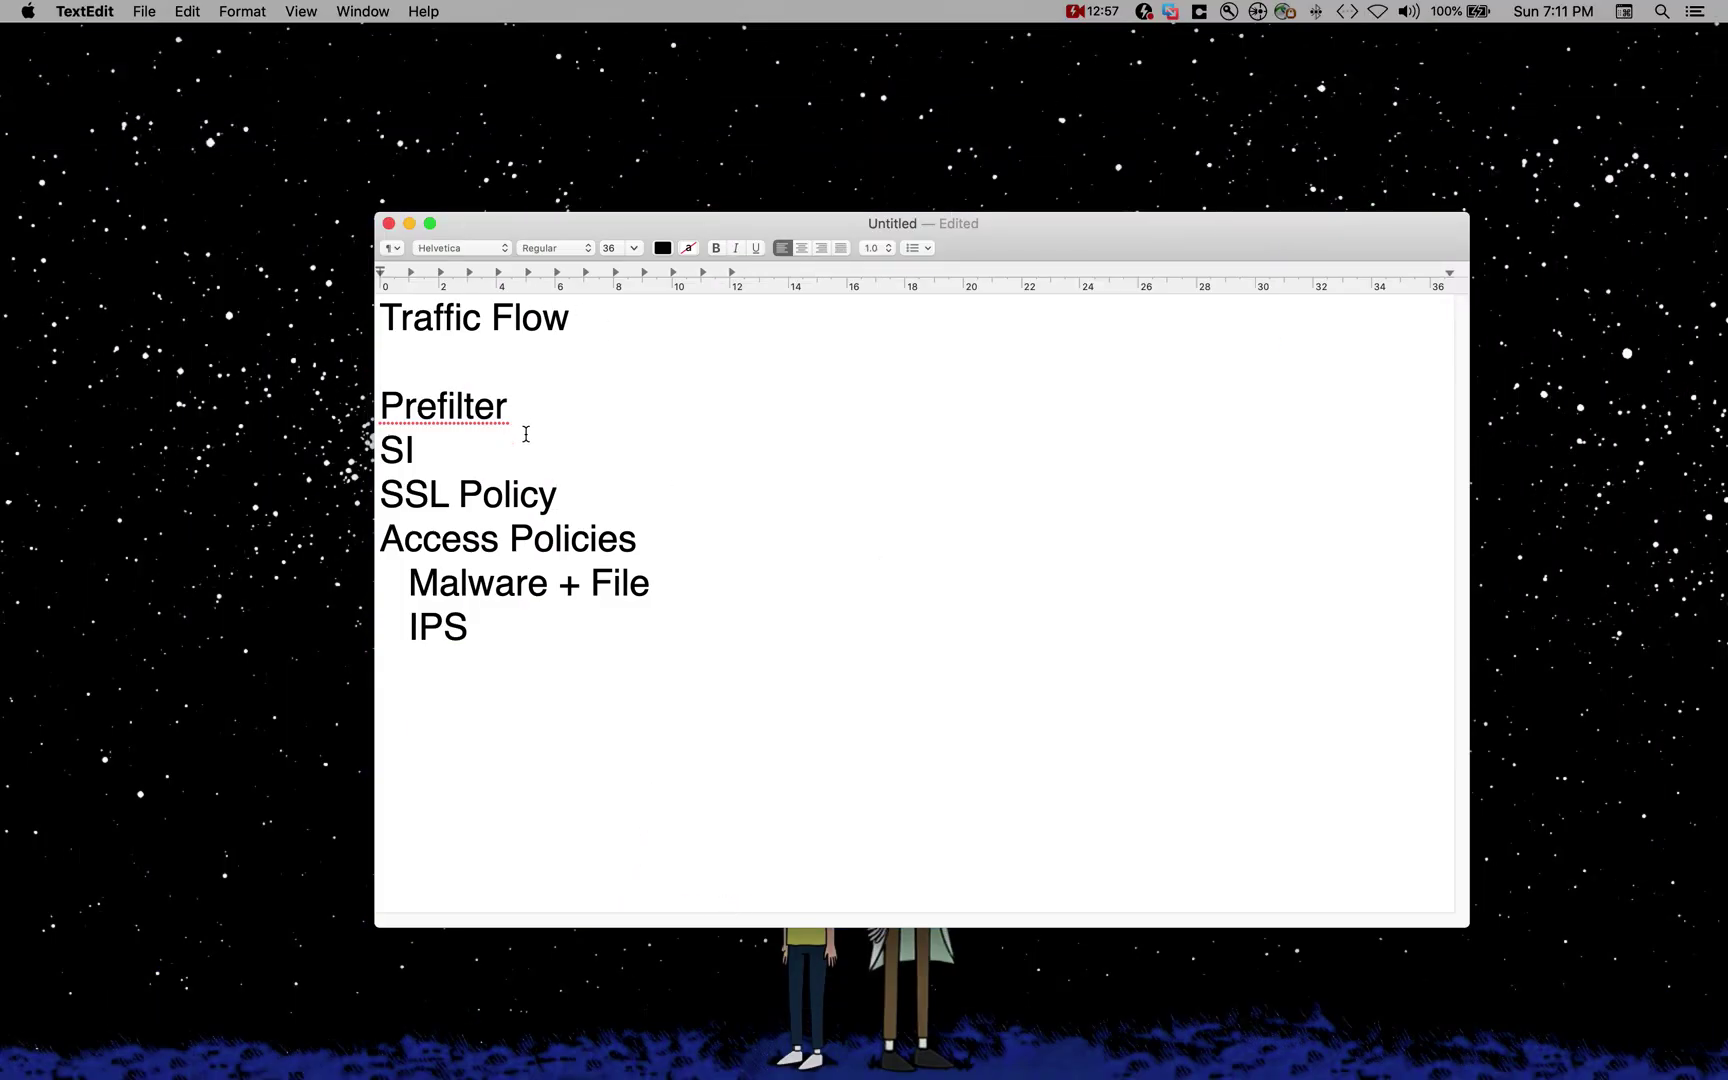
Step: Highlight Prefilter in the traffic-flow notes, then return to the Firepower Management Center tab
drag(518, 408, 350, 410)
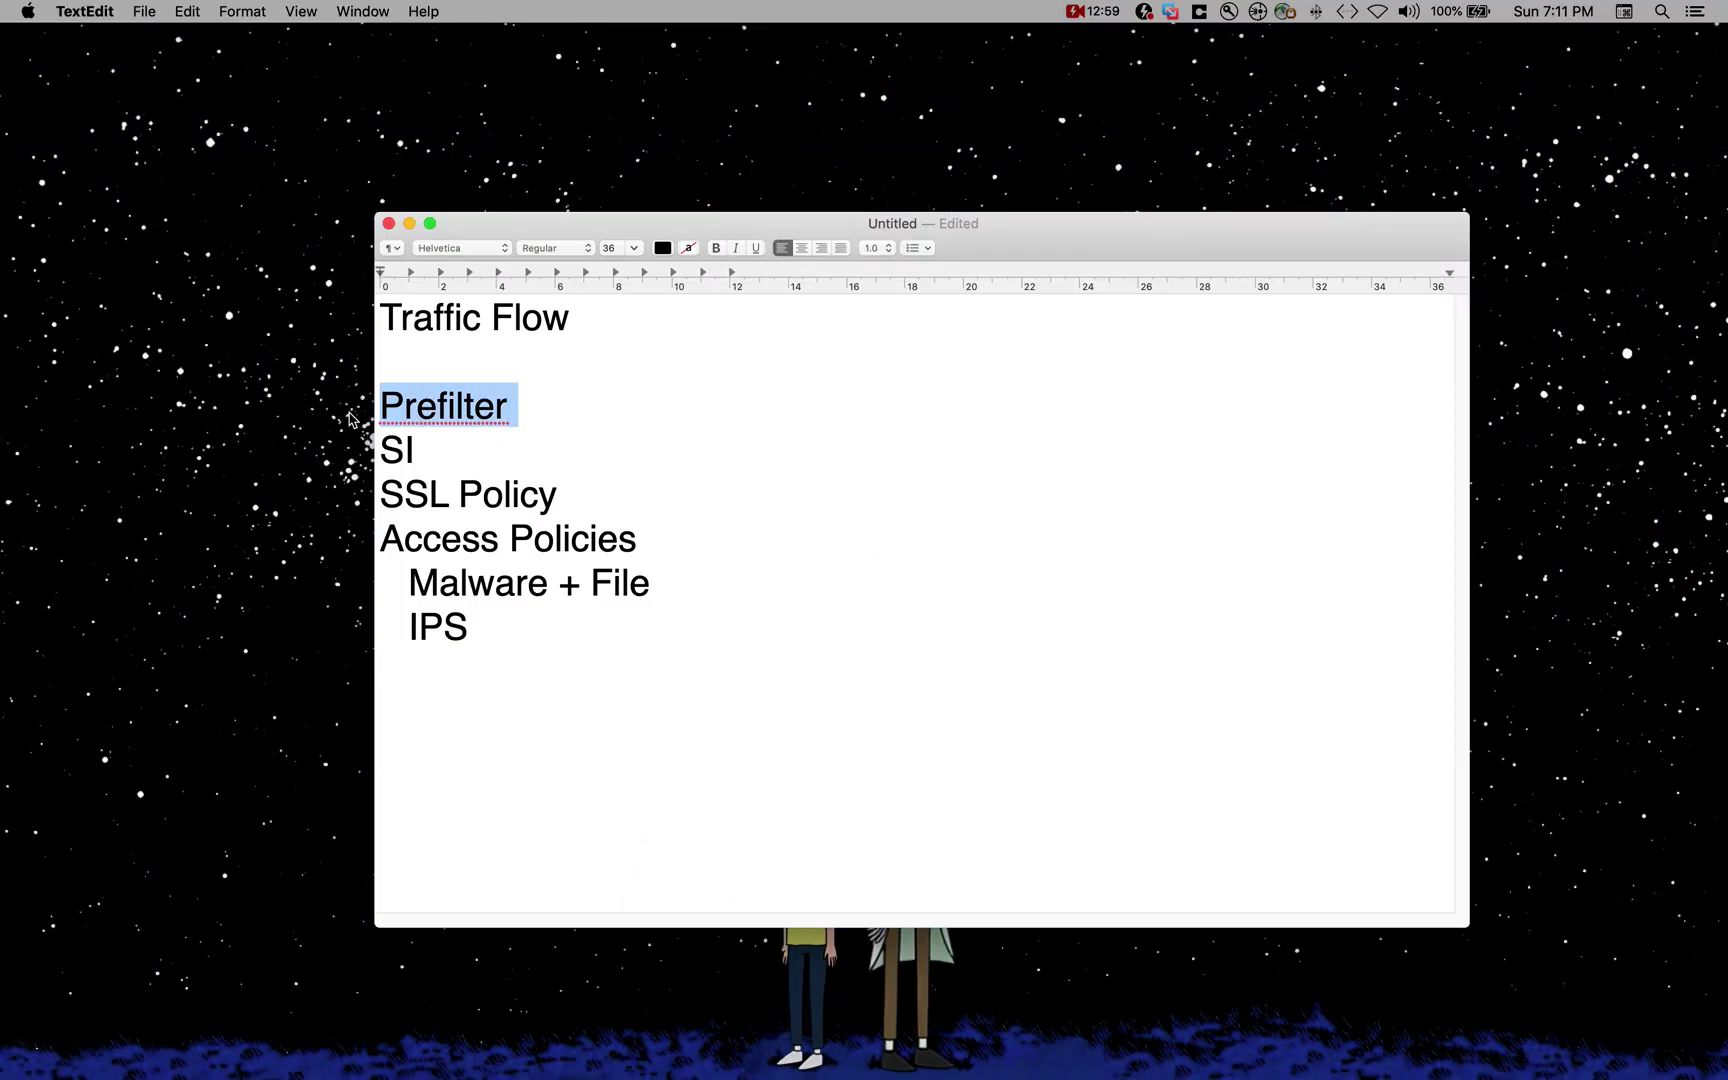
click(387, 632)
key(ctrl+Up)
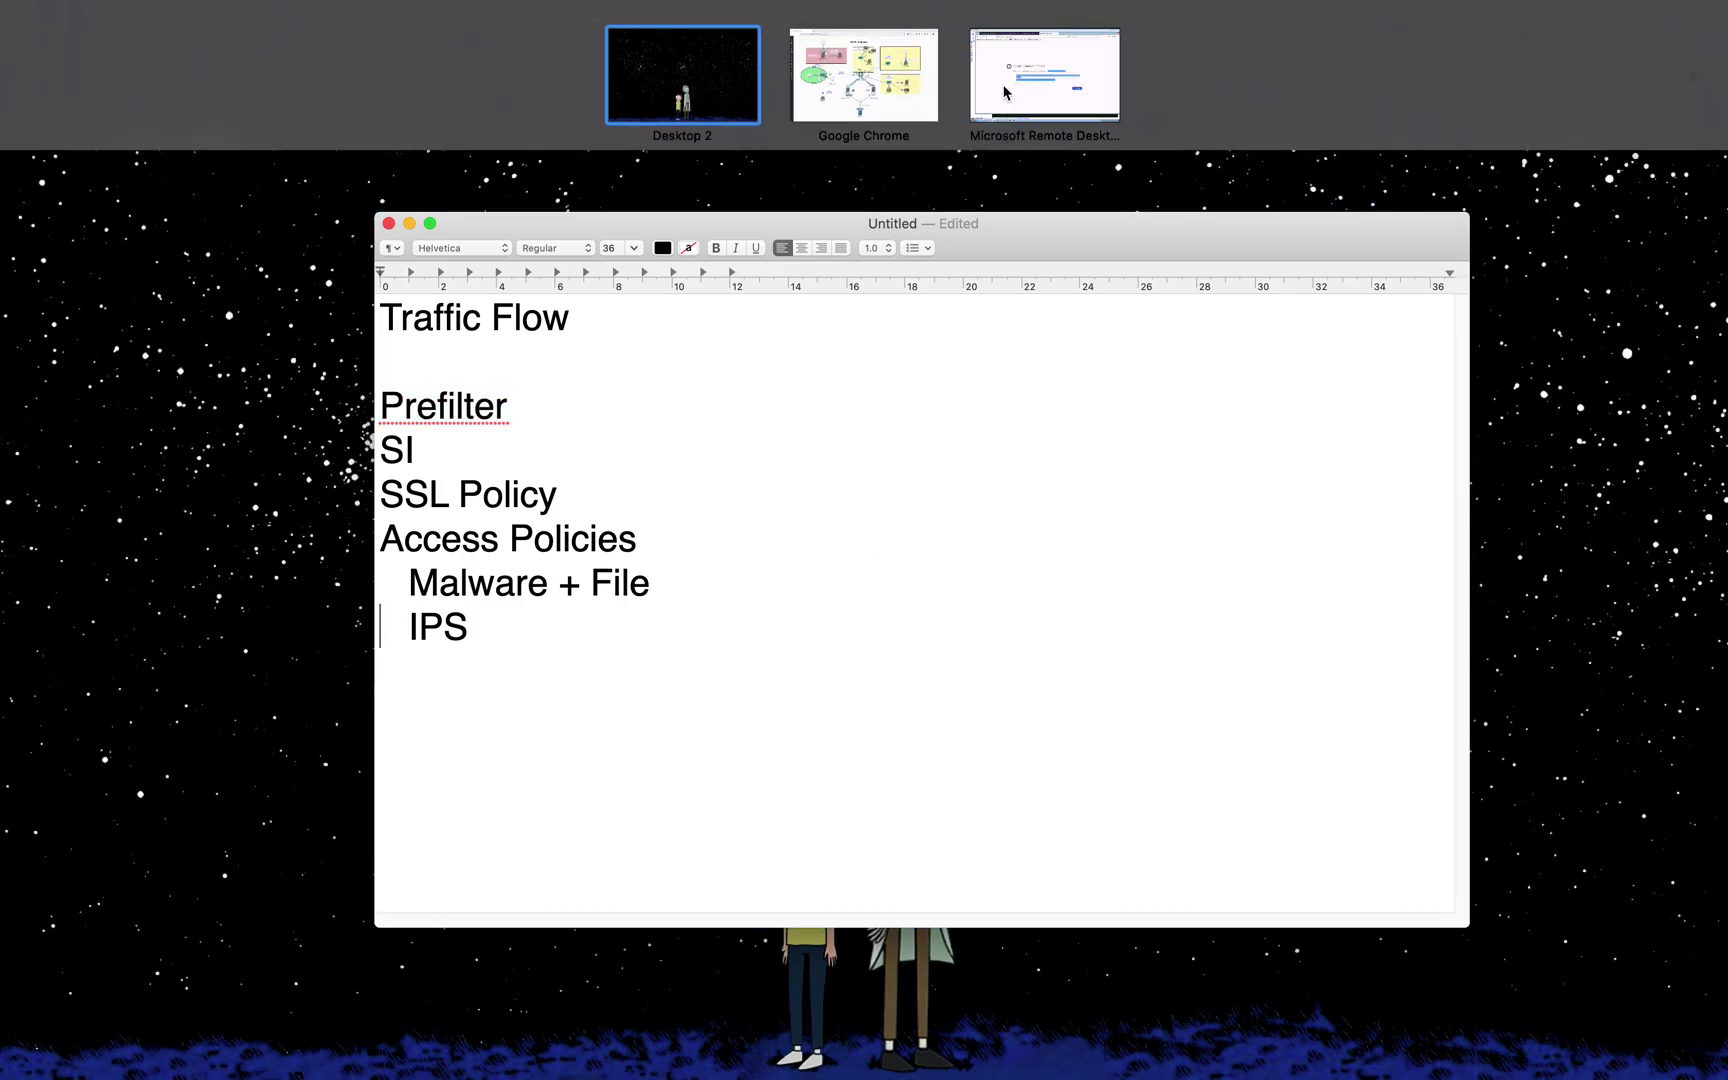
click(1008, 95)
click(205, 53)
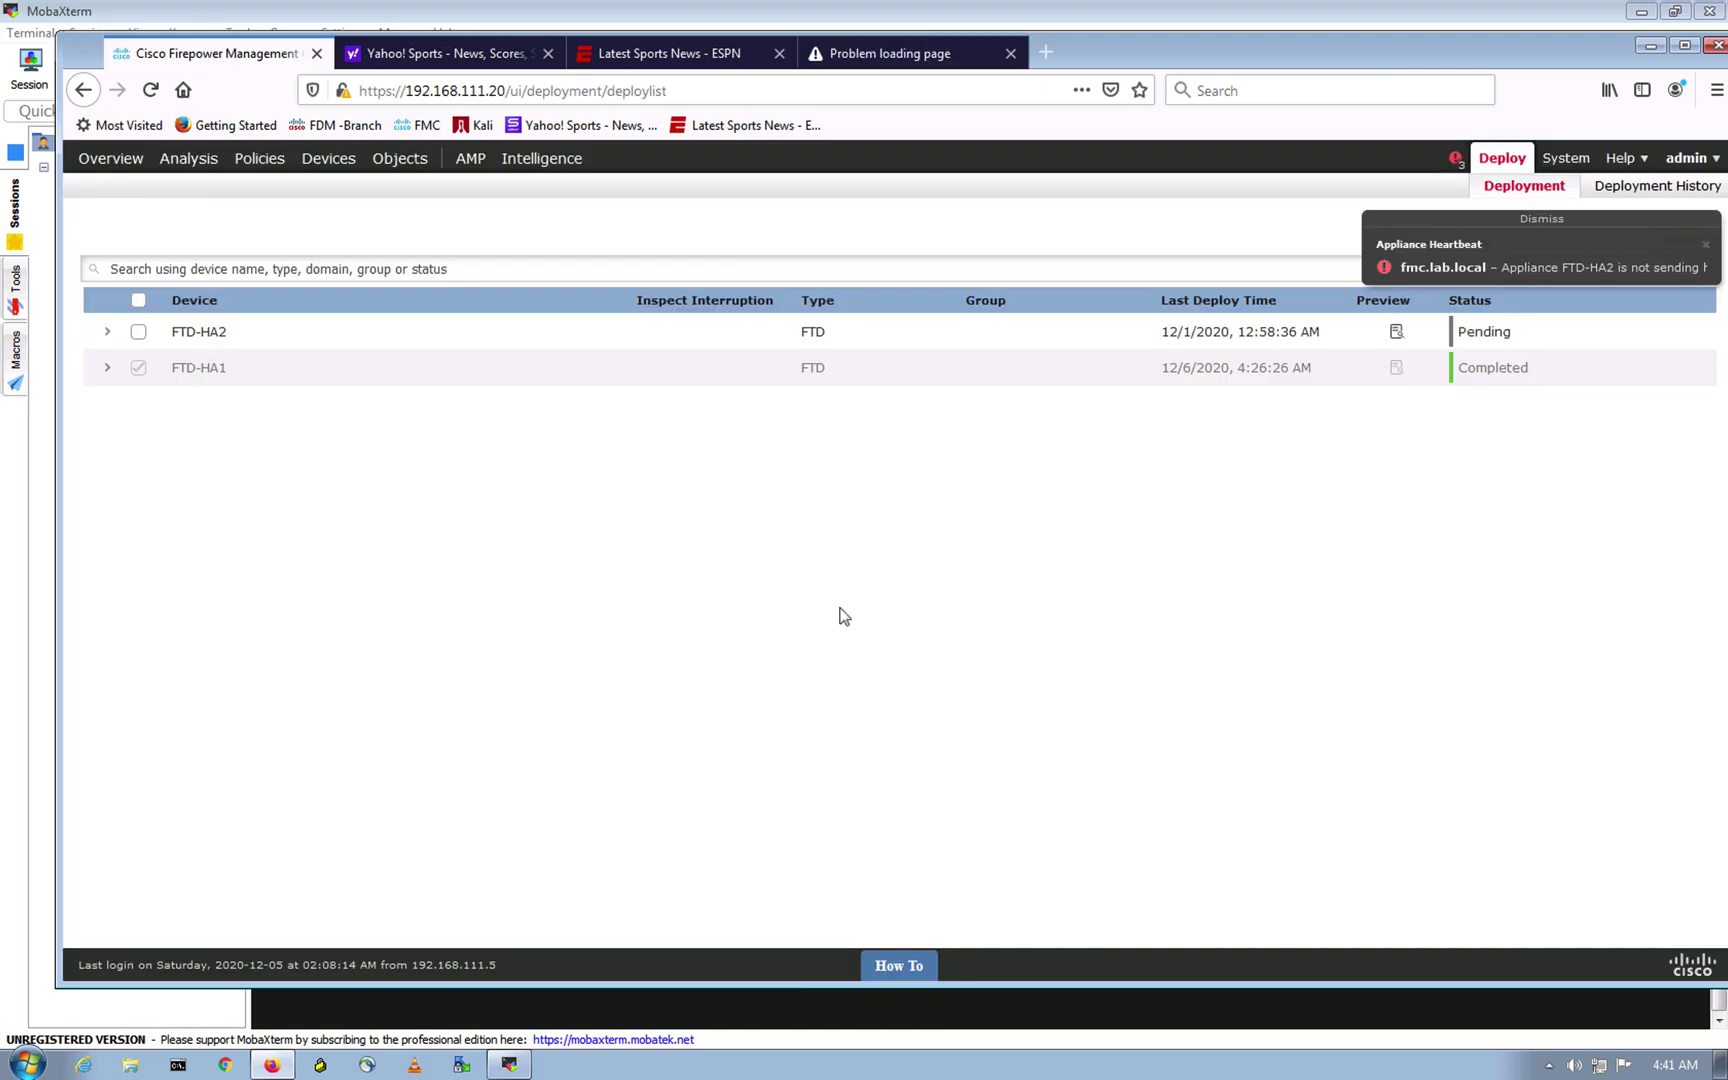
Step: Dismiss the heartbeat alert and reopen FTD-Initial-Policy's rules
click(1541, 219)
click(259, 162)
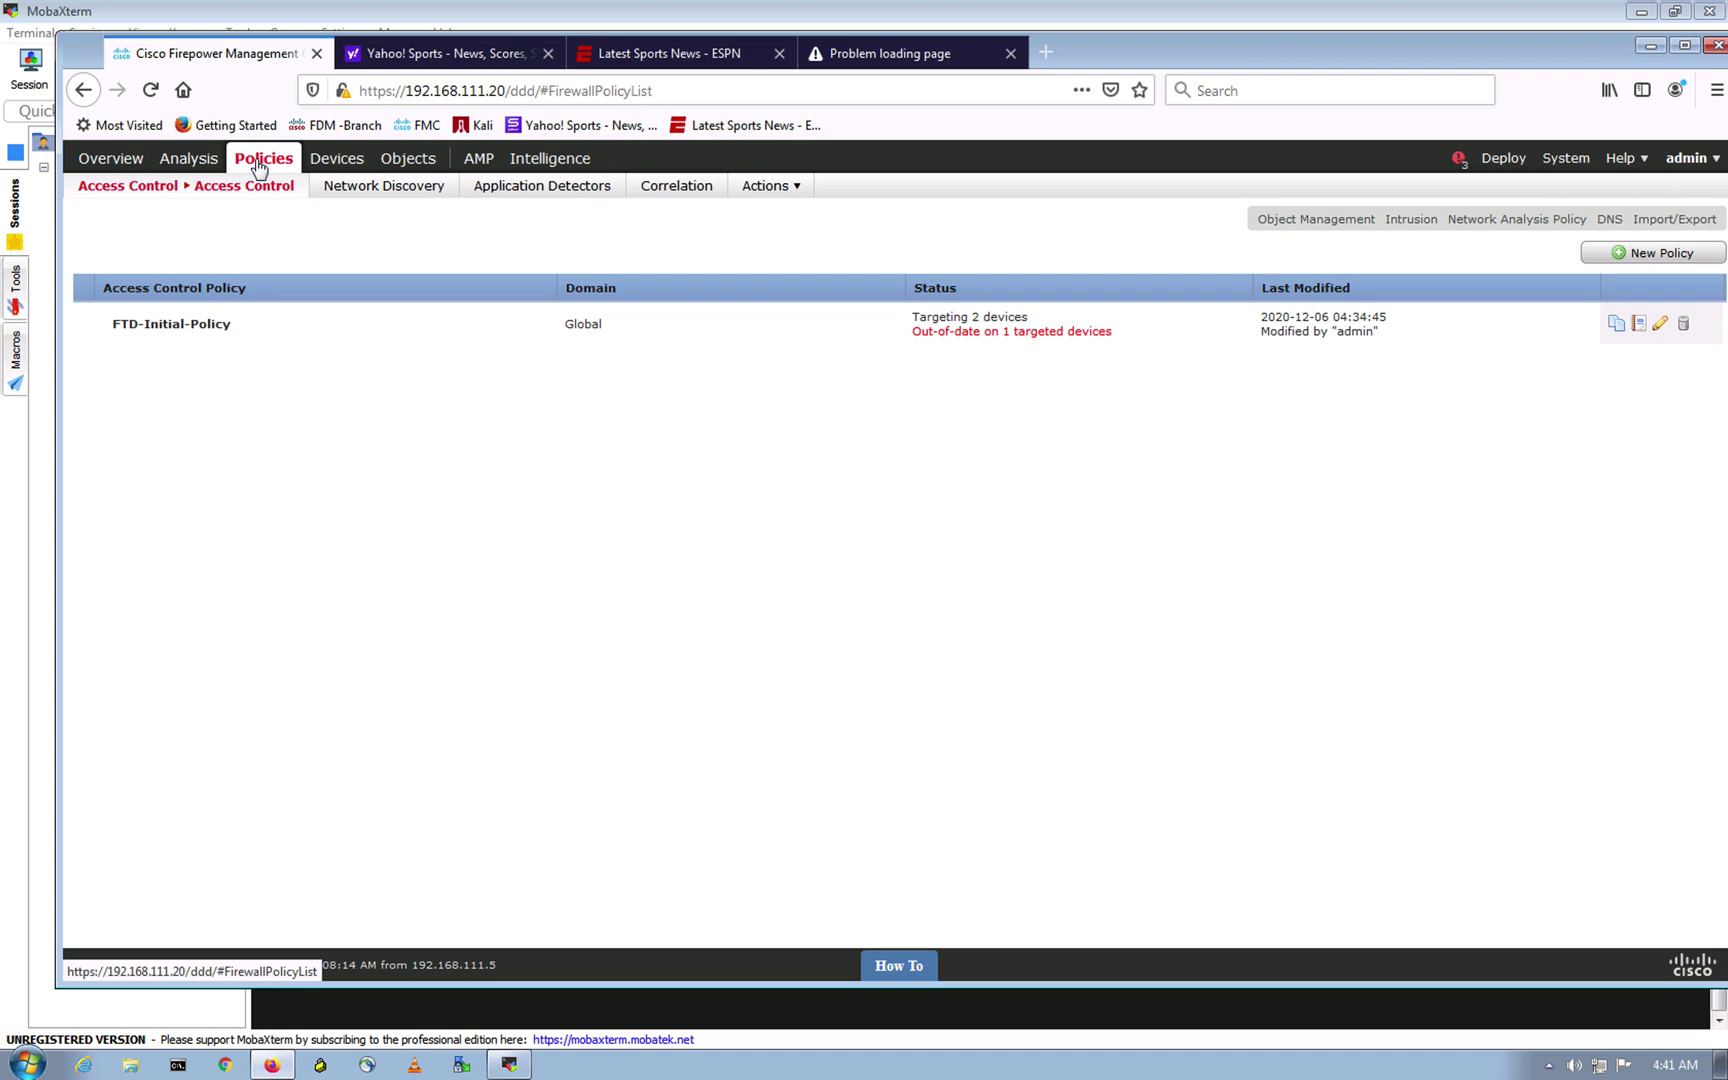
click(1661, 324)
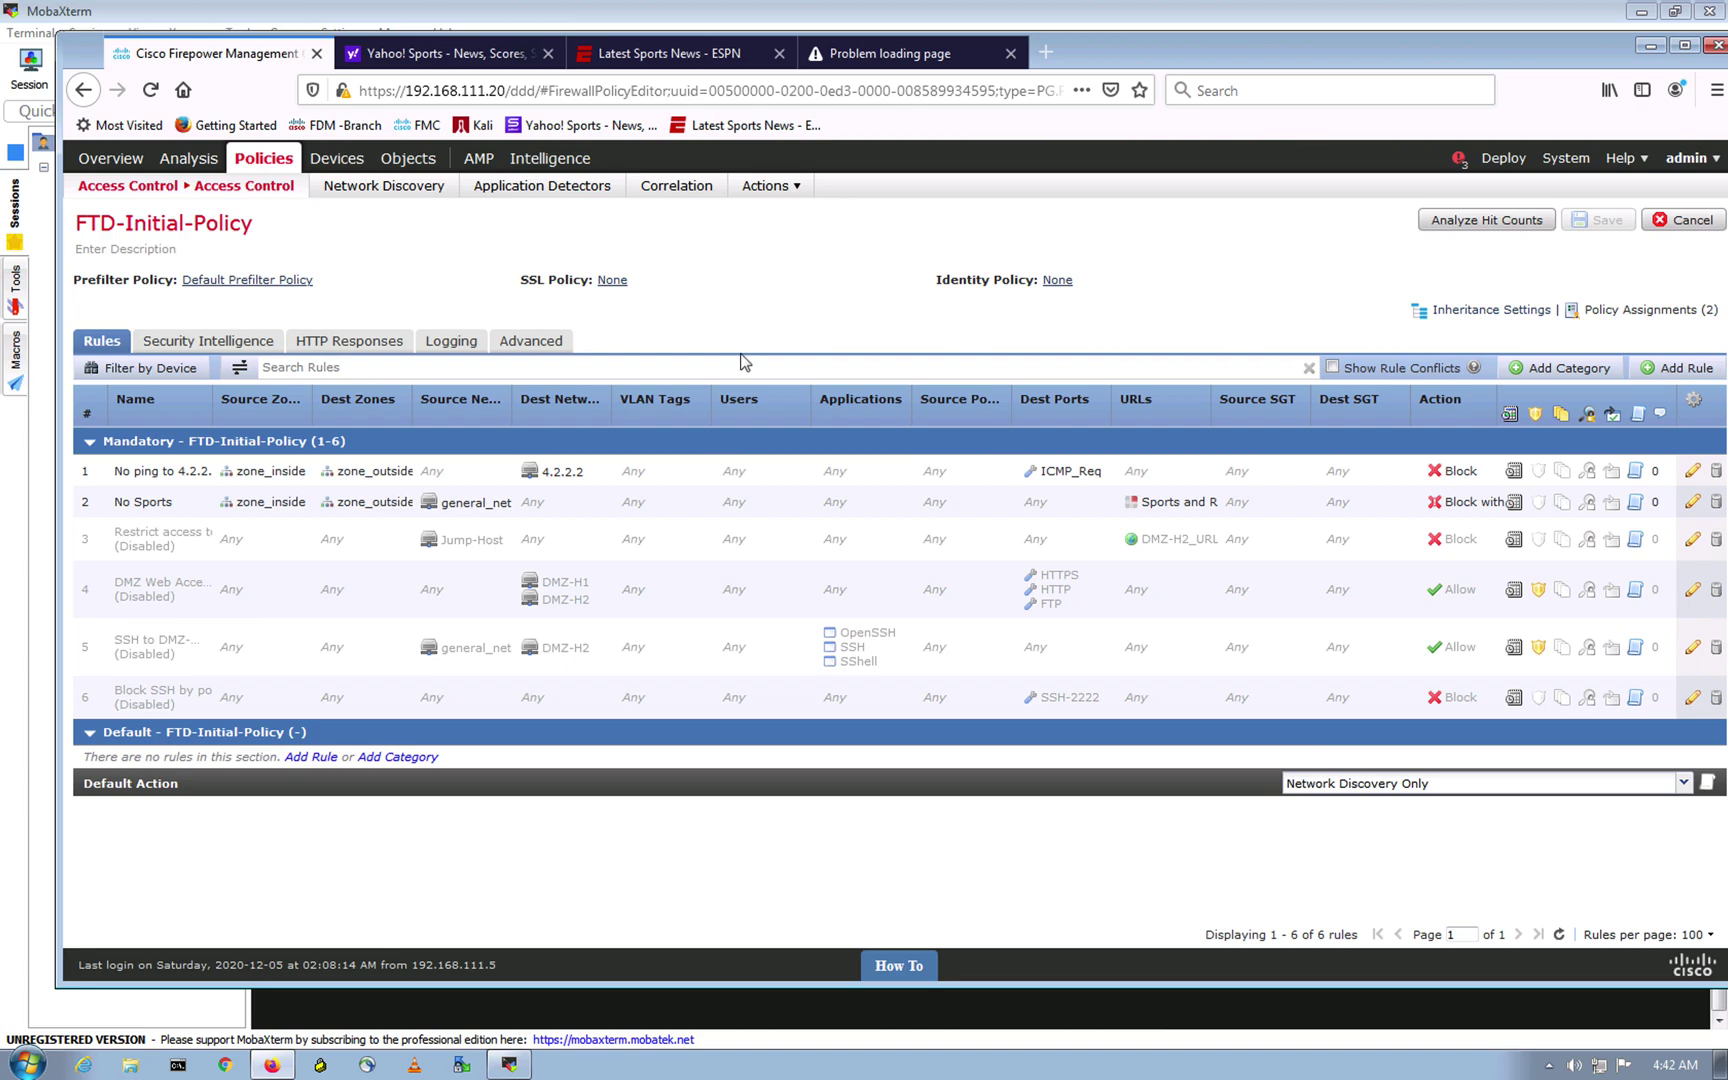
Step: Highlight the Access Policies line in the TextEdit traffic-flow notes
key(ctrl+Up)
click(552, 451)
drag(620, 540, 372, 541)
drag(636, 540, 364, 541)
click(509, 535)
drag(630, 541, 370, 545)
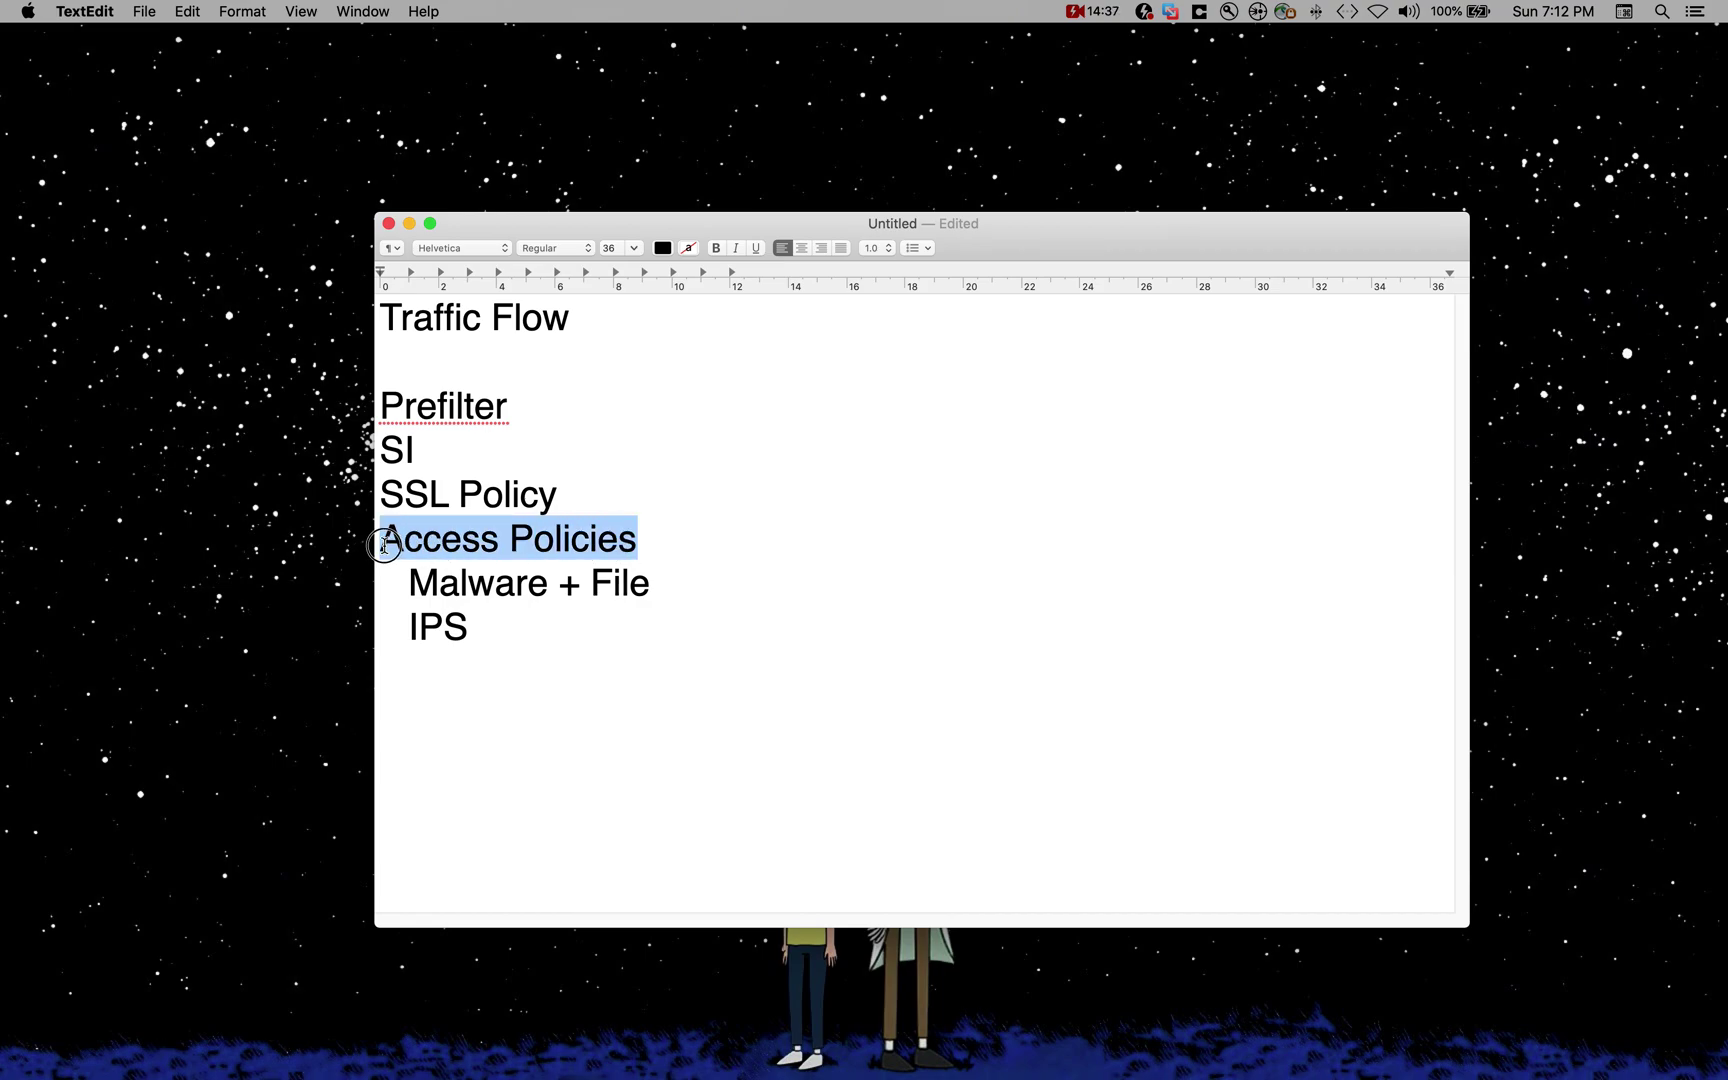
Step: Highlight the Access Policies and Malware + File lines in the notes, then return to Firepower
click(531, 546)
drag(696, 543, 381, 541)
click(603, 546)
click(664, 537)
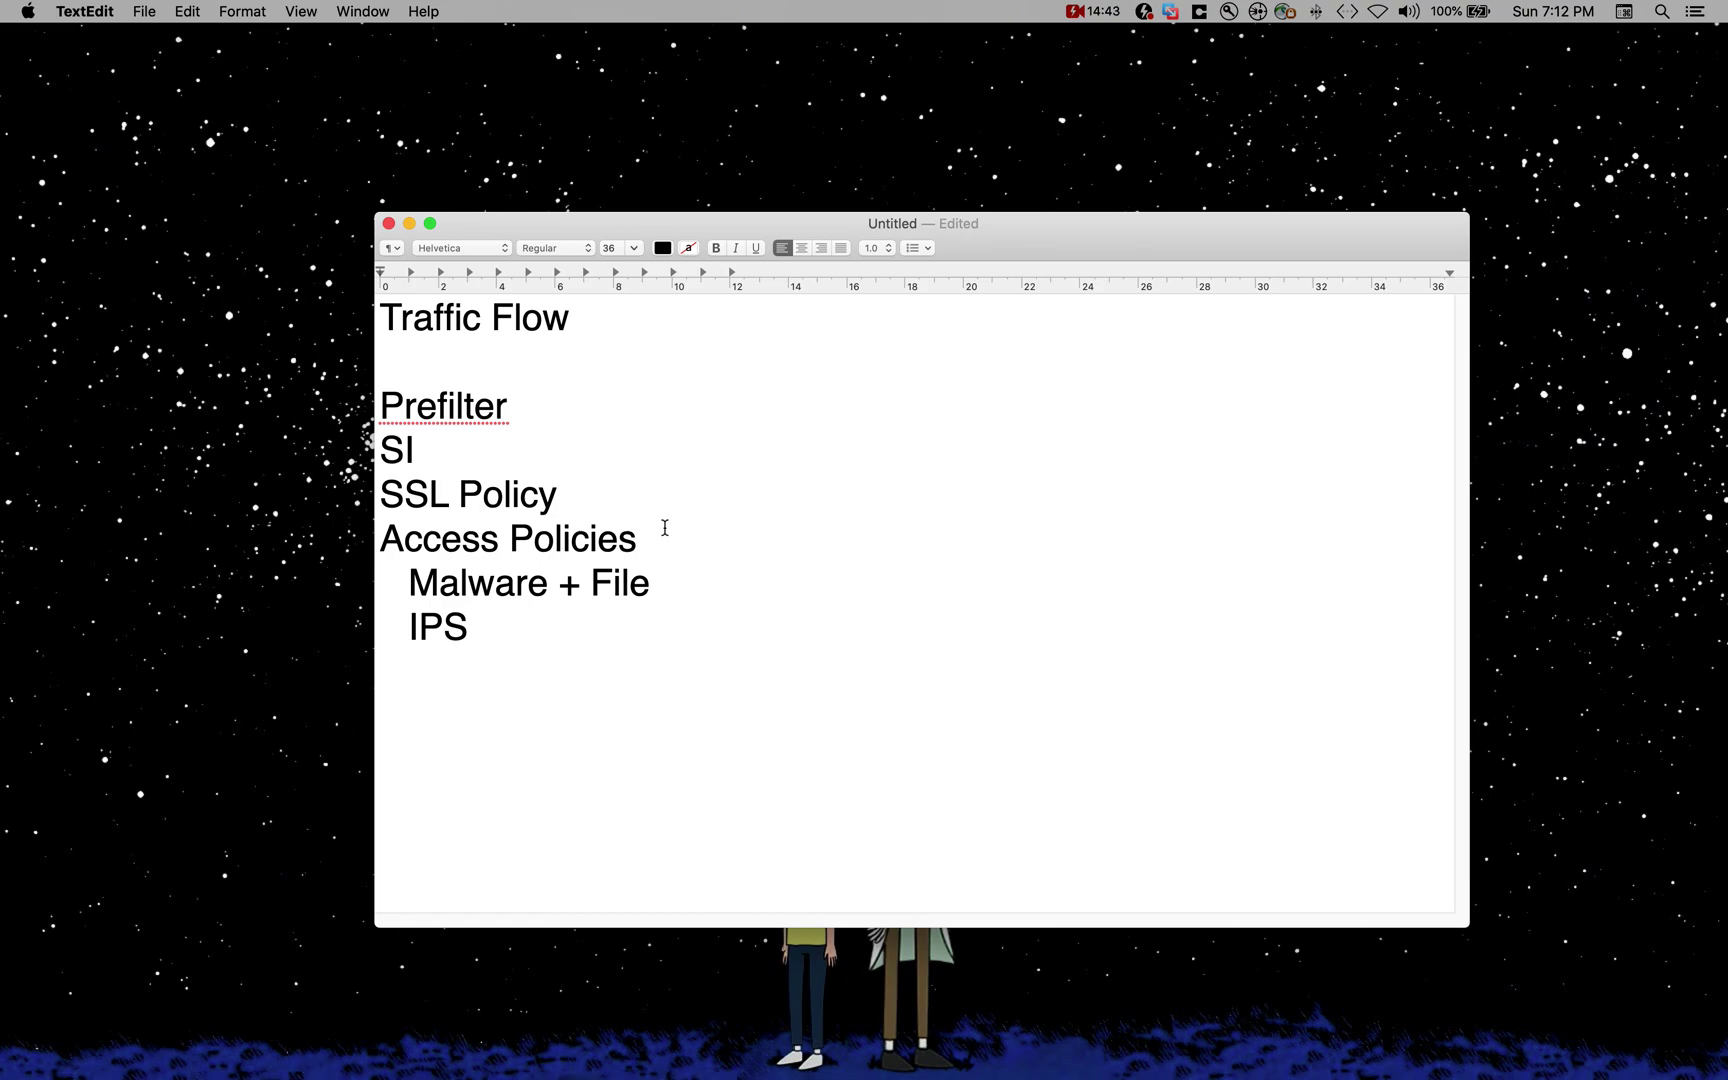
drag(406, 584, 688, 593)
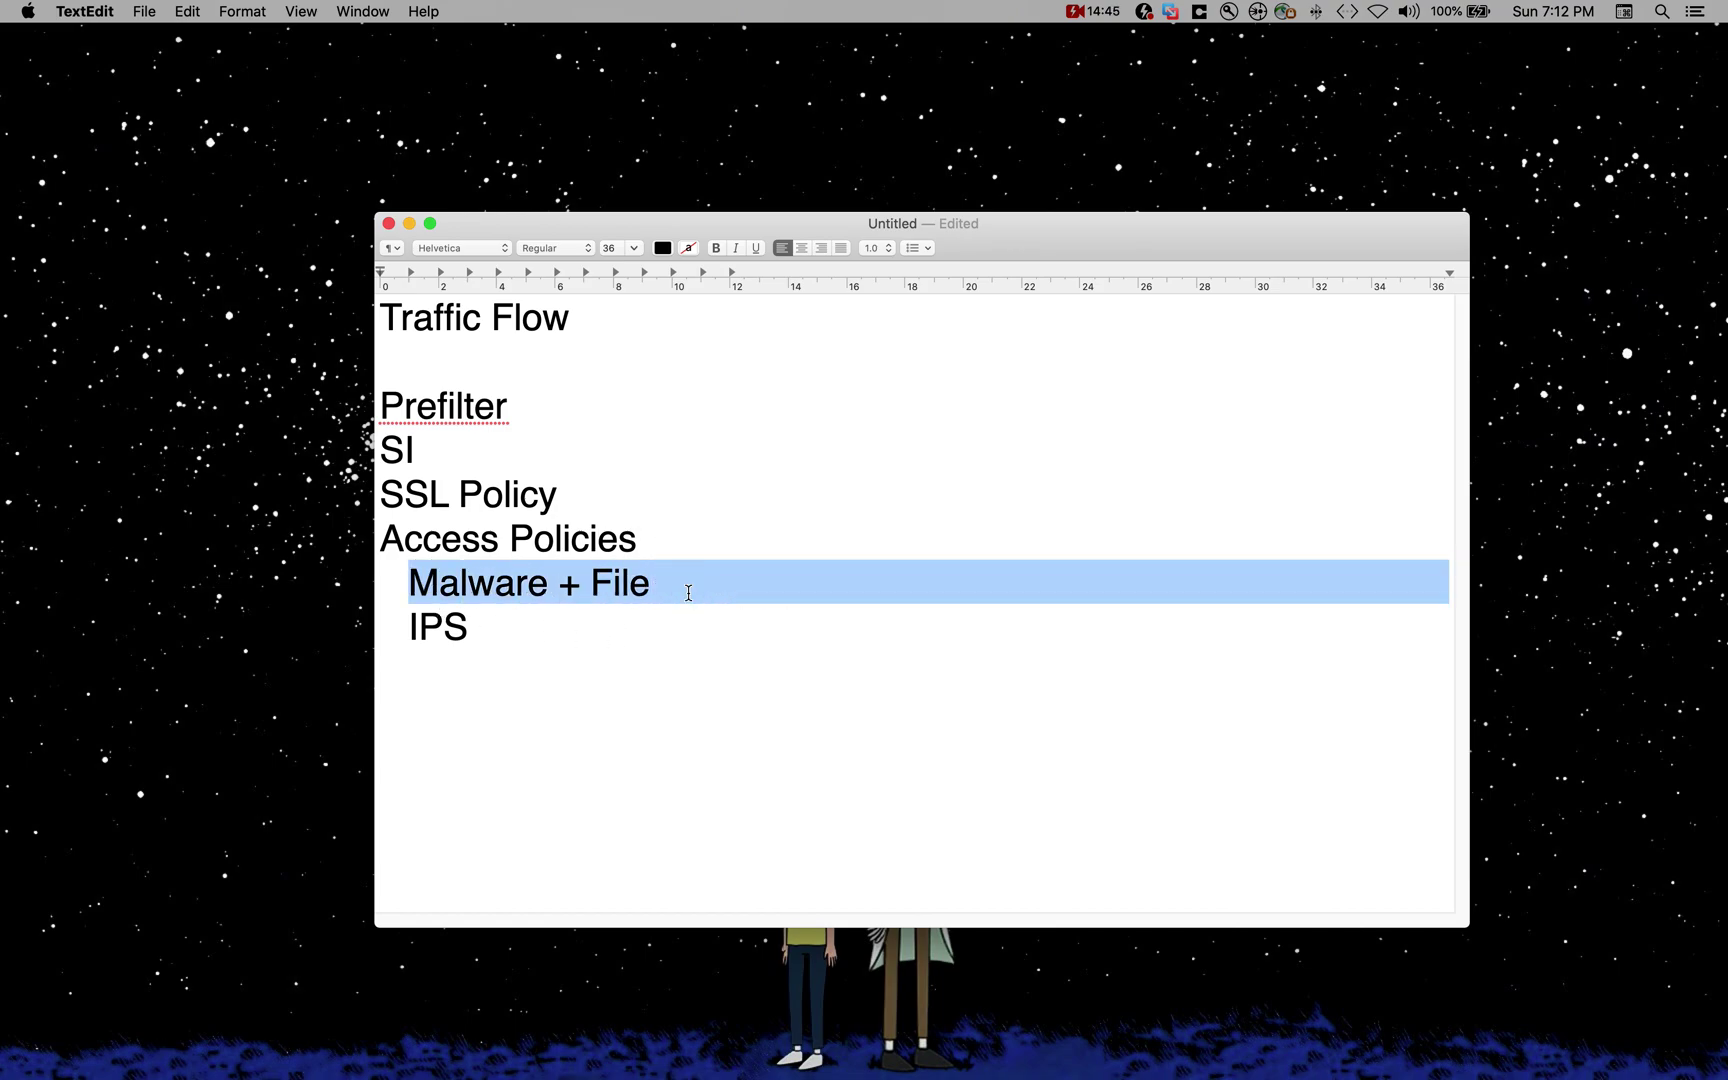
key(ctrl+Up)
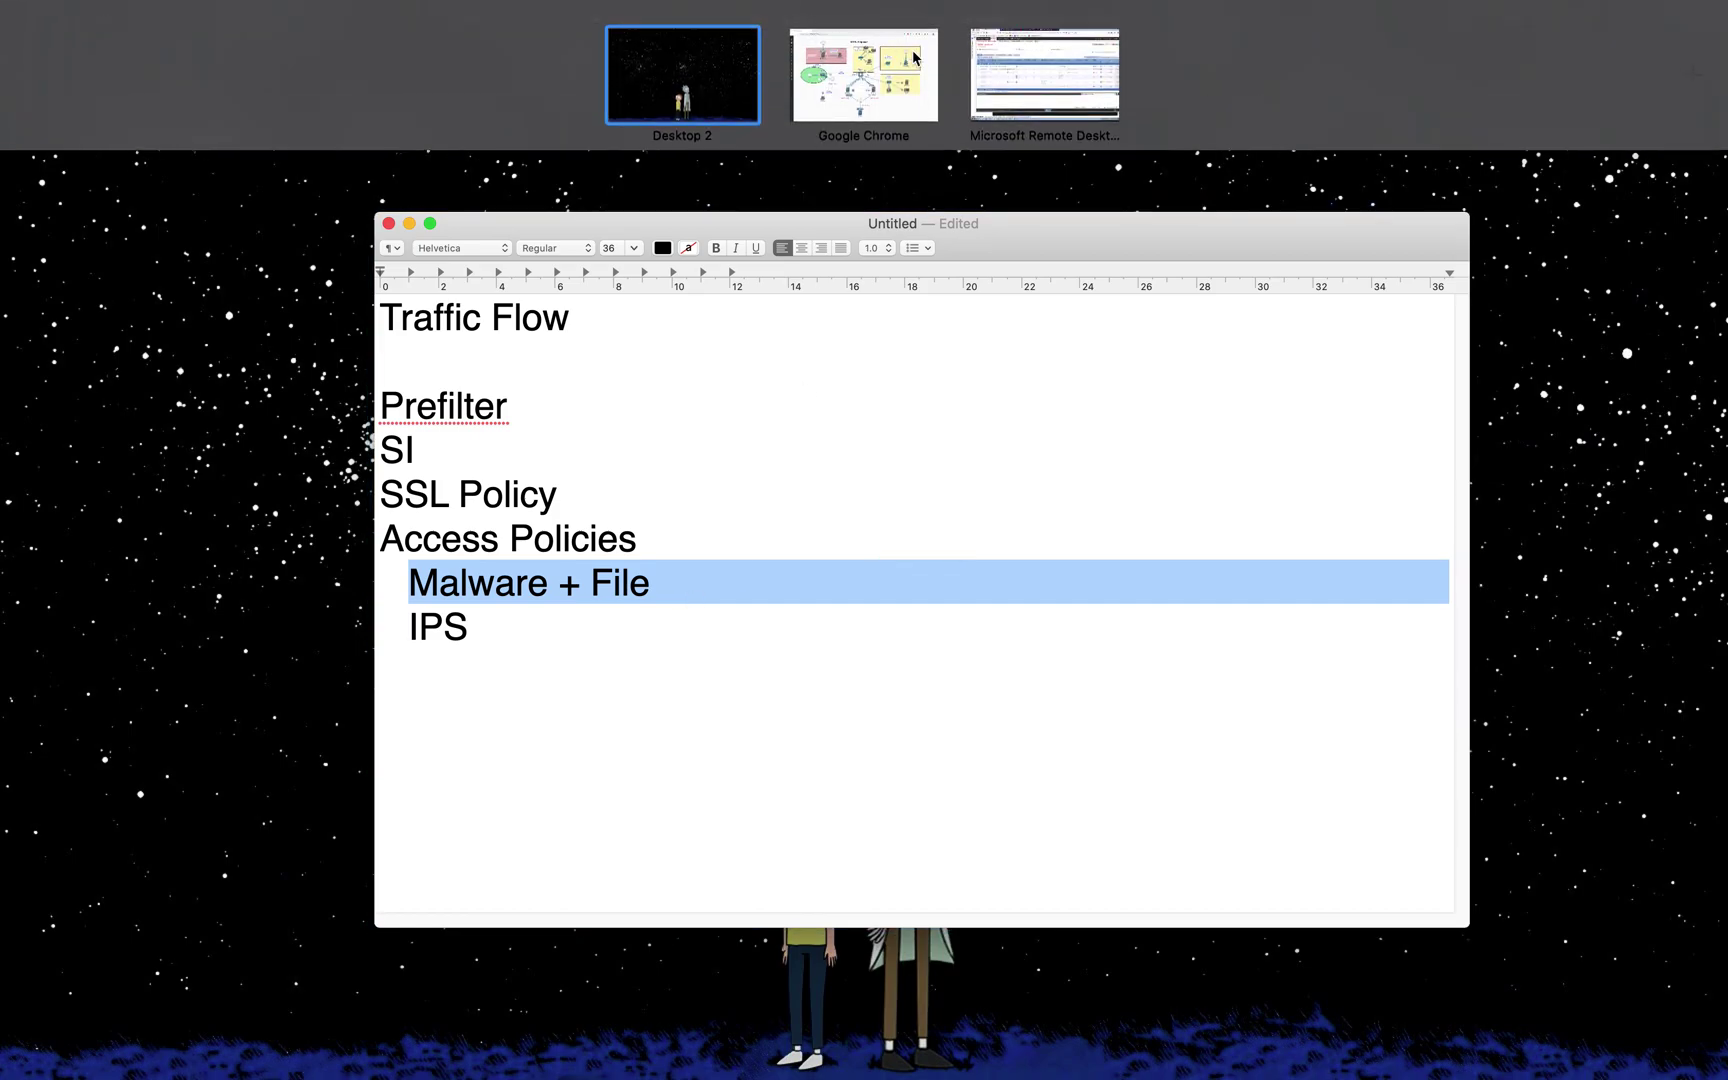
click(1045, 73)
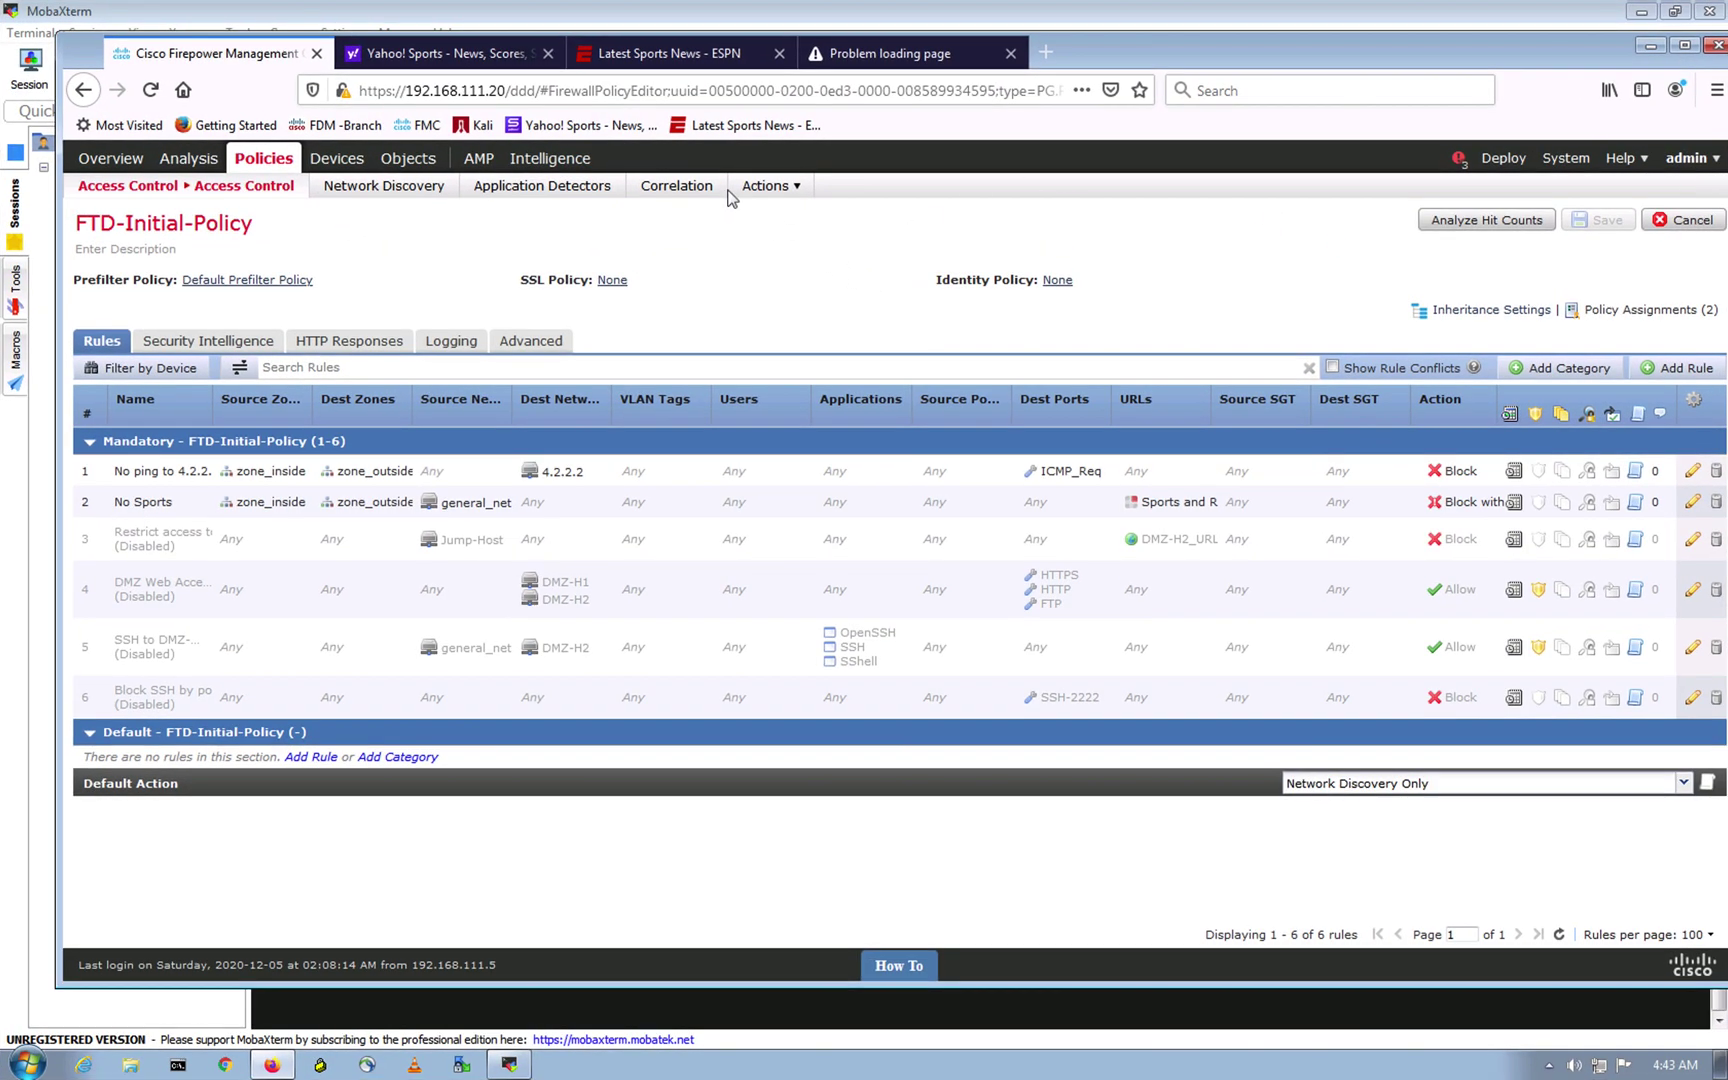
Step: Close the Yahoo Sports, ESPN and failed-page browser tabs
click(548, 53)
click(548, 53)
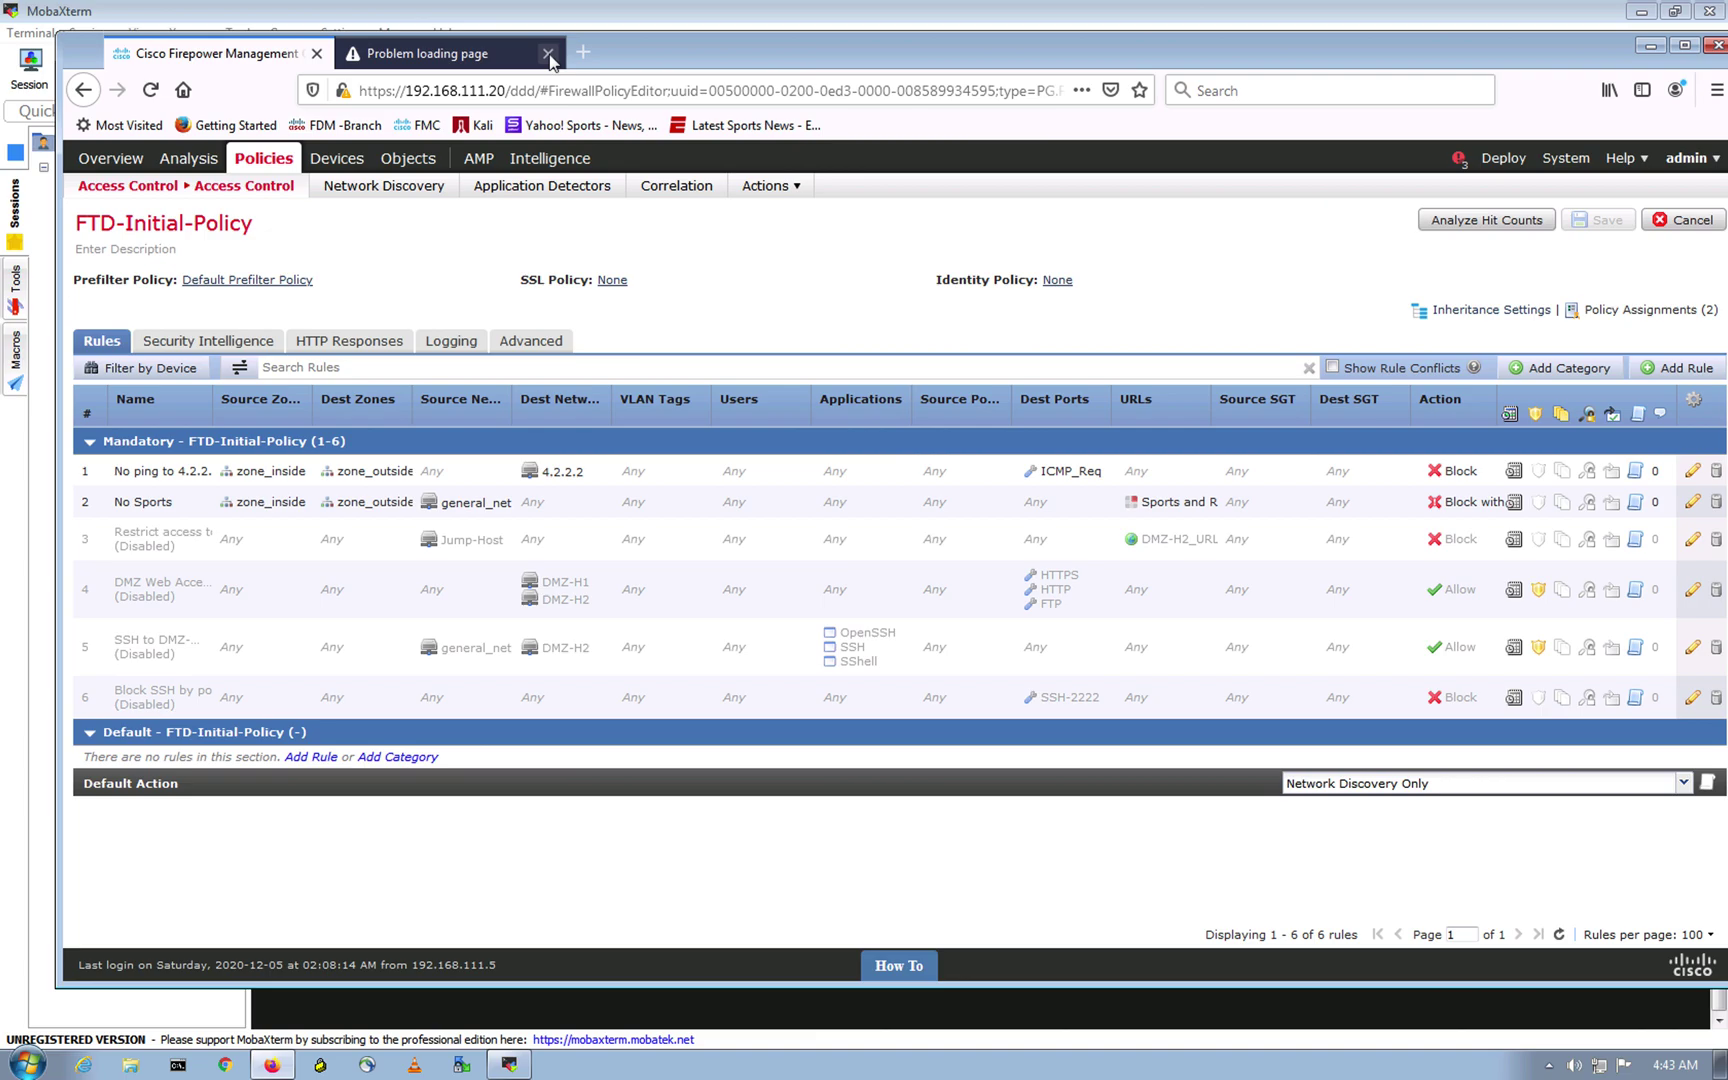
click(548, 53)
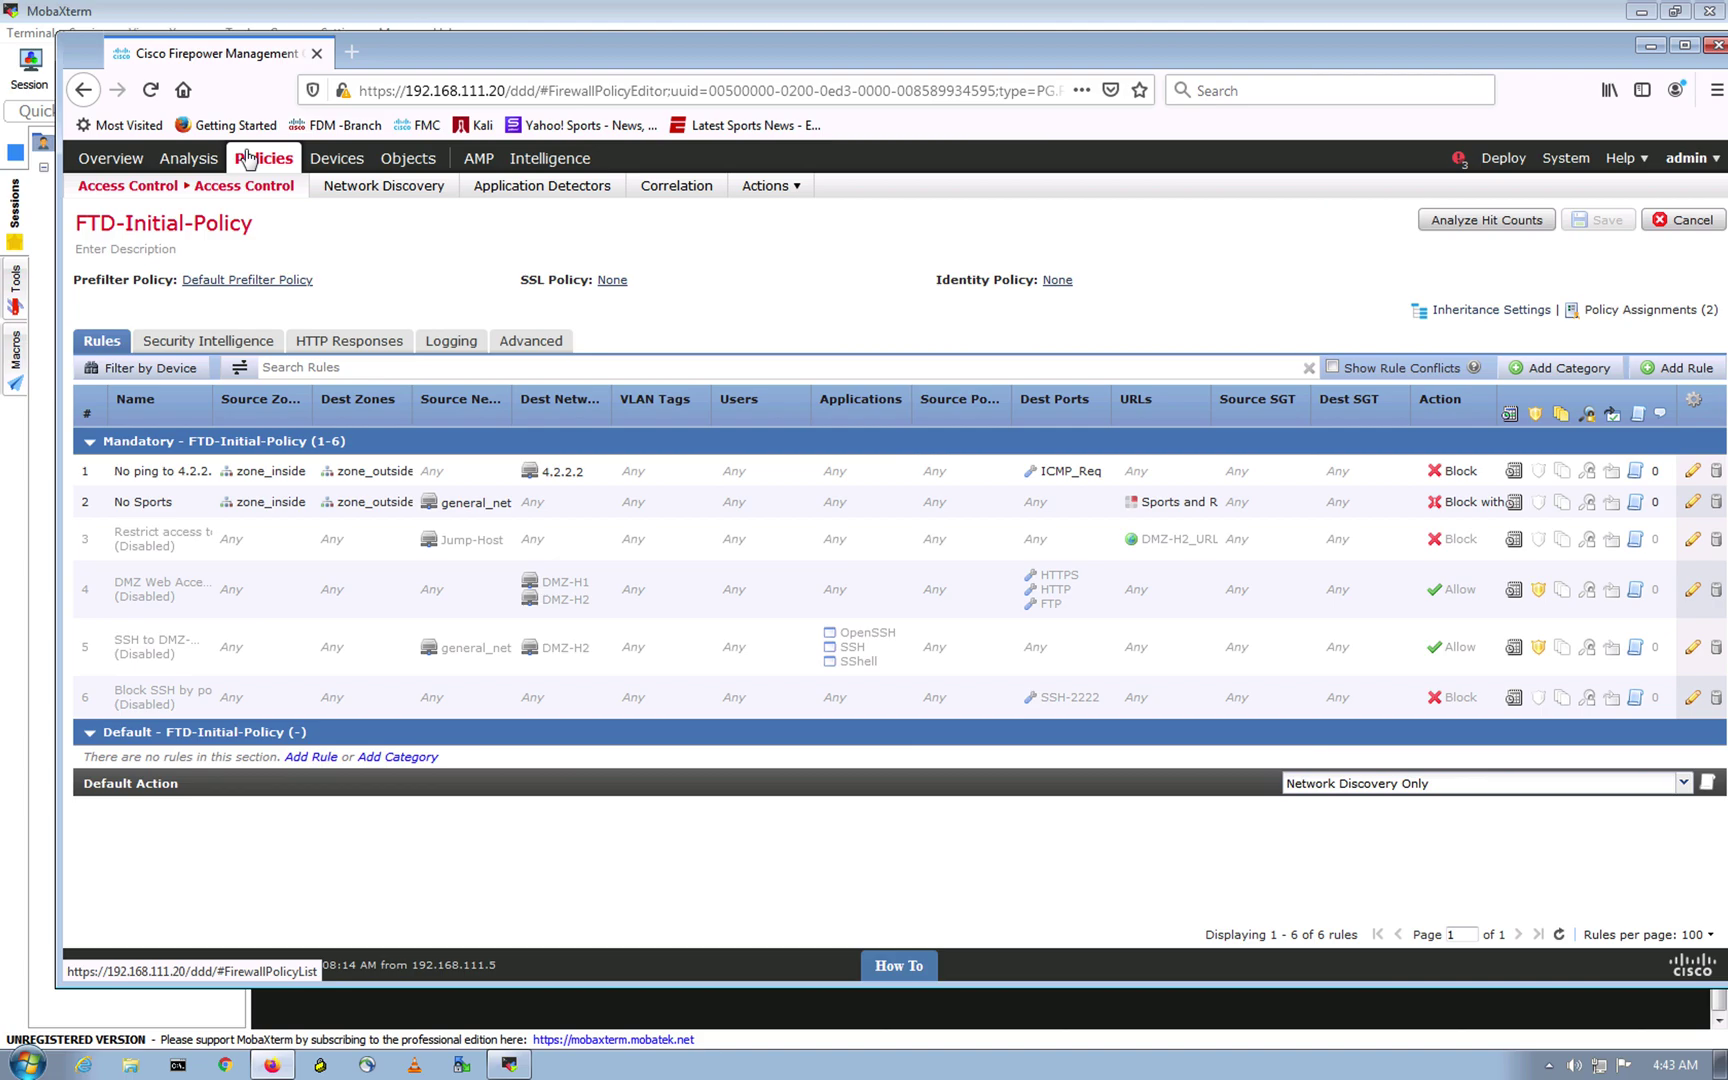
Step: Go to Policies > Access Control > Malware & File
click(247, 160)
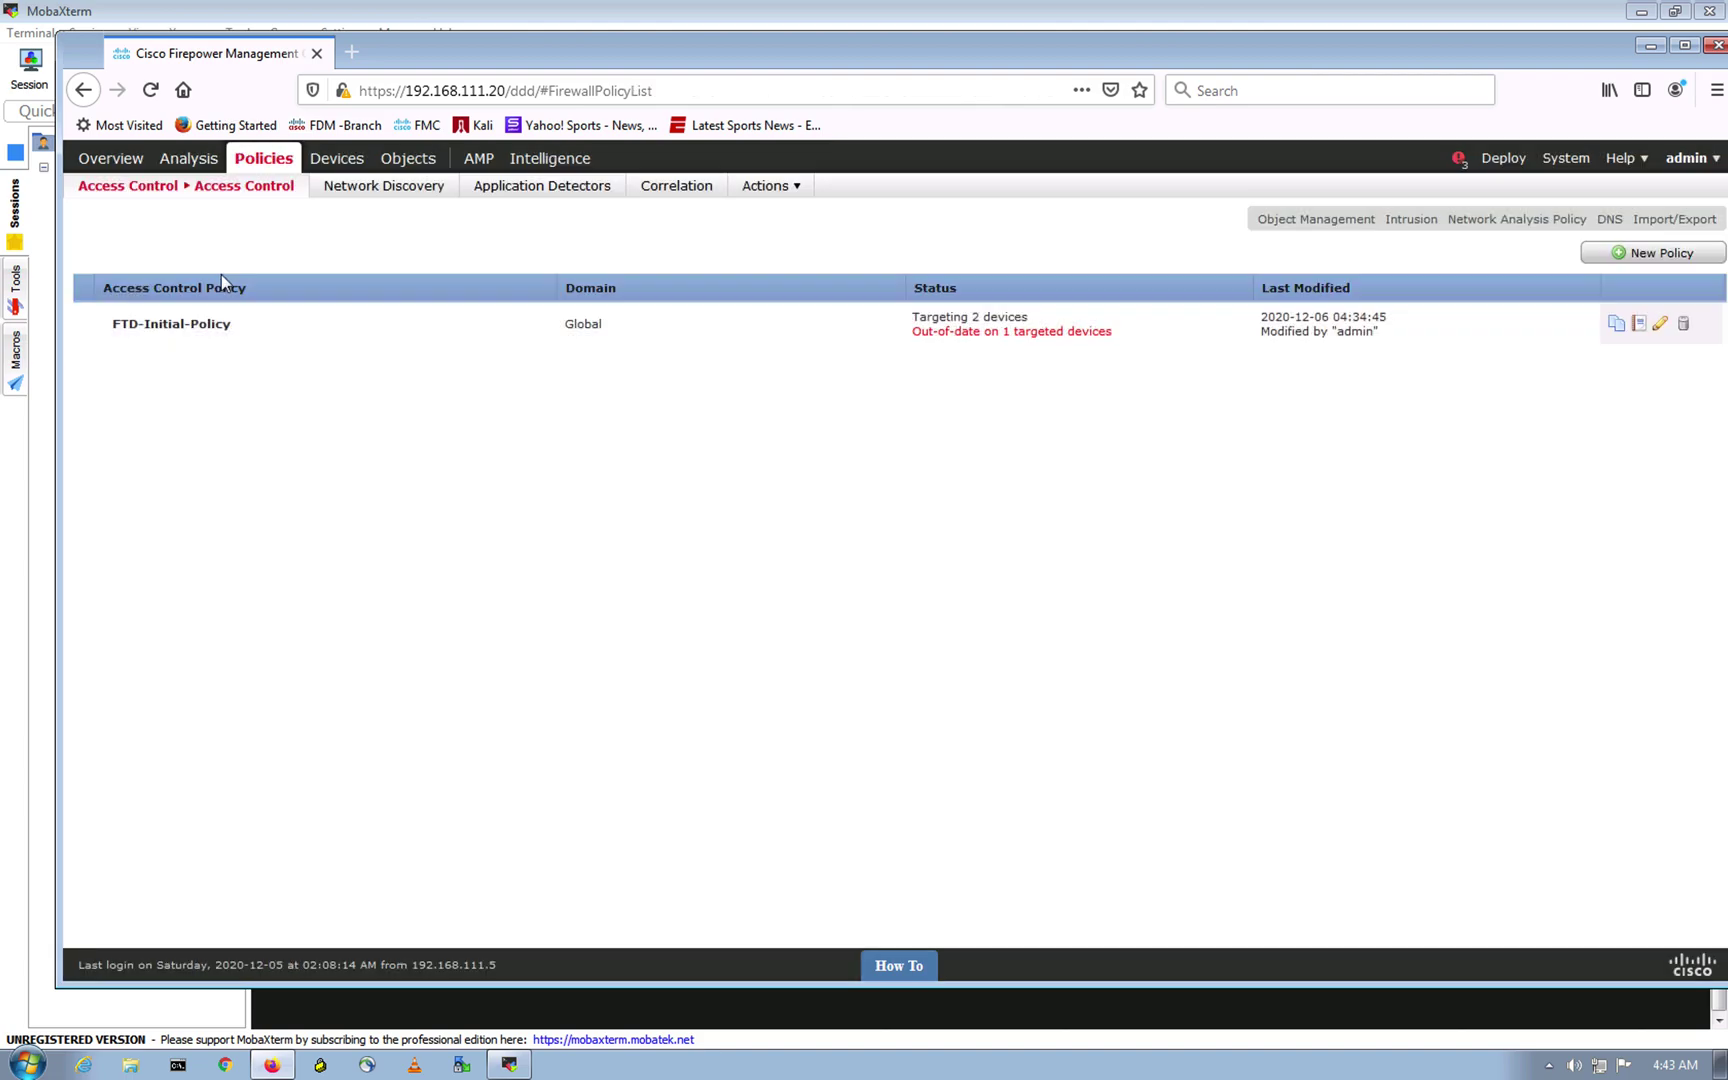
mouse_move(195, 168)
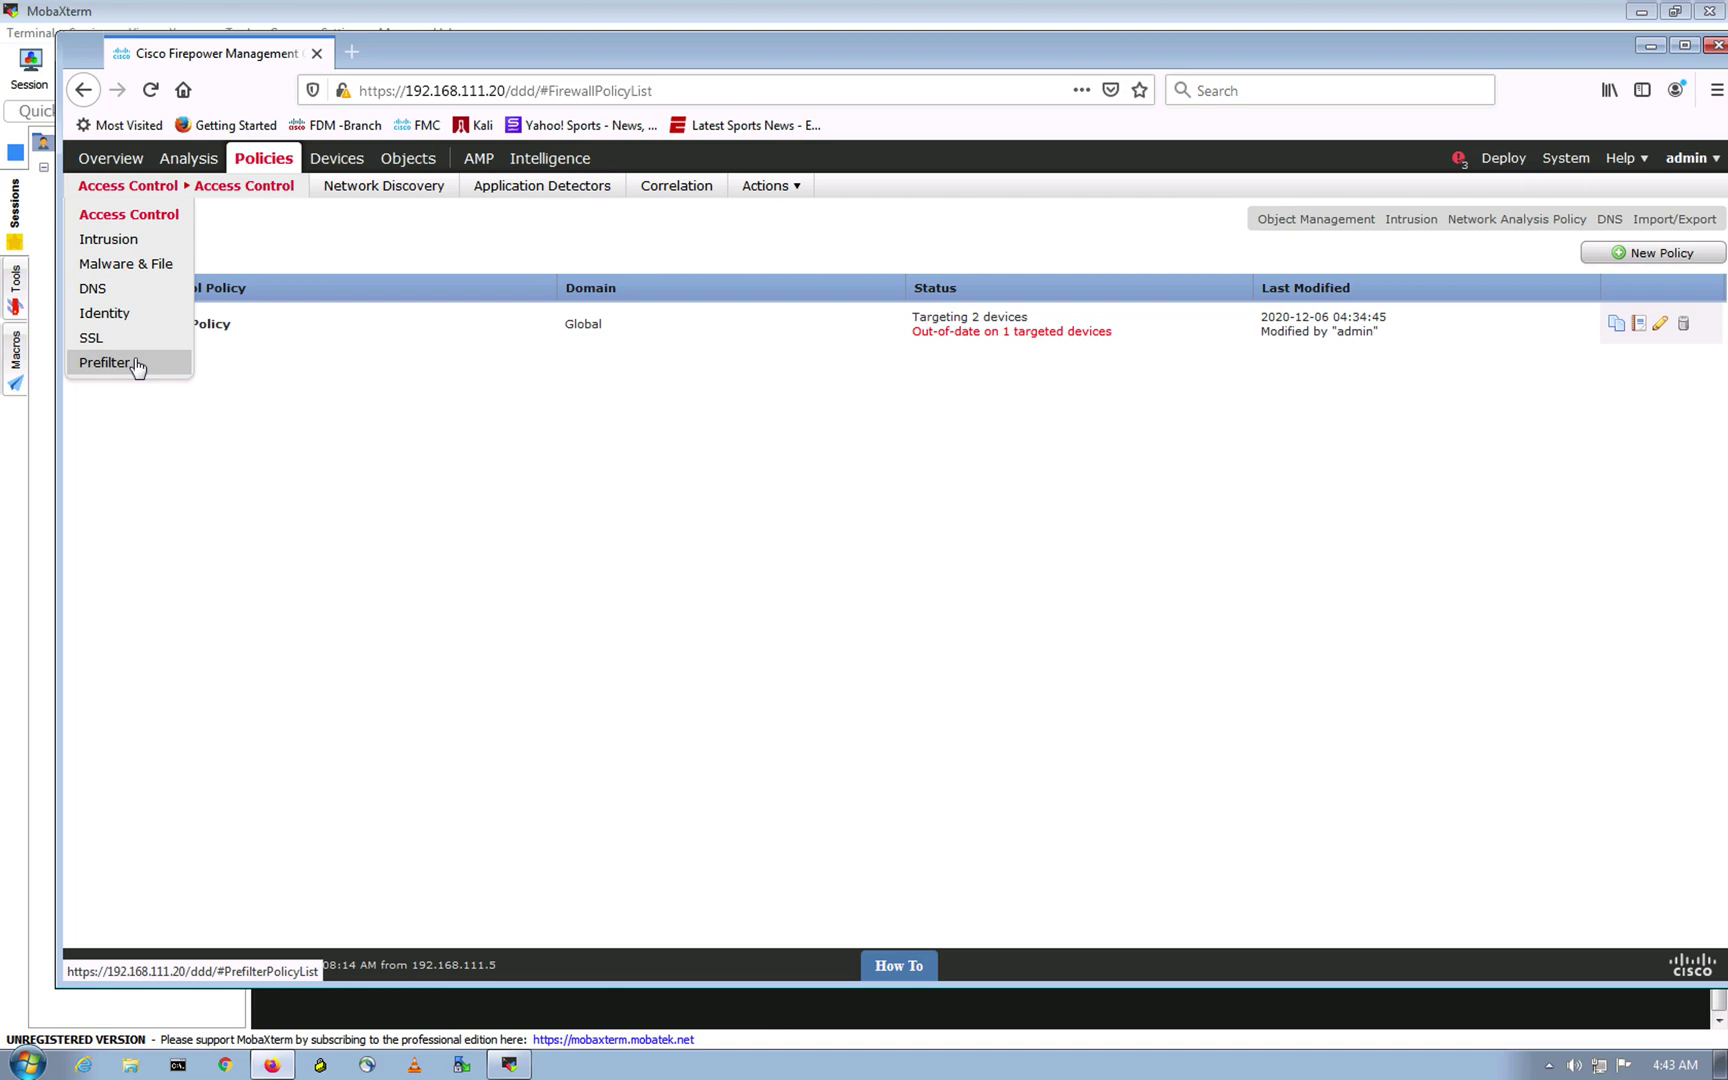
click(116, 266)
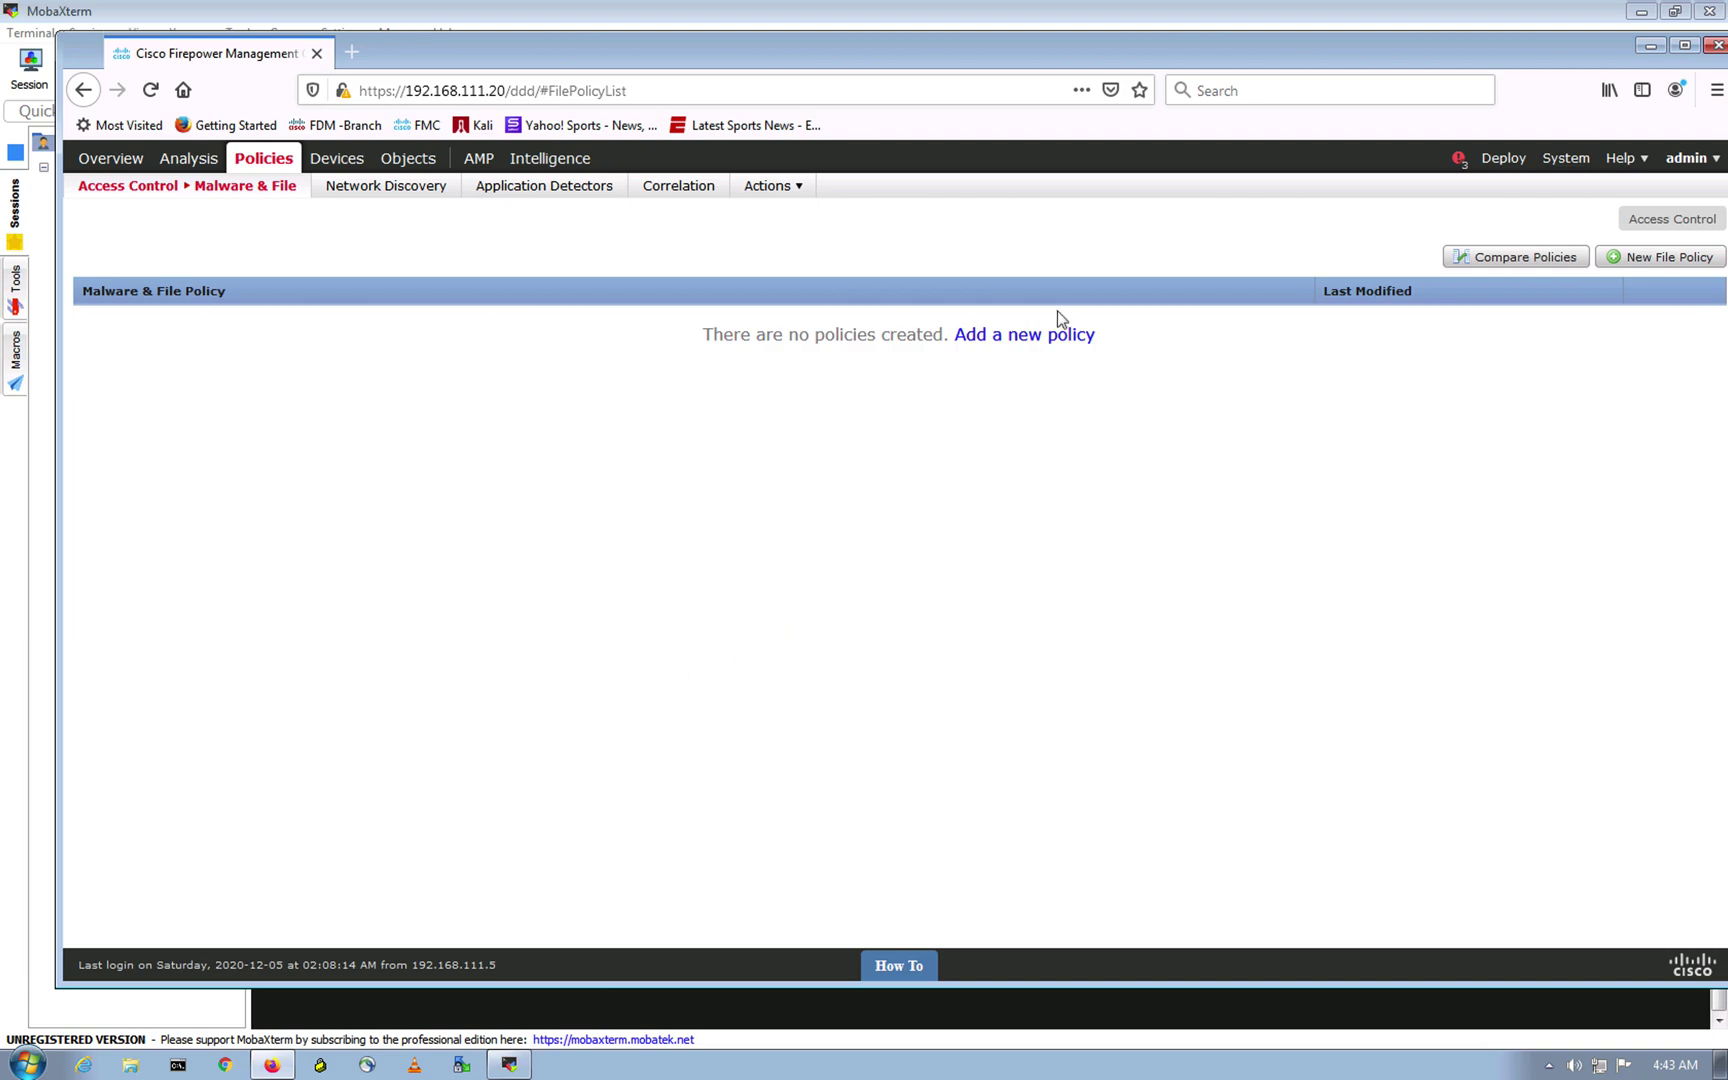
Step: Add a new file policy named Malware_File and save it
click(1060, 336)
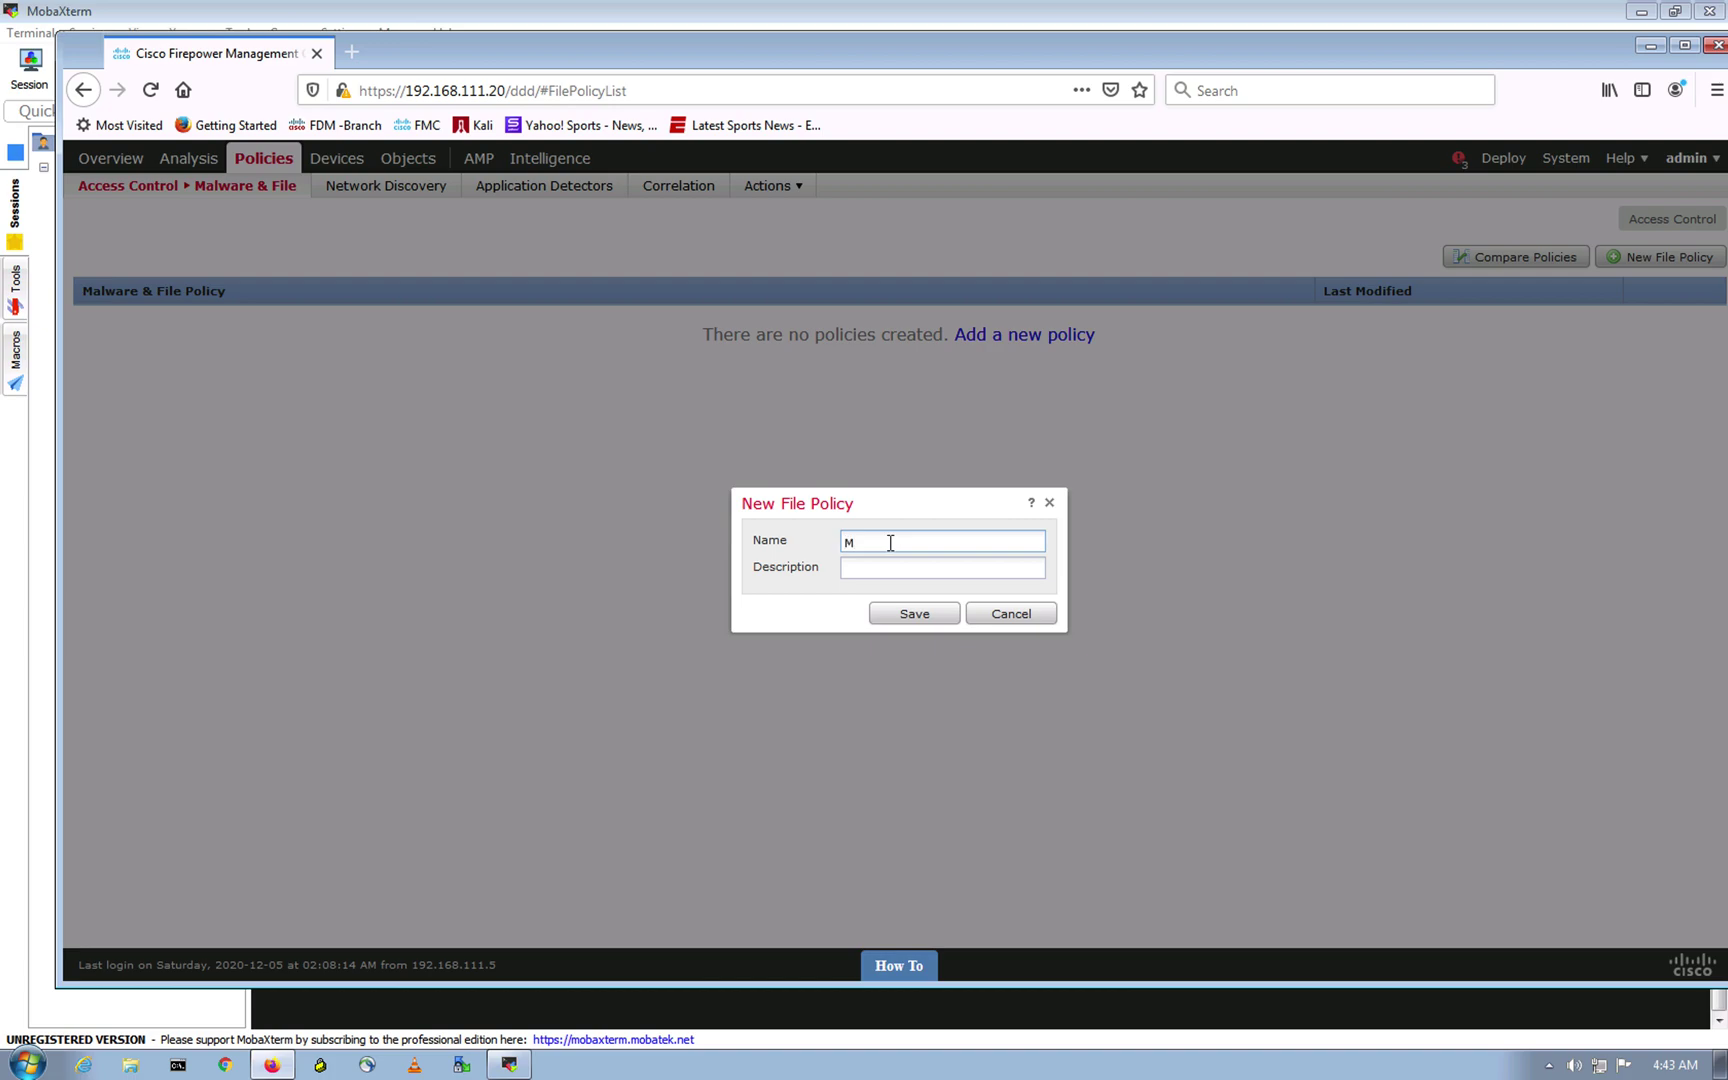
text(alware_File)
click(912, 616)
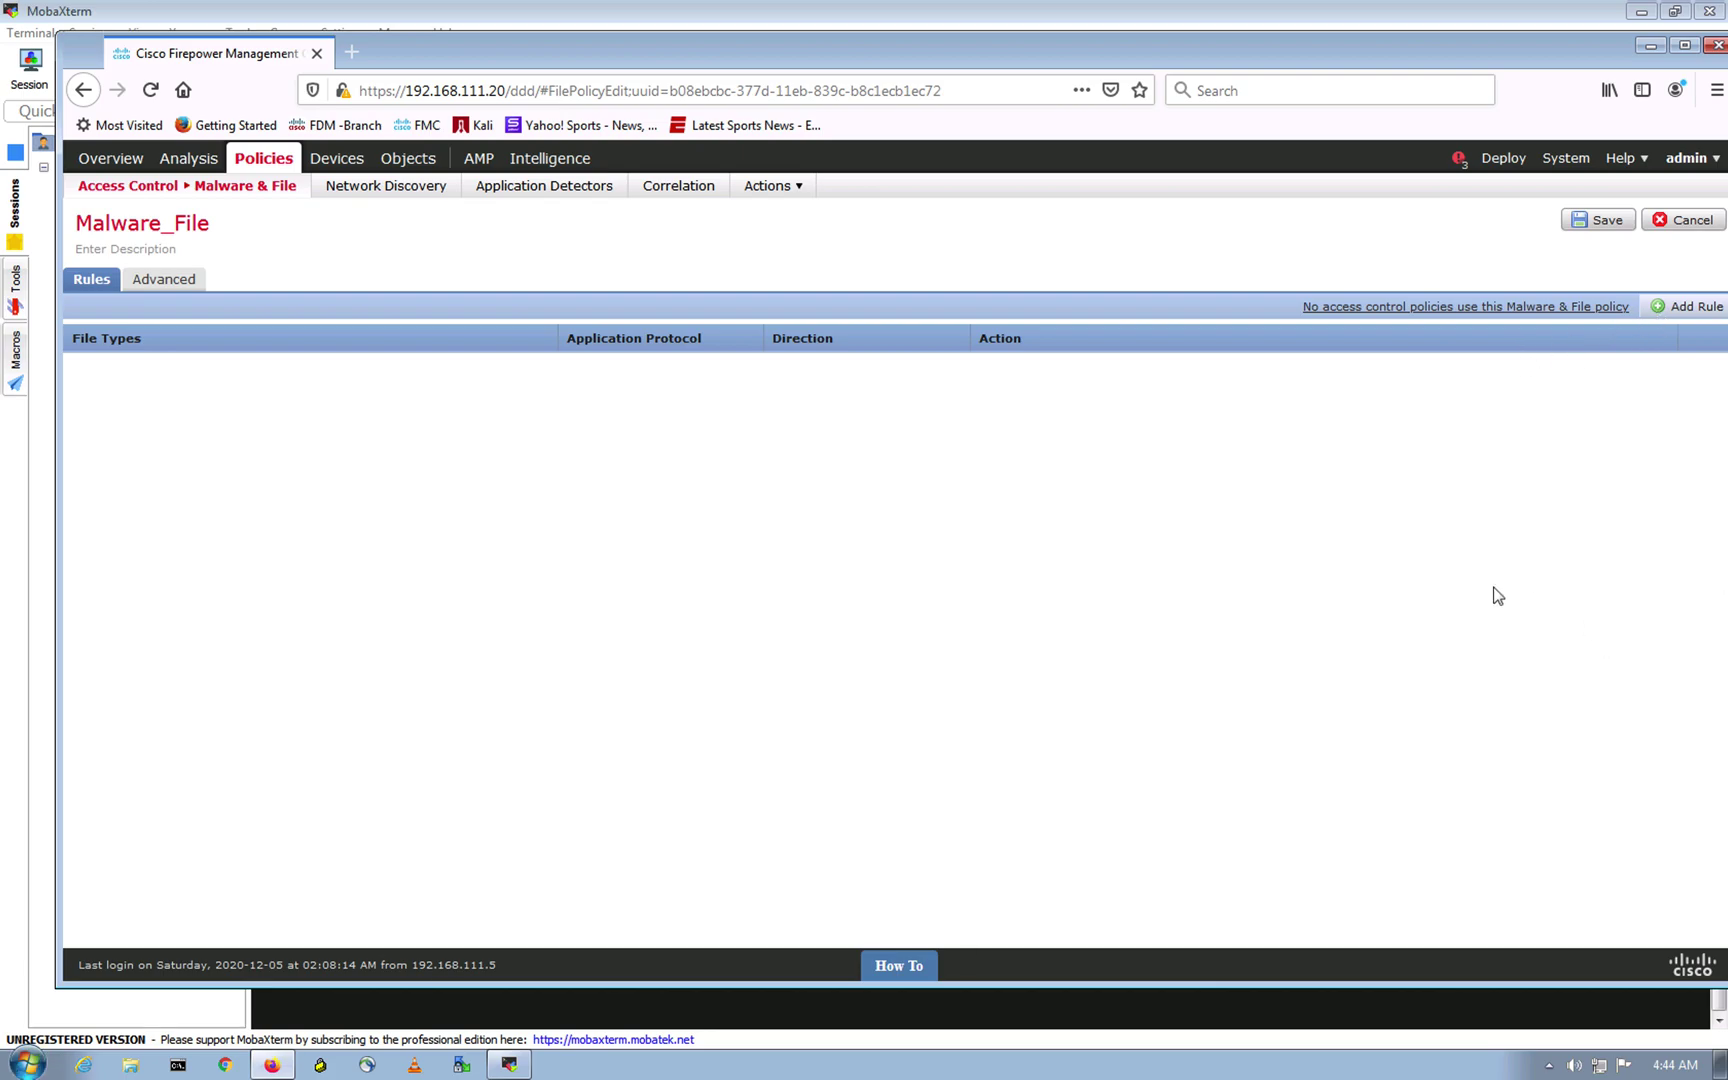
Step: Add a rule covering all PDF file types on Any protocol and direction, then save Malware_File
click(1694, 322)
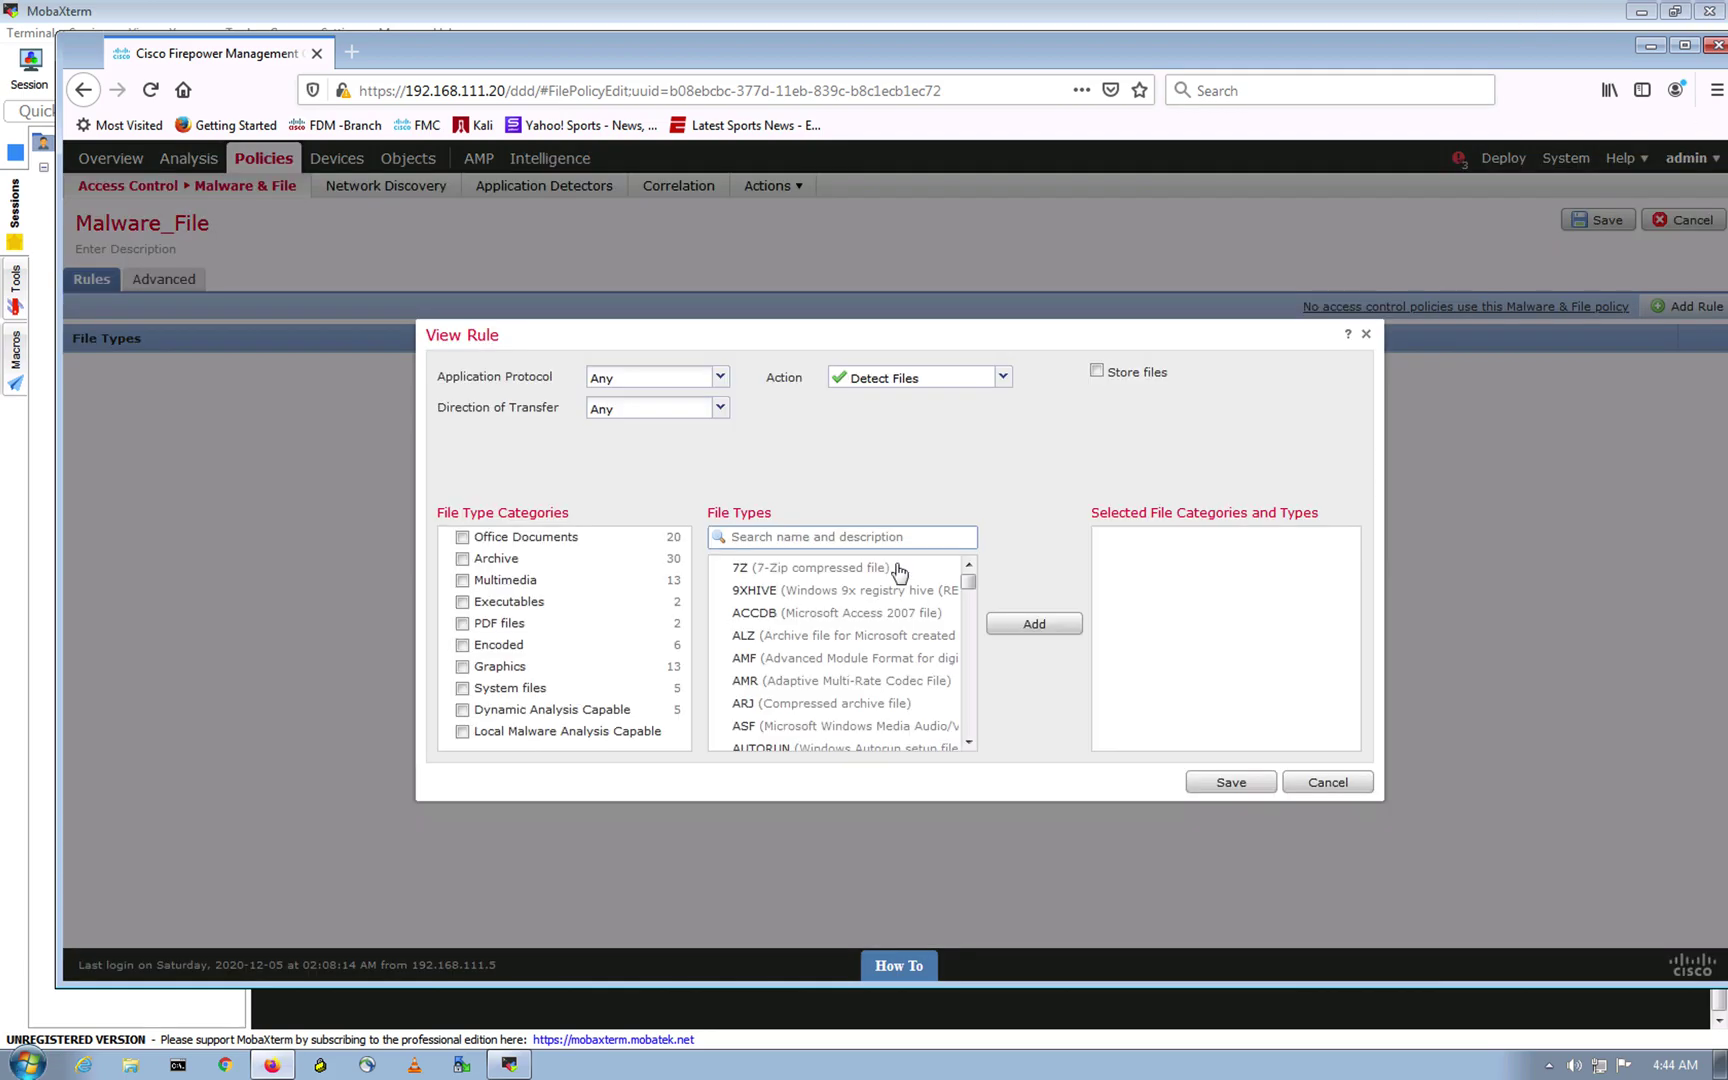
click(720, 378)
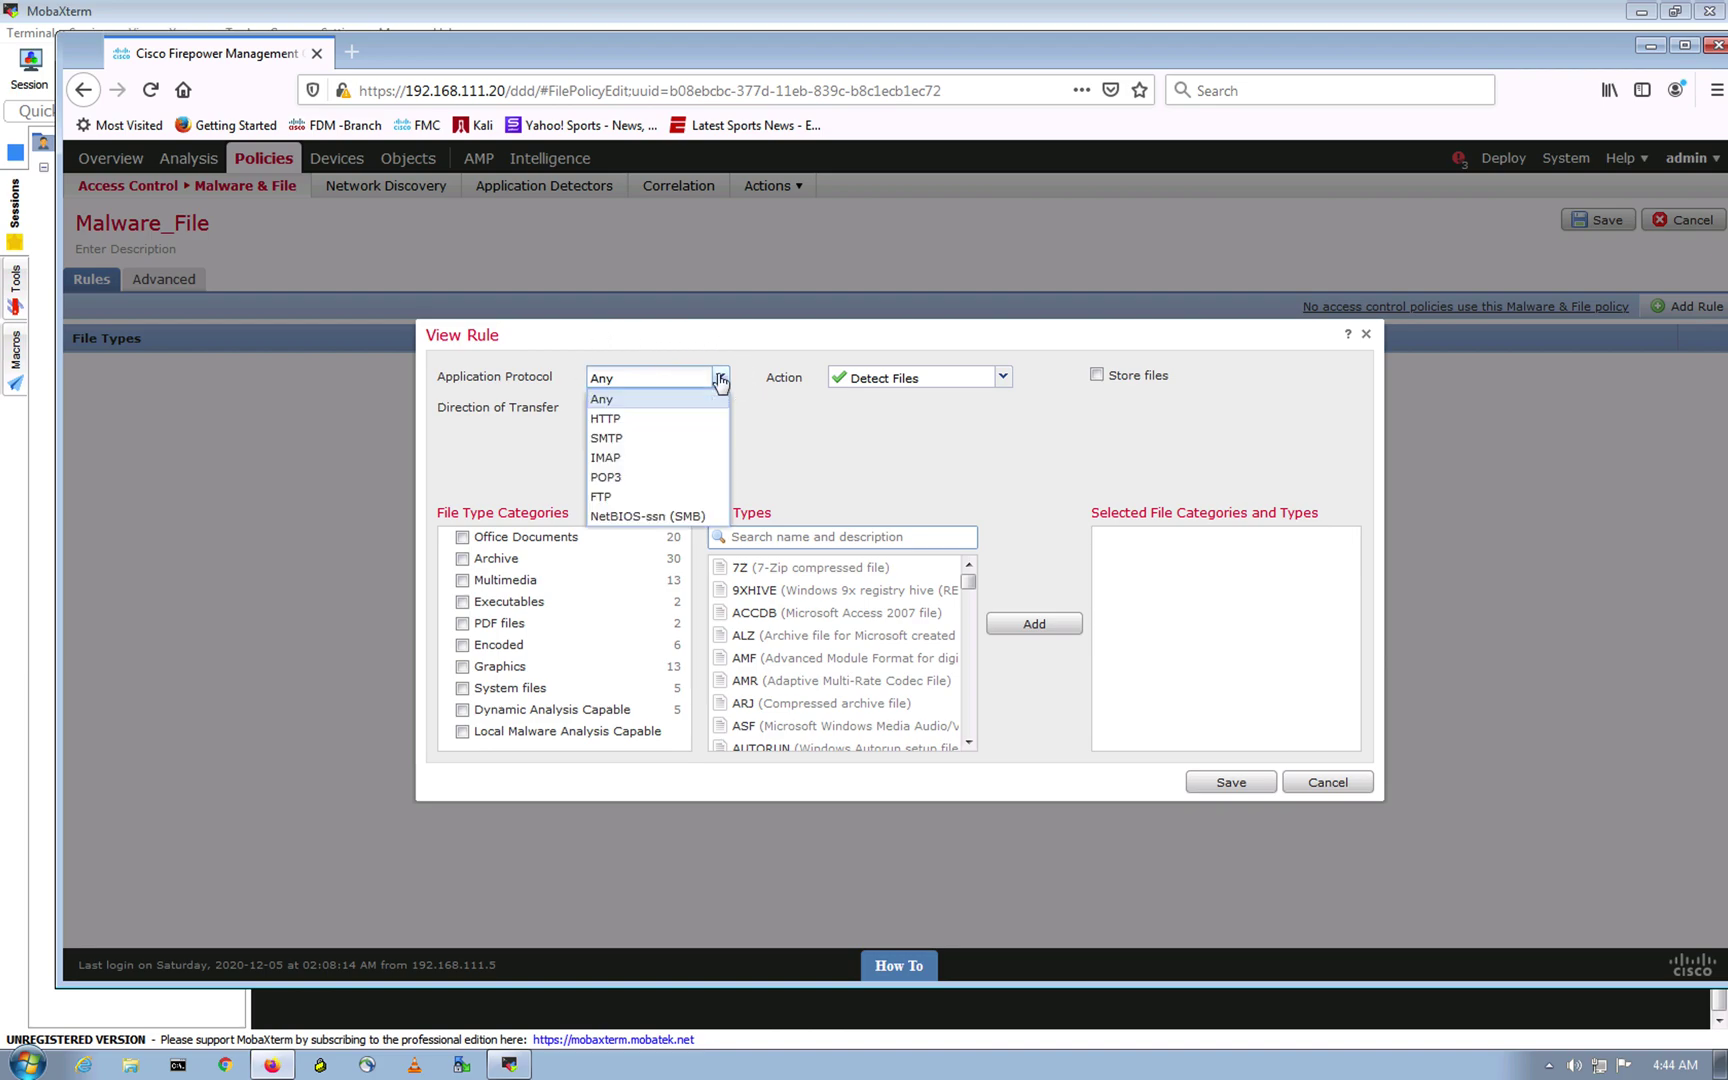
click(720, 378)
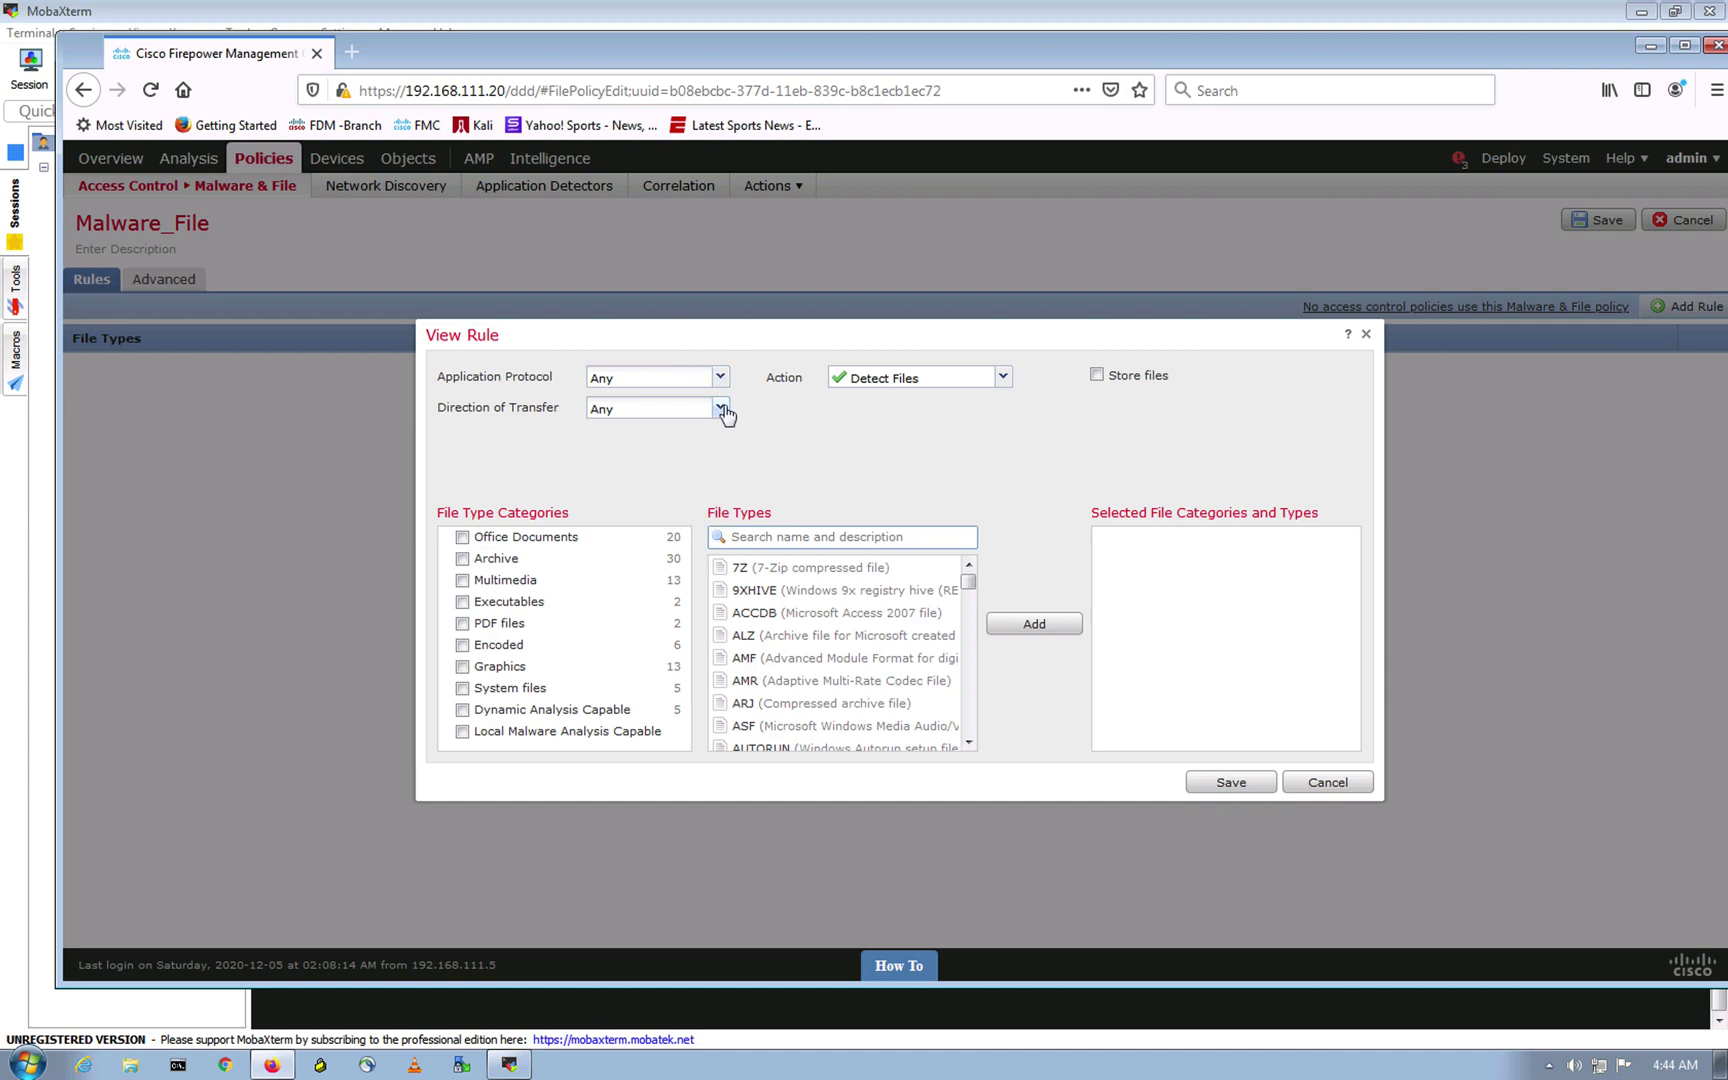
click(720, 409)
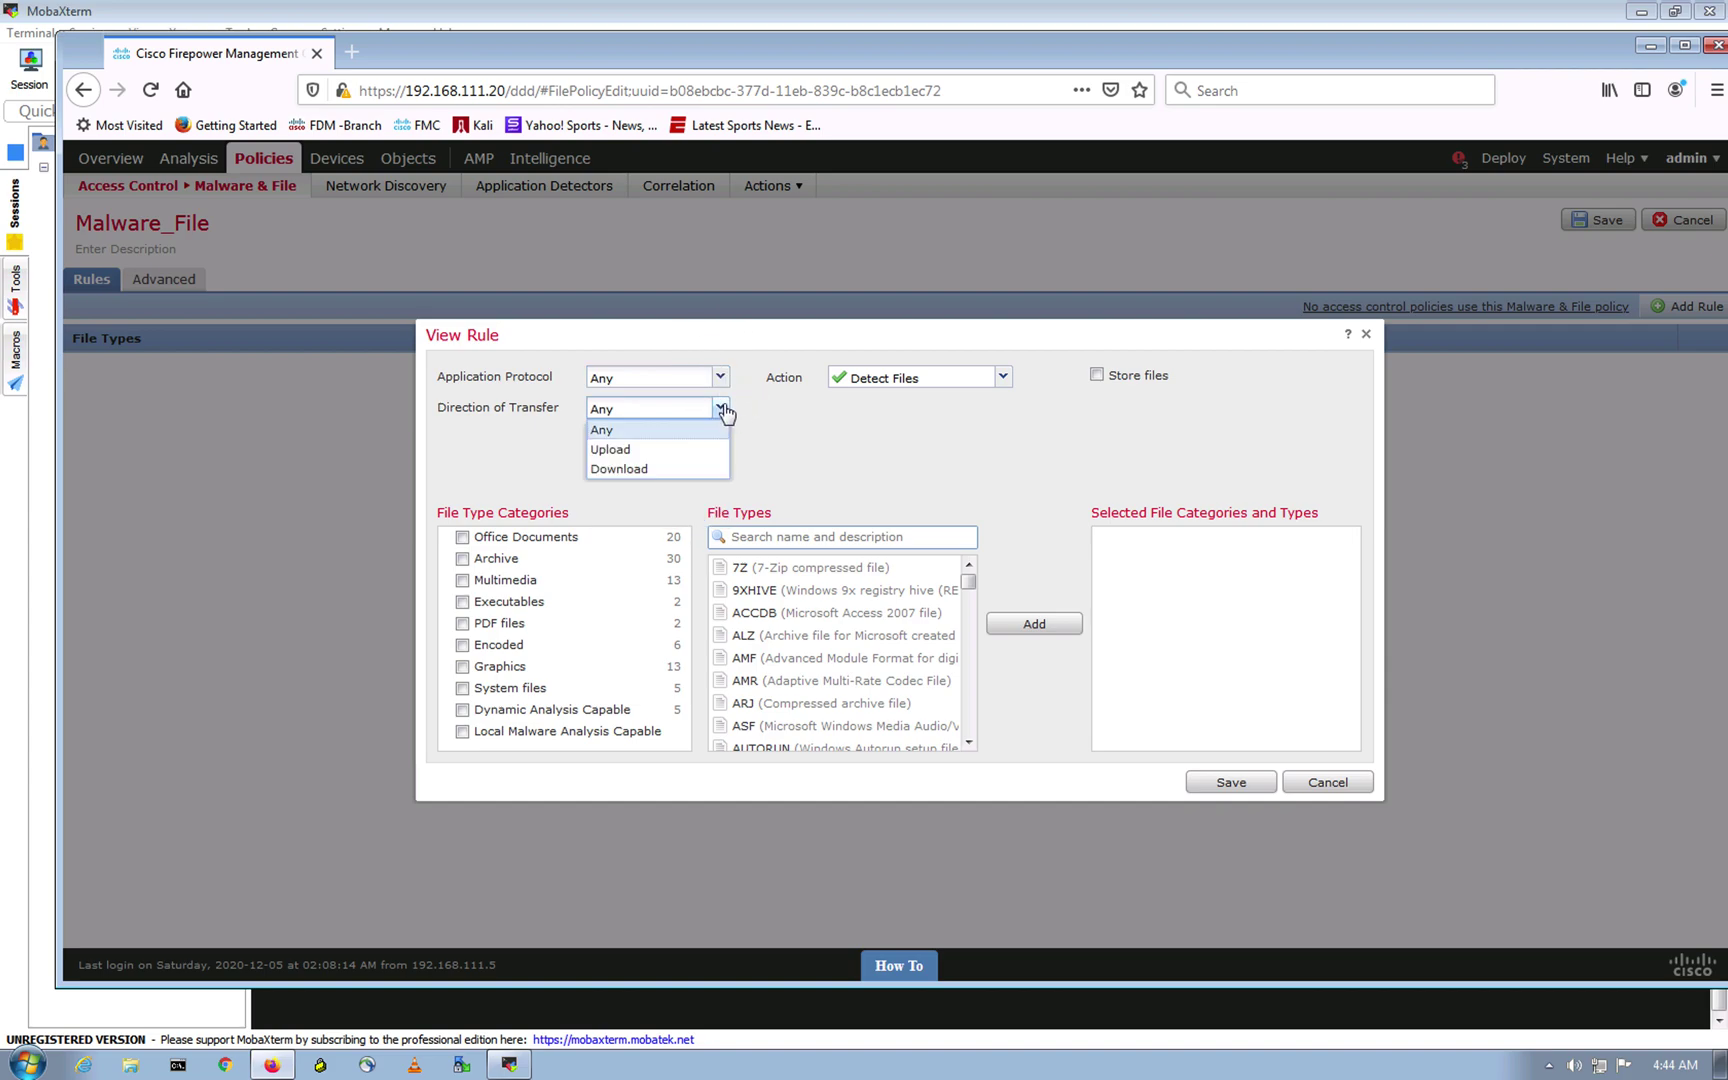
click(653, 432)
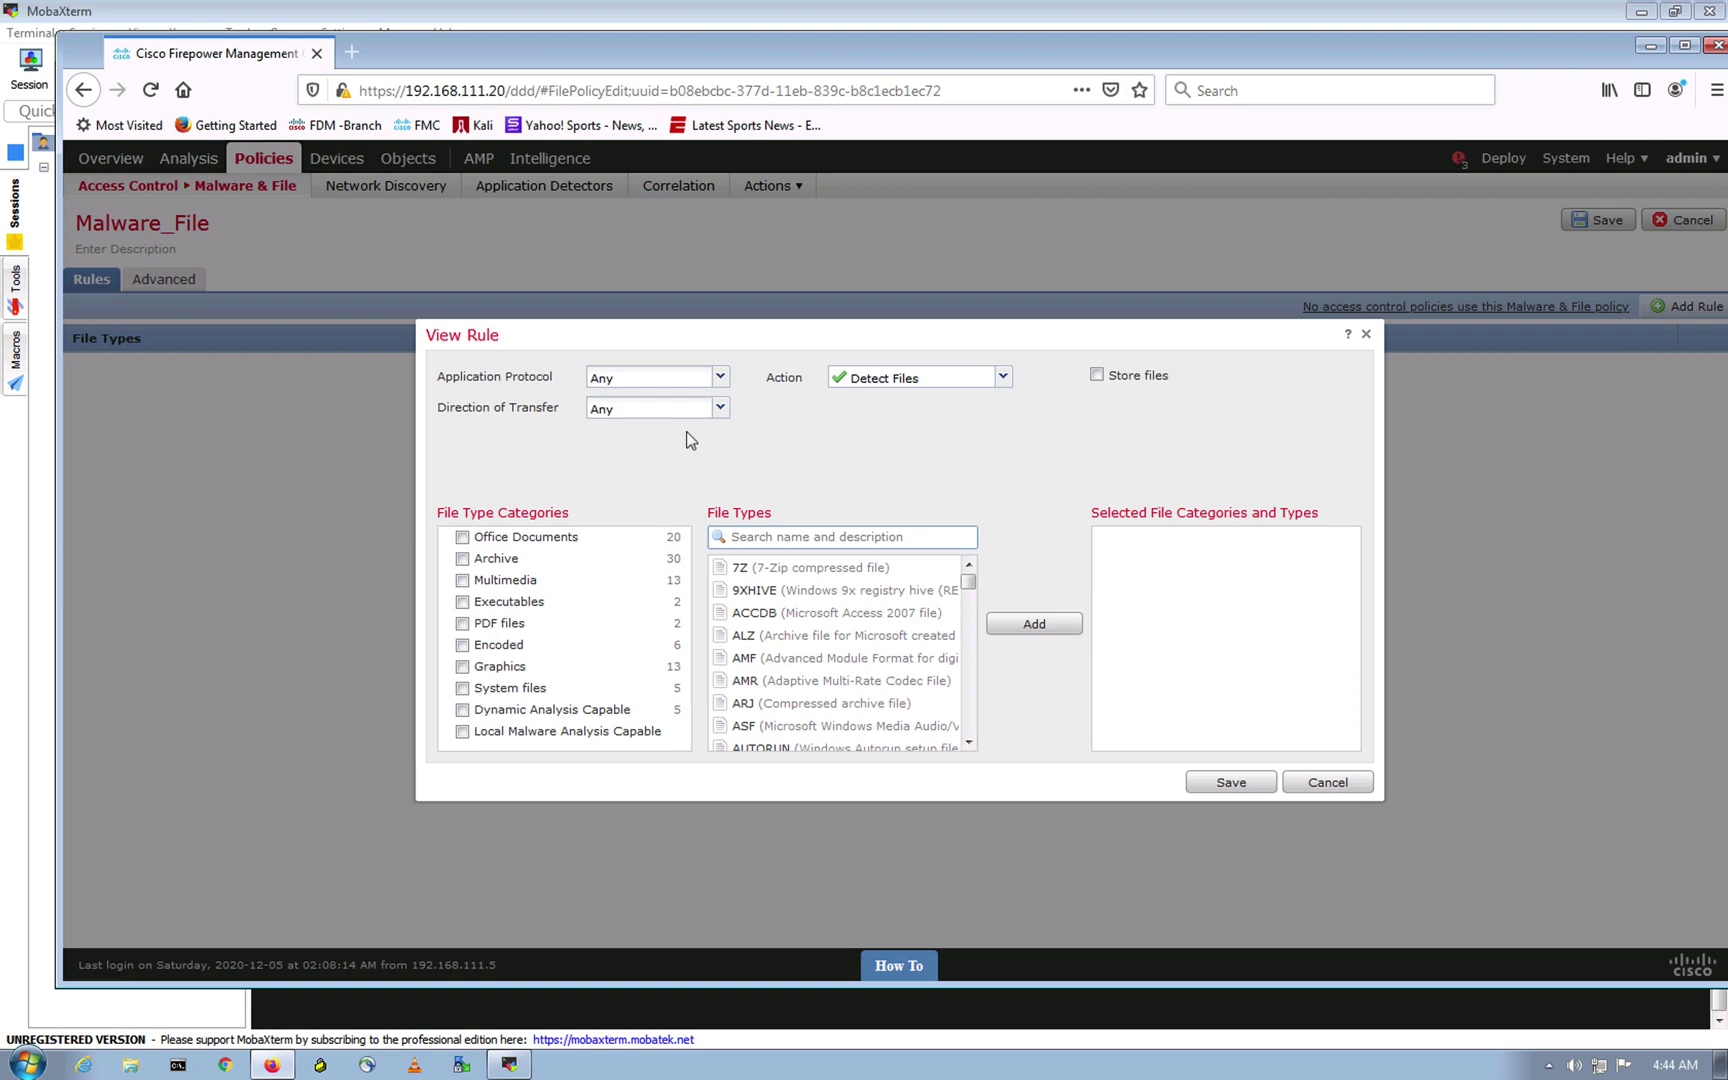
click(465, 627)
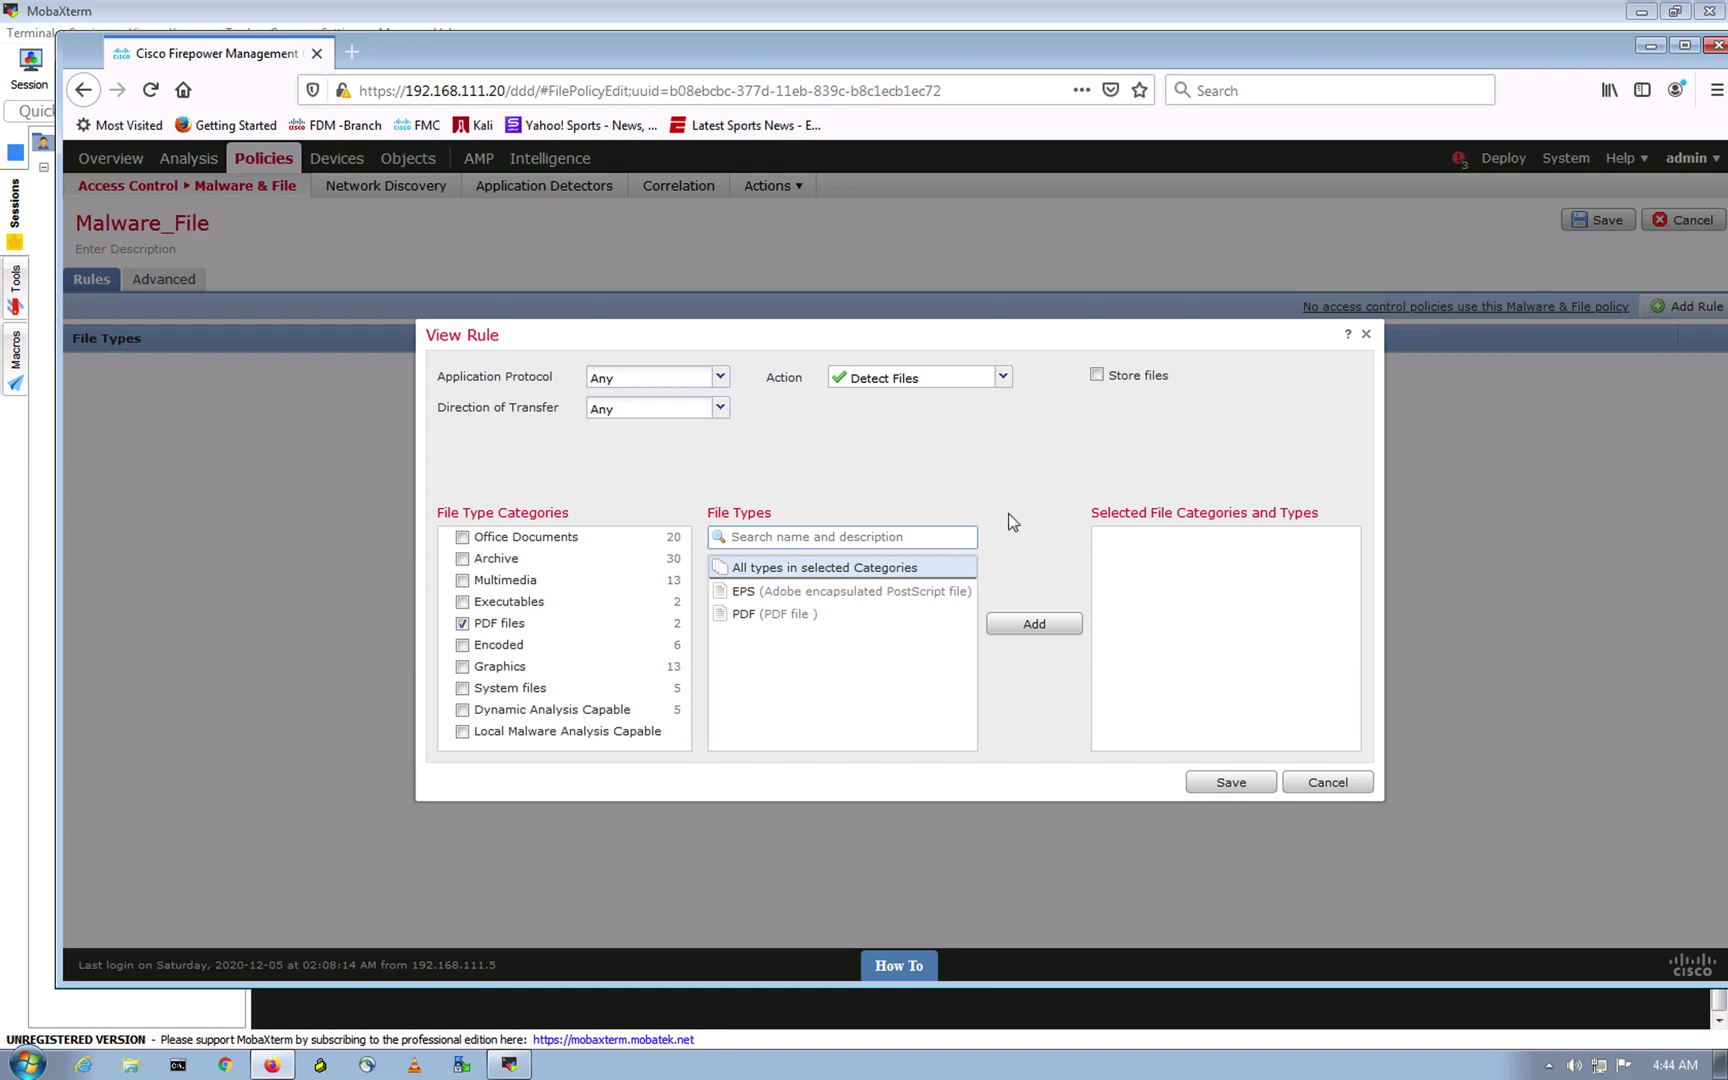
click(810, 569)
click(1027, 628)
click(1221, 779)
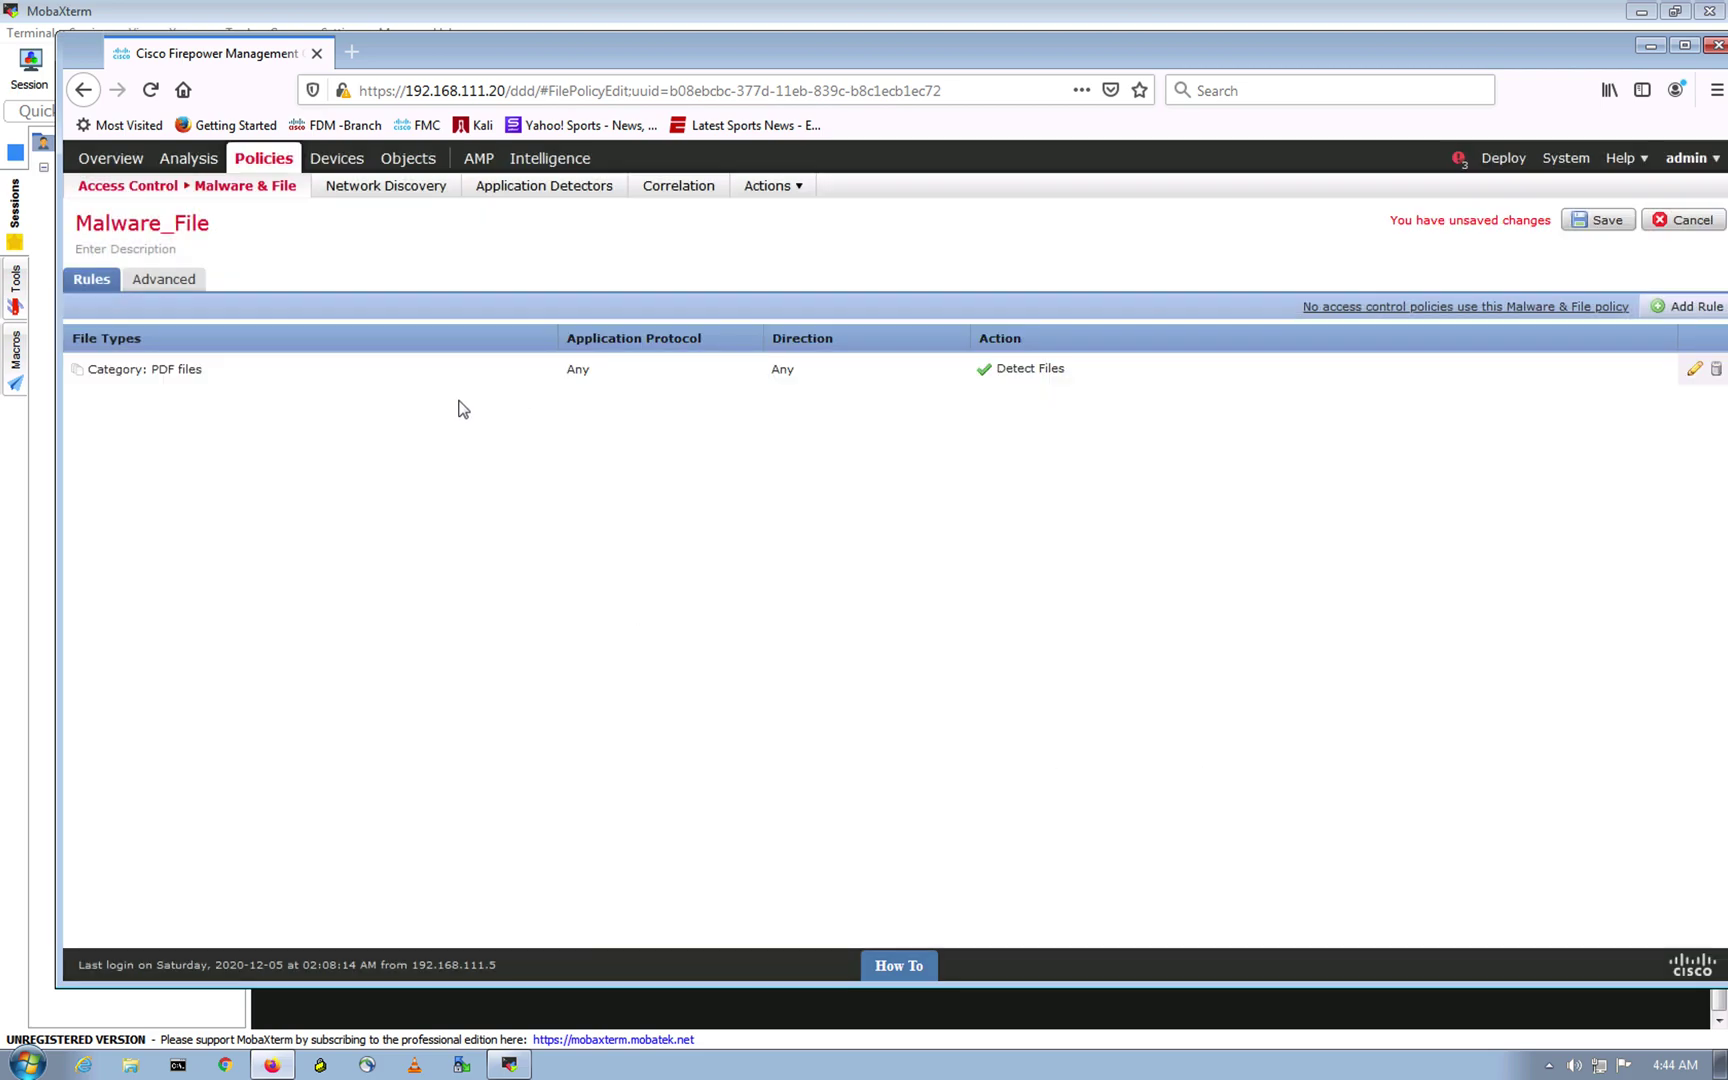
click(1598, 220)
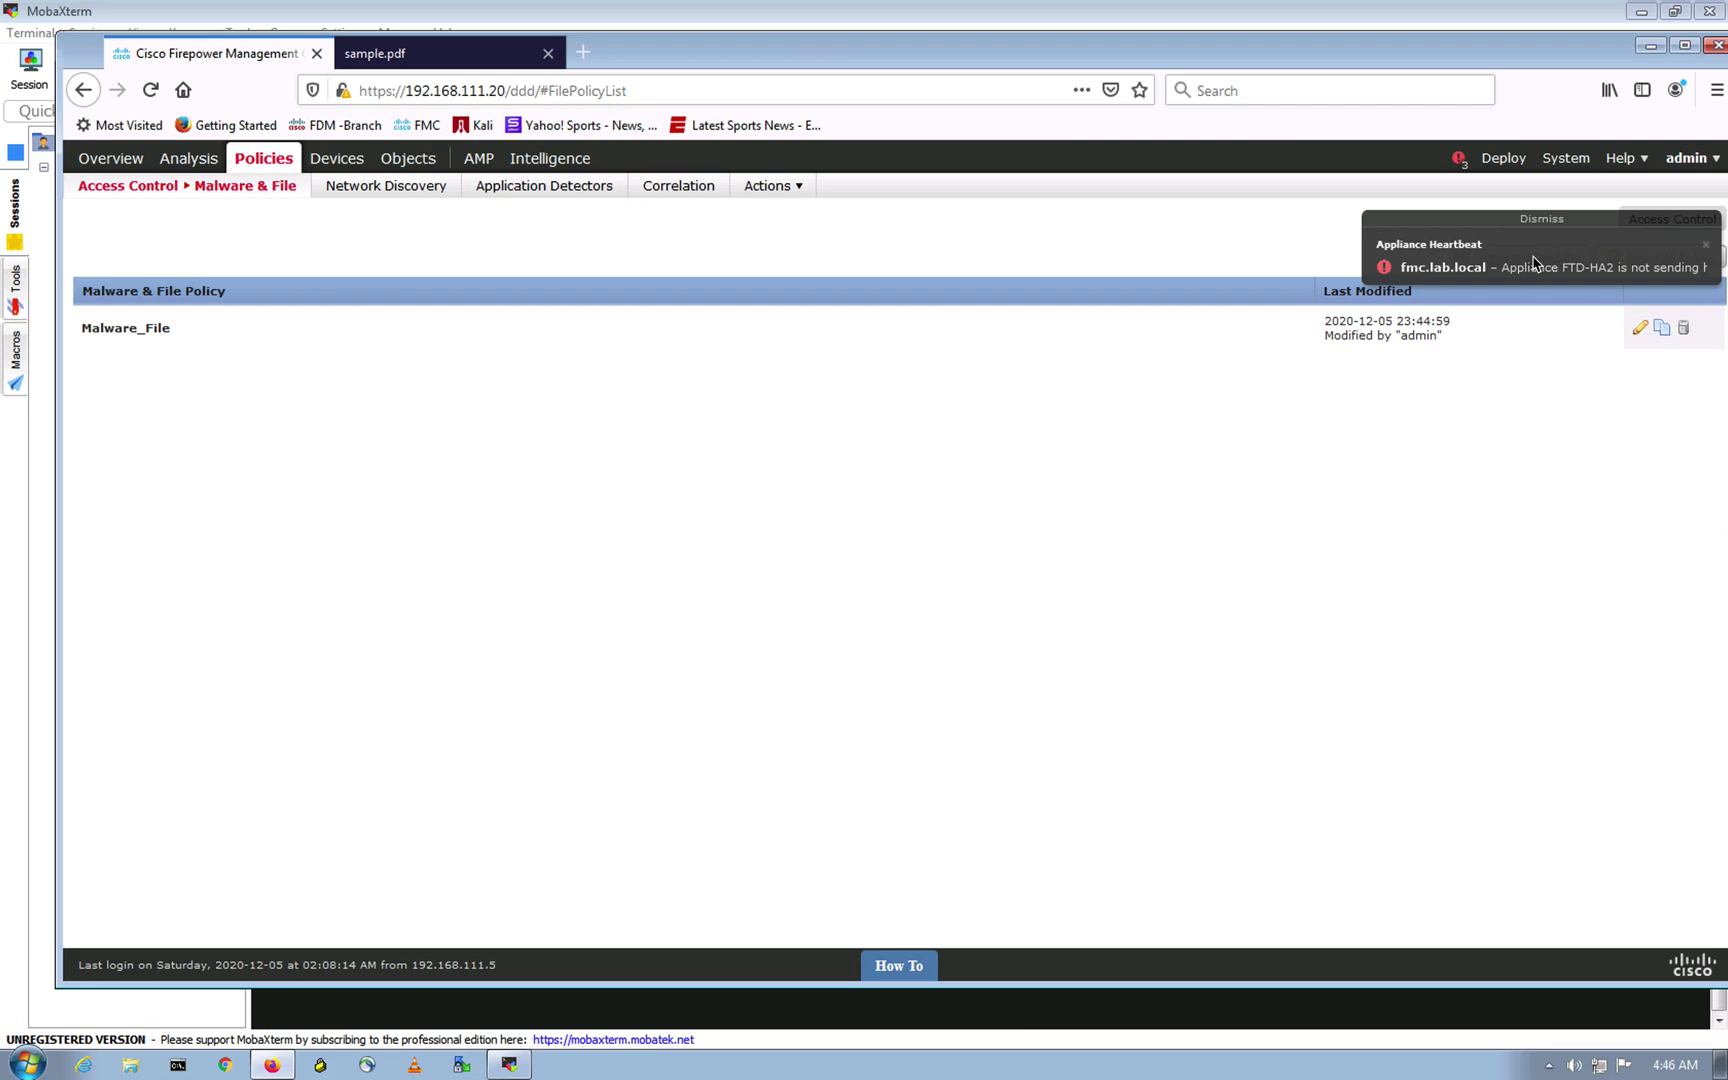
Step: Download the 3.0 KB sample.pdf to disk, confirm it finished, and return to the FMC tab
click(1541, 220)
click(440, 60)
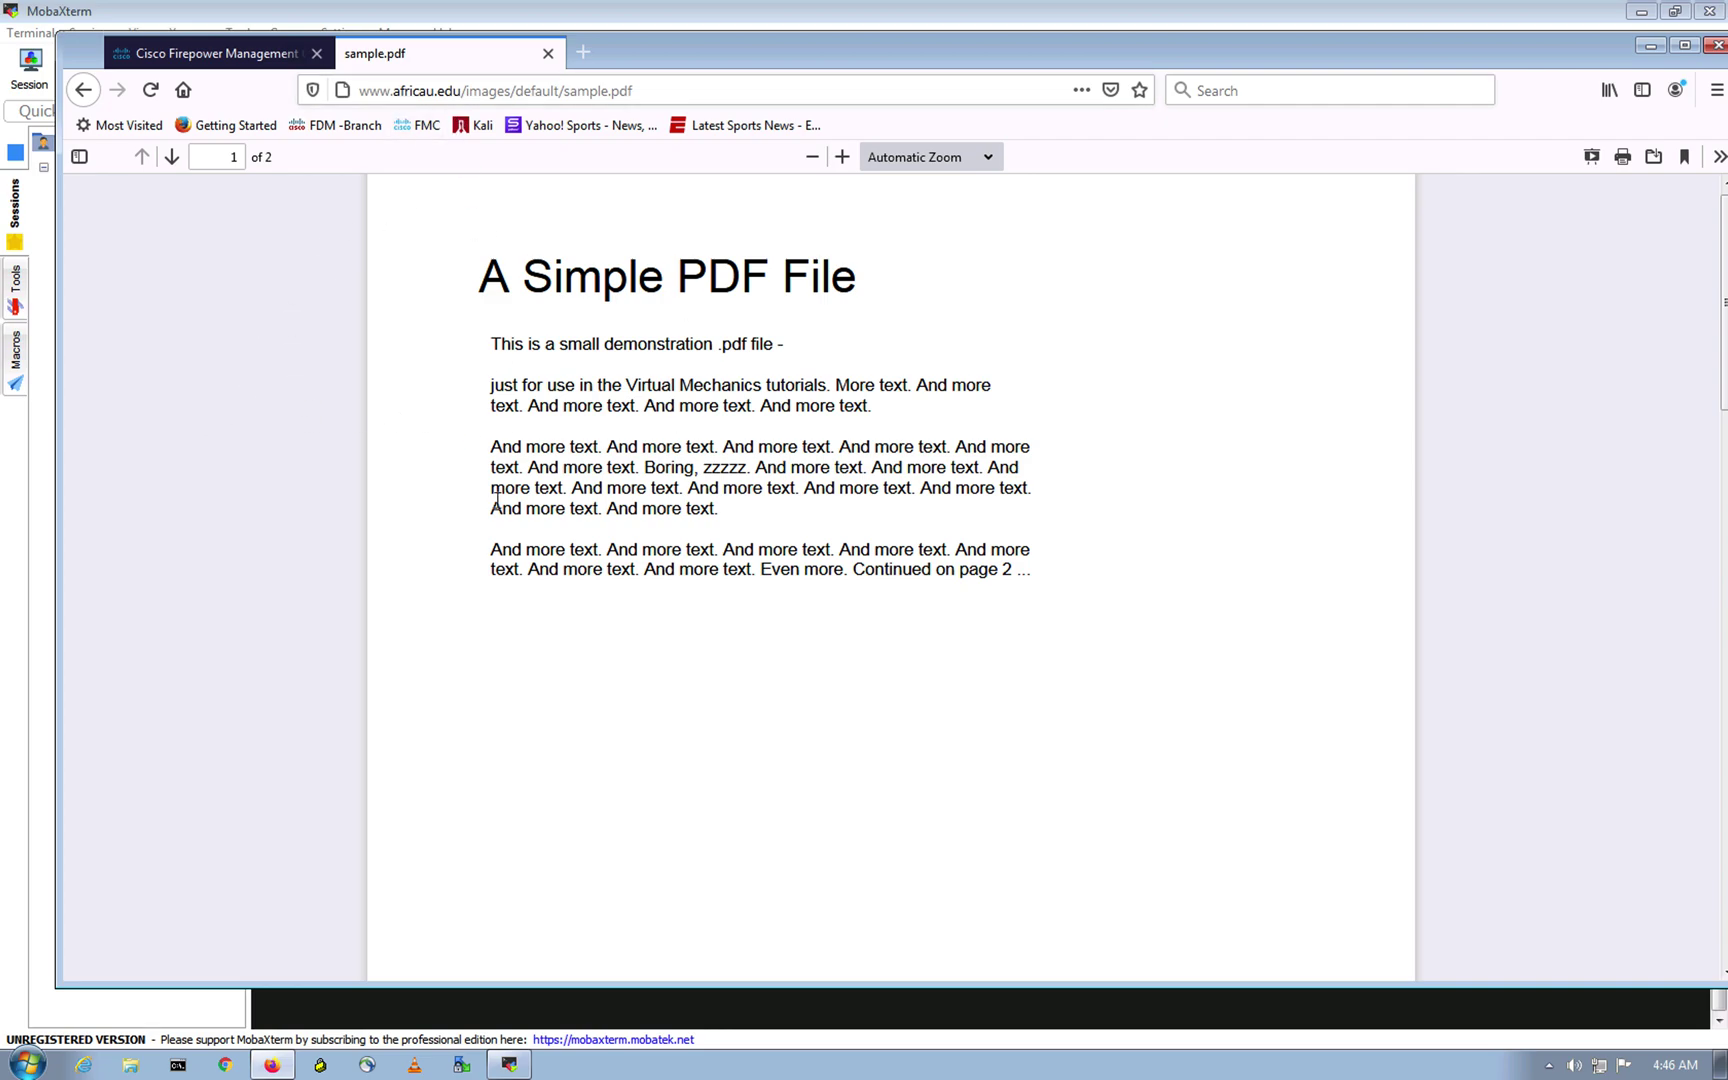
scroll(497, 520, down, 5)
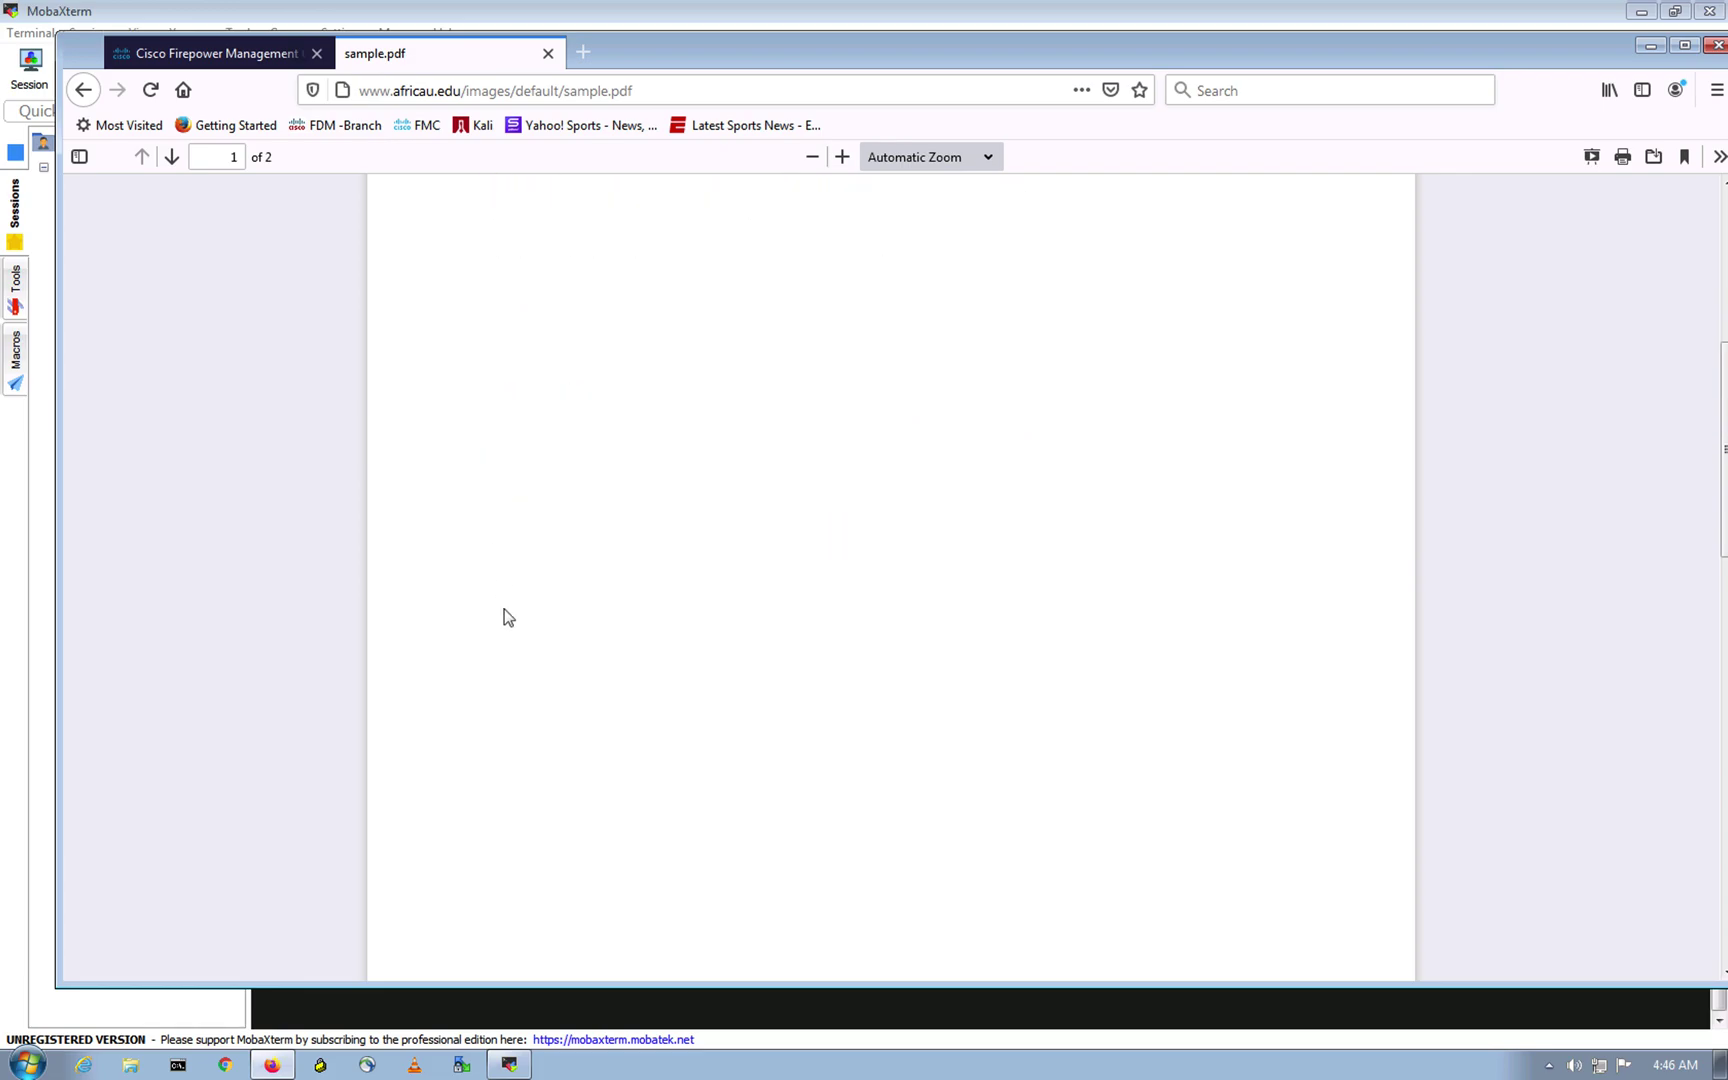
scroll(500, 600, up, 6)
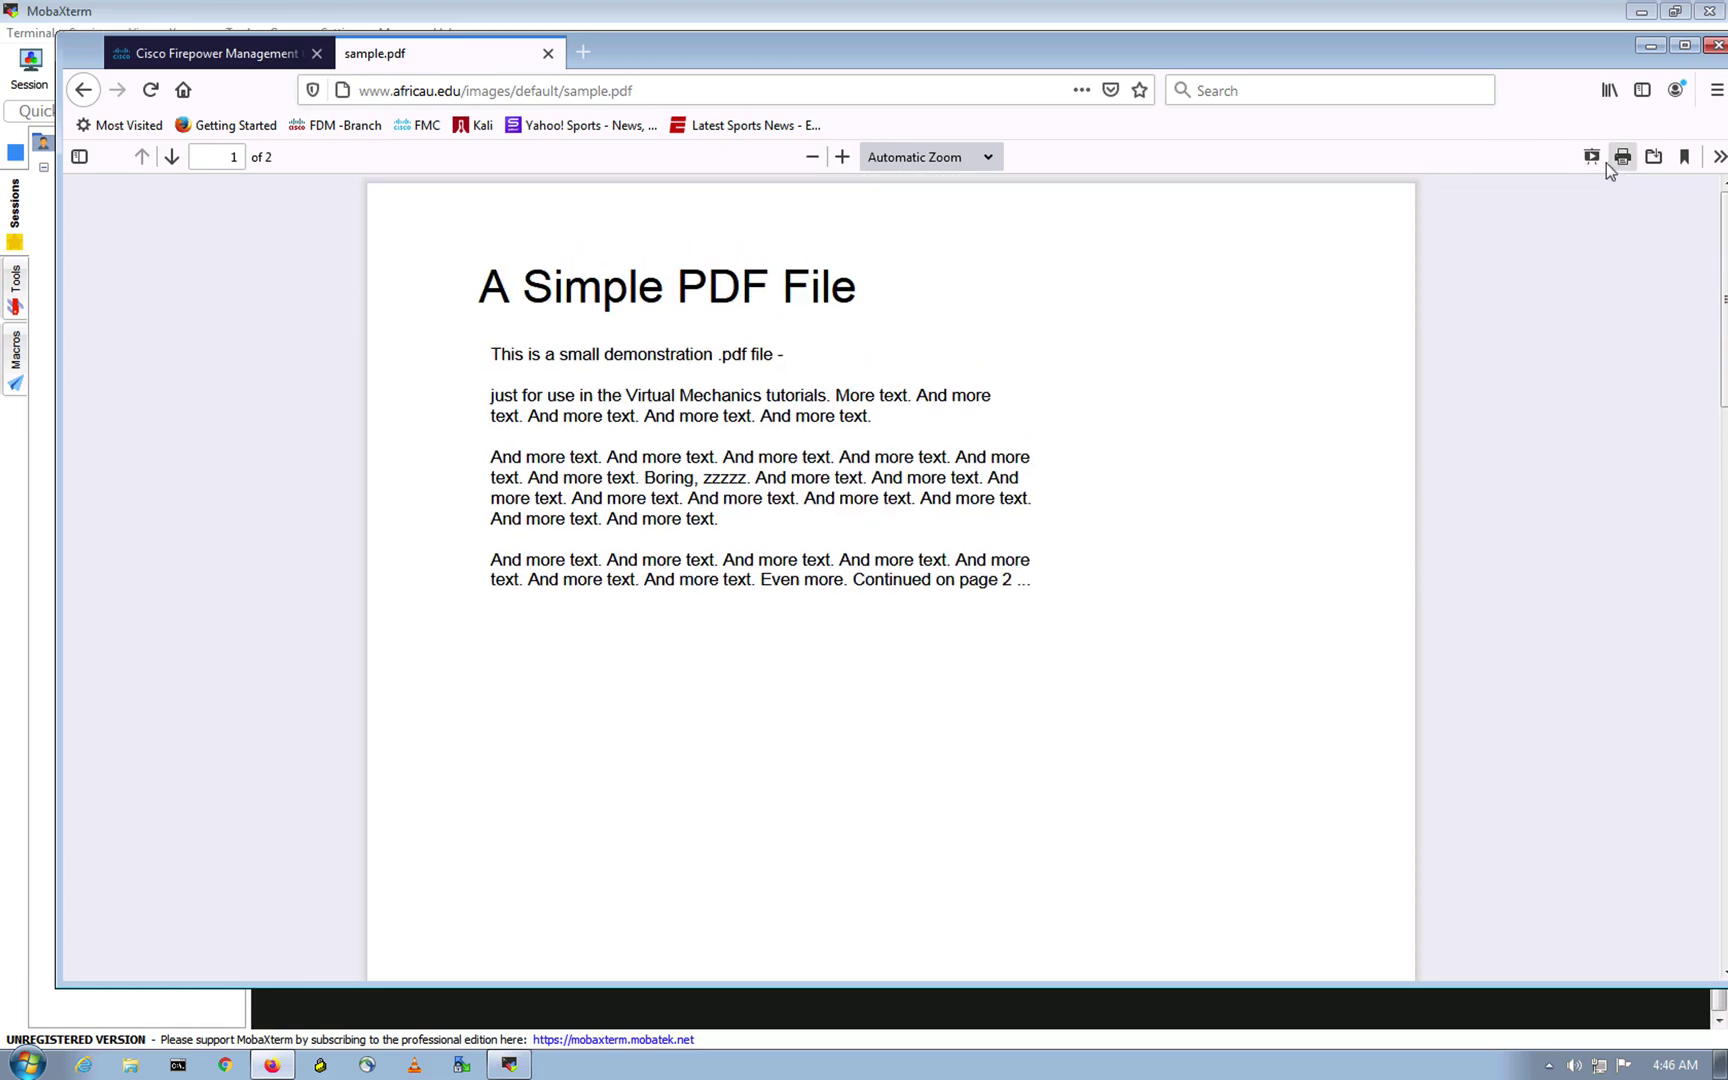
click(1655, 160)
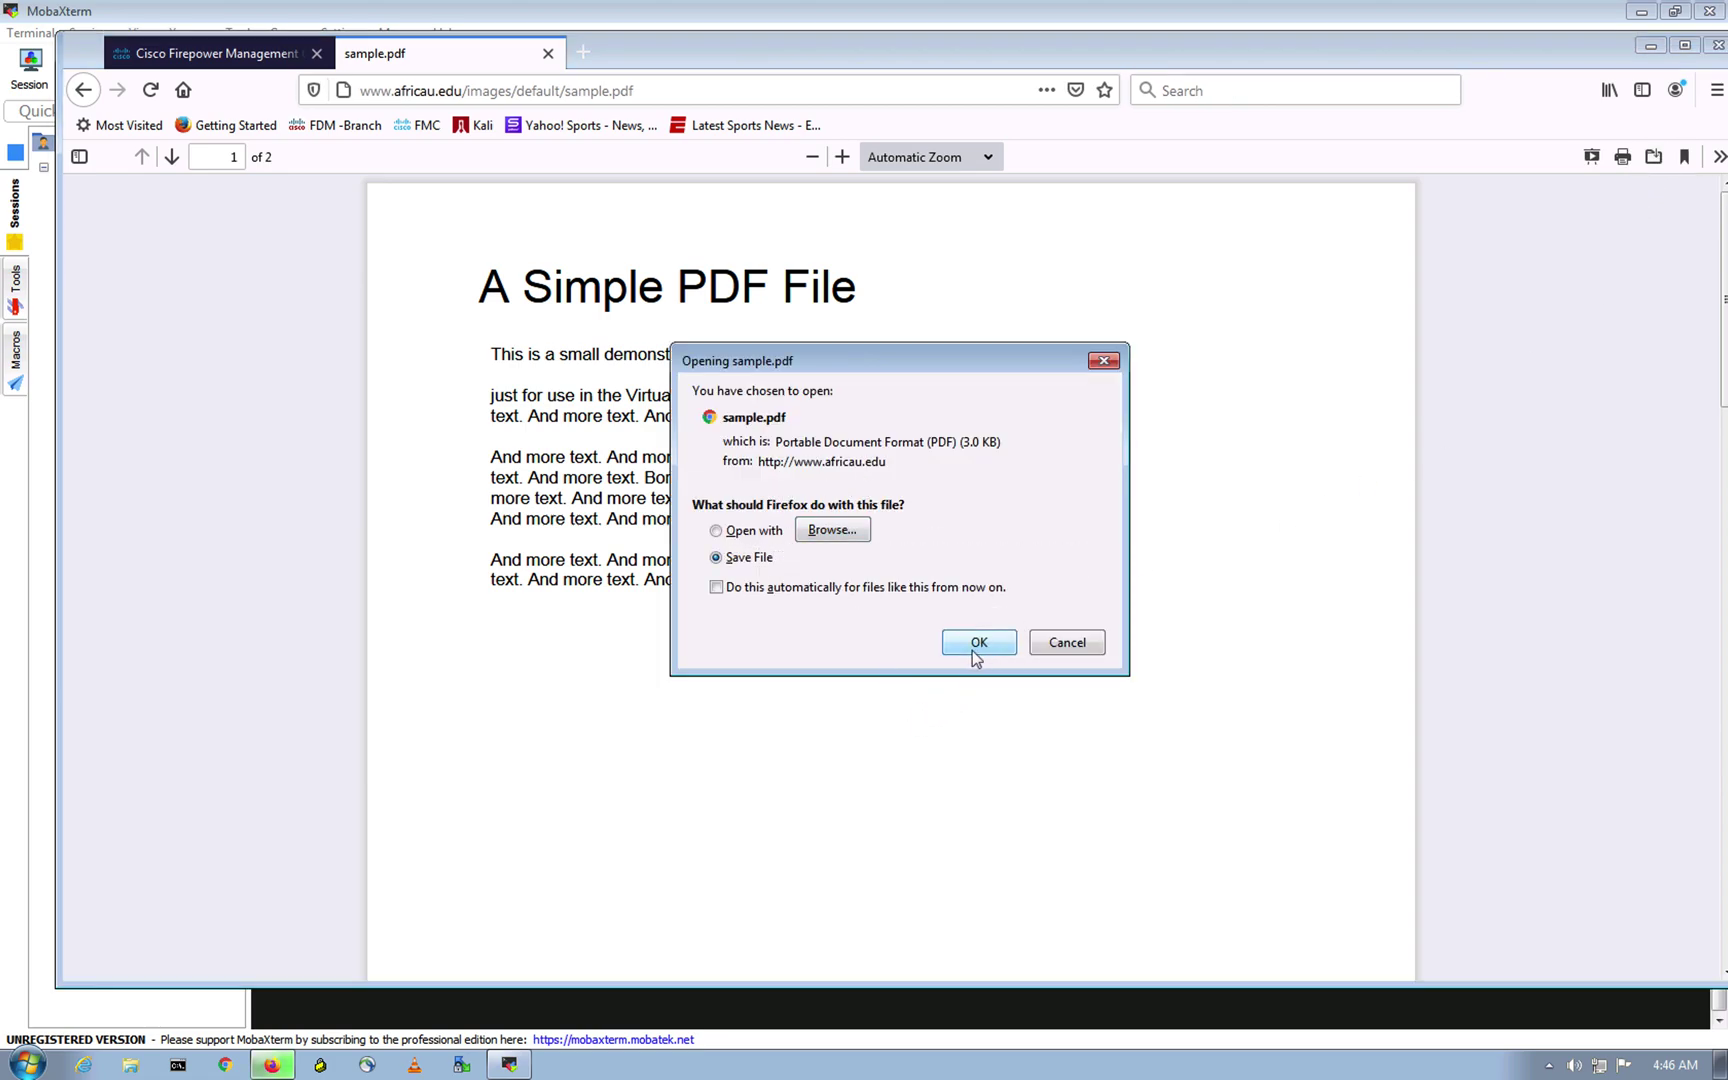
click(974, 648)
click(1579, 91)
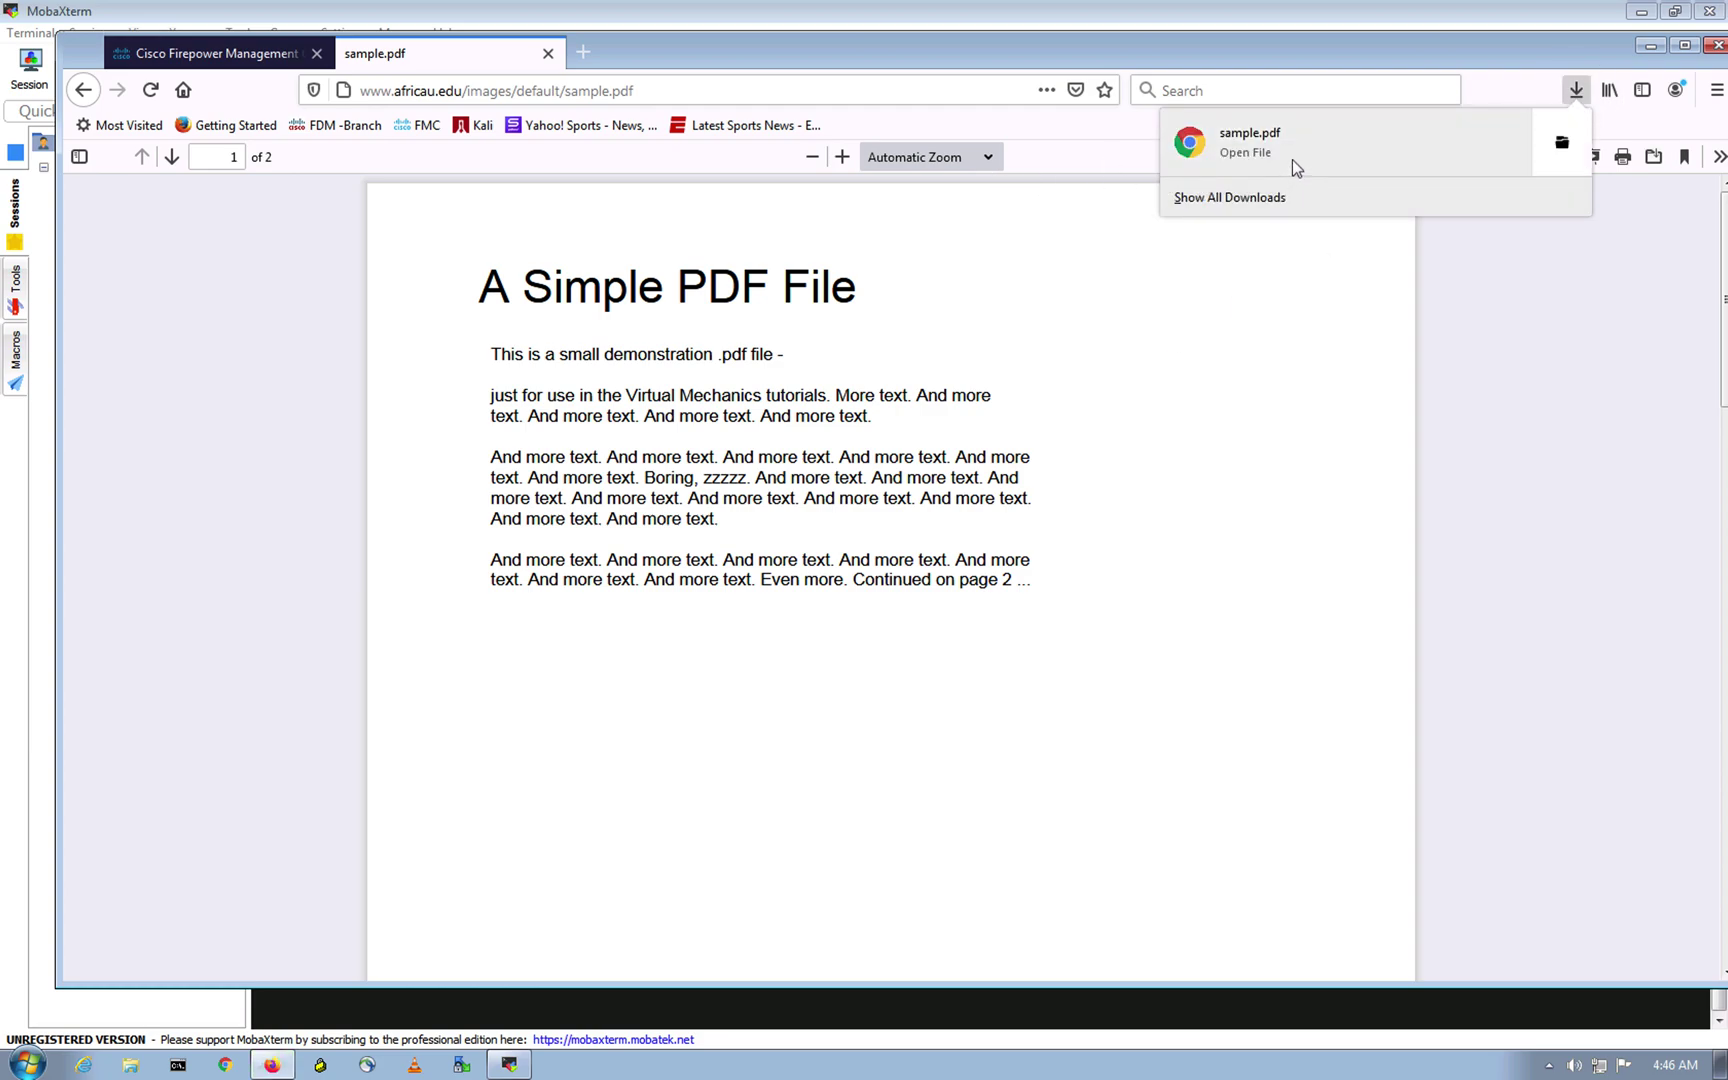
click(1292, 160)
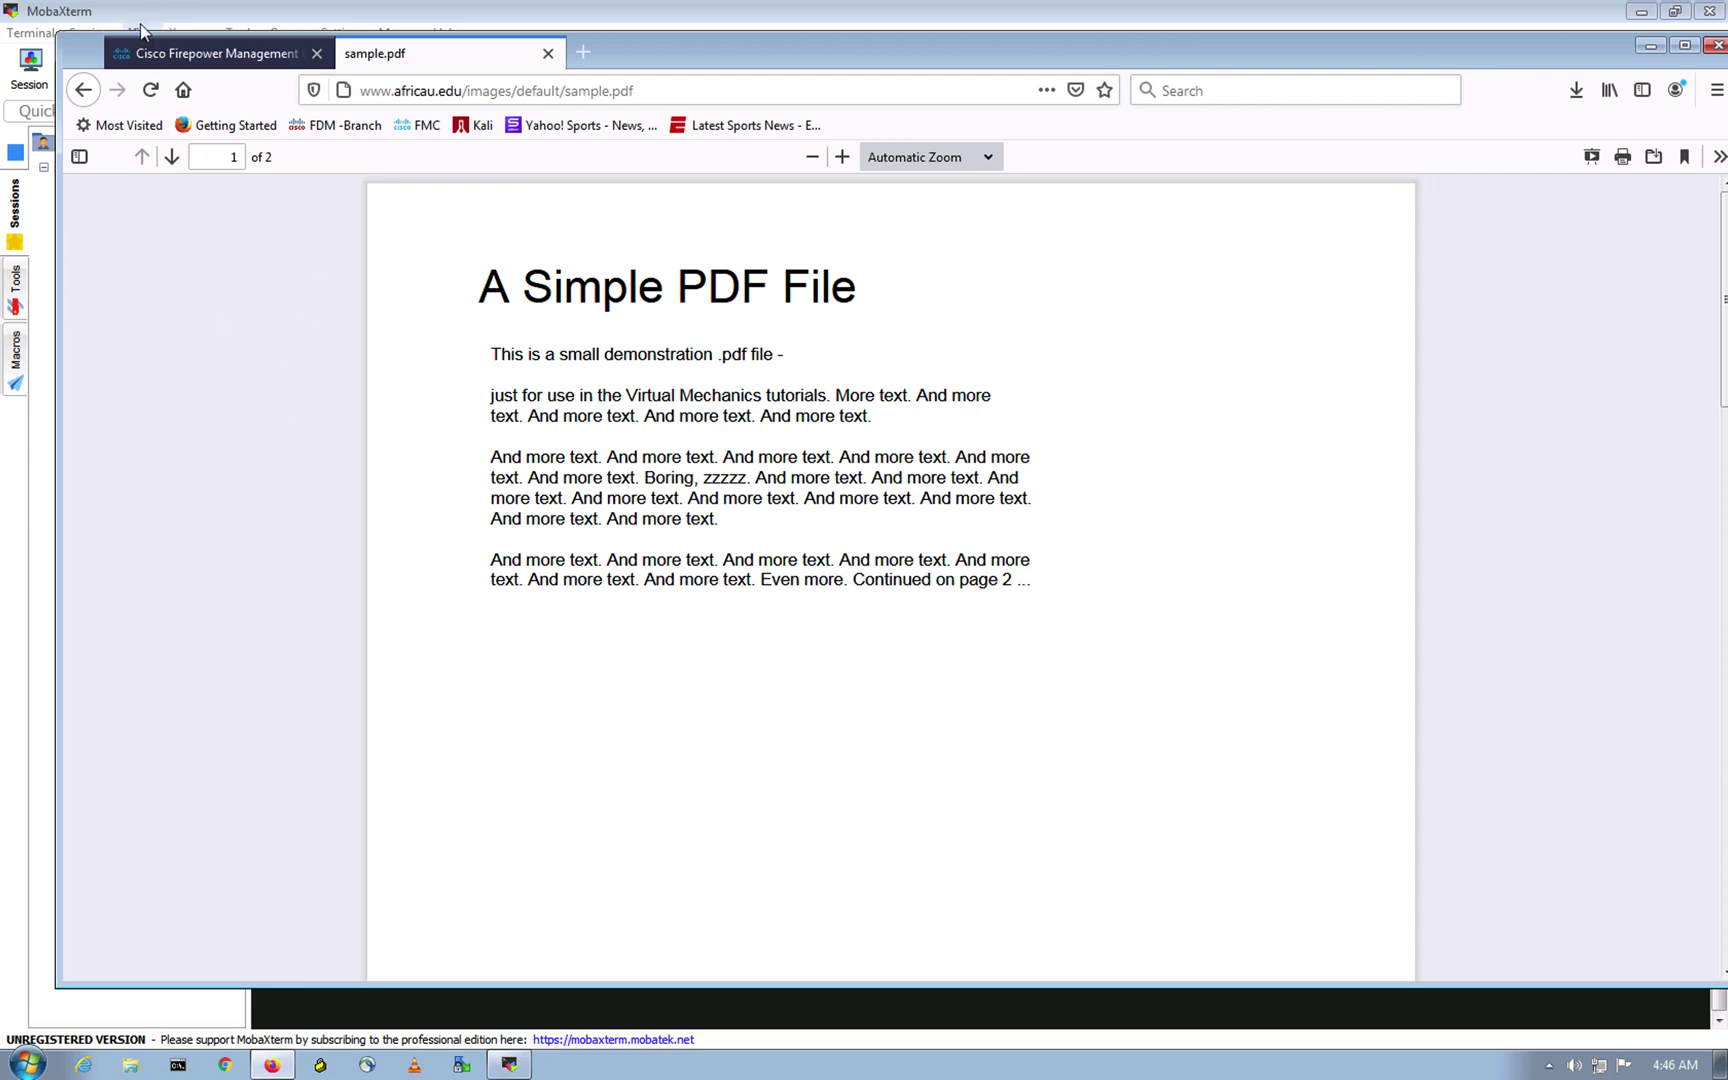
click(180, 54)
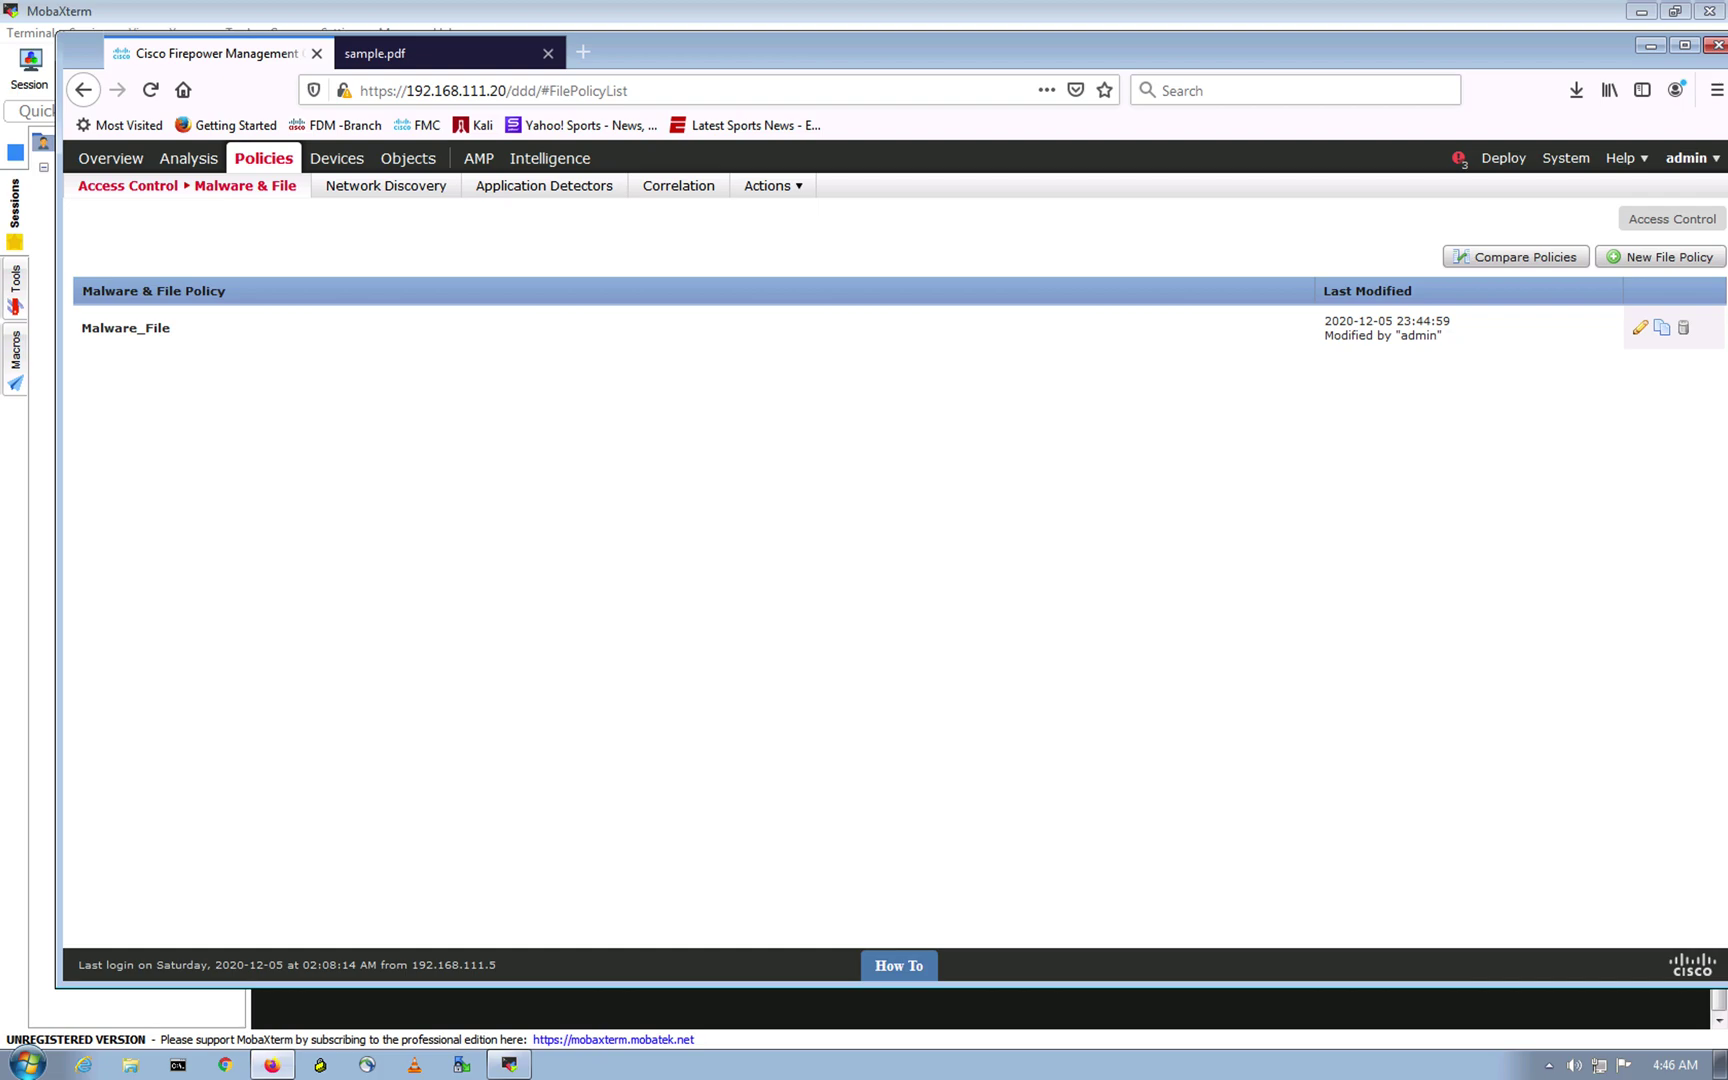
Step: Open FTD-Initial-Policy from the Access Control policy list for editing
mouse_move(169, 187)
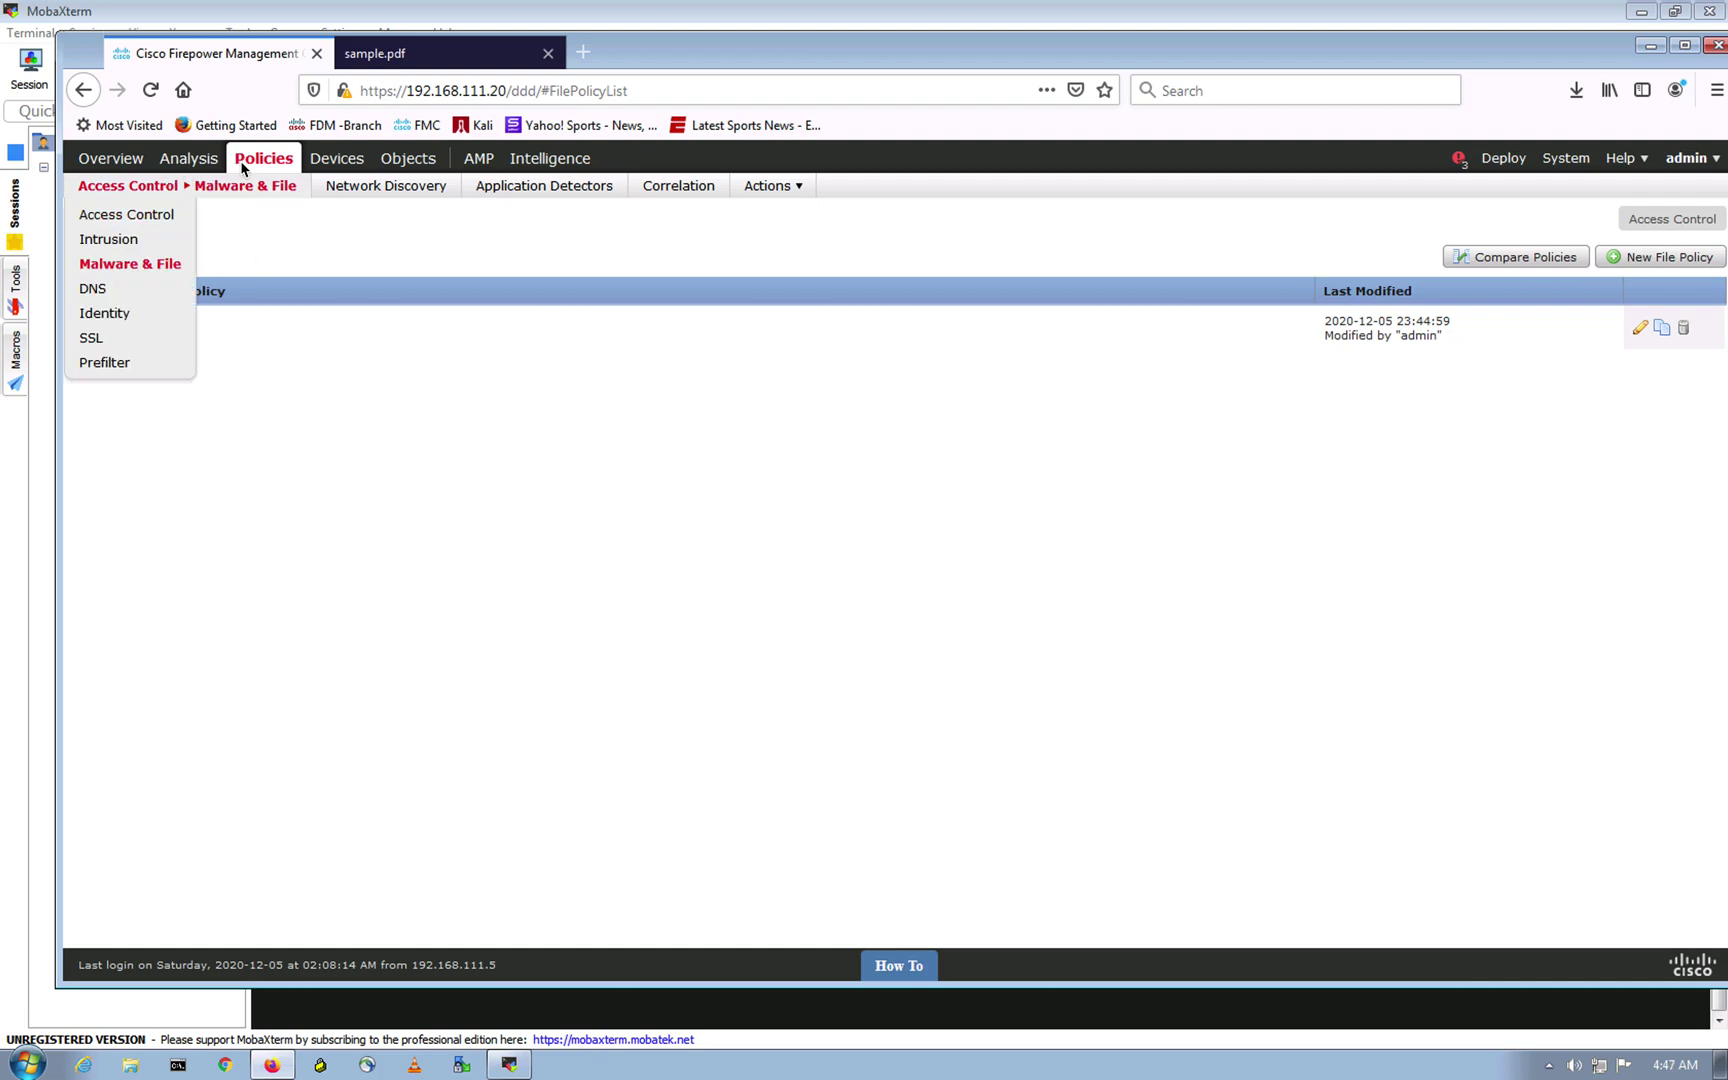
click(133, 215)
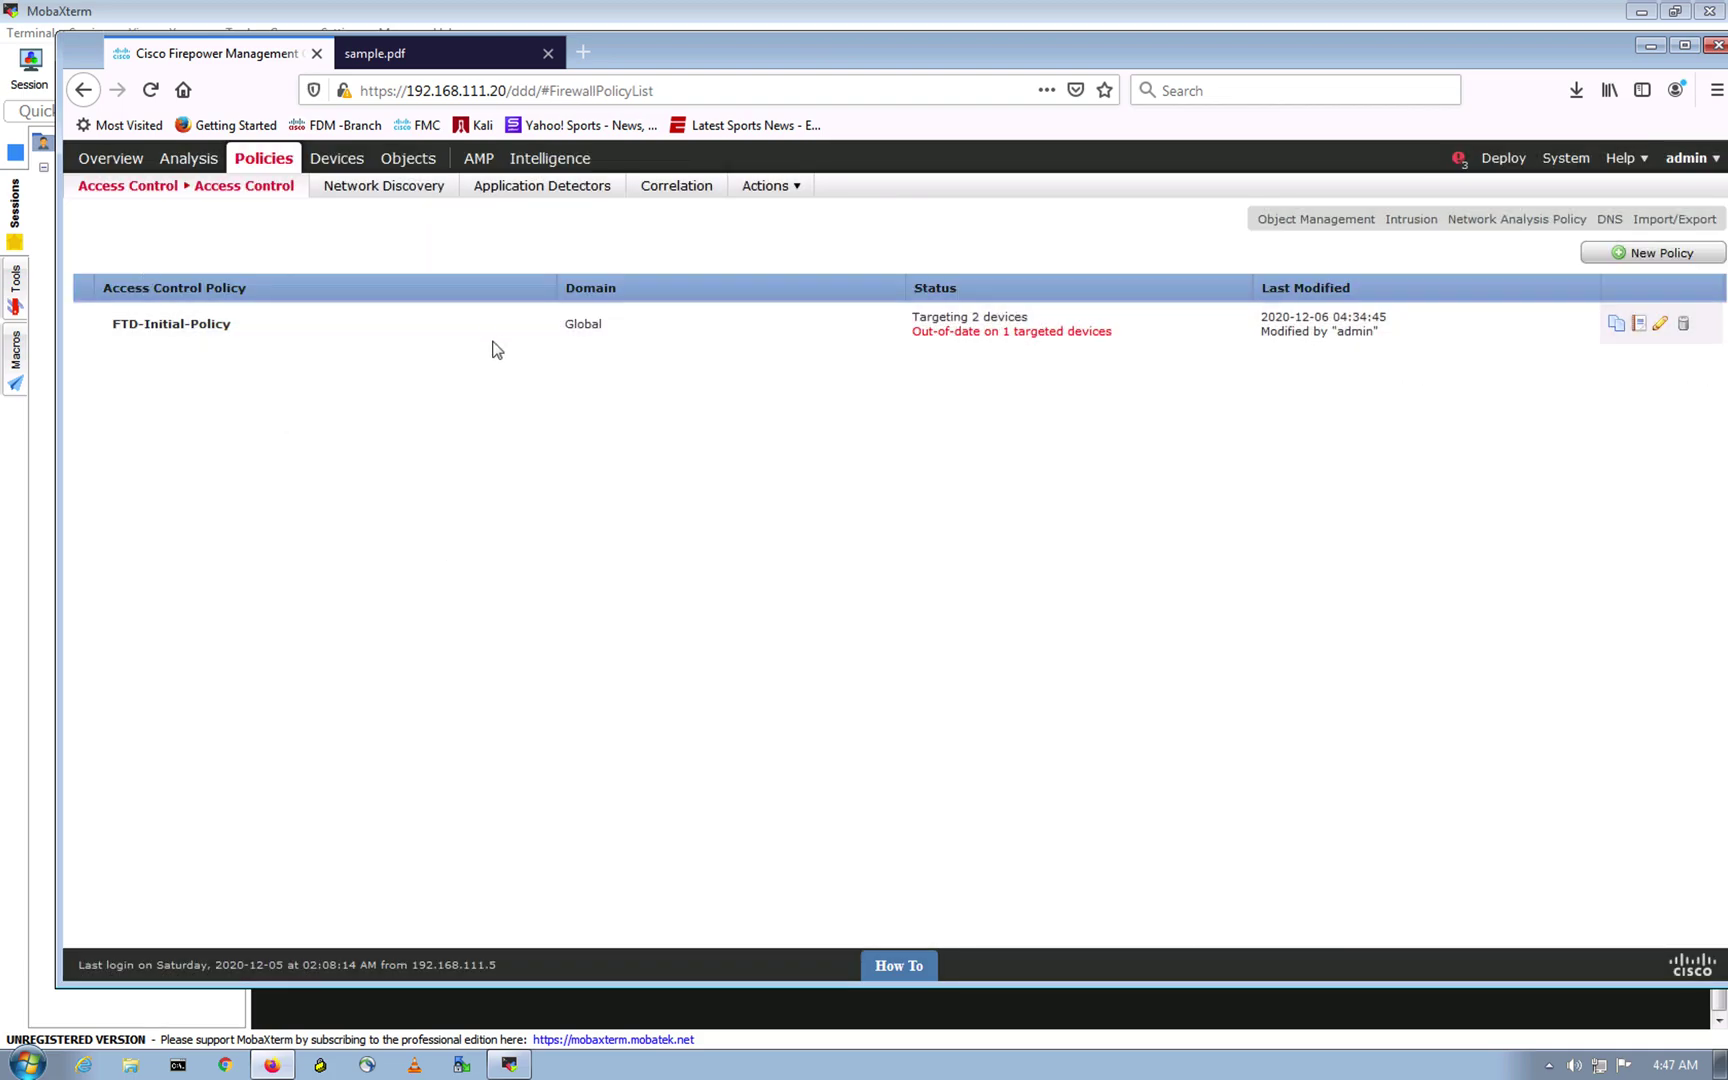
click(501, 324)
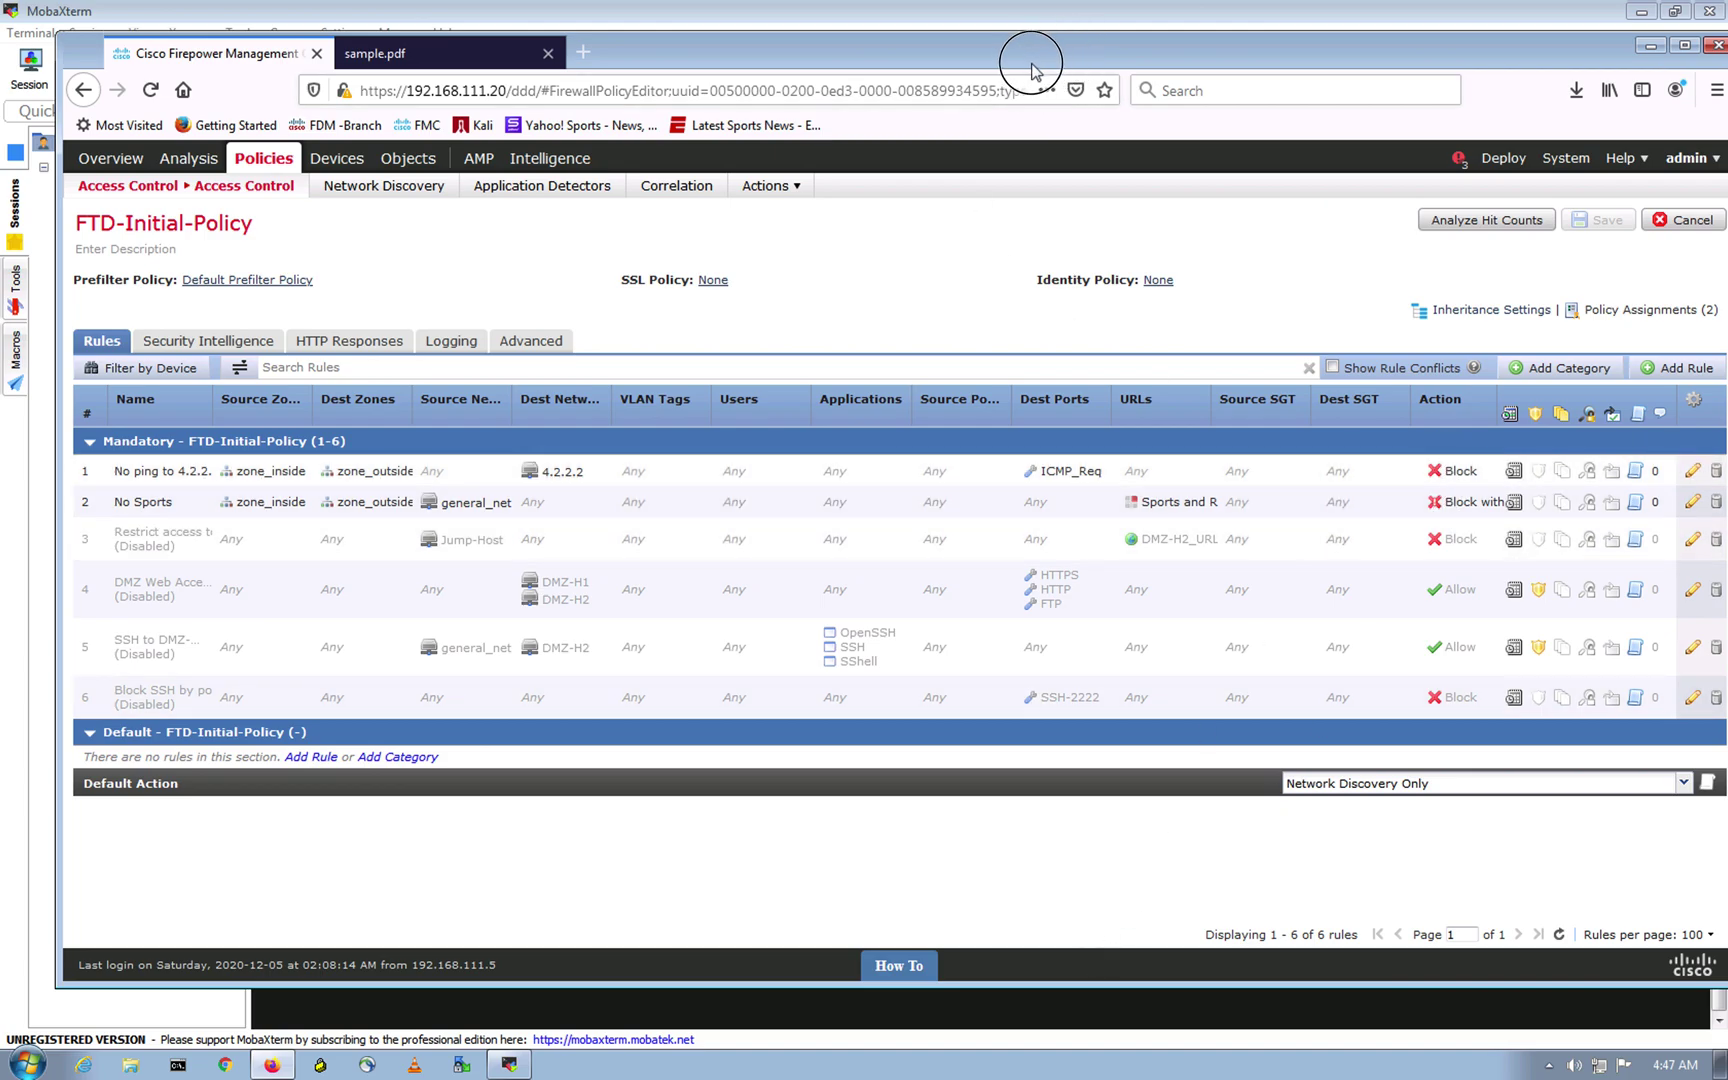
drag(1033, 70, 999, 74)
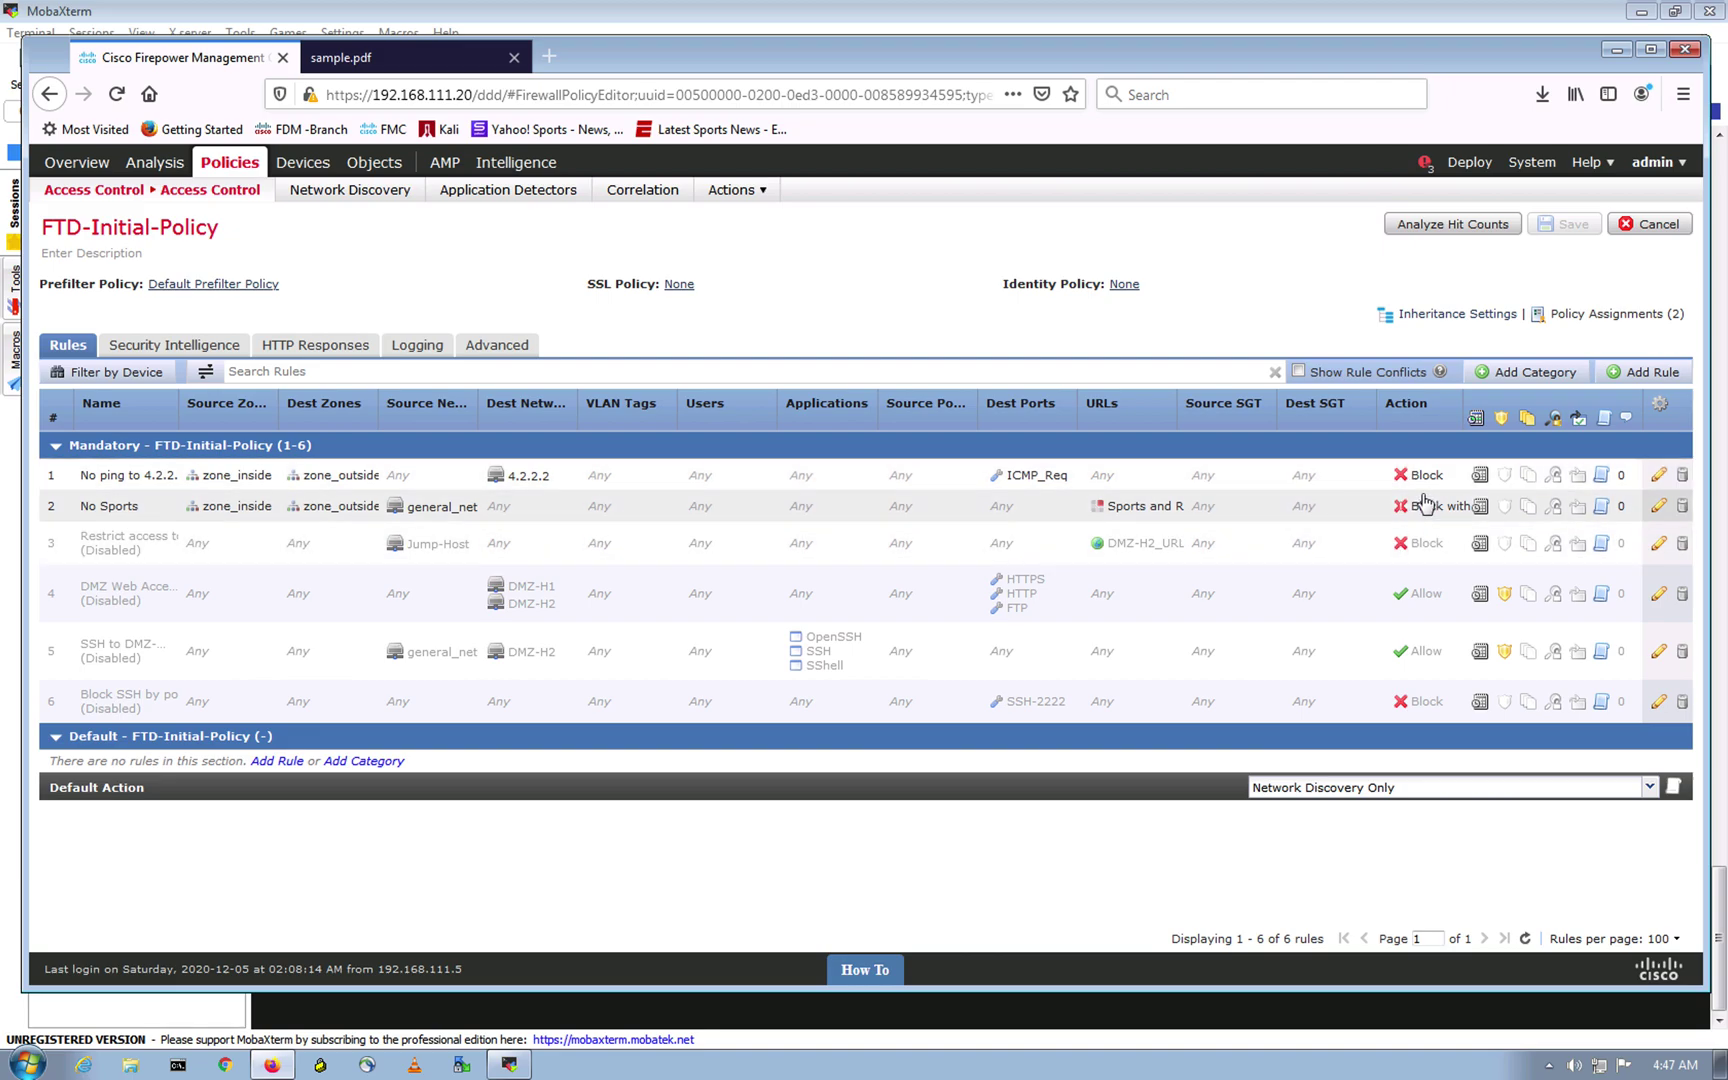
Step: In the TextEdit notes, highlight the Access Policies and Malware + File lines
key(ctrl+Up)
click(794, 540)
click(619, 541)
drag(558, 546, 557, 606)
click(578, 613)
click(548, 617)
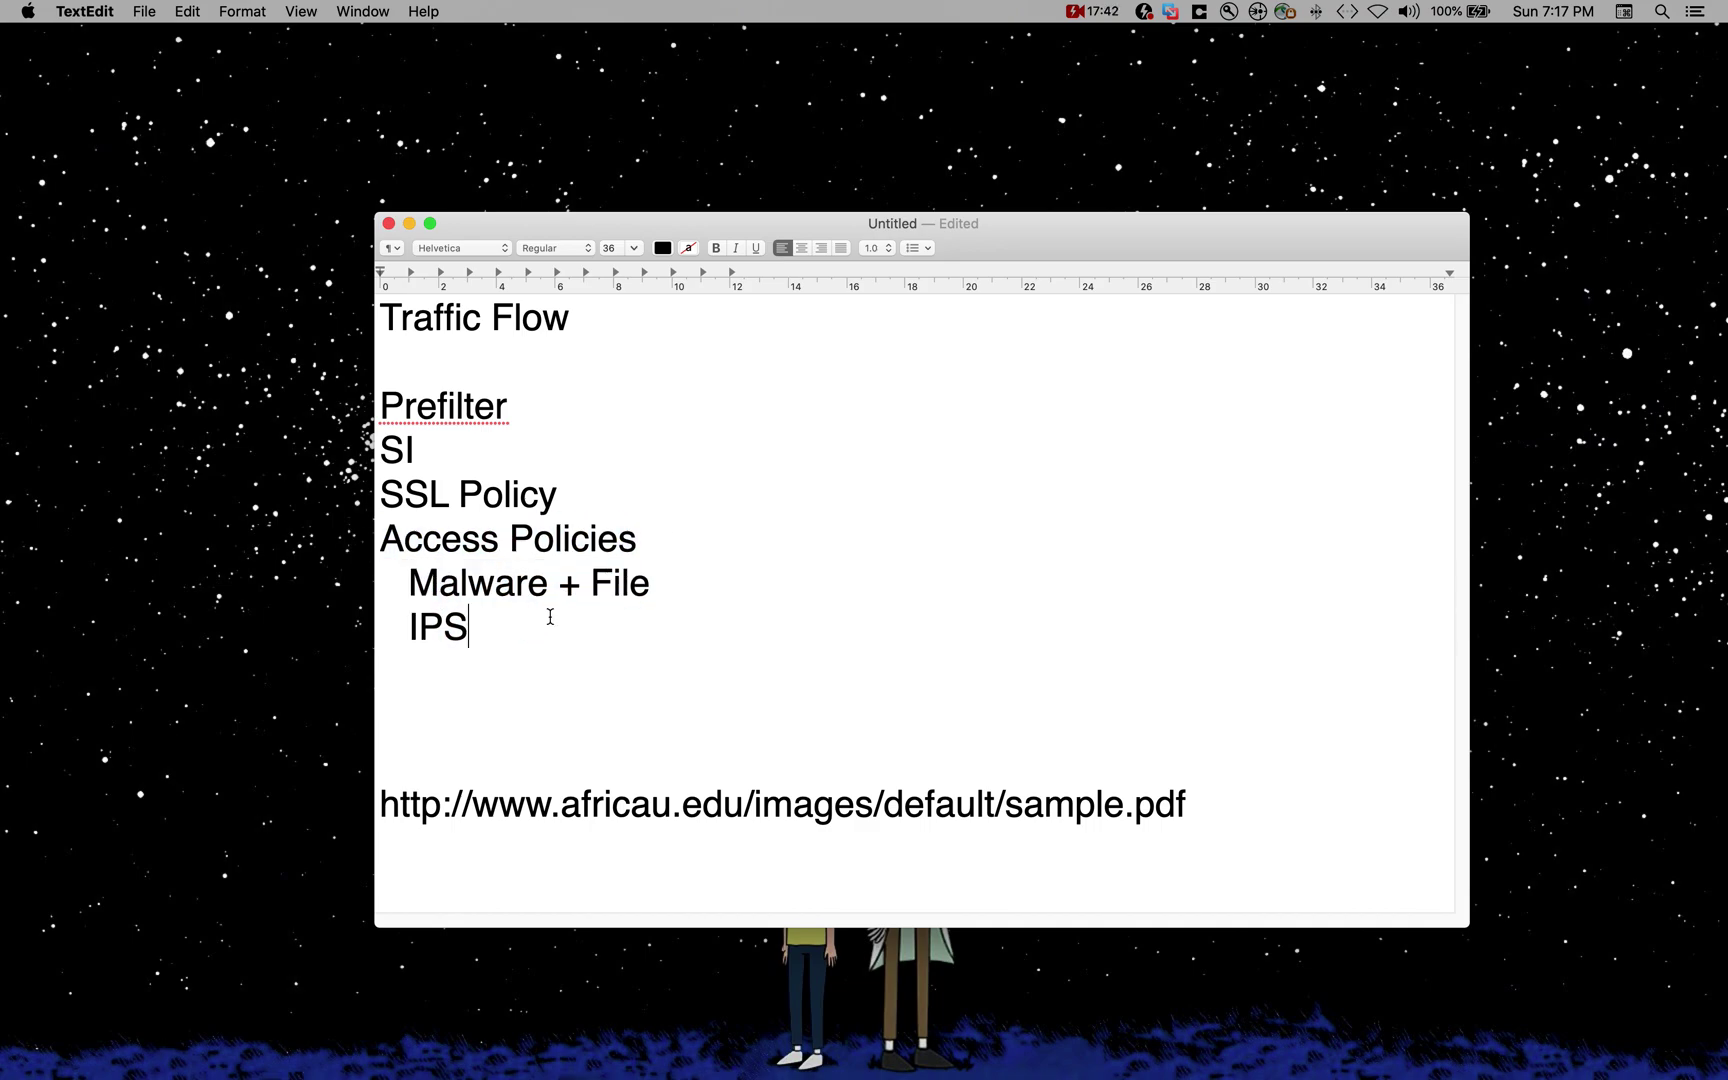
drag(410, 584, 659, 567)
click(659, 567)
Step: Return to Firepower and start a new rule in FTD-Initial-Policy
key(ctrl+Up)
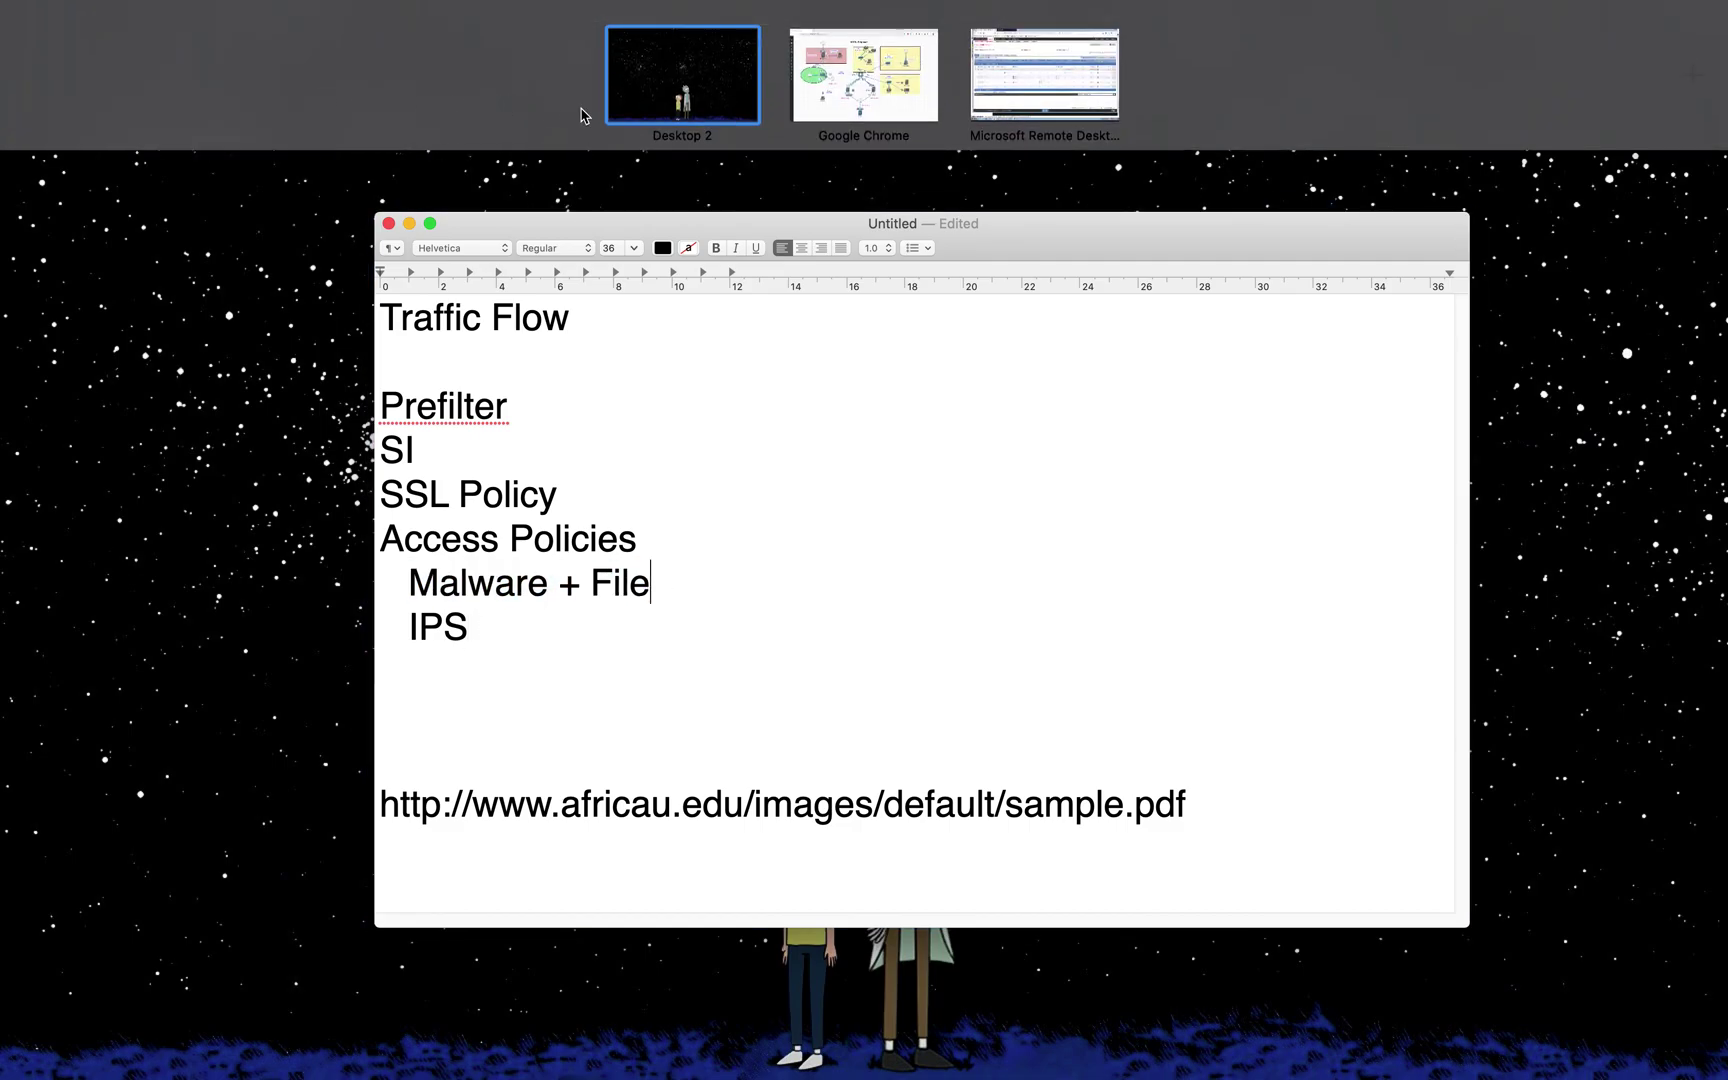
click(1046, 70)
click(1628, 372)
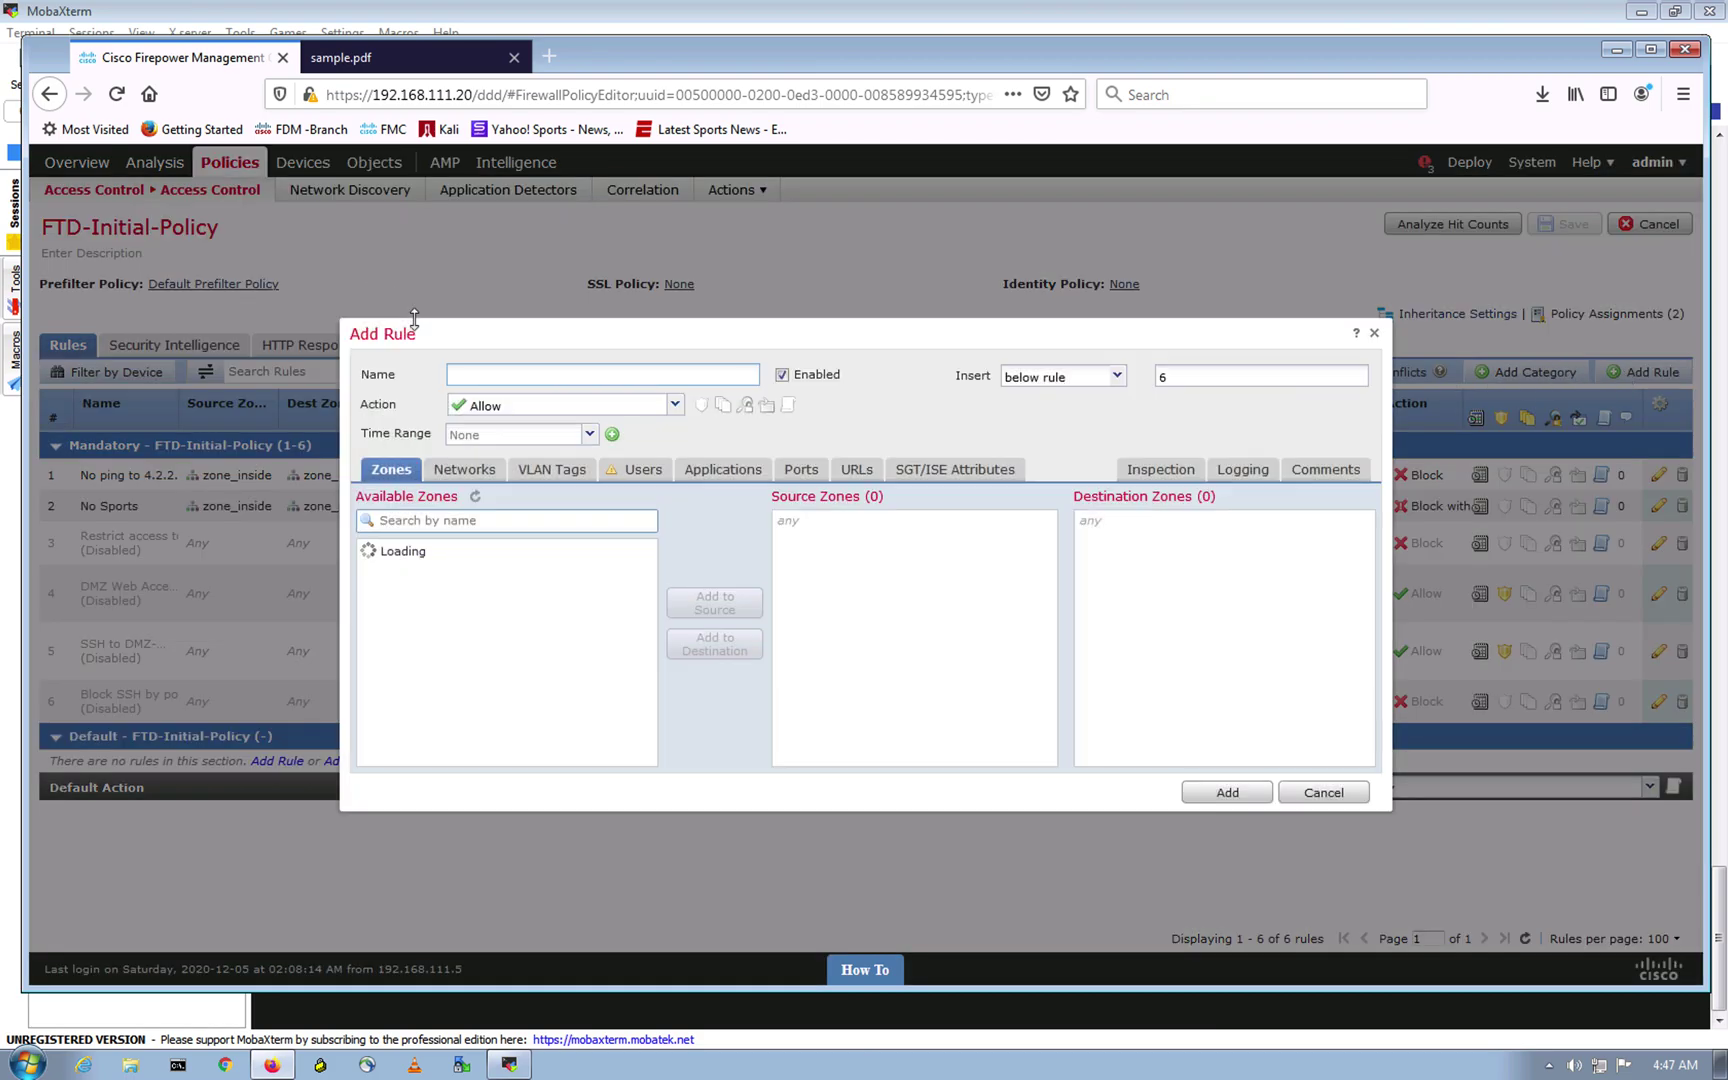
Step: Name the rule Looking and place it below rule 2
click(497, 378)
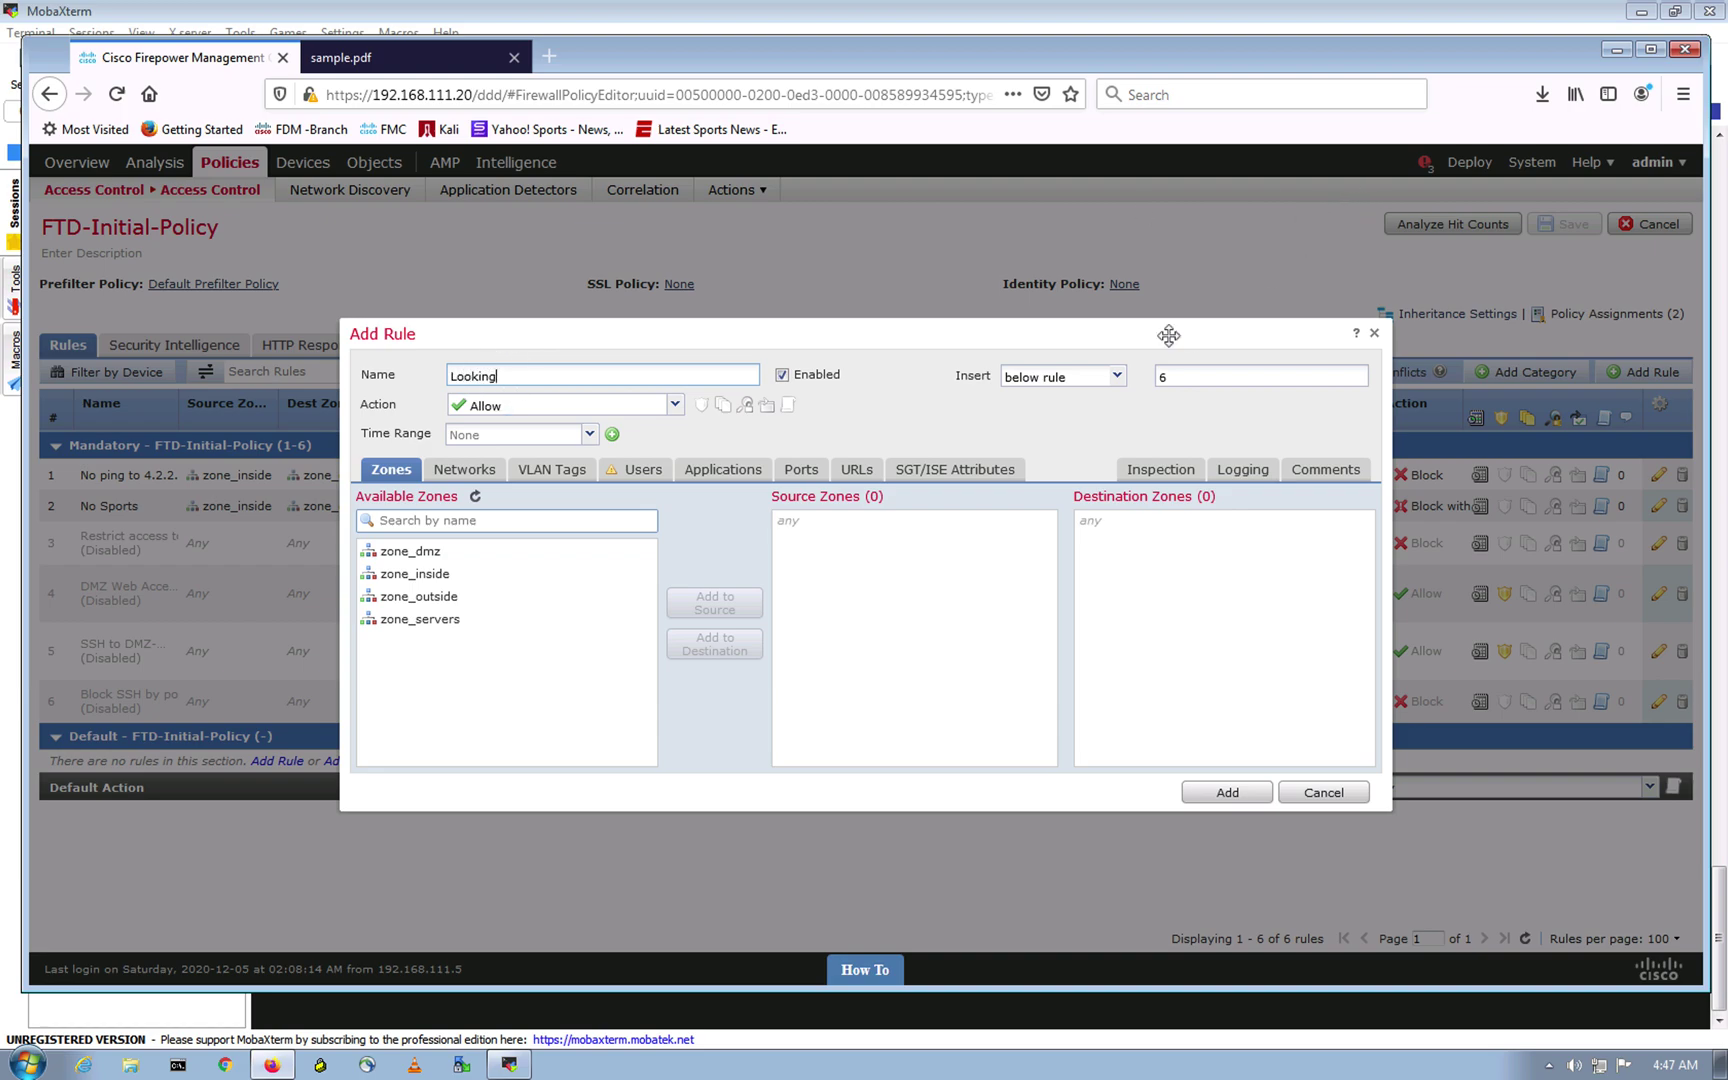
click(1111, 377)
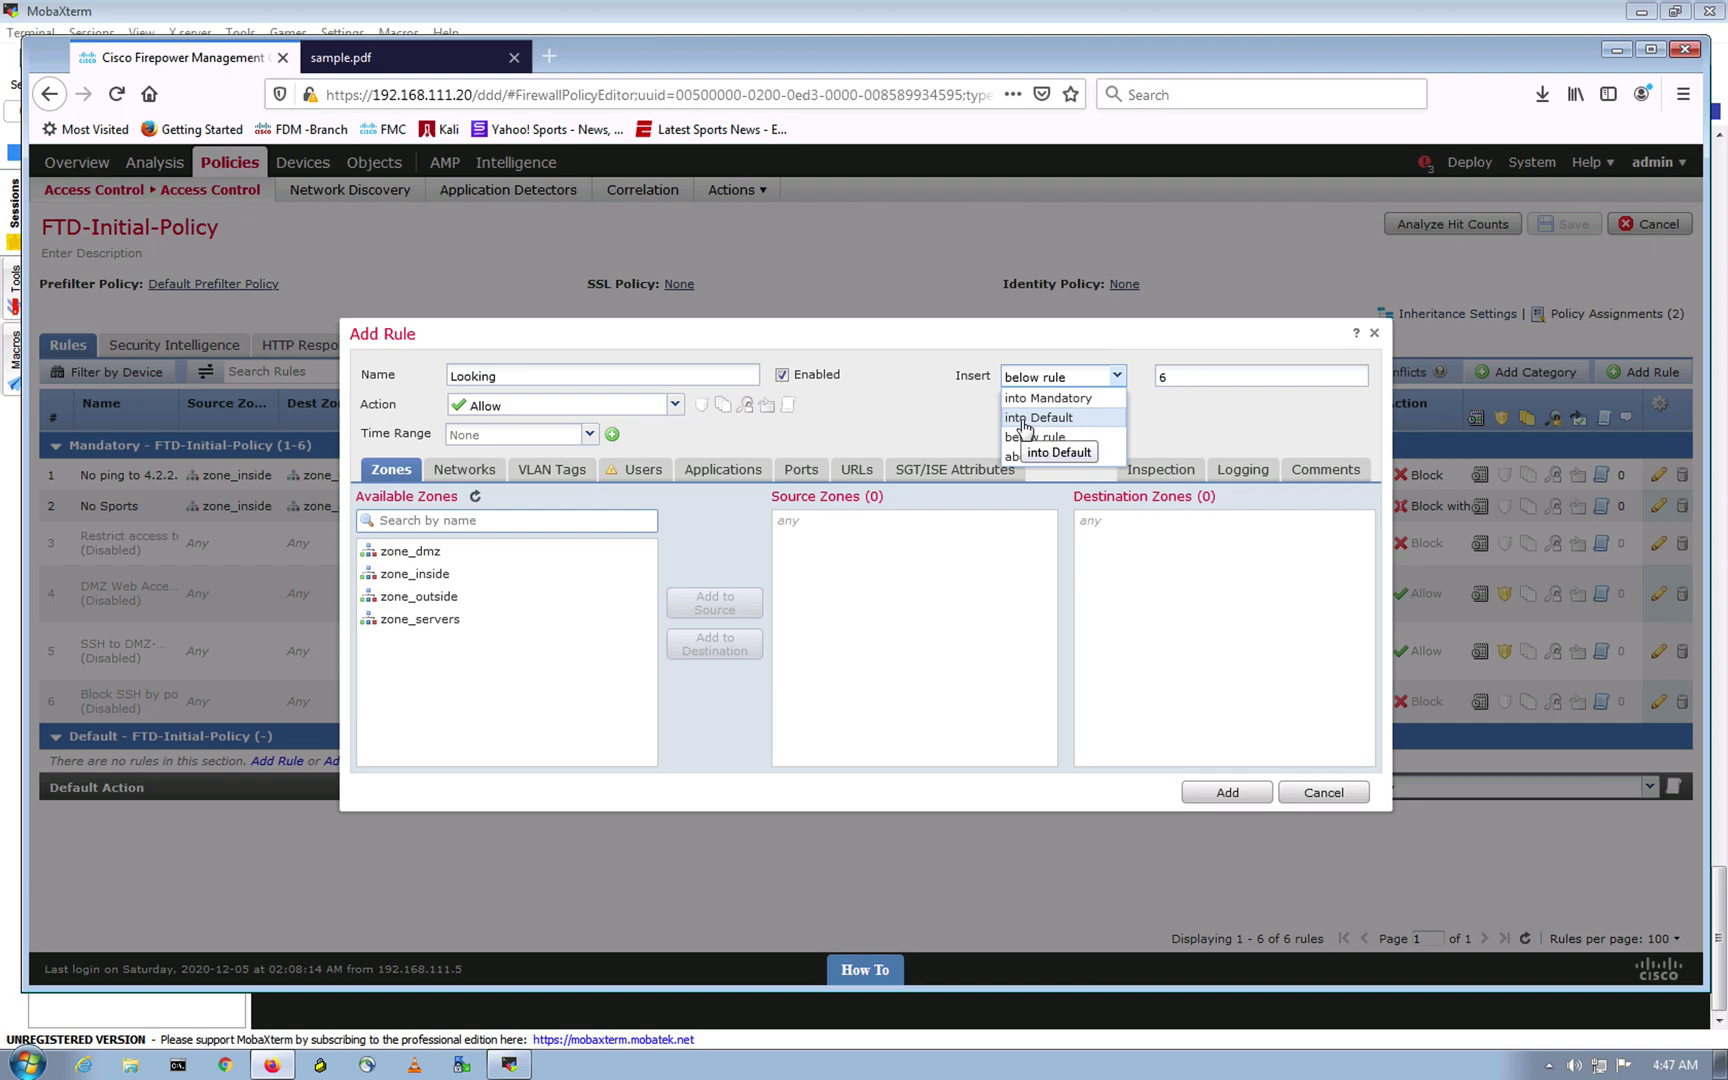
click(1034, 457)
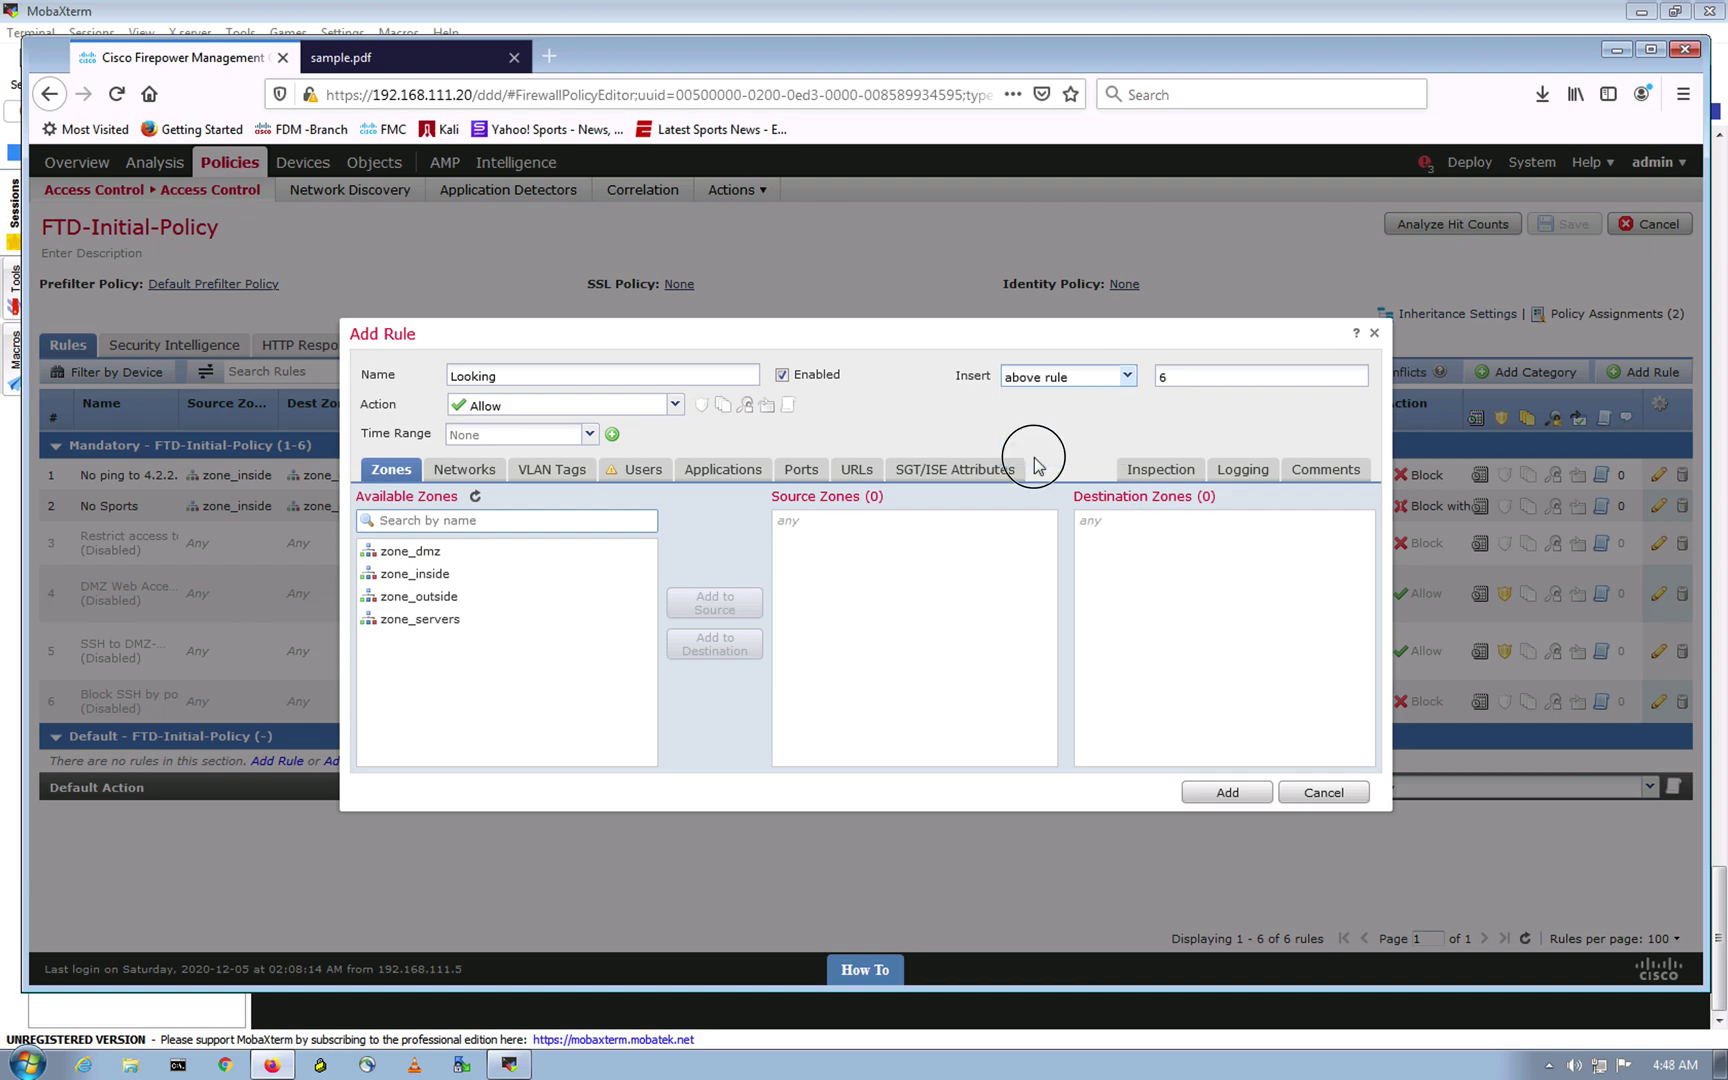
click(1127, 376)
click(1110, 437)
drag(1177, 378, 1105, 362)
text(2)
Step: Set general_net as the rule's source network
click(449, 476)
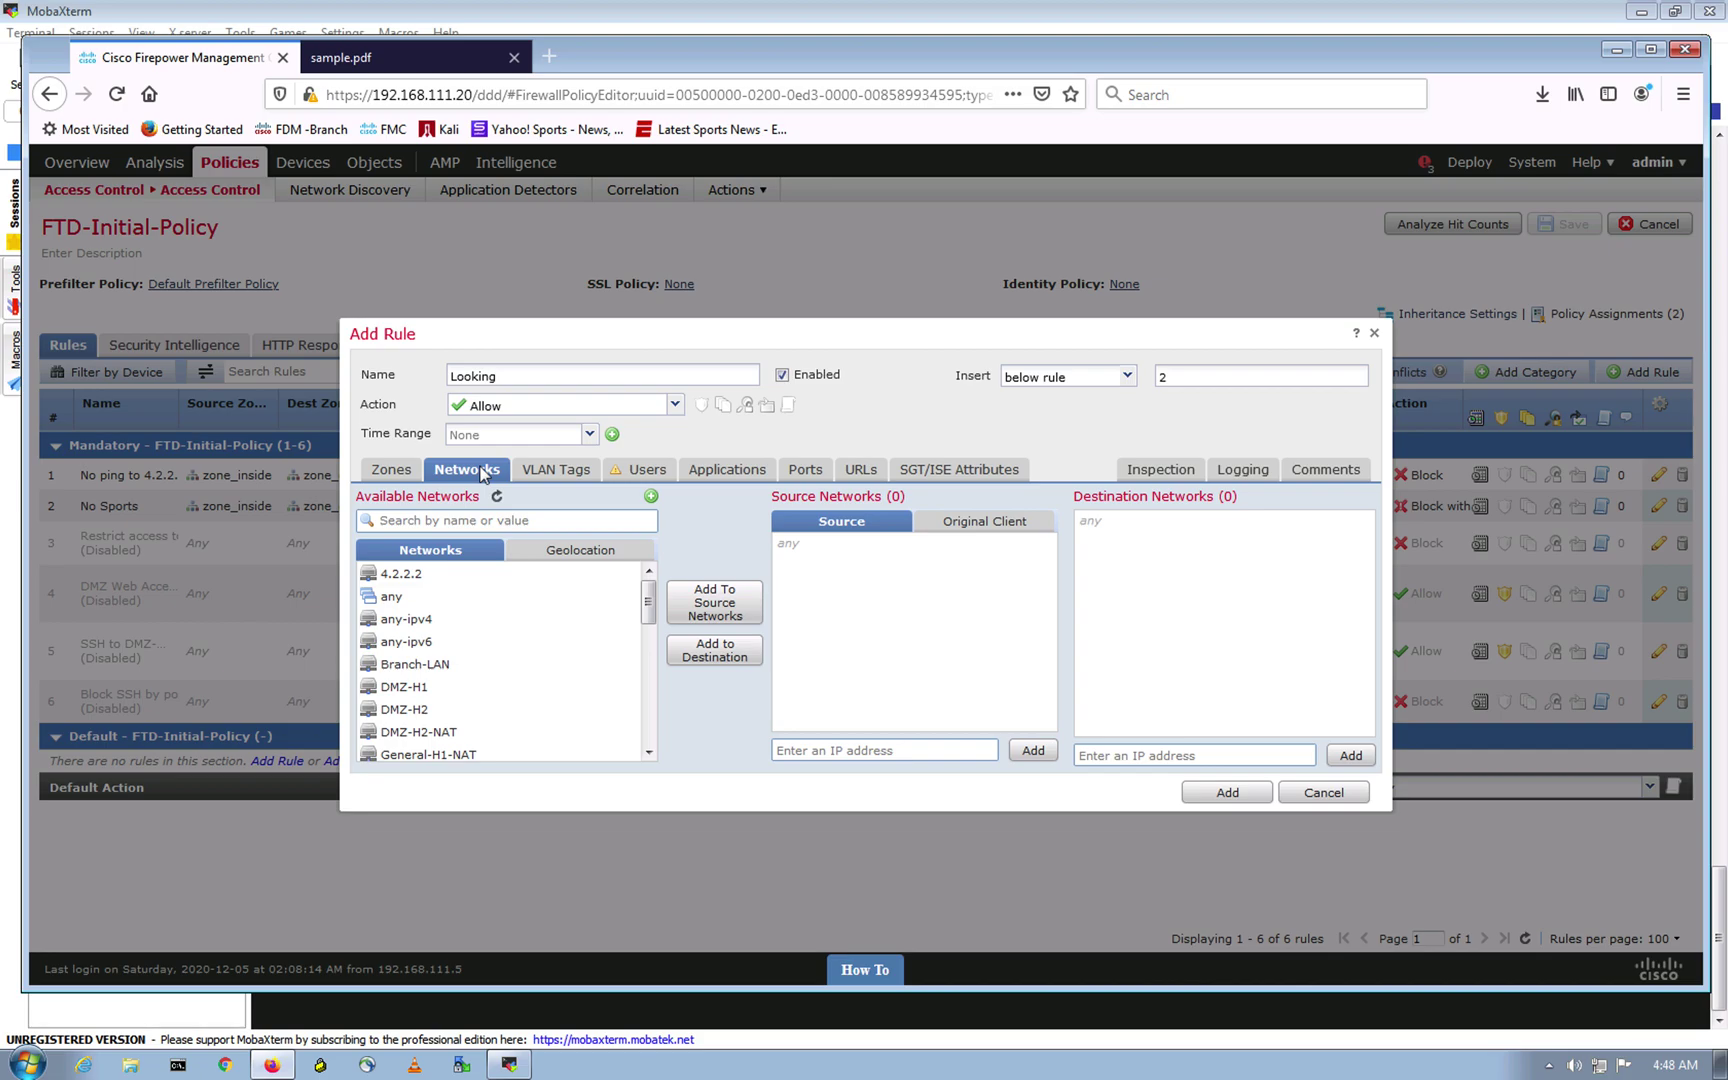
drag(648, 603, 648, 670)
click(445, 667)
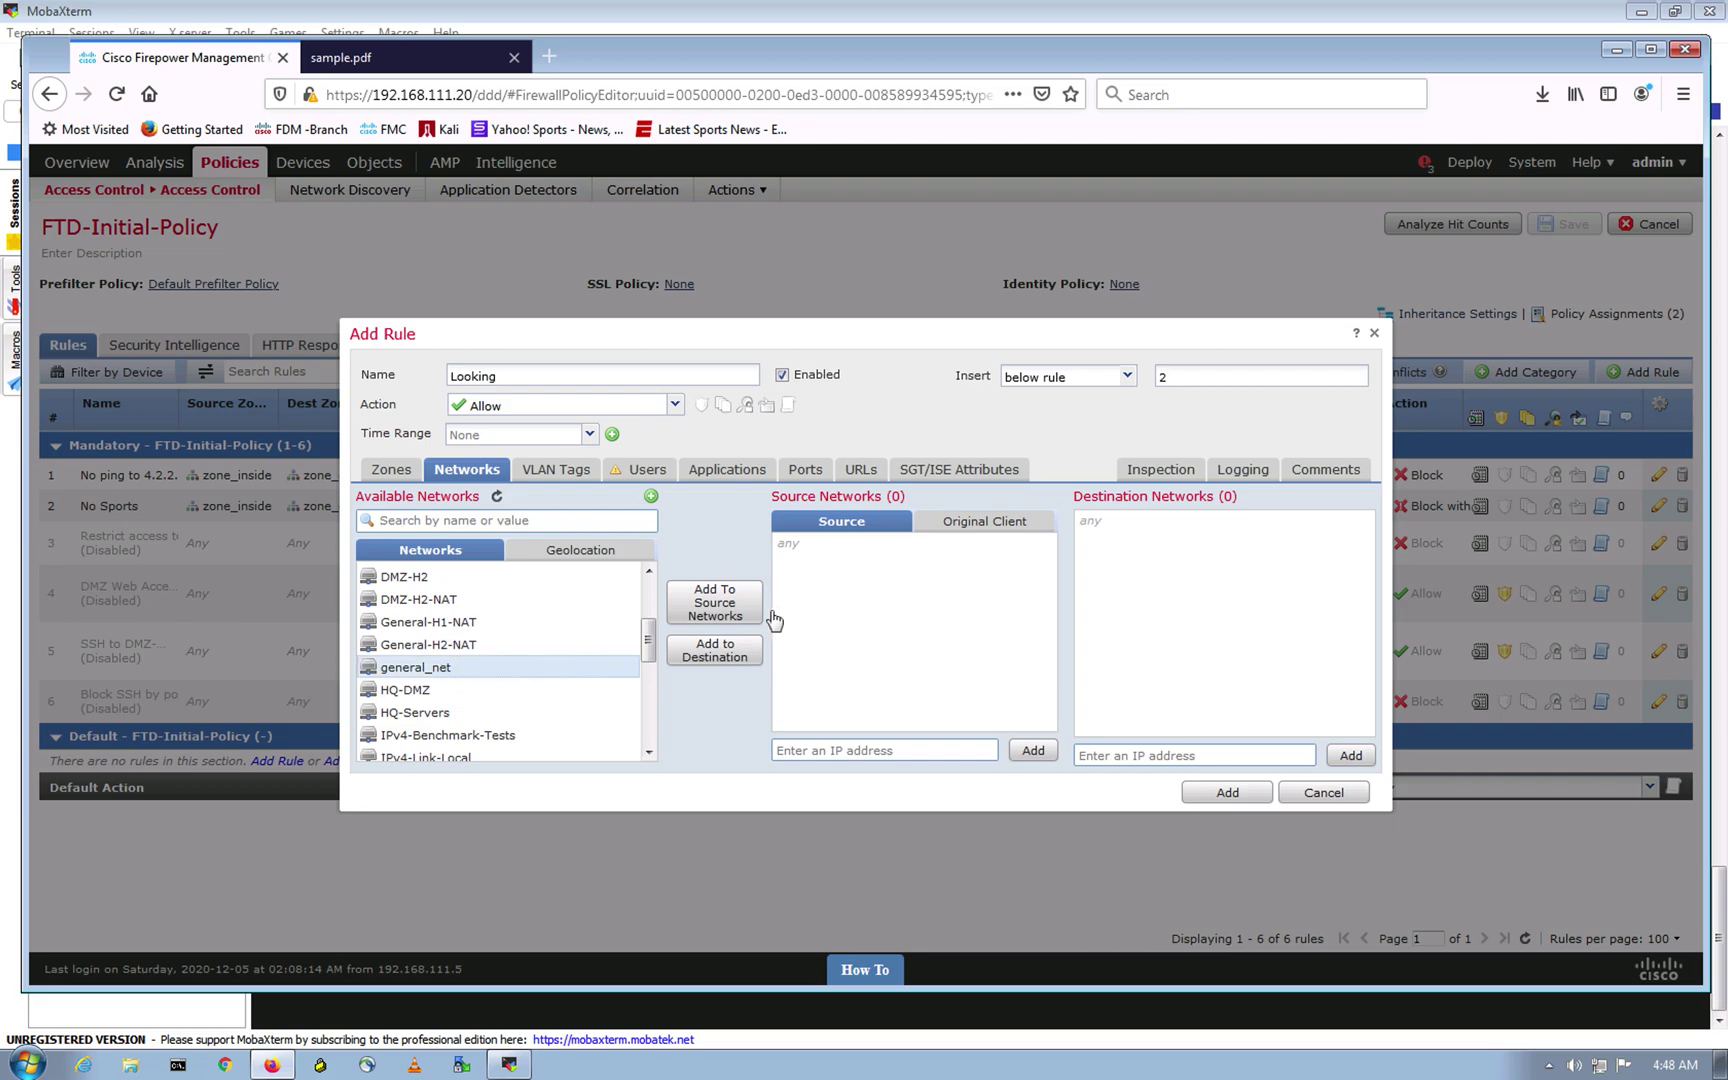
click(716, 610)
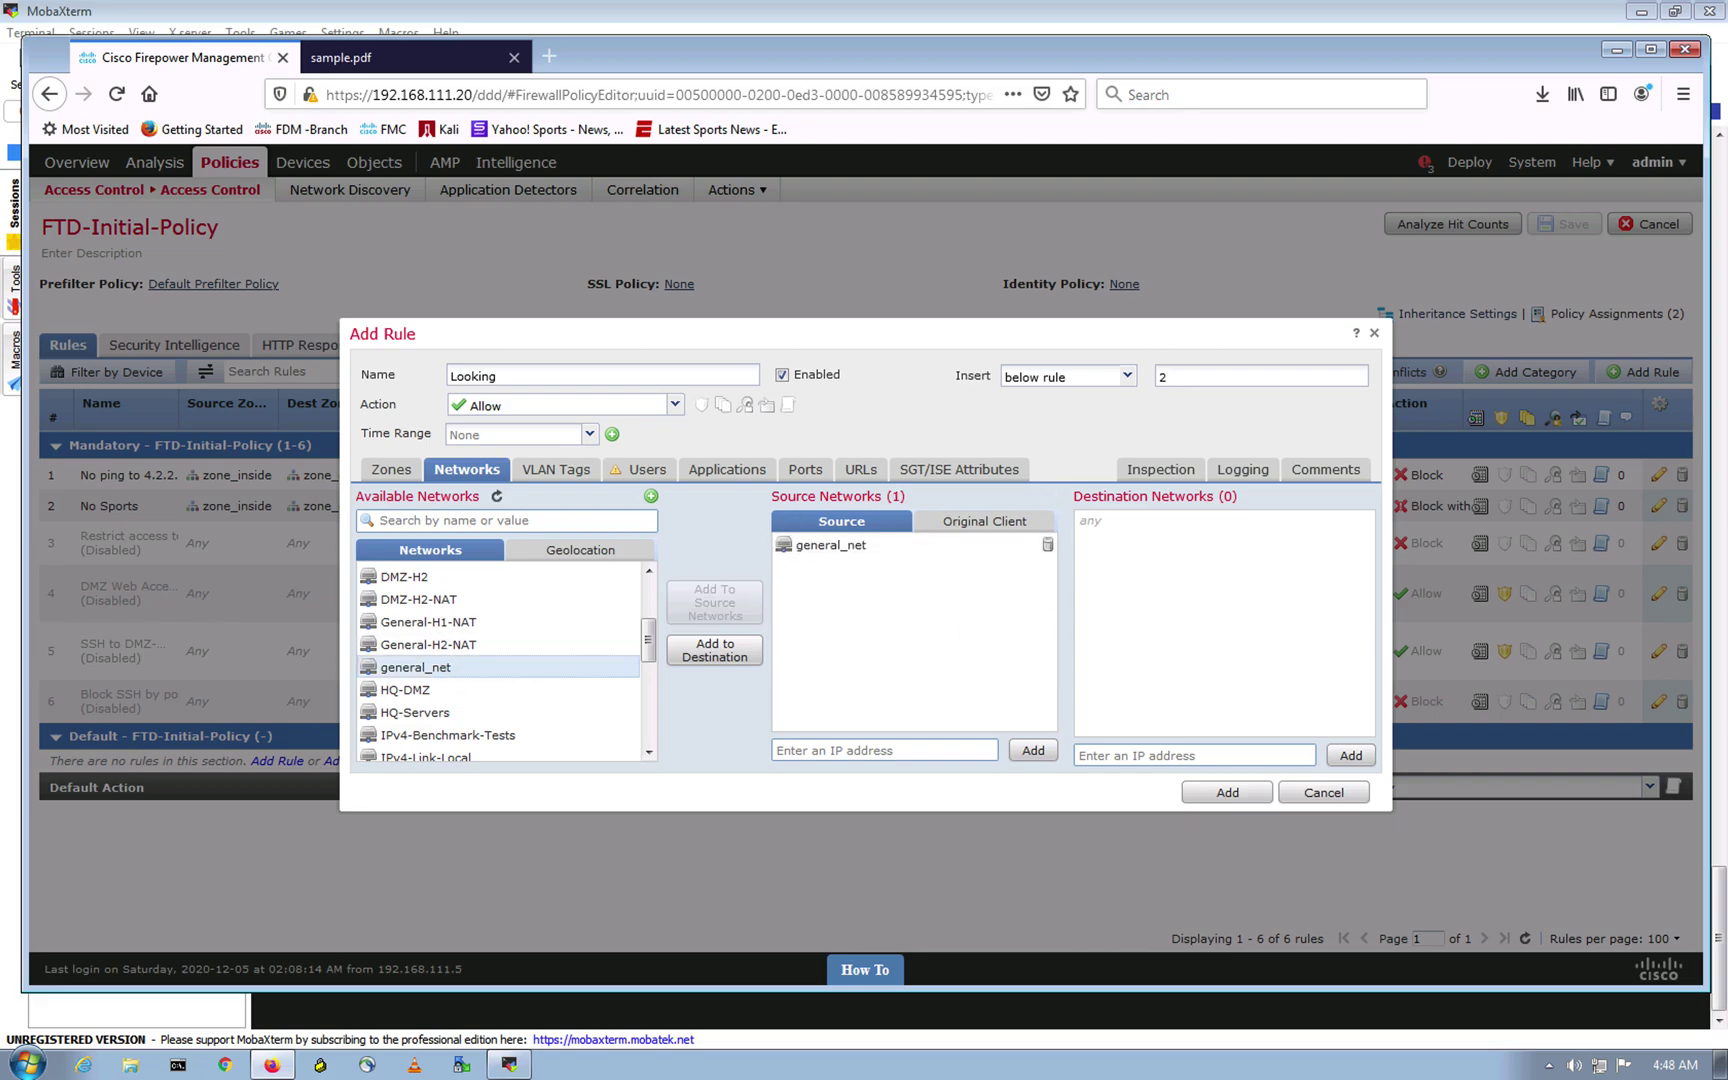
Step: Apply the Malware_File file policy, log at beginning of connection, and add the rule
click(1160, 469)
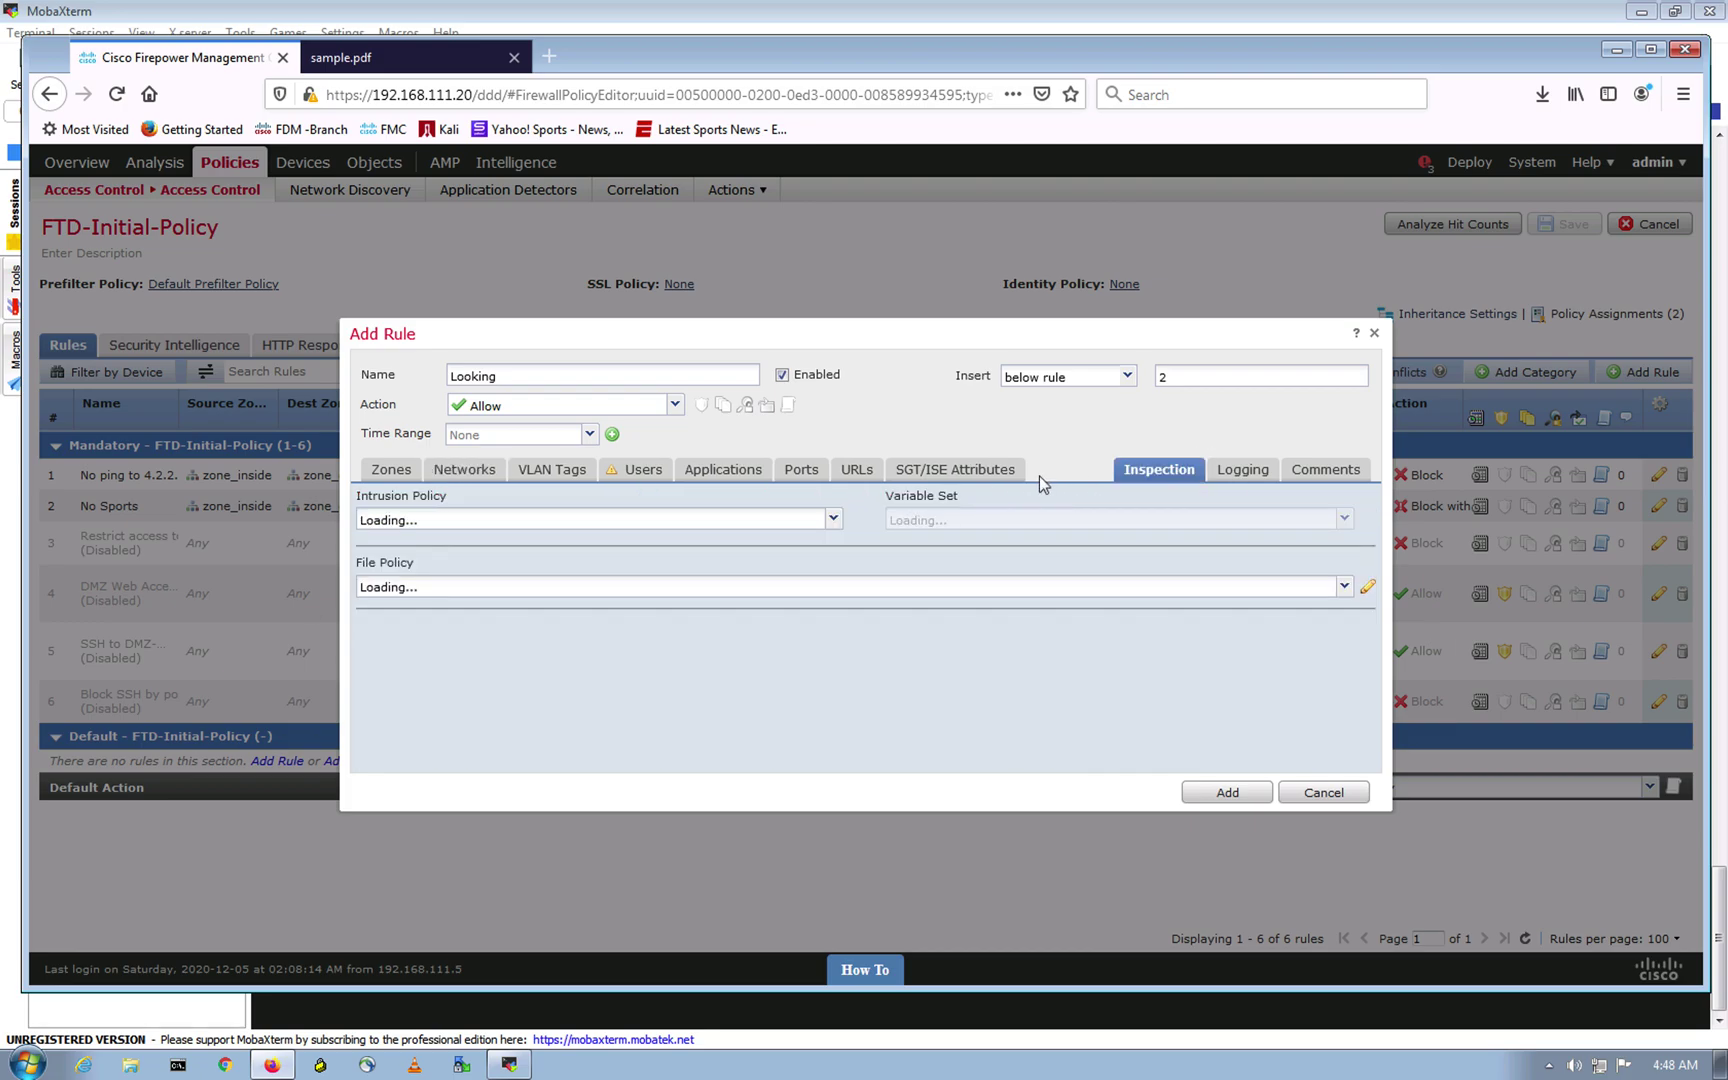
click(402, 589)
click(405, 628)
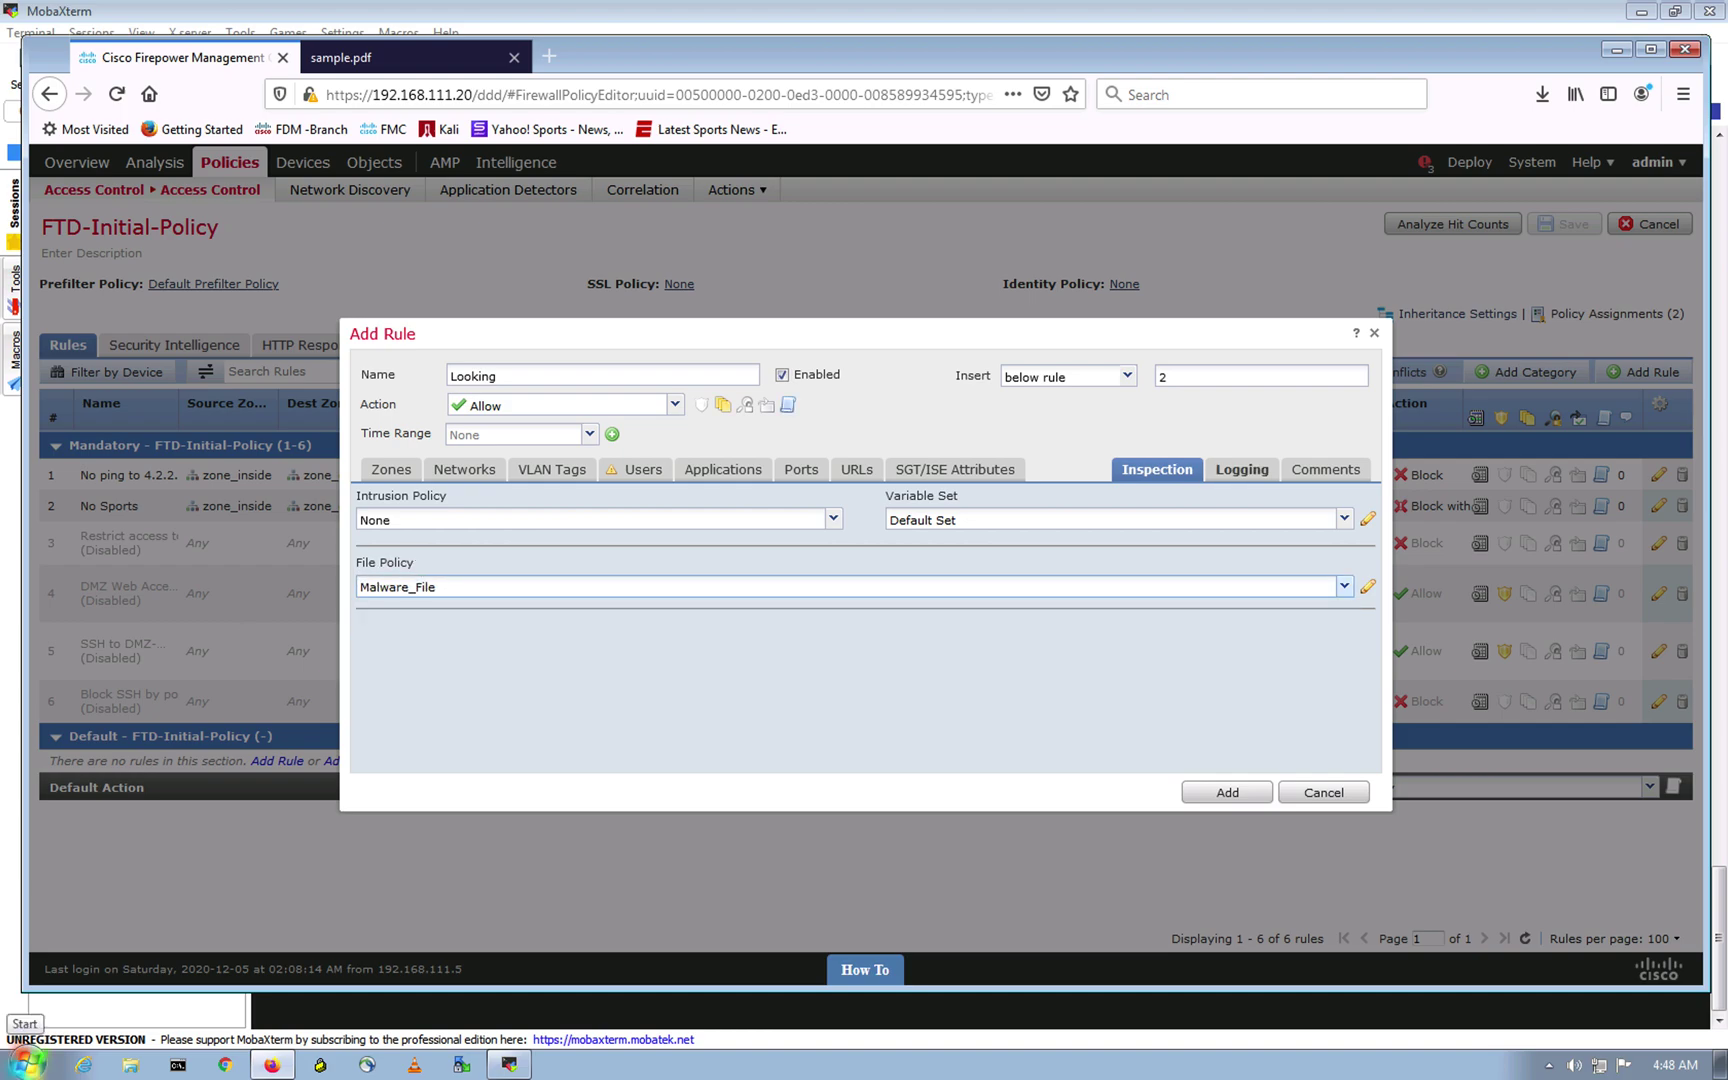
click(1260, 470)
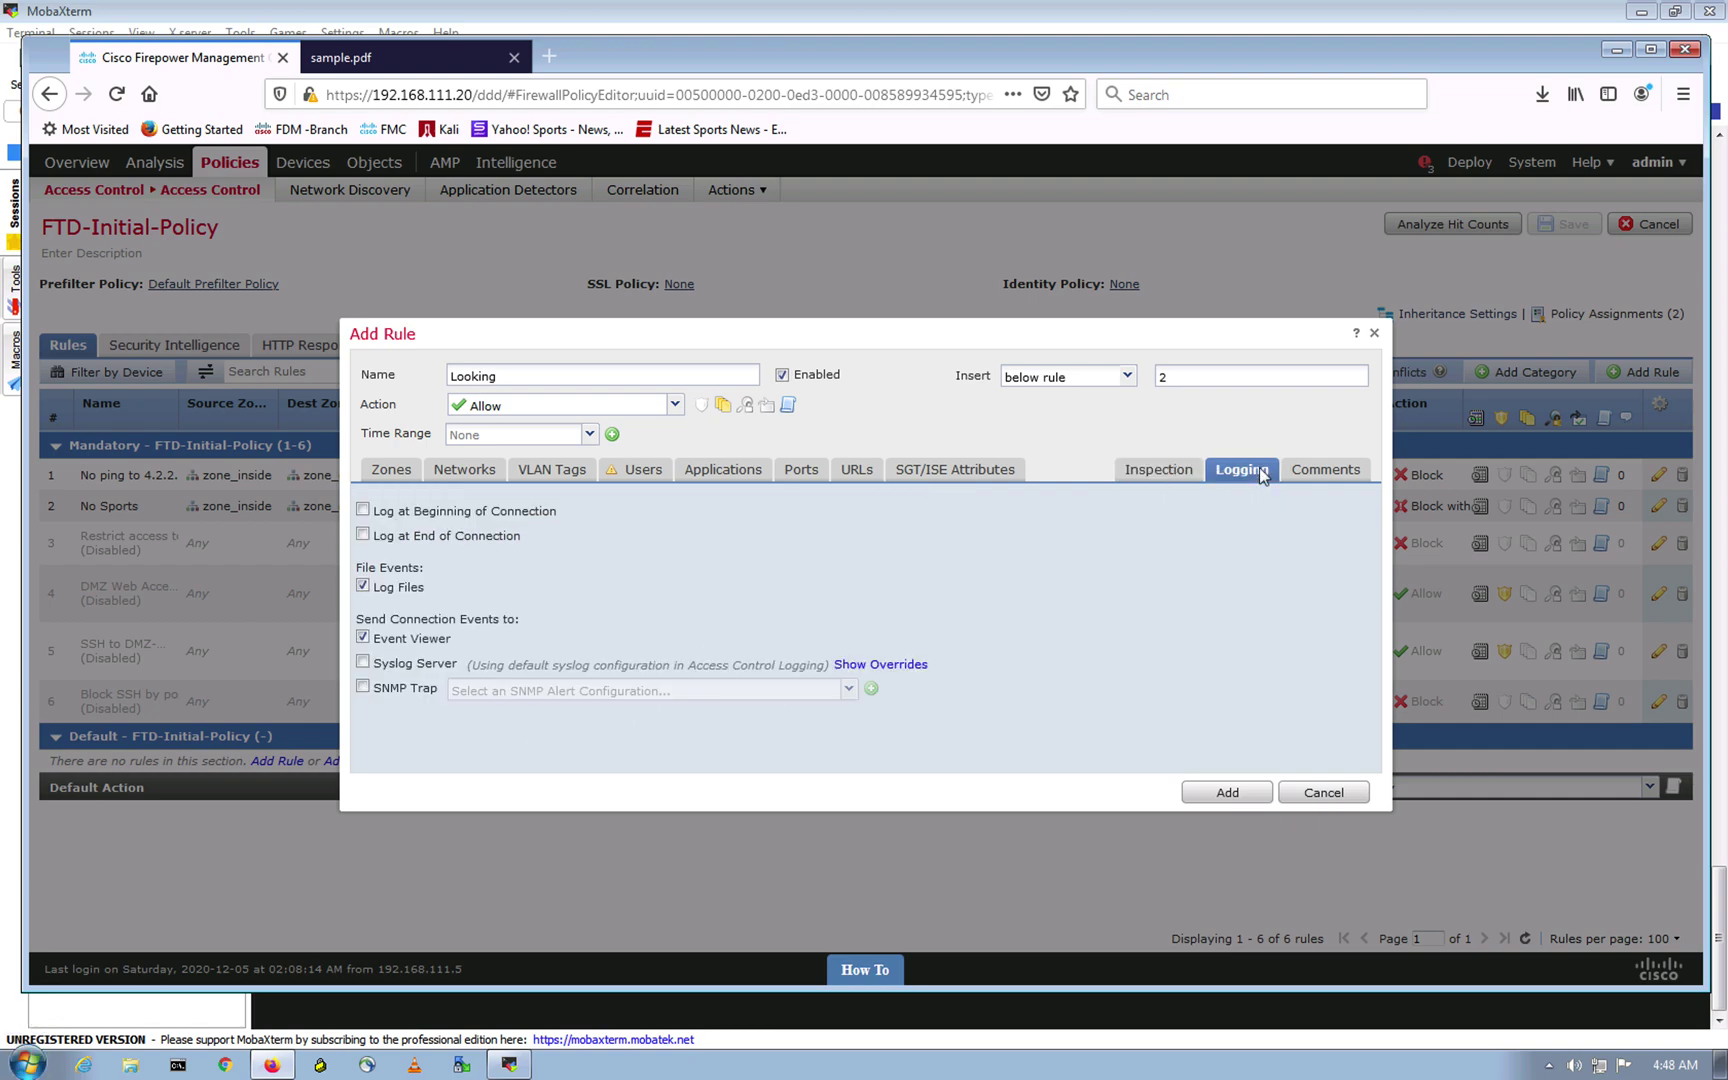
click(365, 516)
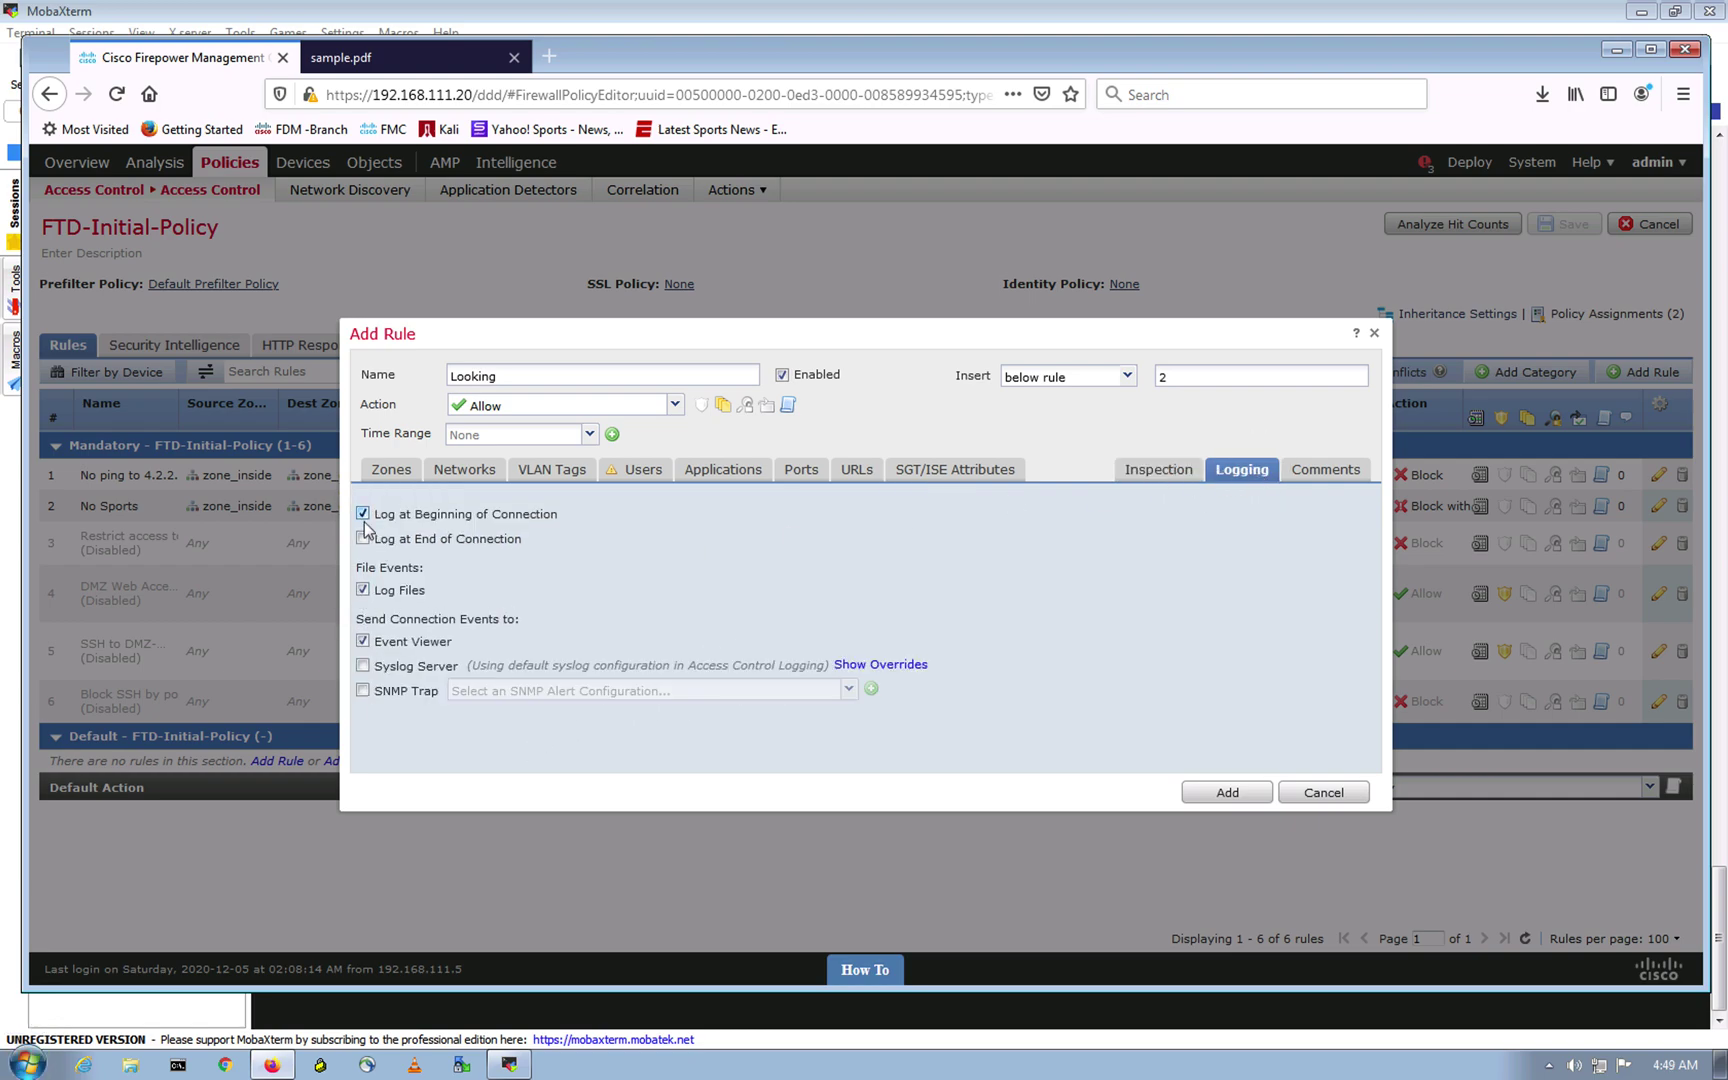
click(1230, 793)
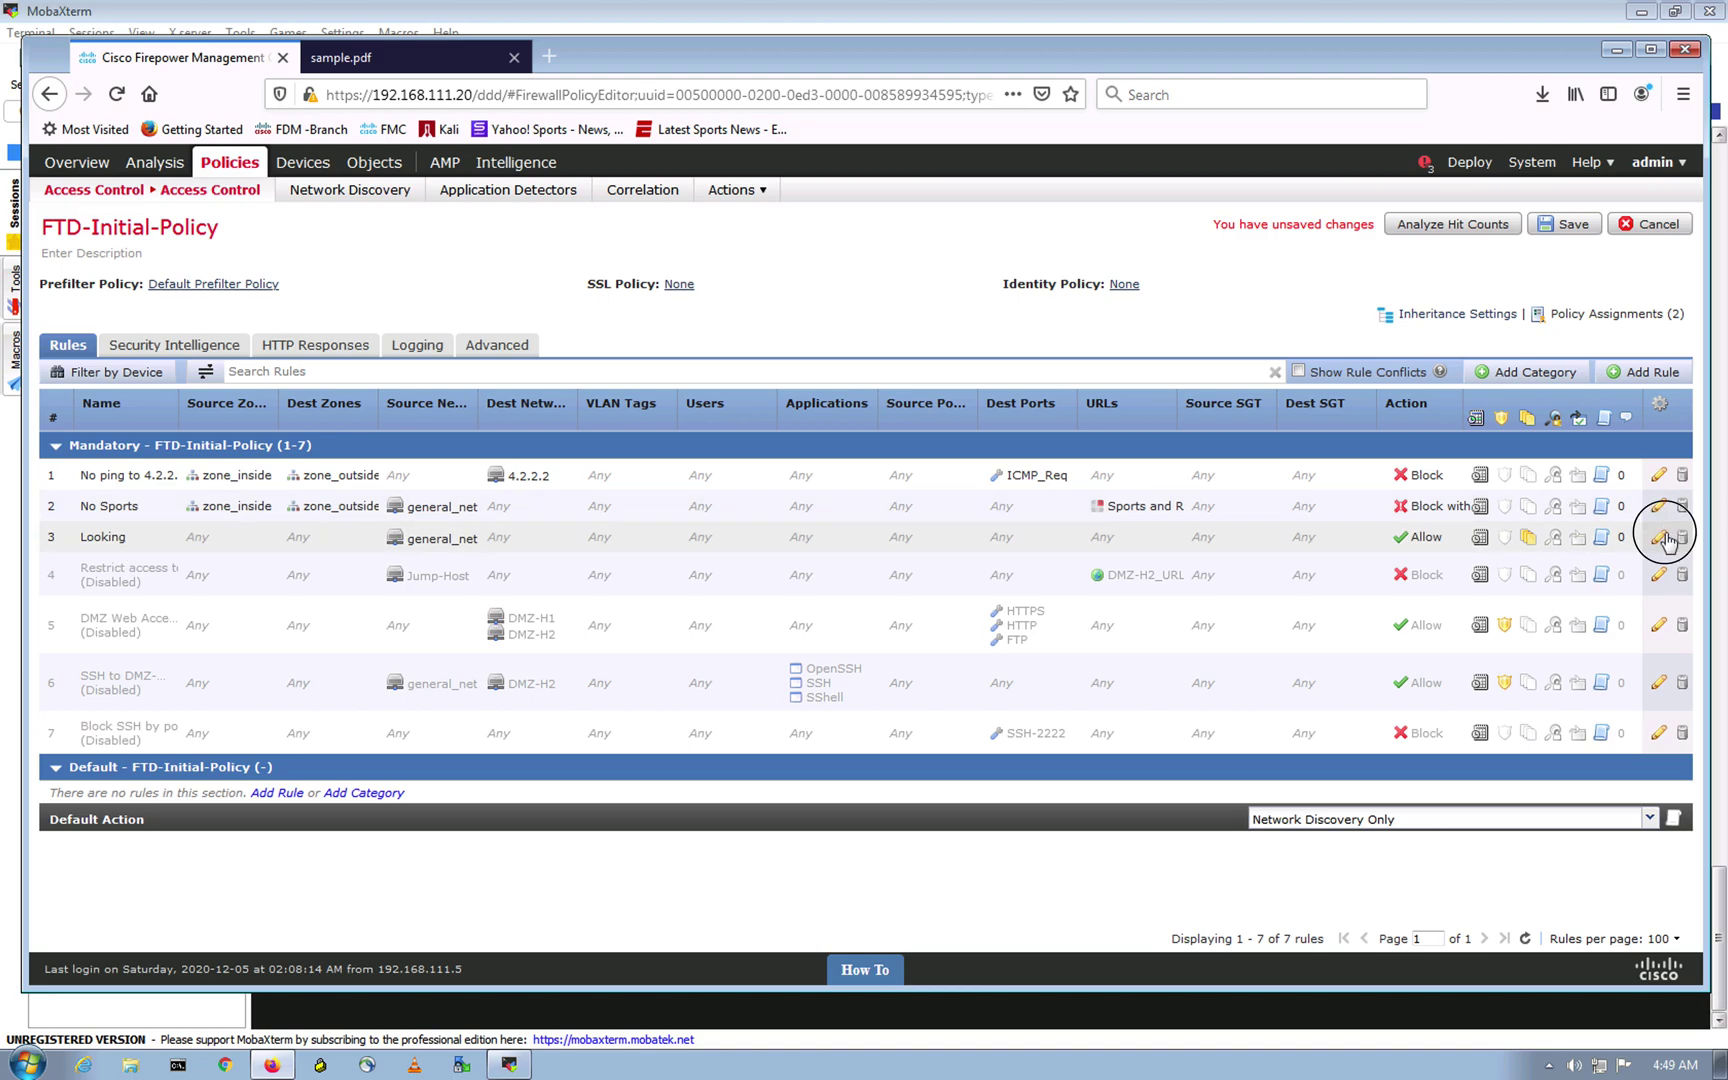
Step: Rename rule 3 to 'Looking for PDF' and save the rule
click(1662, 538)
click(1659, 537)
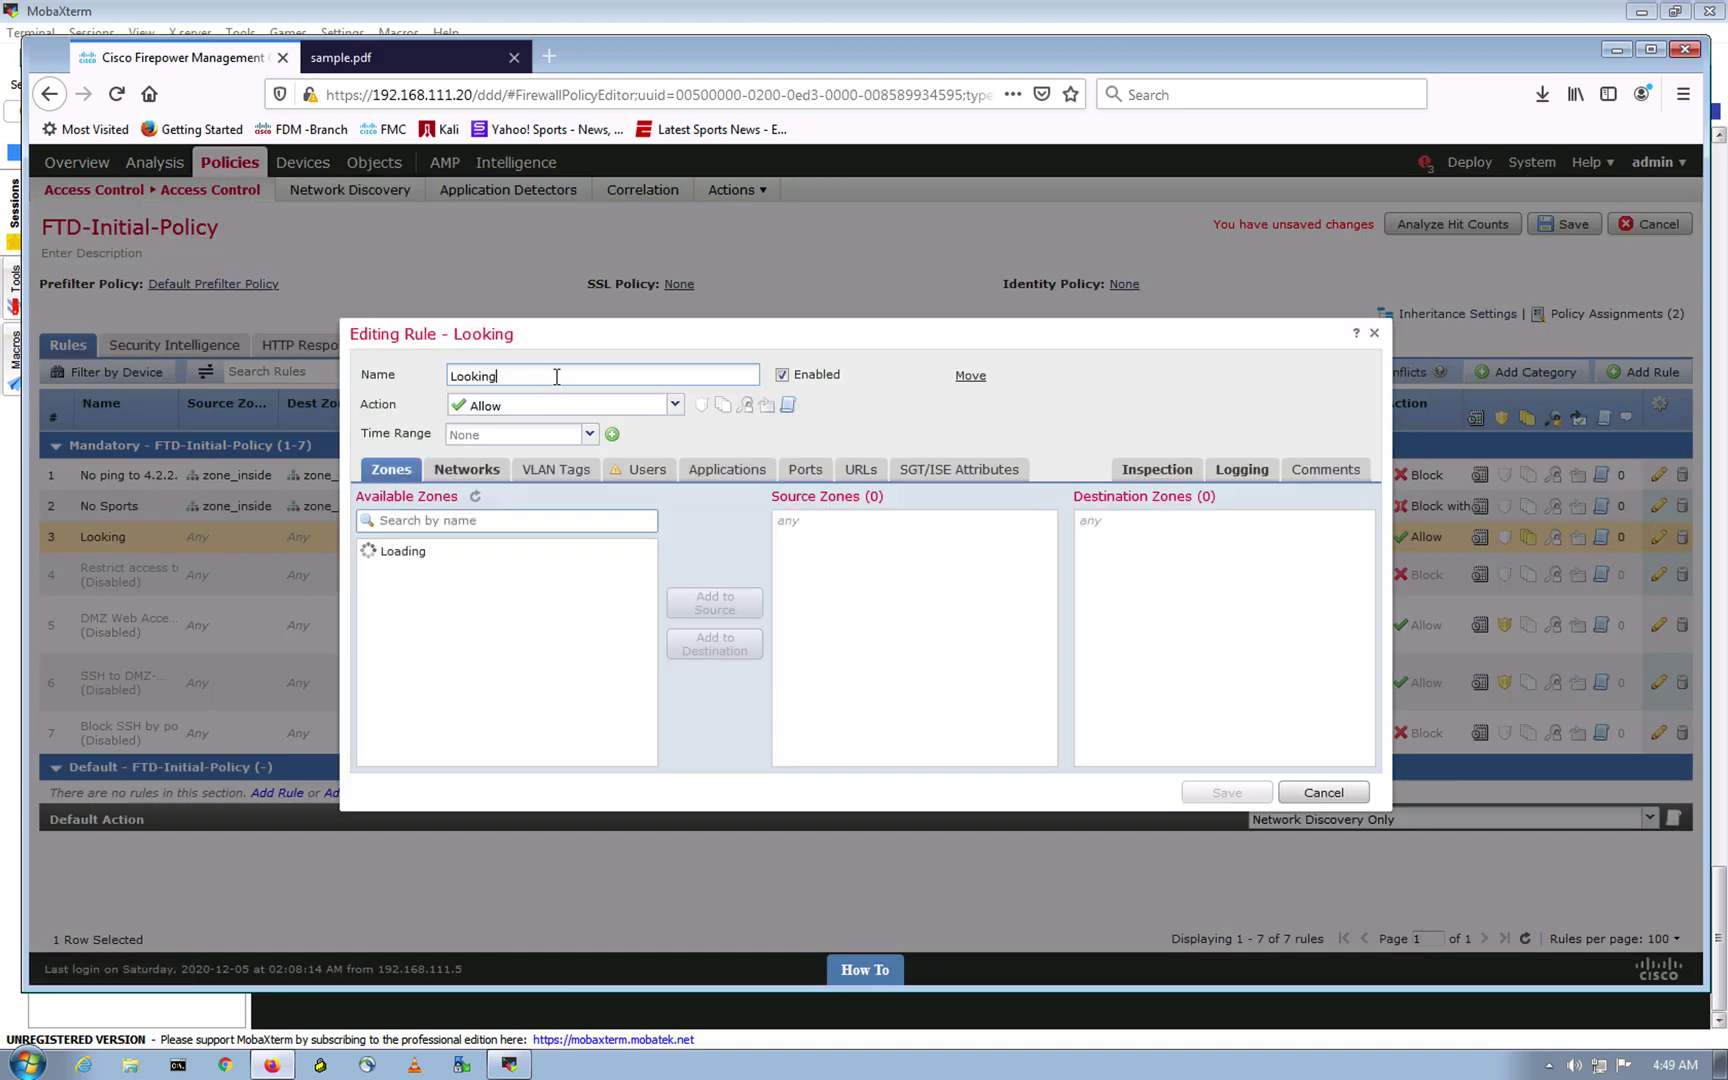
text(for PDF)
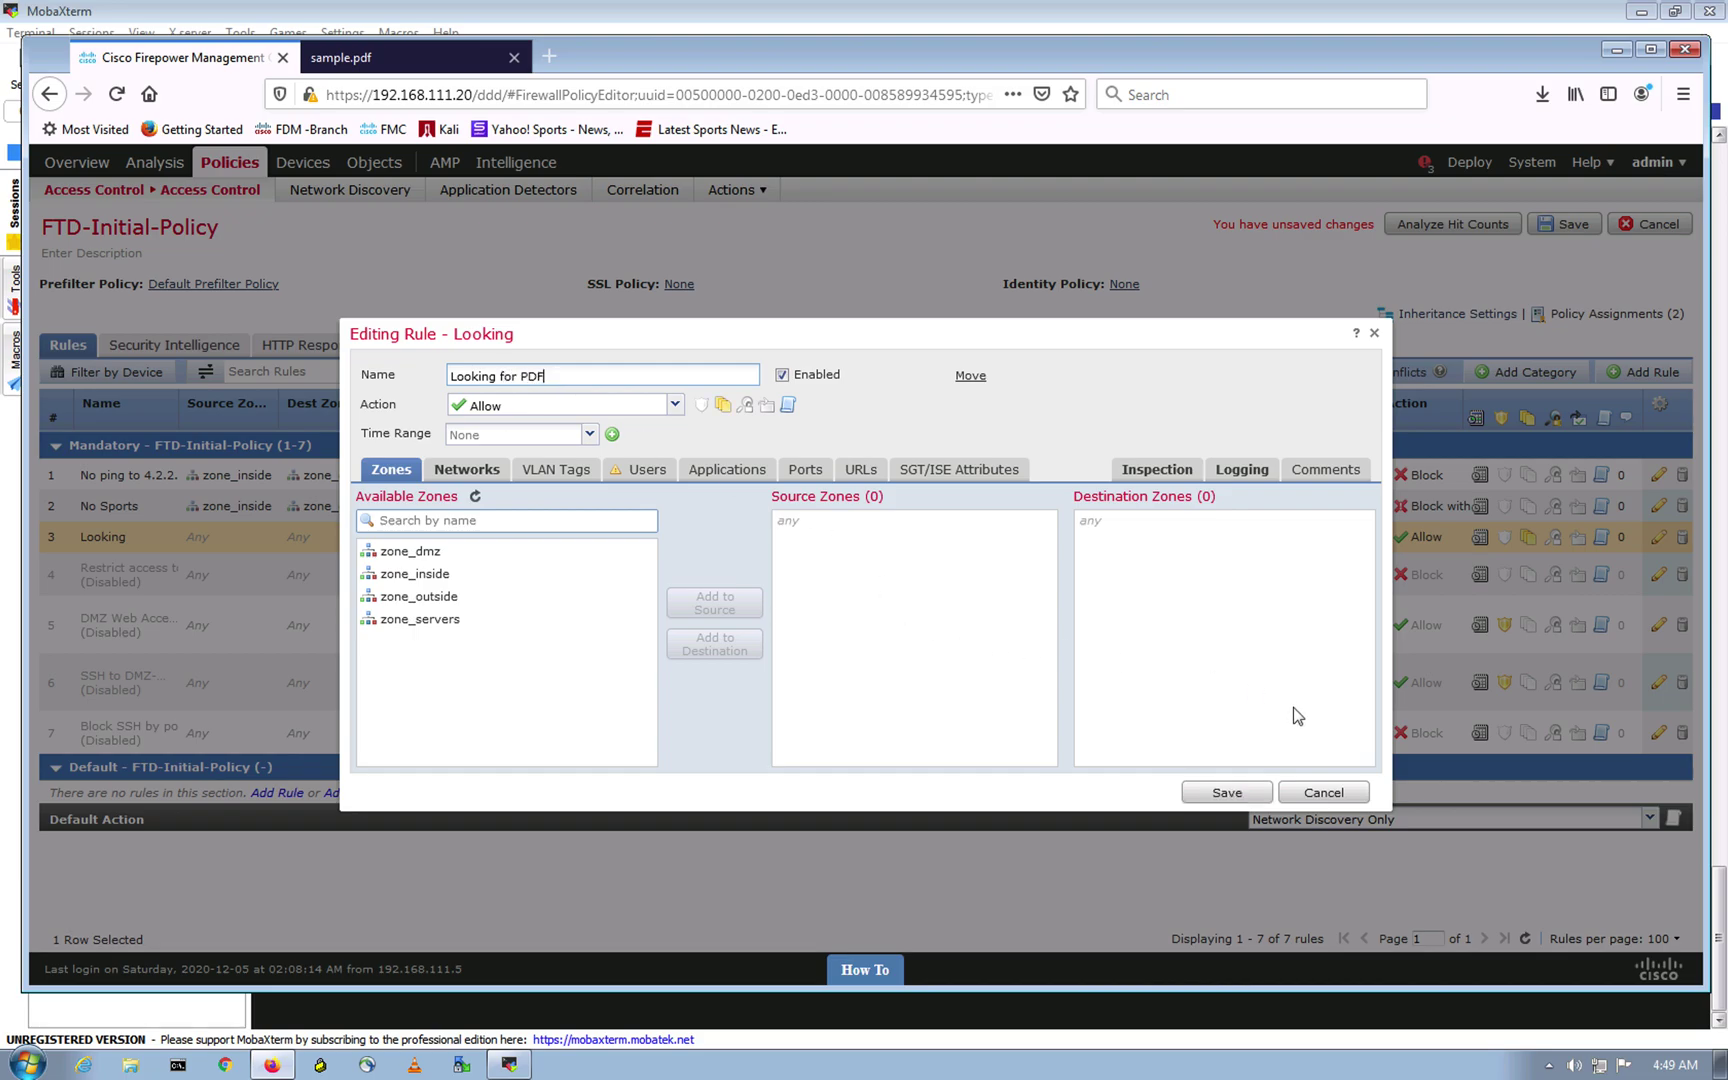
click(1246, 792)
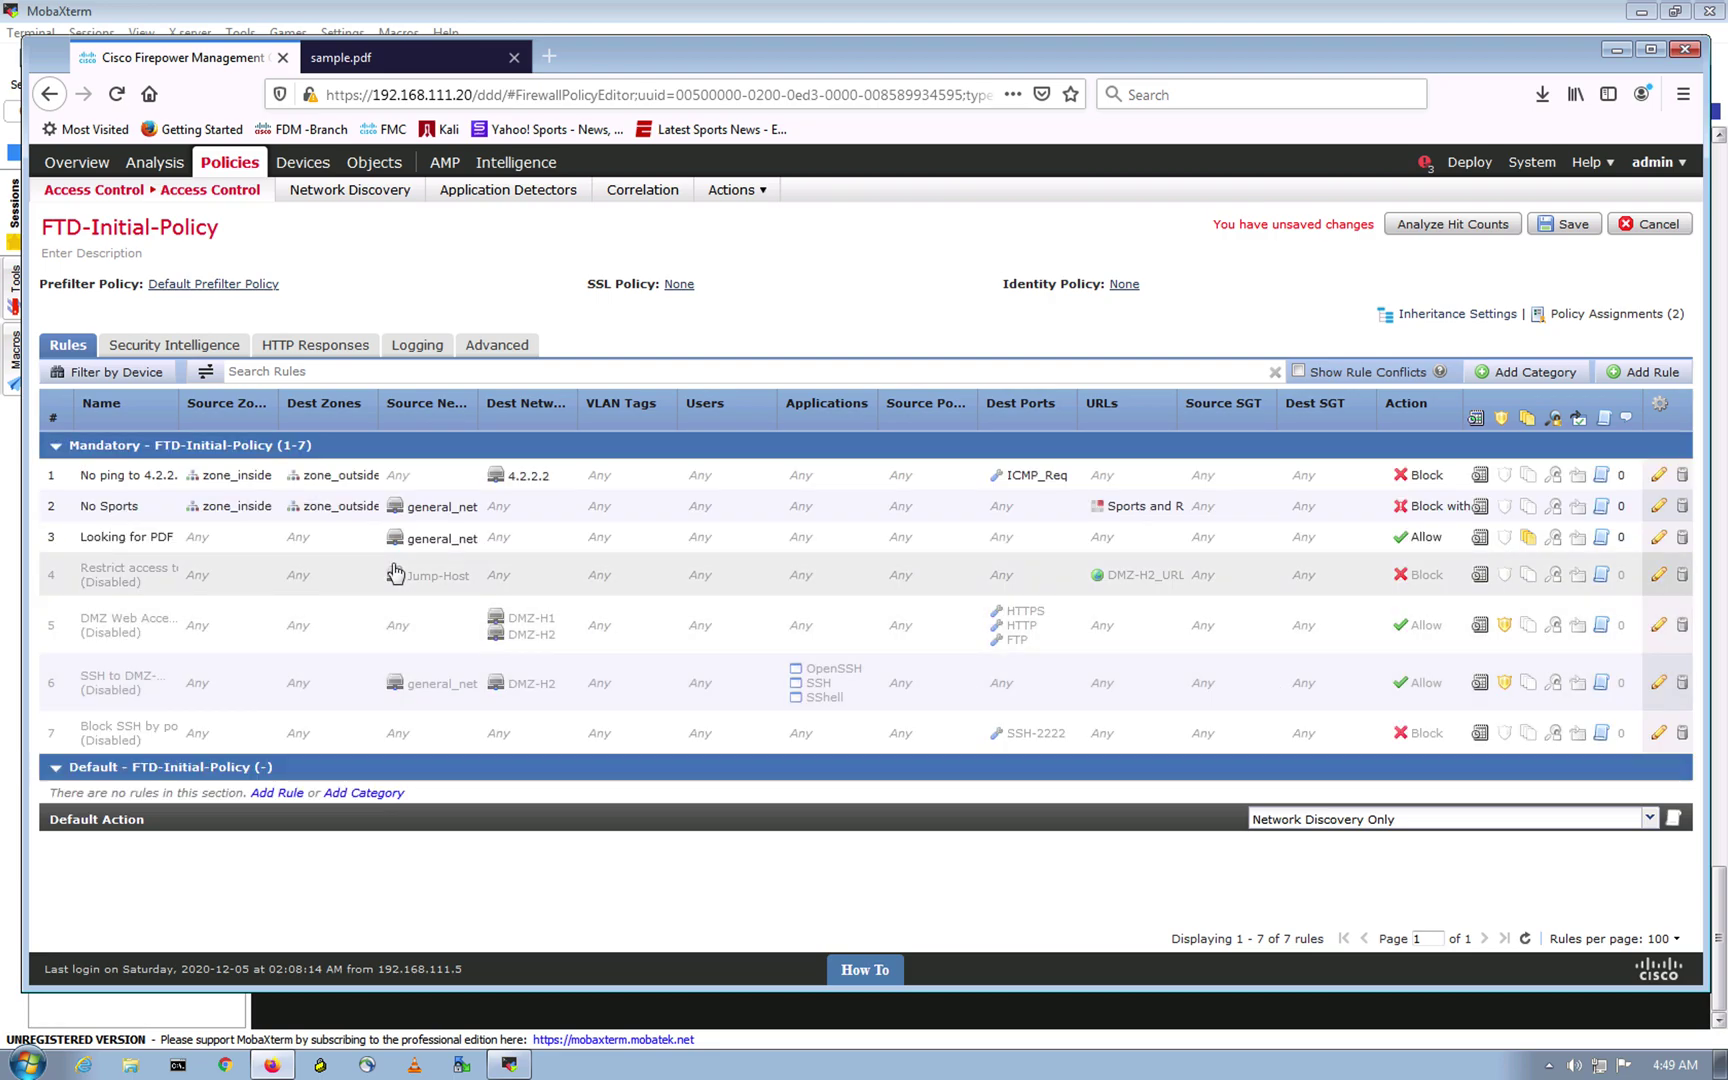
Step: Limit the rule to zone_inside source and zone_outside destination, then save the policy
click(1658, 537)
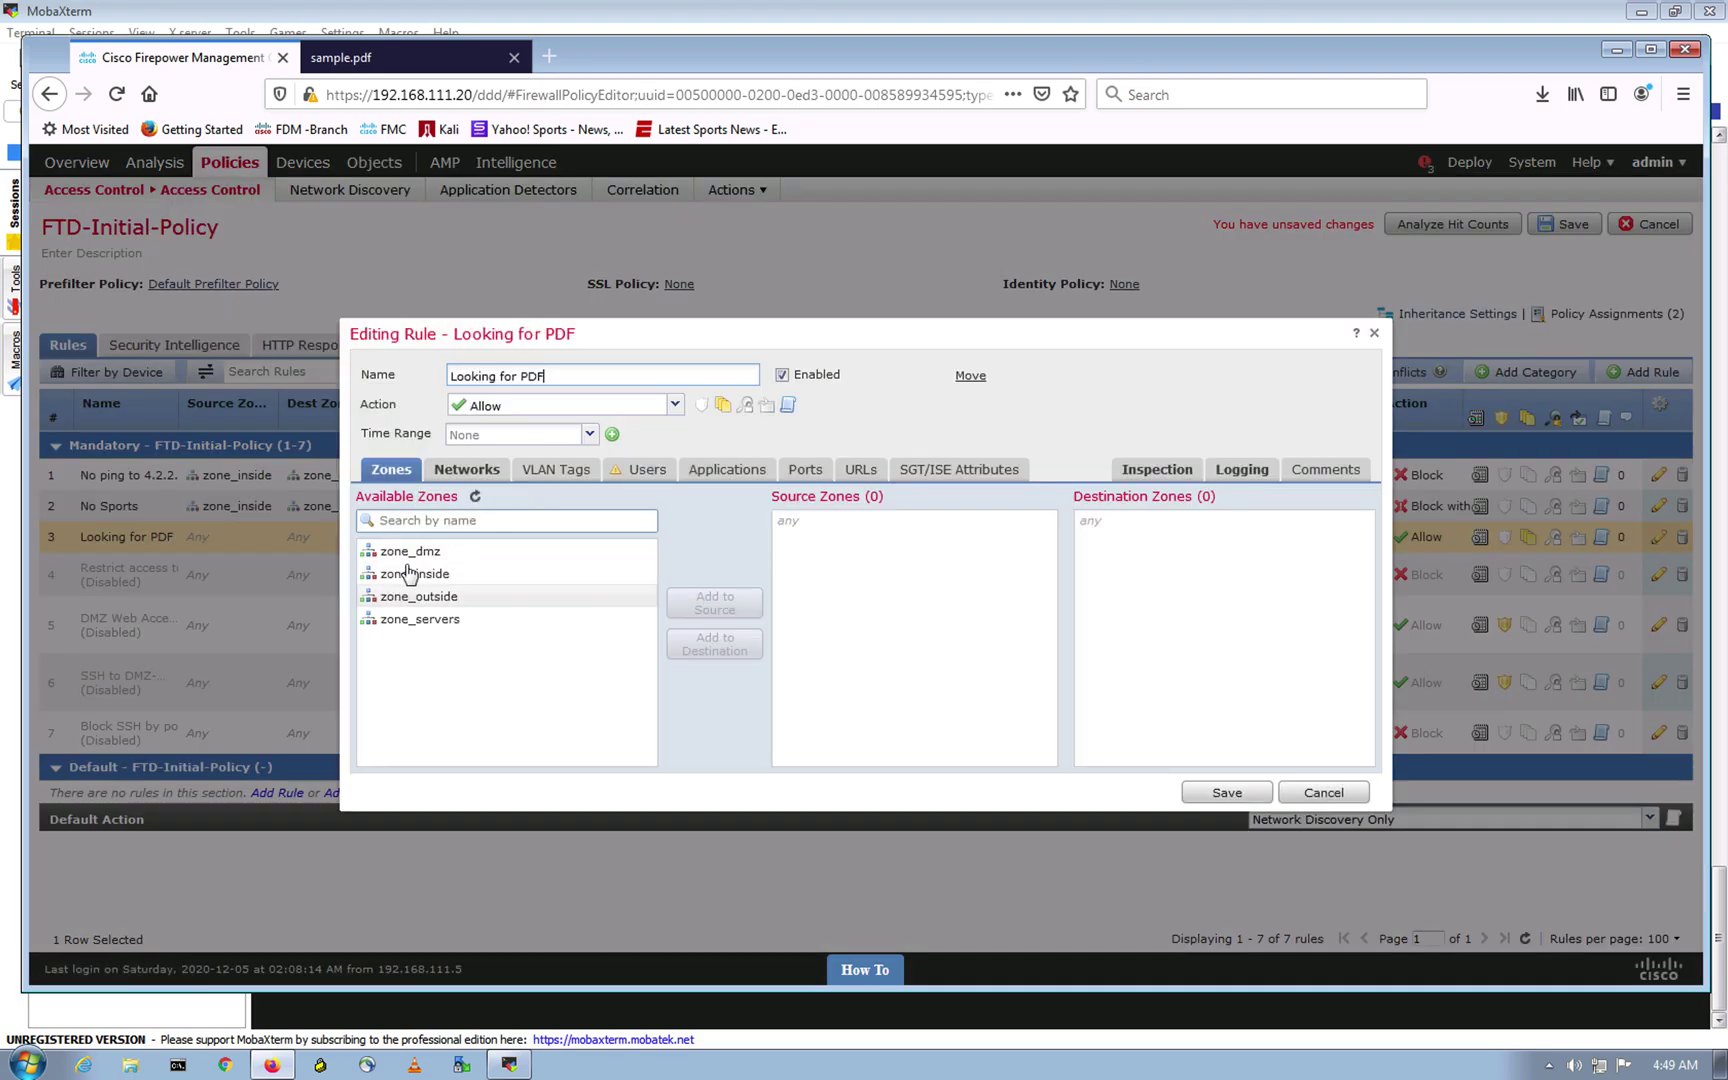
click(452, 575)
click(740, 603)
click(475, 597)
click(714, 644)
click(462, 469)
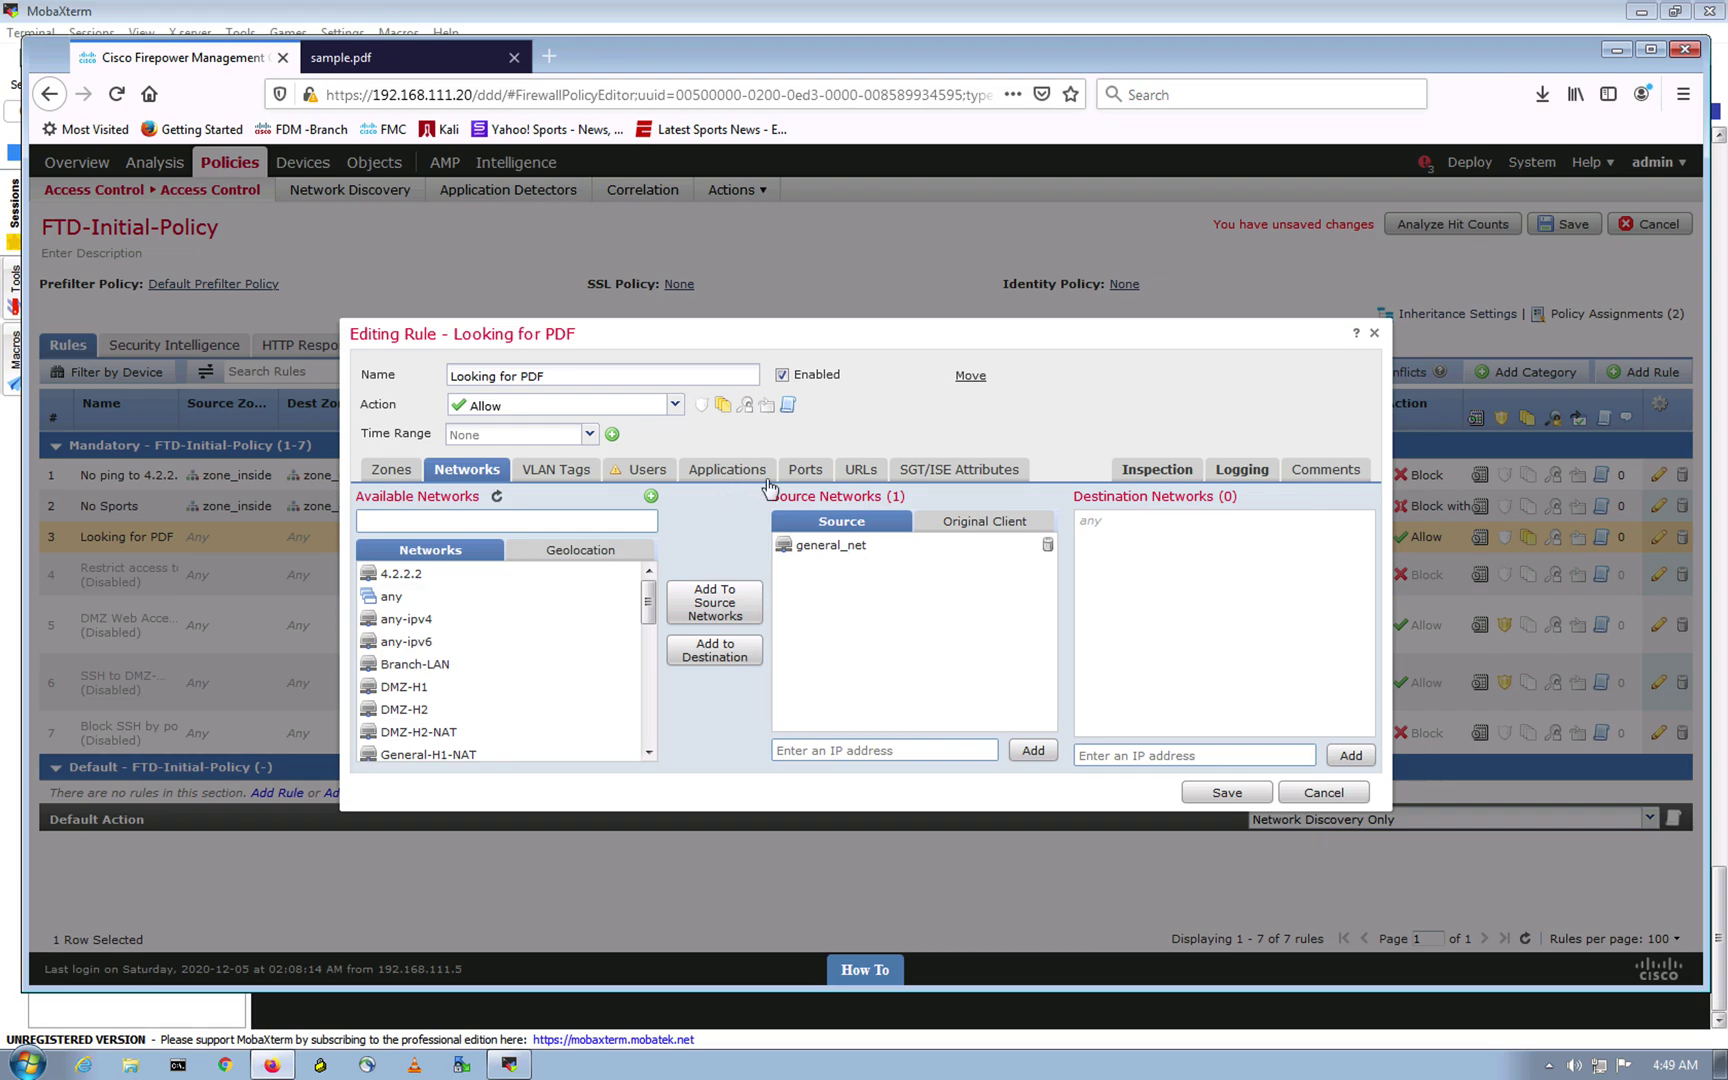
click(1155, 469)
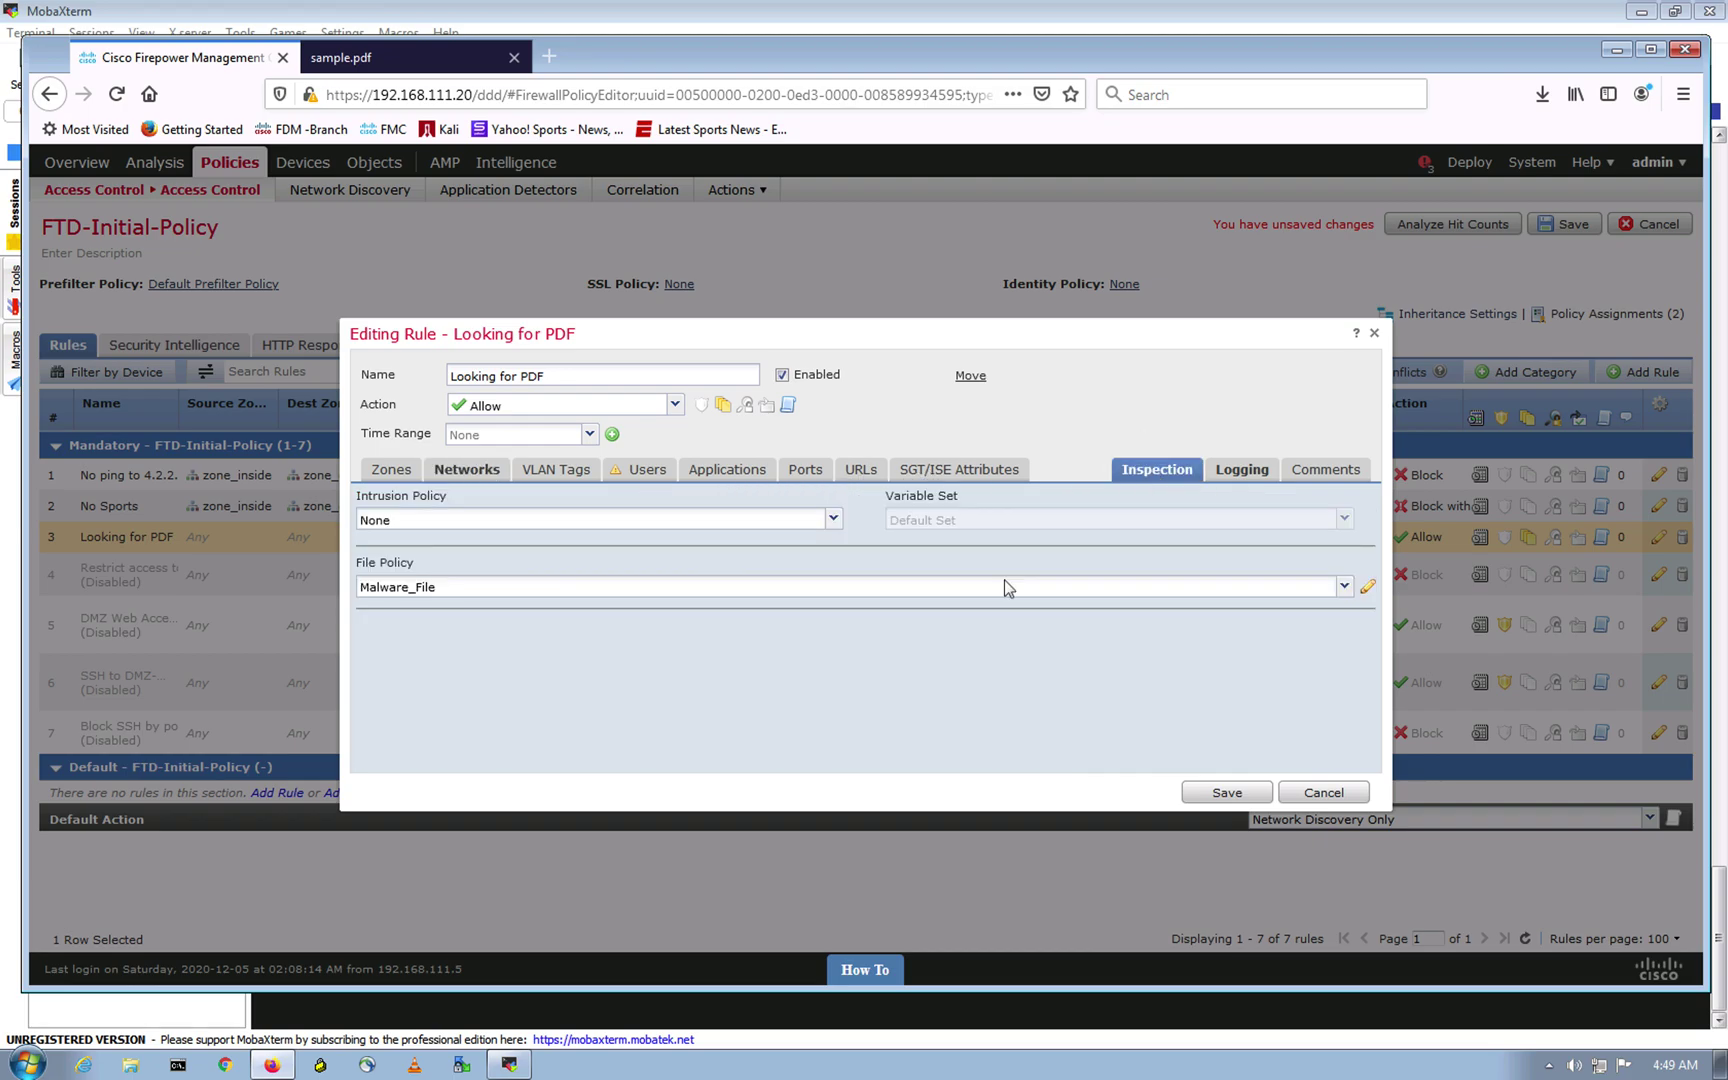
click(1235, 794)
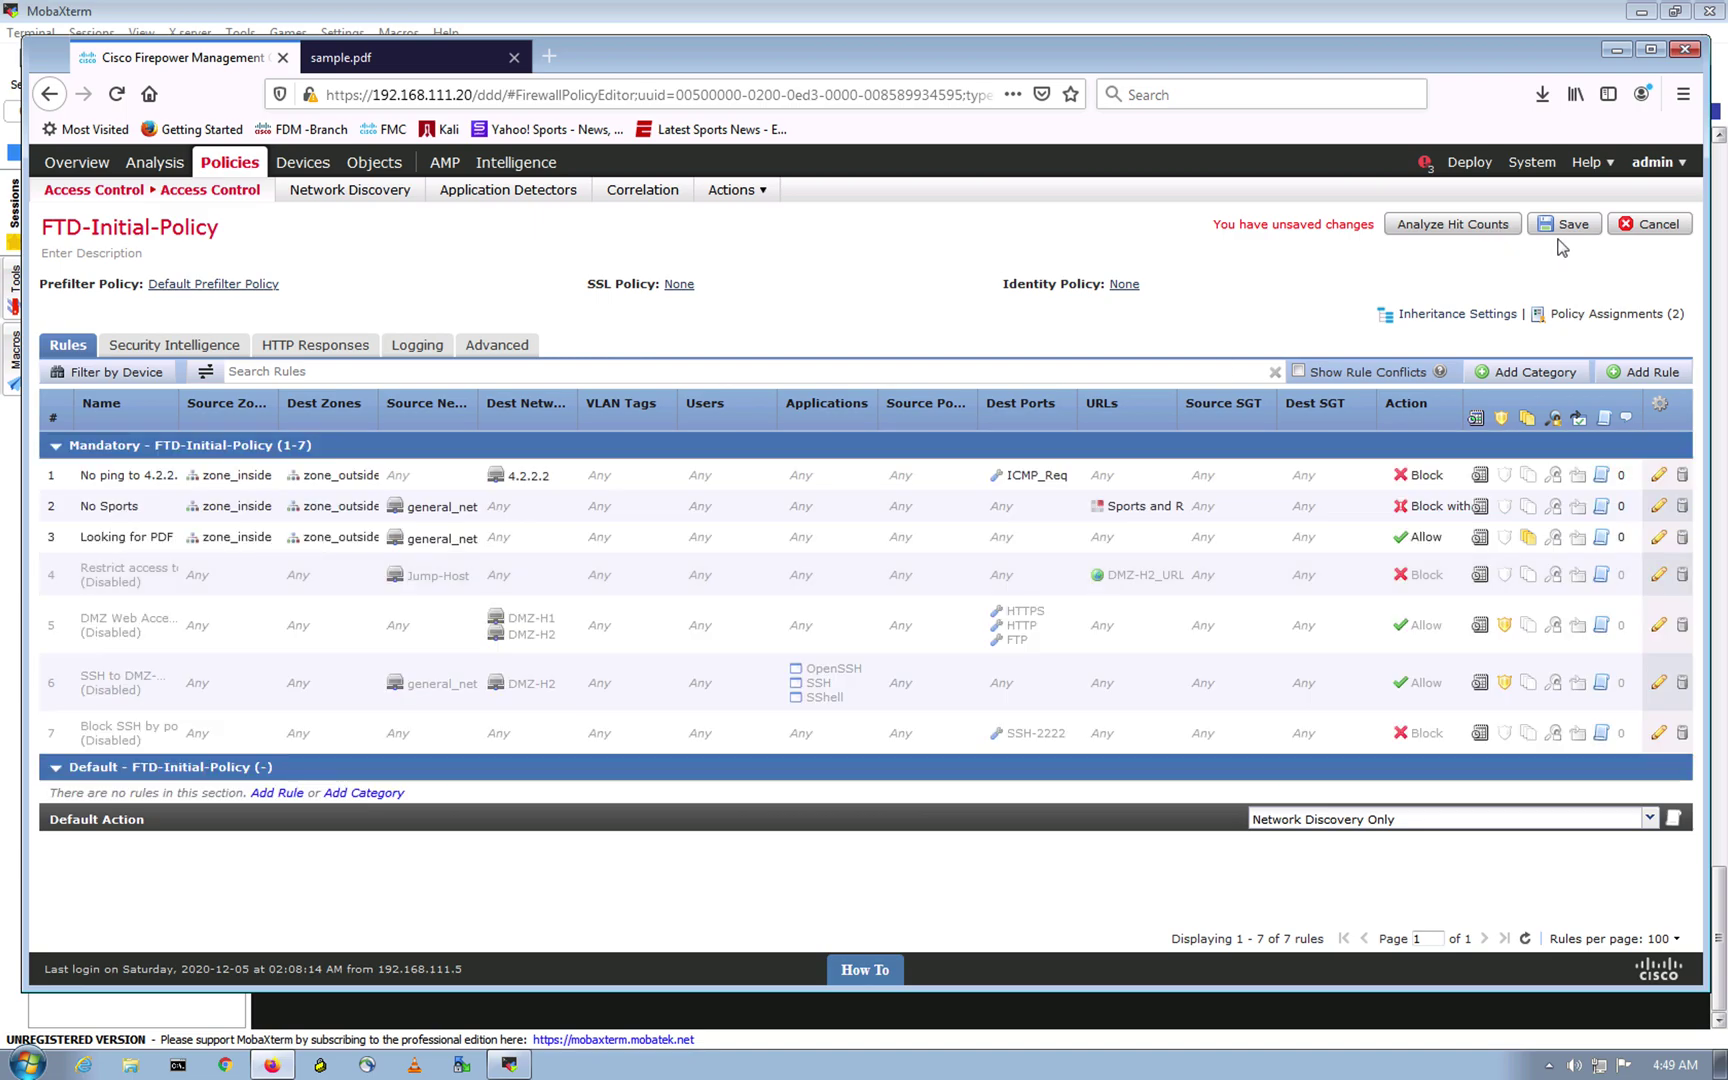
click(1568, 224)
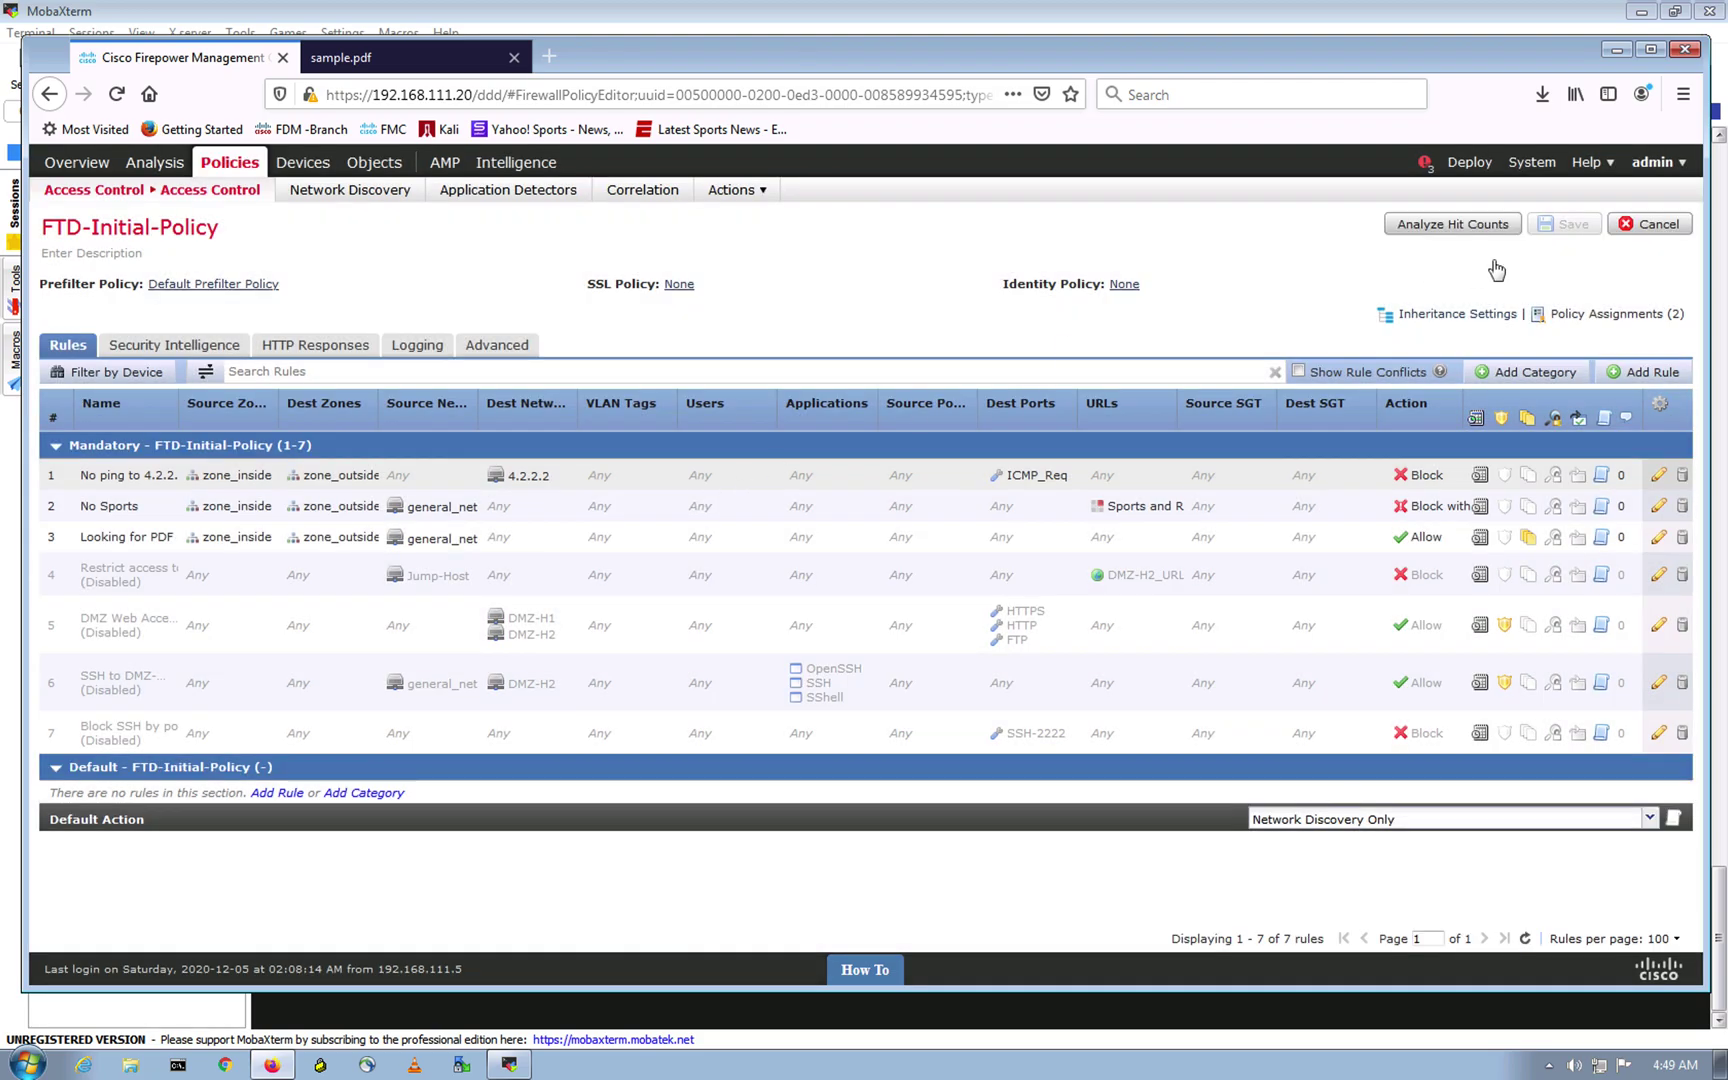
Step: Deploy the saved changes to FTD-HA1, proceeding past the validation warnings
mouse_move(1477, 168)
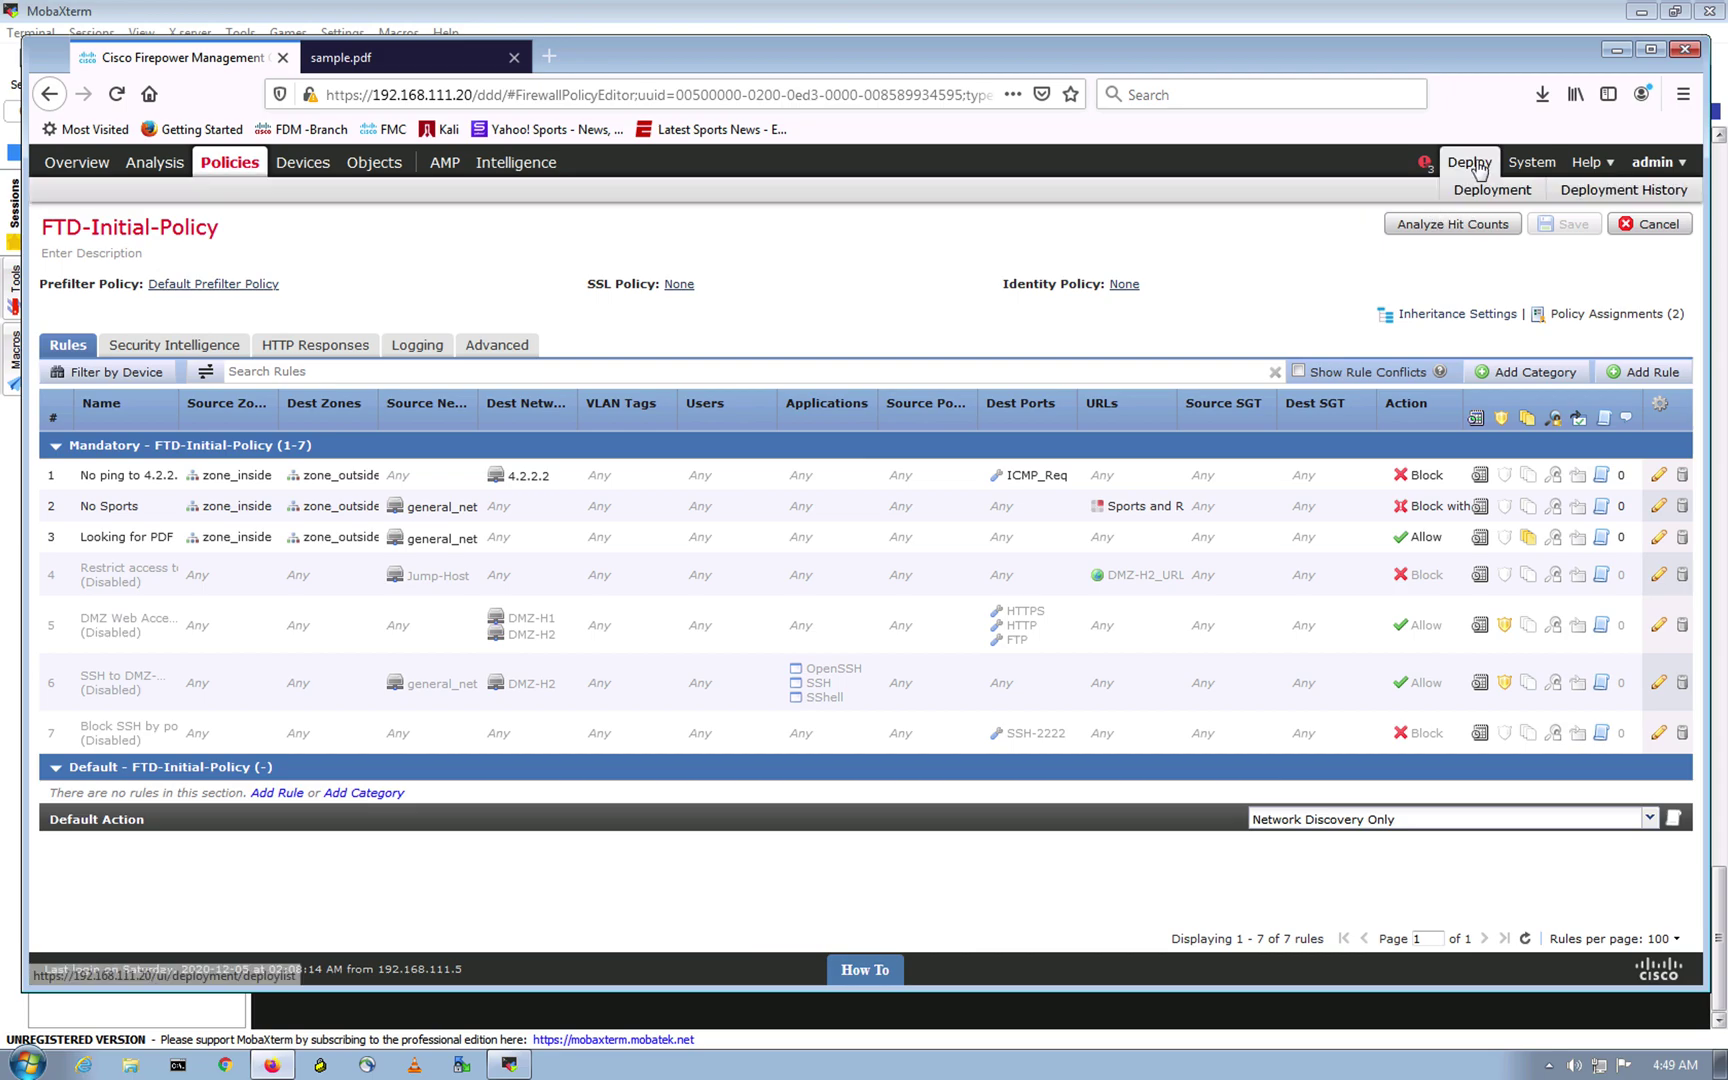
click(1479, 171)
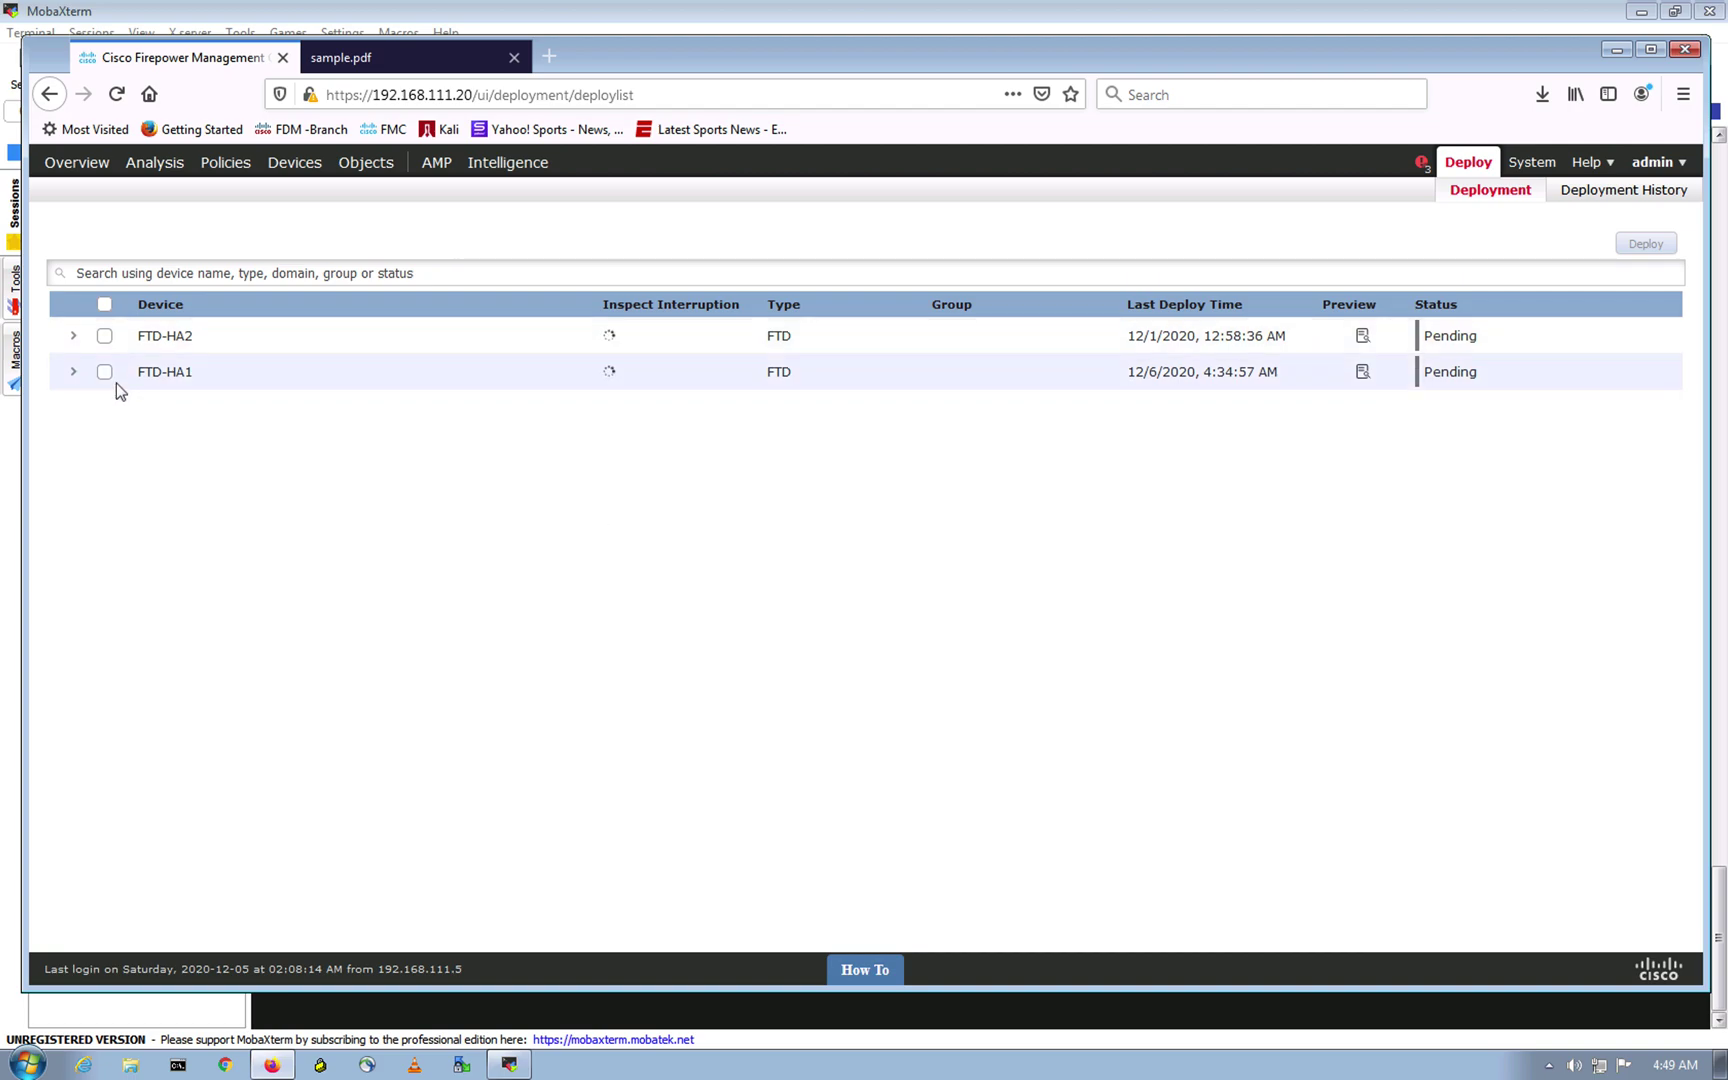
click(104, 372)
click(1646, 251)
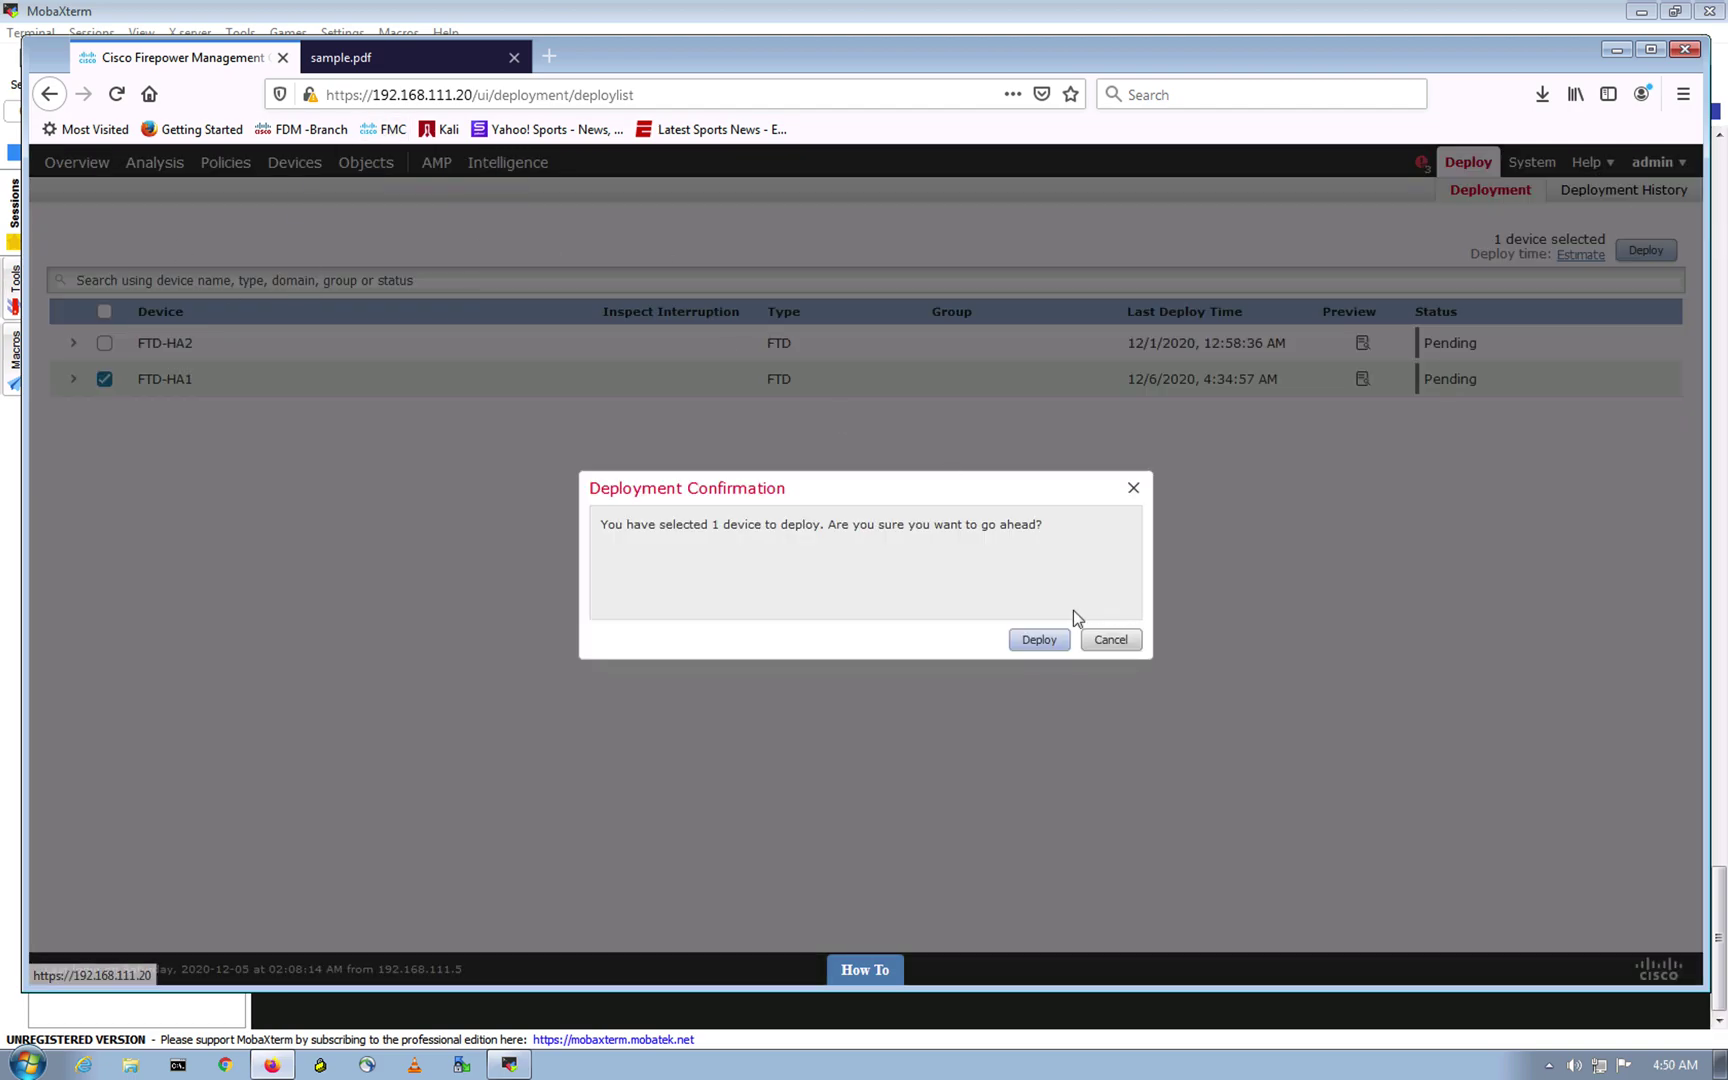
click(1041, 641)
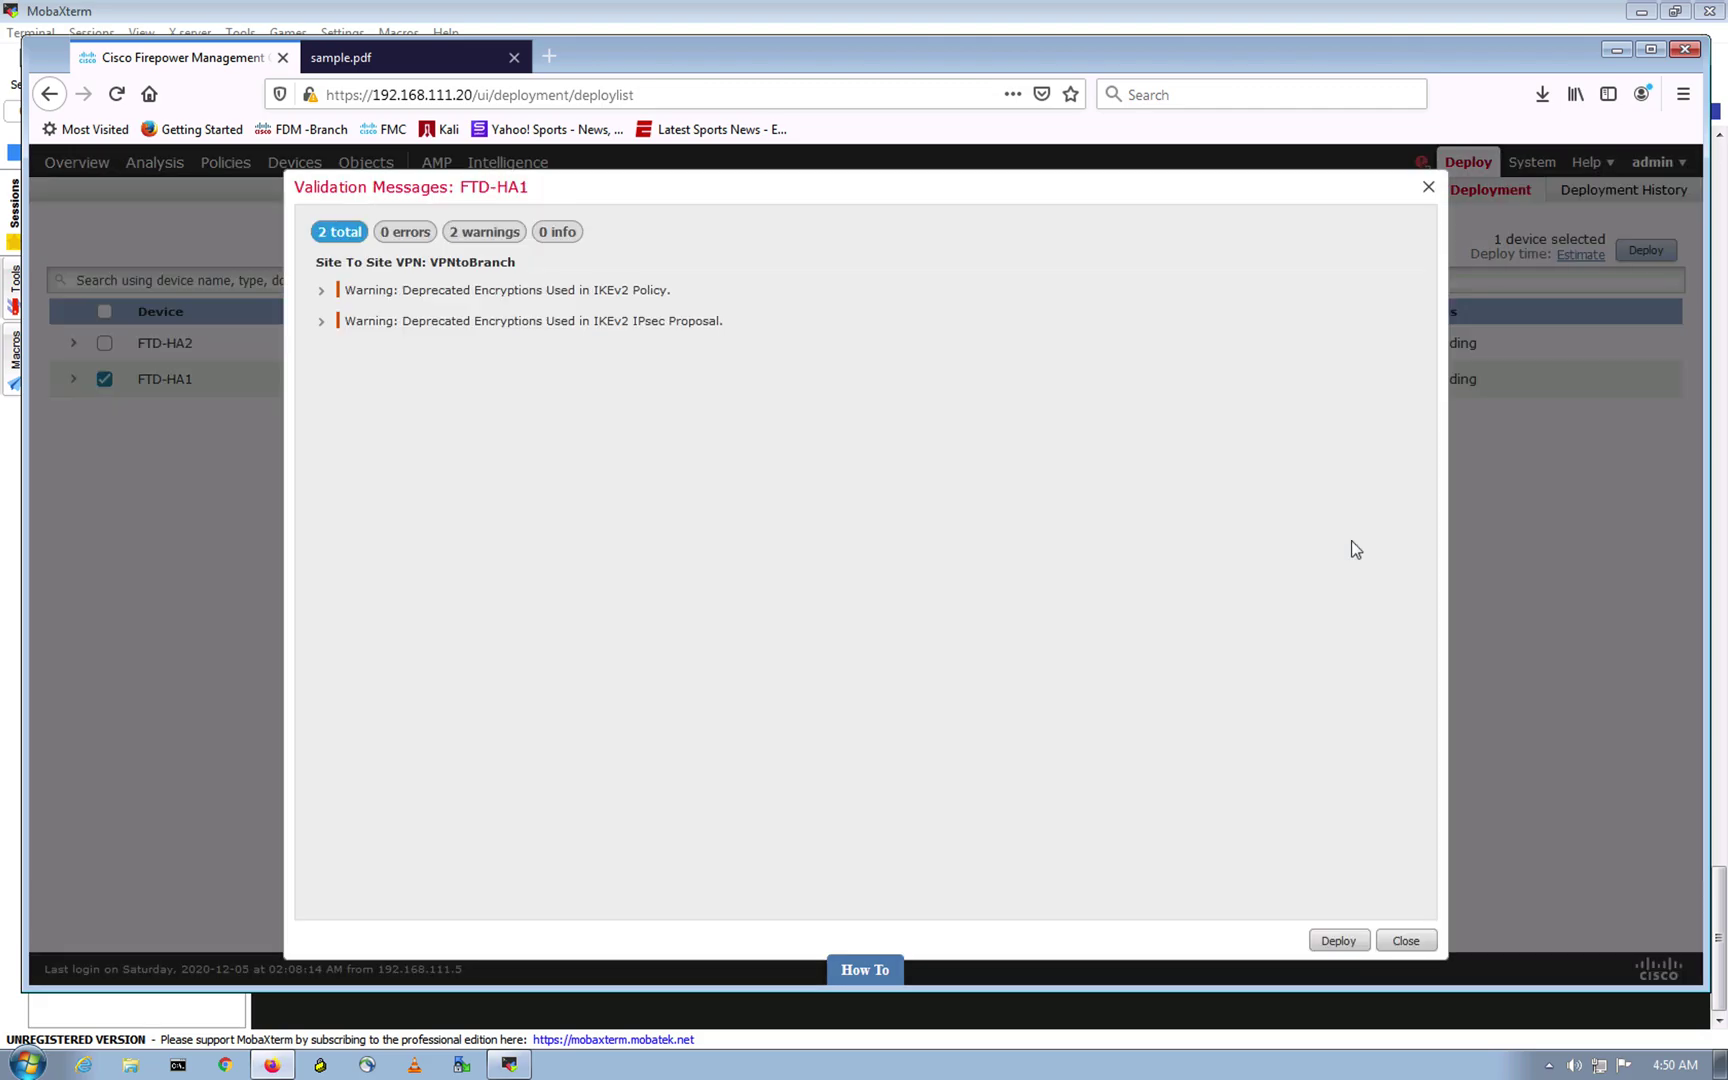
click(1338, 943)
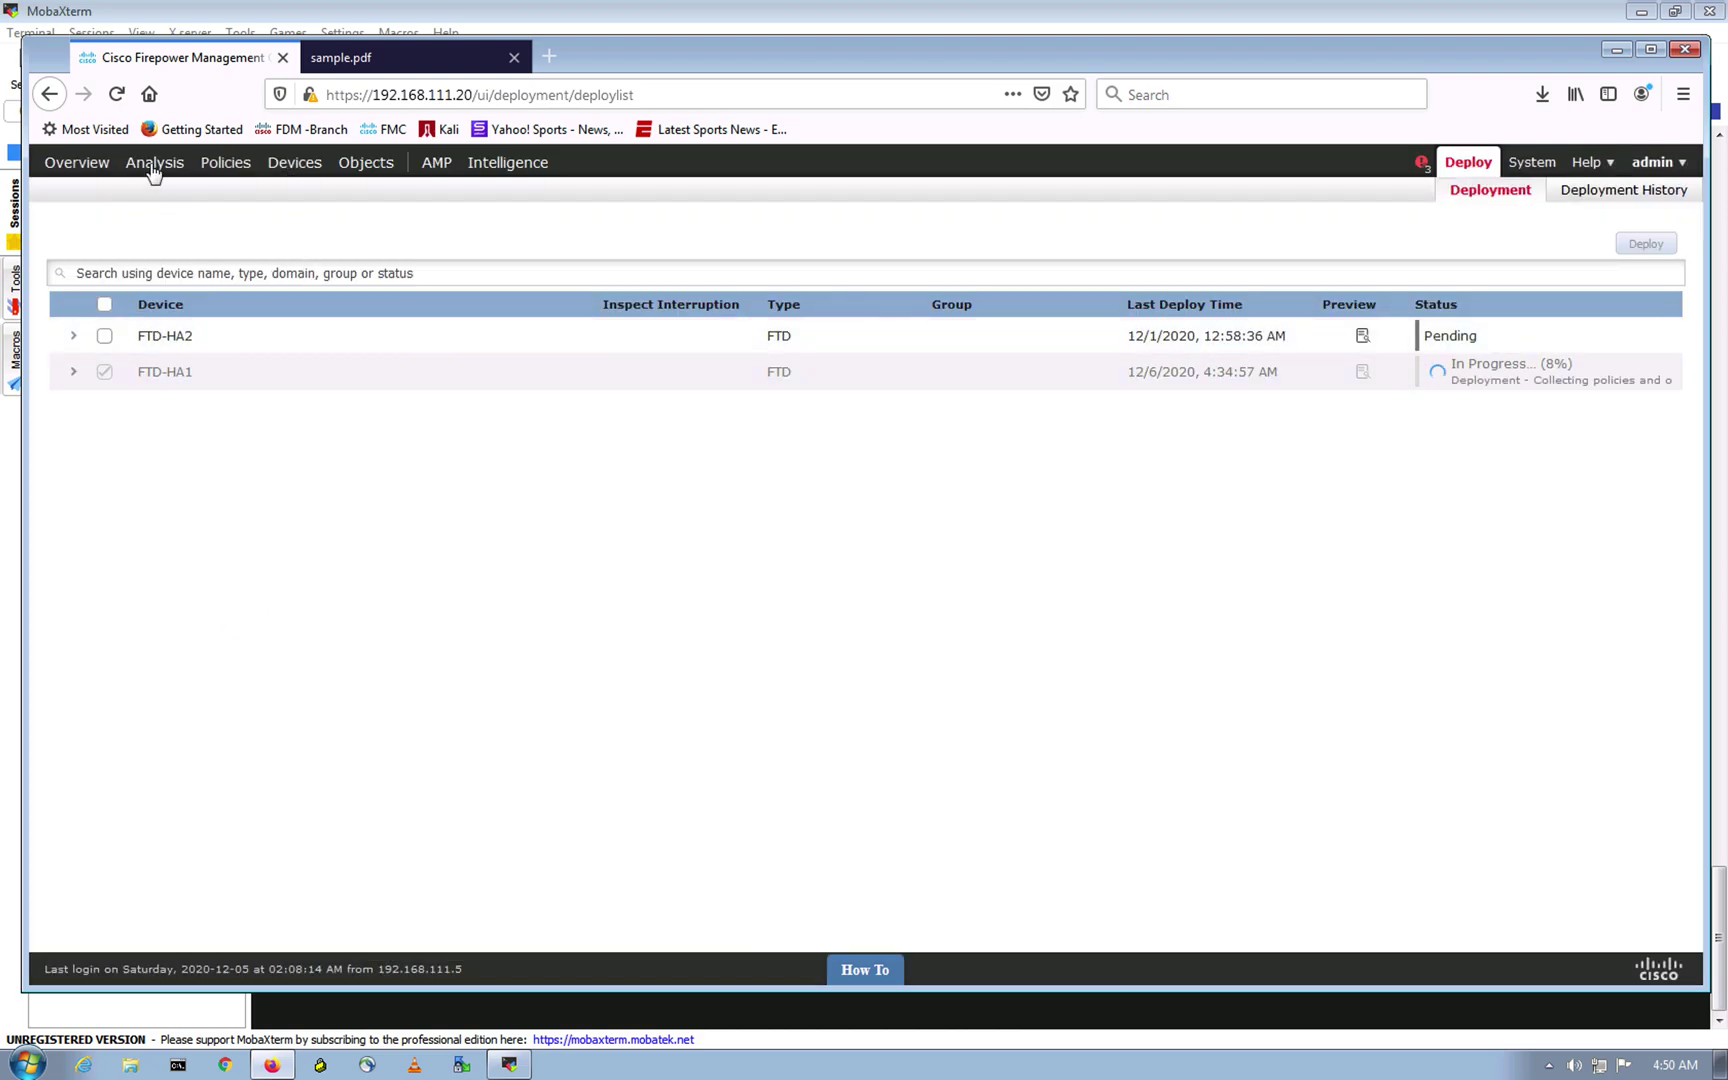
Step: Open the access control policy list in a new tab and check its out-of-date devices
right_click(232, 172)
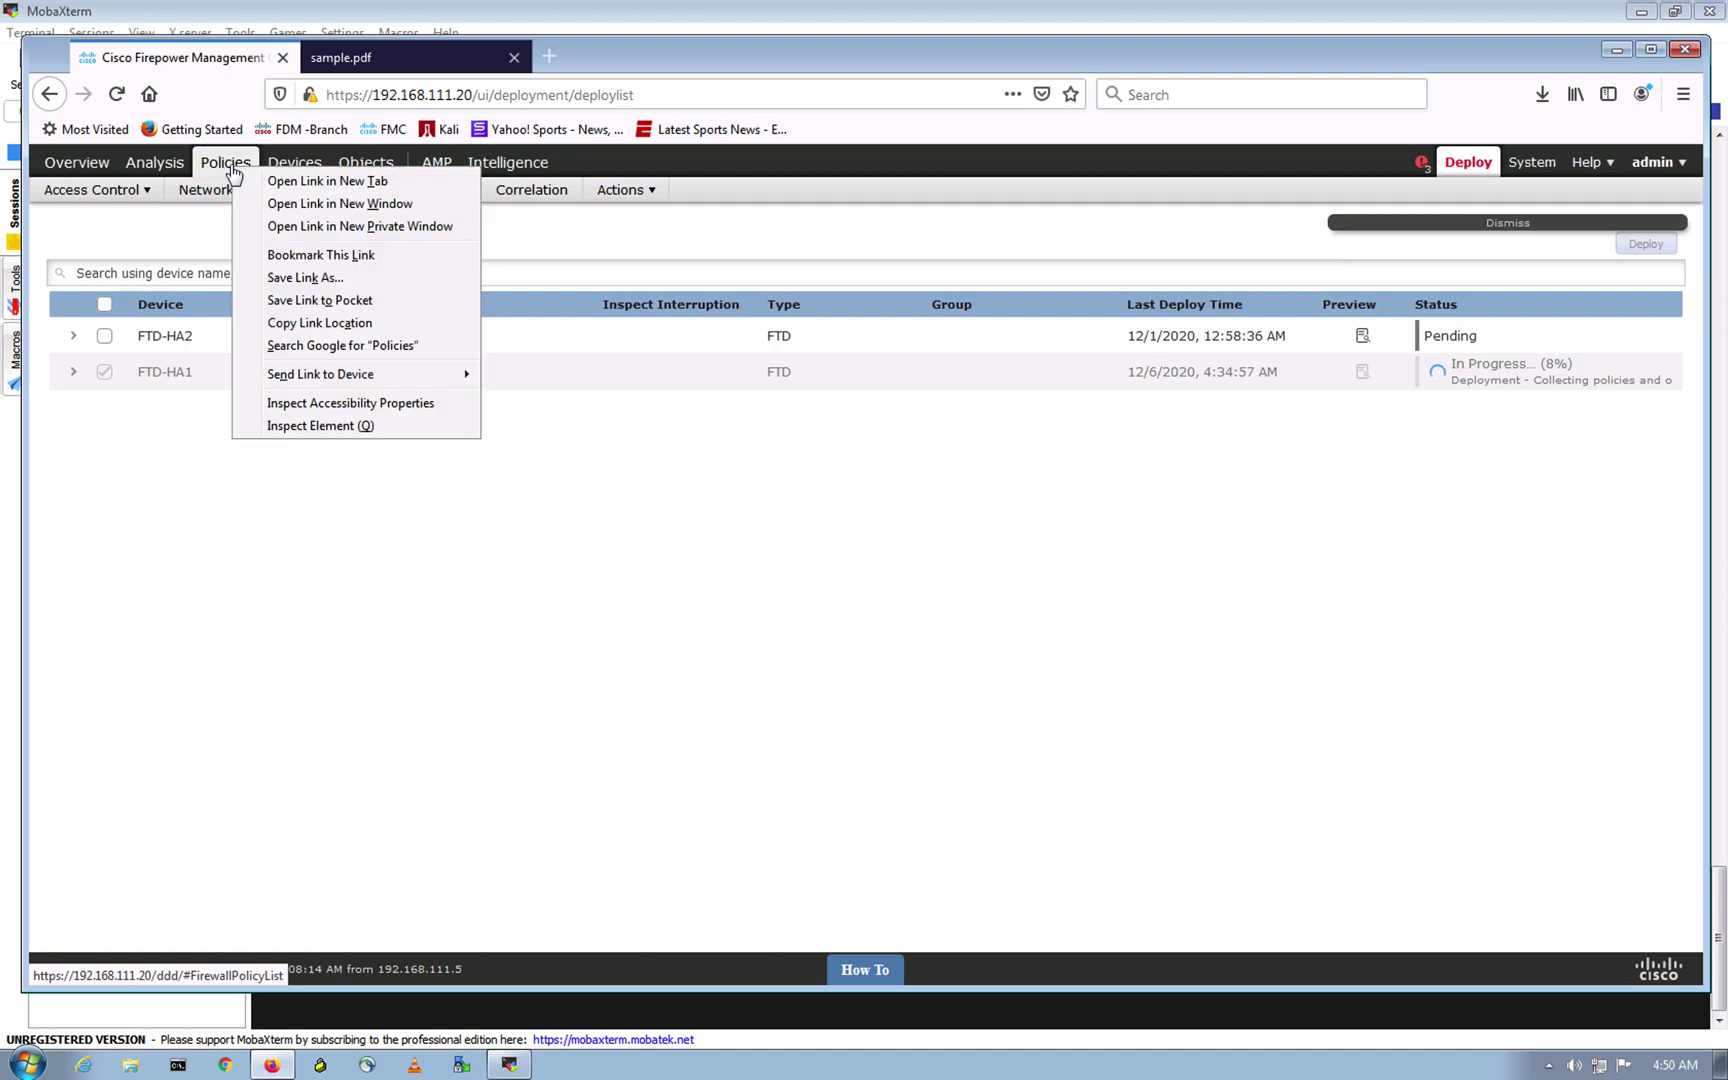
click(322, 179)
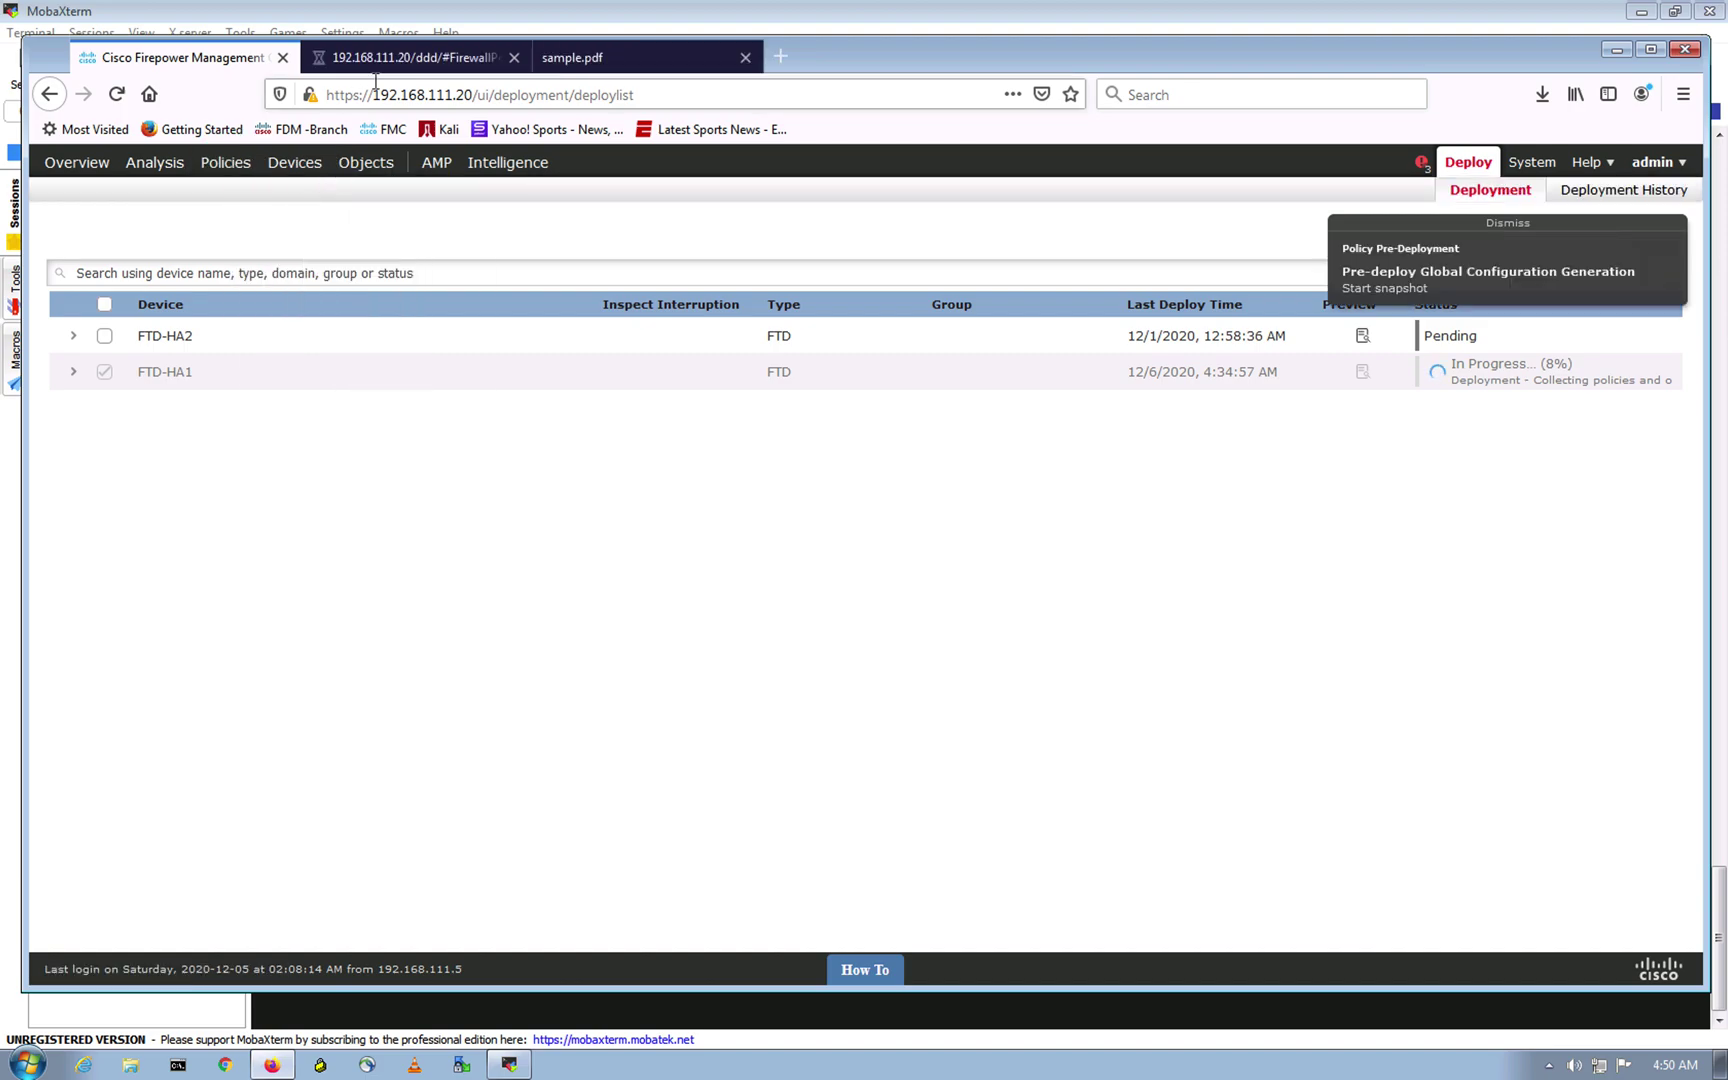
click(400, 58)
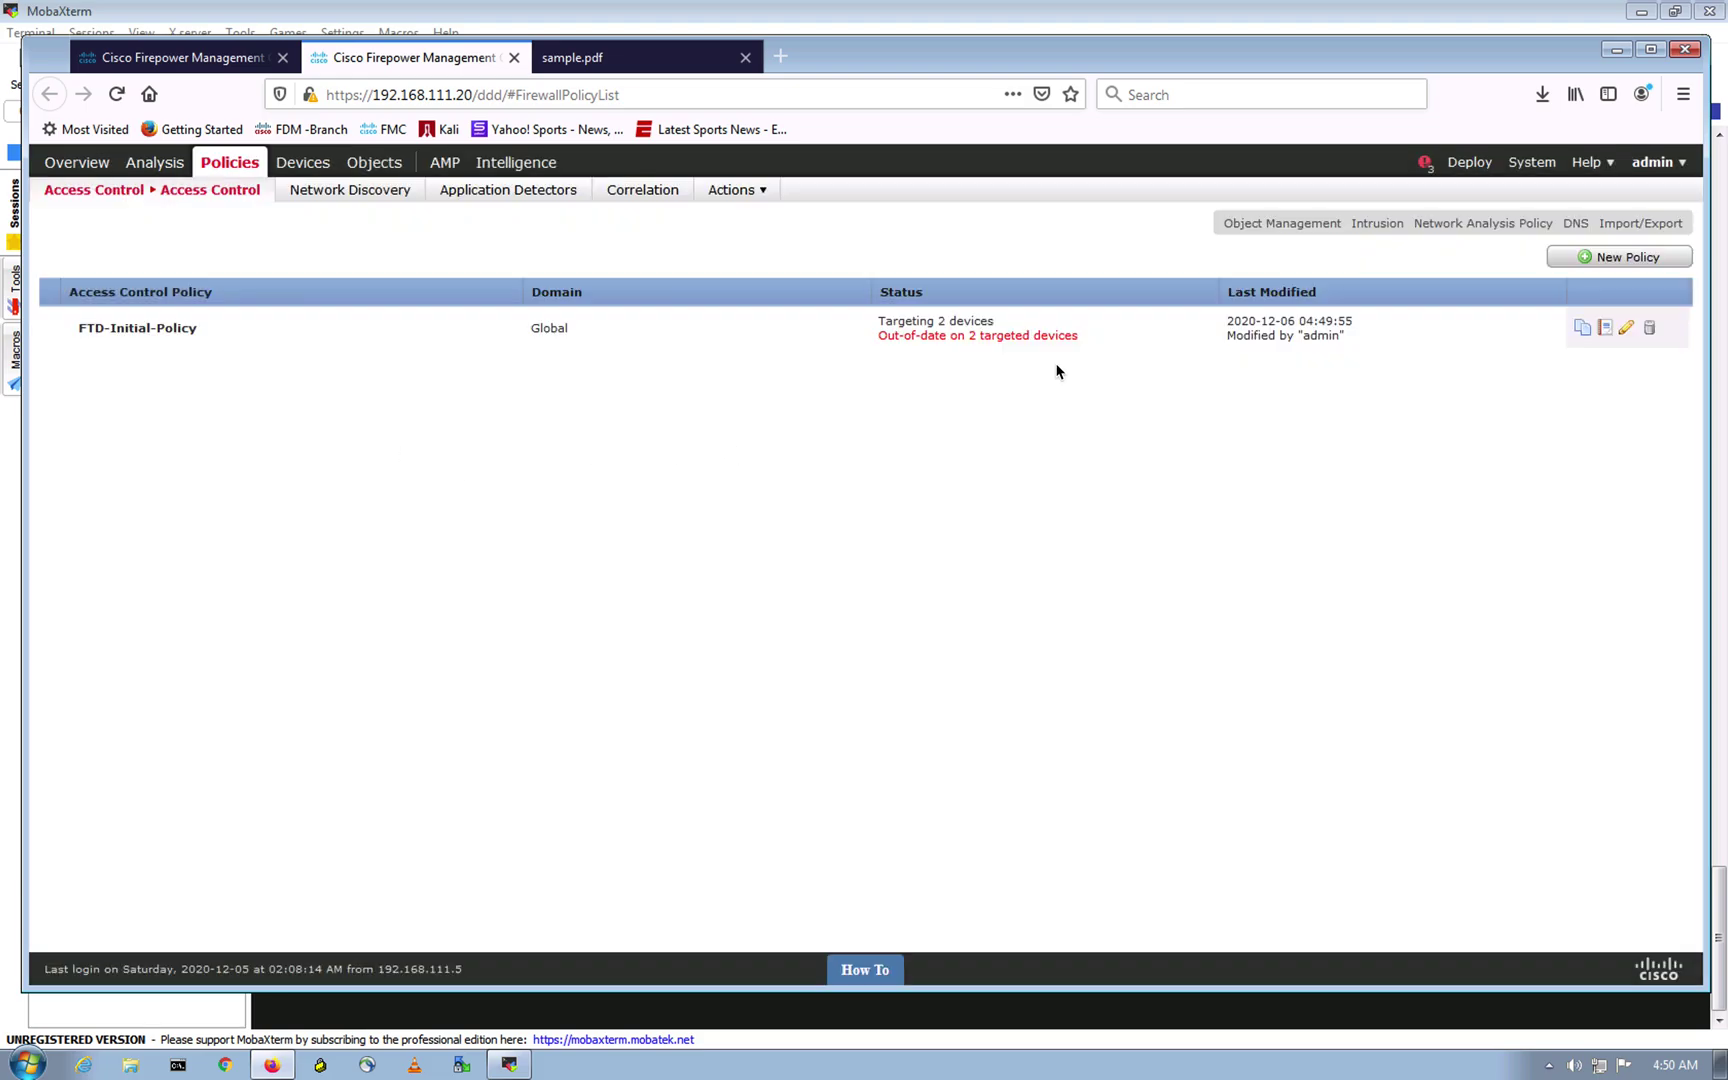
click(876, 338)
Step: Open FTD-Initial-Policy, then bring up the Malware_File PDF files rule in the second tab
click(213, 335)
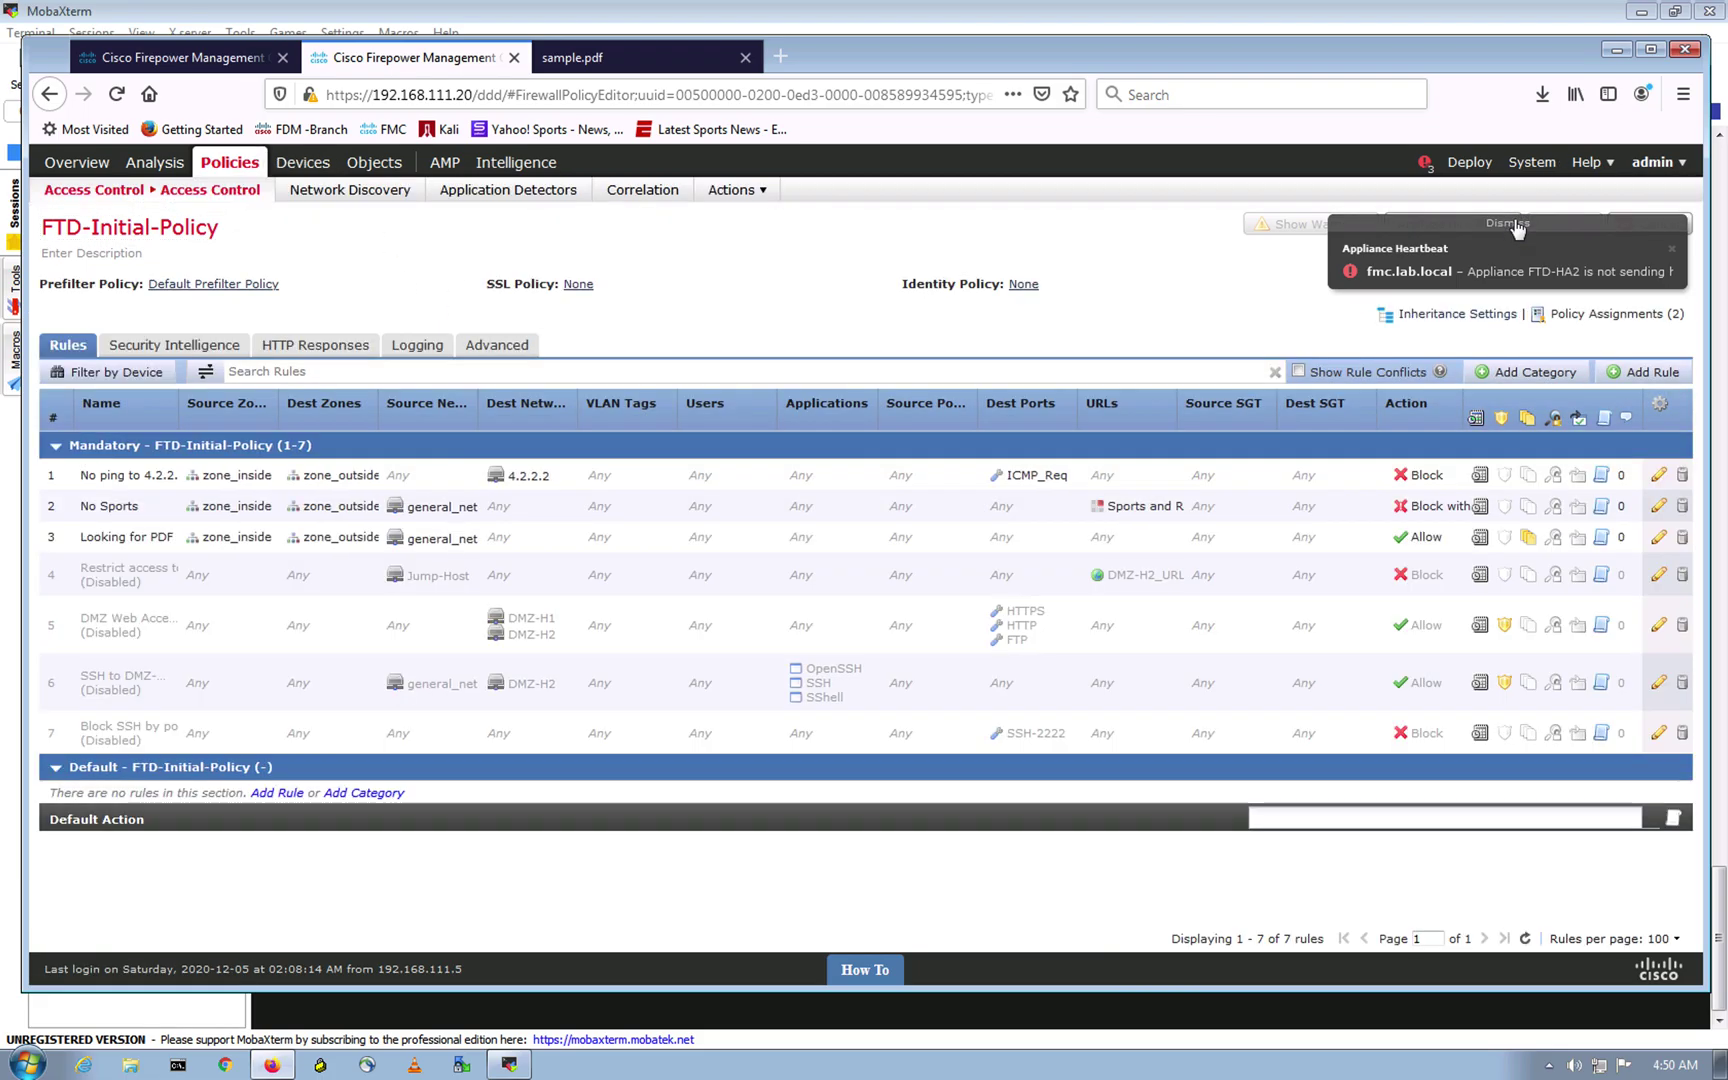
click(1512, 224)
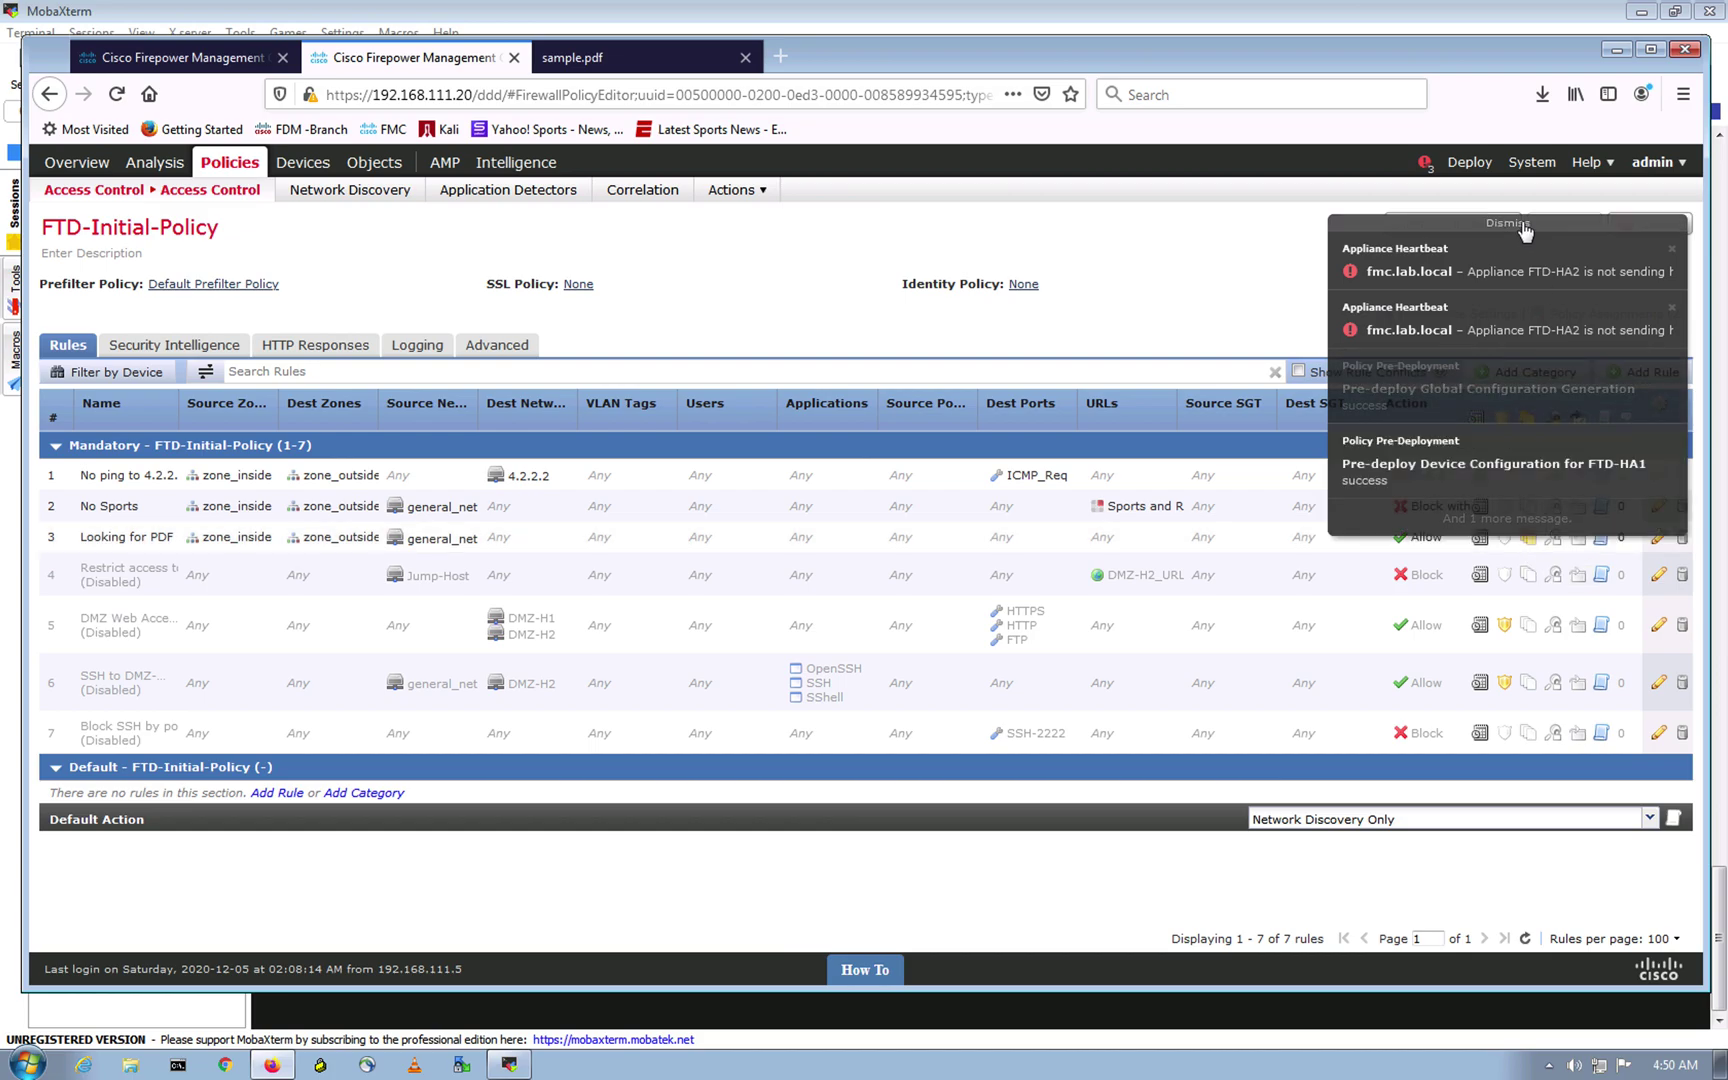
click(167, 55)
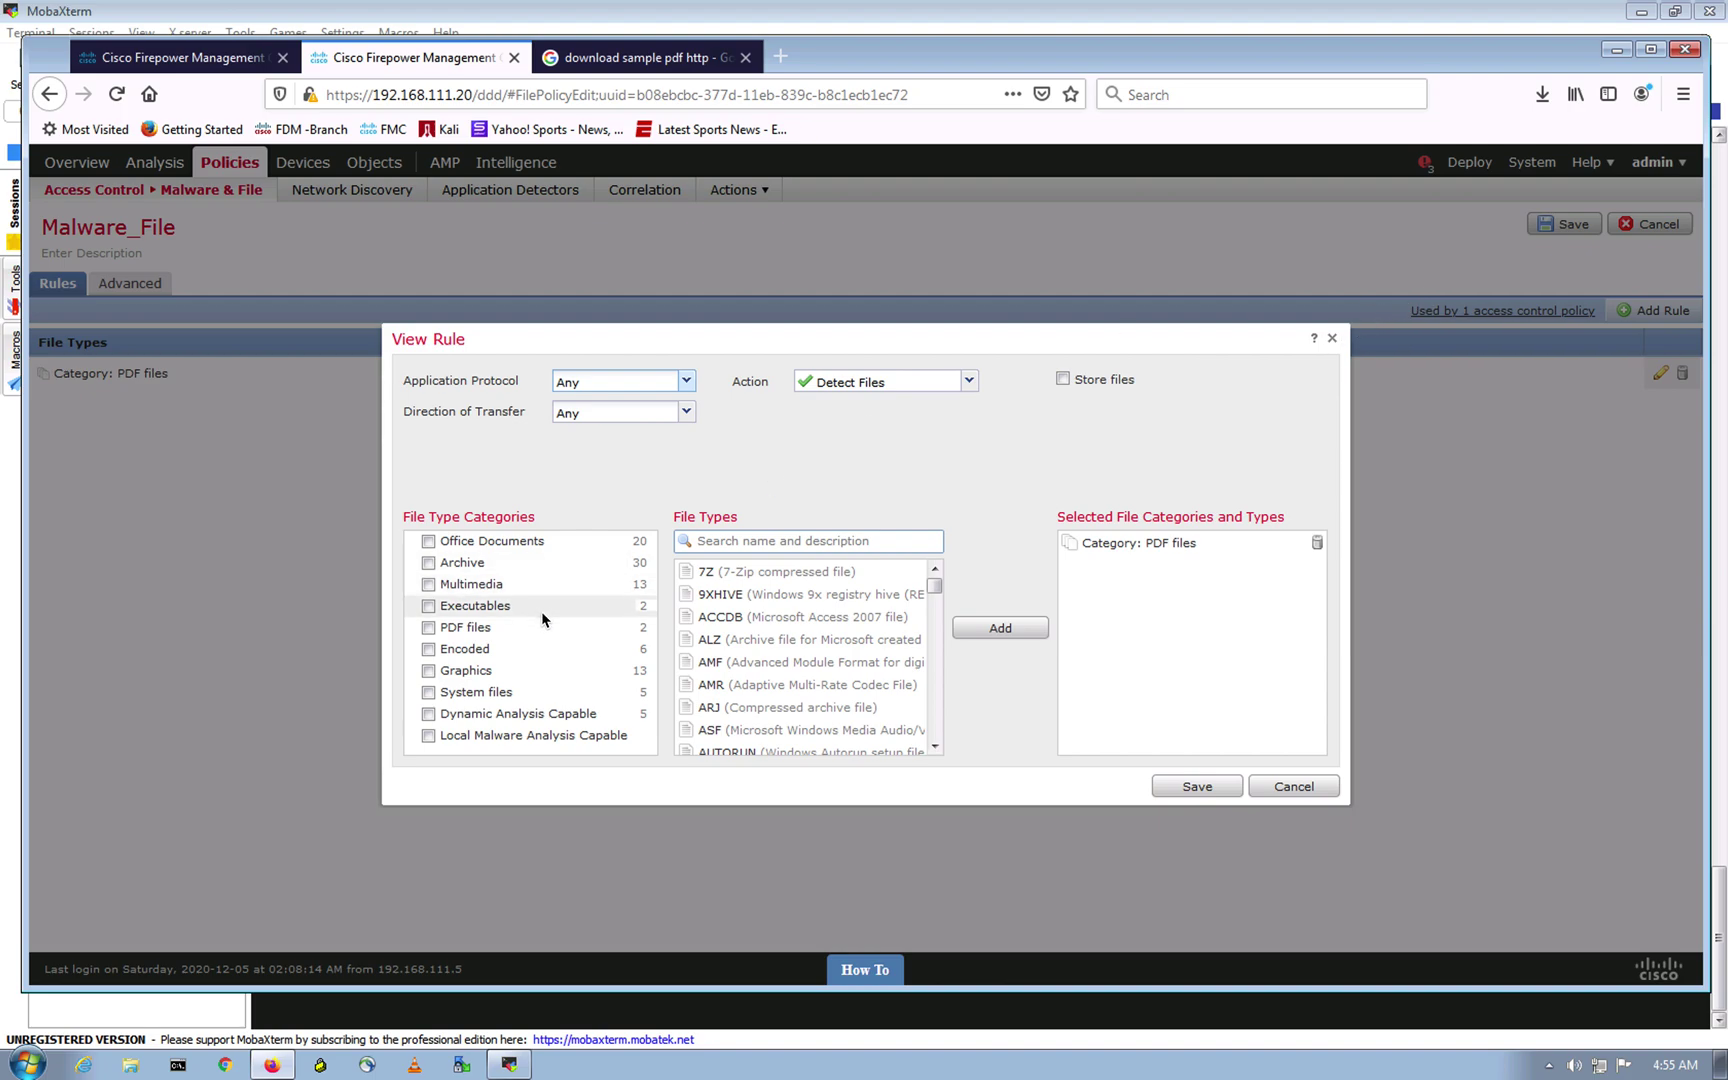
Step: Set the PDF files rule to Block Files with Reset Connection and save the rule
click(967, 383)
click(872, 428)
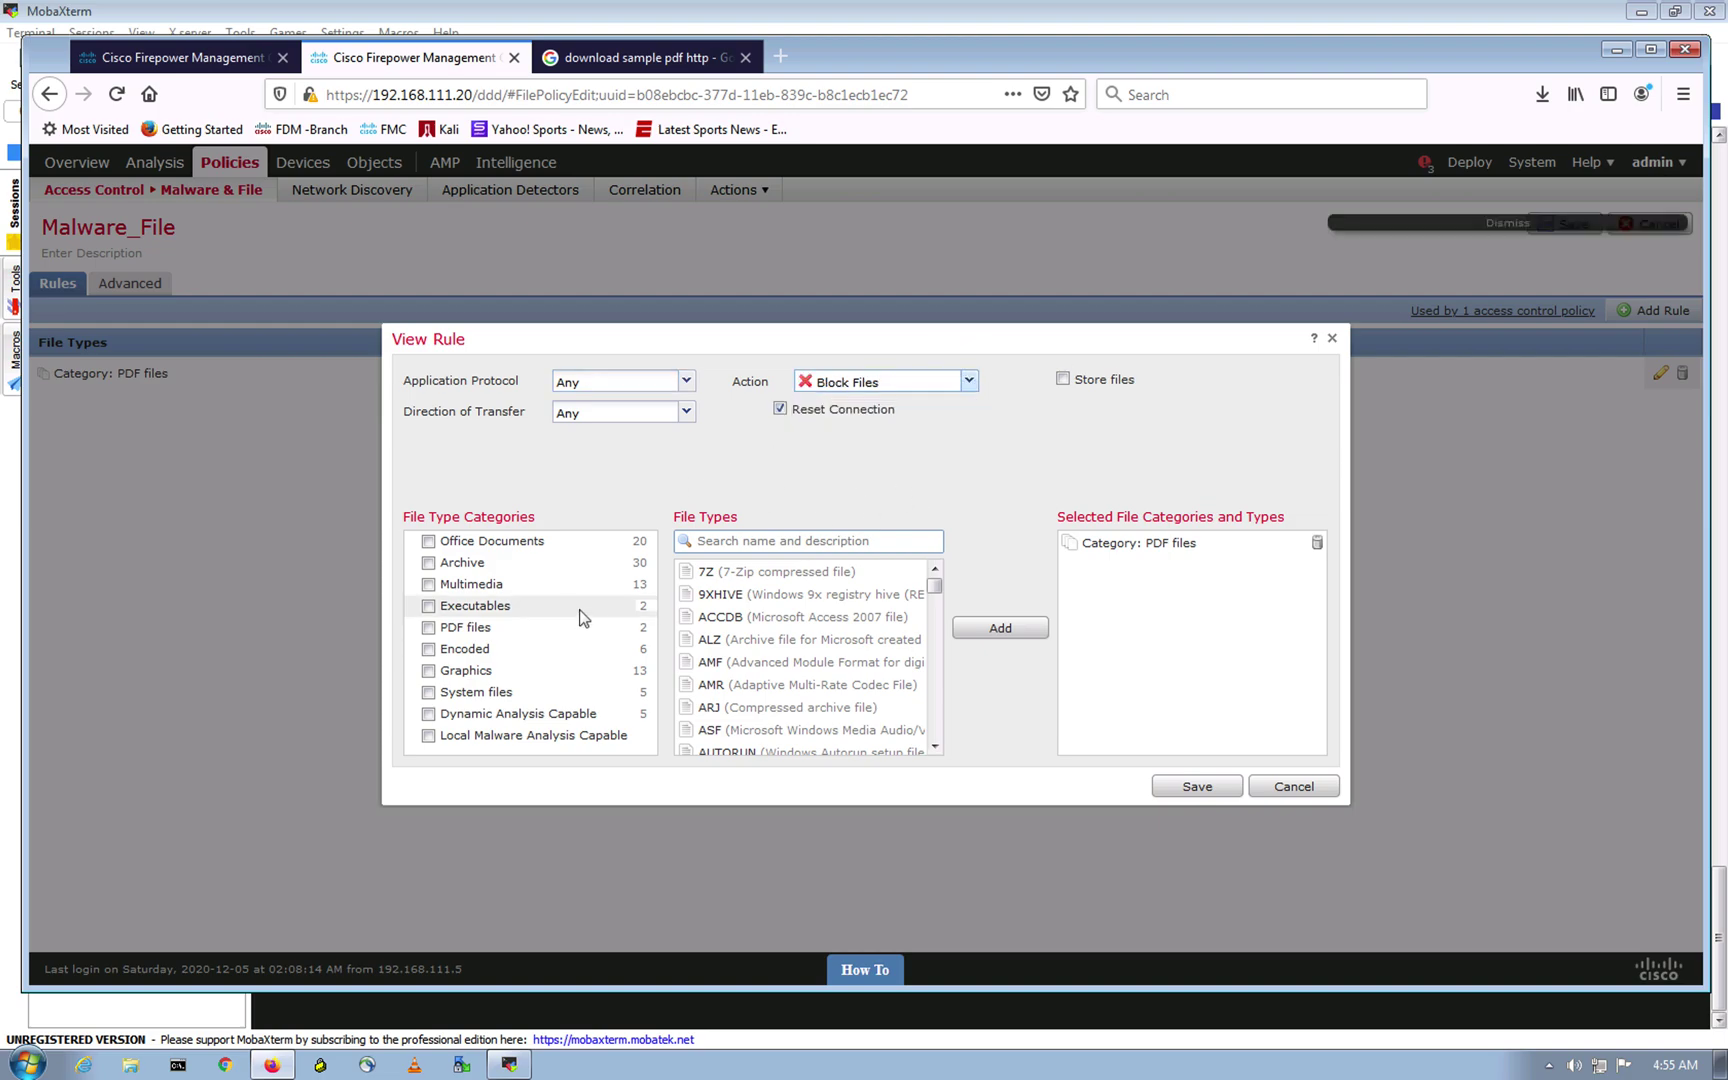
click(433, 627)
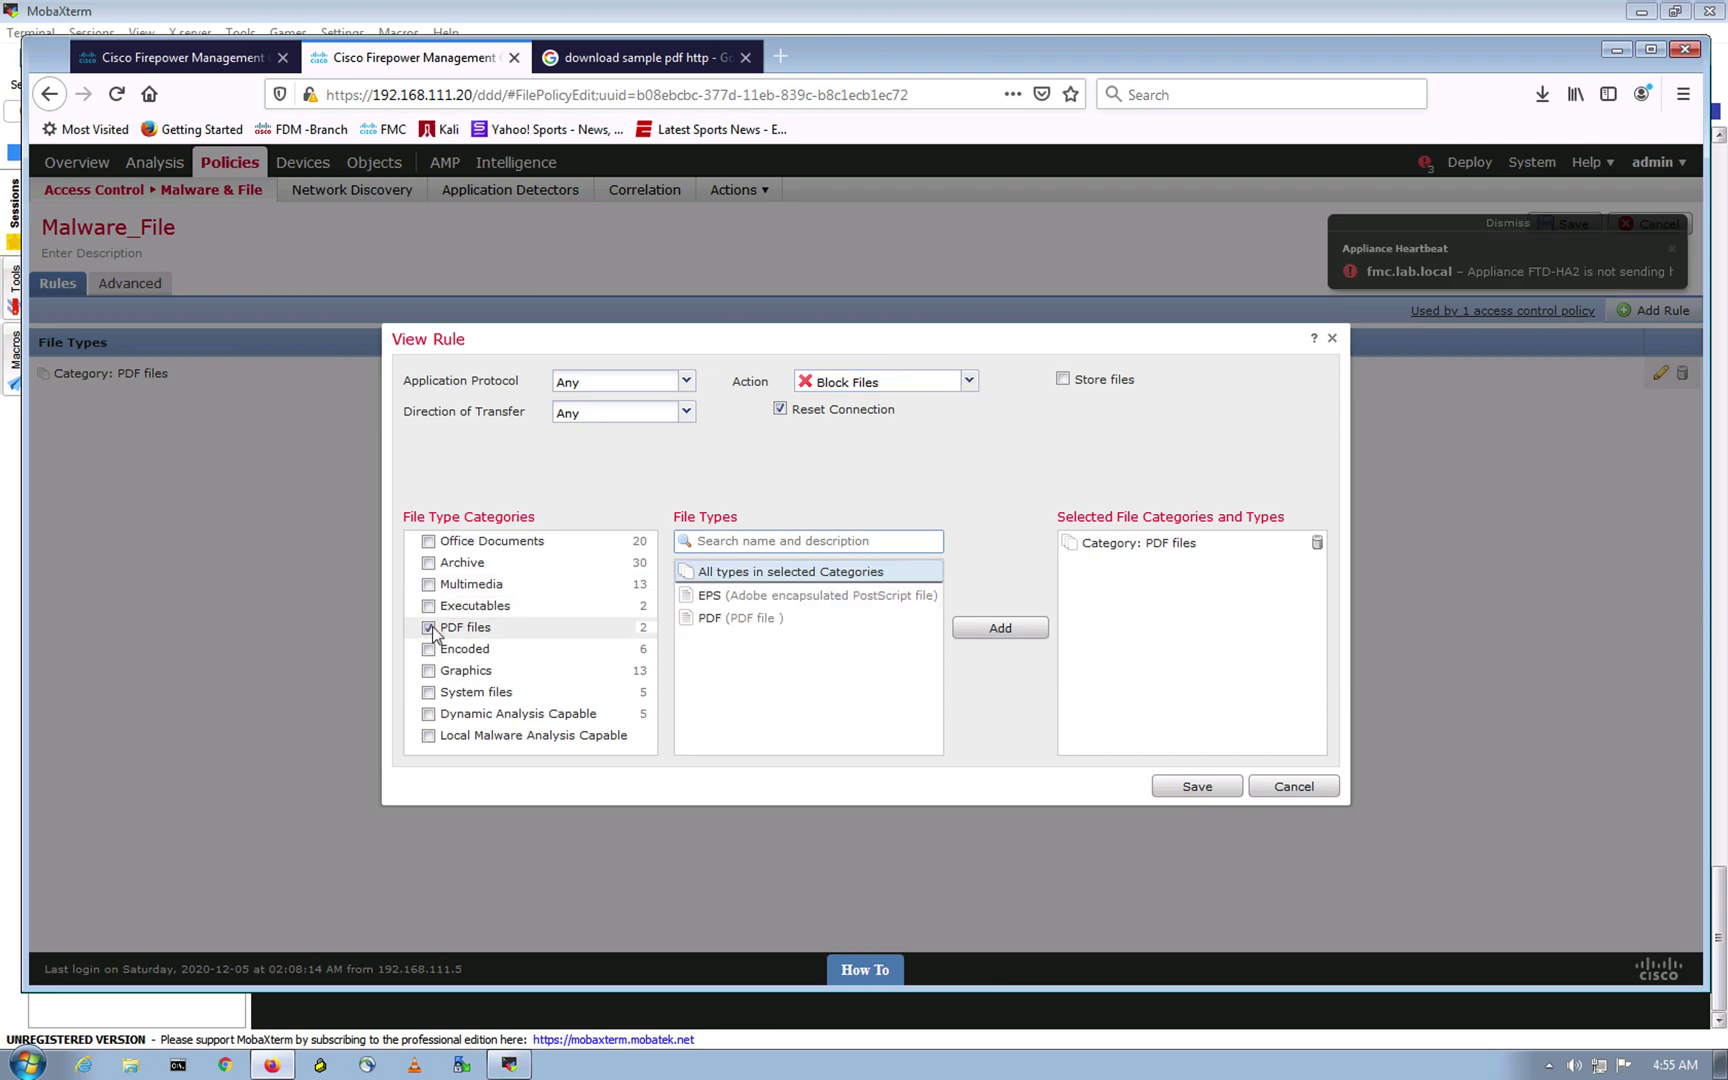
click(1000, 627)
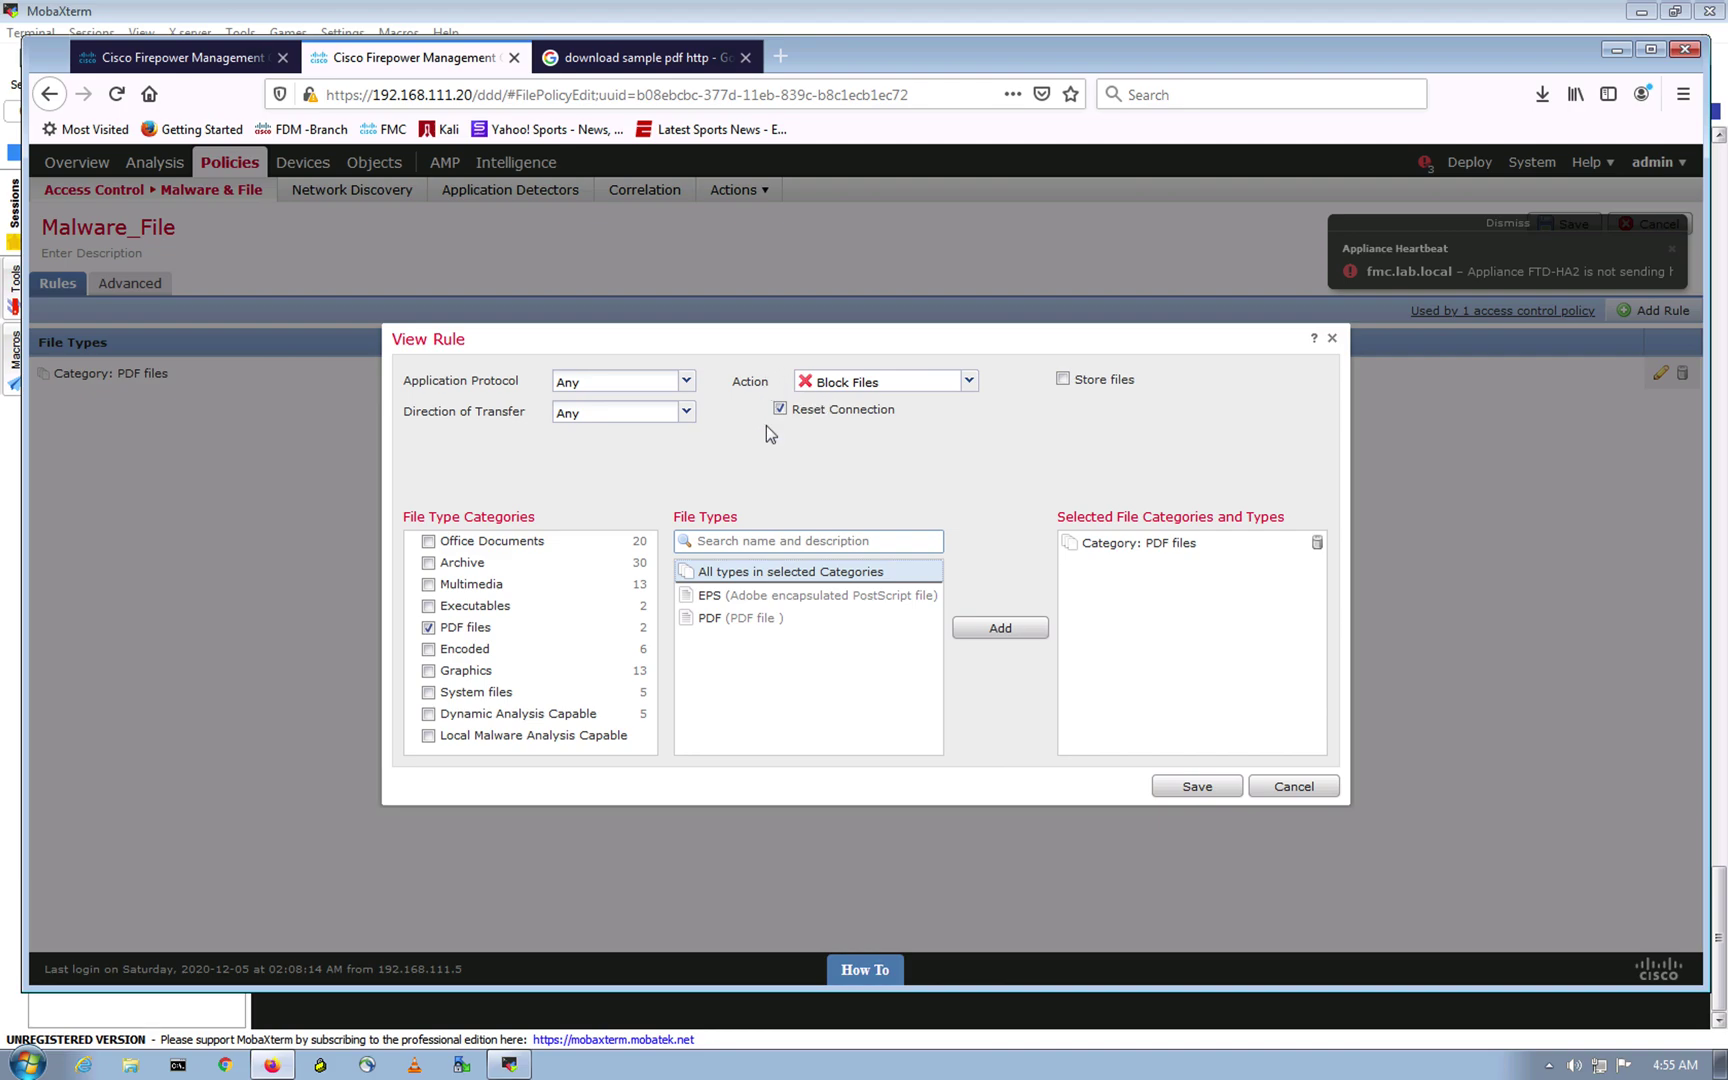
click(1045, 480)
click(1182, 787)
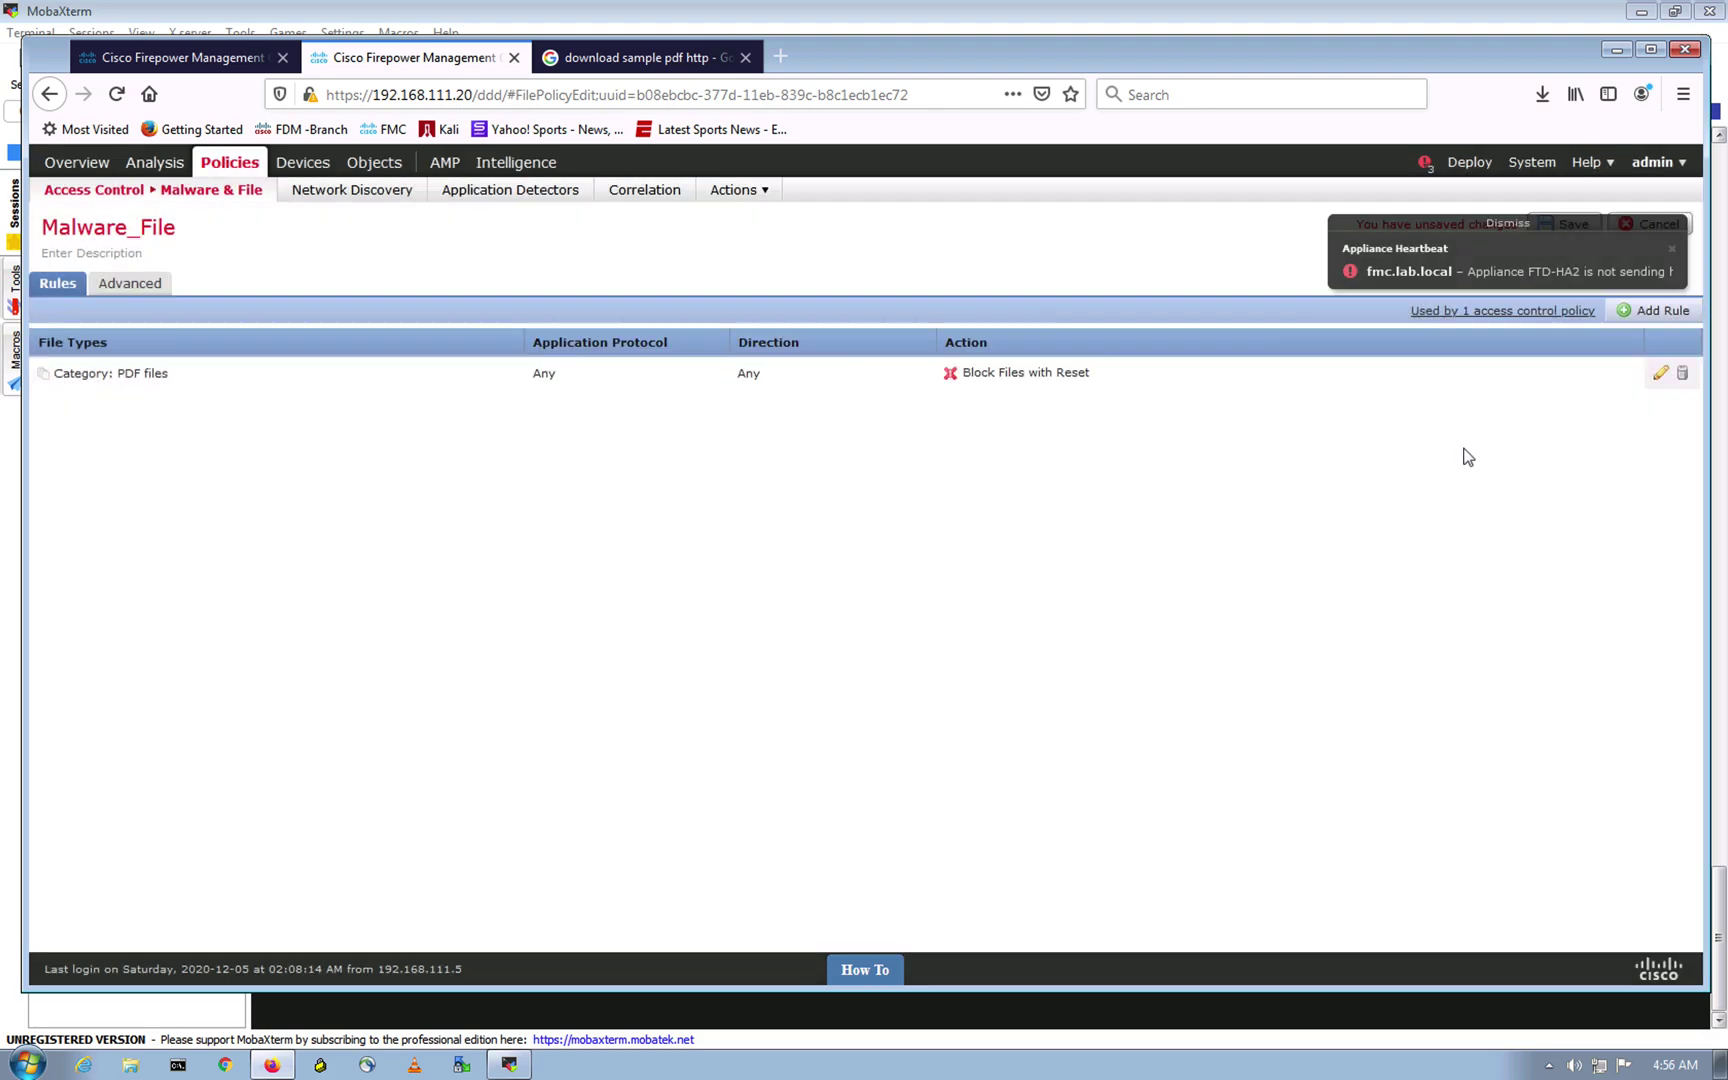
click(1497, 226)
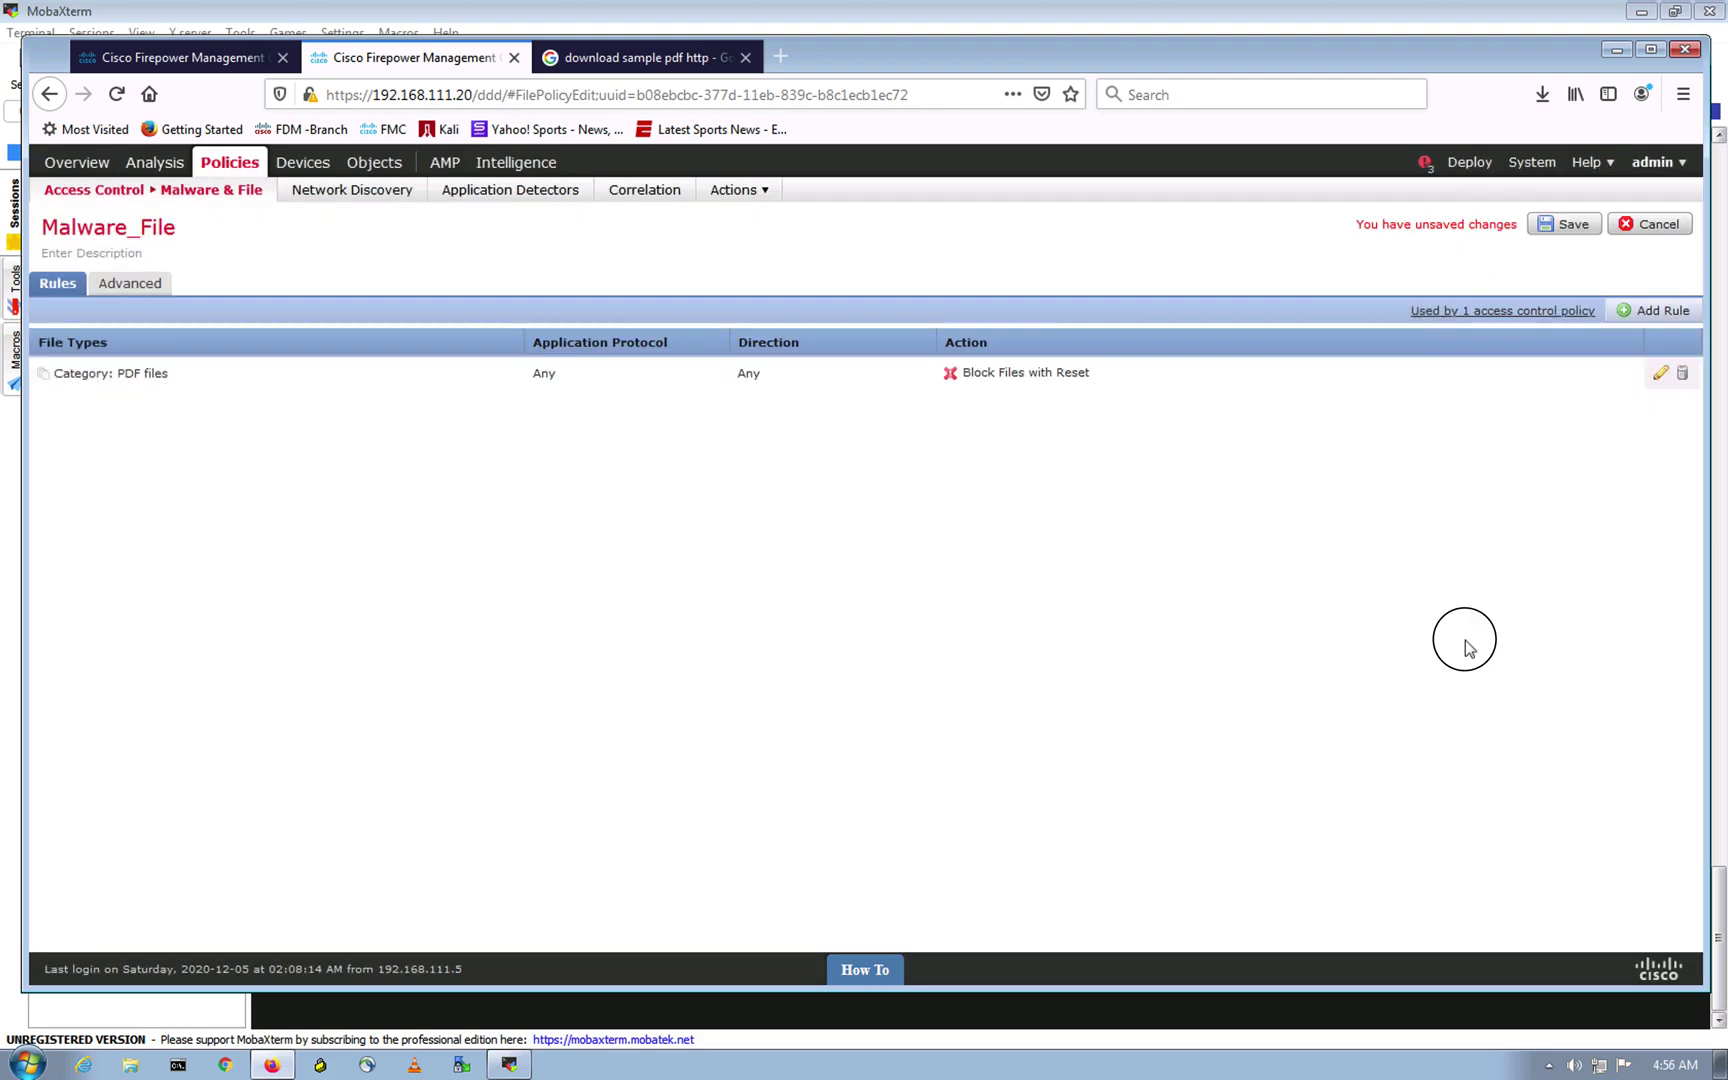
Step: Save the Malware_File policy and check that FTD-HA1's deployment shows Completed
click(1549, 224)
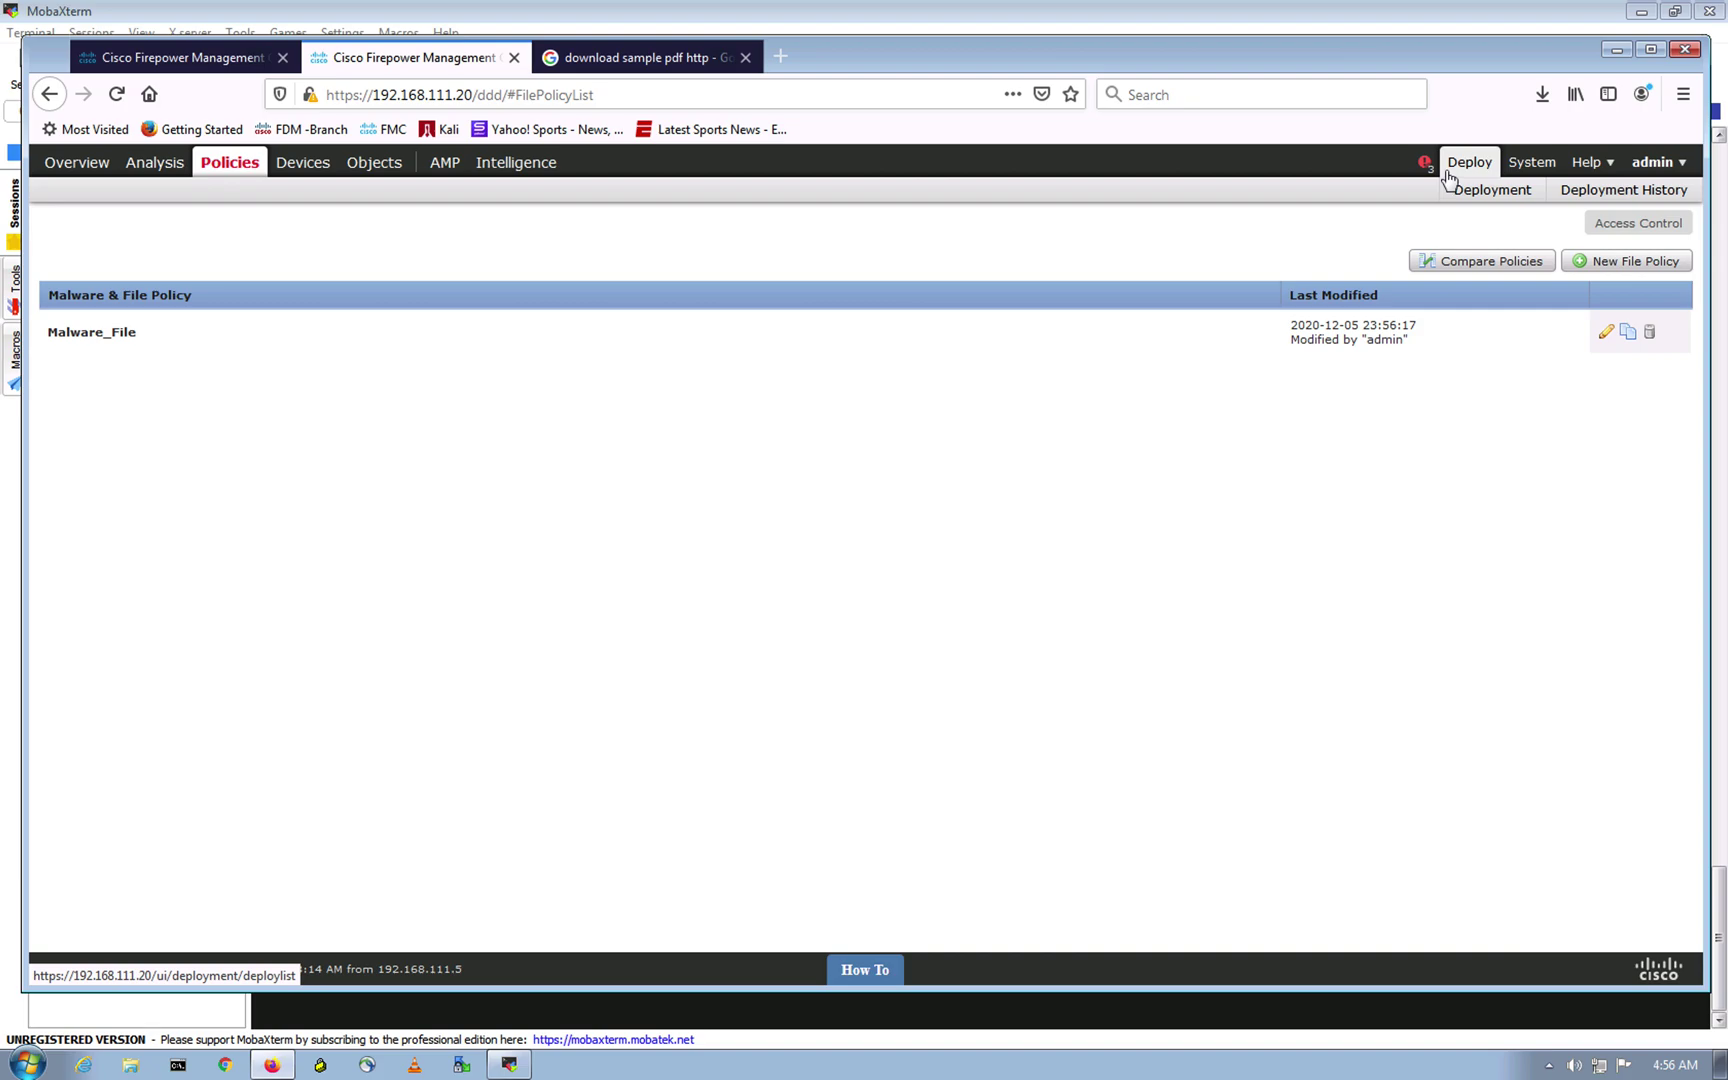
click(1465, 168)
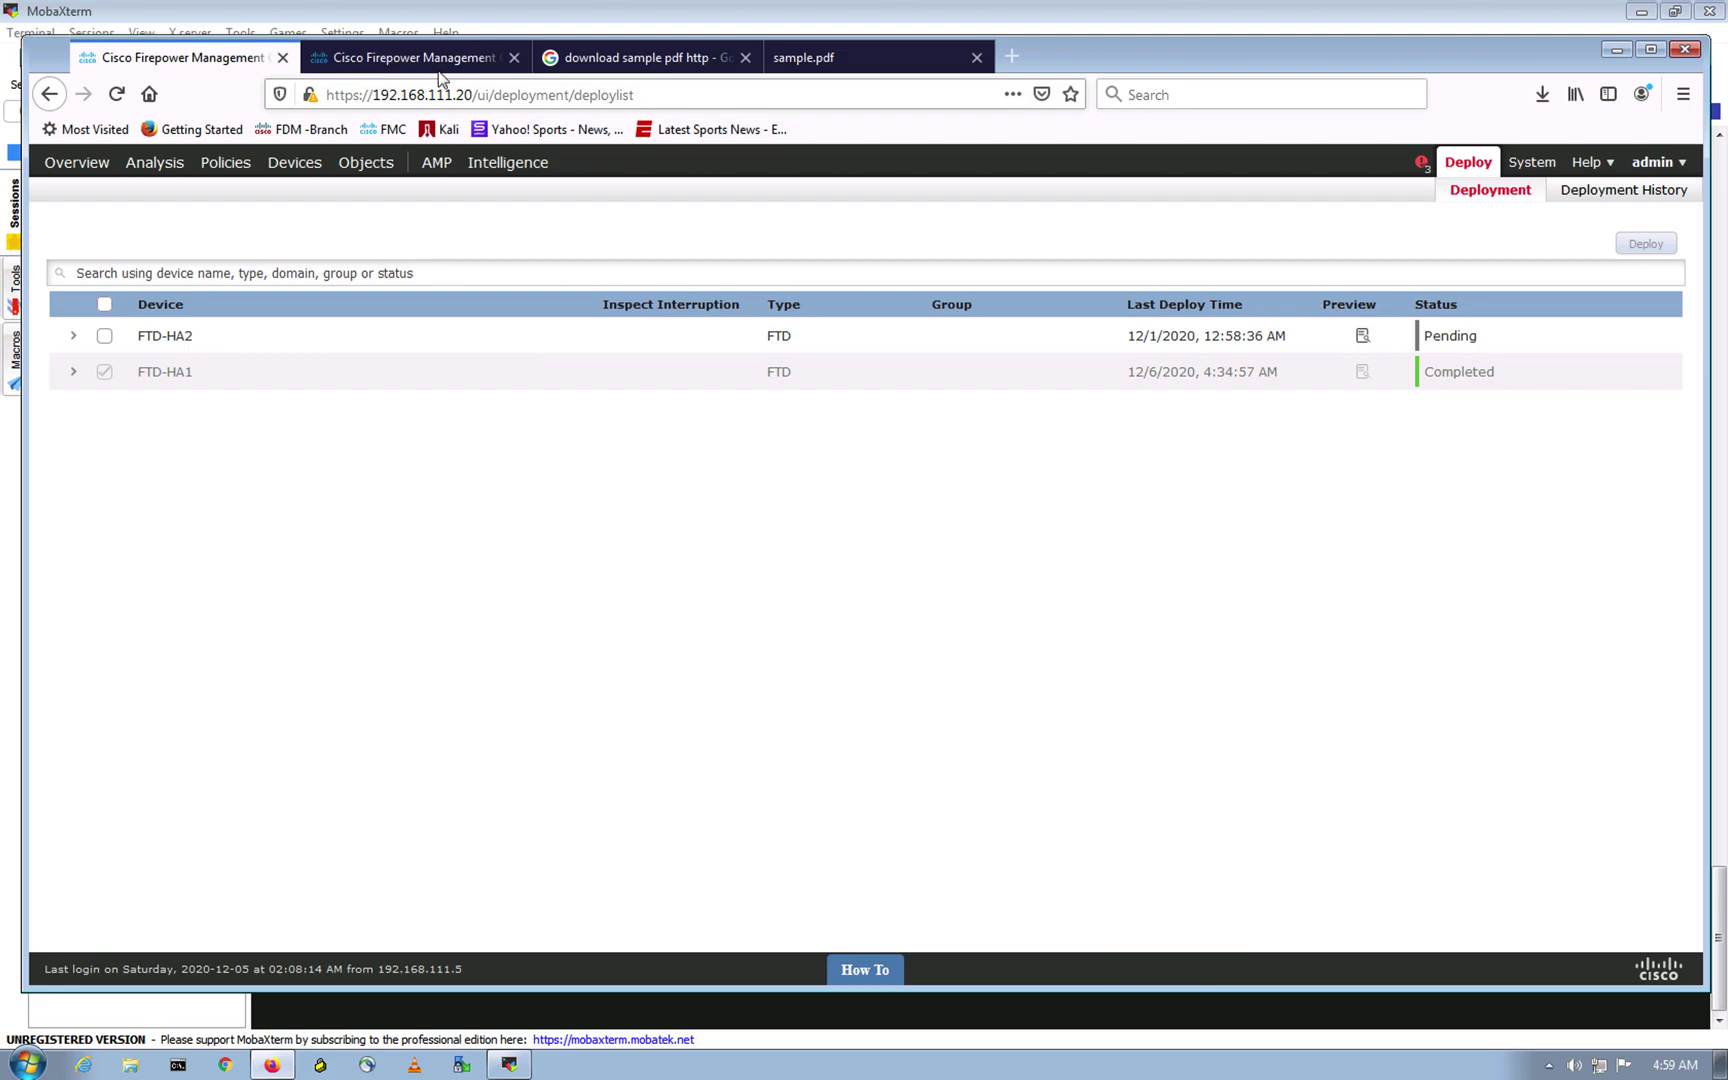
click(820, 57)
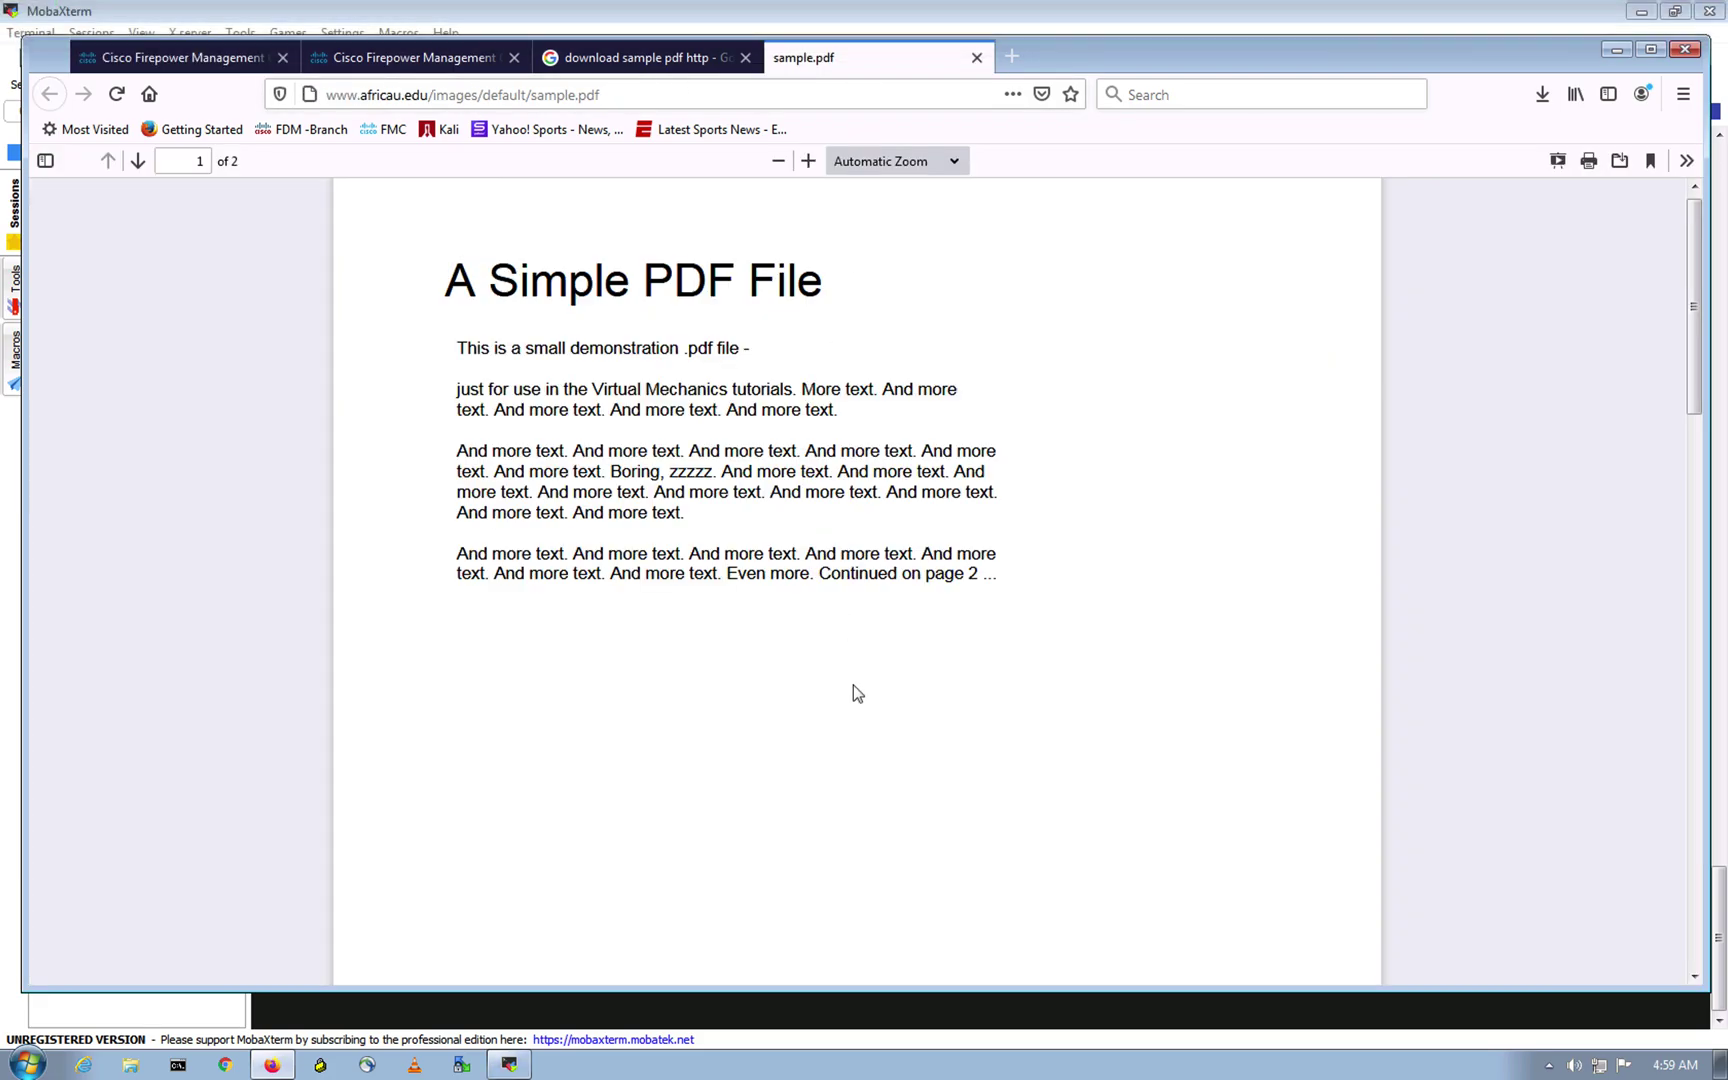
click(222, 418)
click(618, 97)
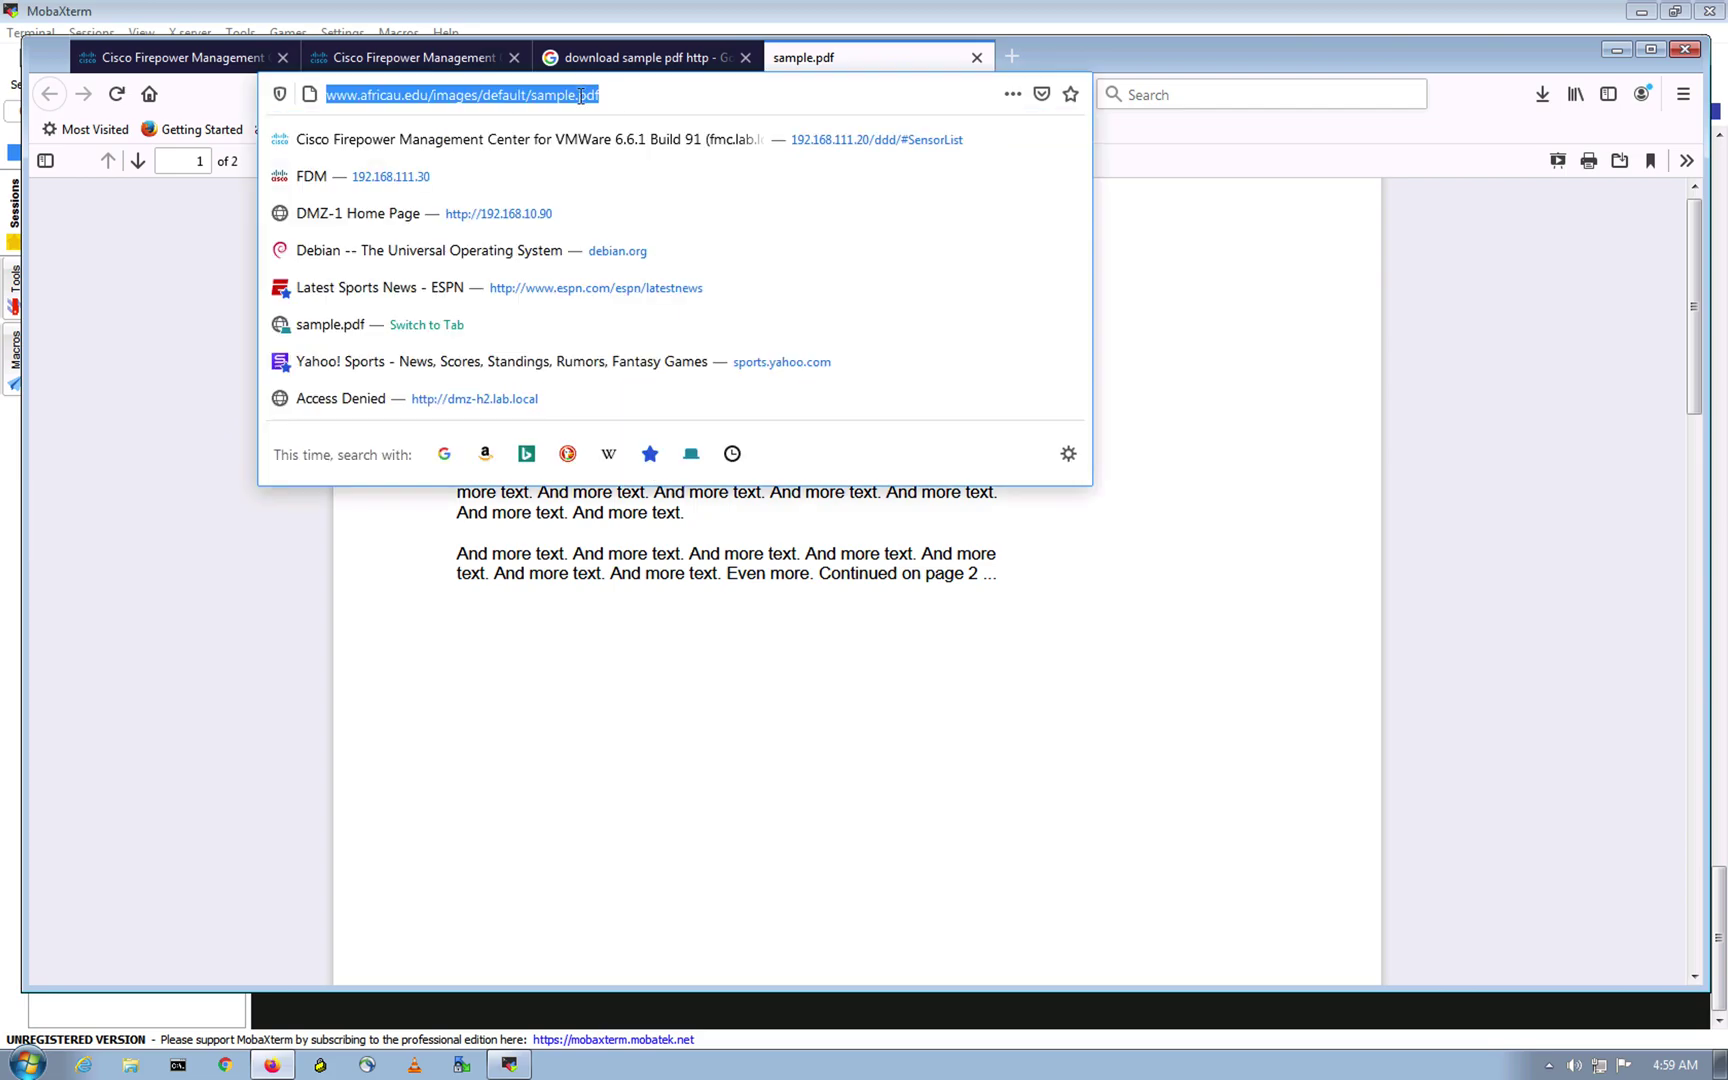
key(ctrl+c)
click(233, 748)
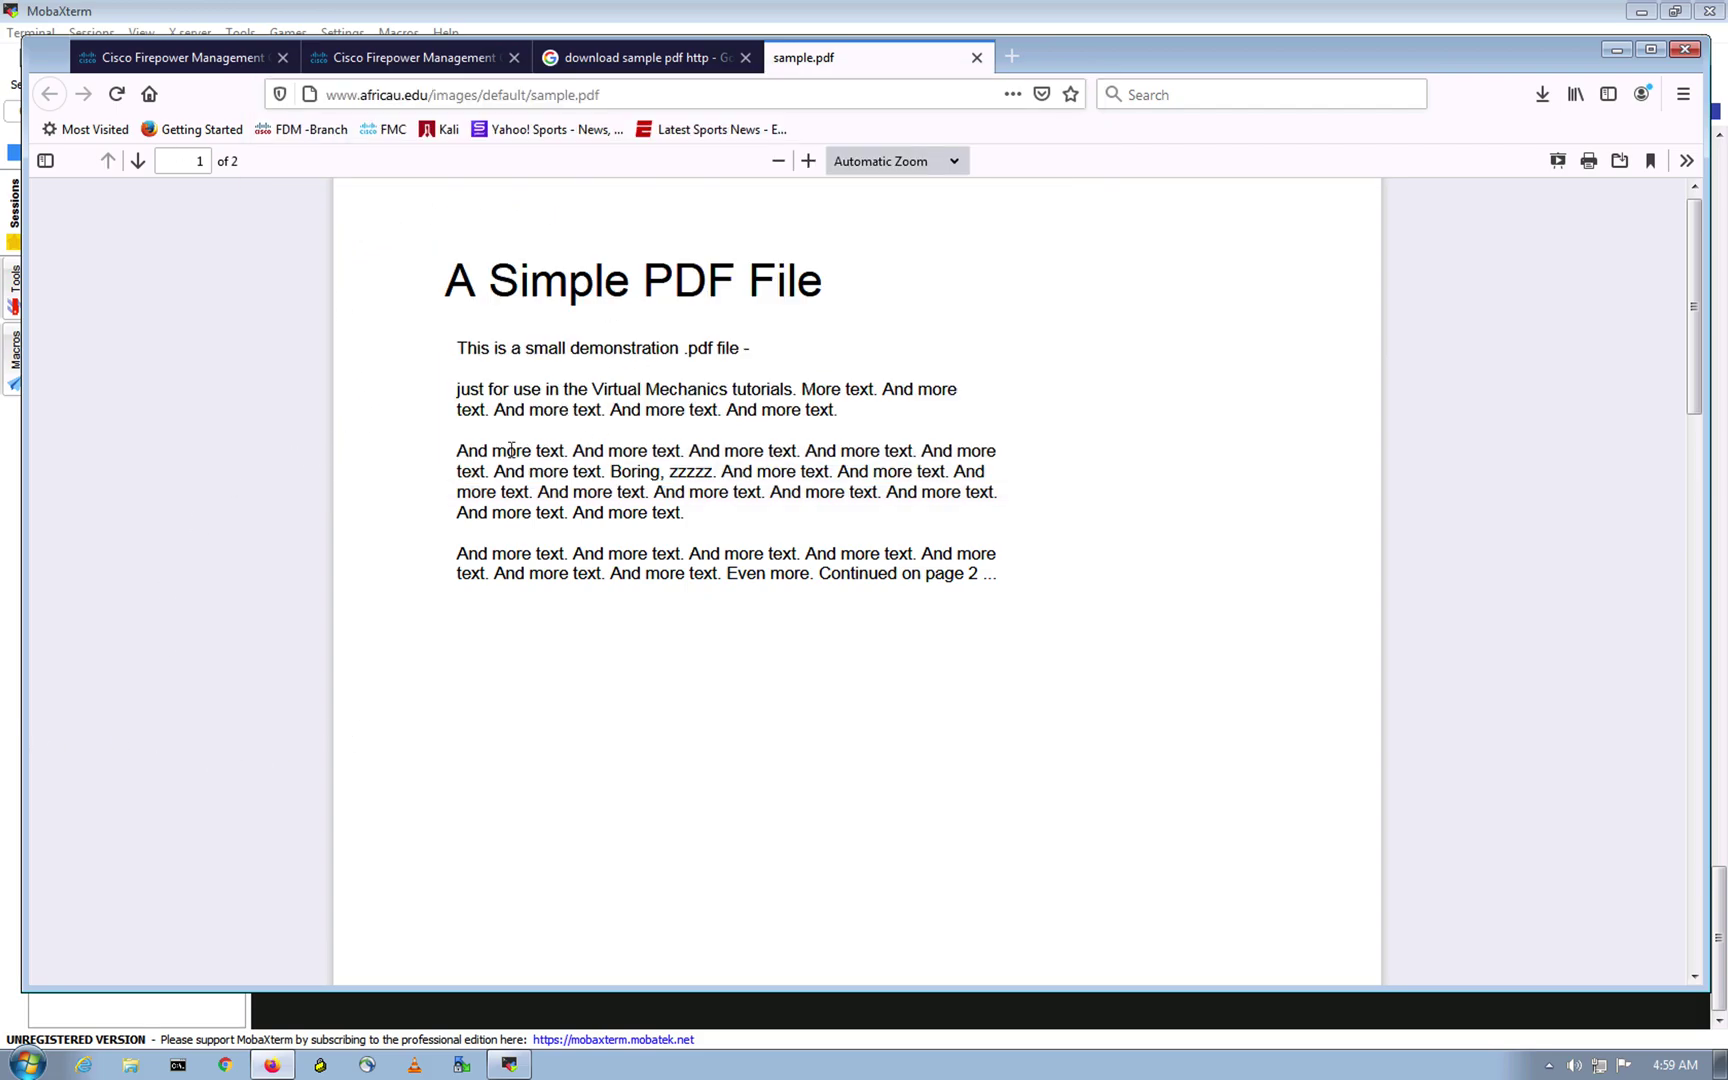
click(209, 700)
click(88, 1064)
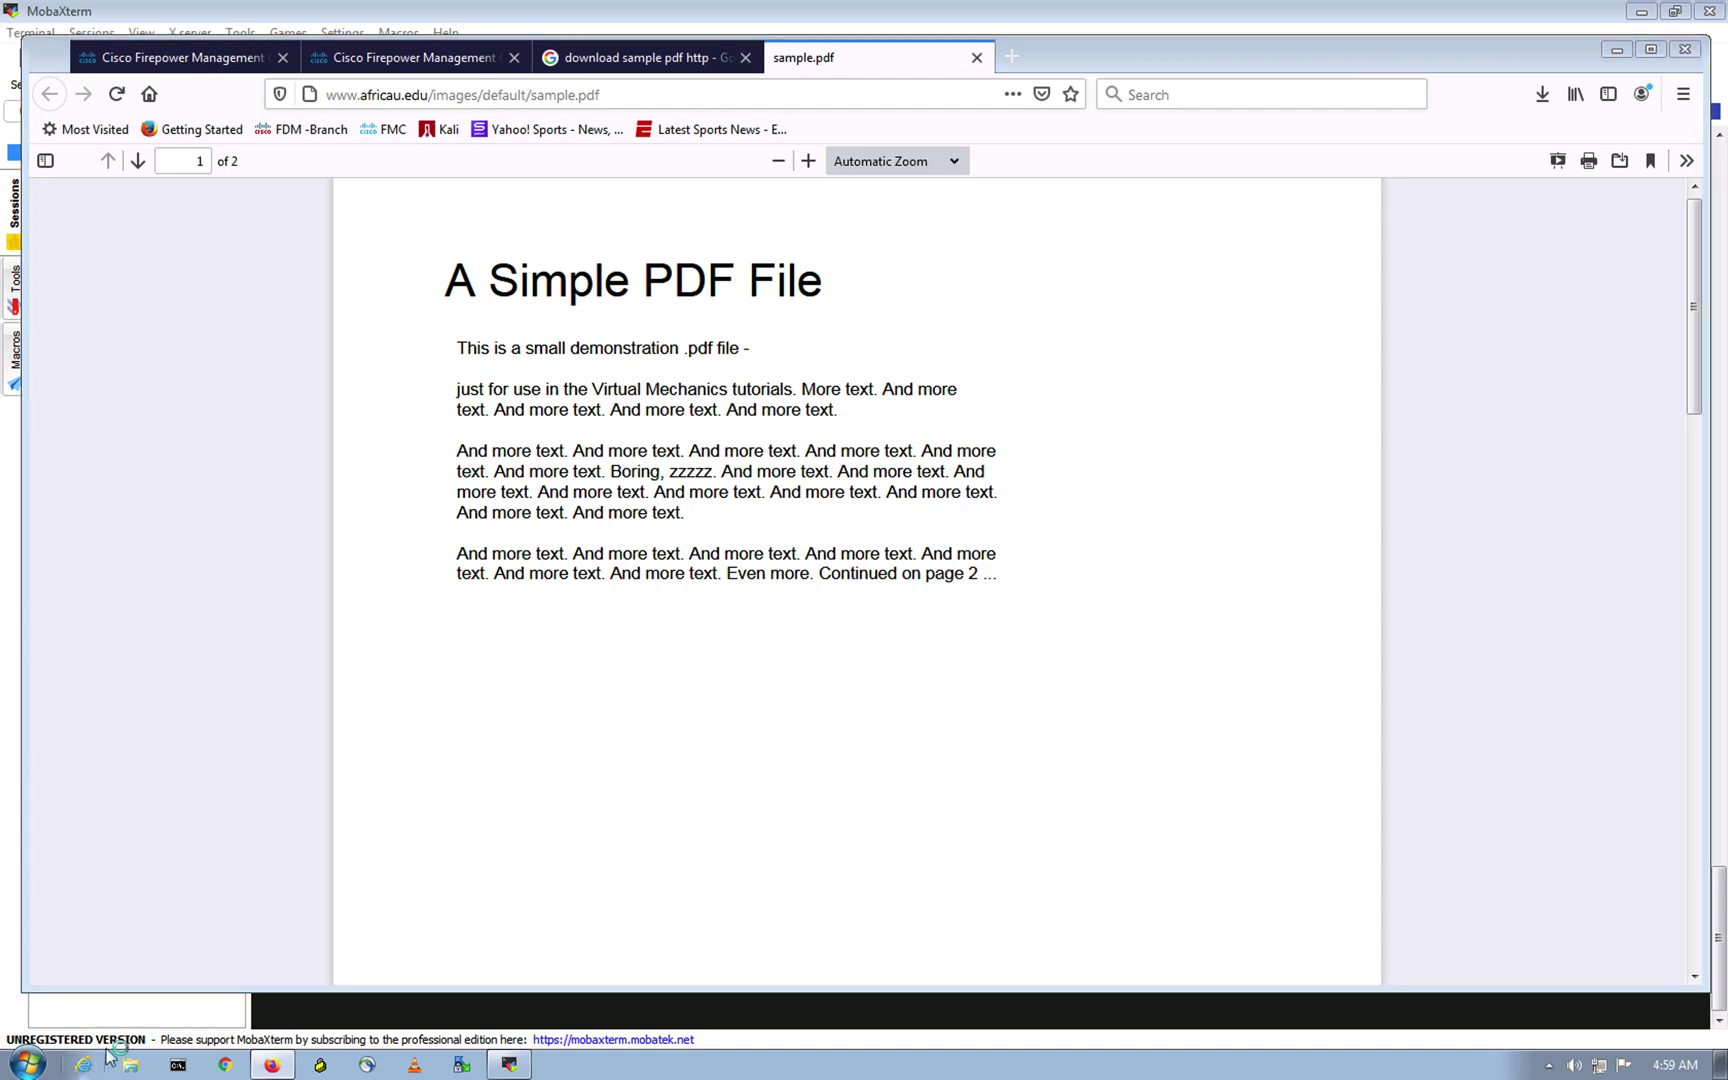
click(371, 306)
drag(375, 306, 271, 297)
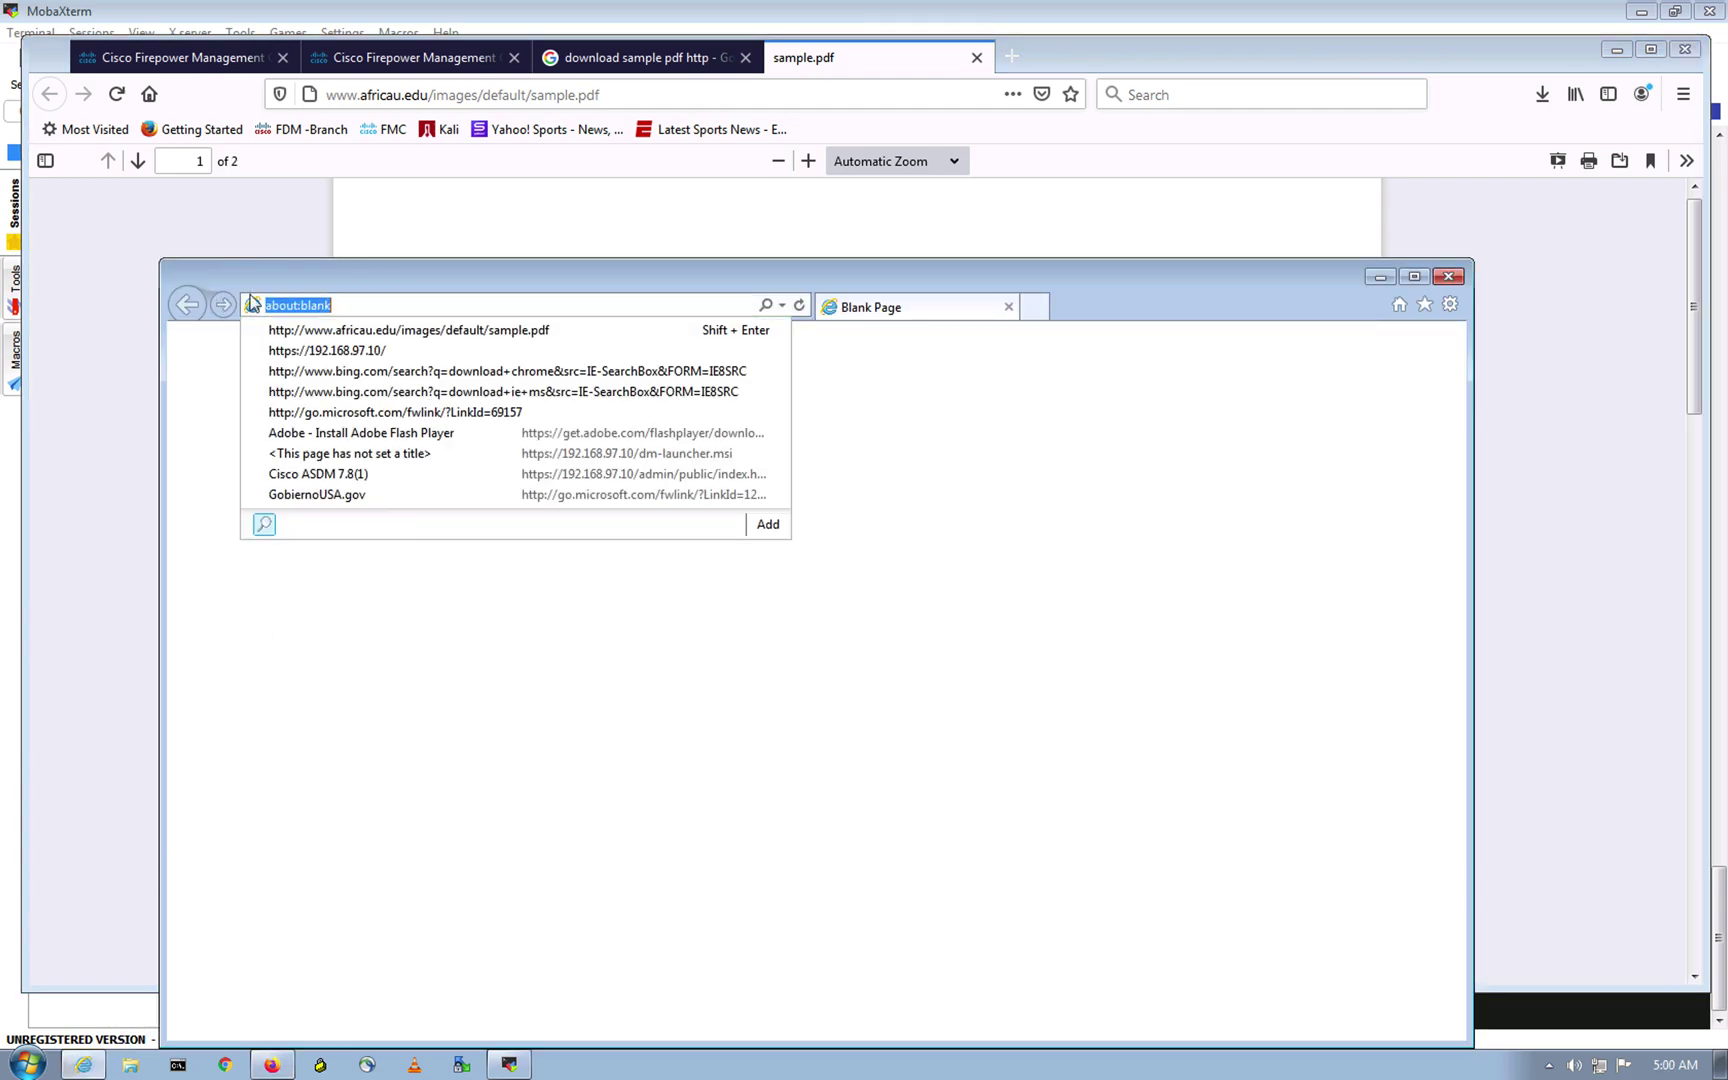
key(ctrl+v)
key(Return)
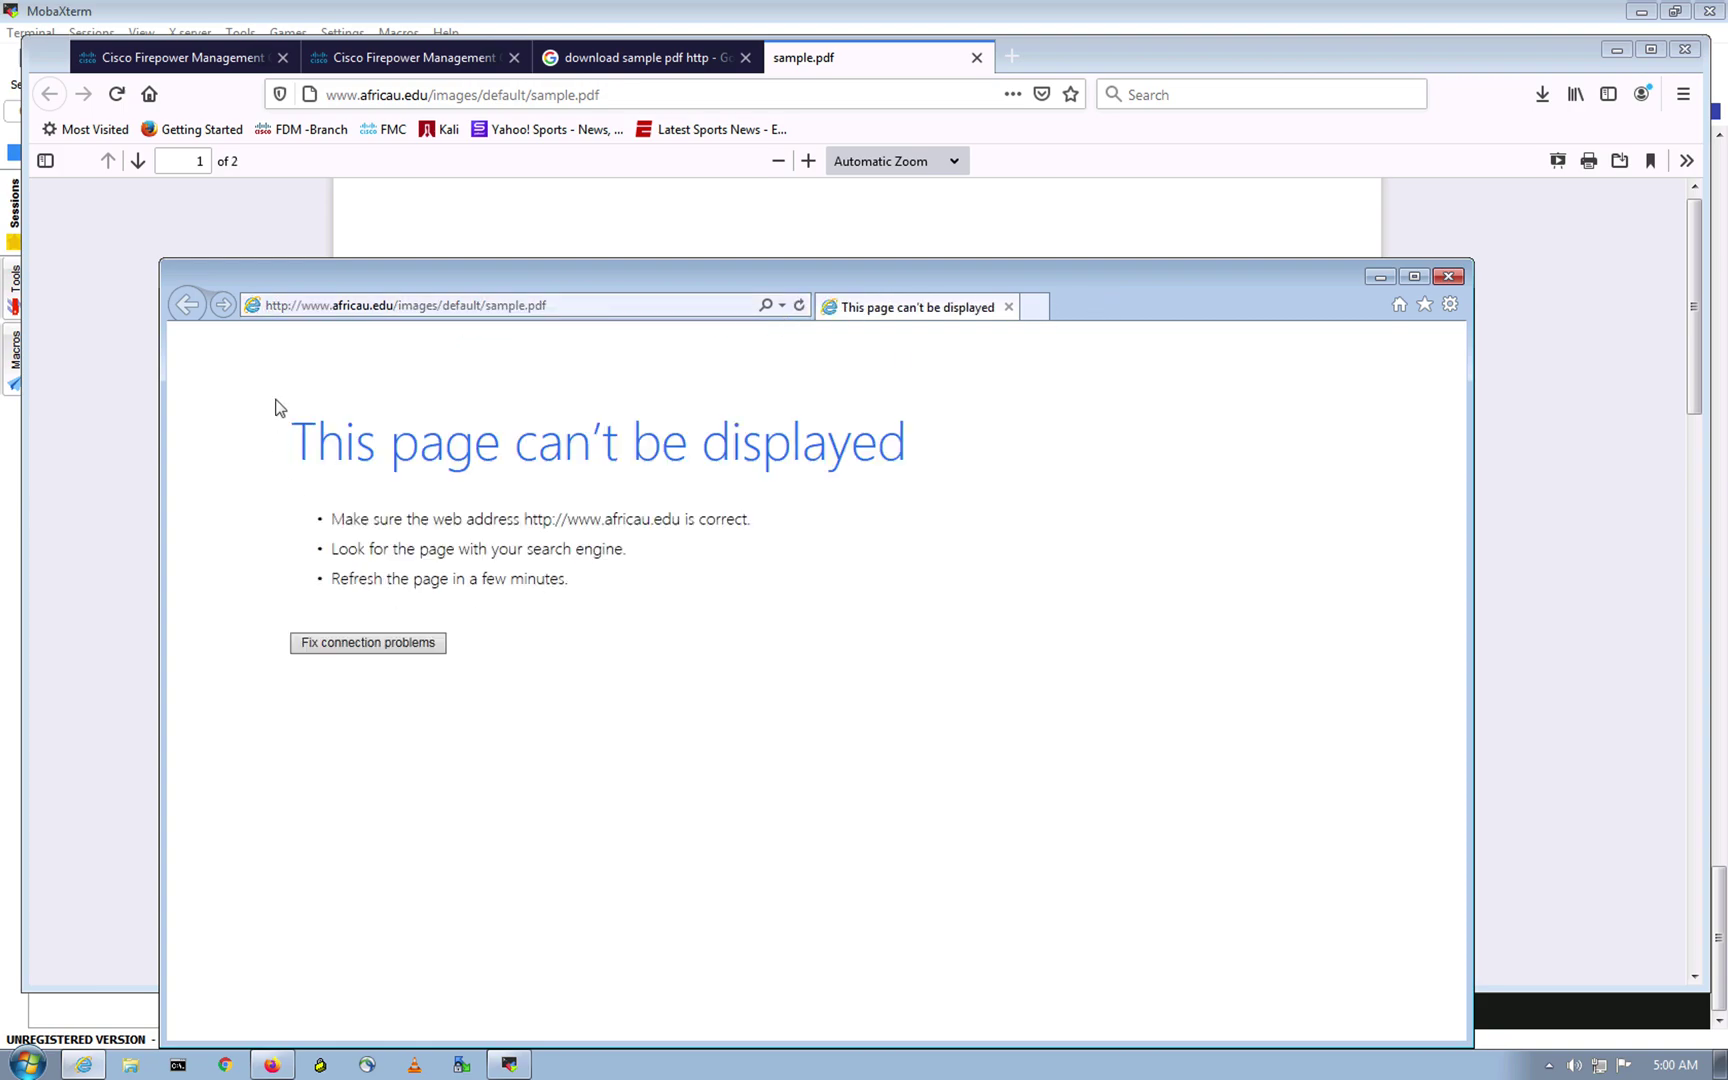
click(1452, 279)
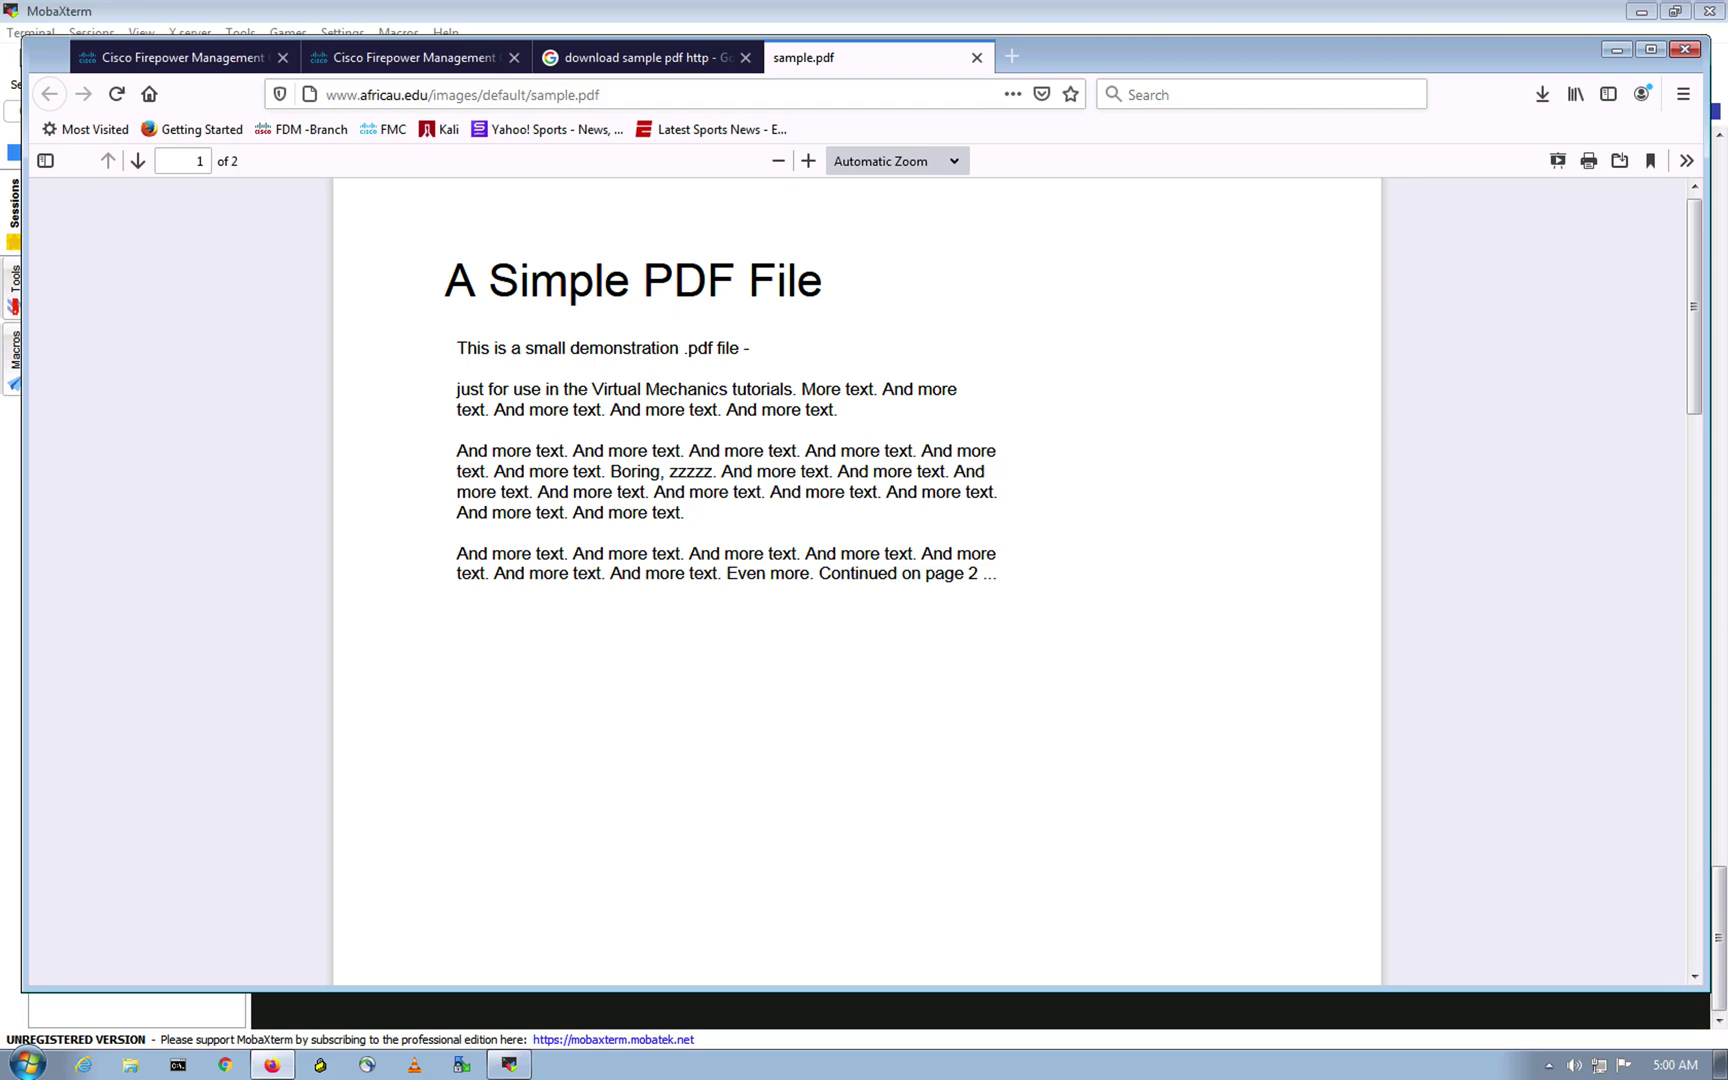
Step: Check the FMC deployment list, then view the network topology desktop
click(180, 58)
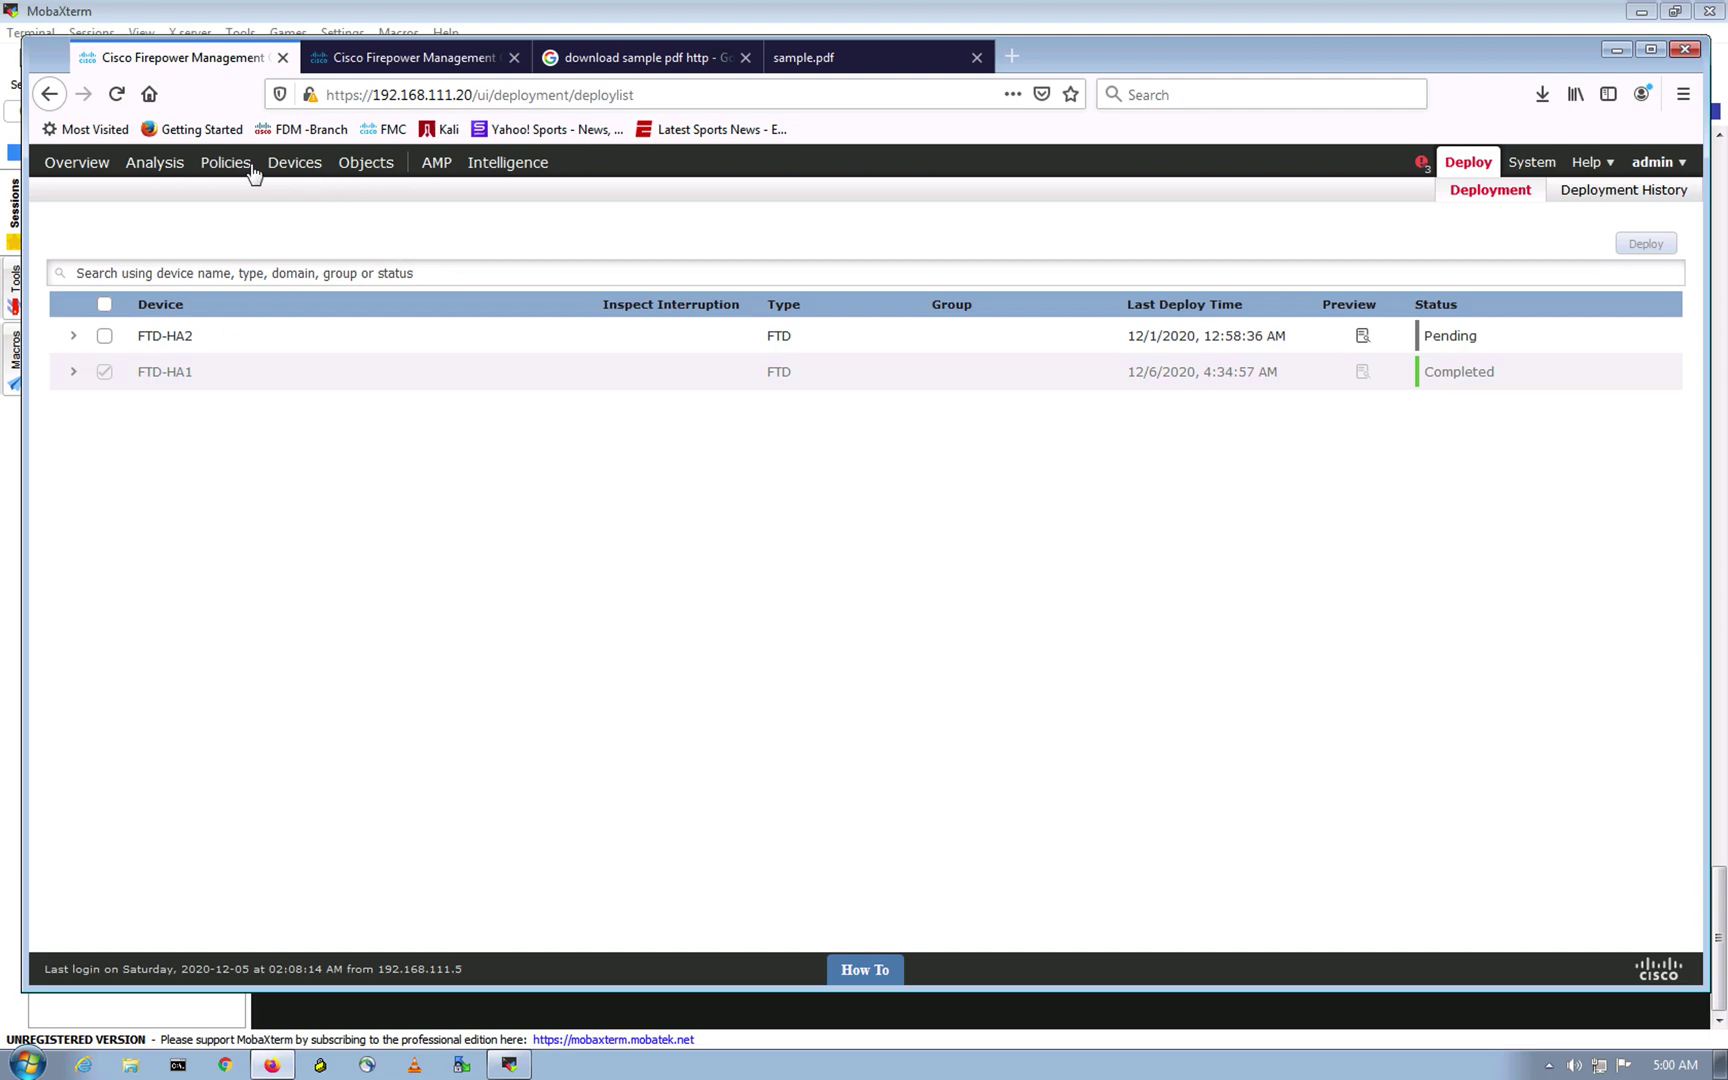
mouse_move(251, 171)
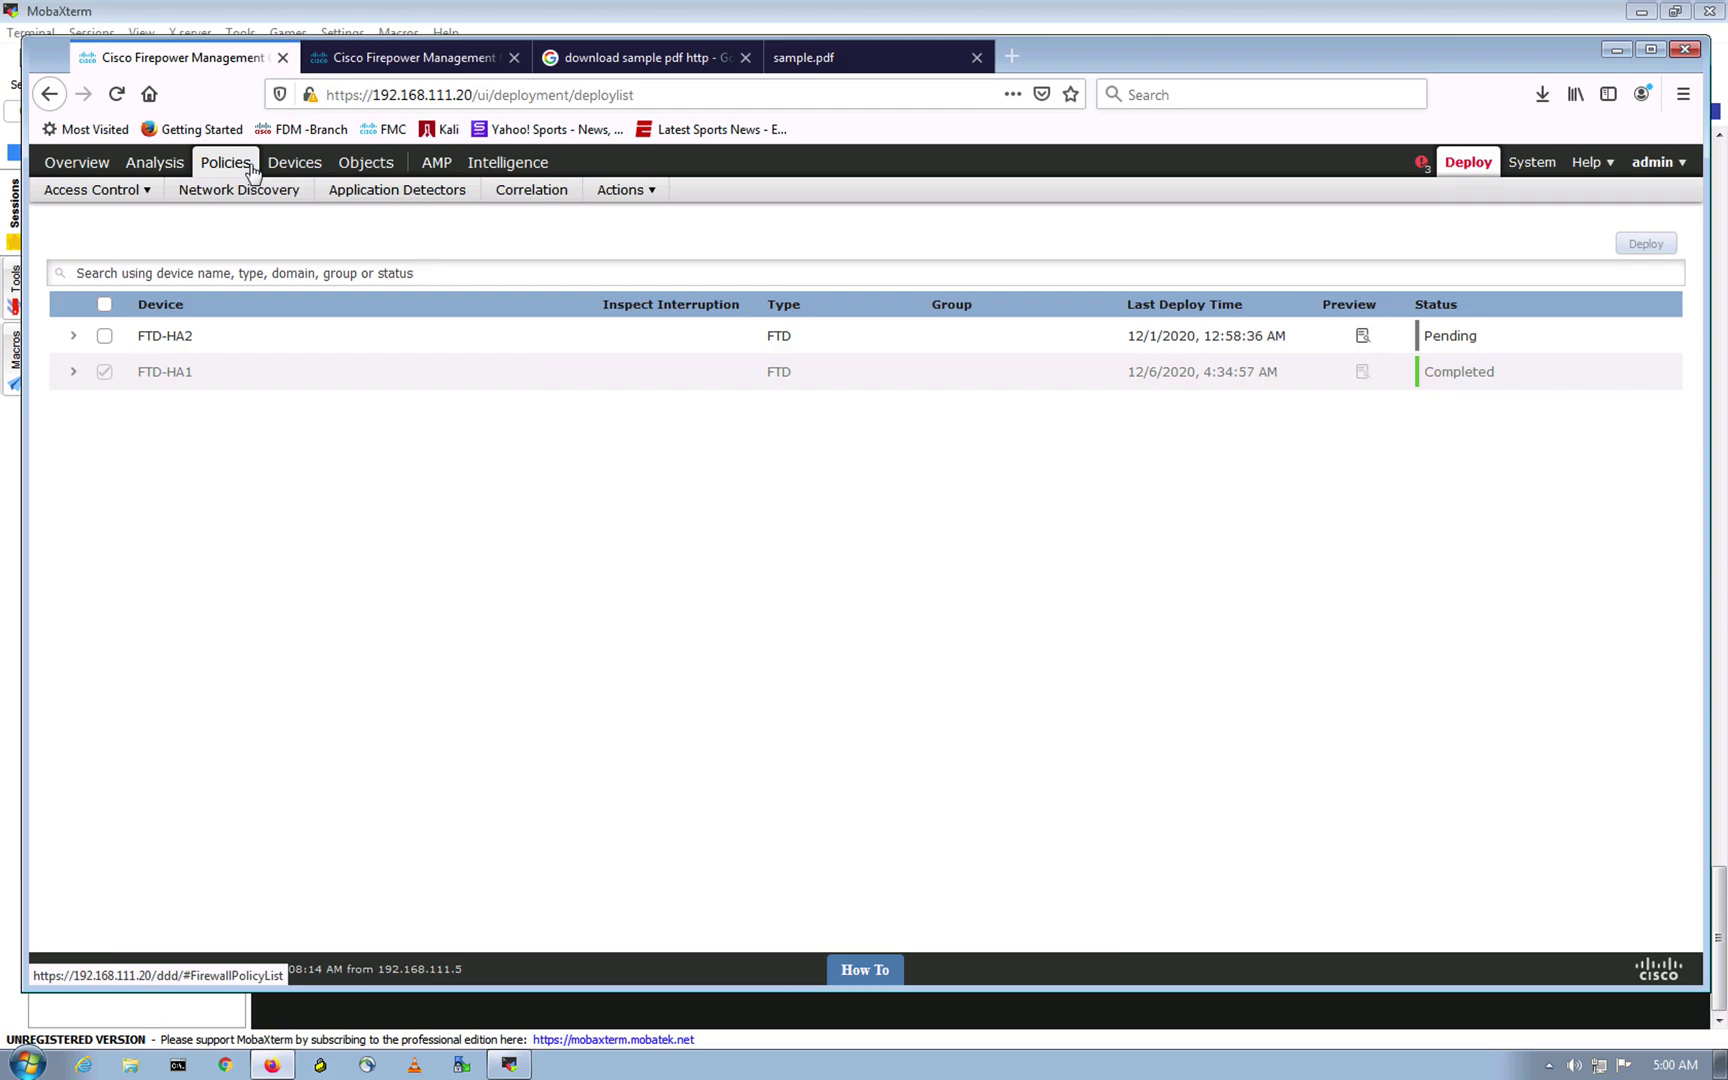
key(ctrl+Up)
click(884, 62)
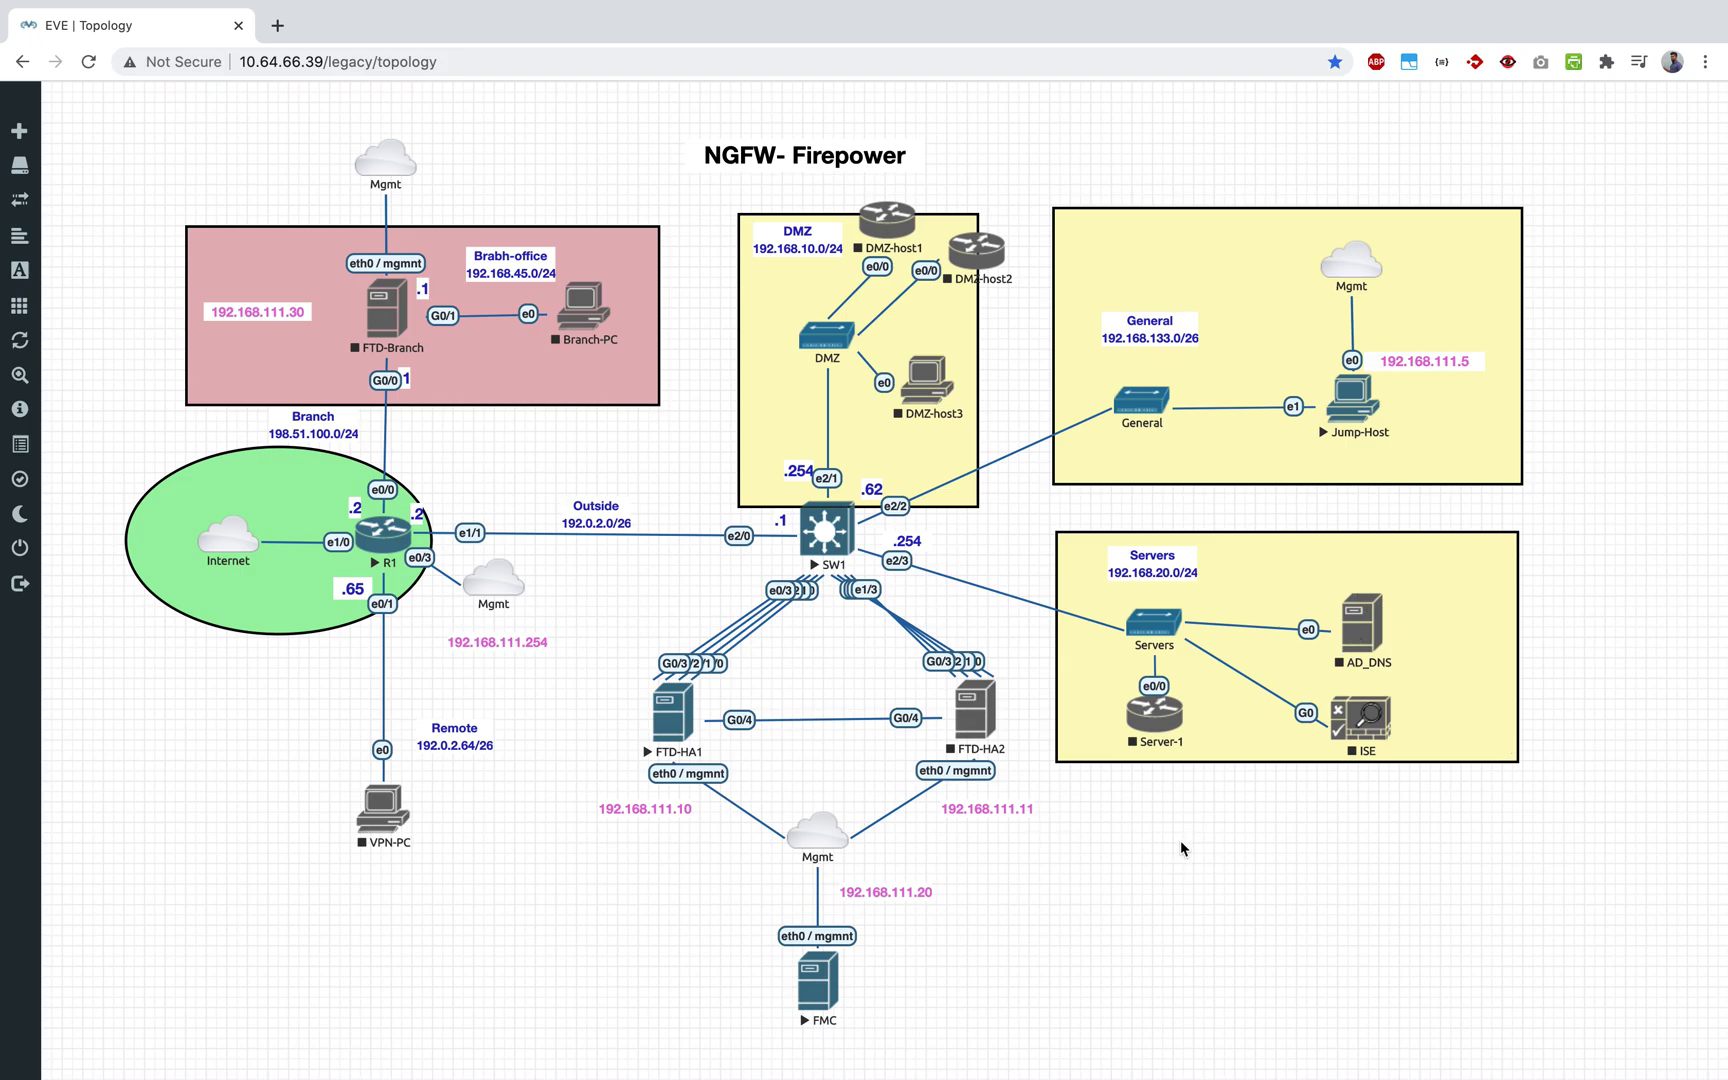
Step: Return to the Firepower desktop and the Google results for 'download sample pdf http'
key(ctrl+Up)
click(1068, 72)
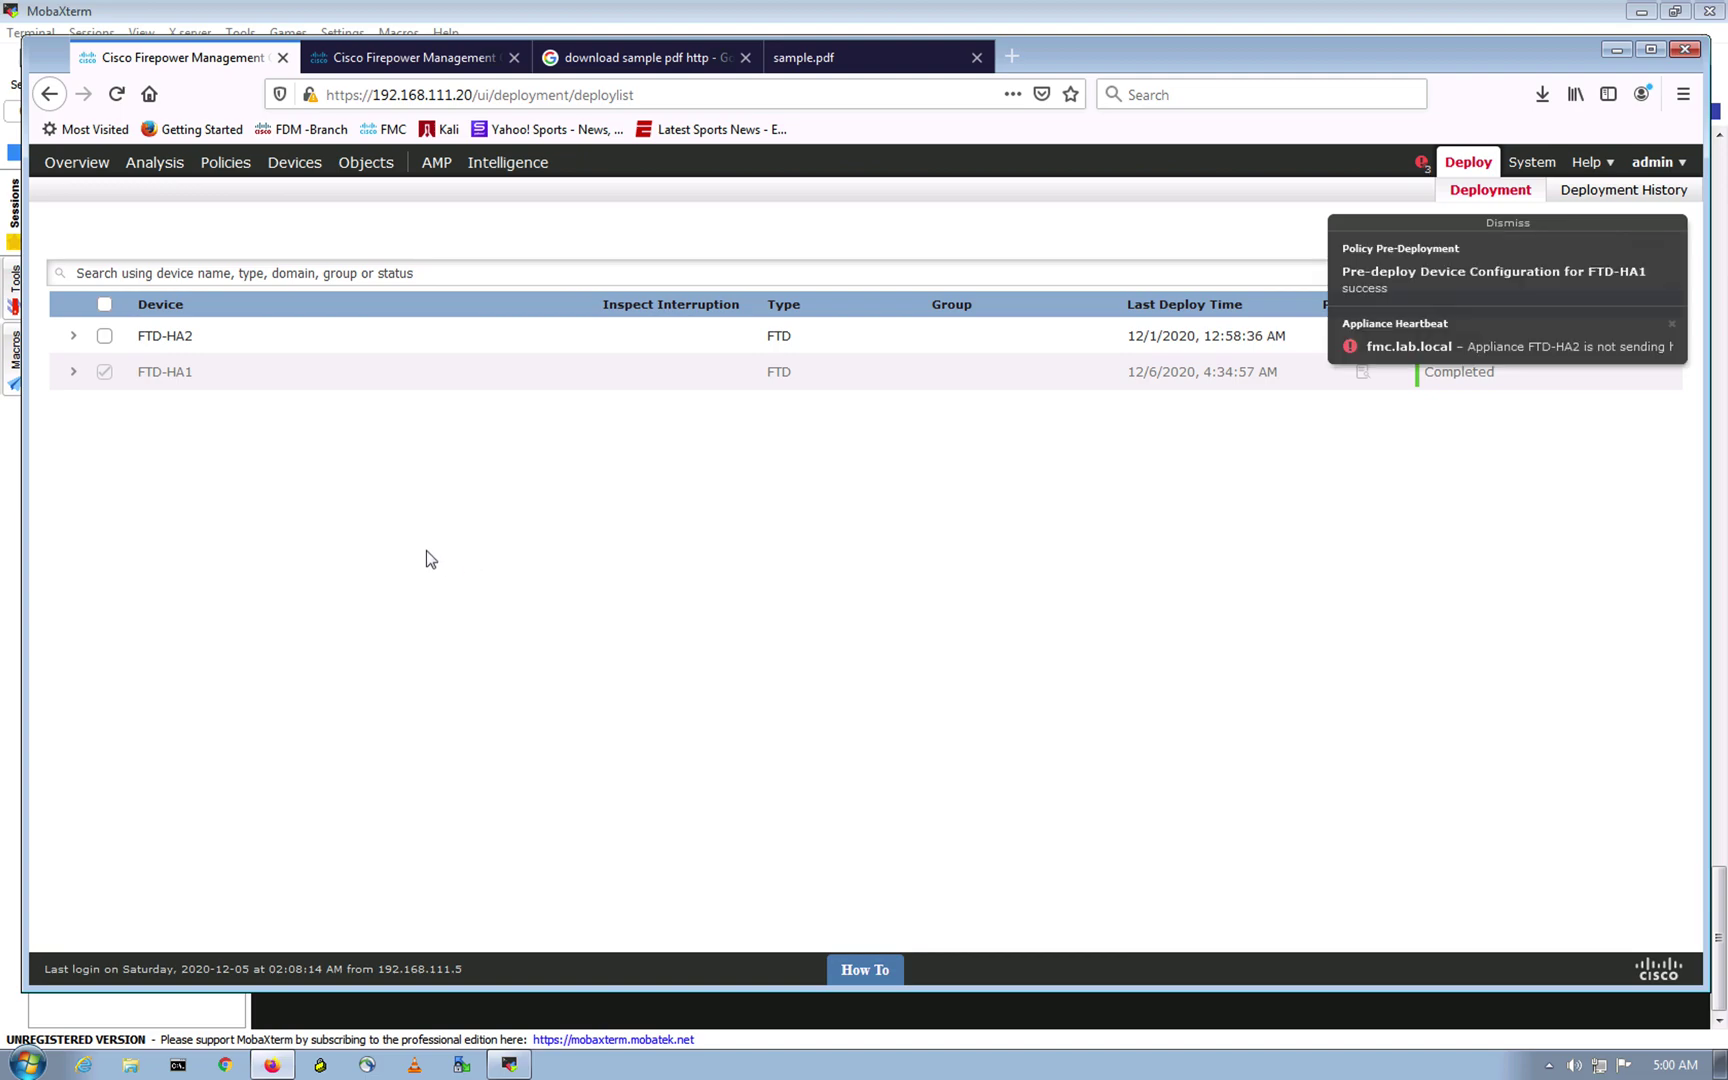
click(705, 59)
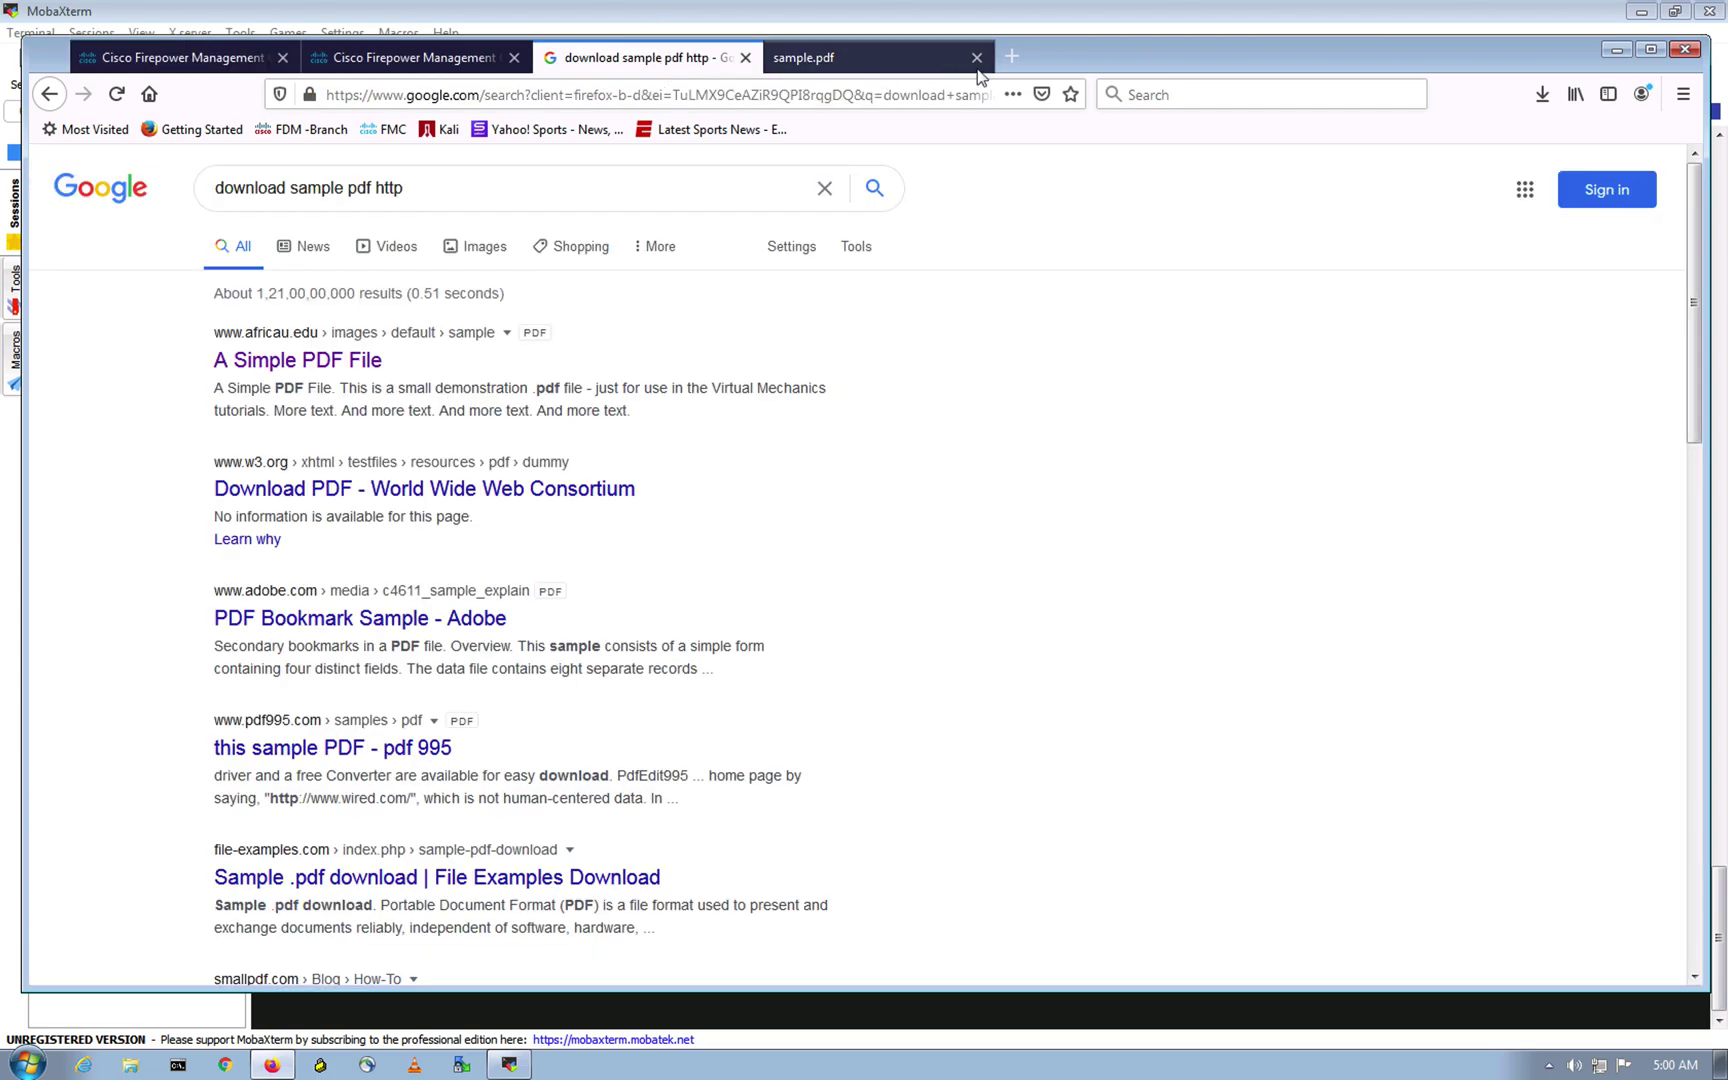
Step: Close sample.pdf, open the W3C PDF result in a new tab, then return to results
click(977, 57)
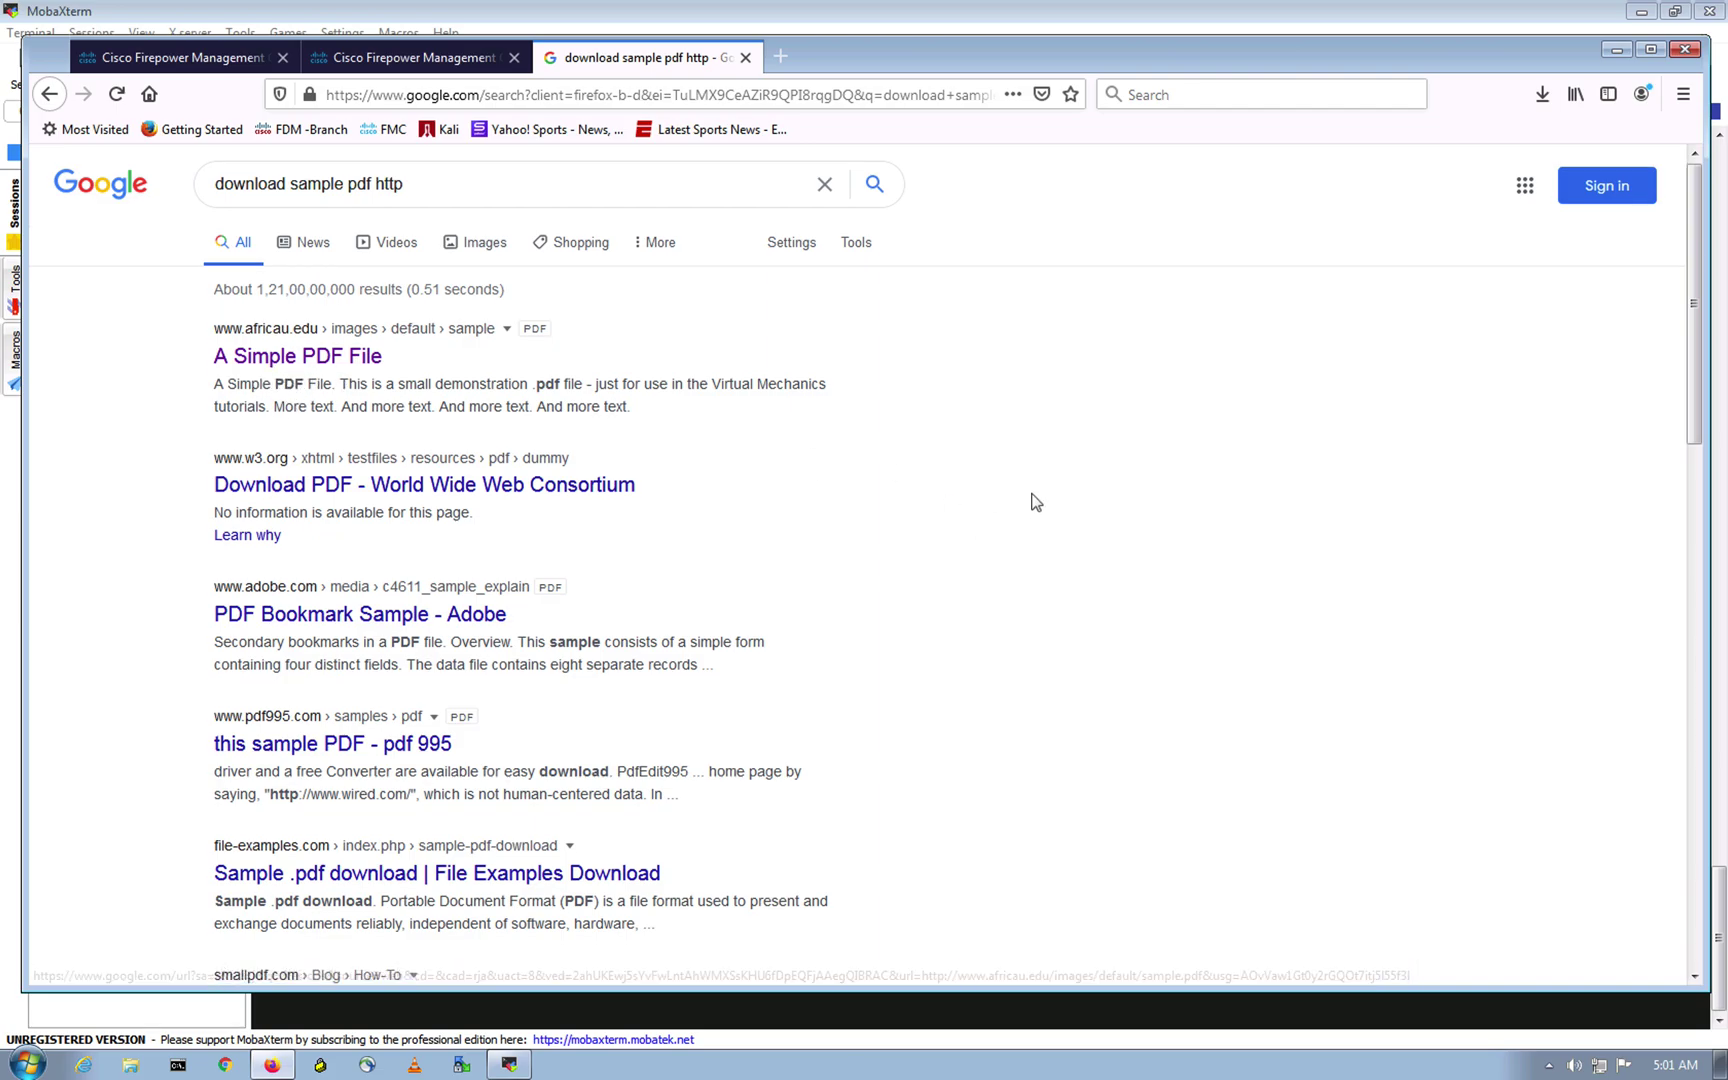
scroll(1030, 501, down, 5)
scroll(1030, 501, up, 5)
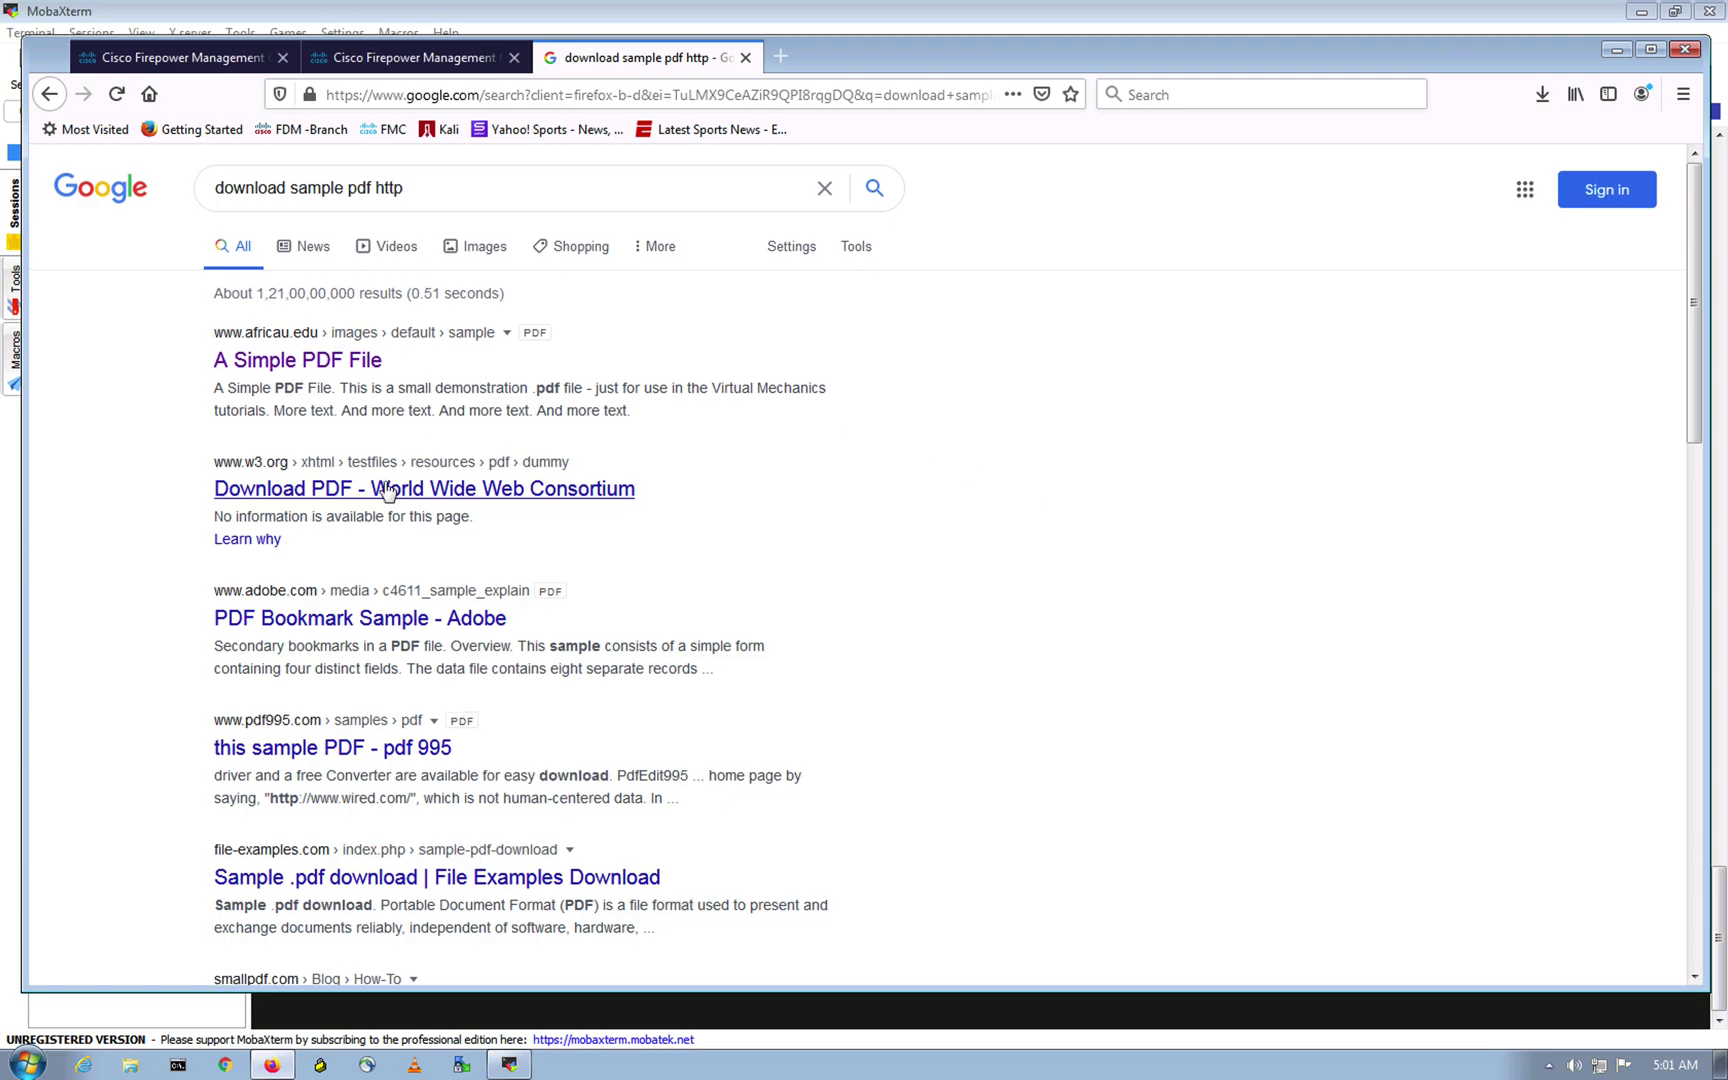
right_click(389, 487)
click(452, 500)
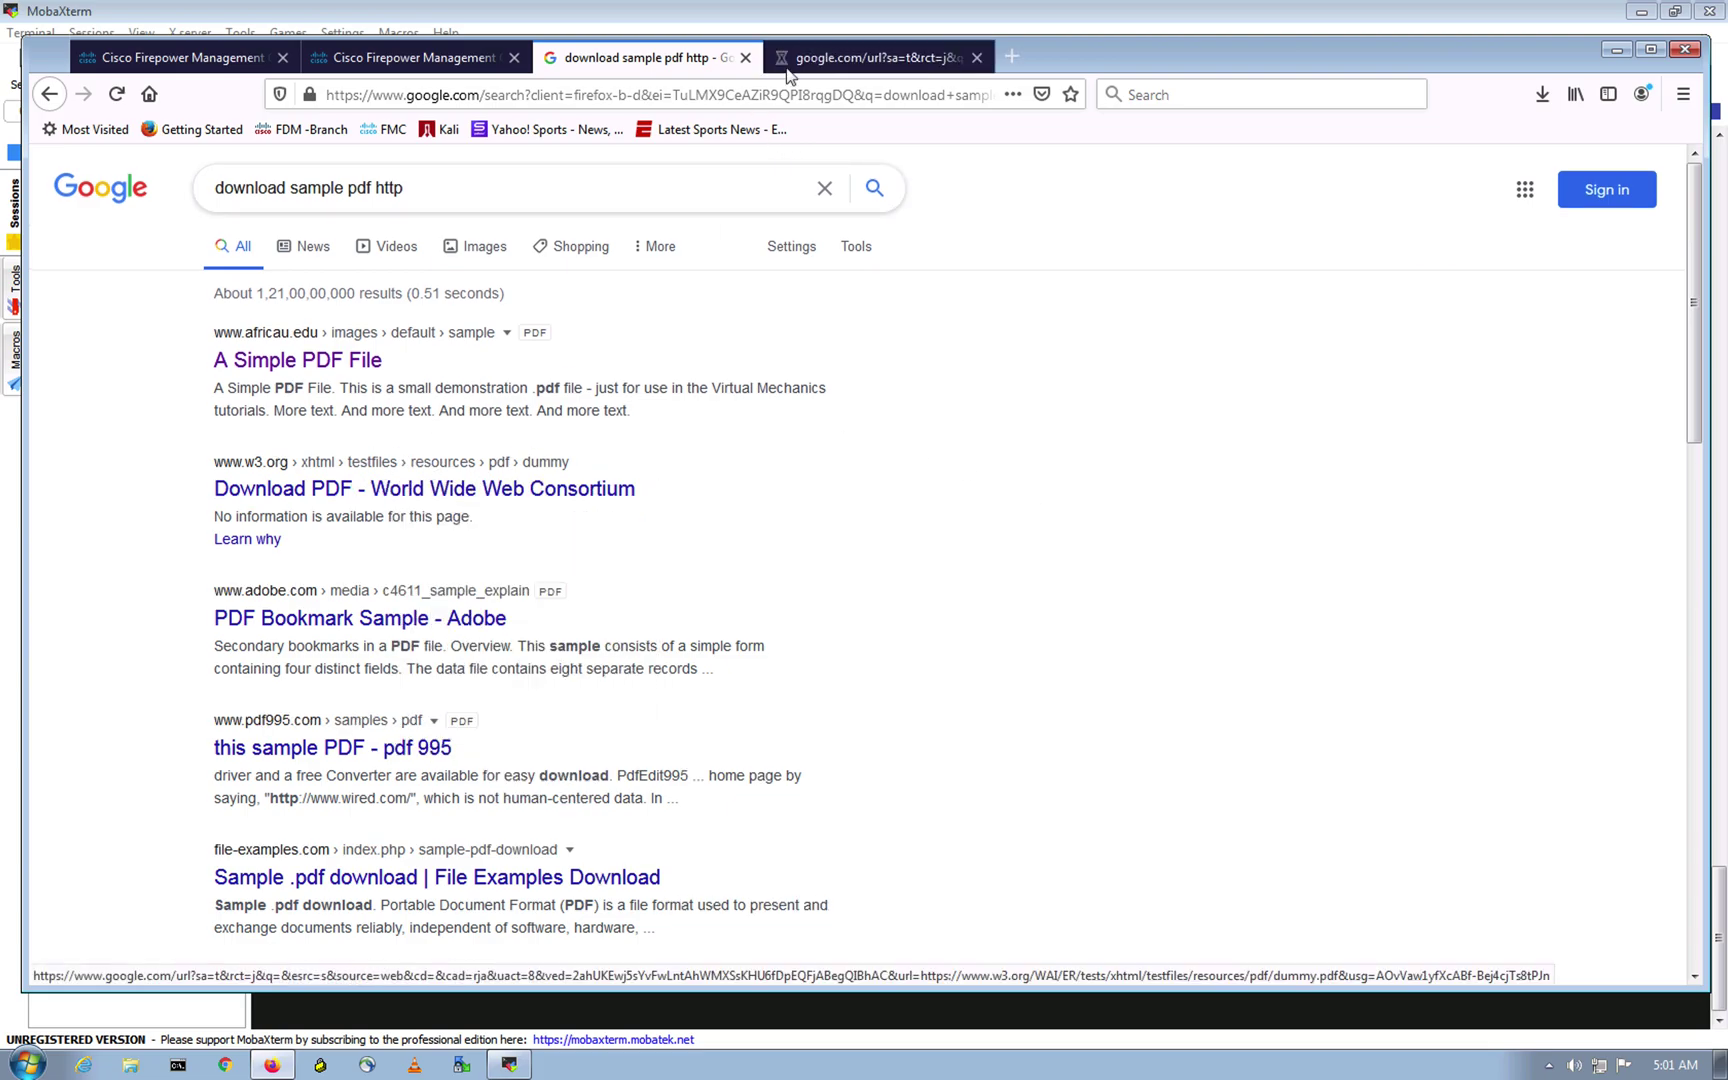
click(860, 58)
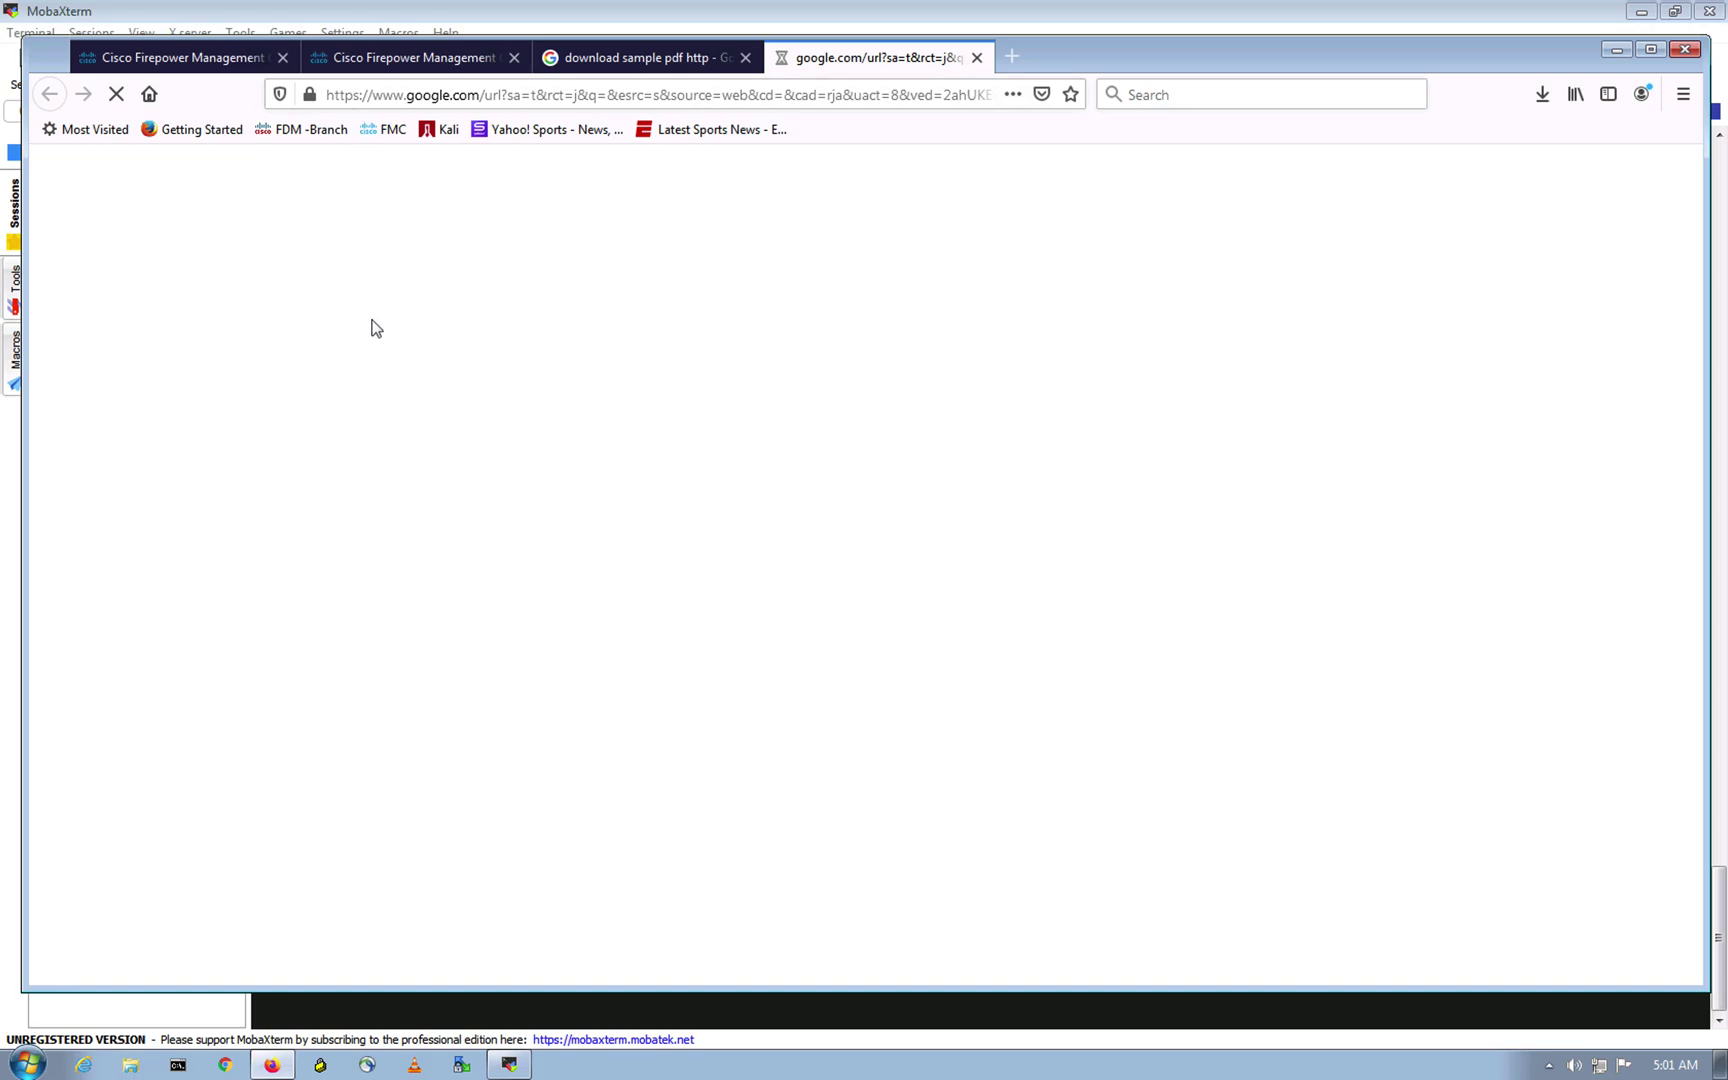
click(640, 57)
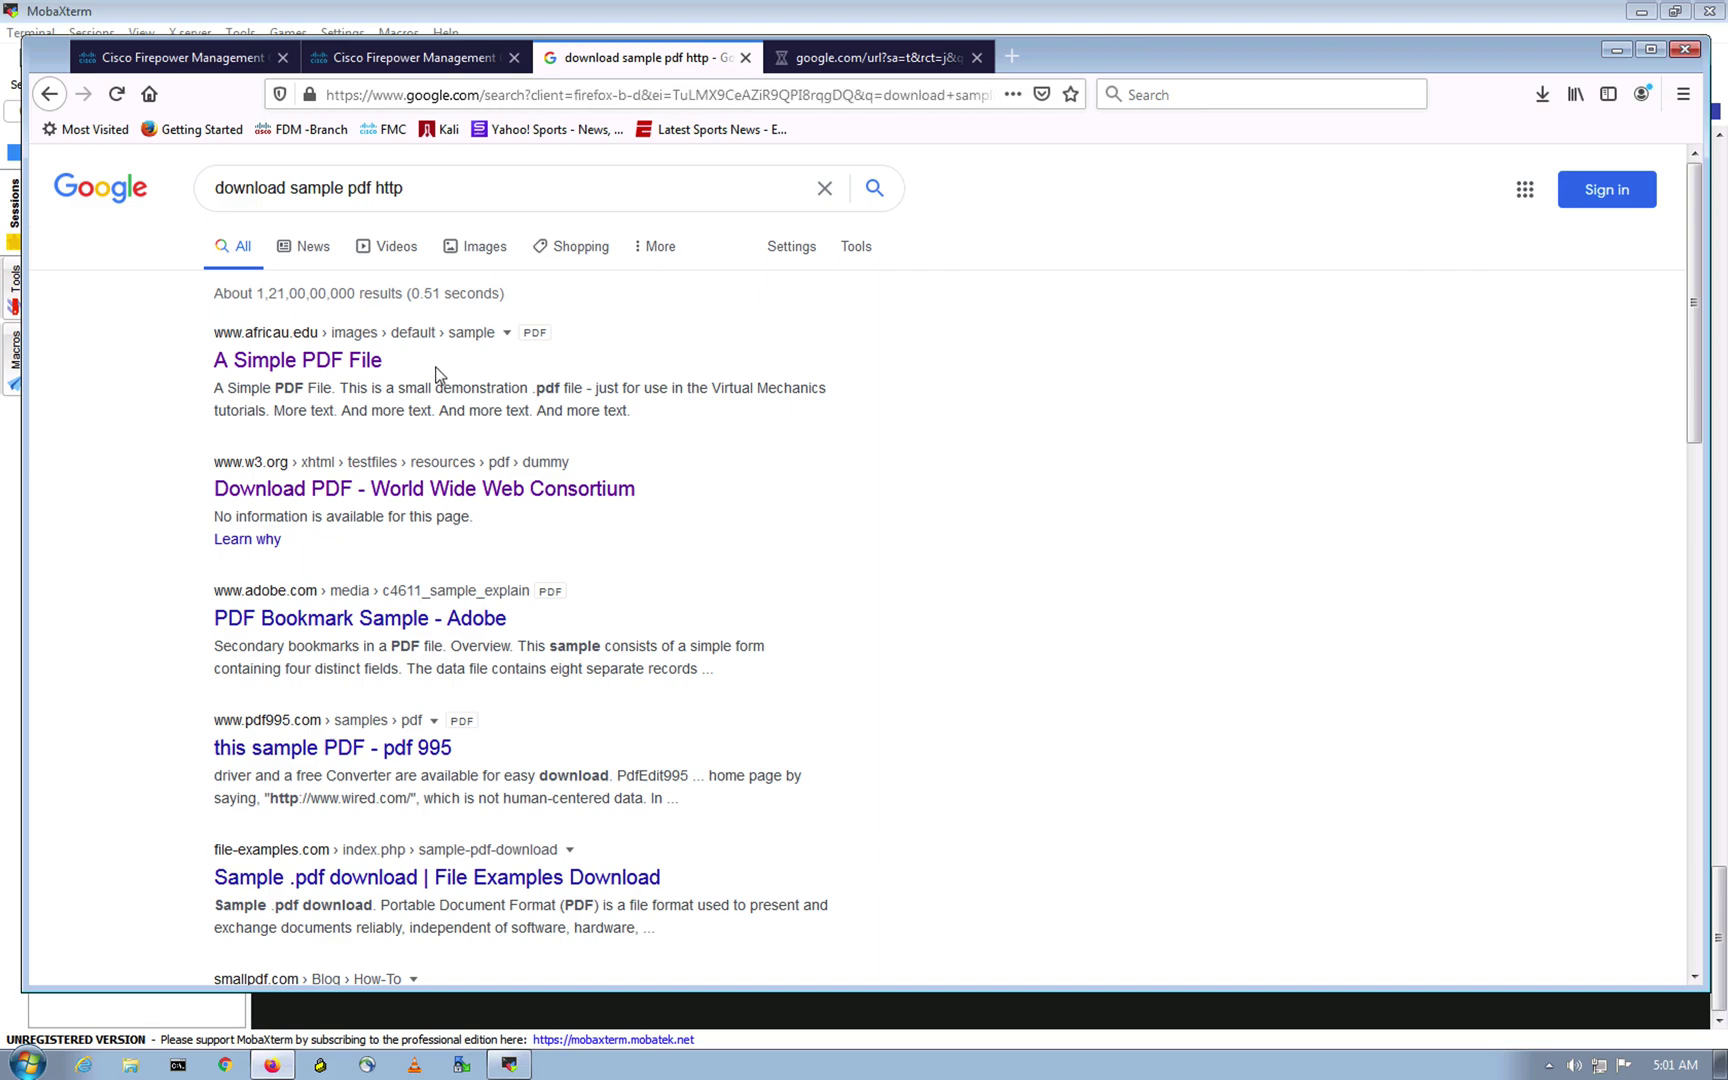
Step: Open the Adobe PDF Bookmark Sample in a new tab, check it loads, then close the PDF tabs
scroll(420, 470, down, 4)
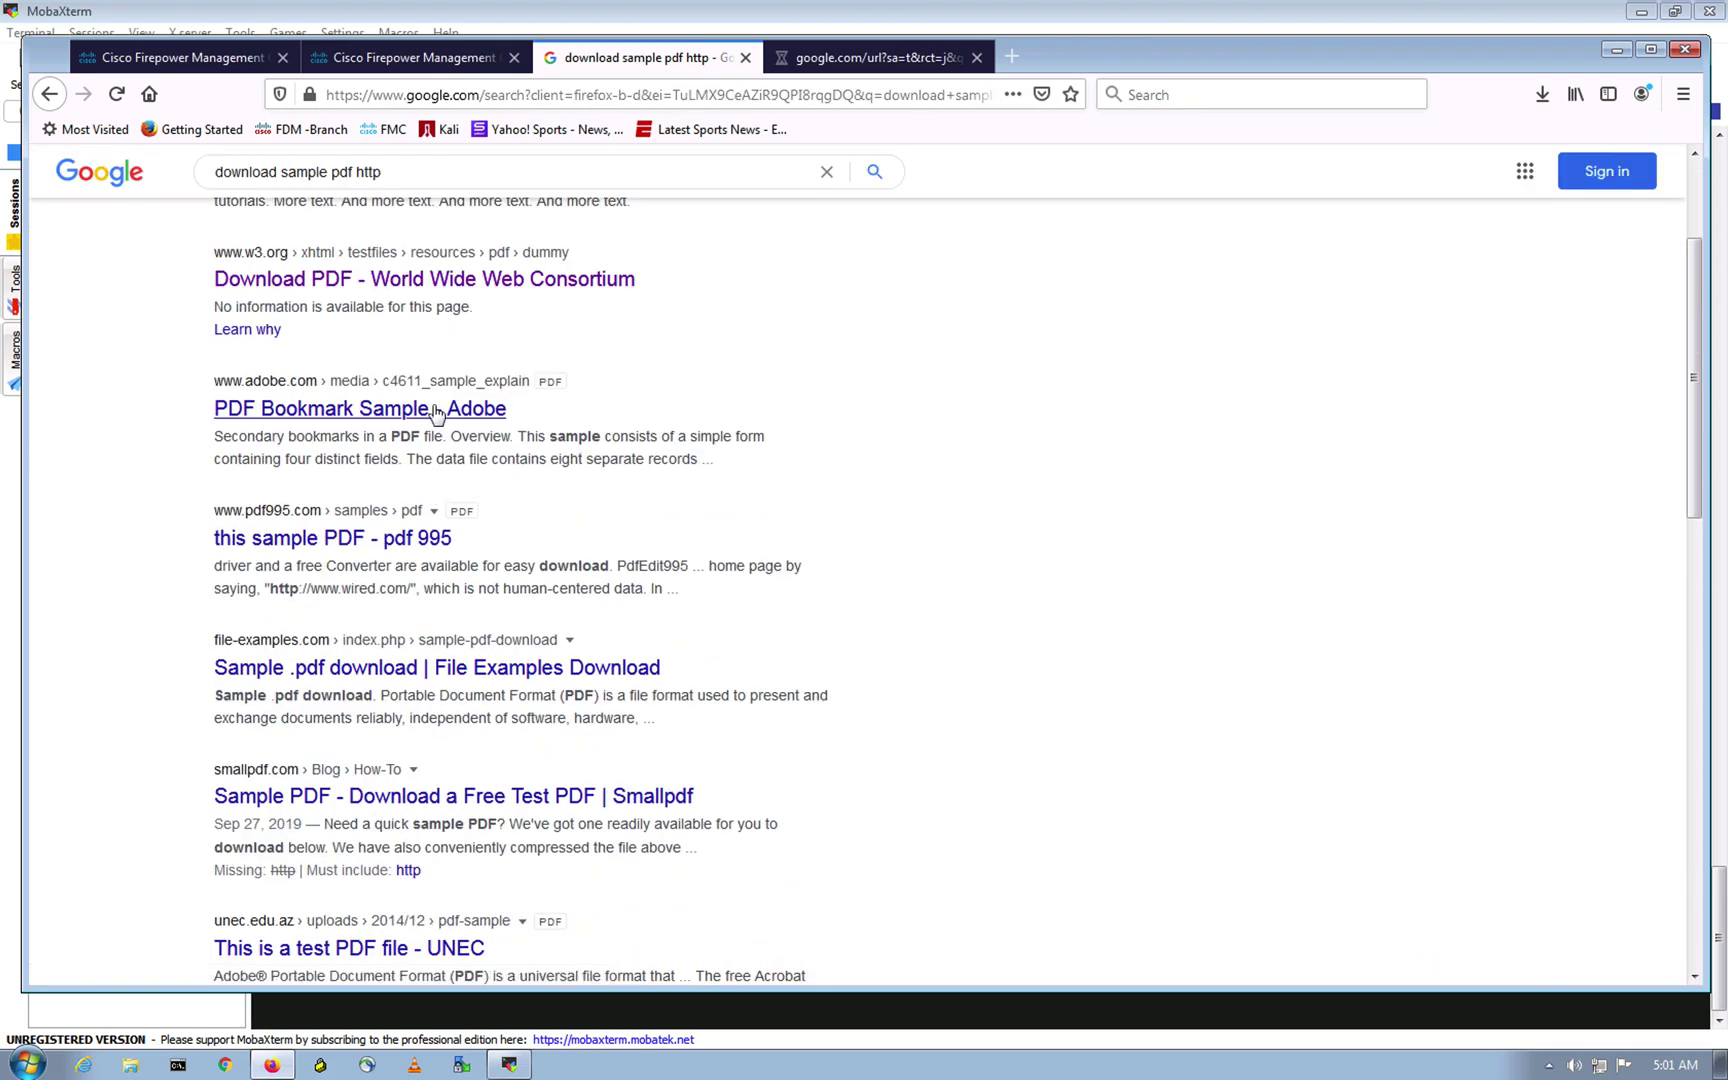
right_click(436, 409)
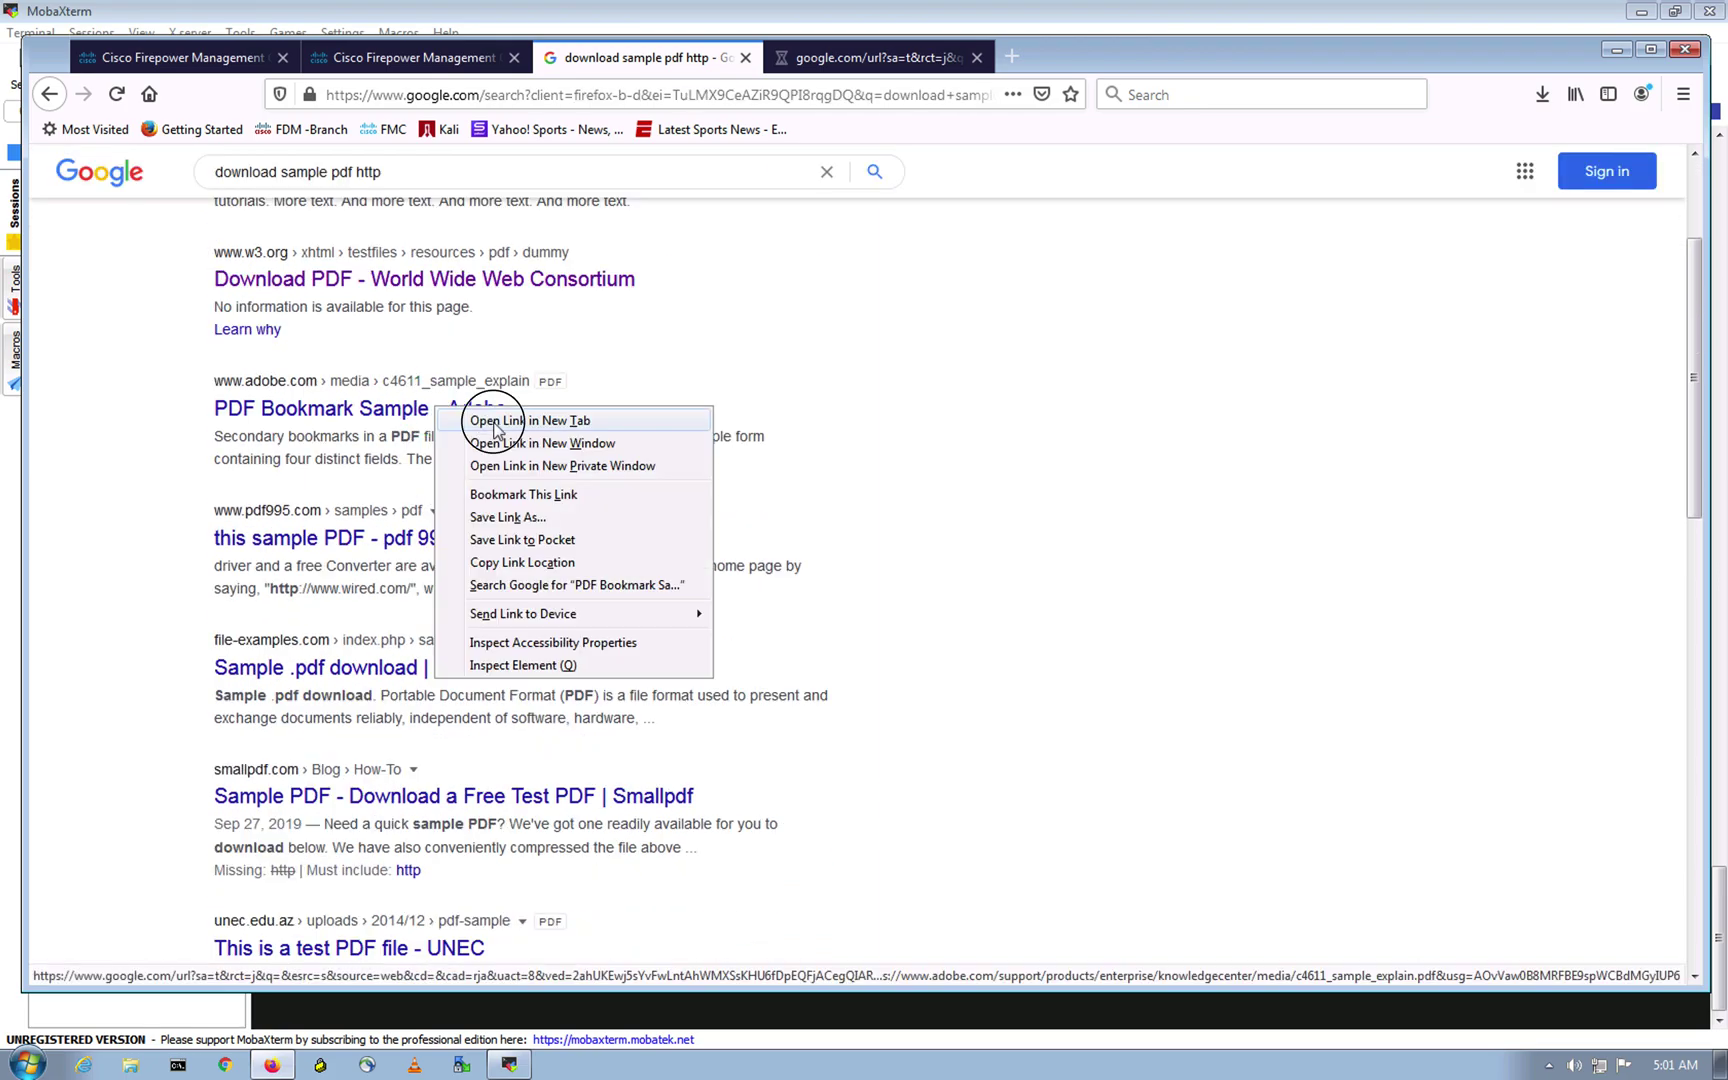
click(490, 421)
click(858, 58)
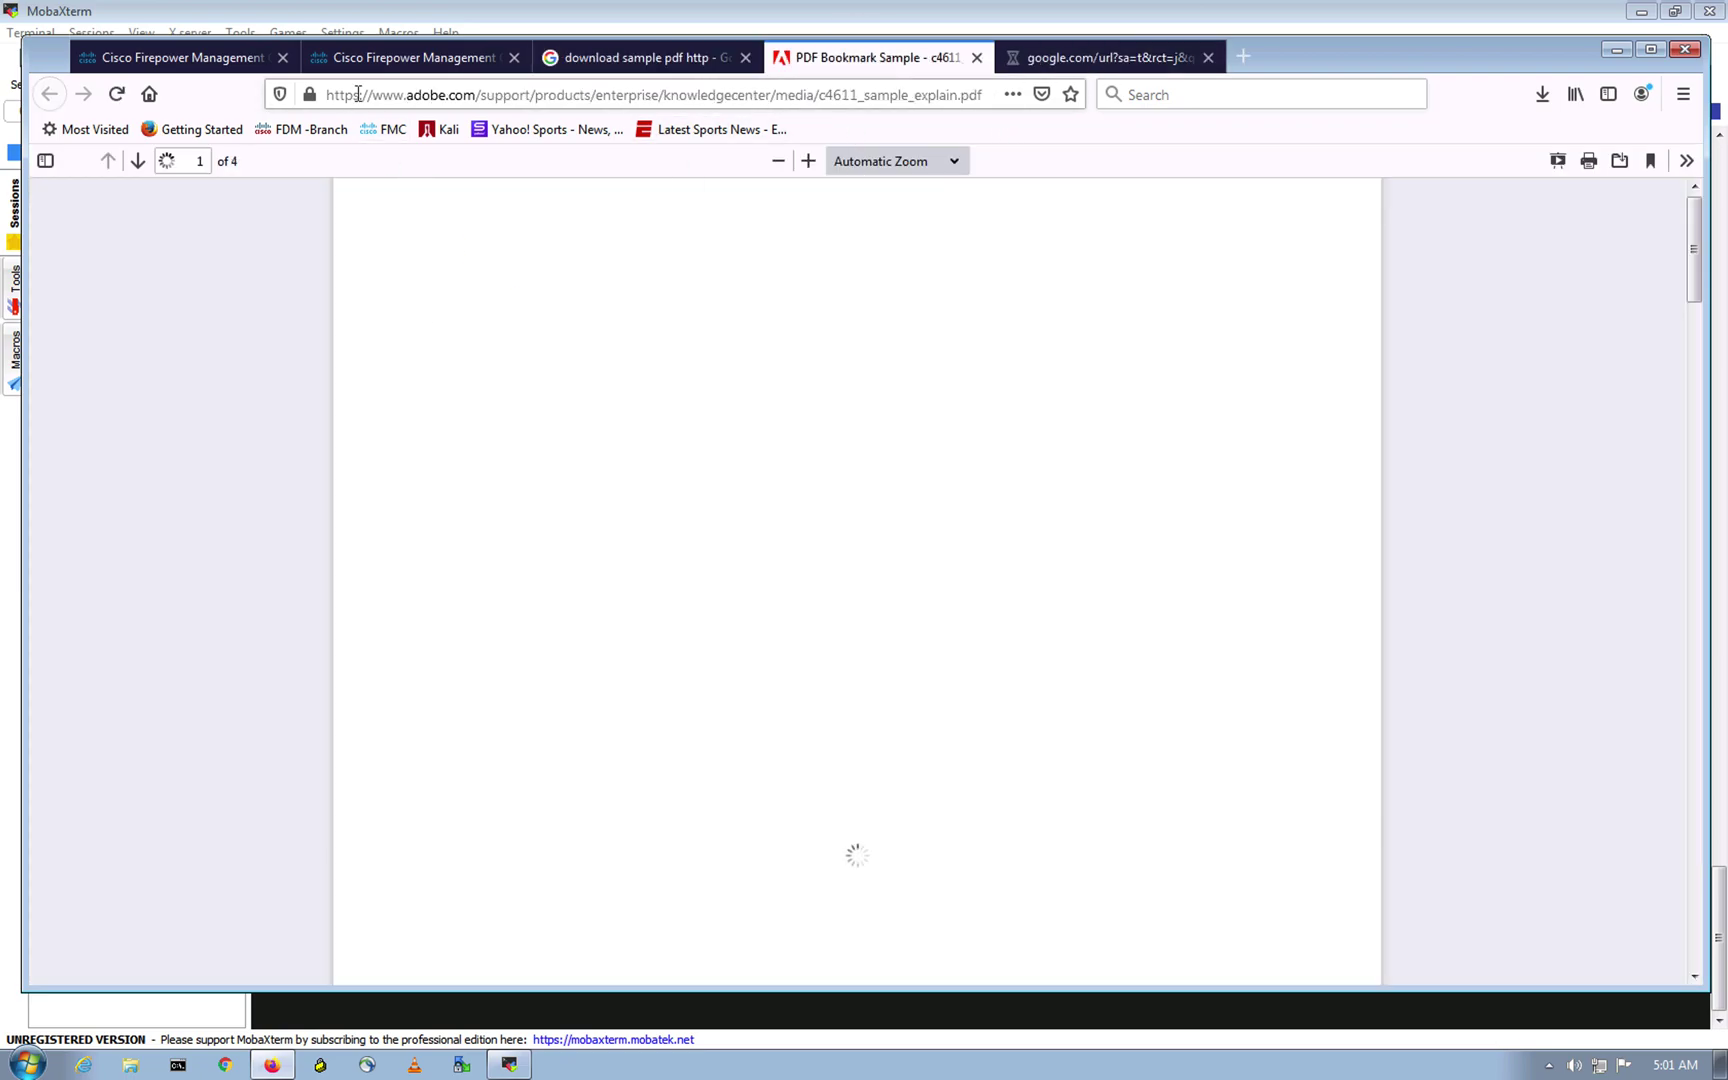
double_click(338, 95)
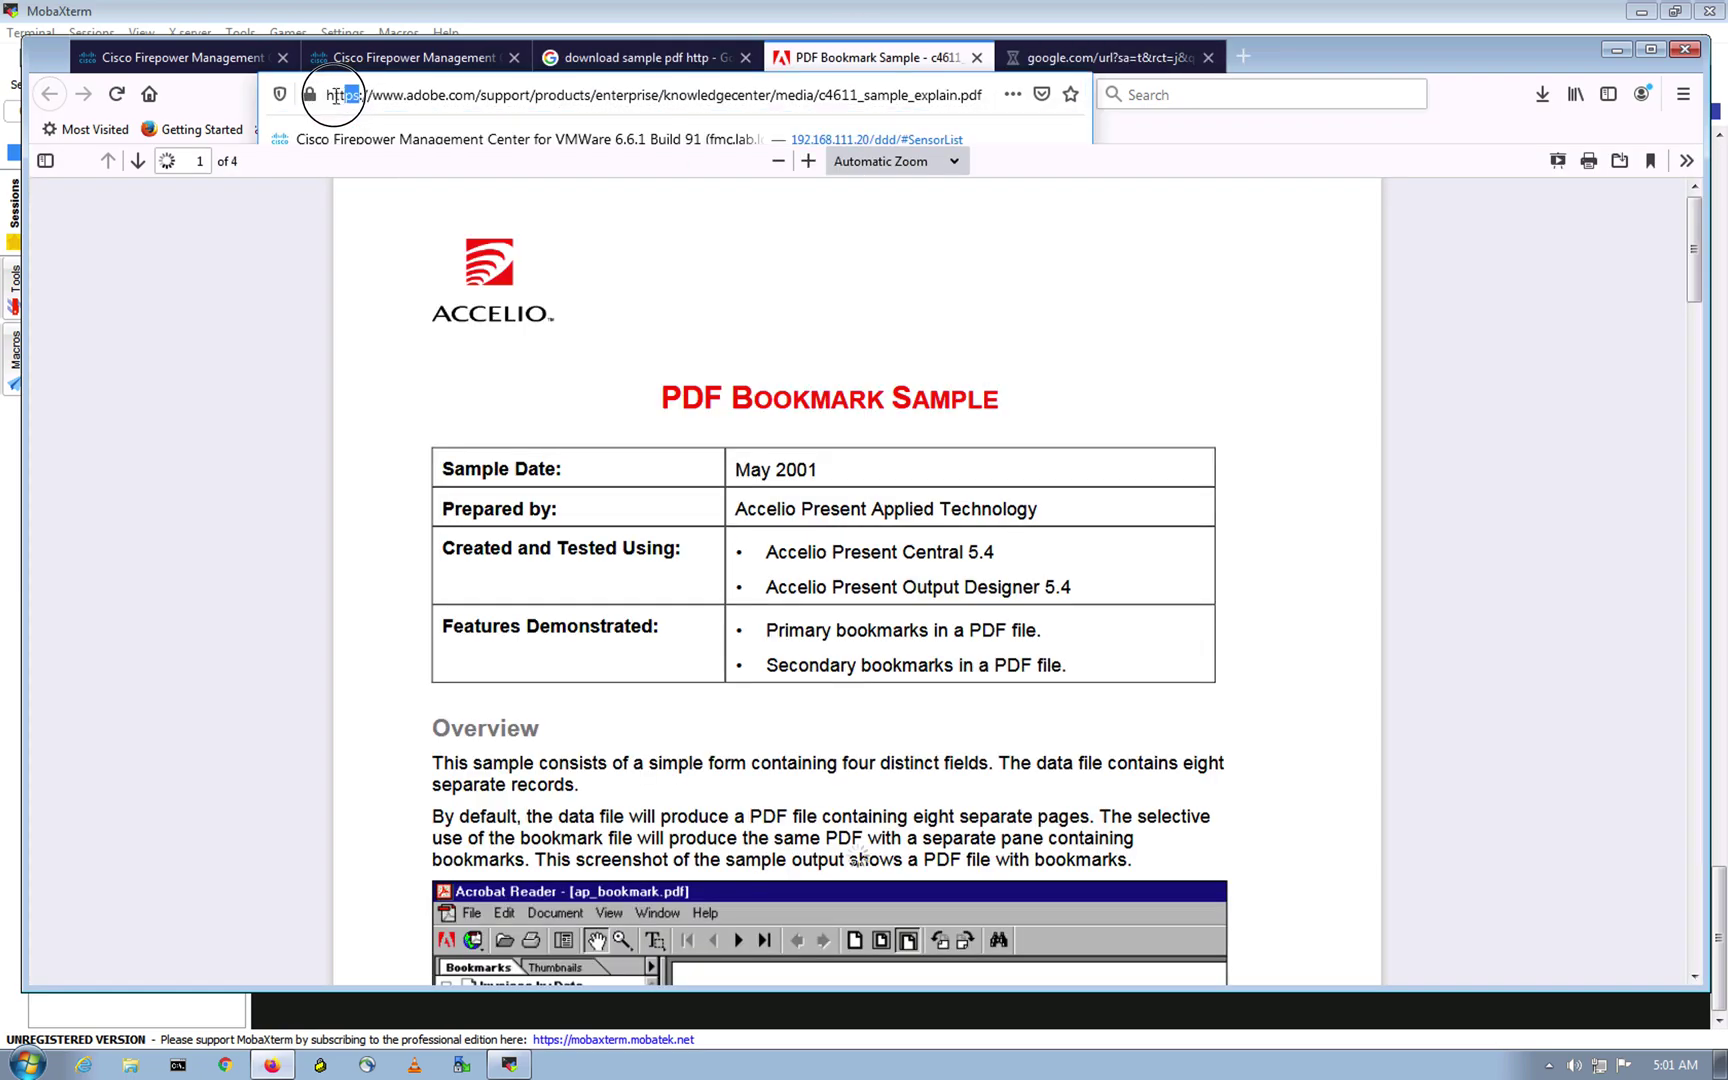
click(126, 452)
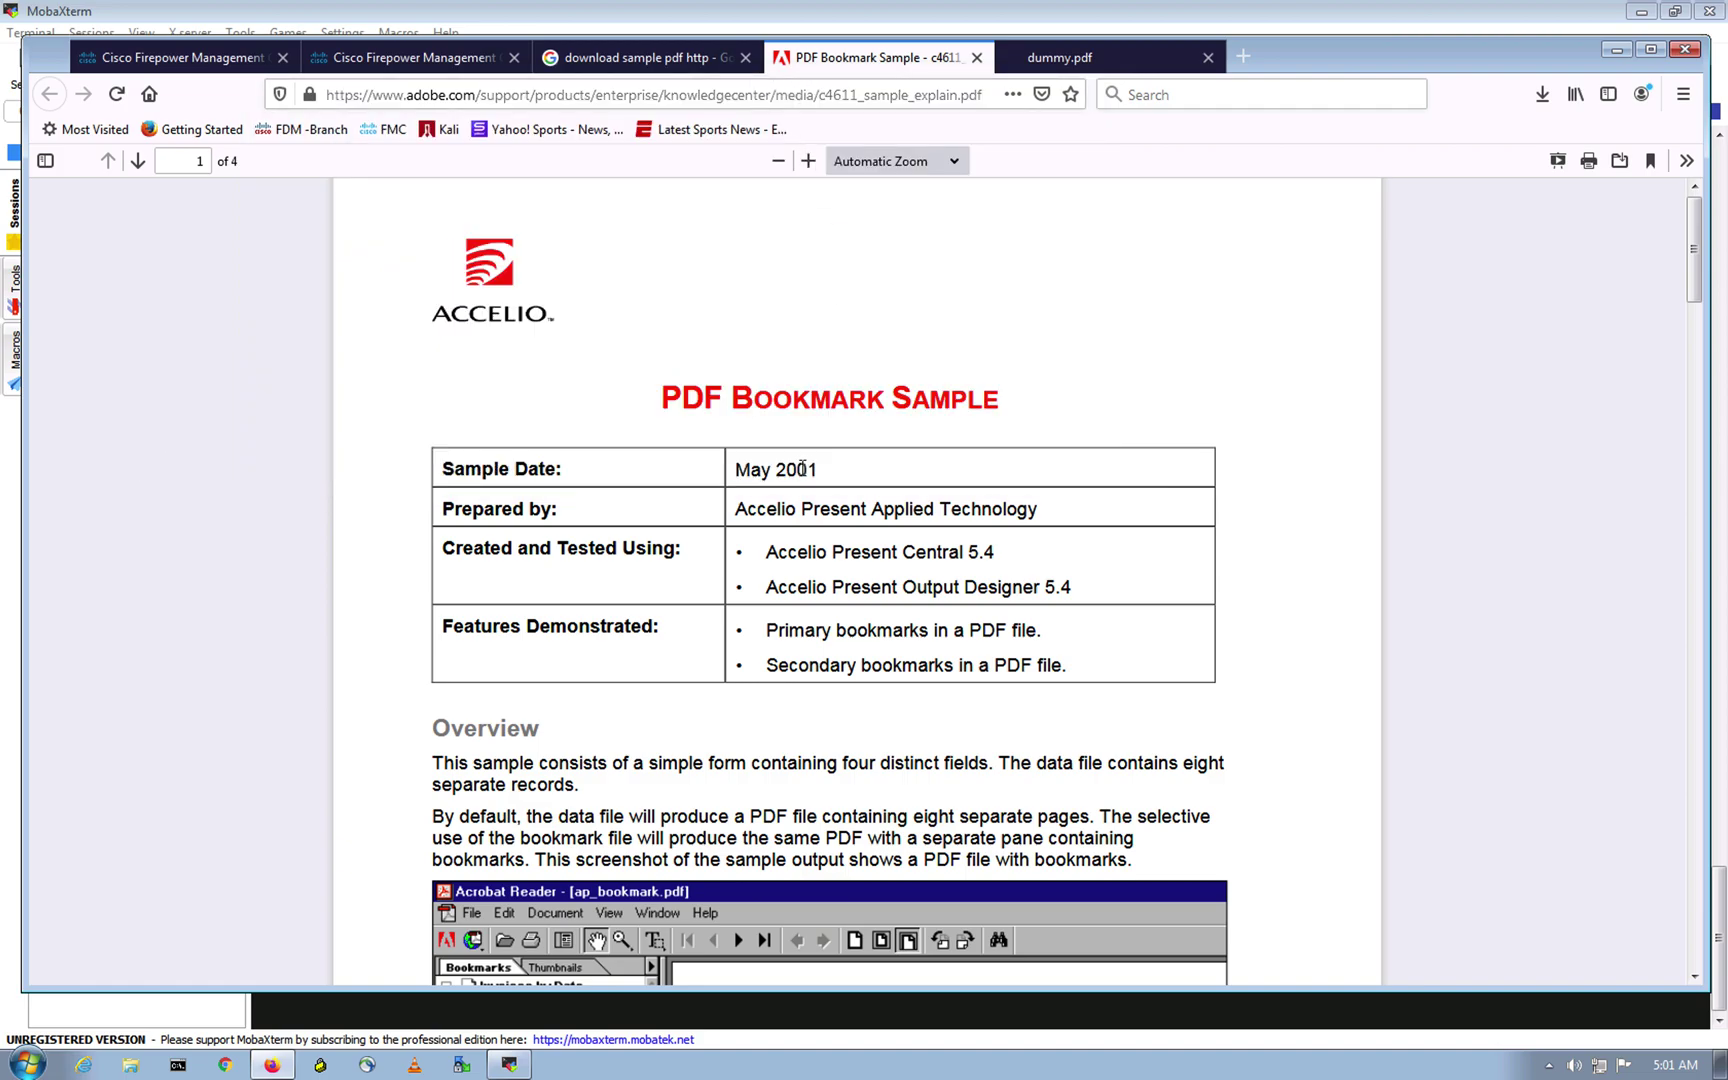
scroll(743, 408, down, 3)
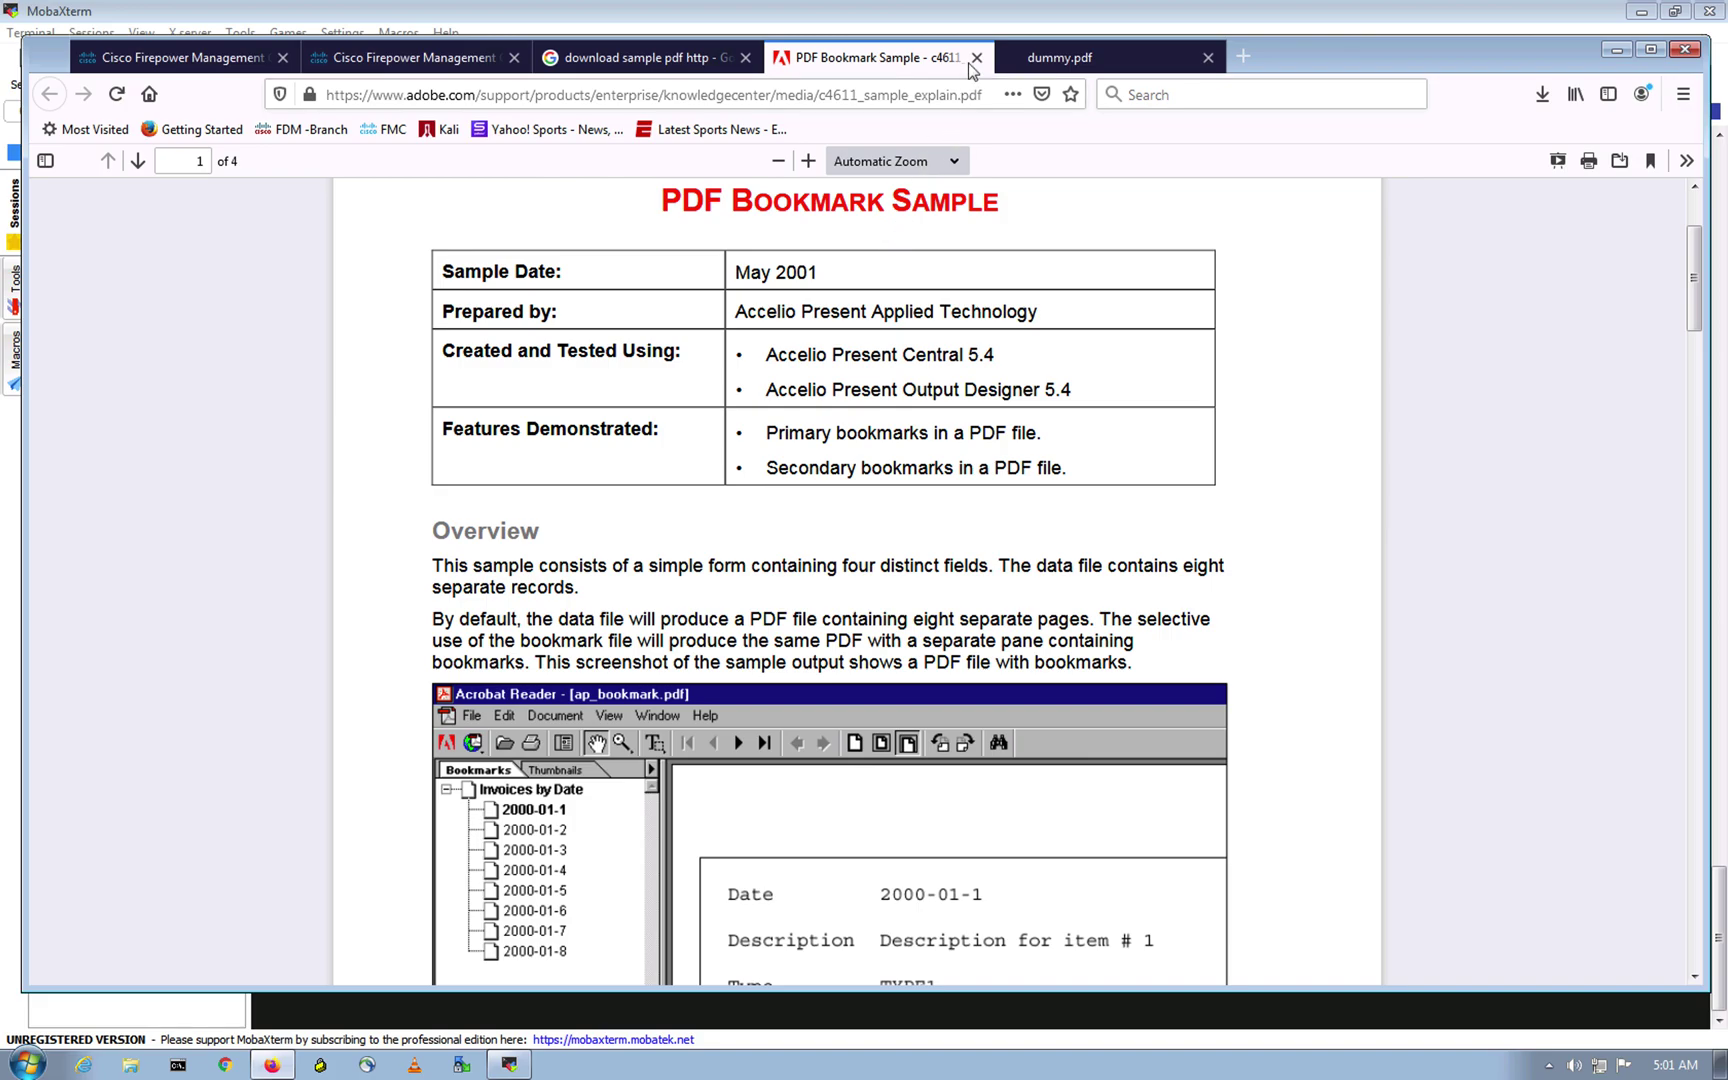
click(1207, 58)
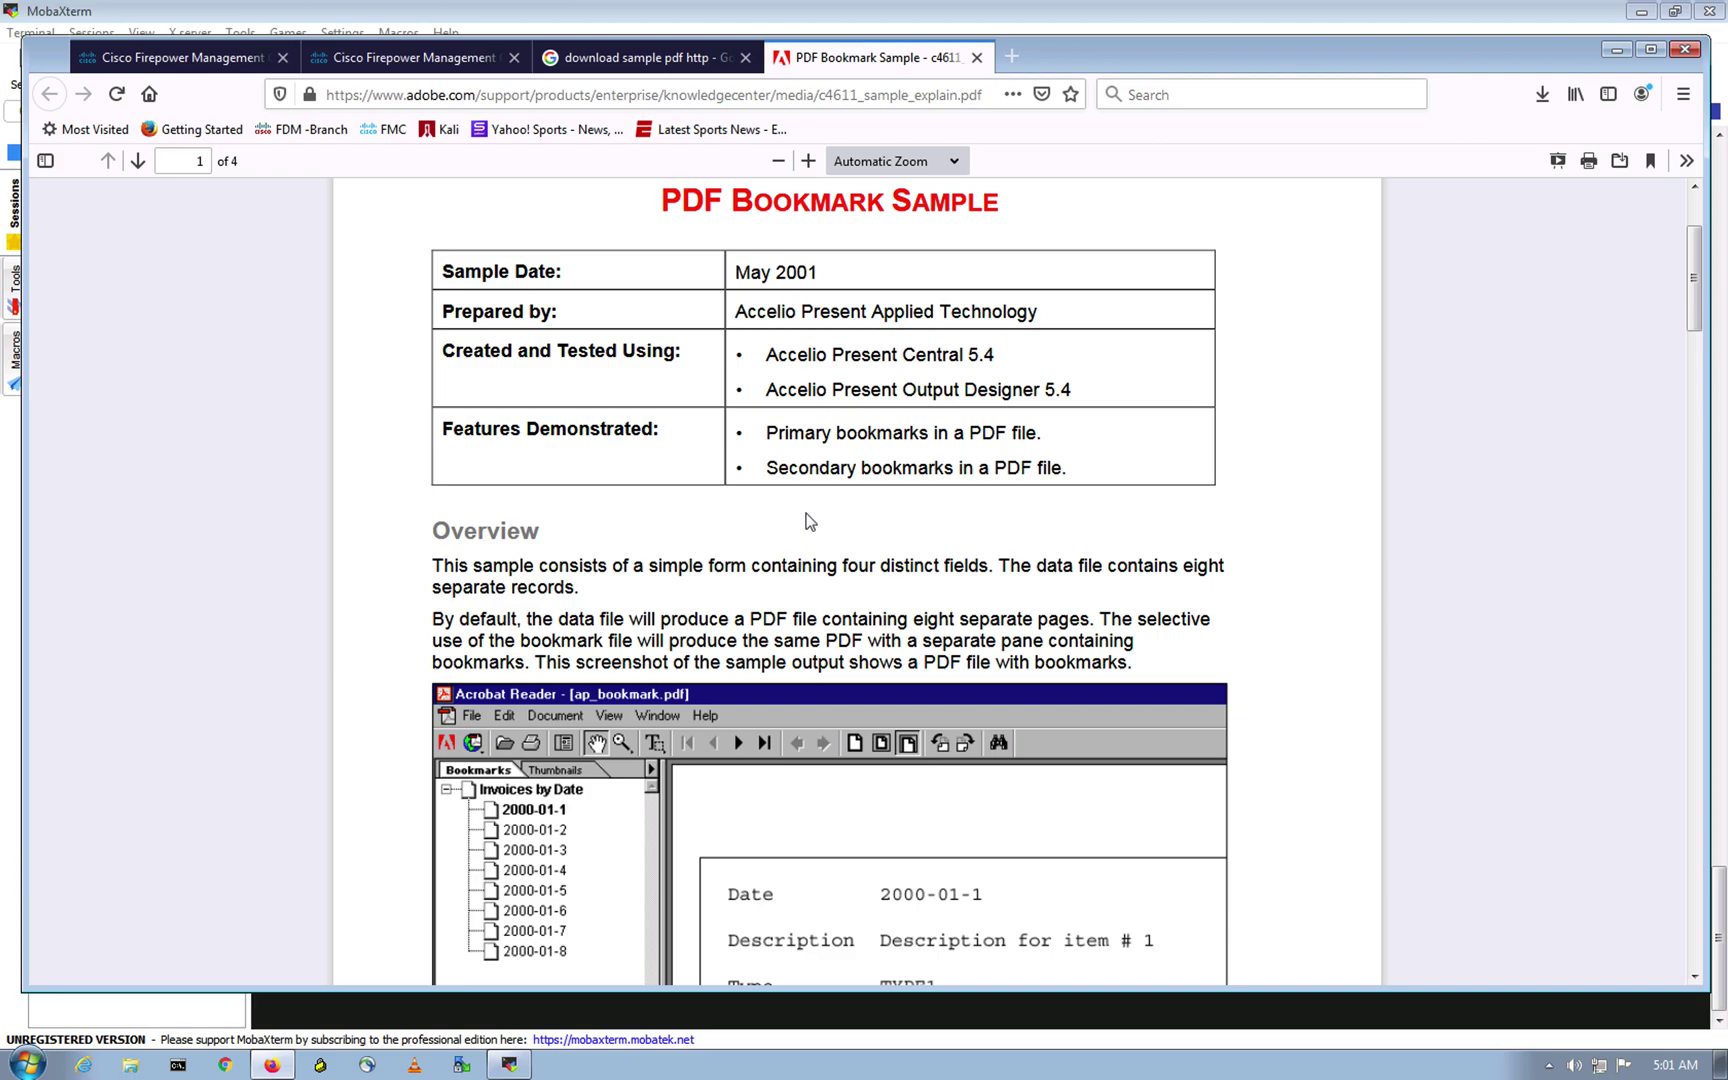
click(977, 57)
Step: Confirm FMC's SSL policy list is empty, then switch to the Chrome 'NGFW- Firepower' topology
click(205, 62)
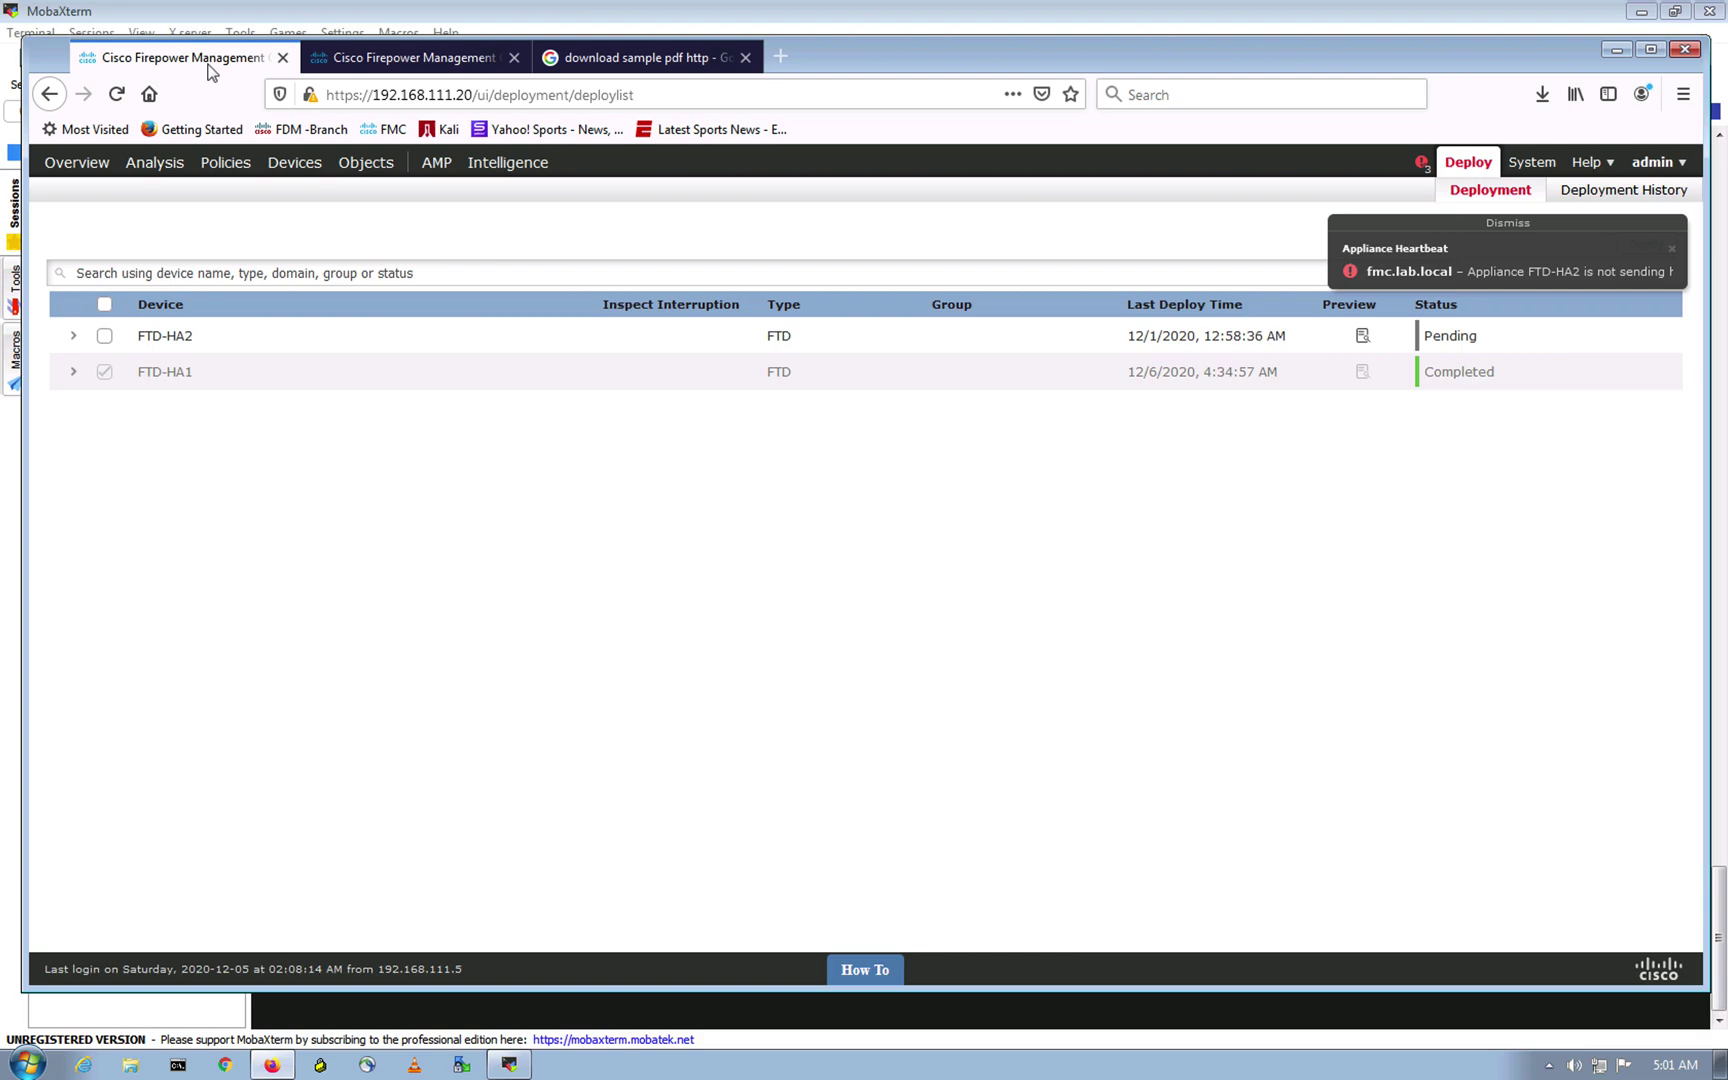
click(1510, 225)
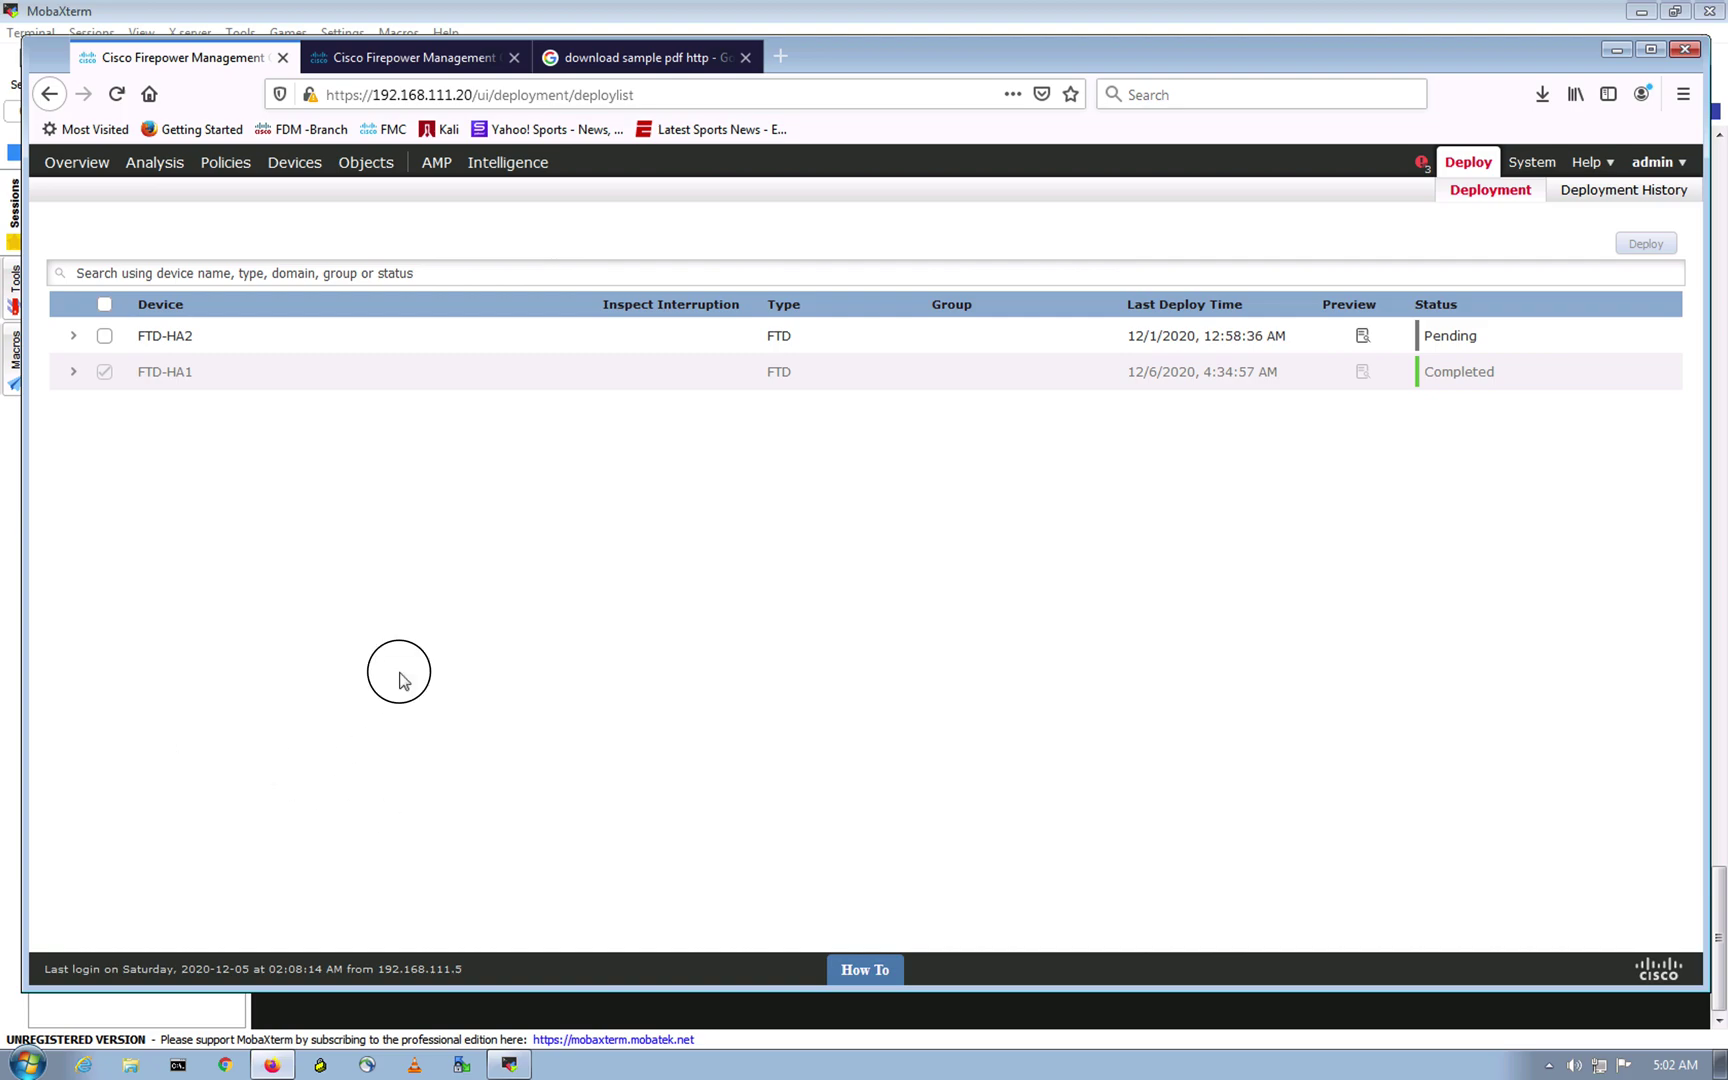
mouse_move(350, 162)
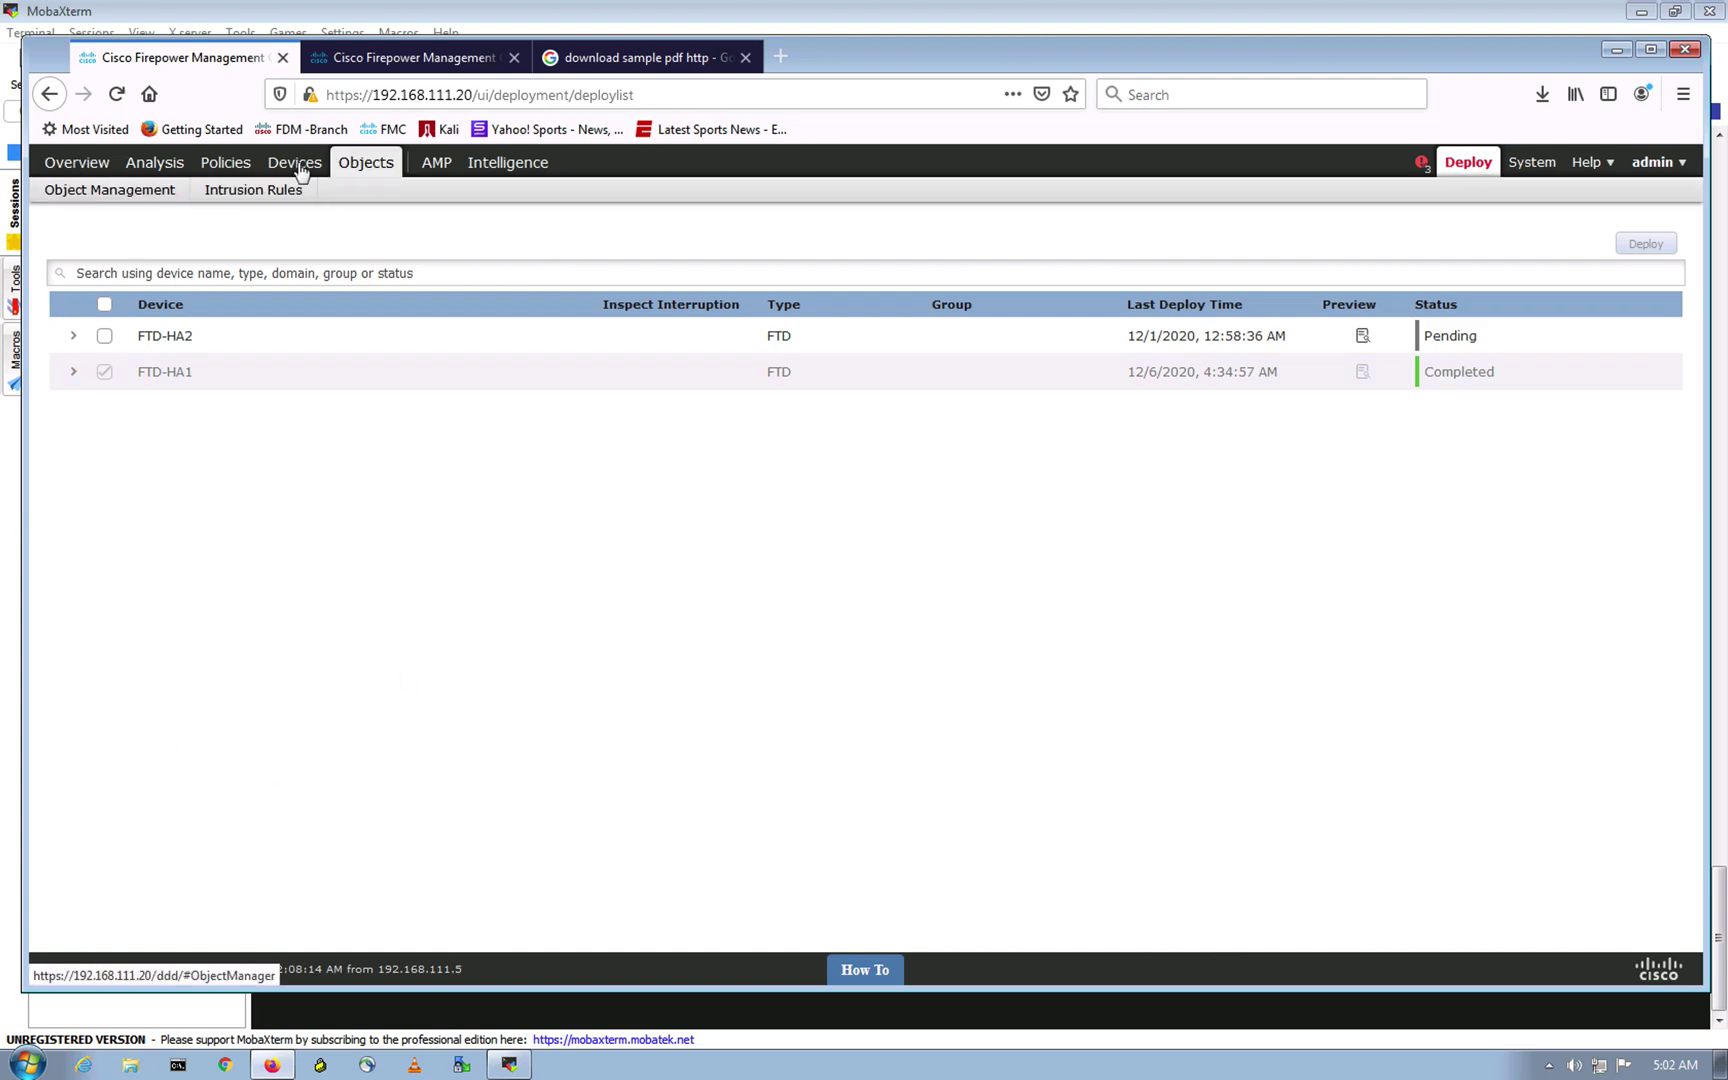
mouse_move(224, 168)
mouse_move(106, 188)
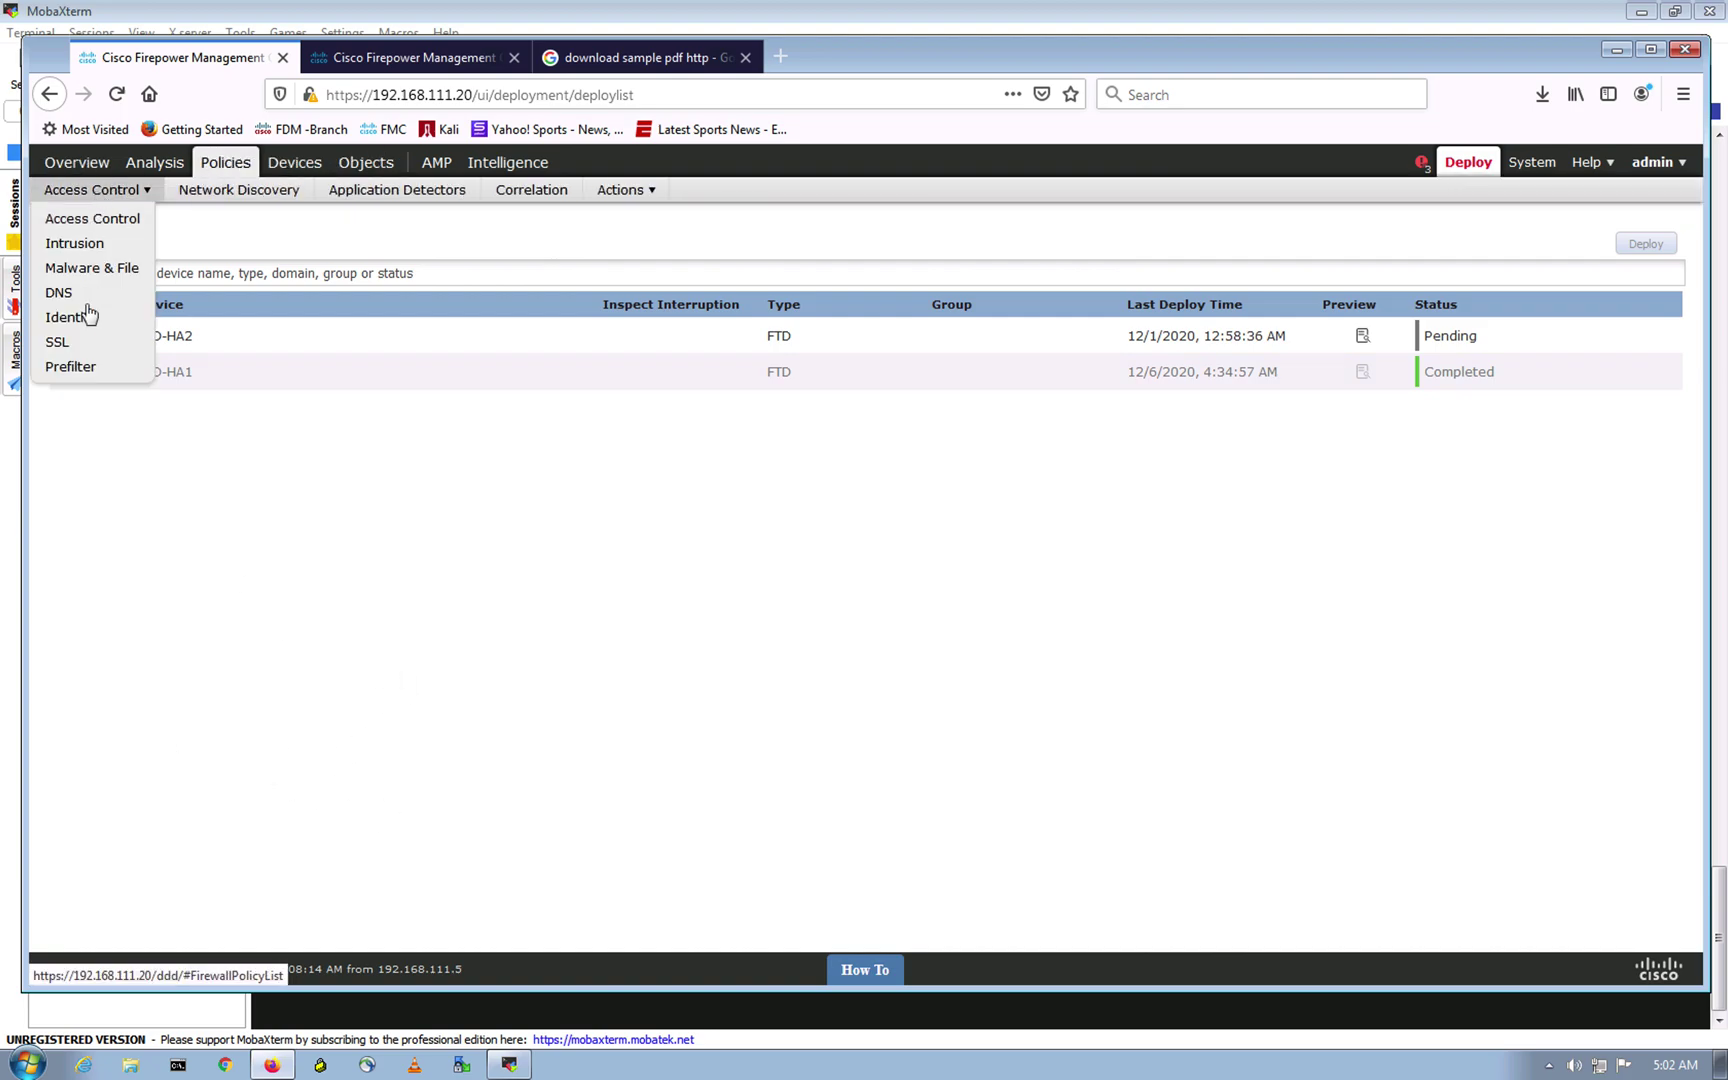
click(64, 341)
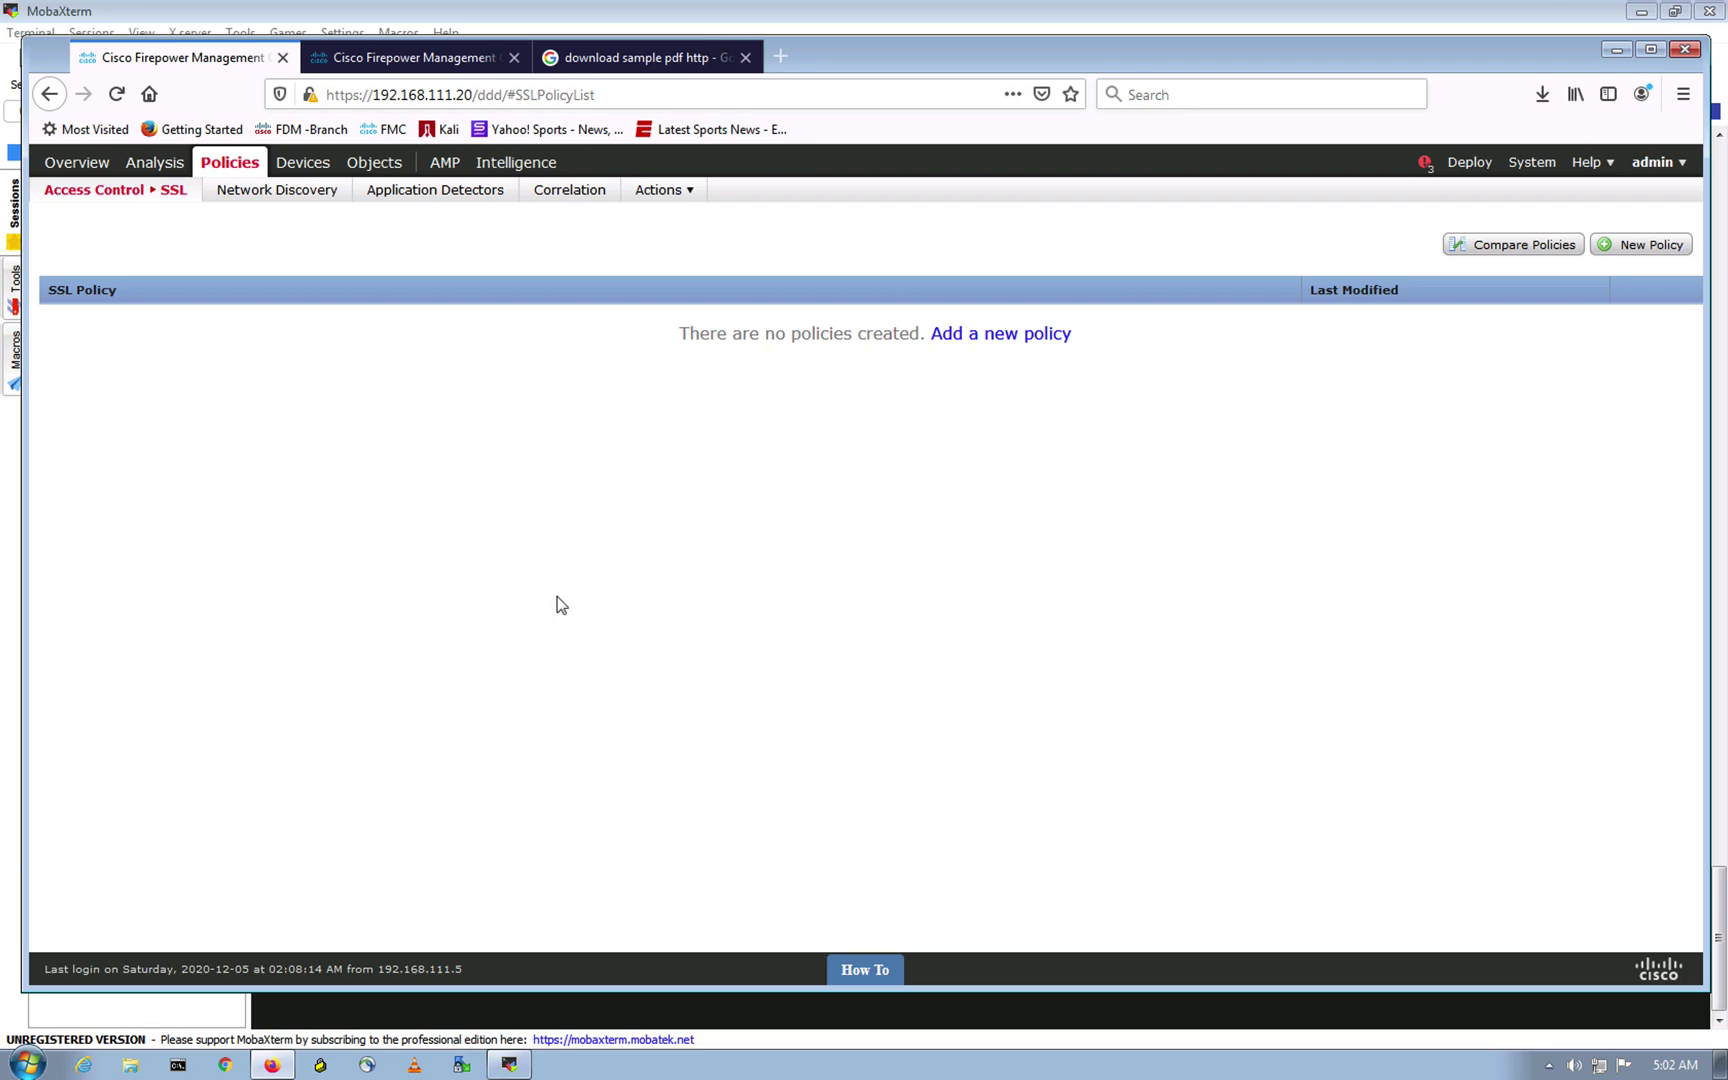
key(ctrl+Up)
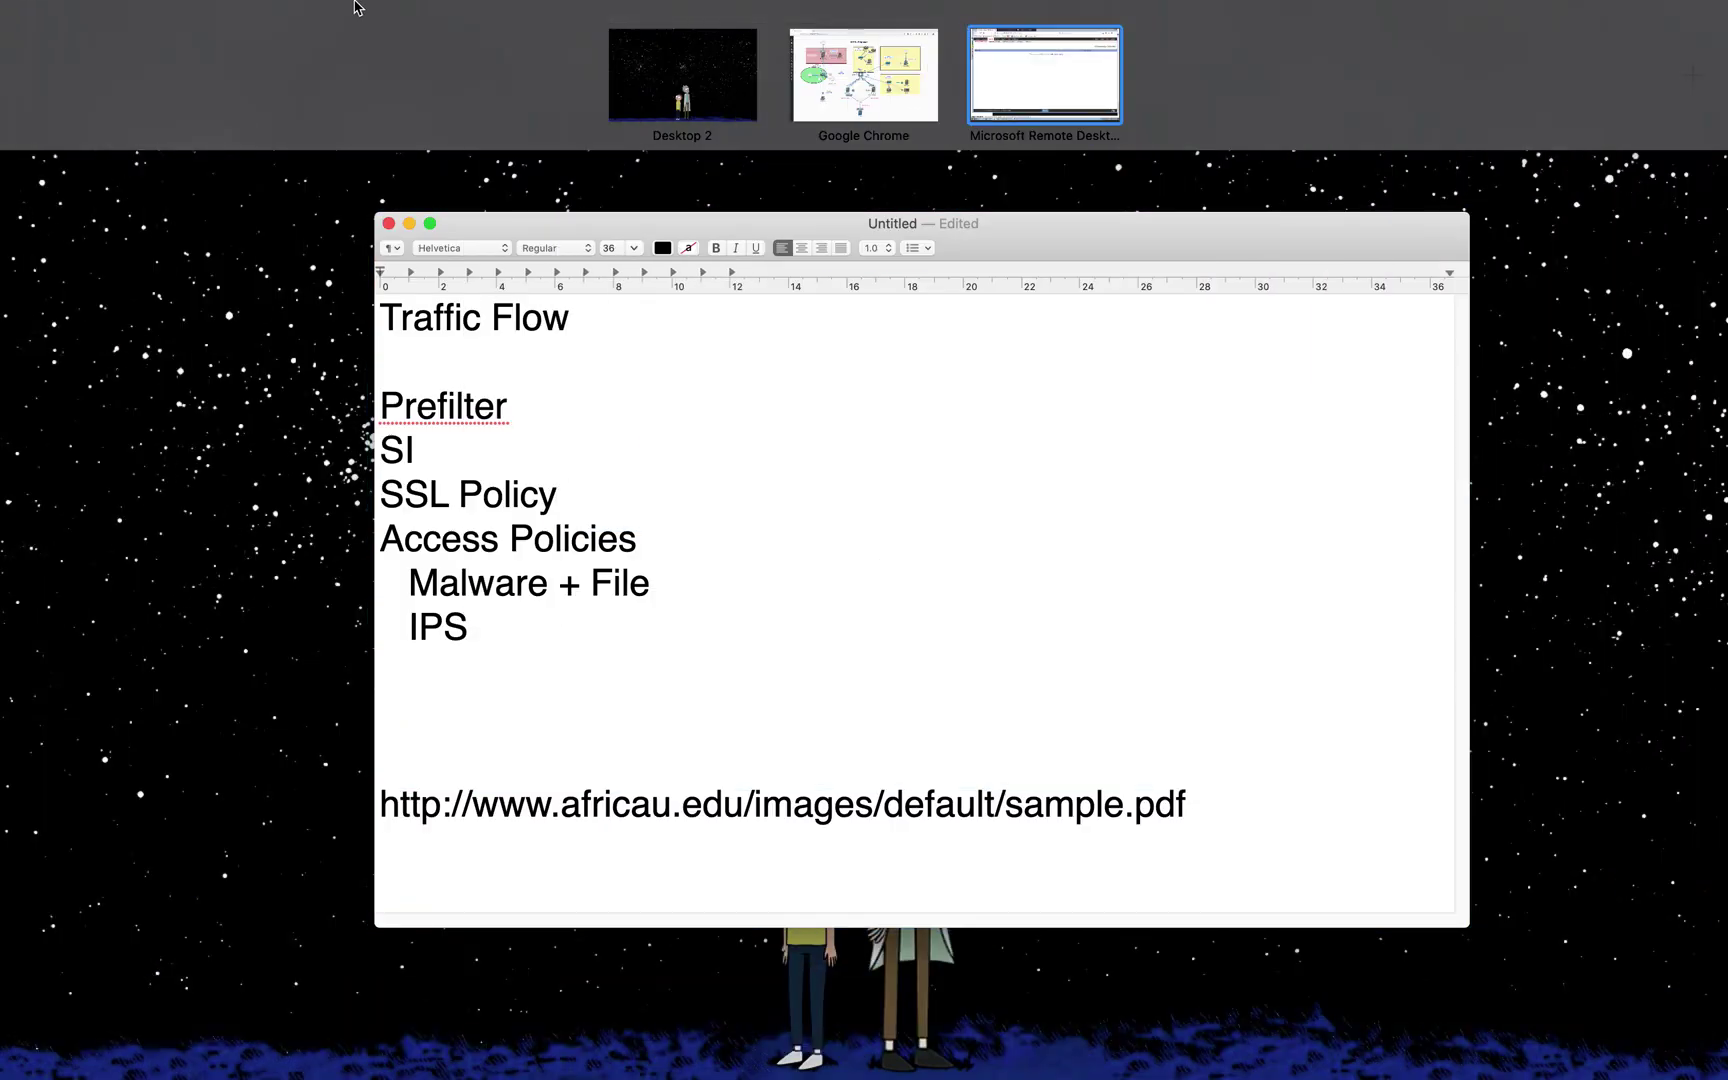
click(832, 68)
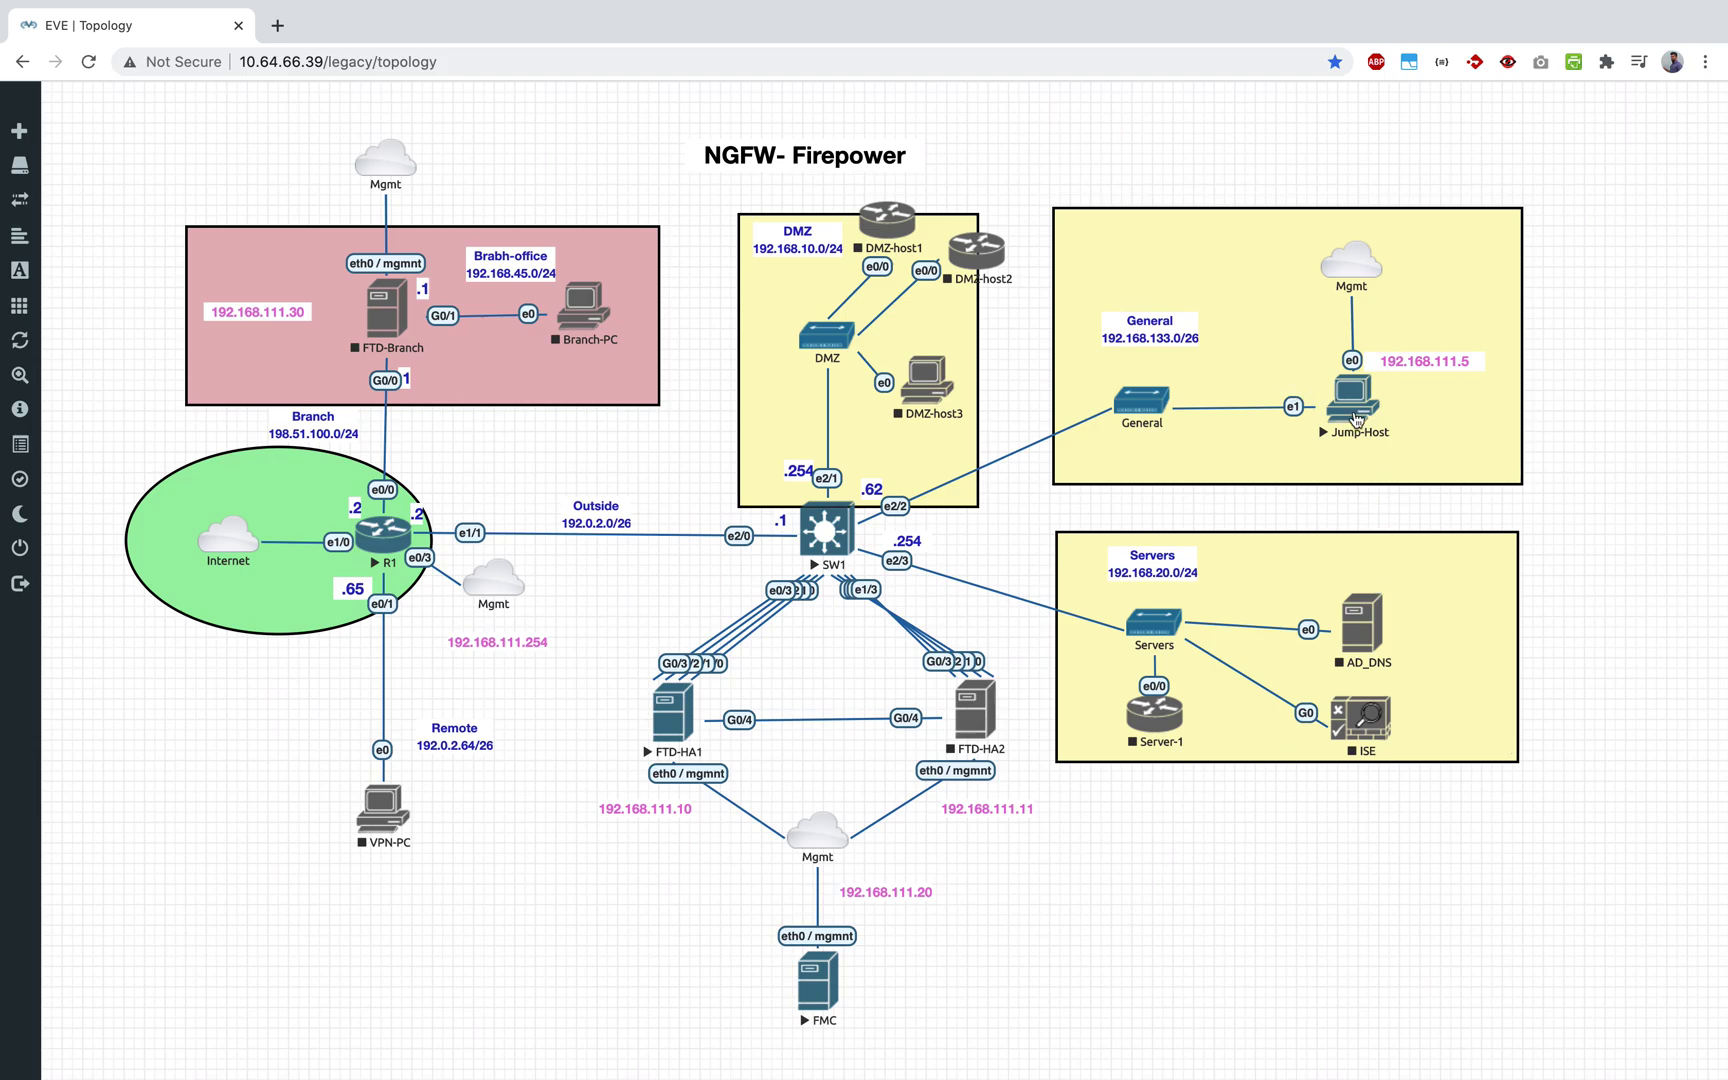
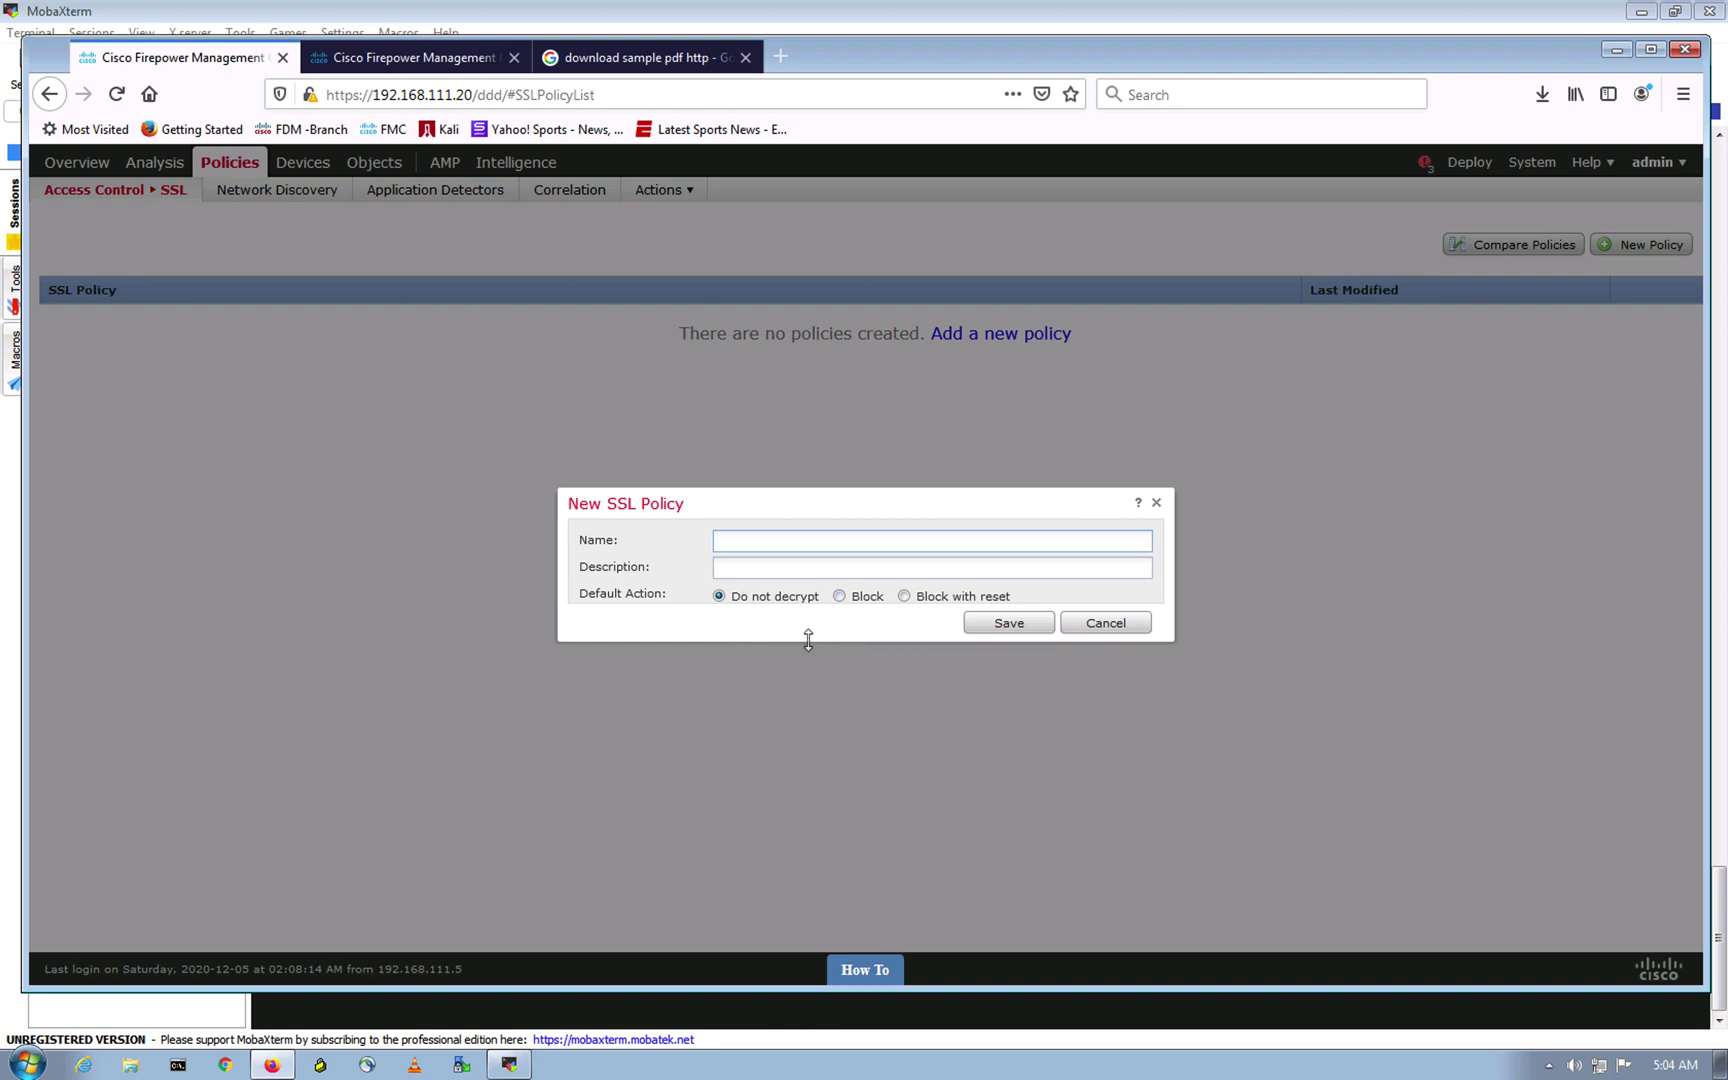
Step: Save a new SSL policy named 'SSL' with Do not decrypt as default action, then view its trusted CAs
click(839, 596)
click(904, 596)
click(719, 596)
click(754, 537)
text(ss)
click(1012, 628)
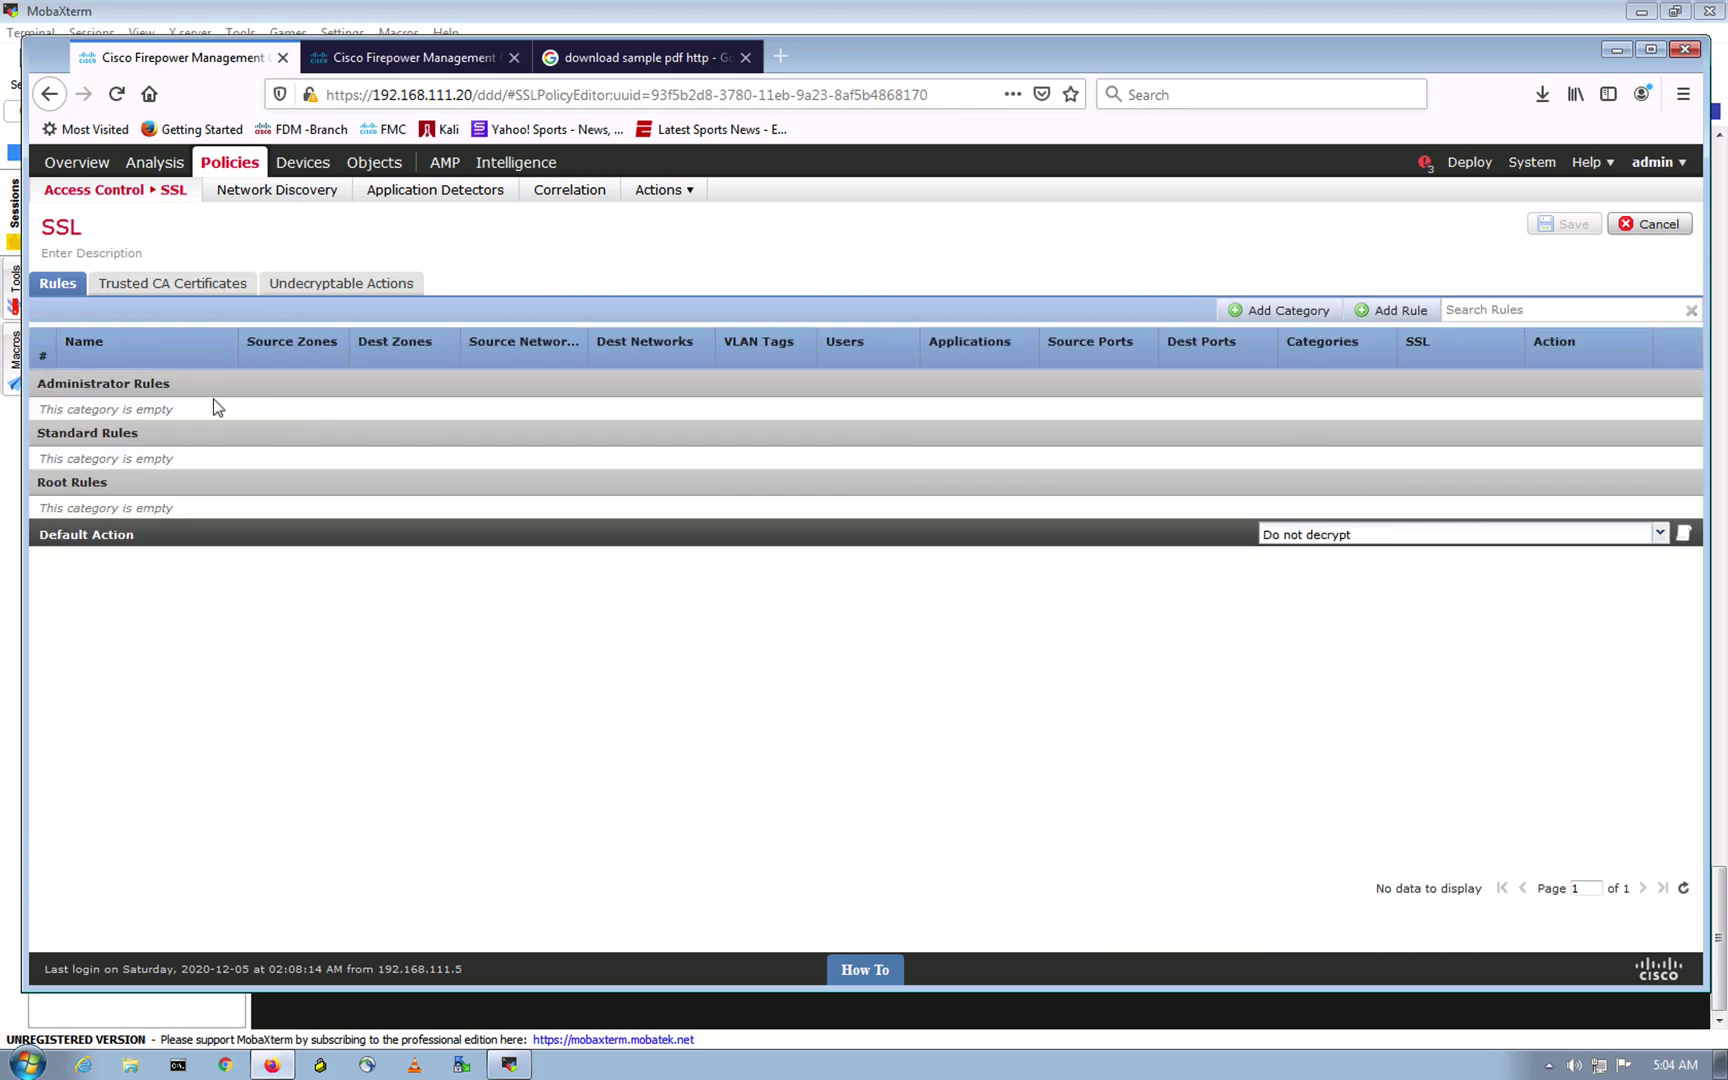
click(142, 281)
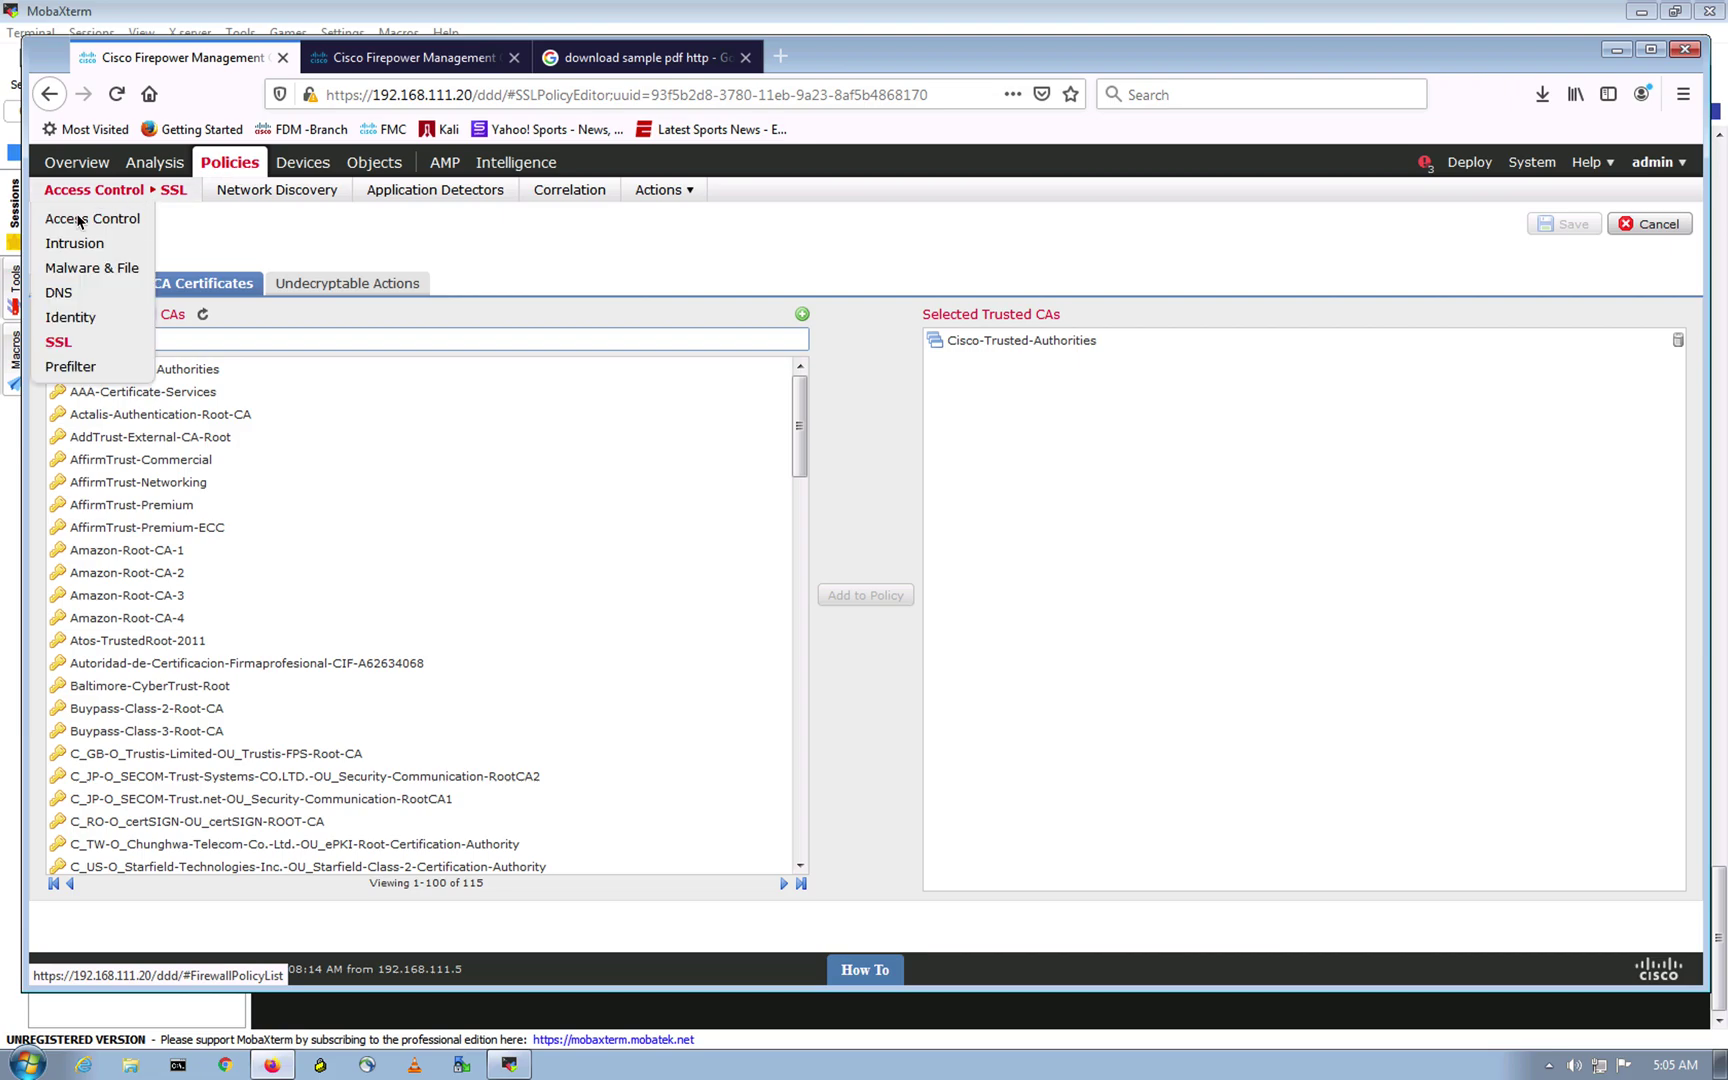
Step: In FTD-Initial-Policy, choose 'SSL' as the SSL Policy and confirm with OK
click(92, 218)
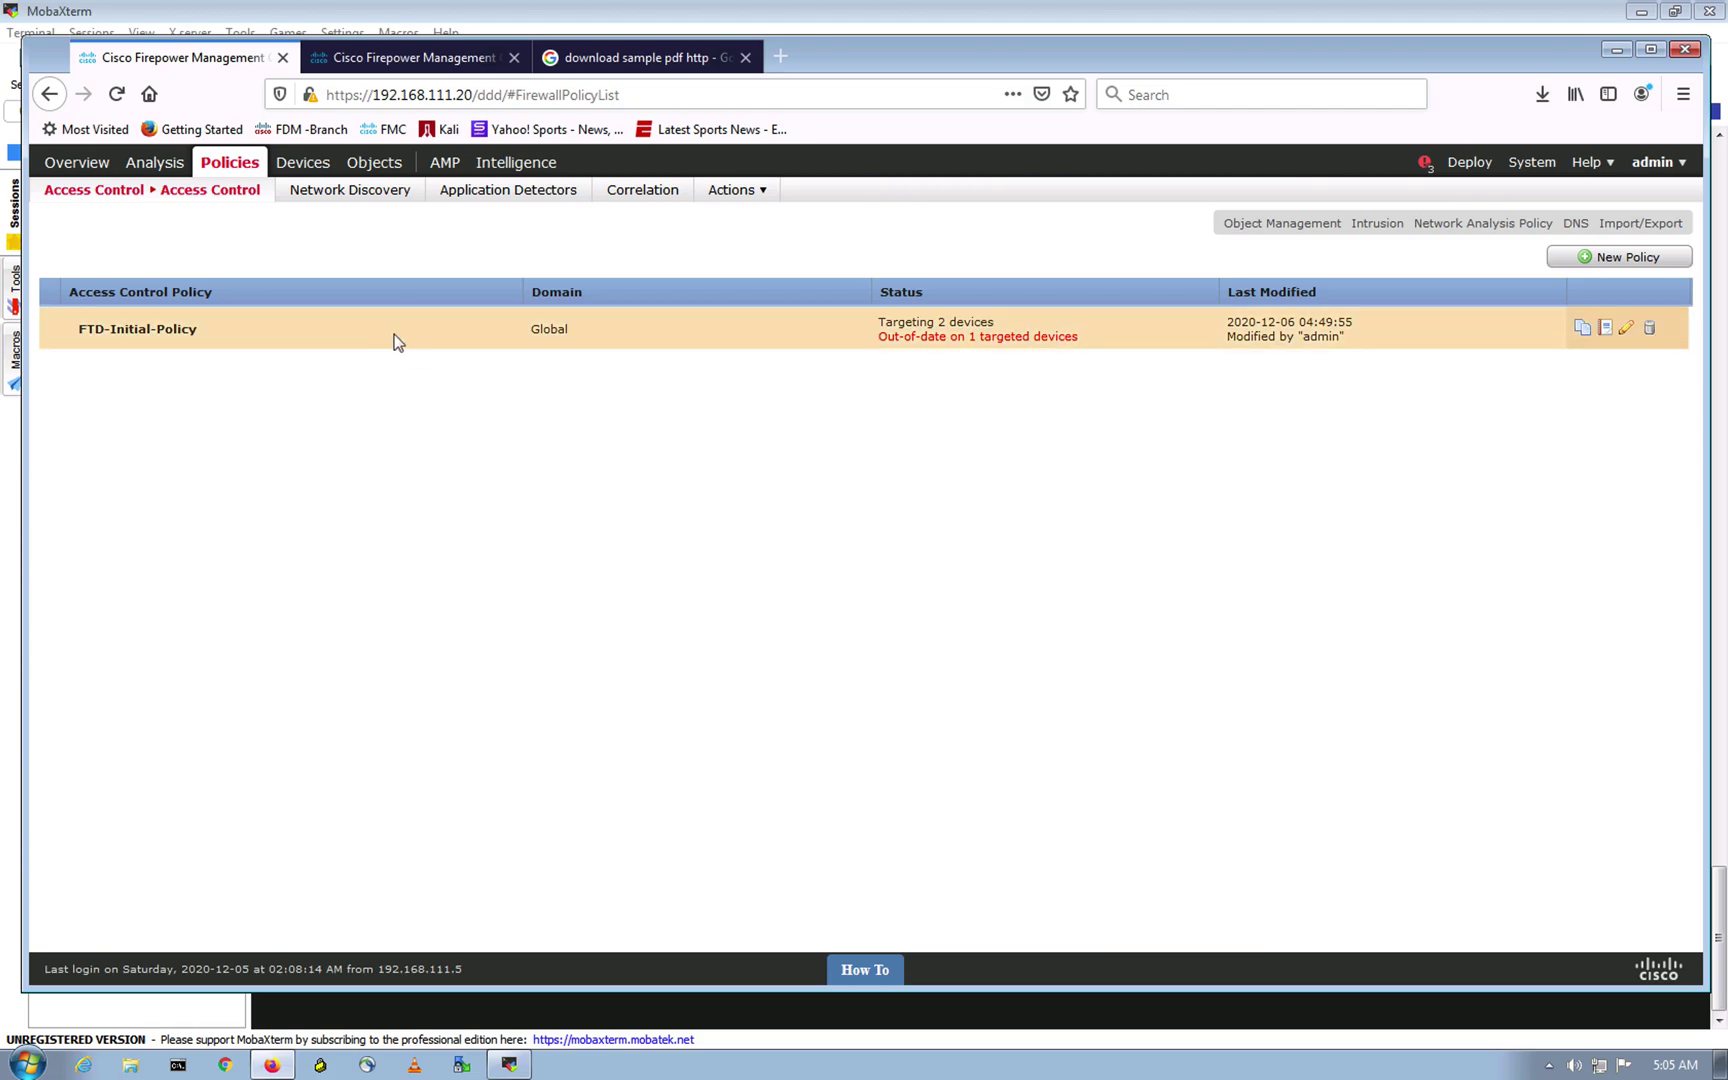
click(394, 333)
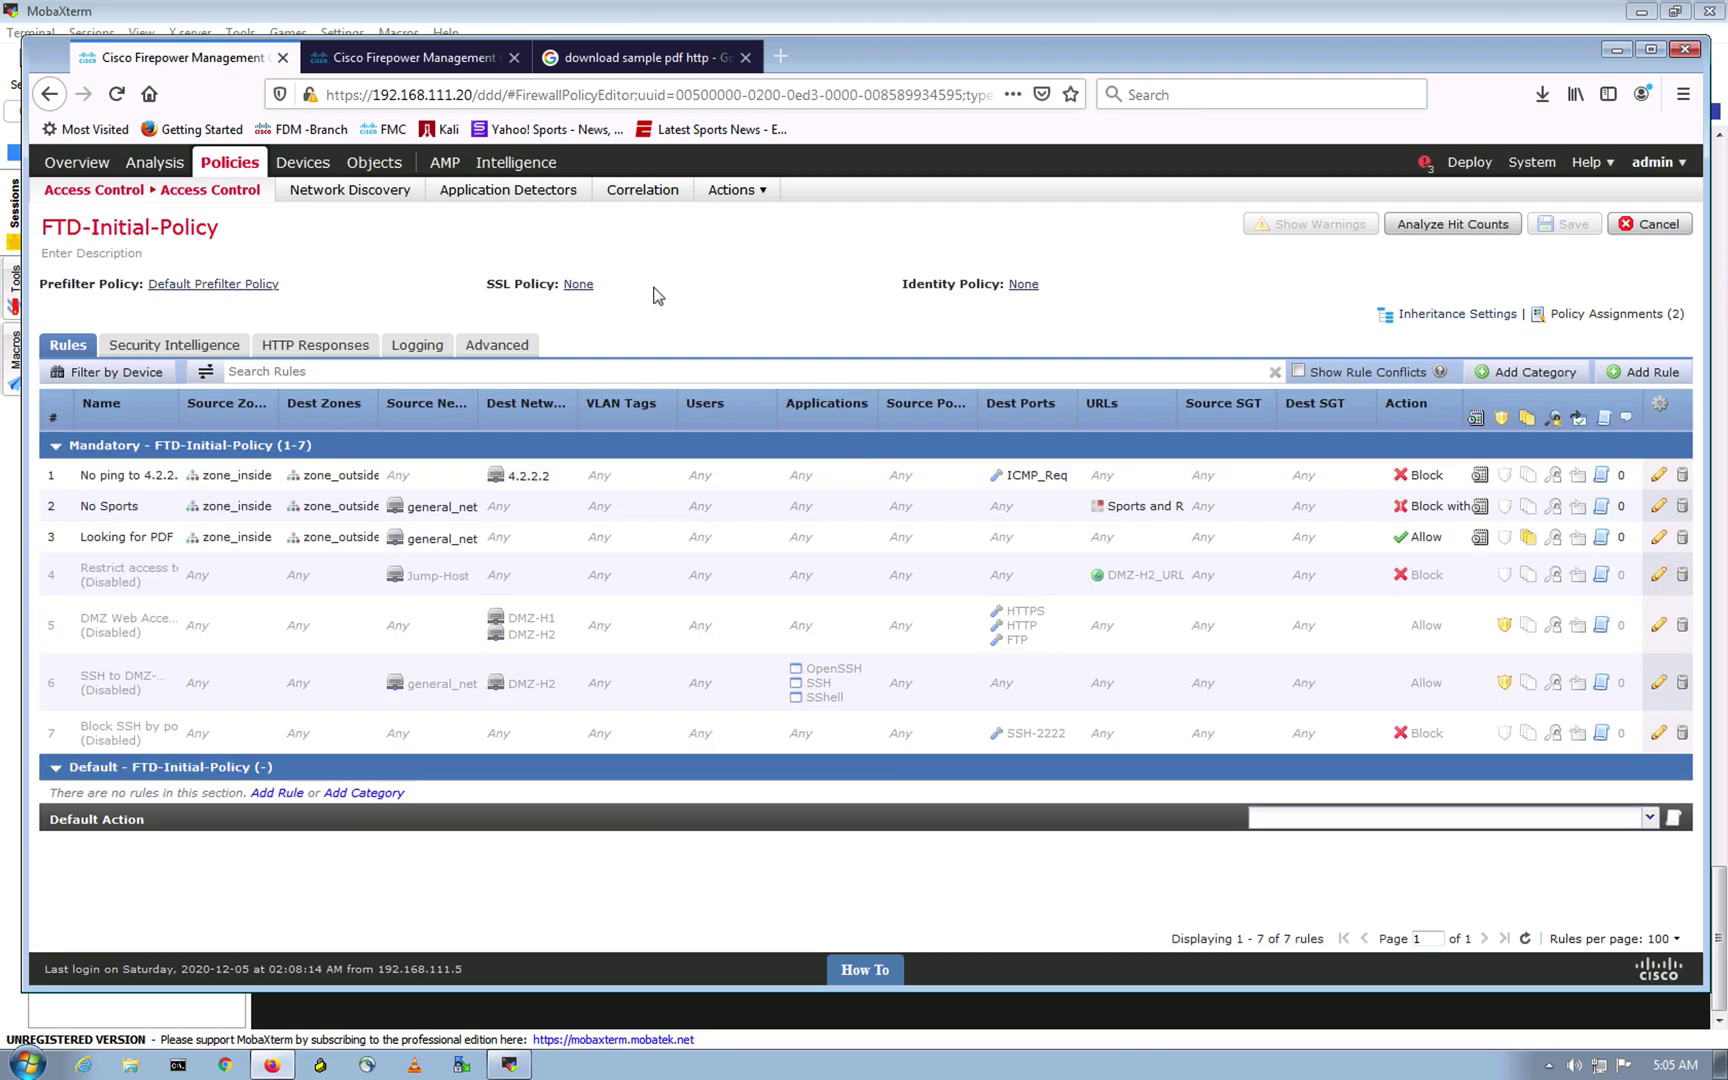
click(577, 285)
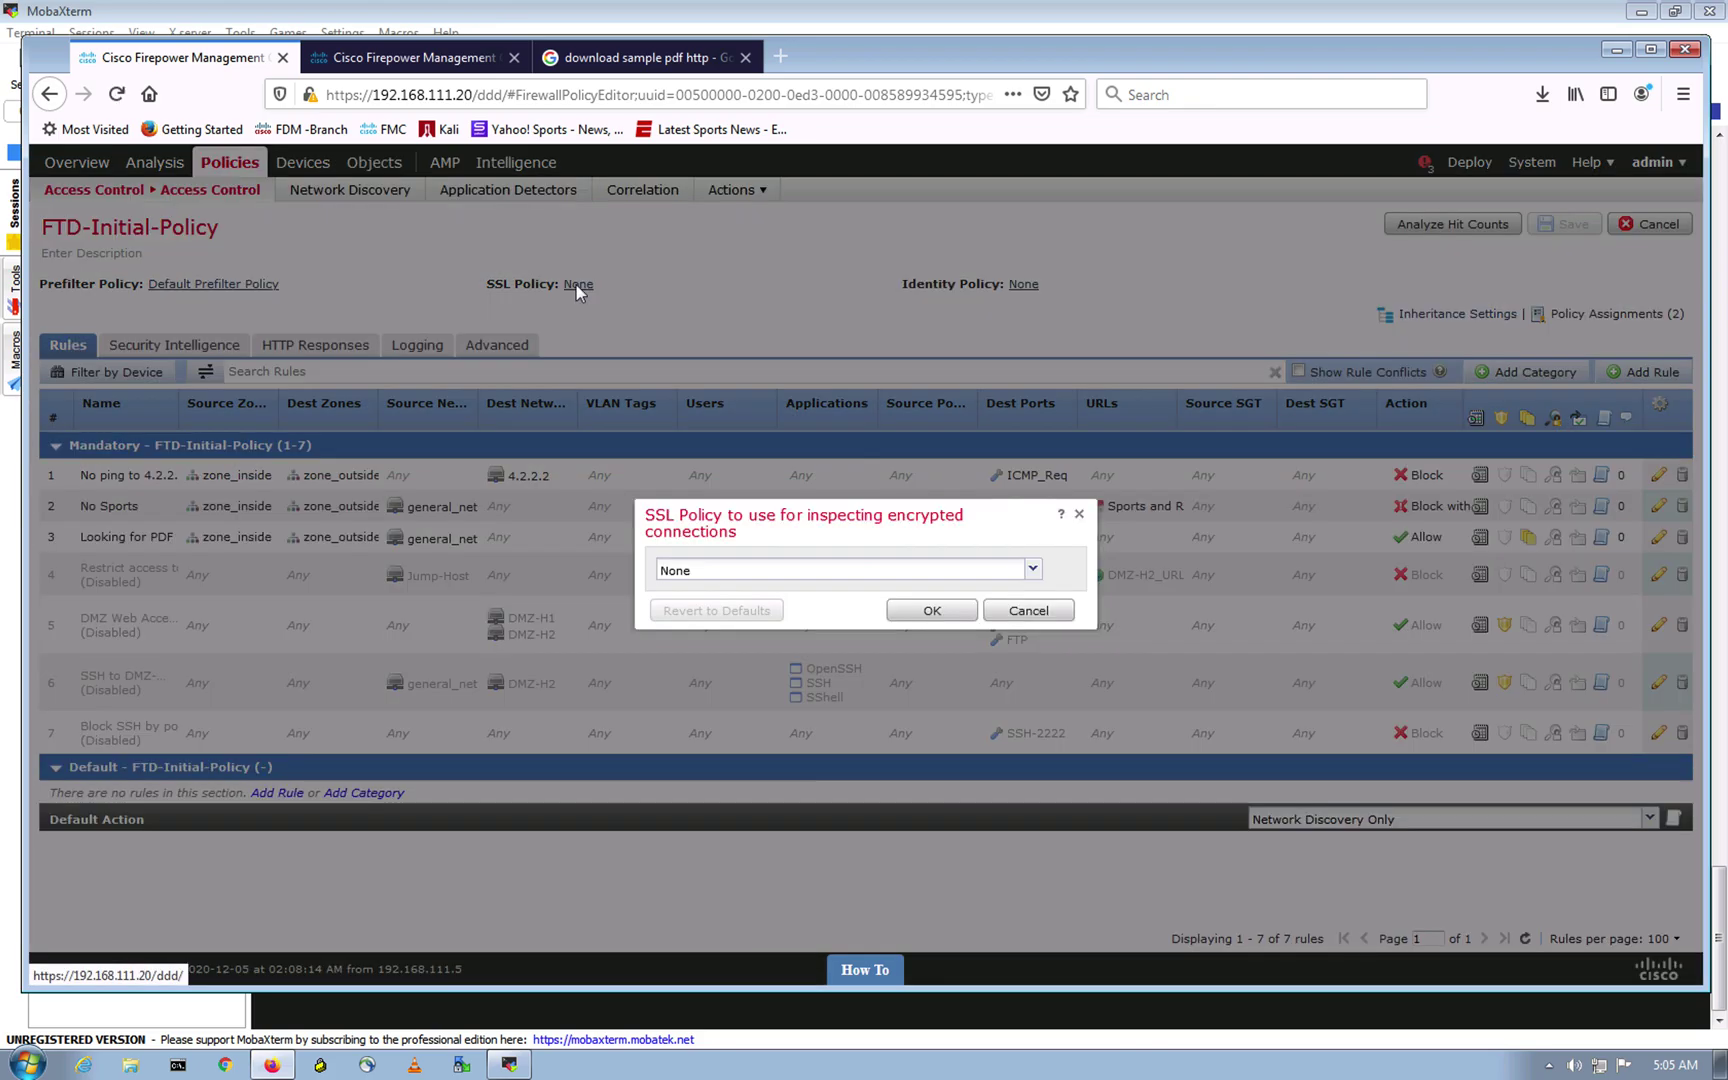
click(1031, 569)
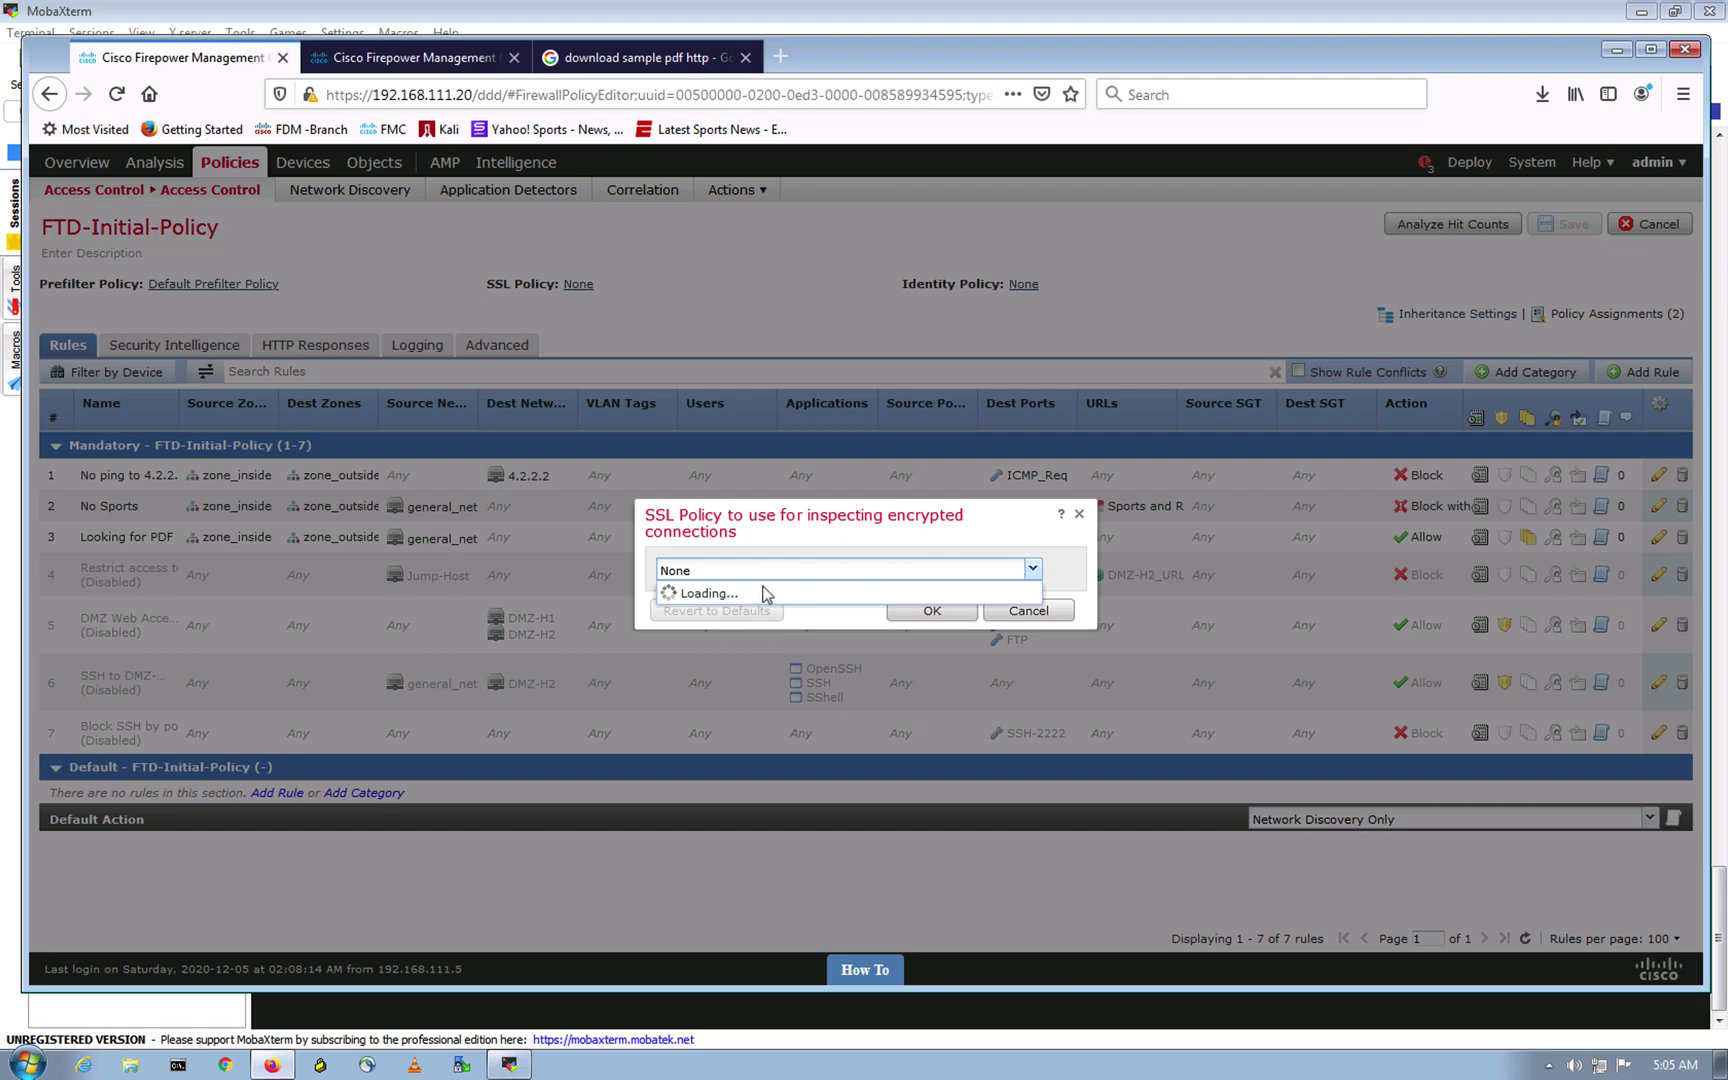
click(705, 607)
click(940, 612)
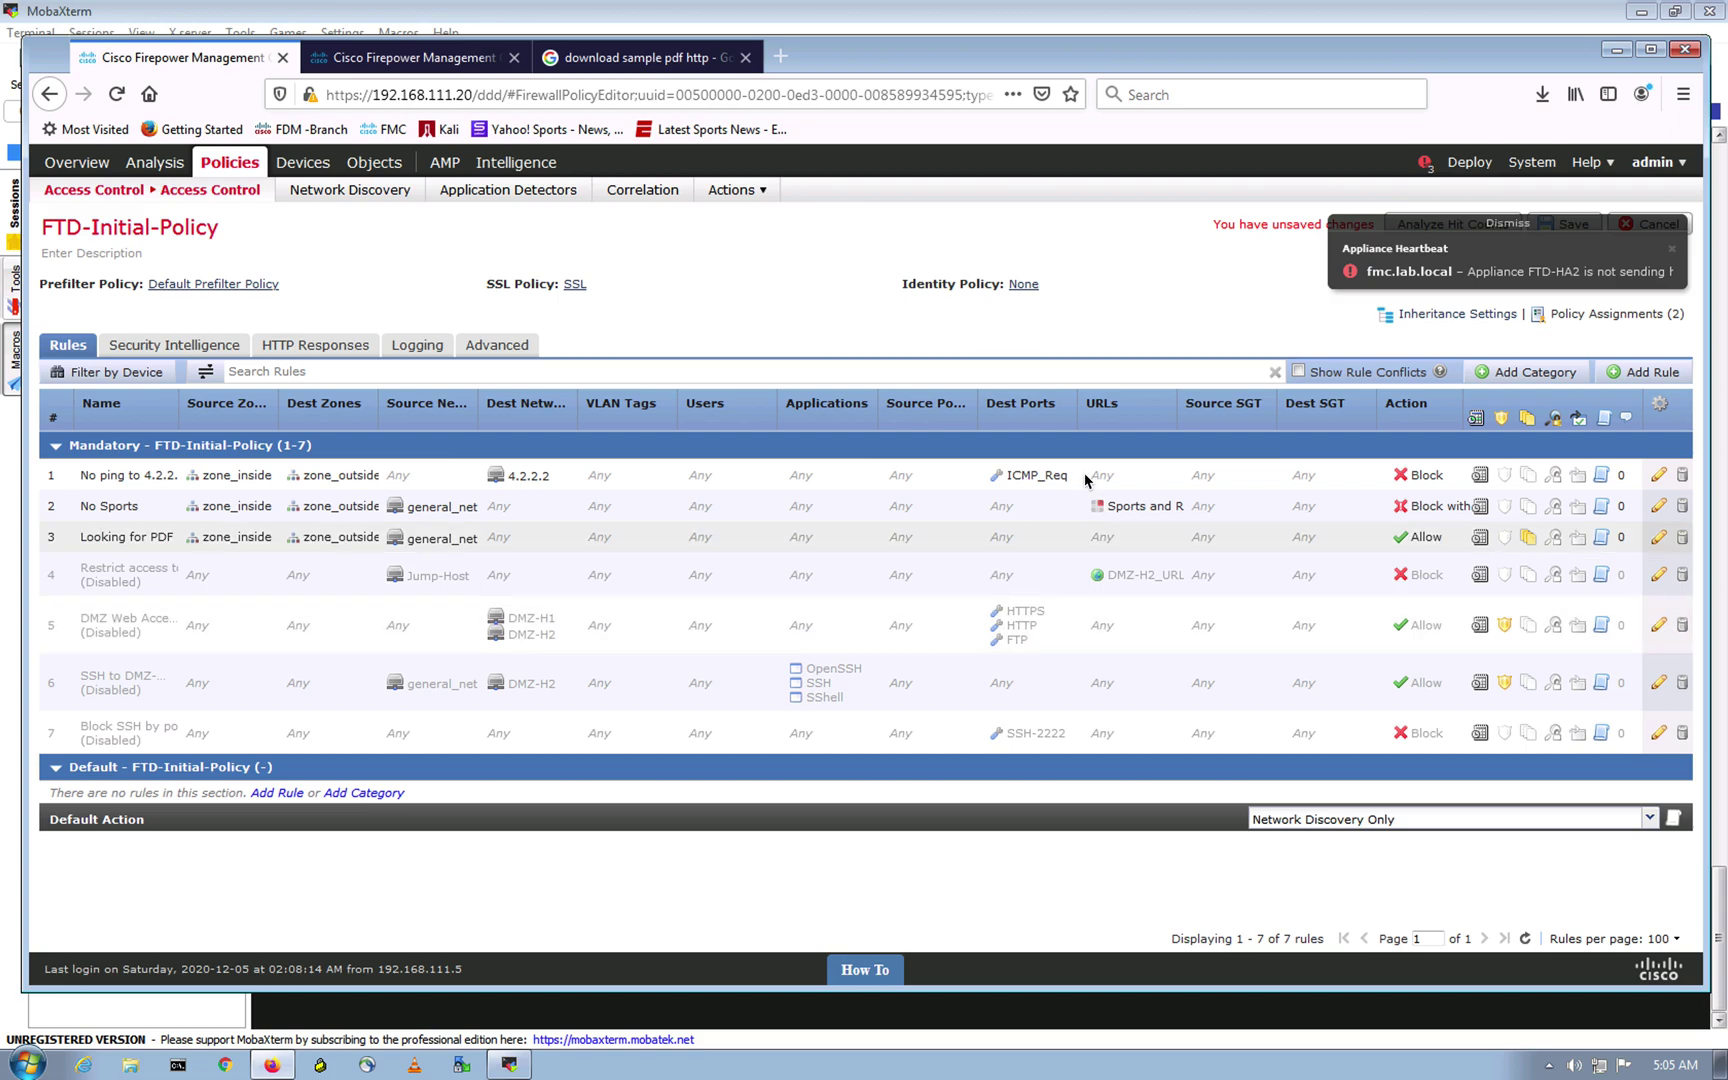
key(ctrl+Left)
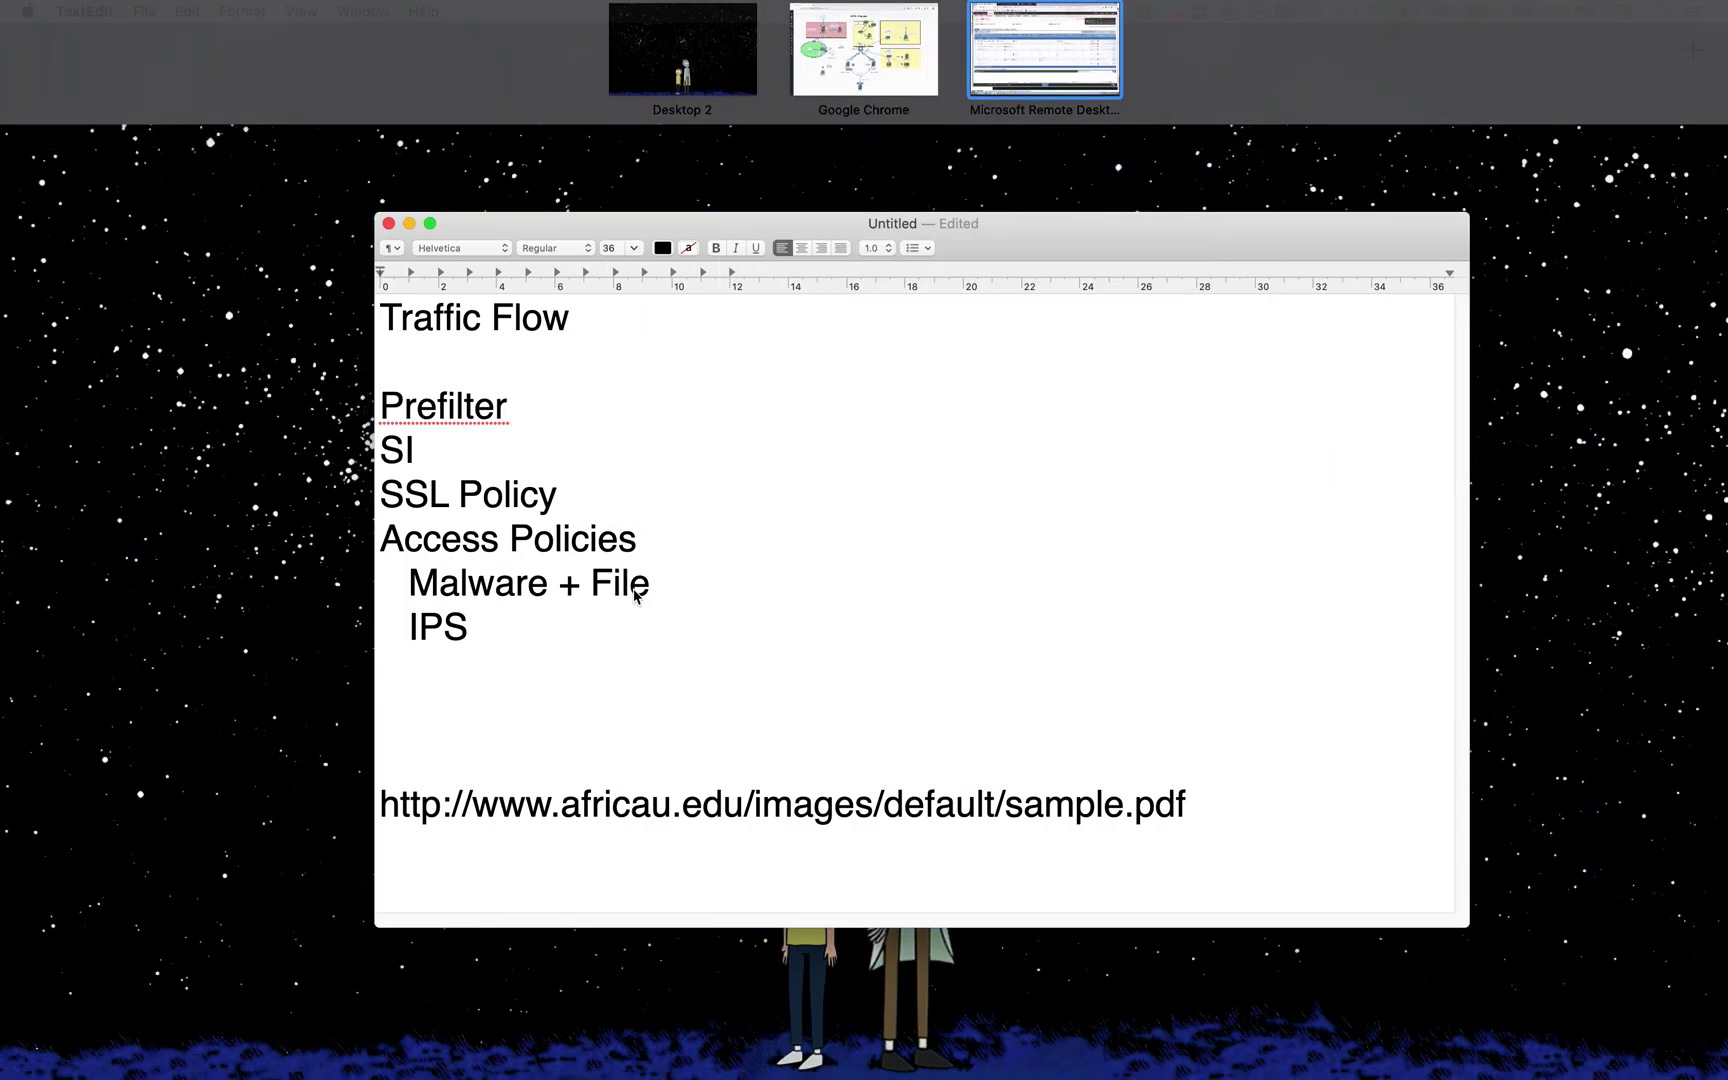
drag(645, 540, 330, 546)
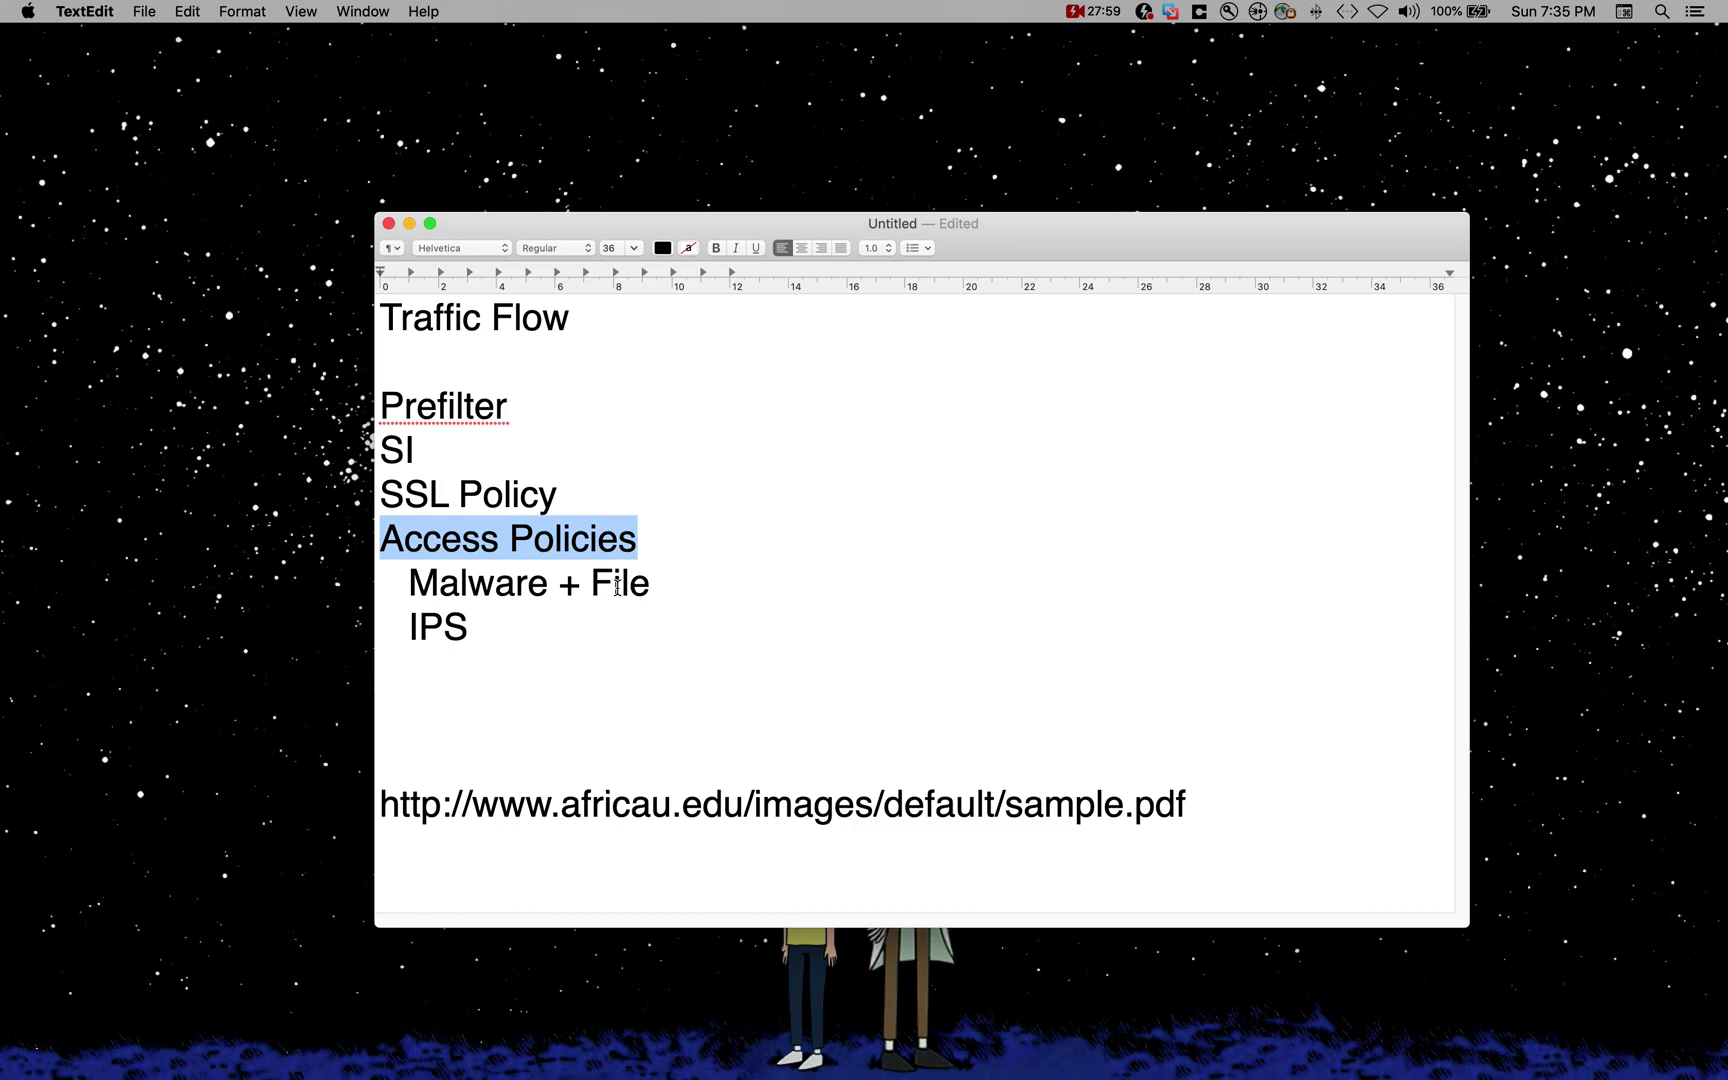
drag(648, 583, 364, 572)
drag(592, 496, 366, 500)
drag(507, 408, 370, 407)
drag(456, 465, 362, 461)
drag(485, 632, 385, 610)
drag(436, 466, 332, 453)
drag(527, 633, 382, 634)
key(ctrl+Up)
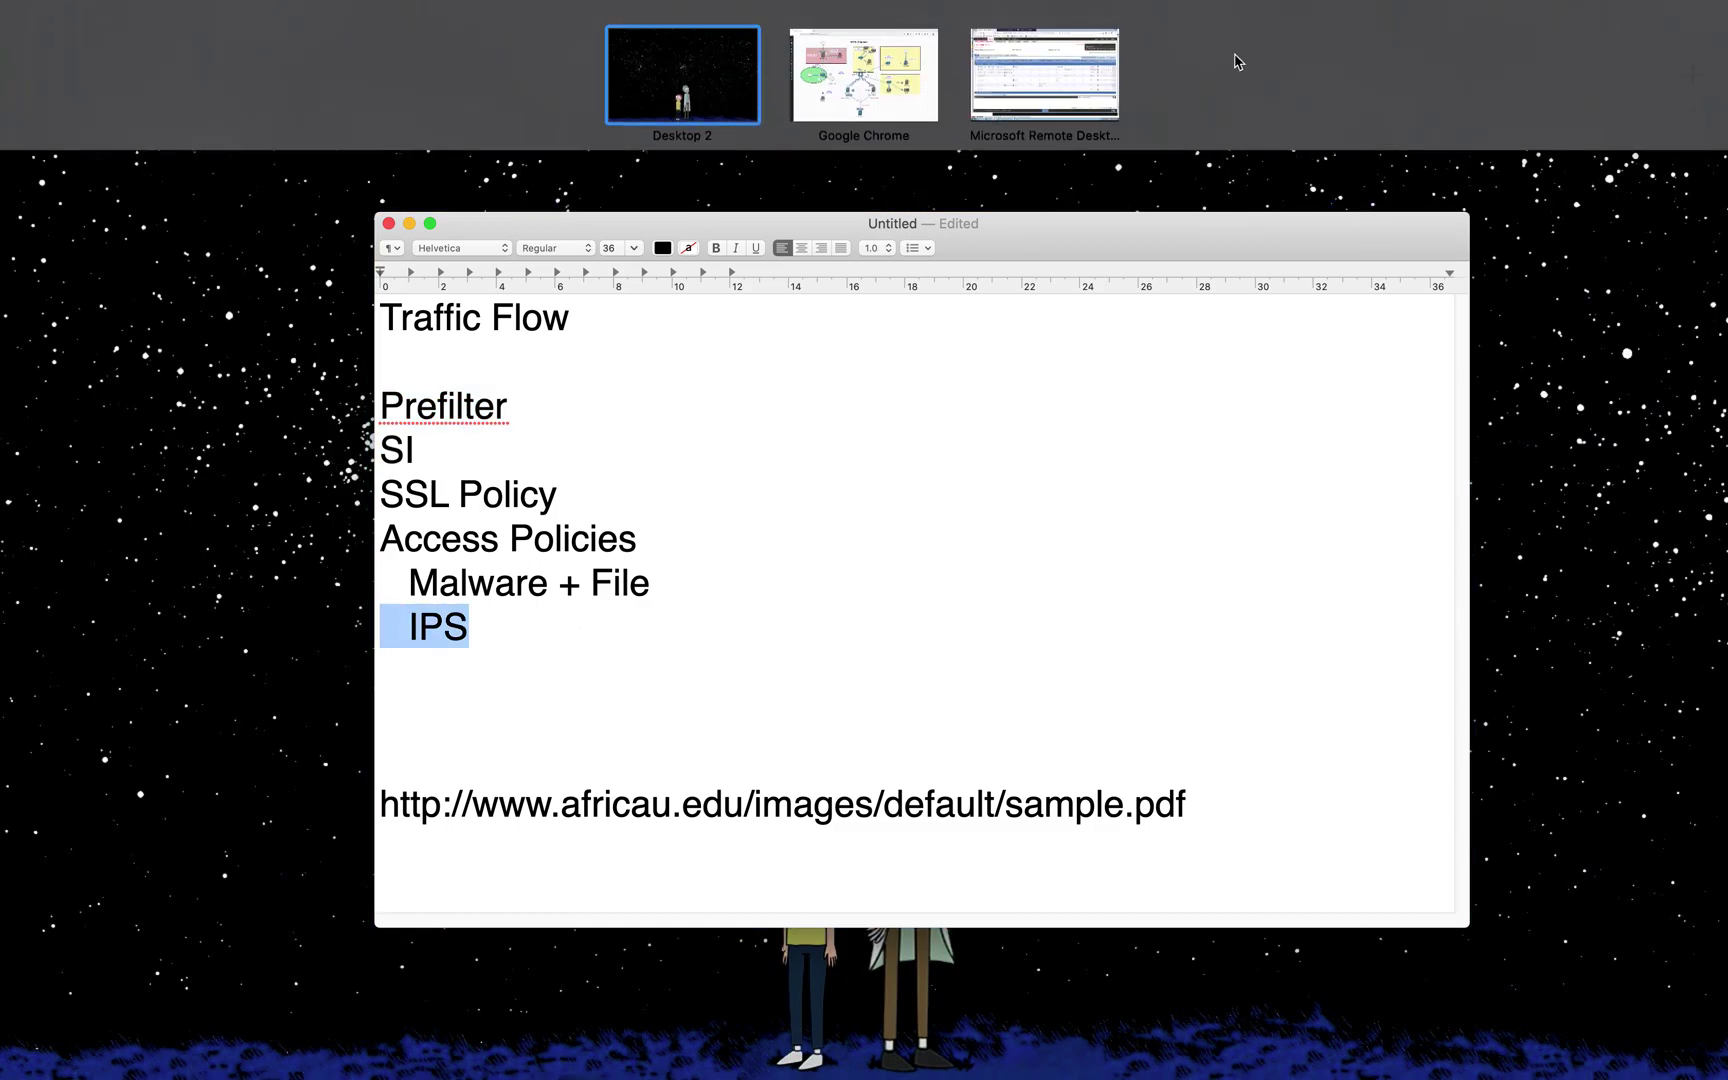
click(1045, 80)
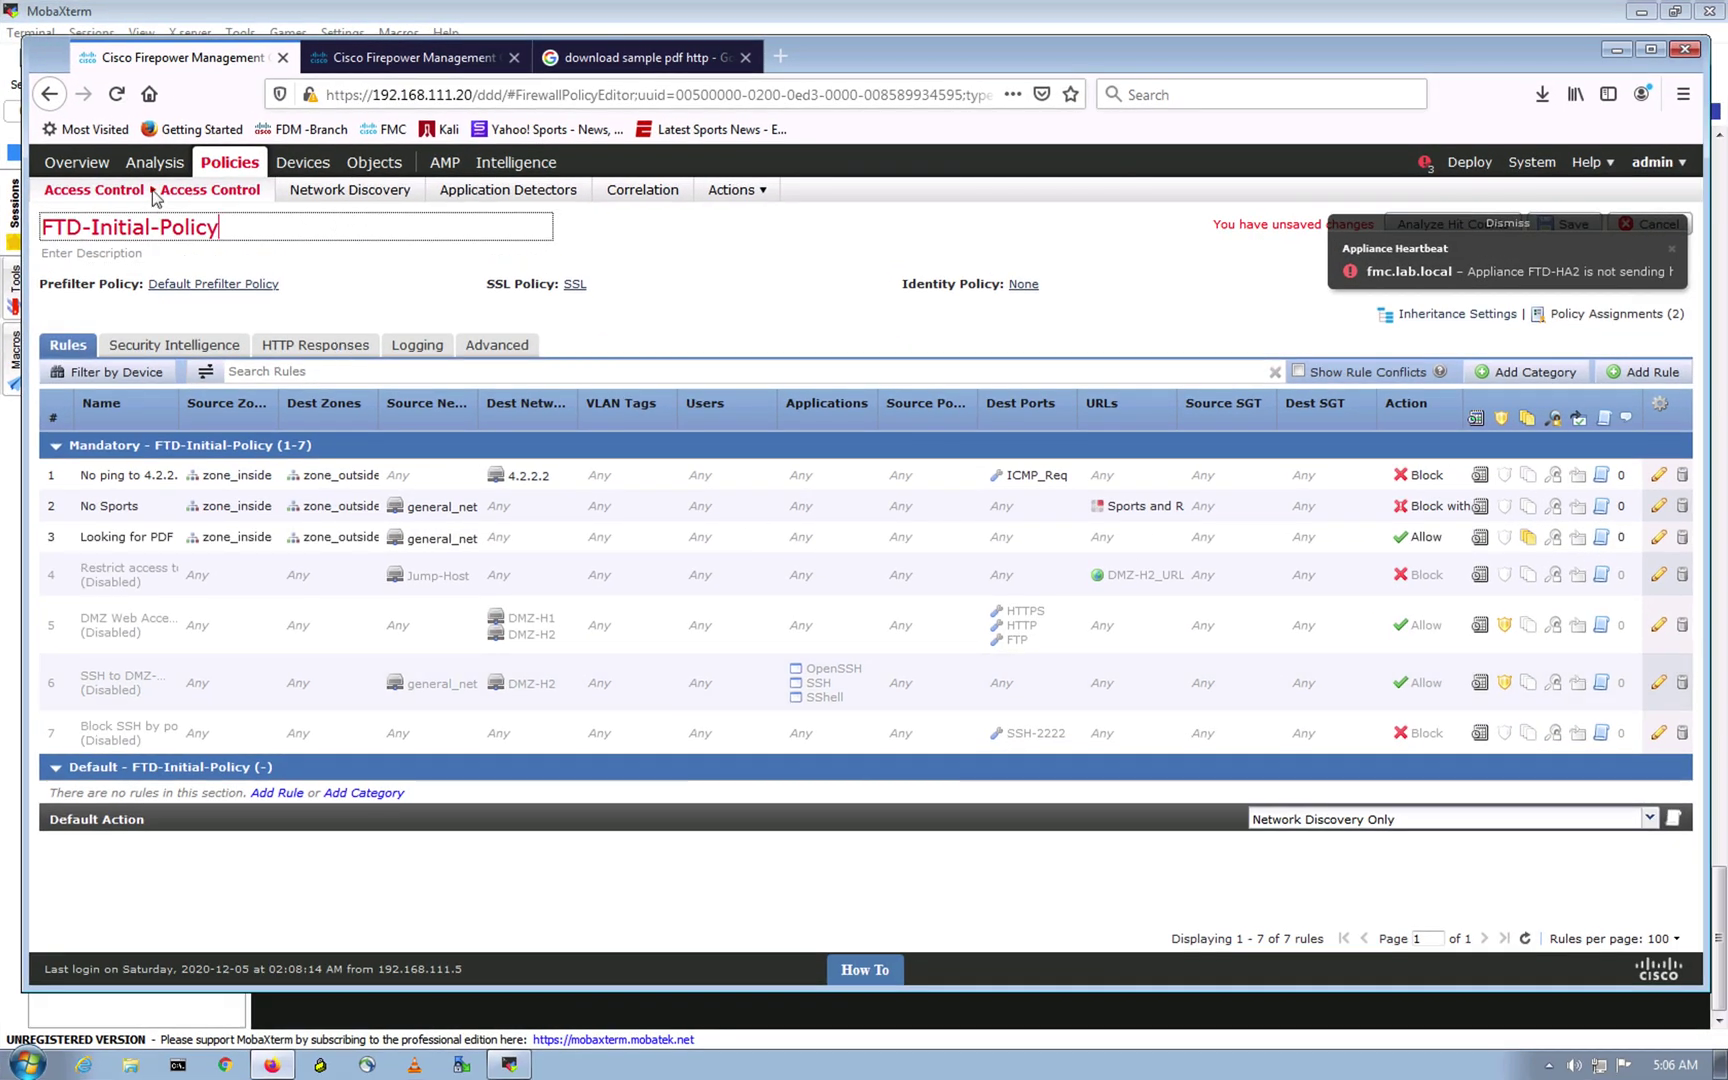
Step: Go to Access Control > Intrusion, leaving the access control policy page unsaved
click(88, 190)
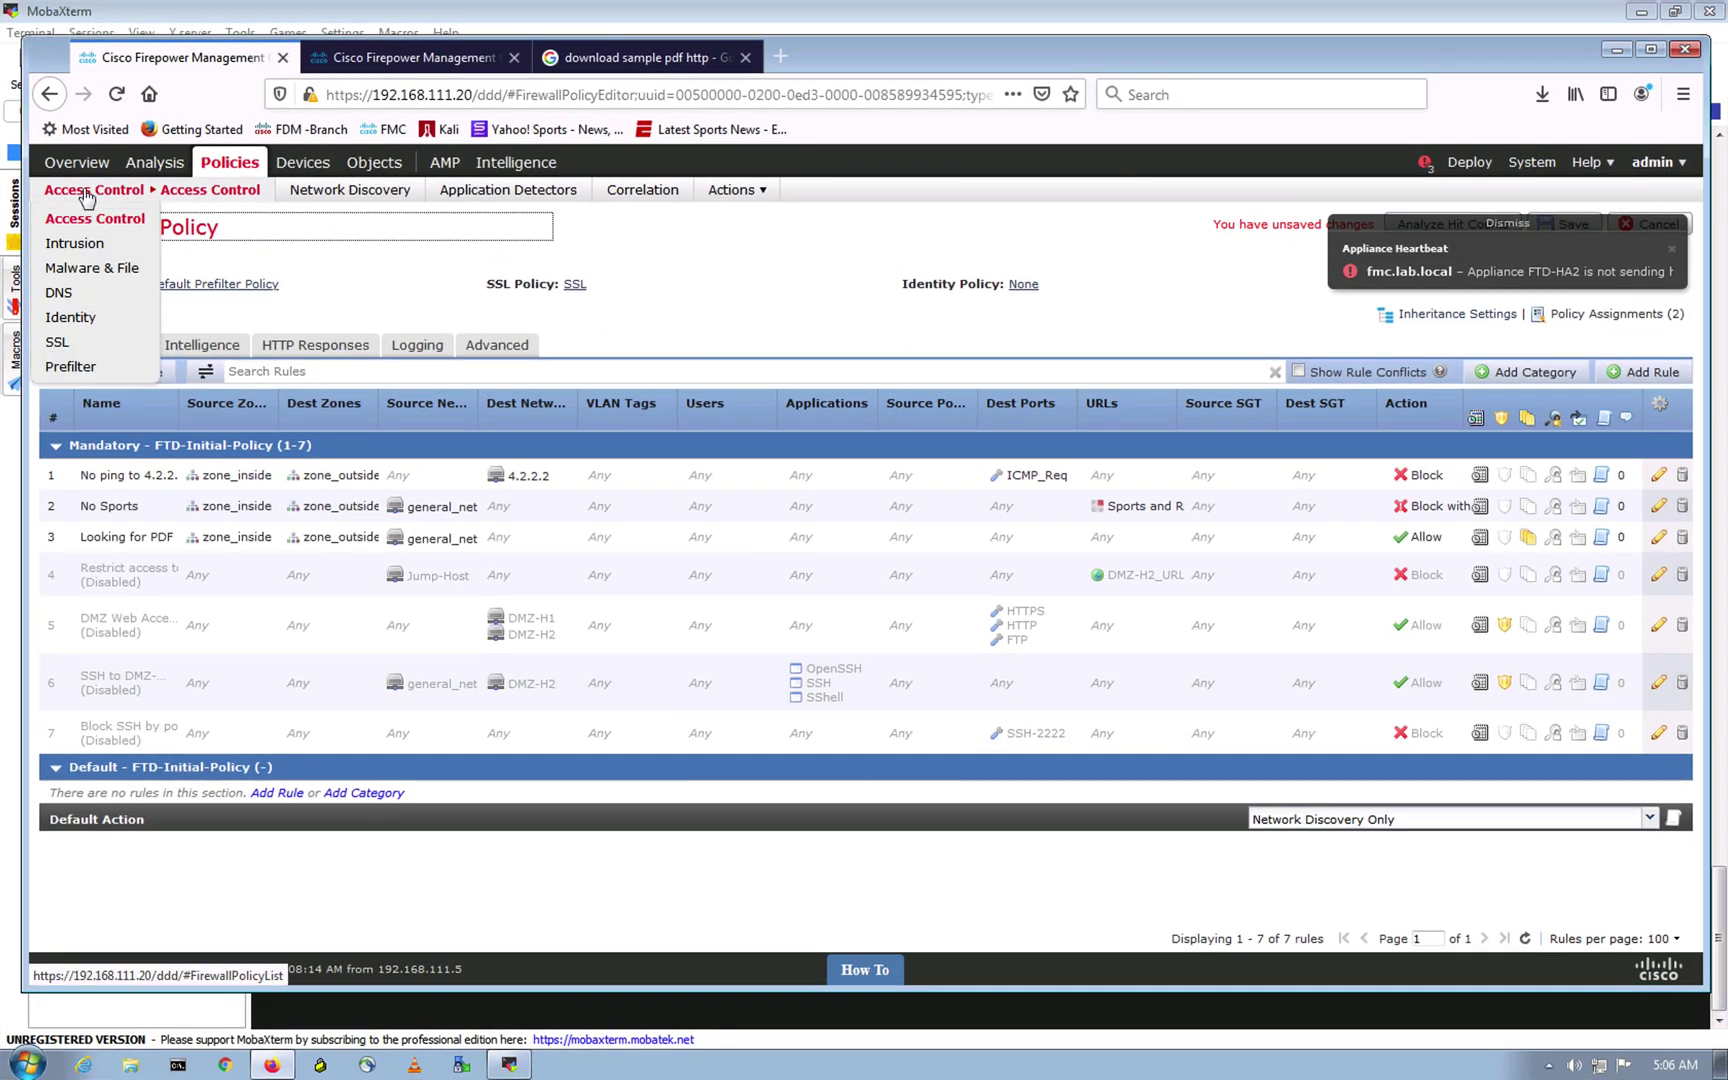
click(97, 250)
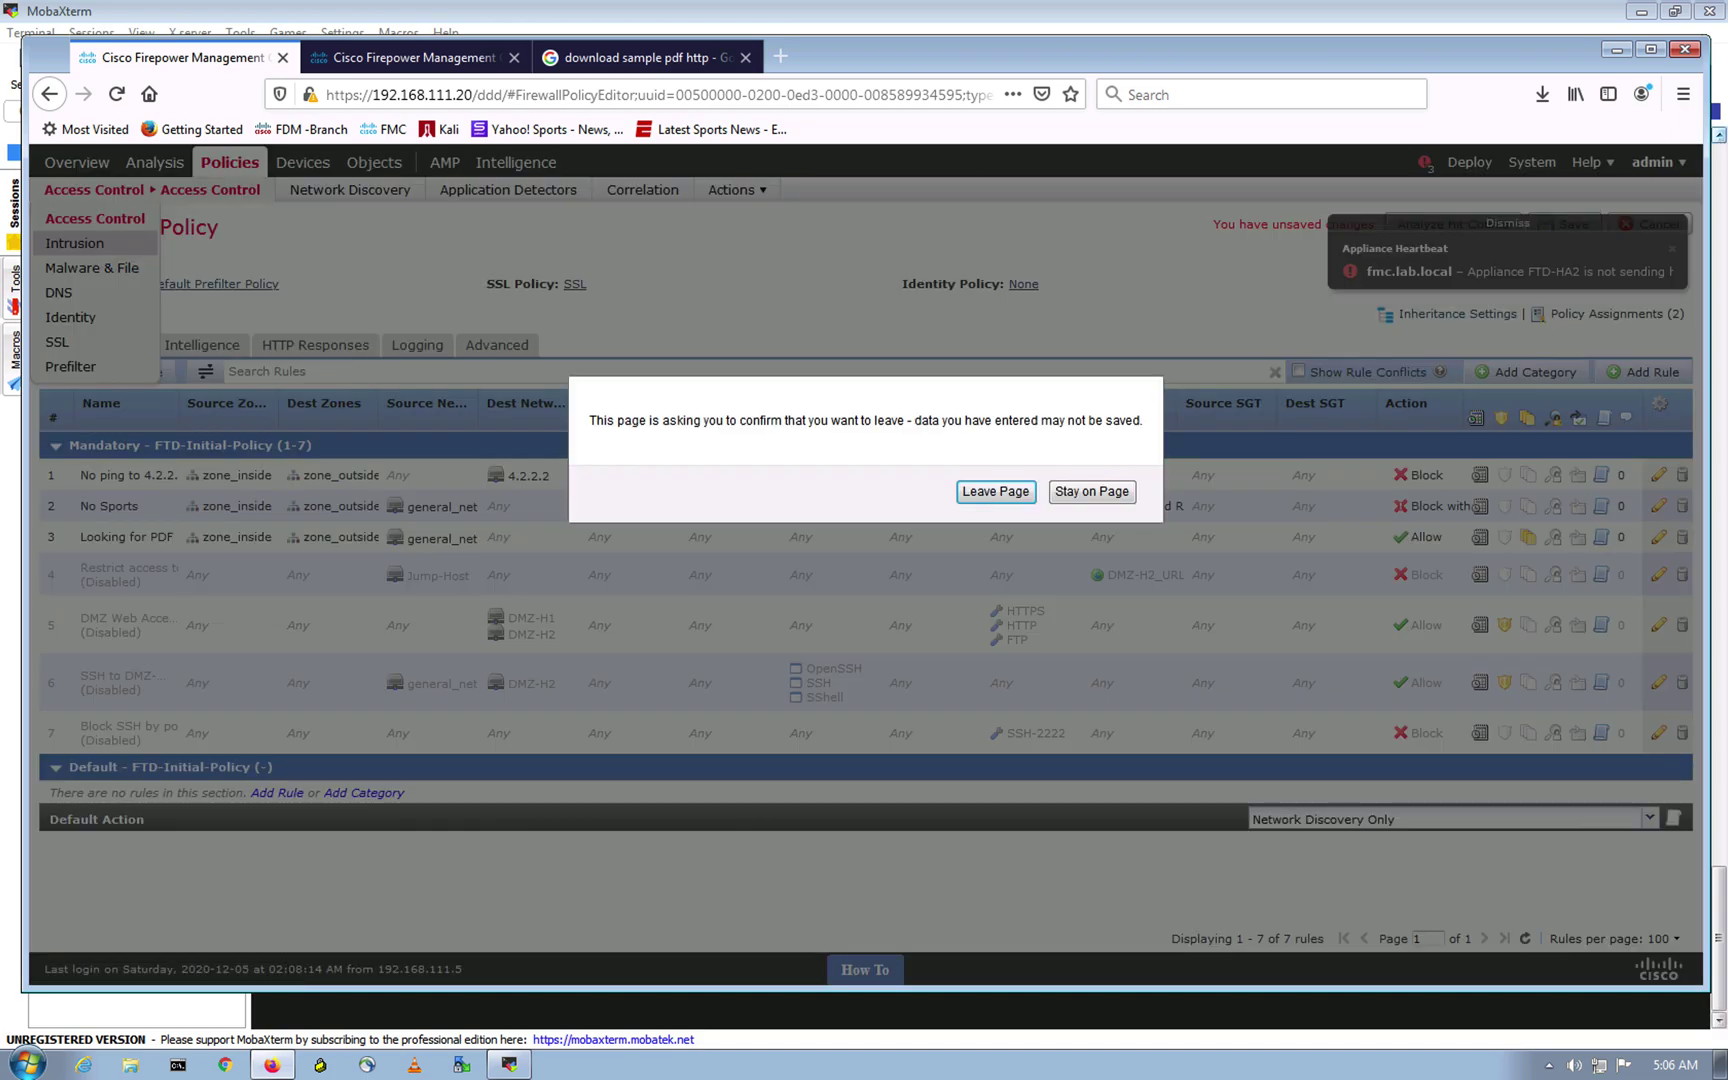
click(972, 491)
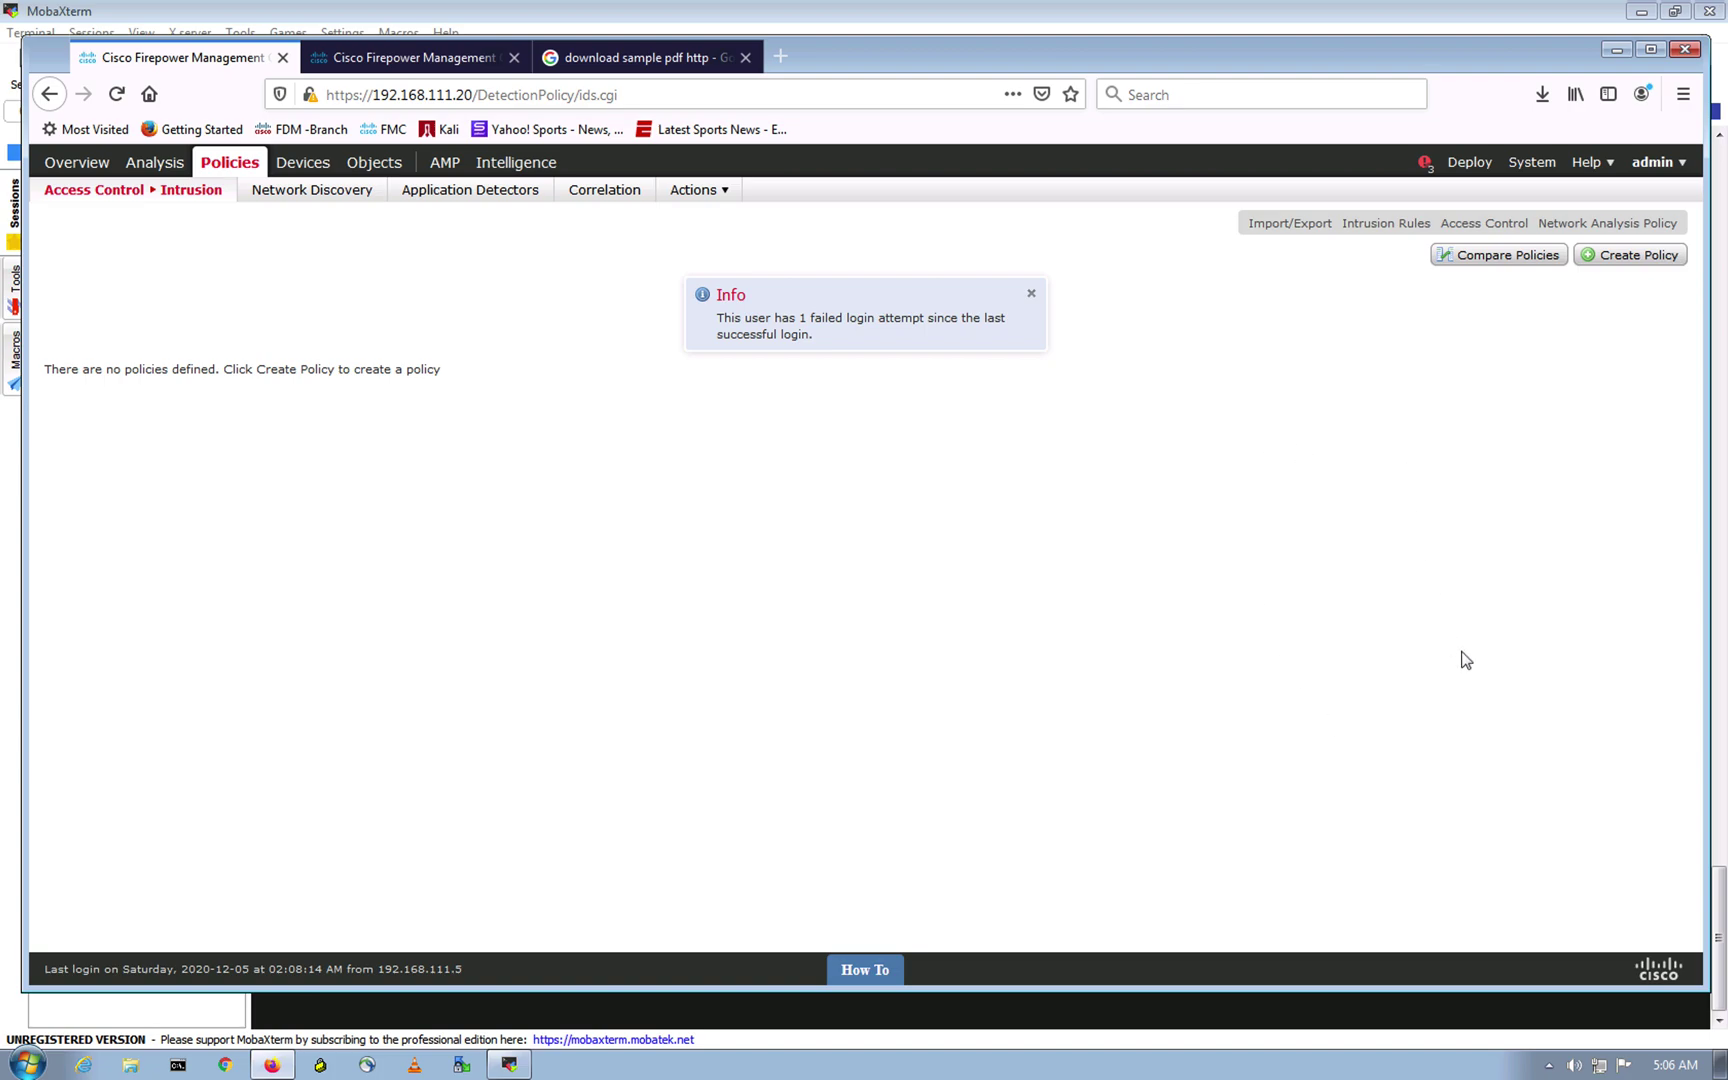
Step: Create intrusion policy 'Our IPS' based on Balanced Security and Connectivity and open it for editing
click(1638, 256)
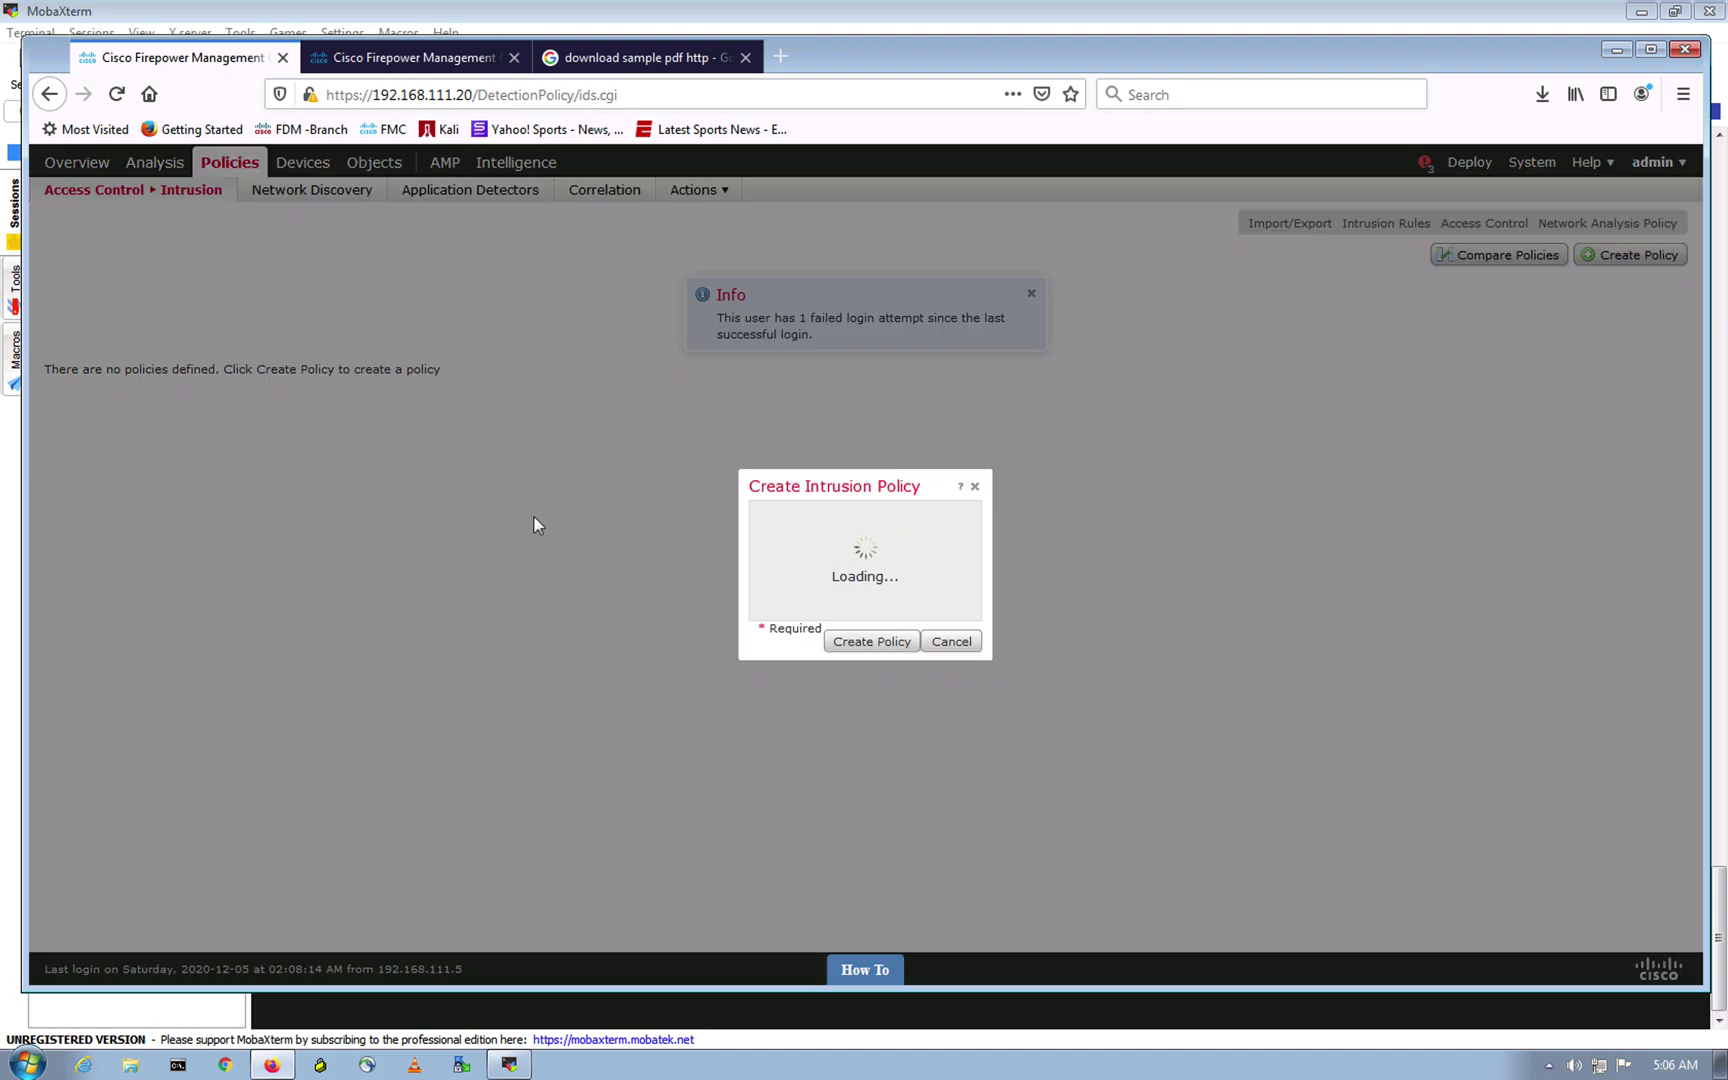
click(874, 508)
text(Our IPS)
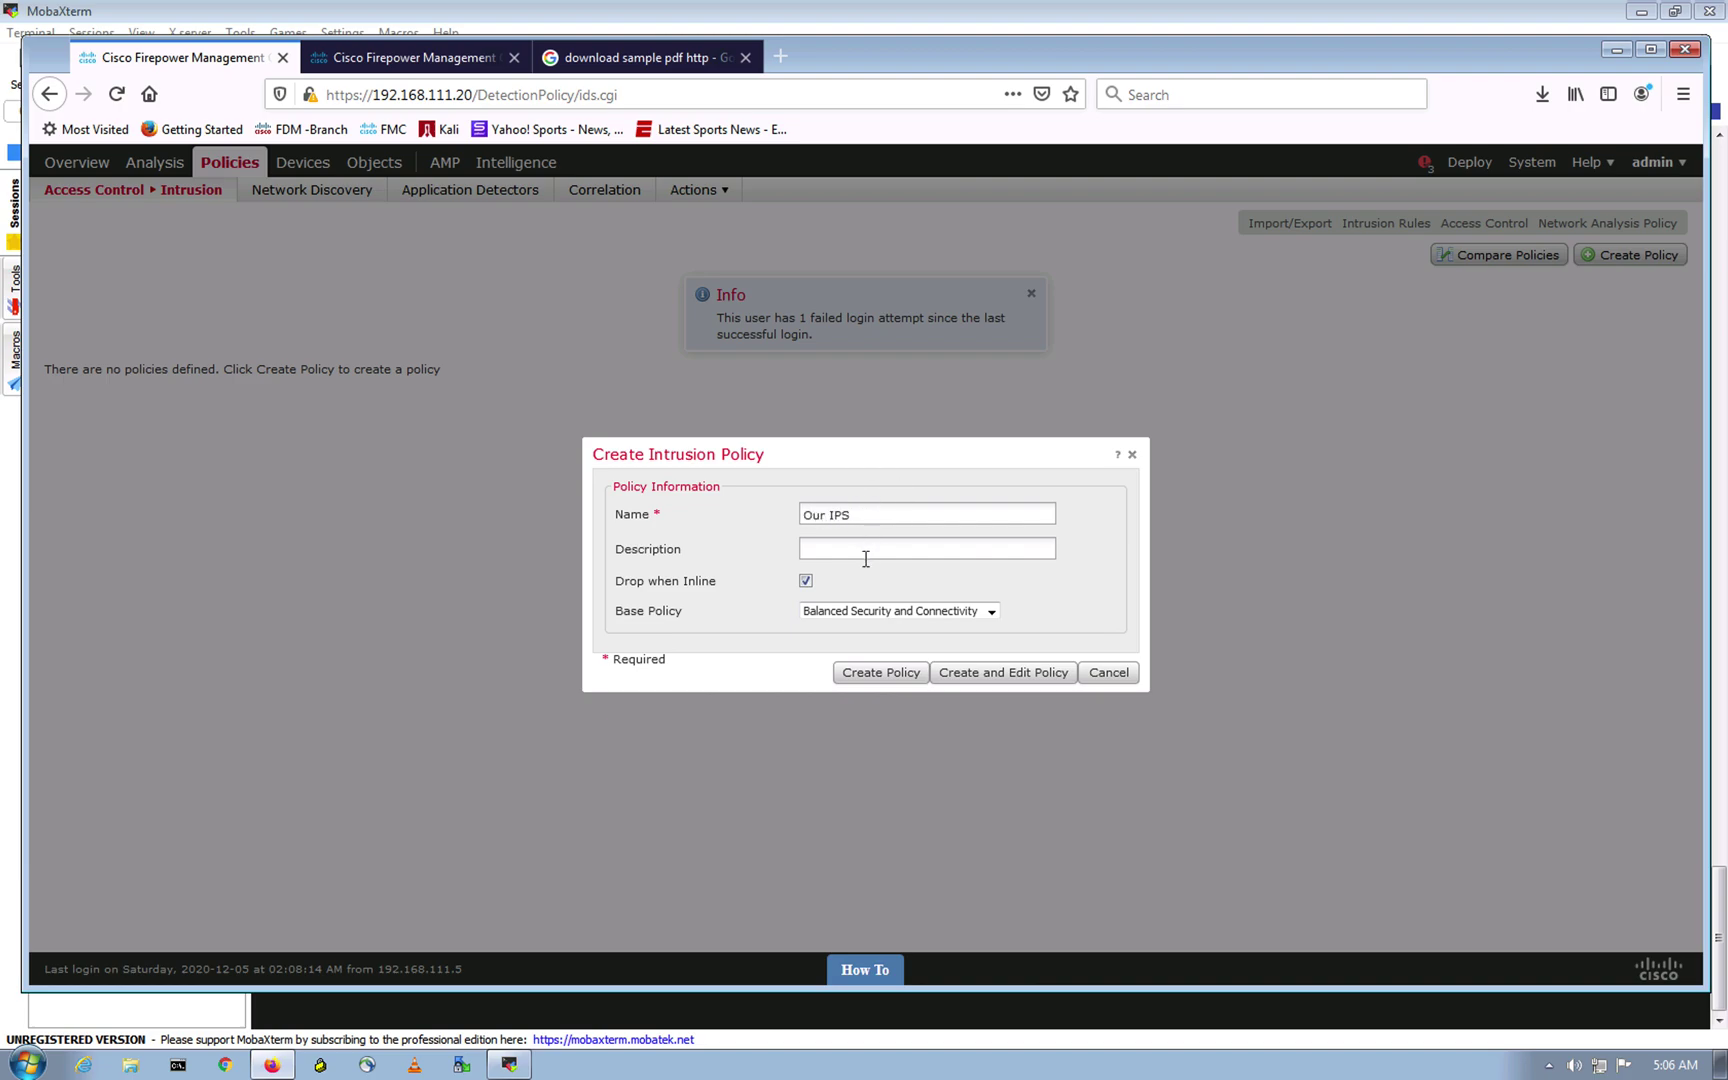
click(991, 613)
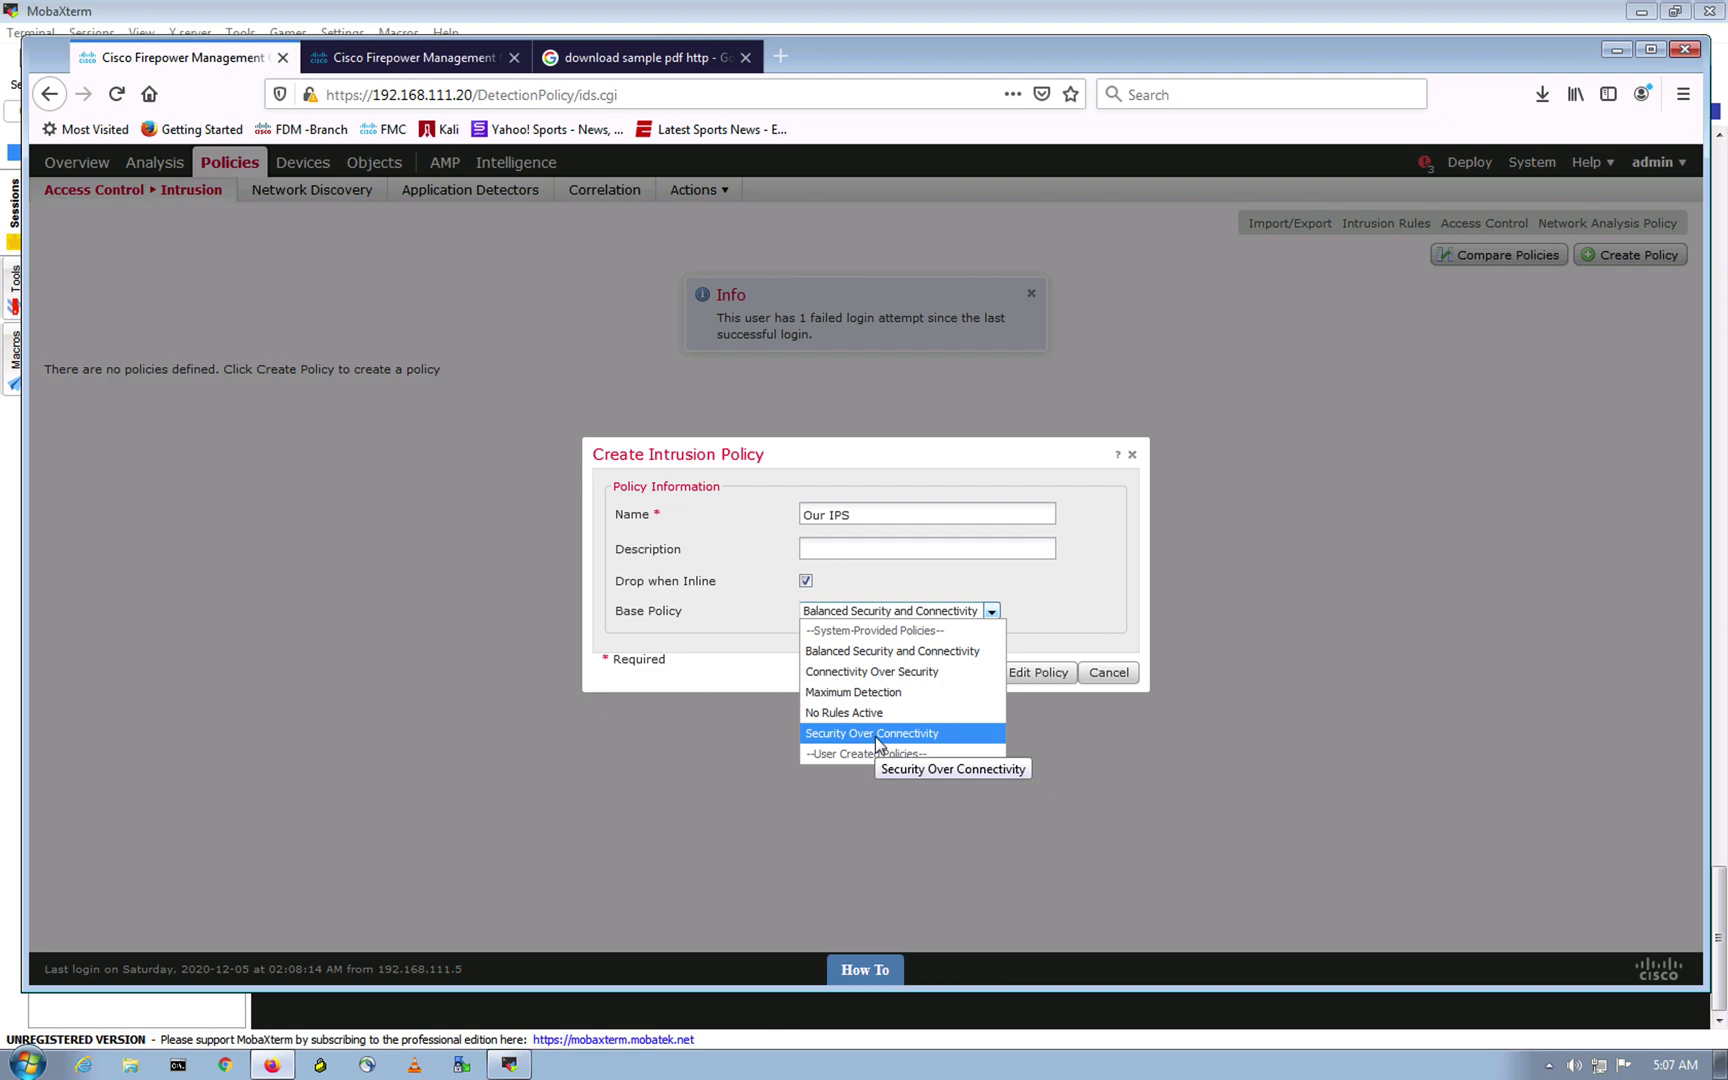
click(888, 651)
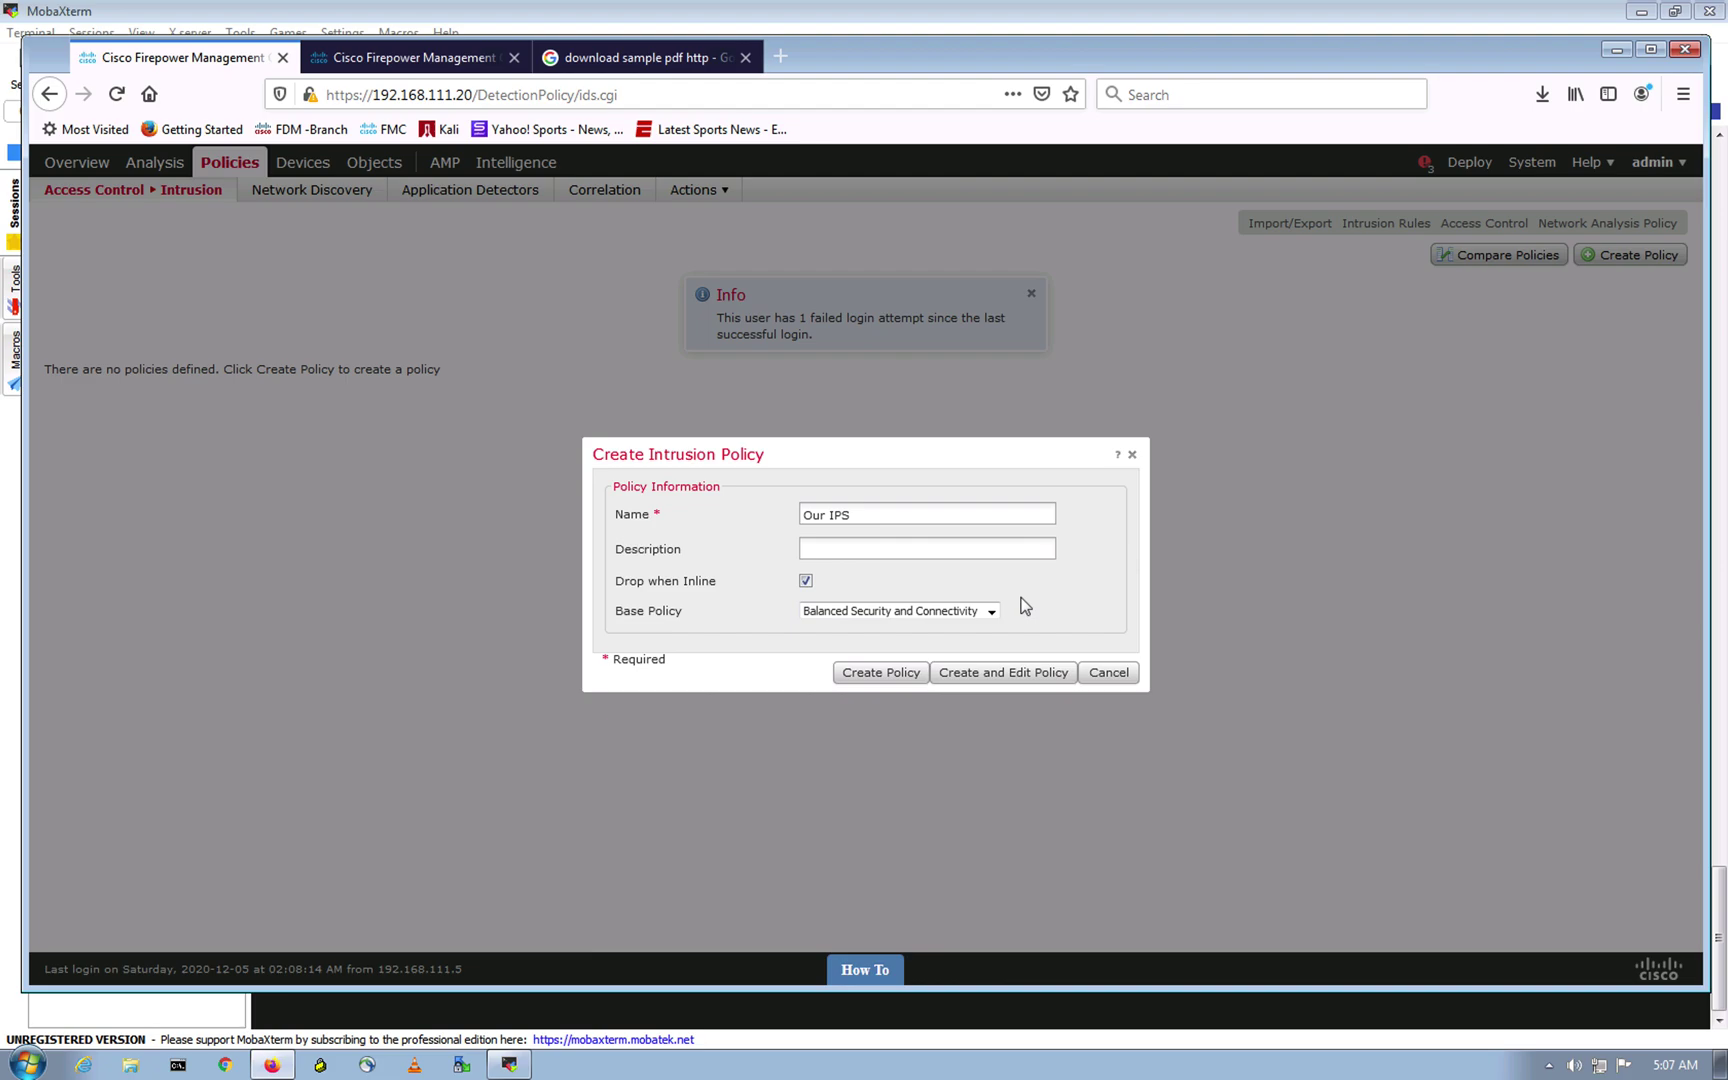
click(1003, 673)
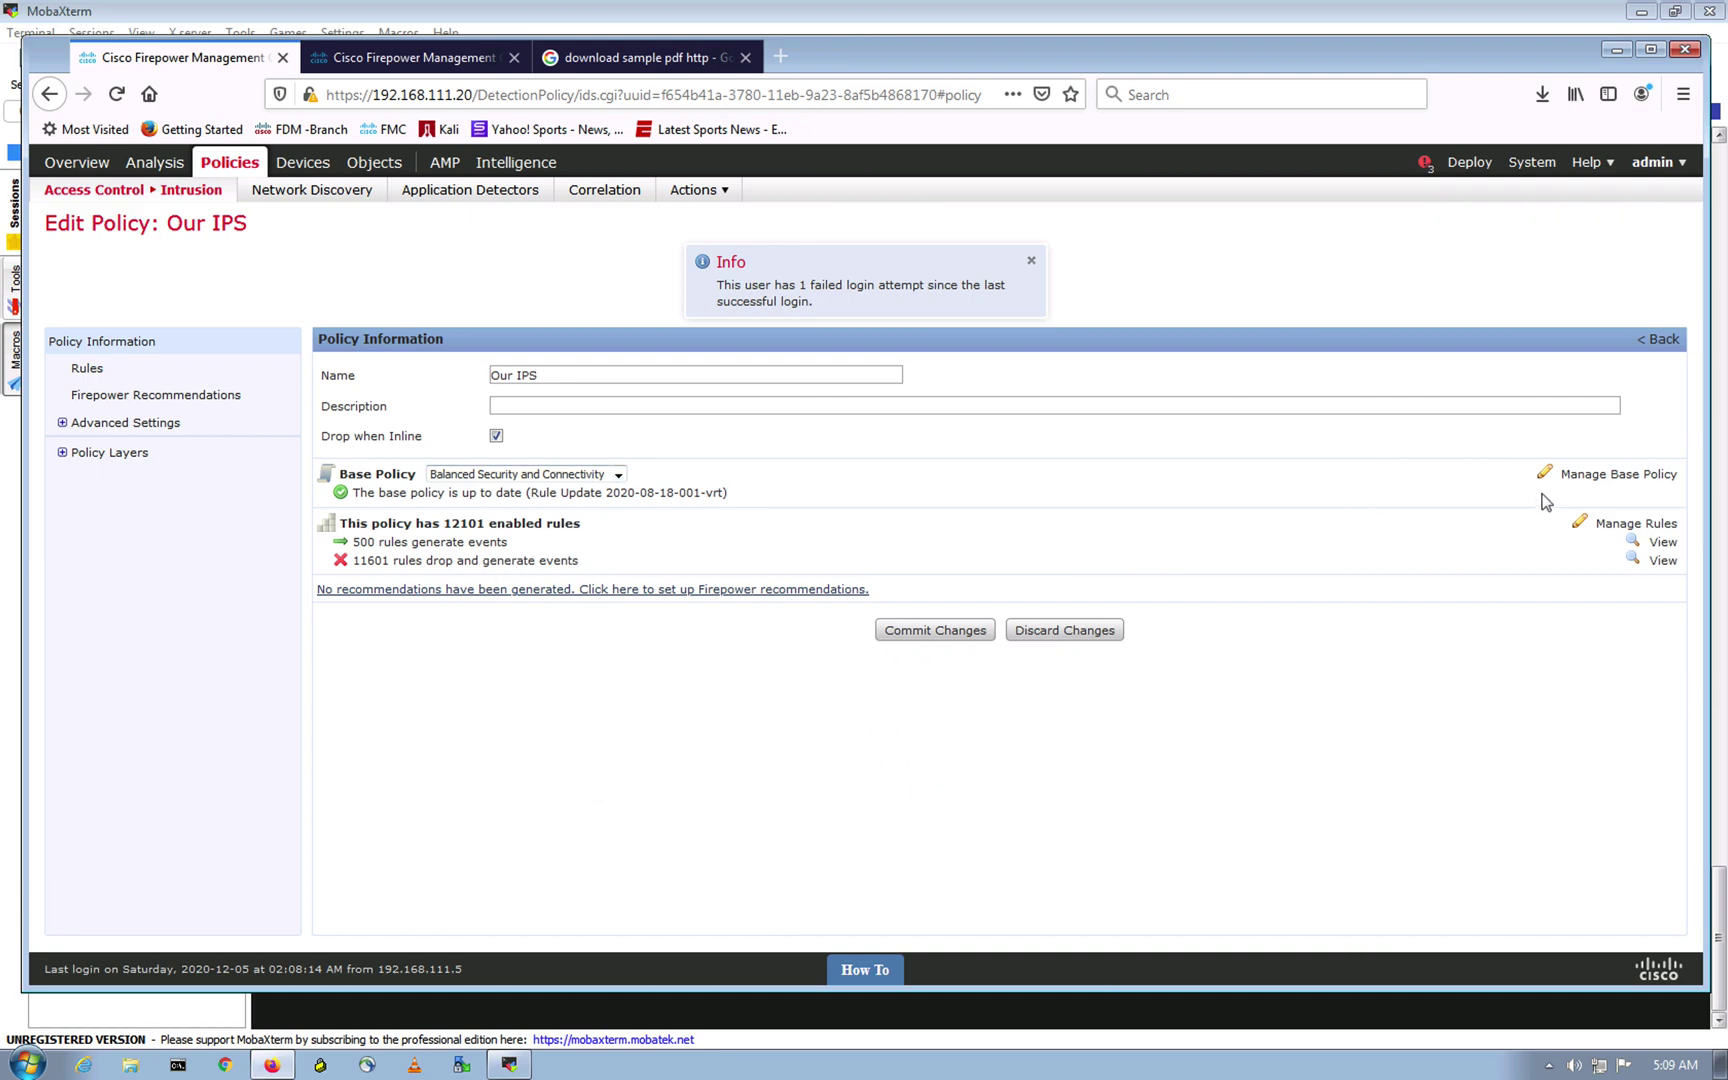
Step: Commit the Our IPS policy changes without entering a description
click(1337, 786)
click(935, 631)
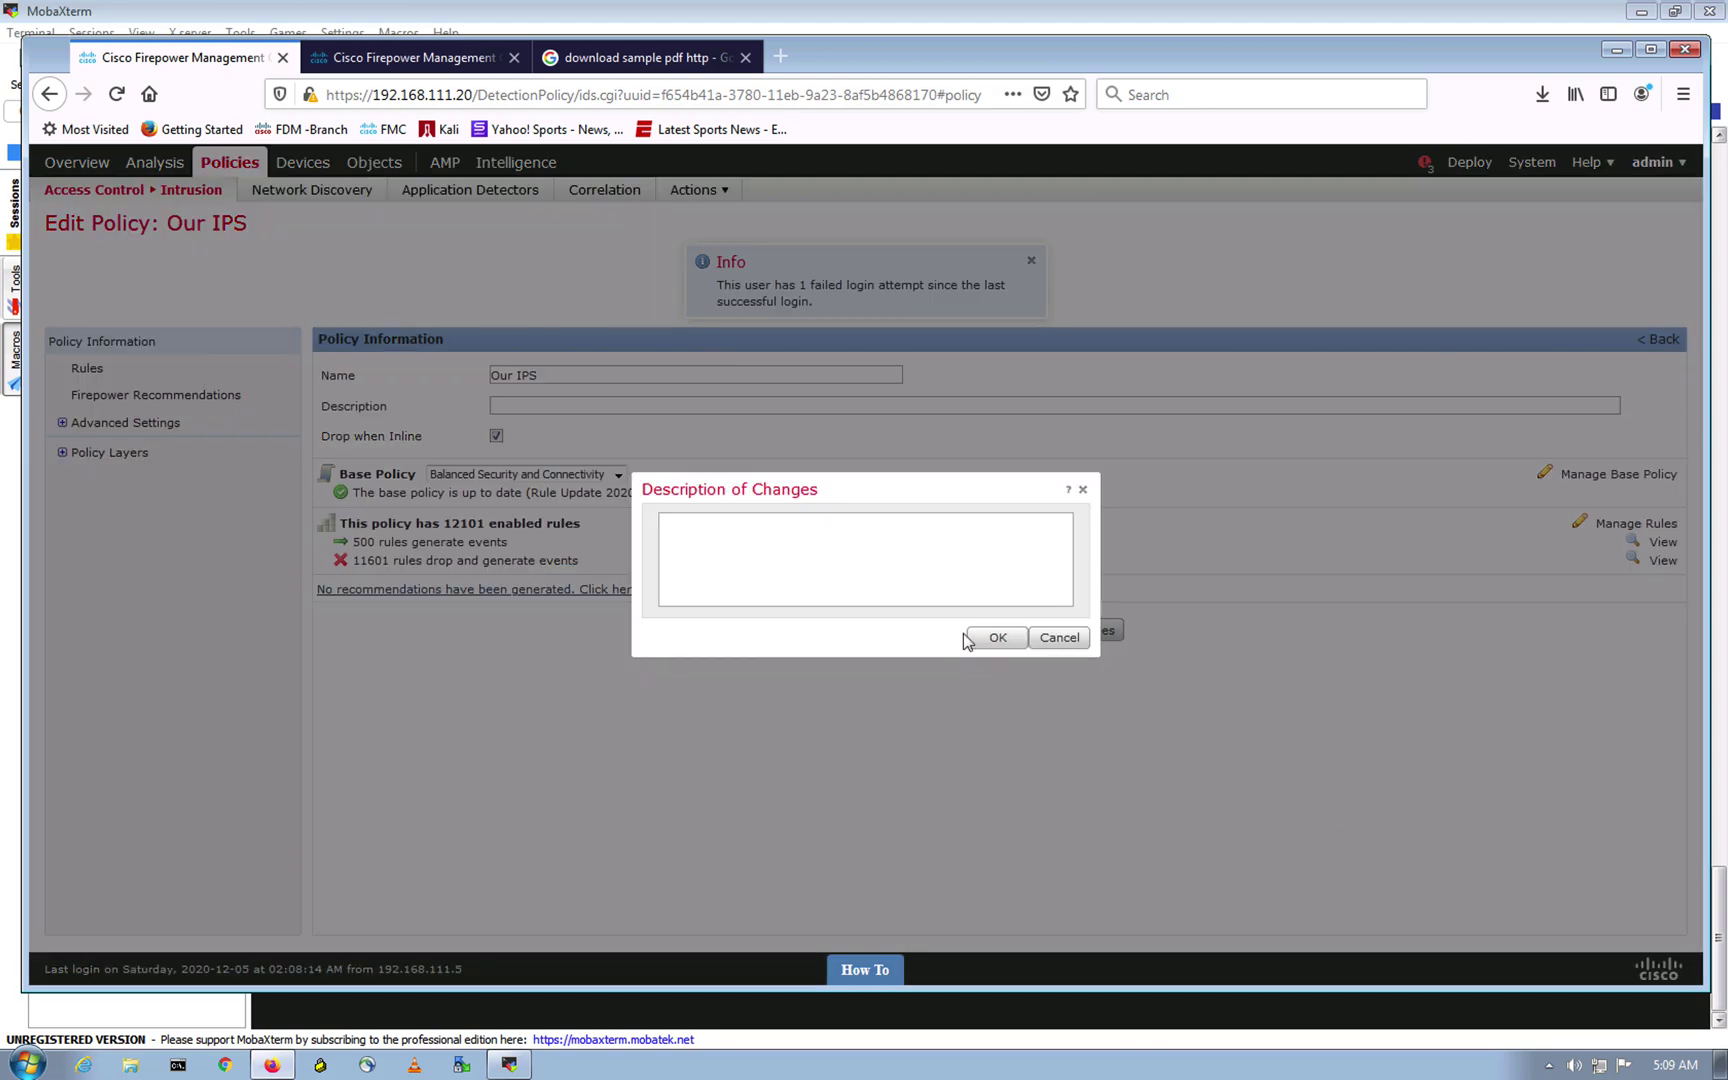
click(995, 638)
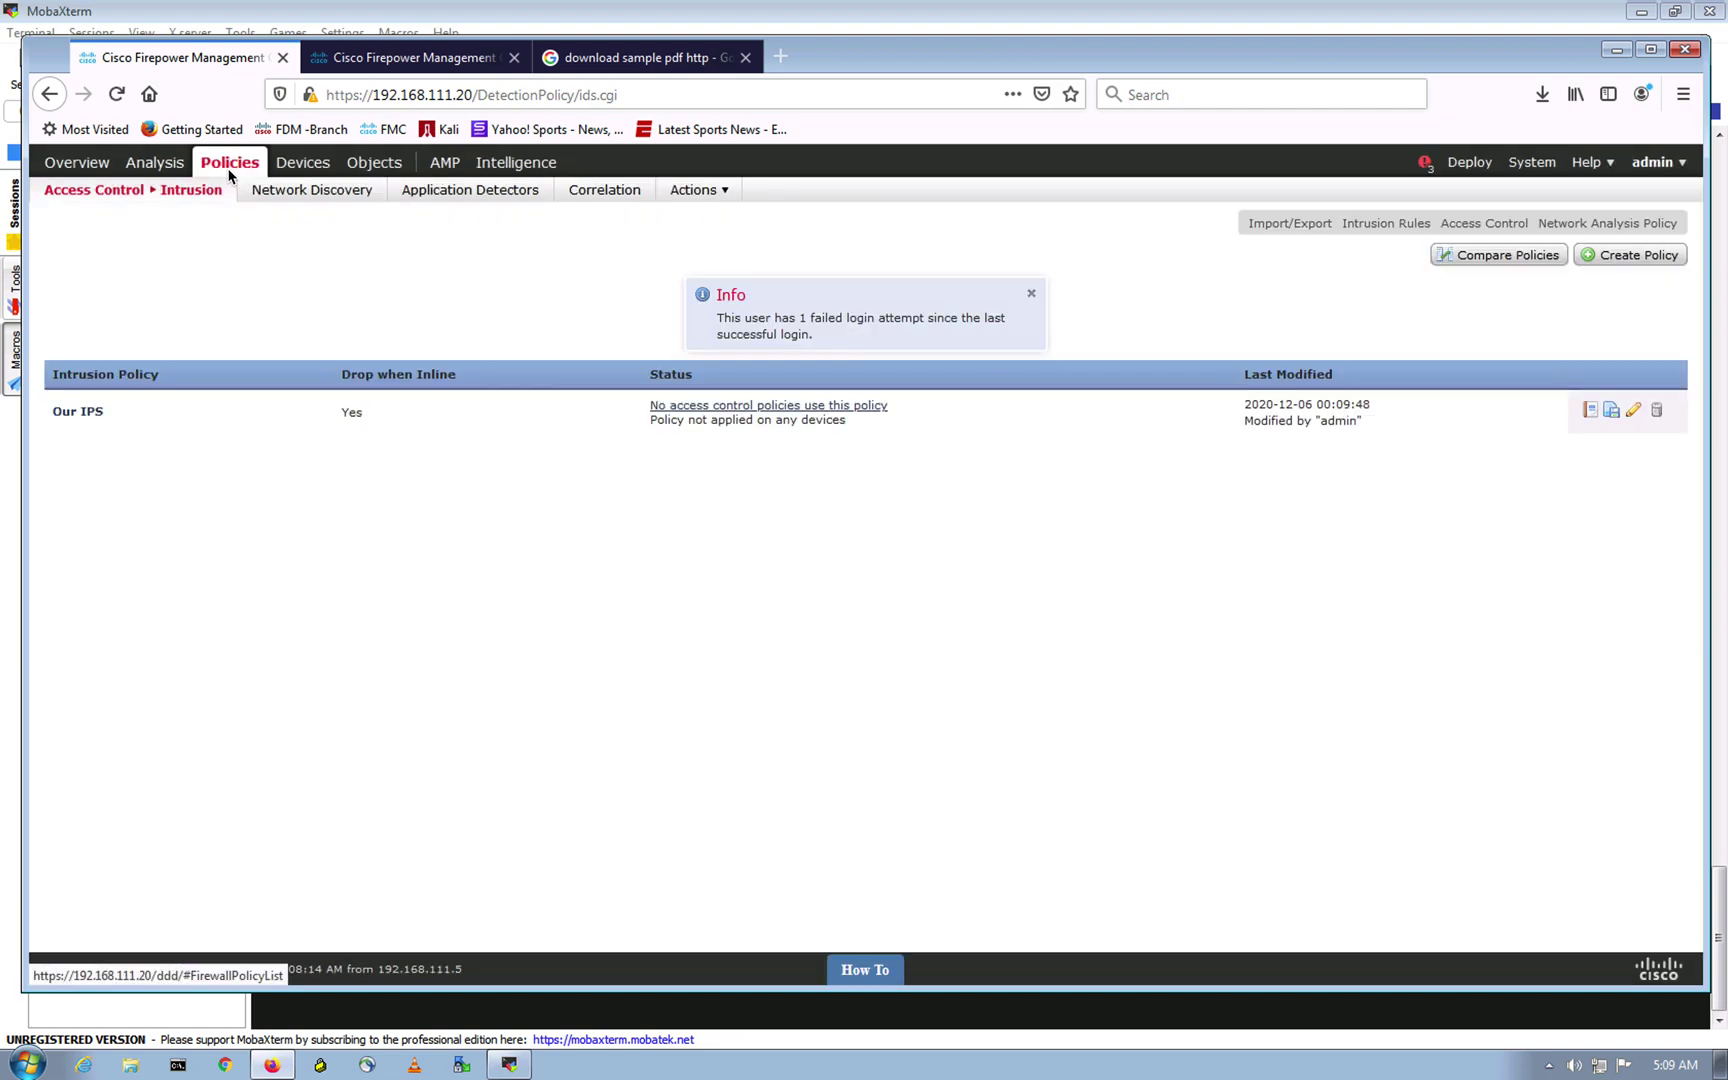
Step: Open FTD-Initial-Policy for editing and review the default action choices without changing them
mouse_move(89, 200)
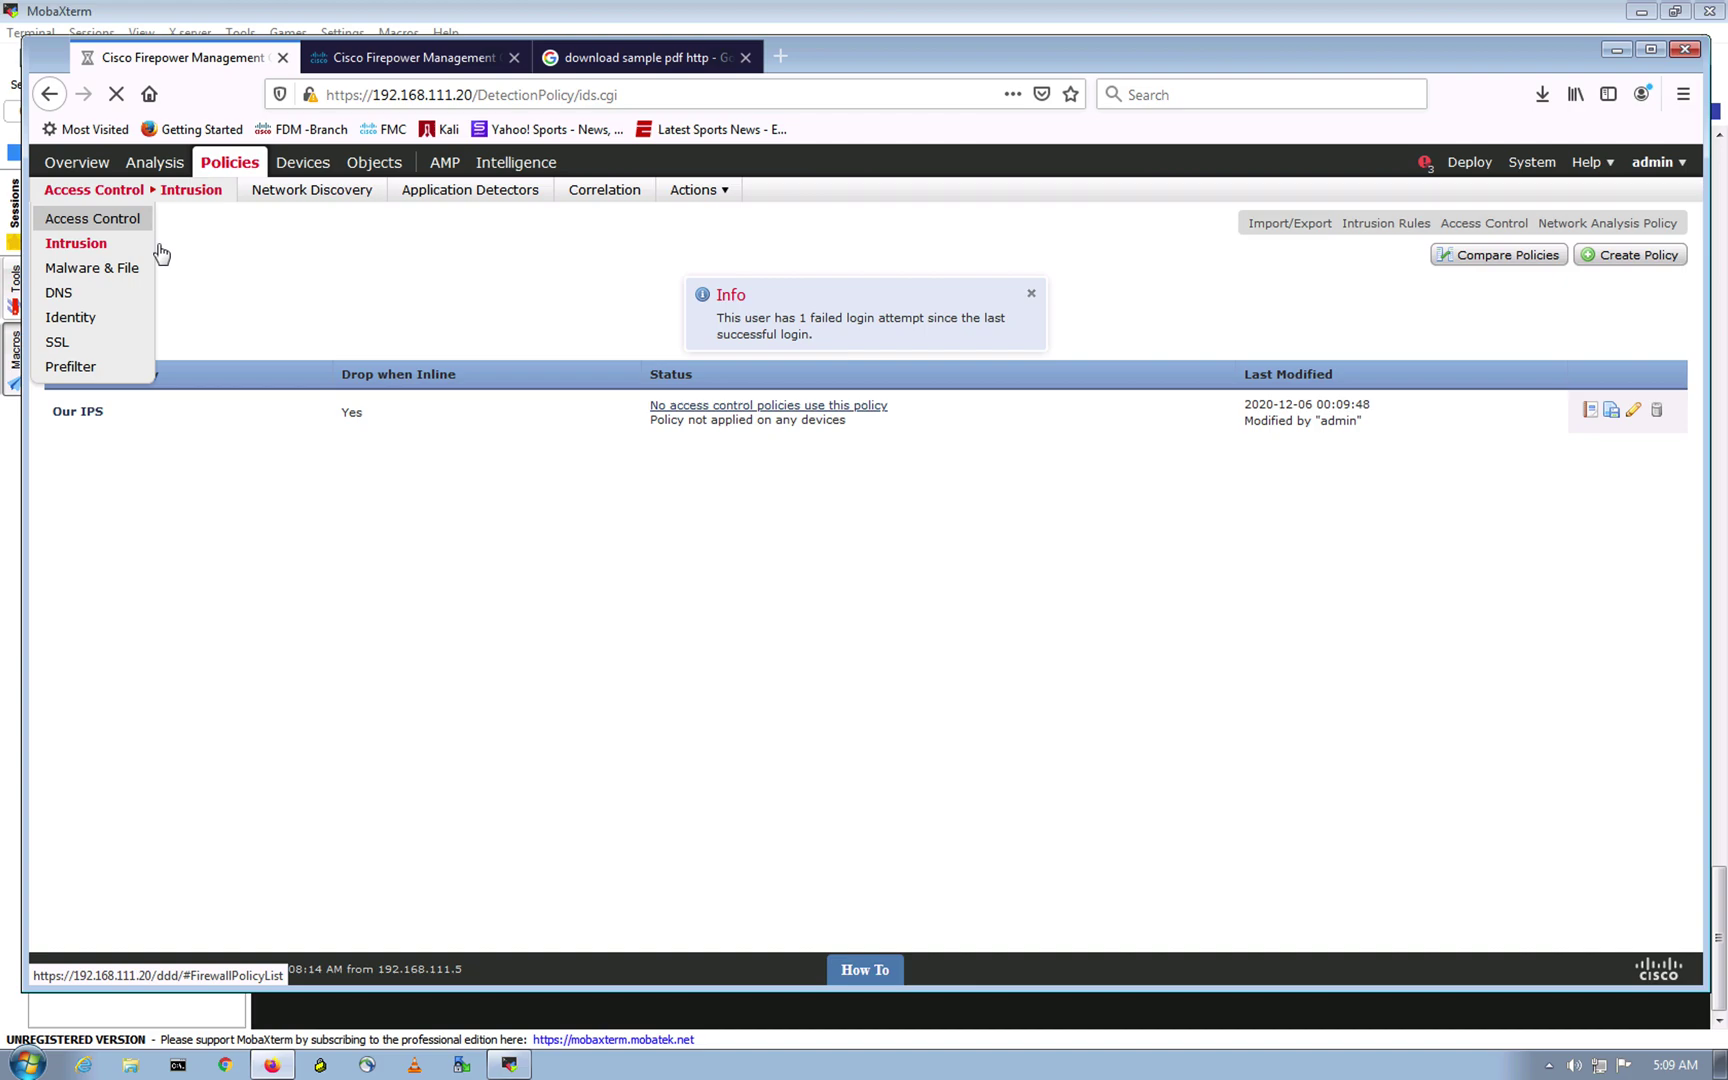
click(112, 229)
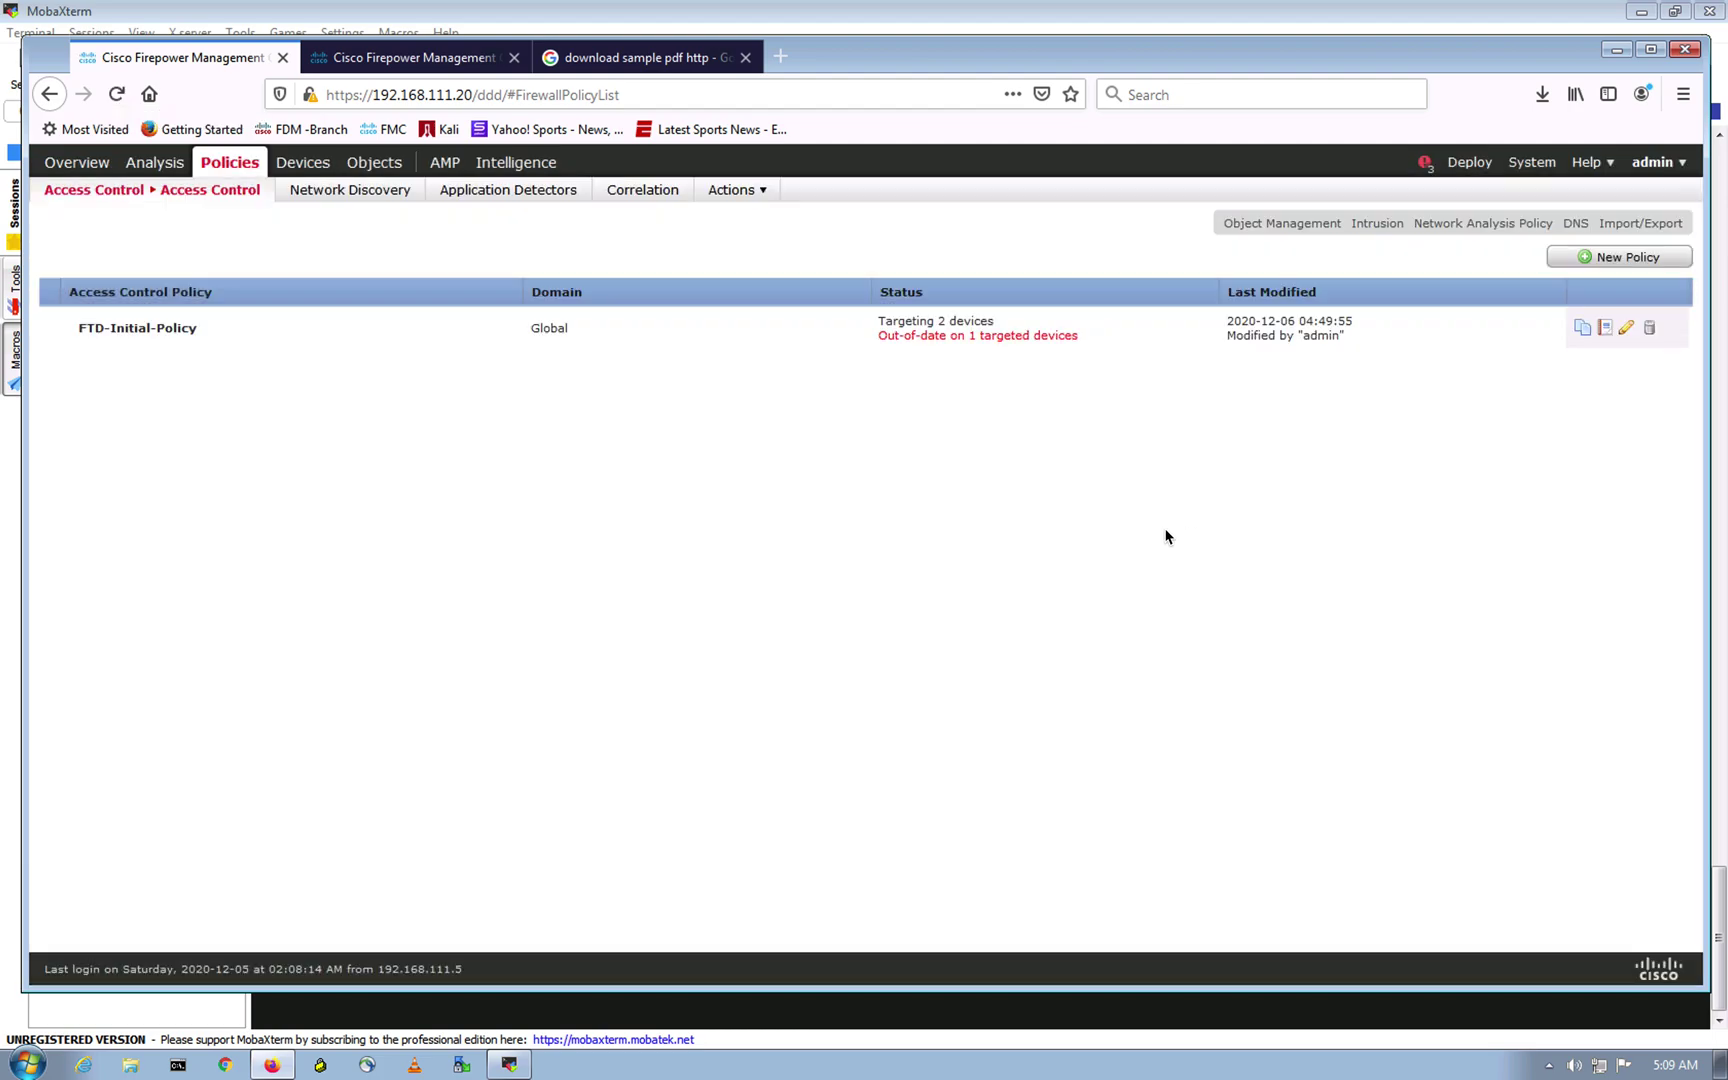
click(658, 330)
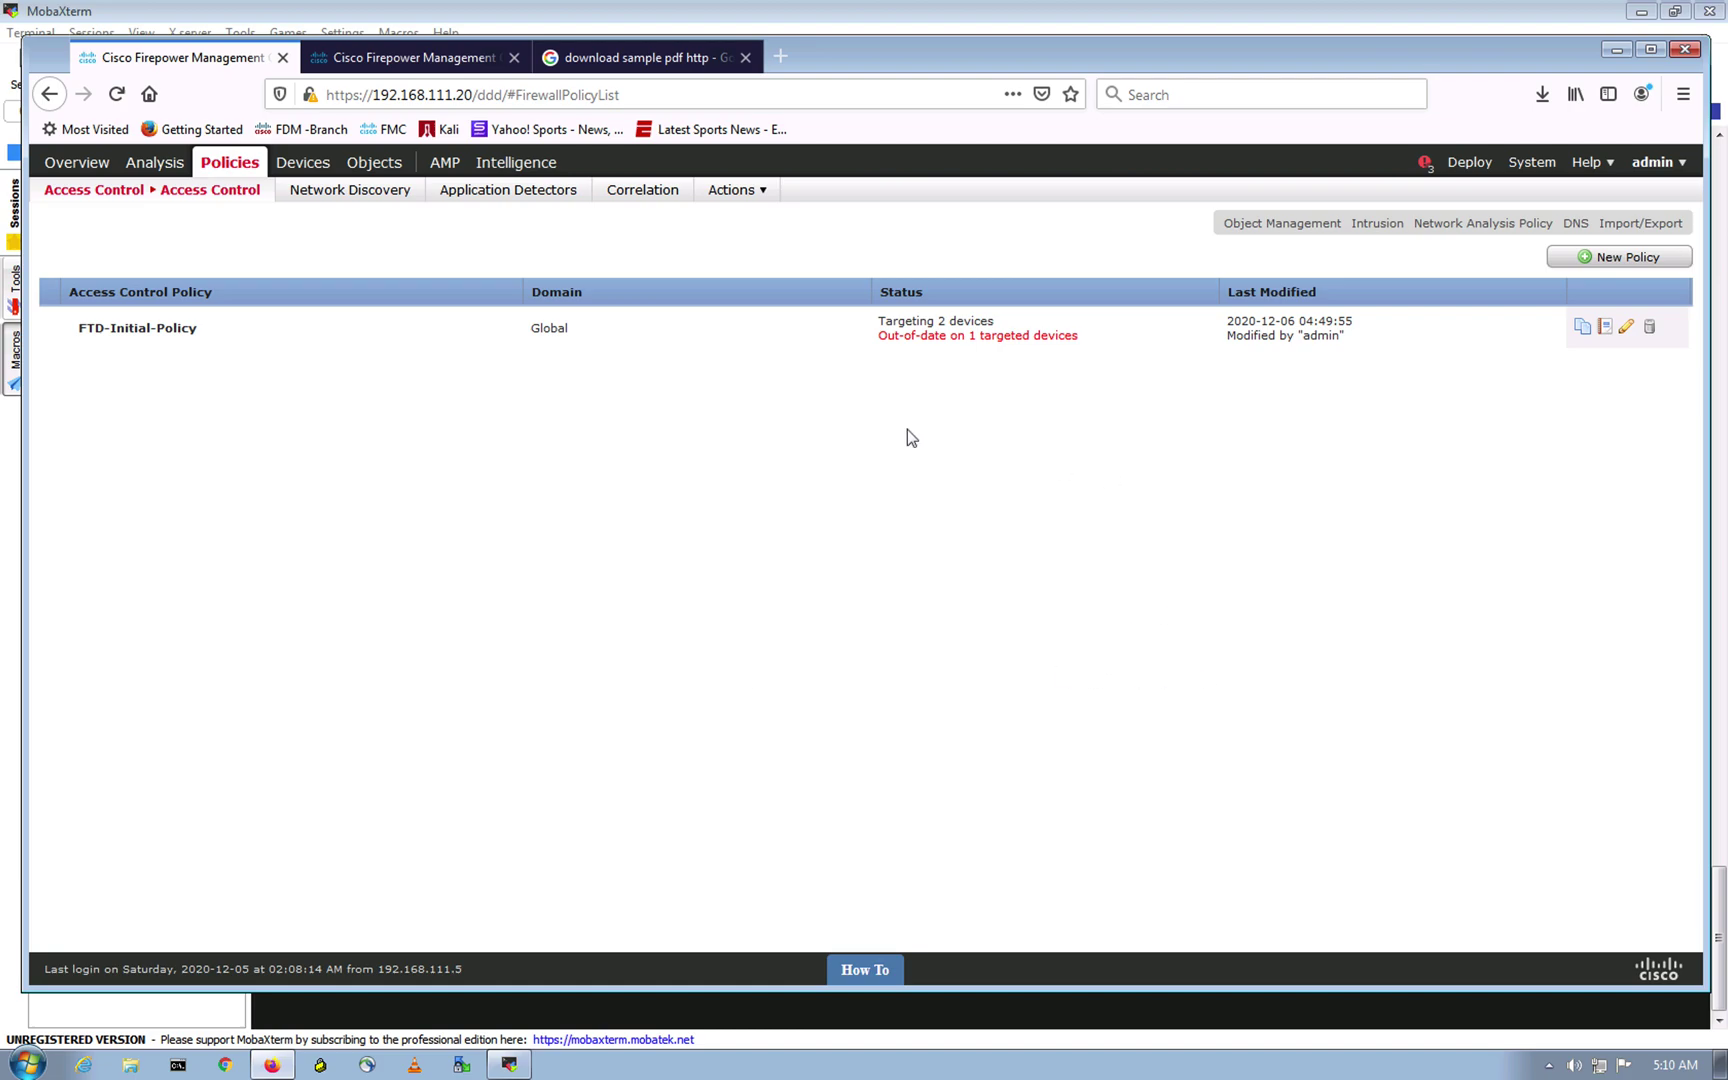
click(810, 344)
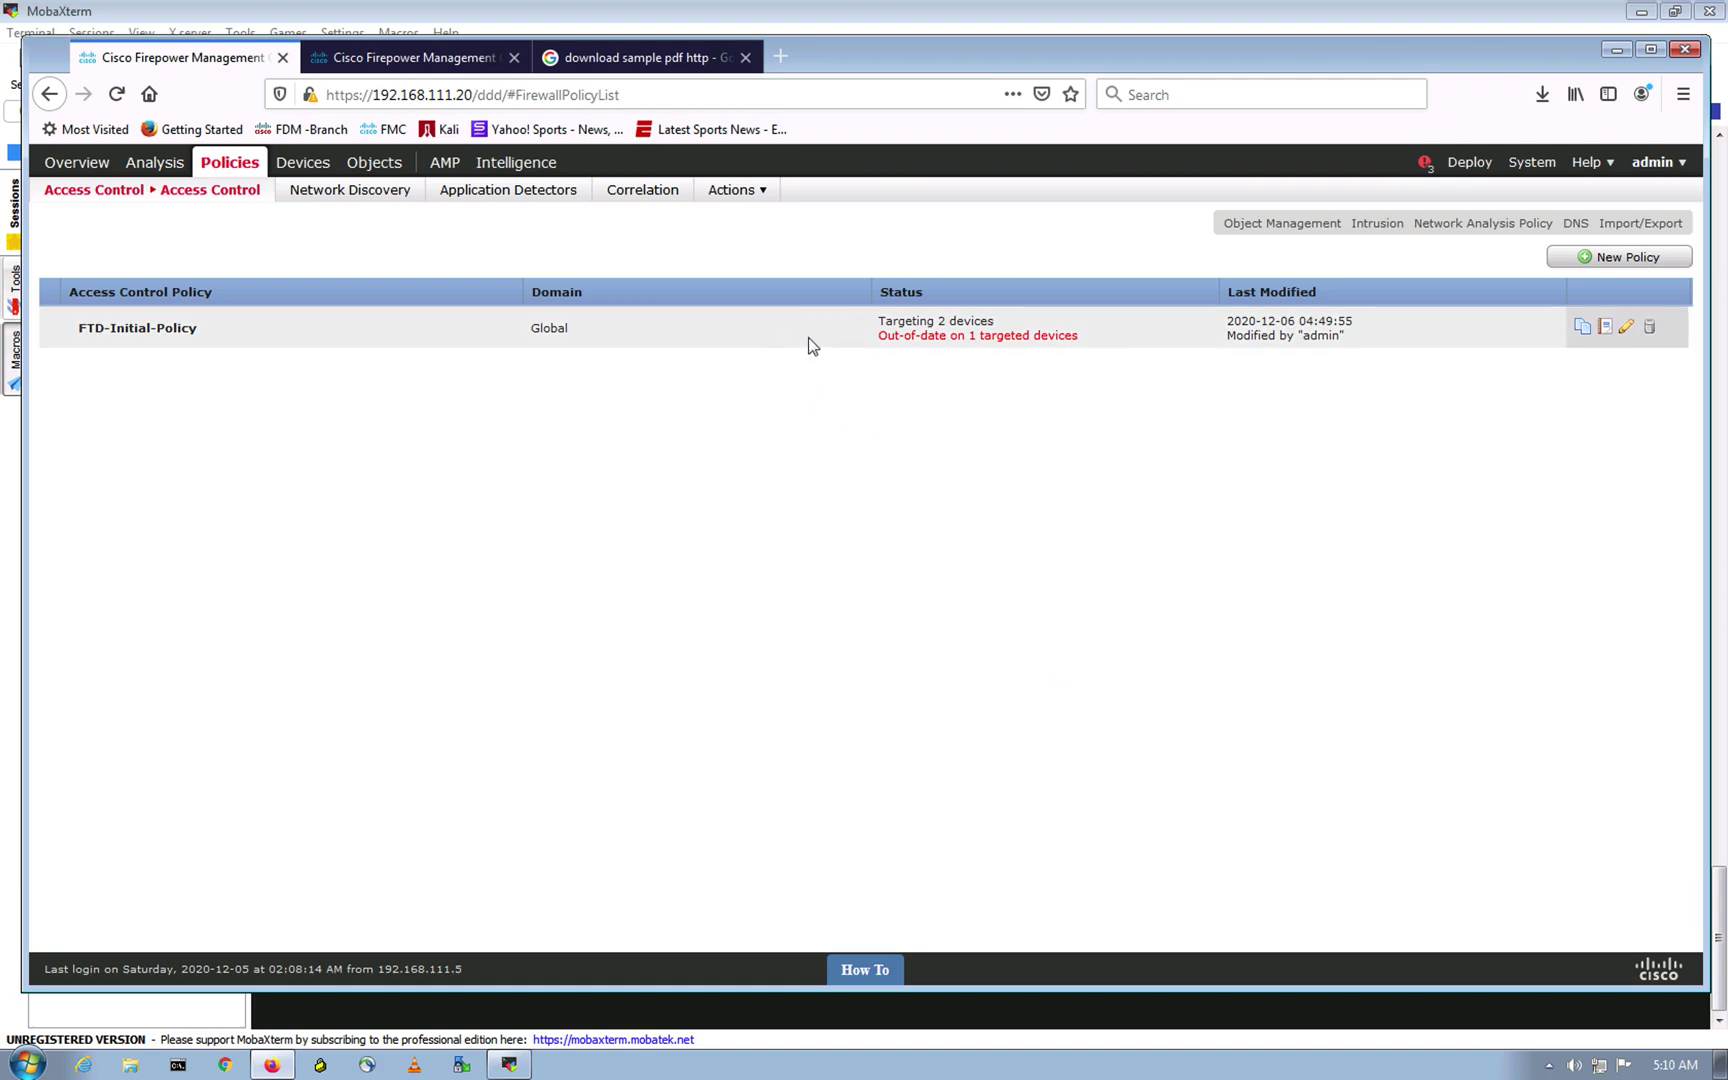
click(192, 330)
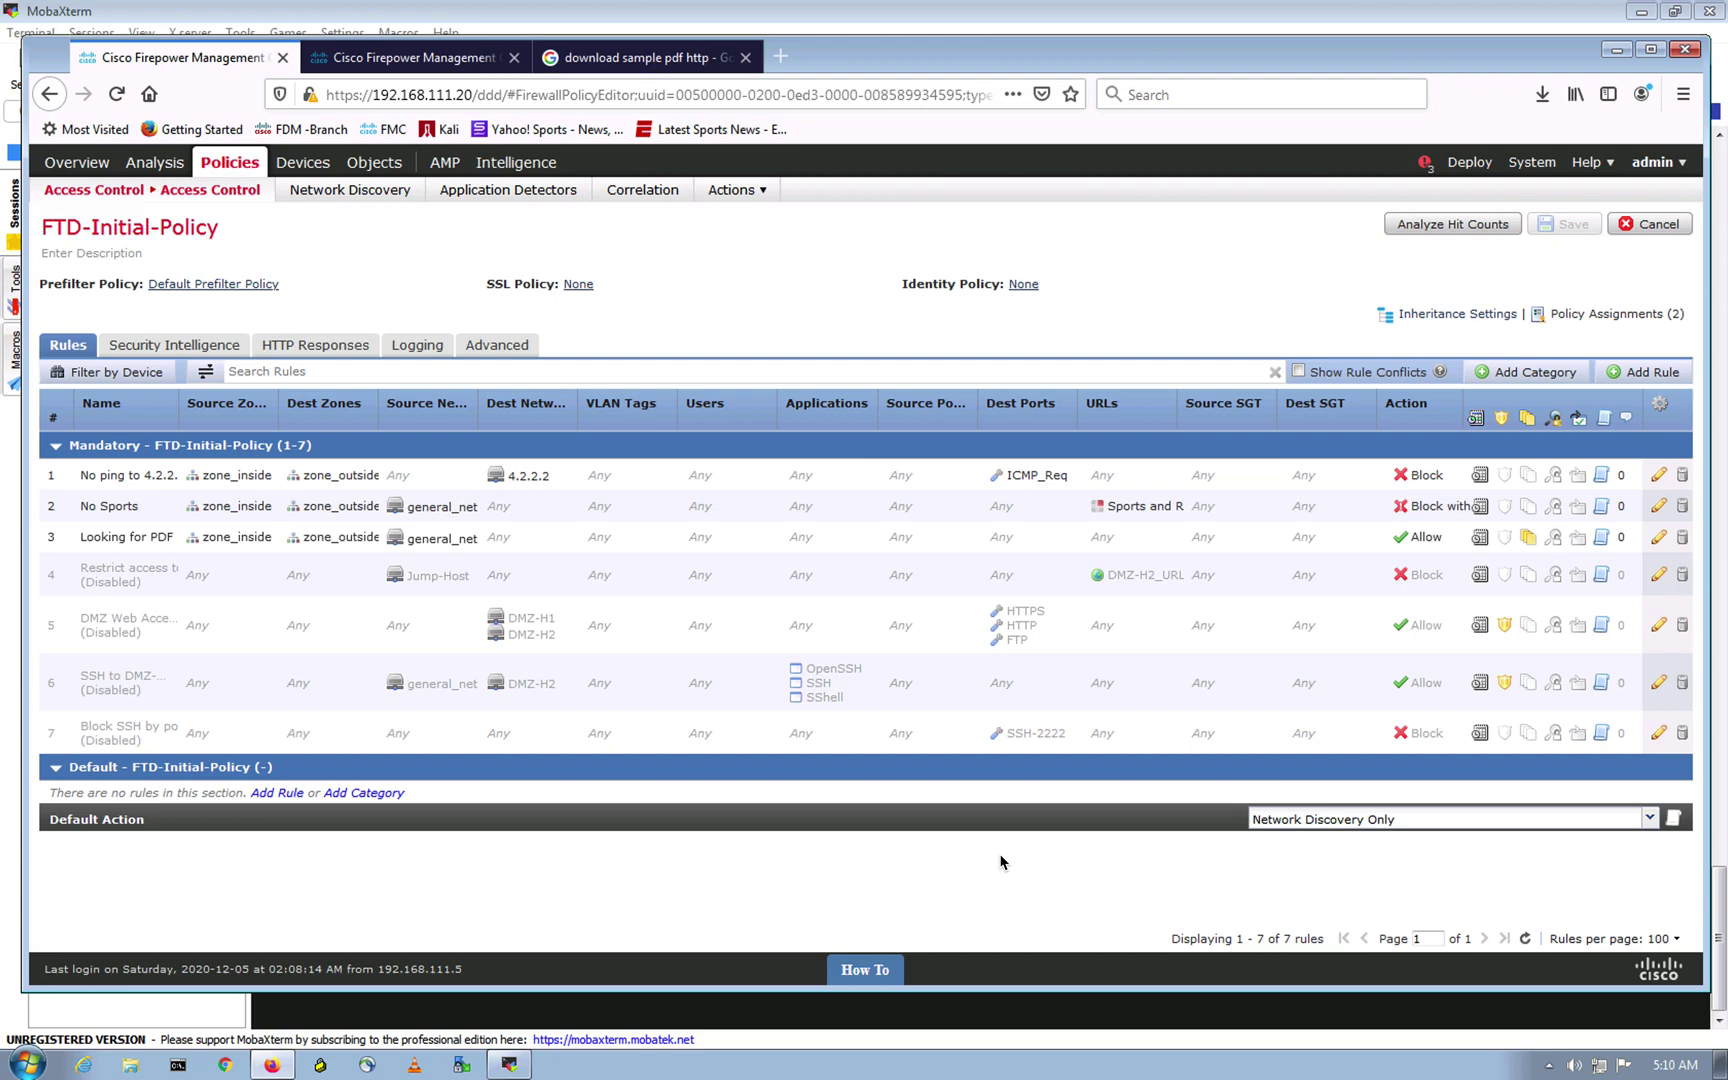
click(1335, 822)
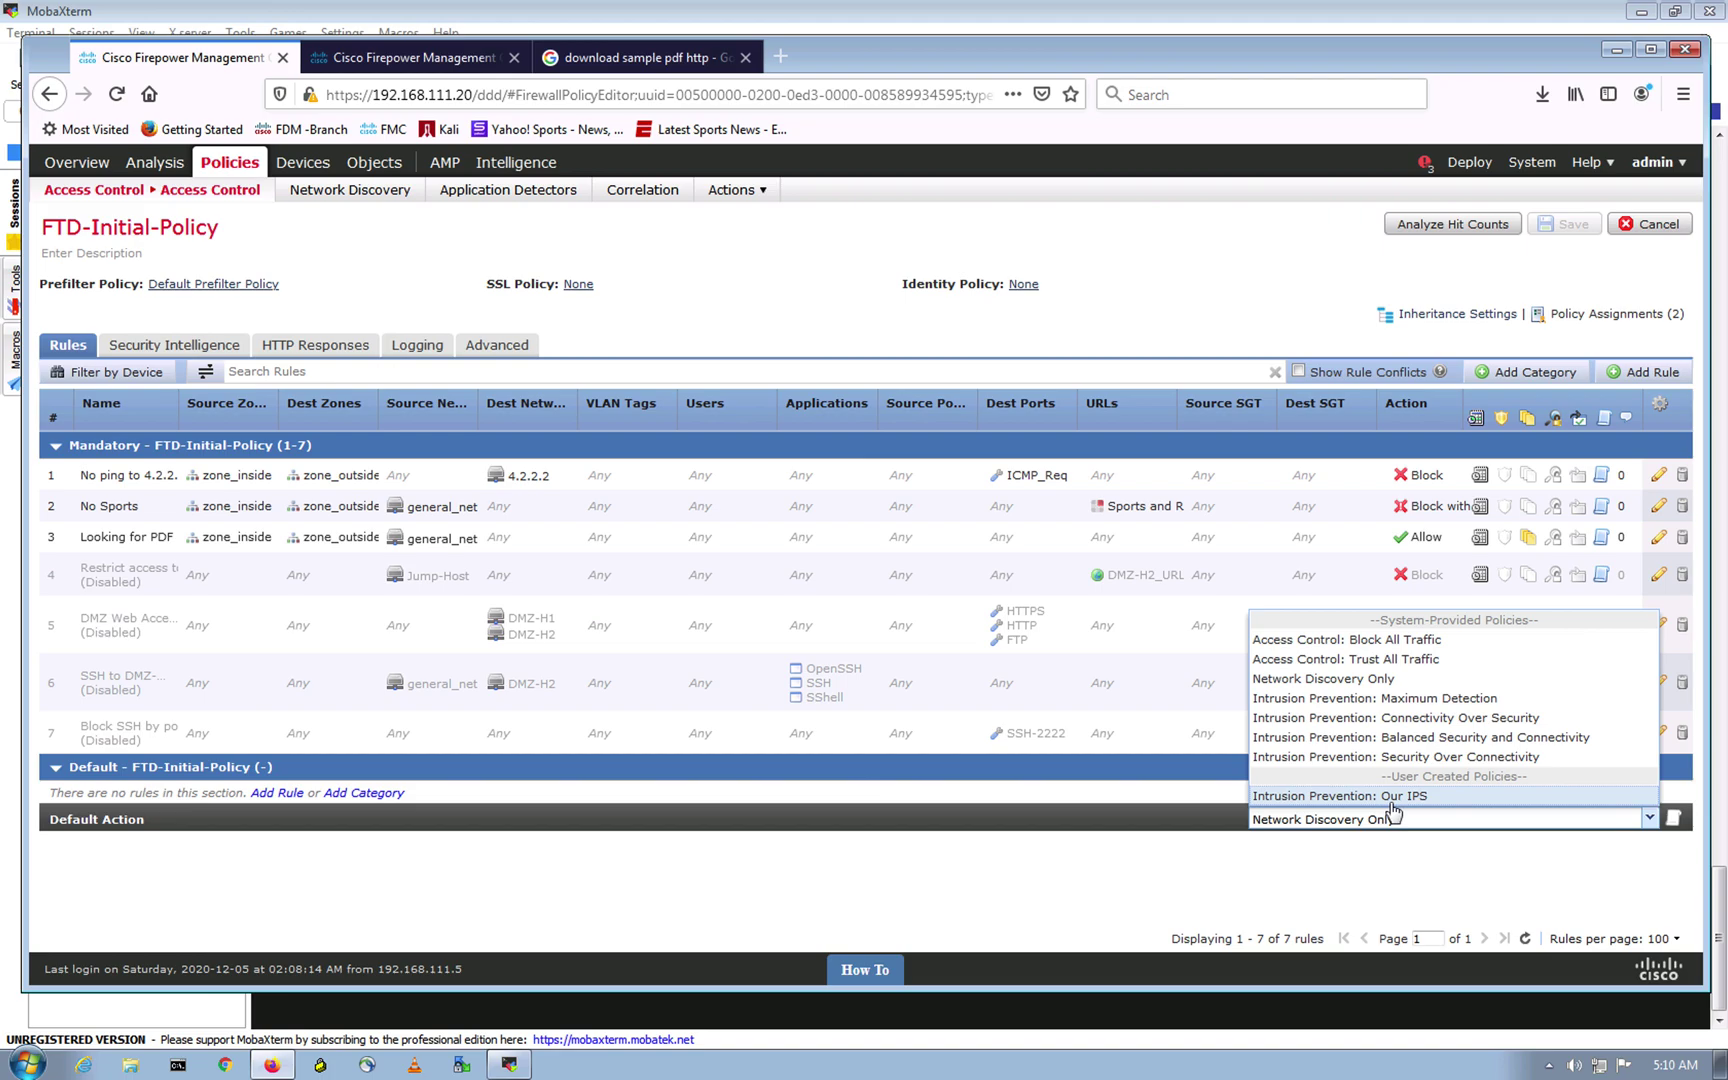
click(1127, 859)
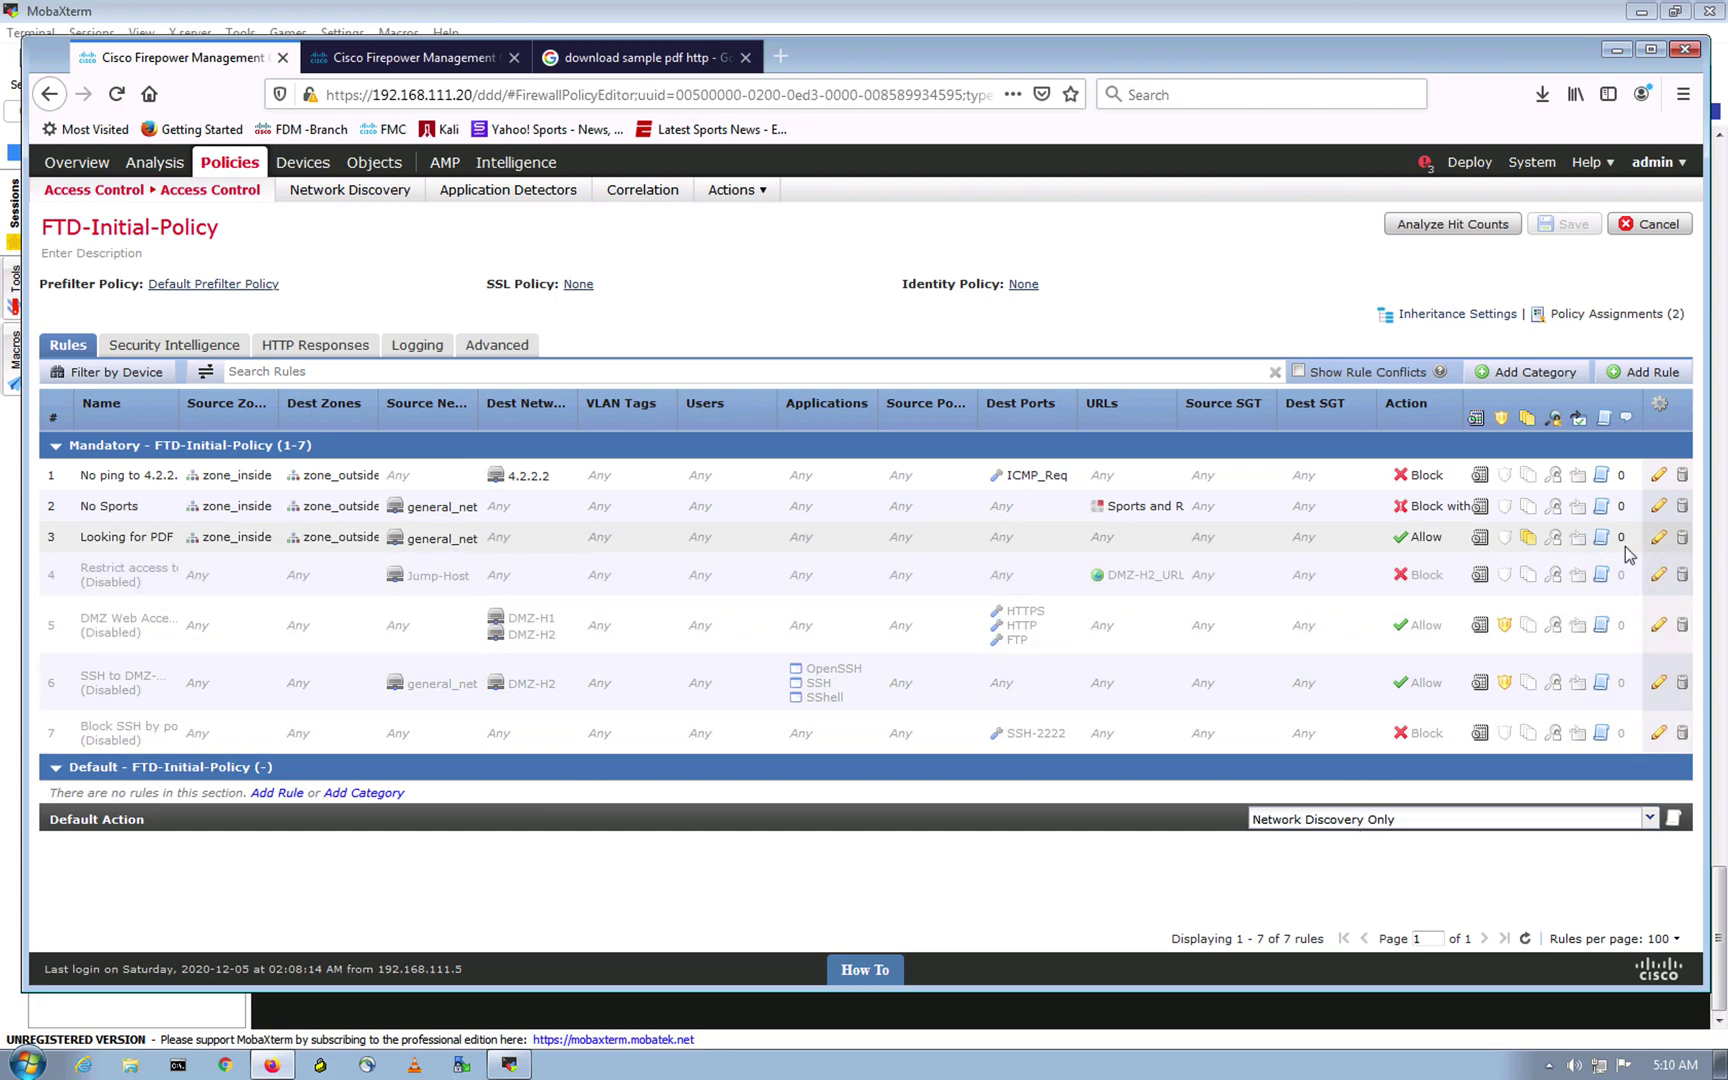
Step: Set the Looking for PDF rule's intrusion policy to Our IPS and save the rule
double_click(267, 557)
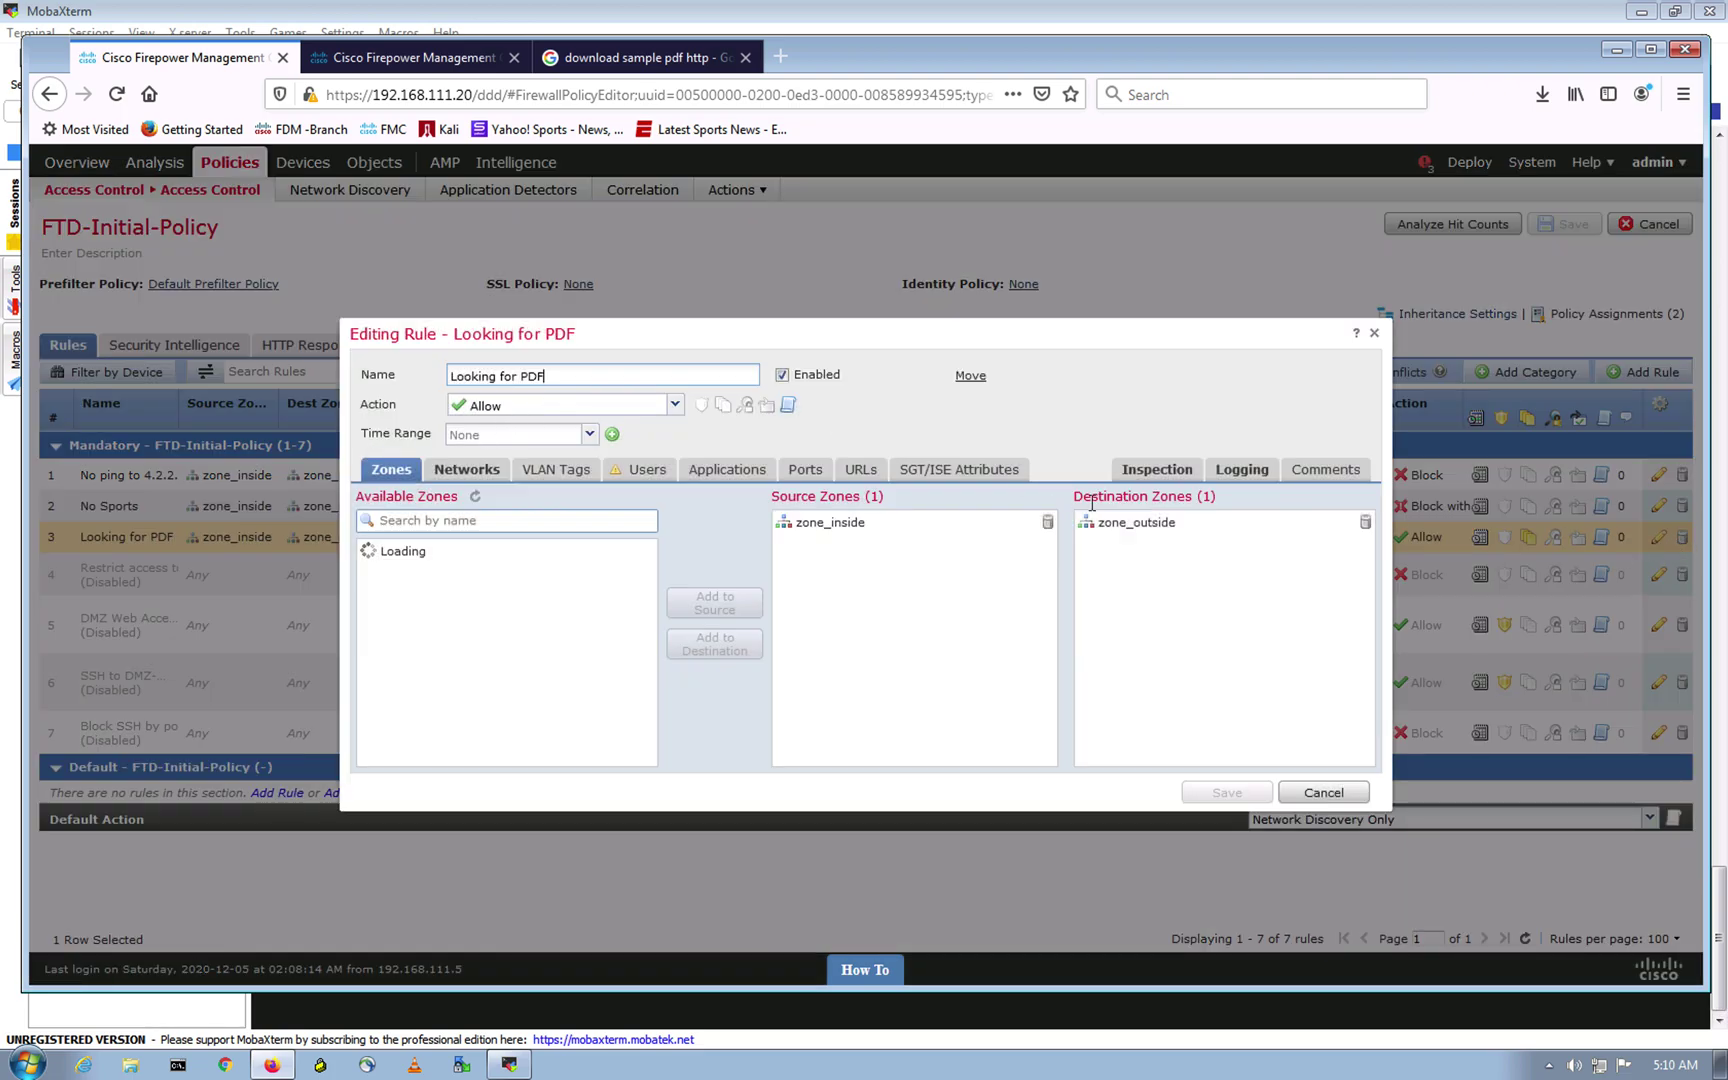
click(1156, 471)
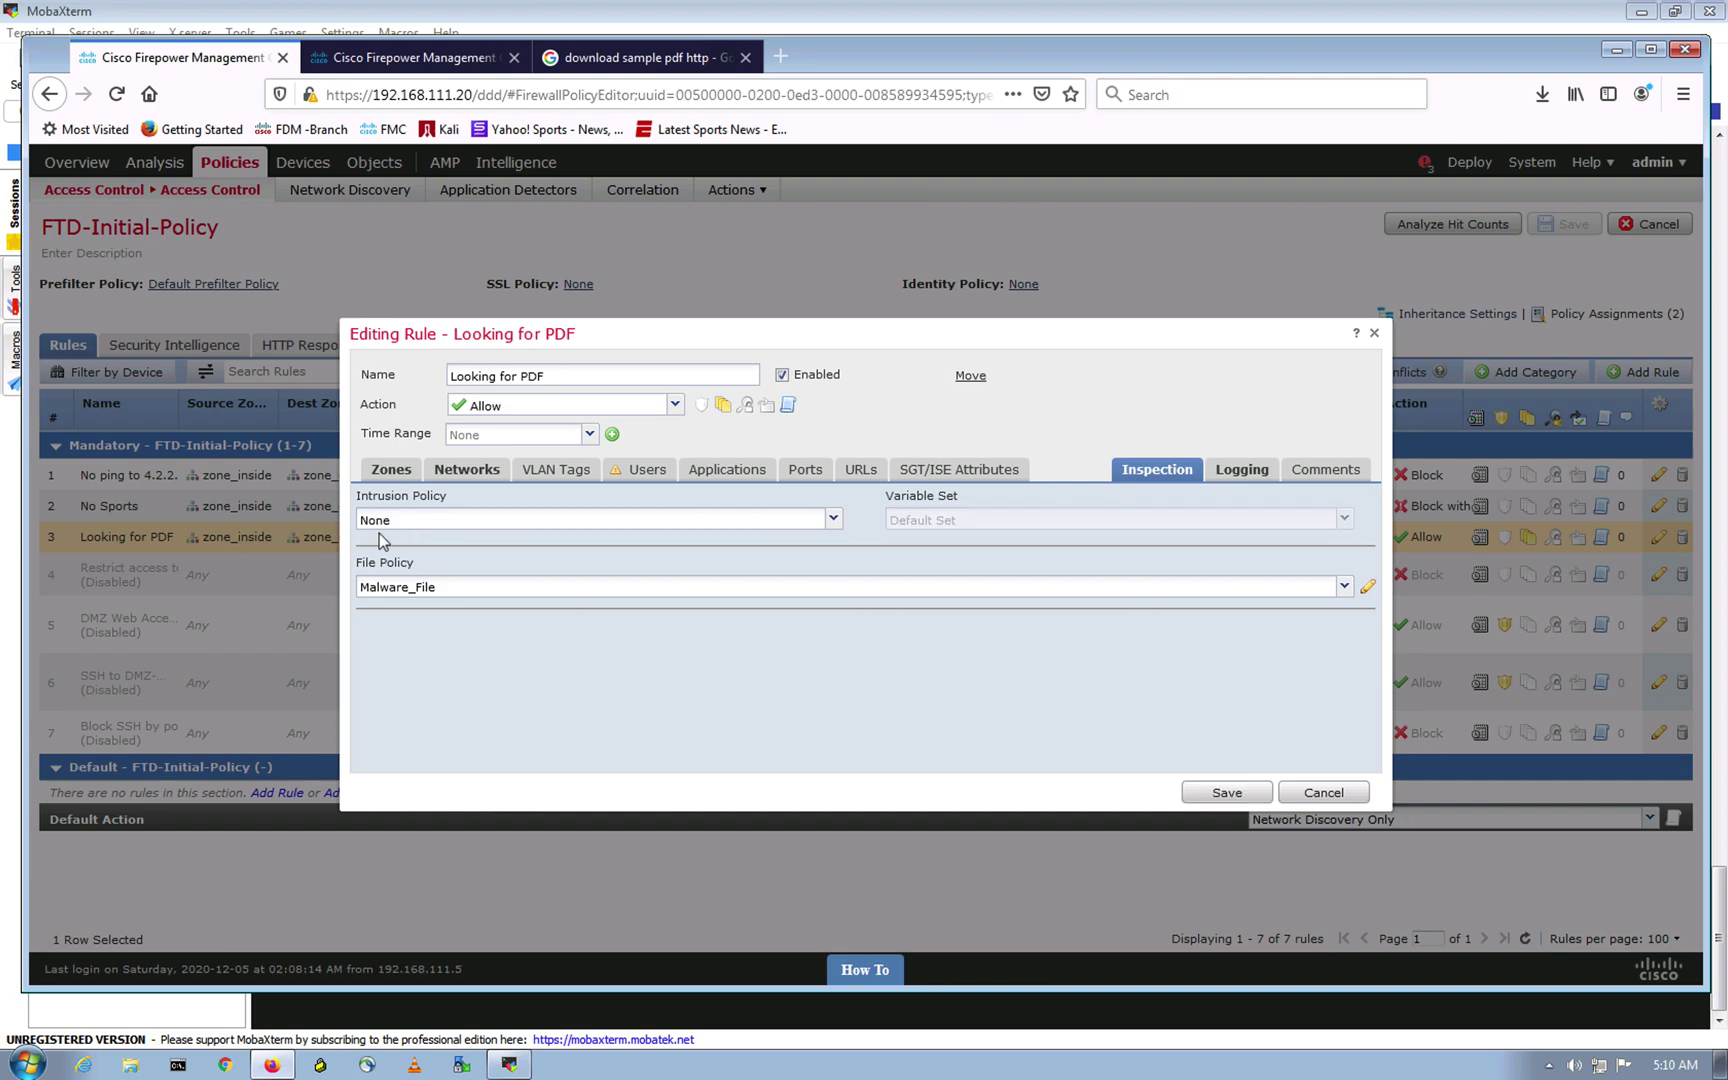
click(832, 520)
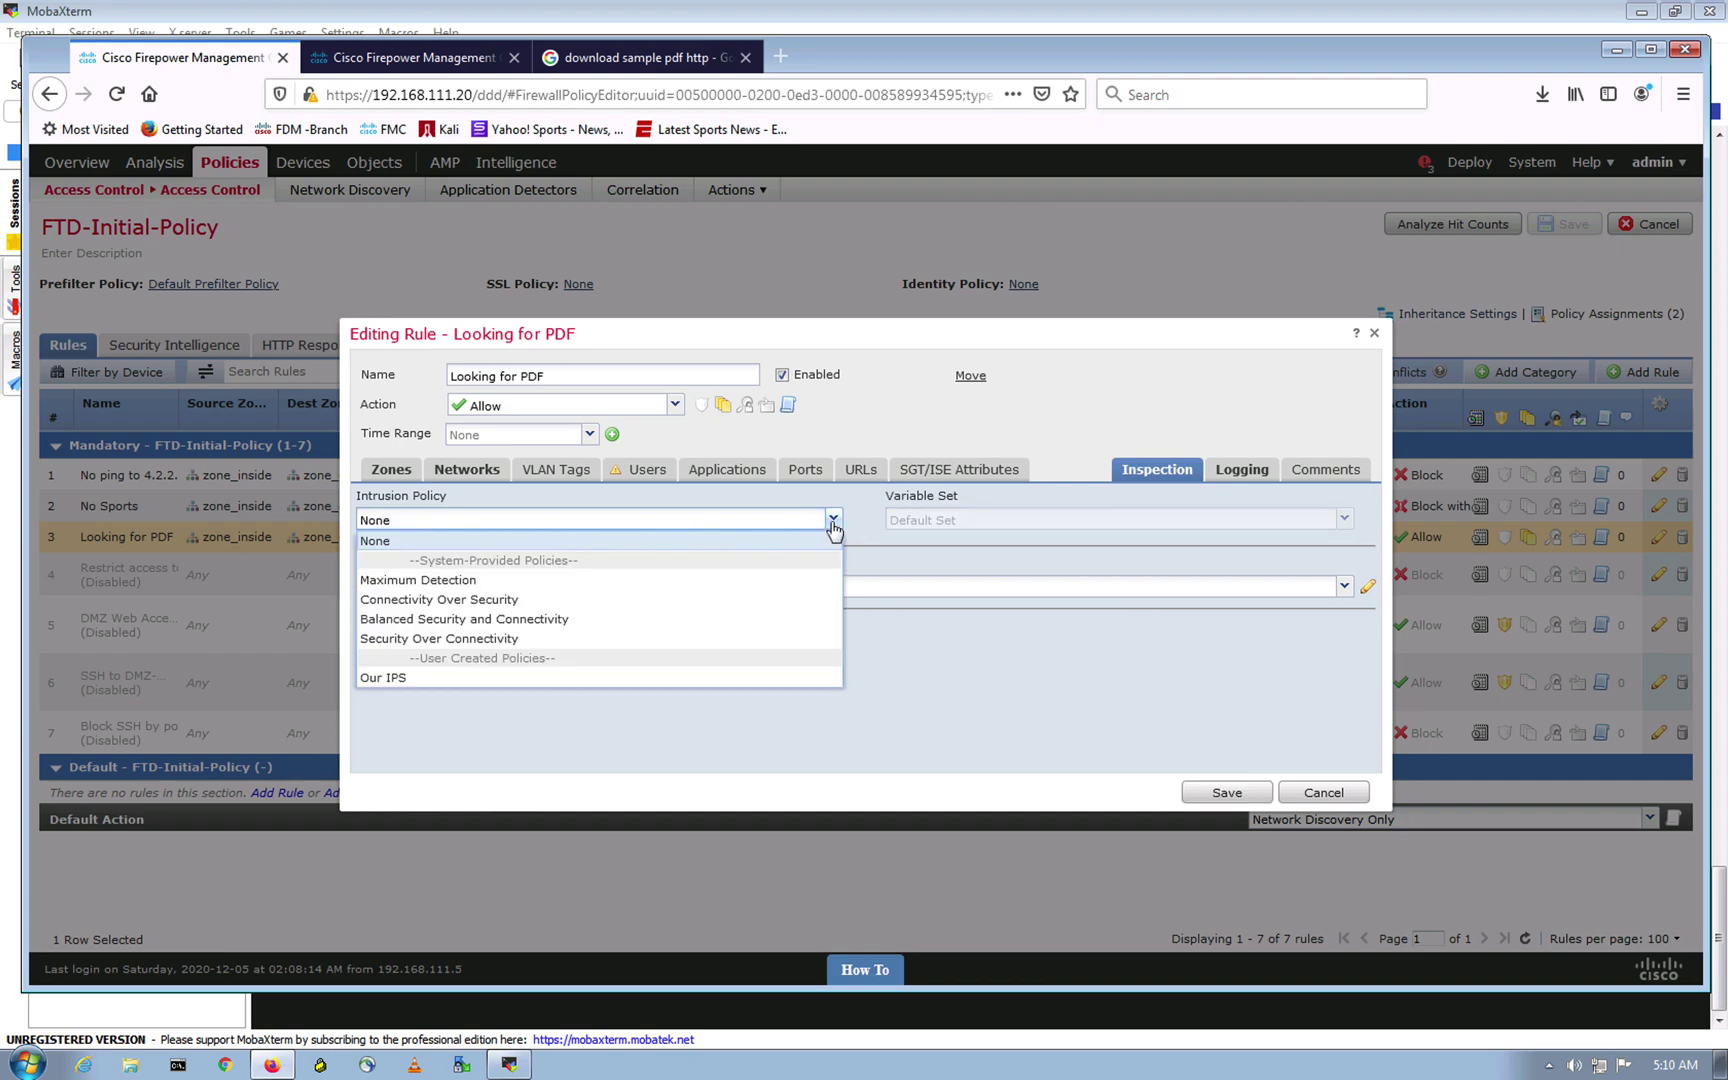
click(388, 679)
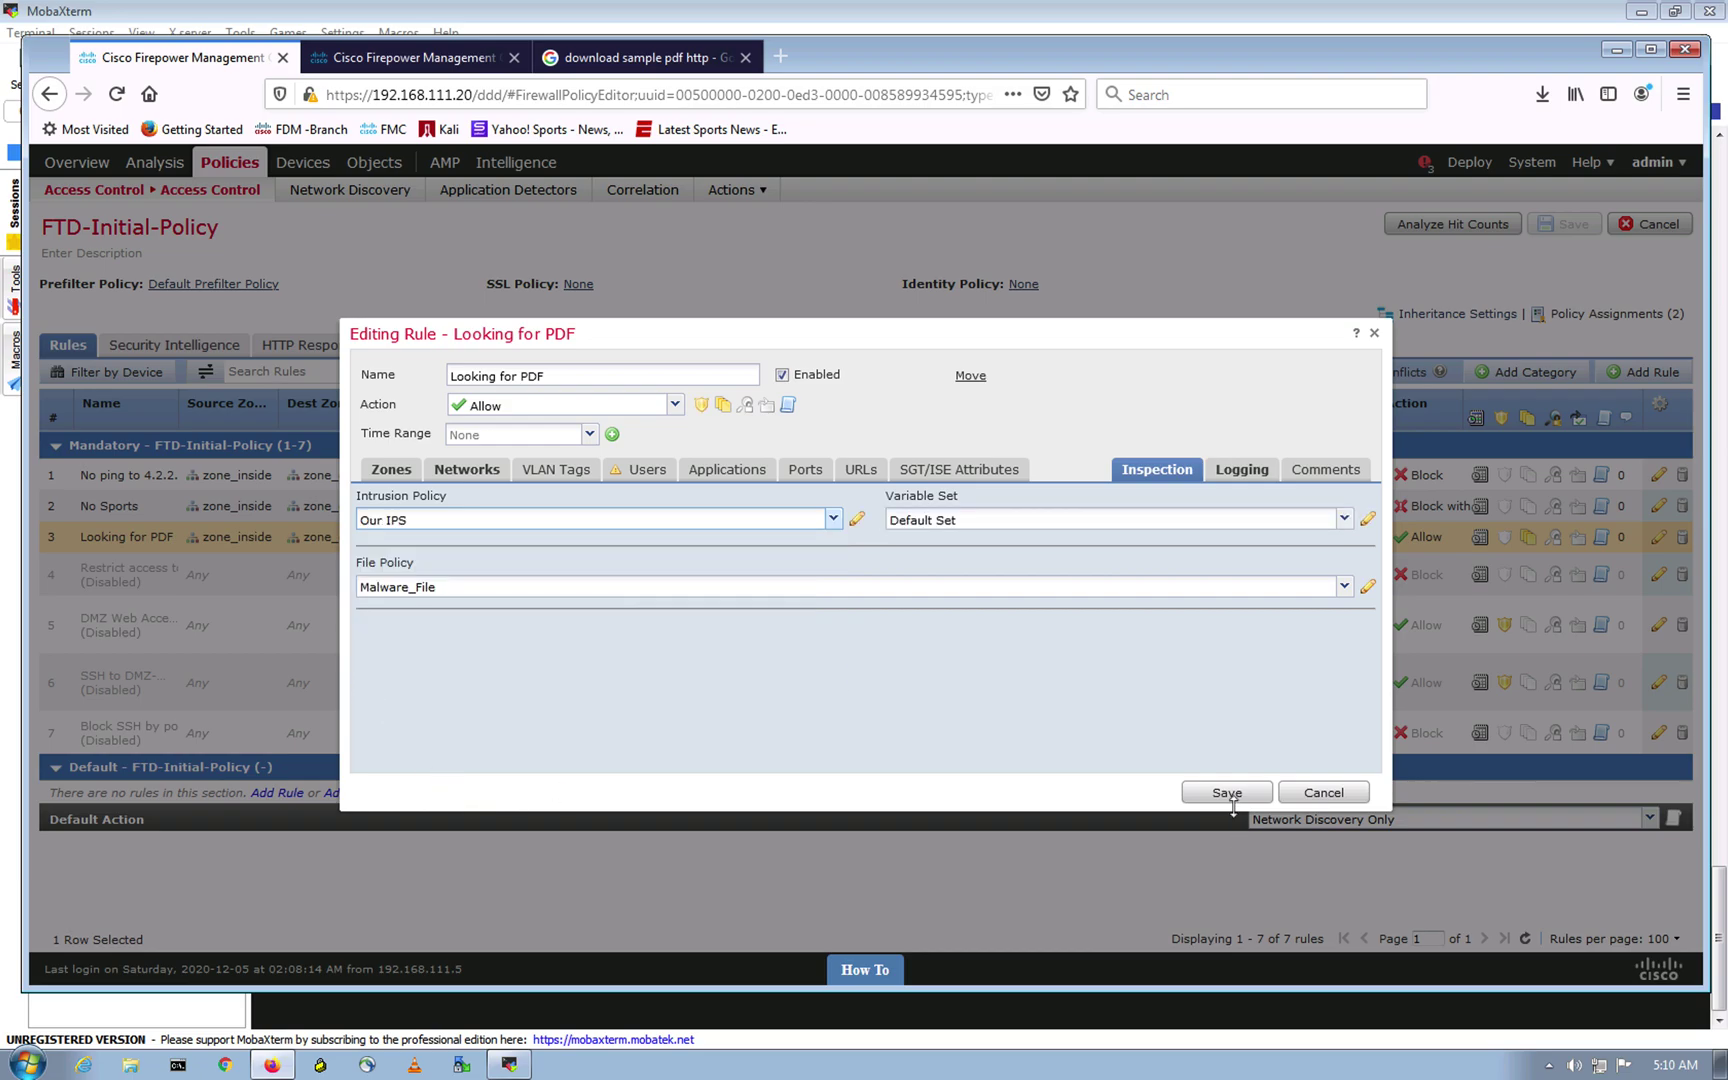
click(1229, 795)
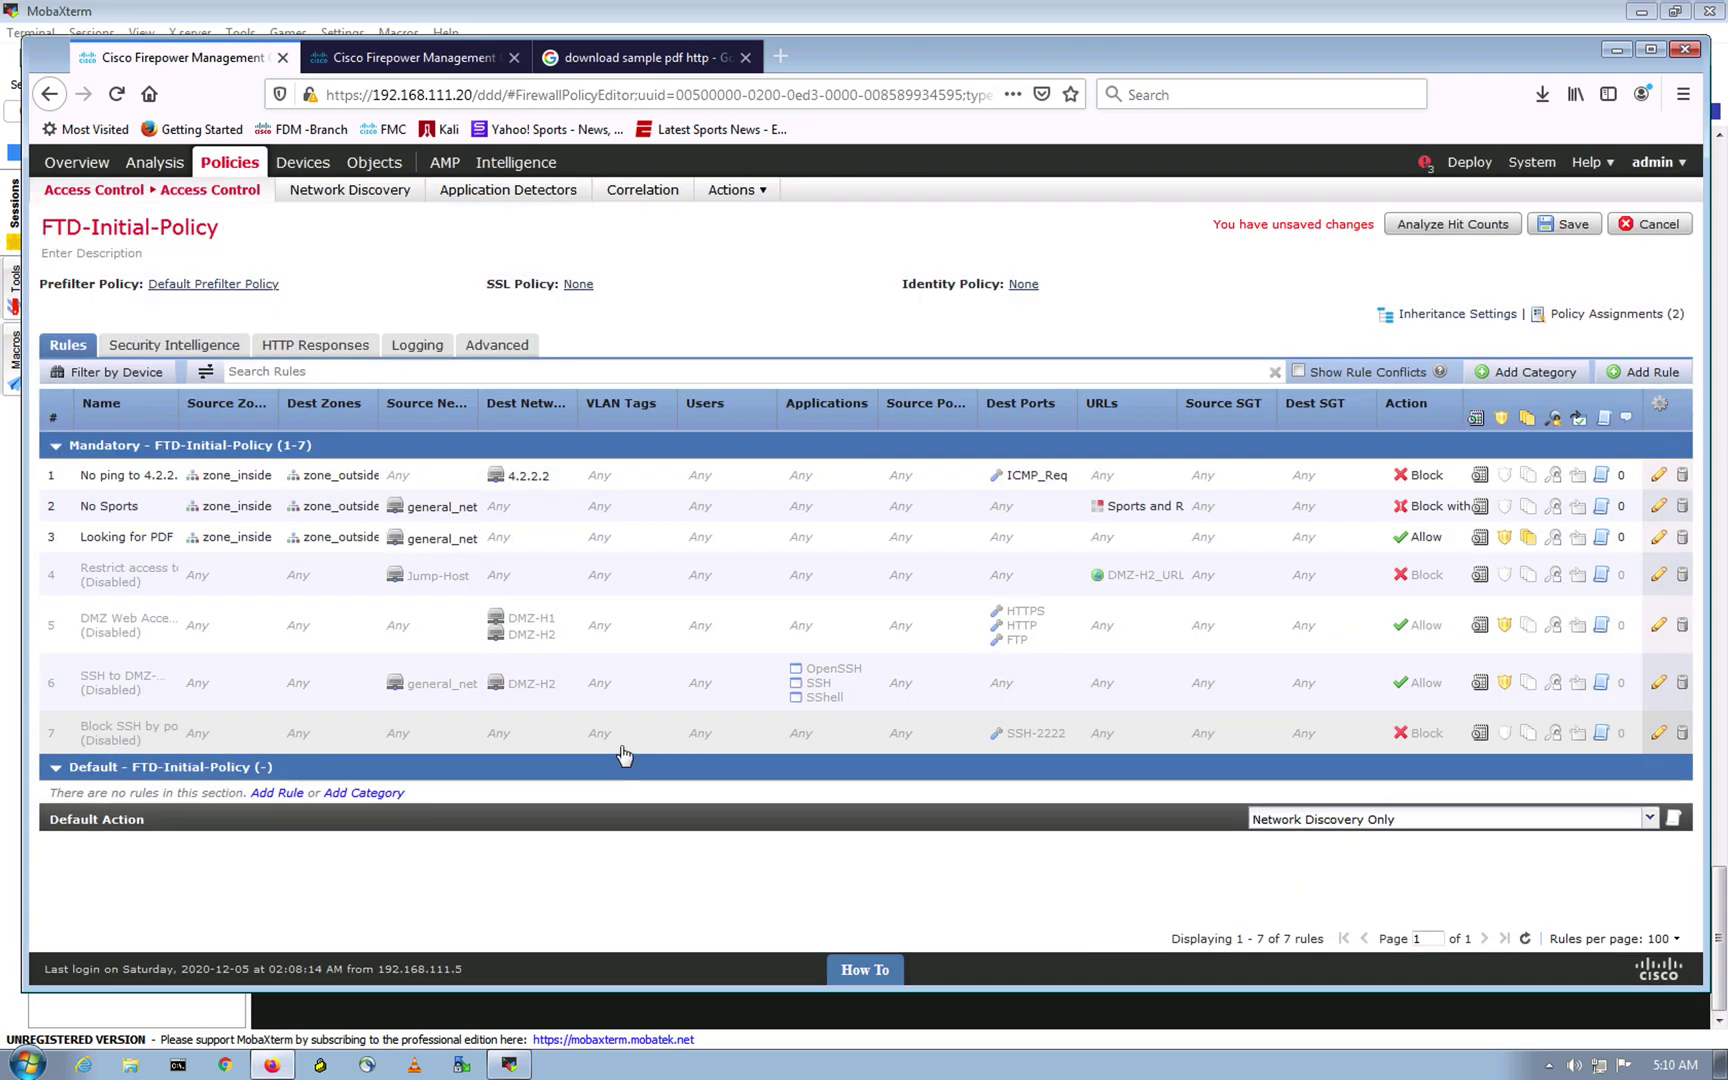
Step: Save FTD-Initial-Policy, dismiss the heartbeat notification, and go to the Deployment page
click(1553, 230)
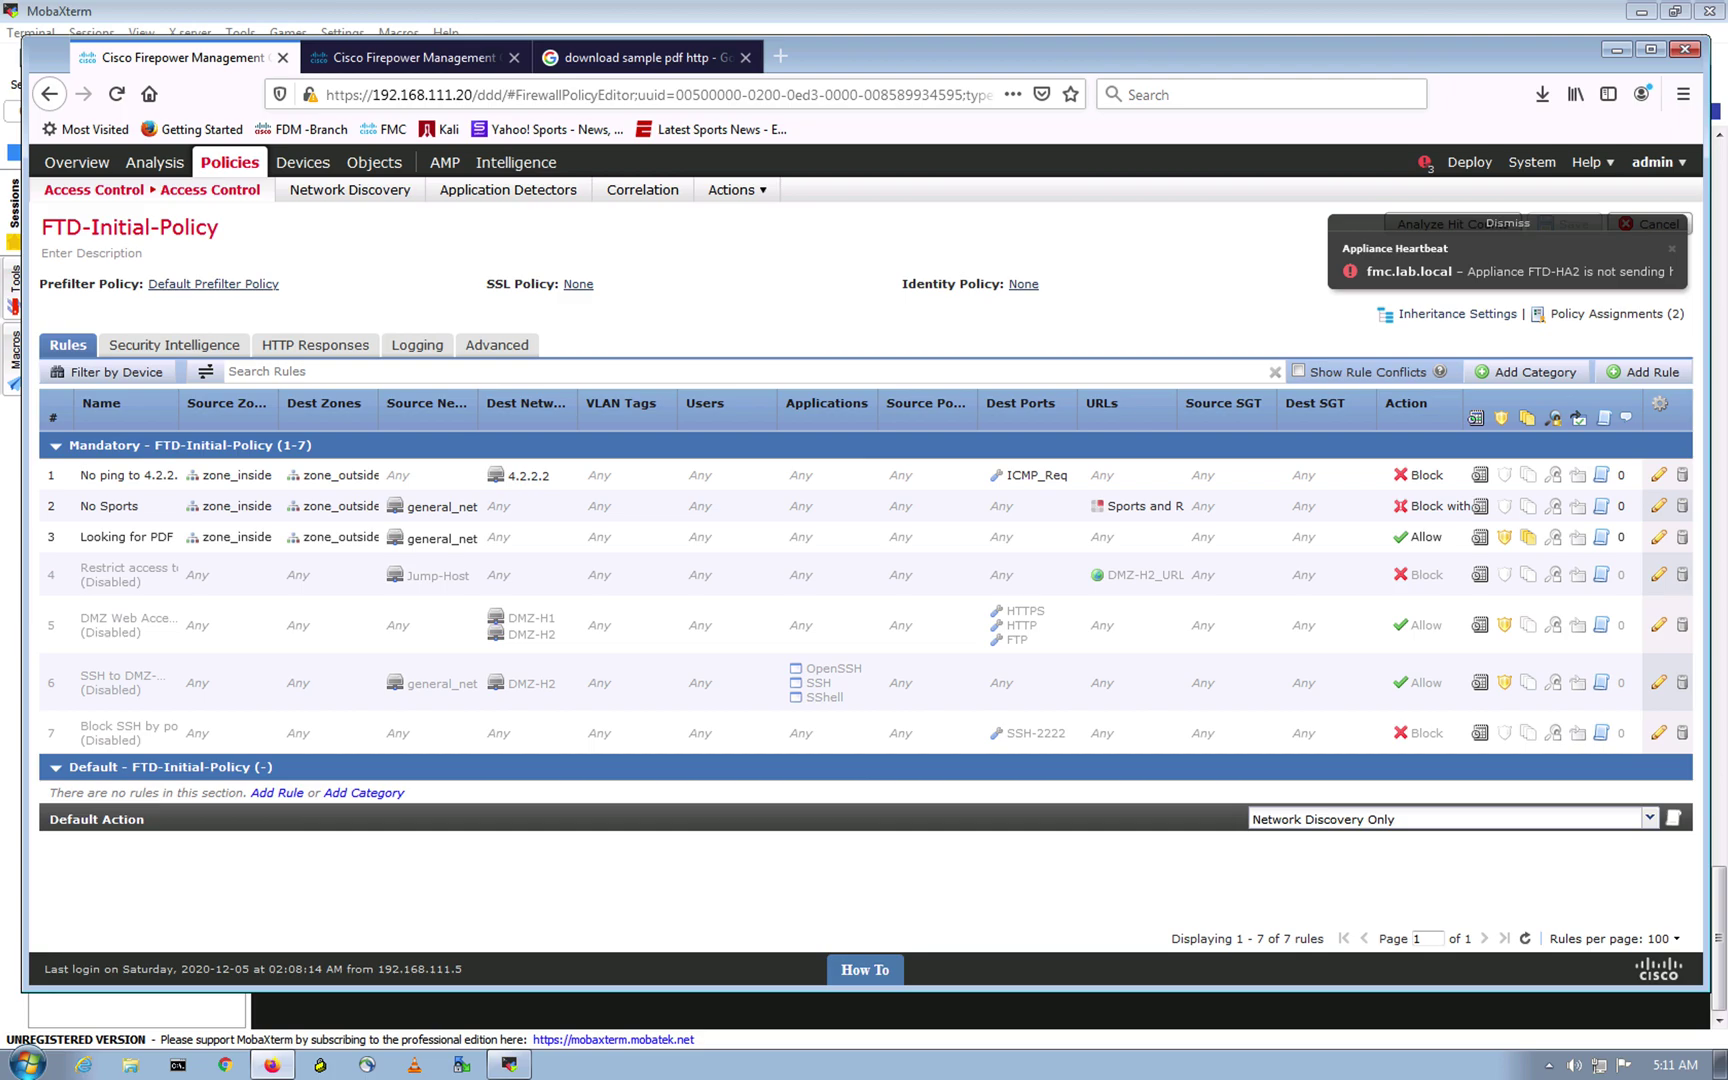
click(1495, 224)
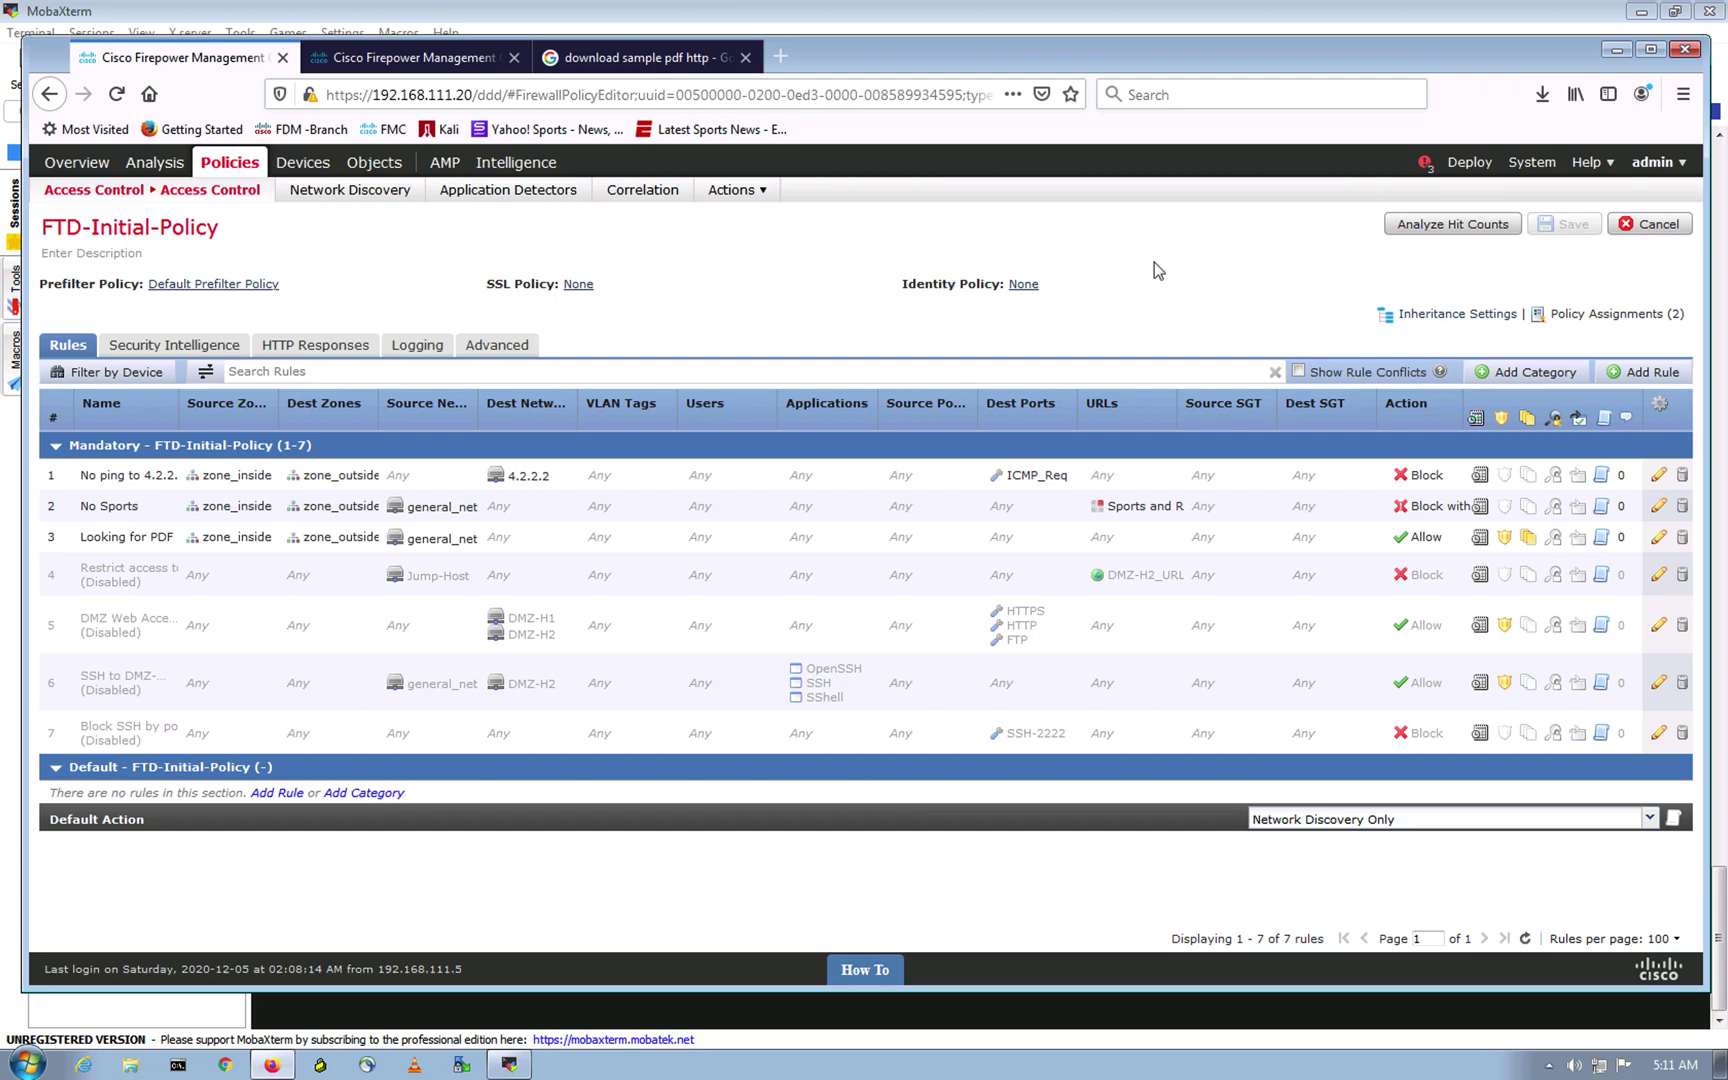
click(1465, 165)
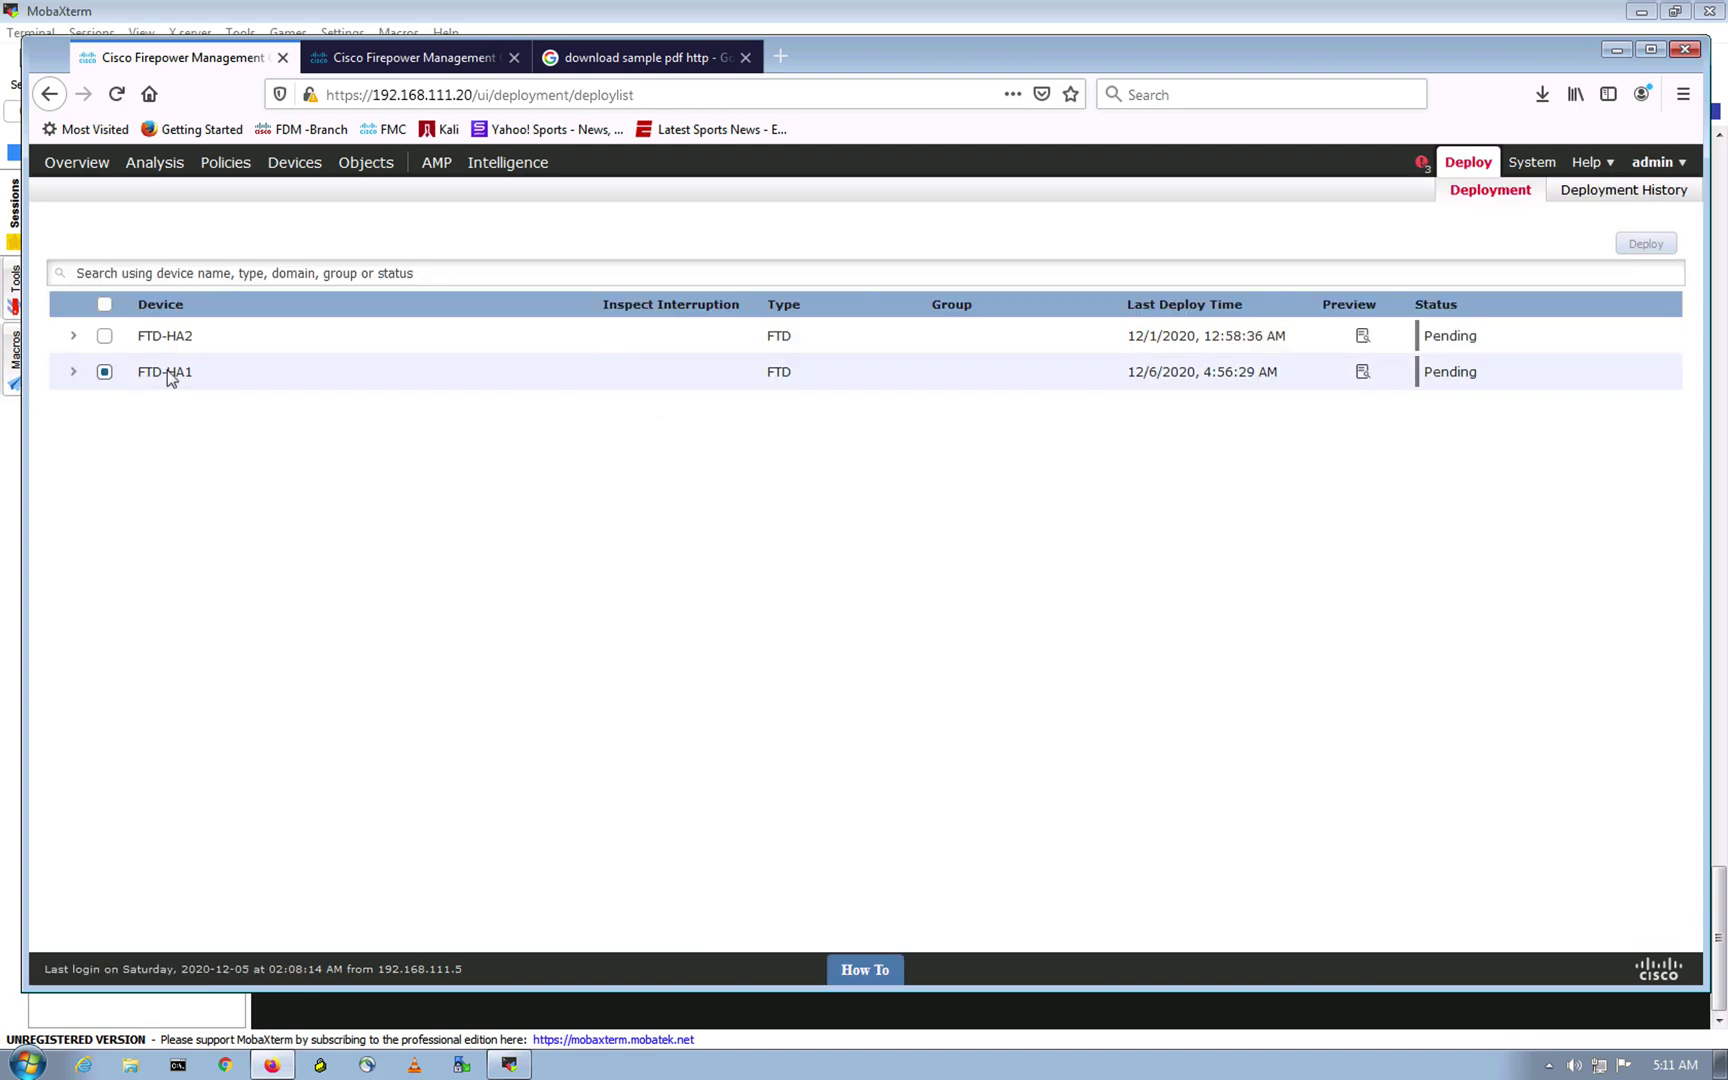
Step: Deploy the policy to FTD-HA1, then return to Policies > Access Control
click(106, 372)
click(1620, 253)
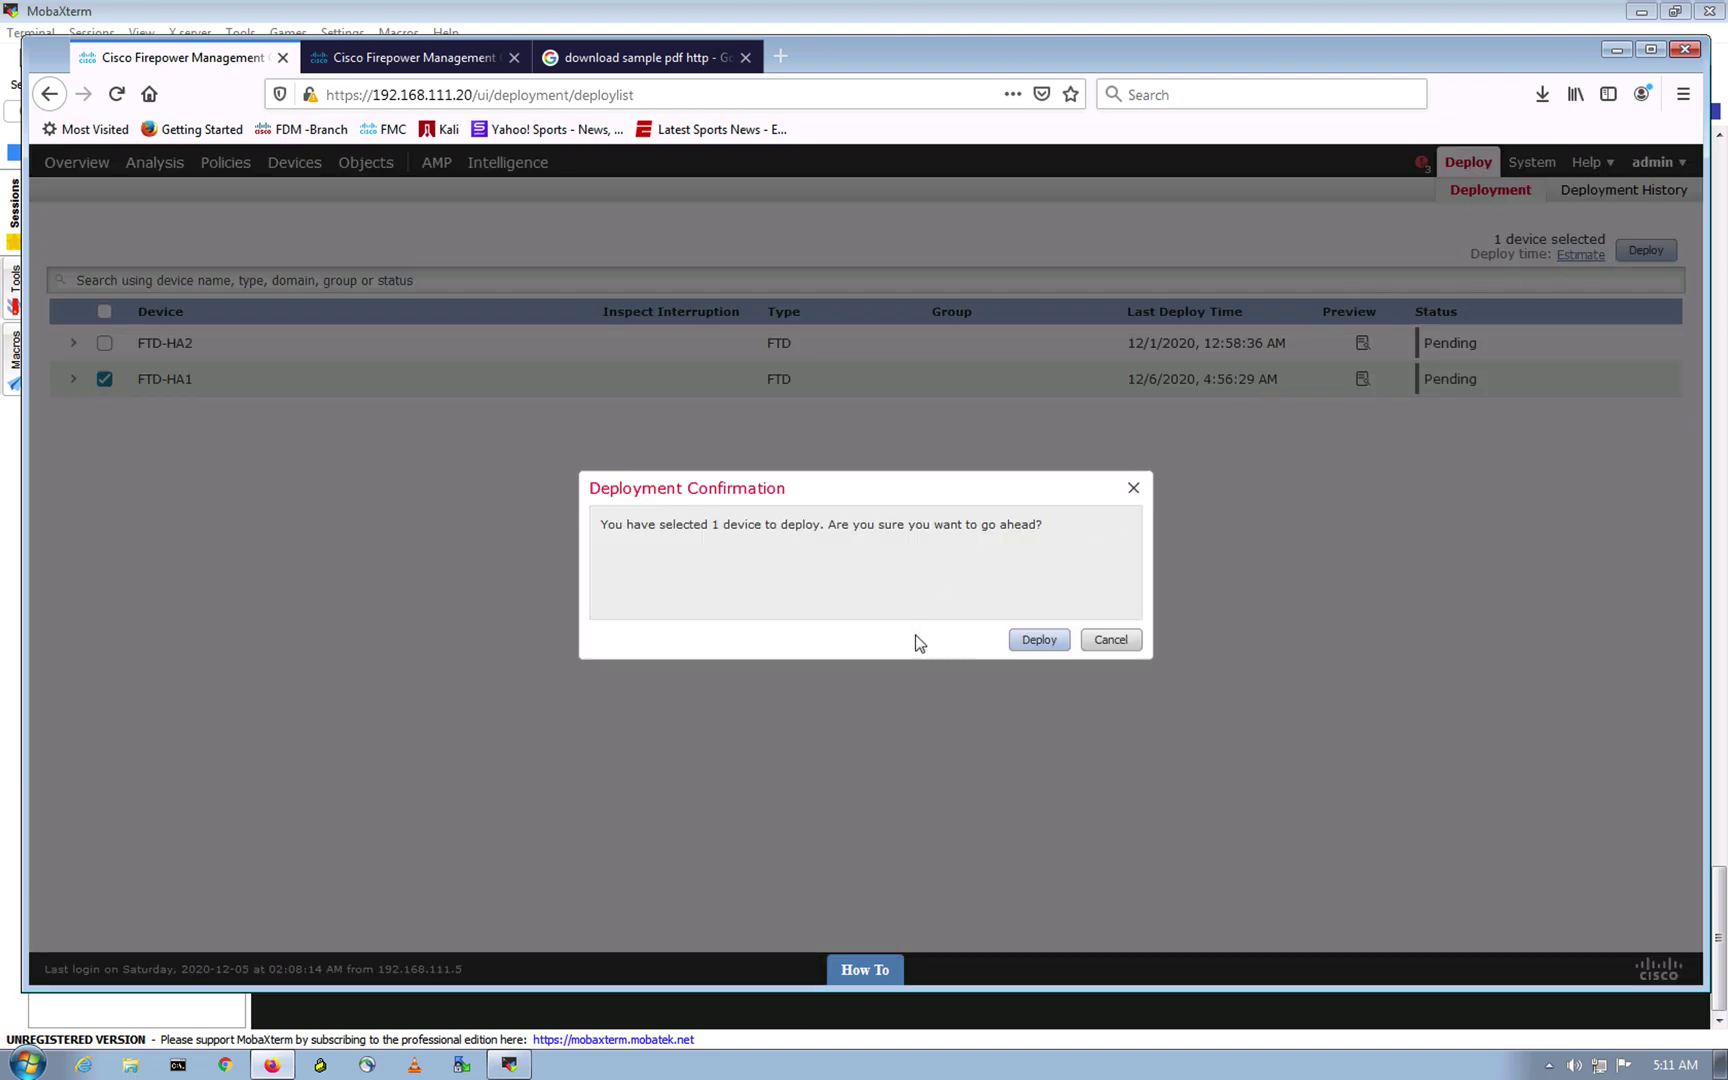
click(1033, 641)
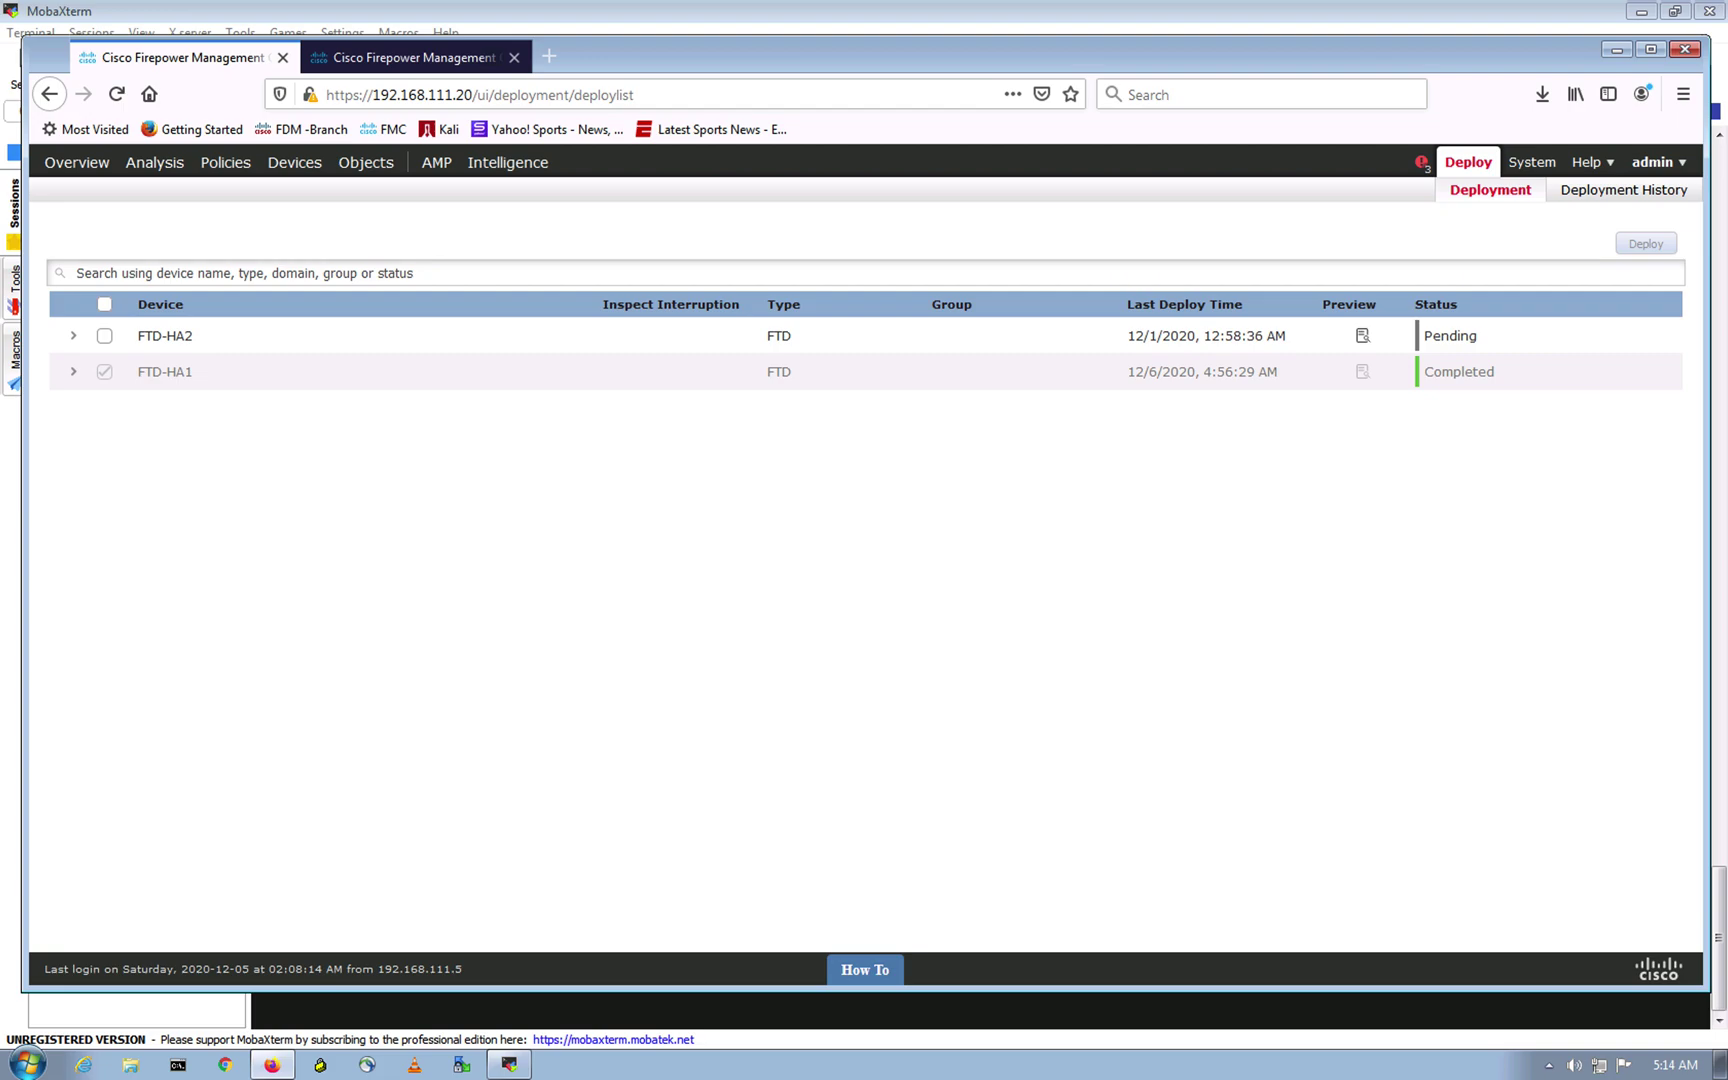
click(514, 57)
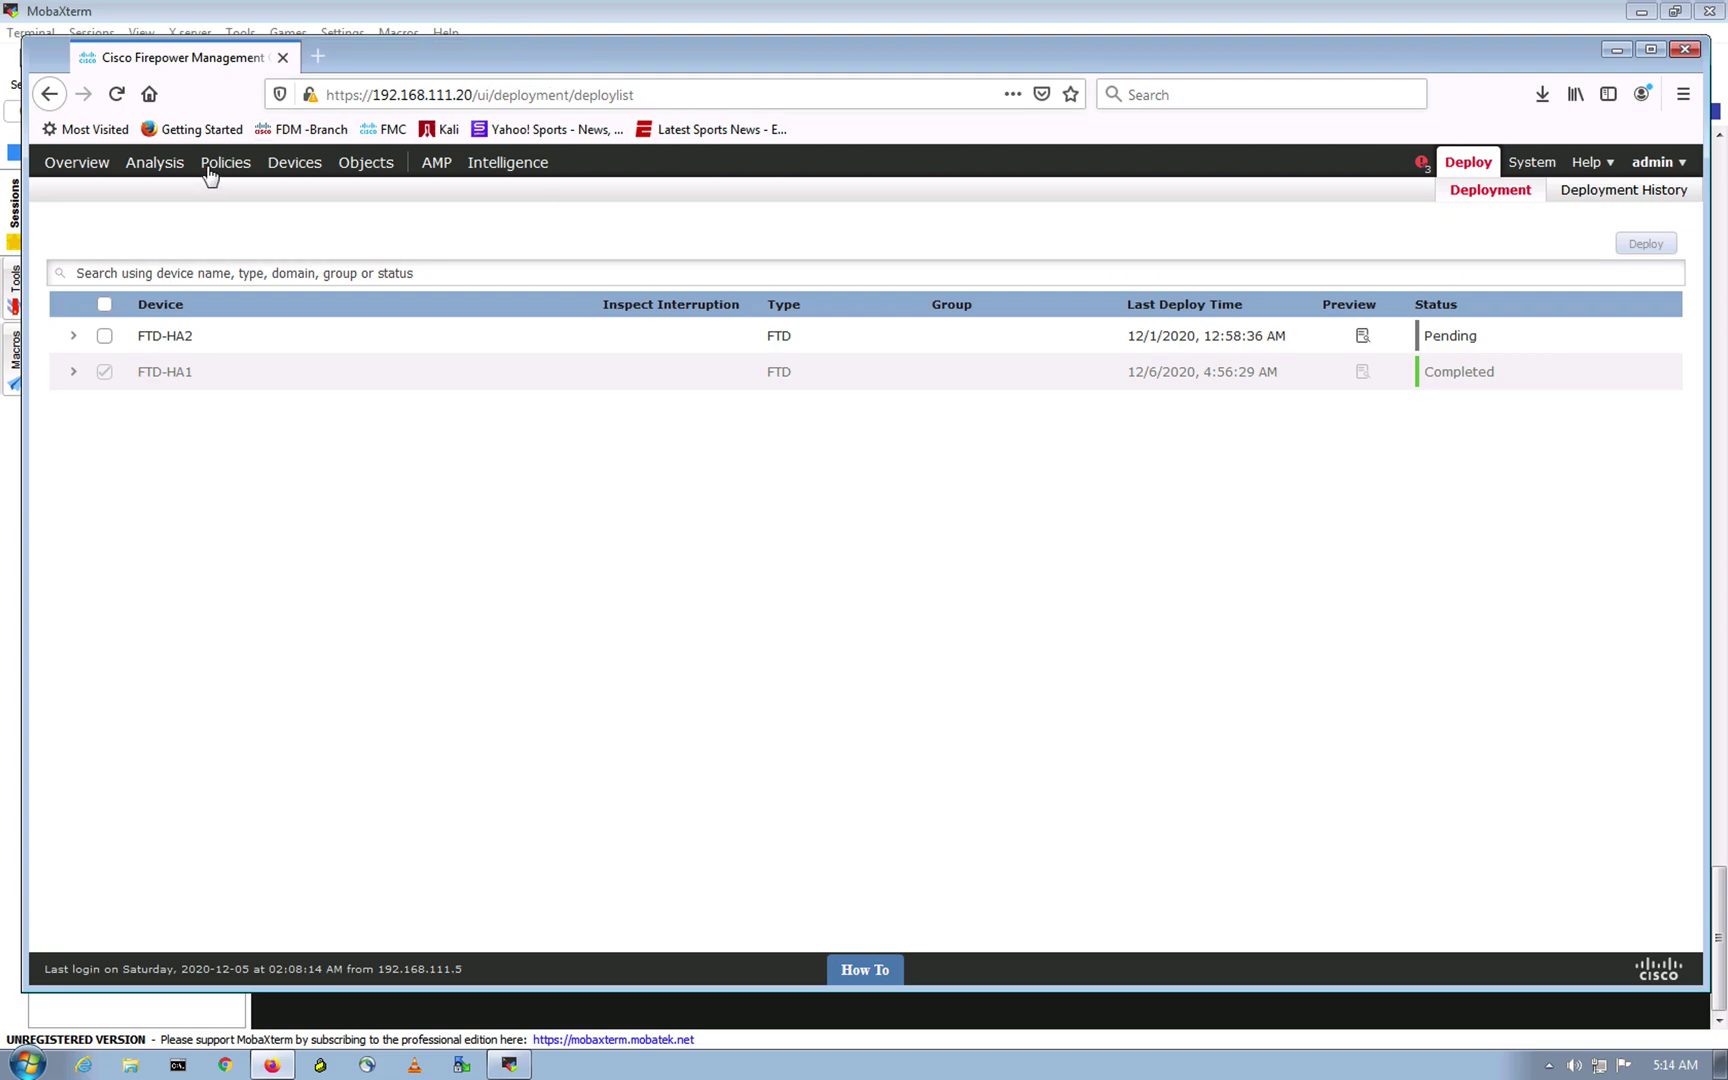
click(212, 172)
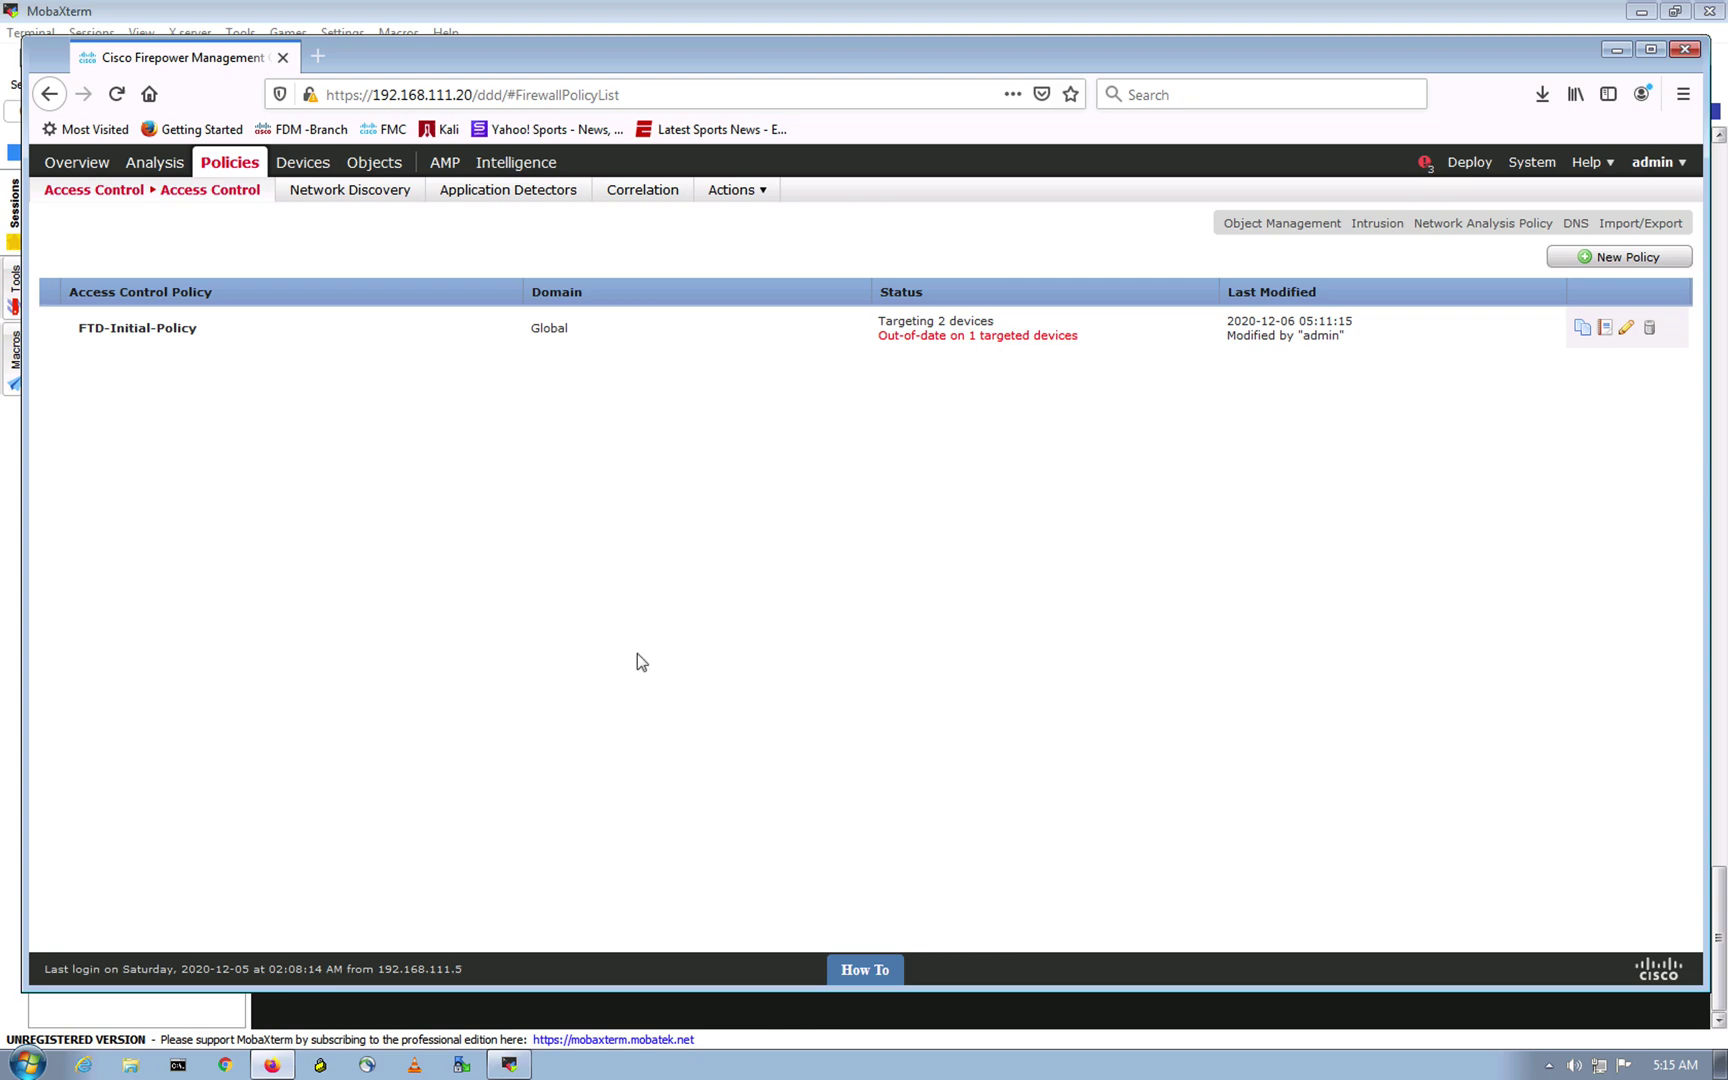
Step: Edit FTD-Initial-Policy and show its Security Intelligence whitelist and blacklist
click(166, 332)
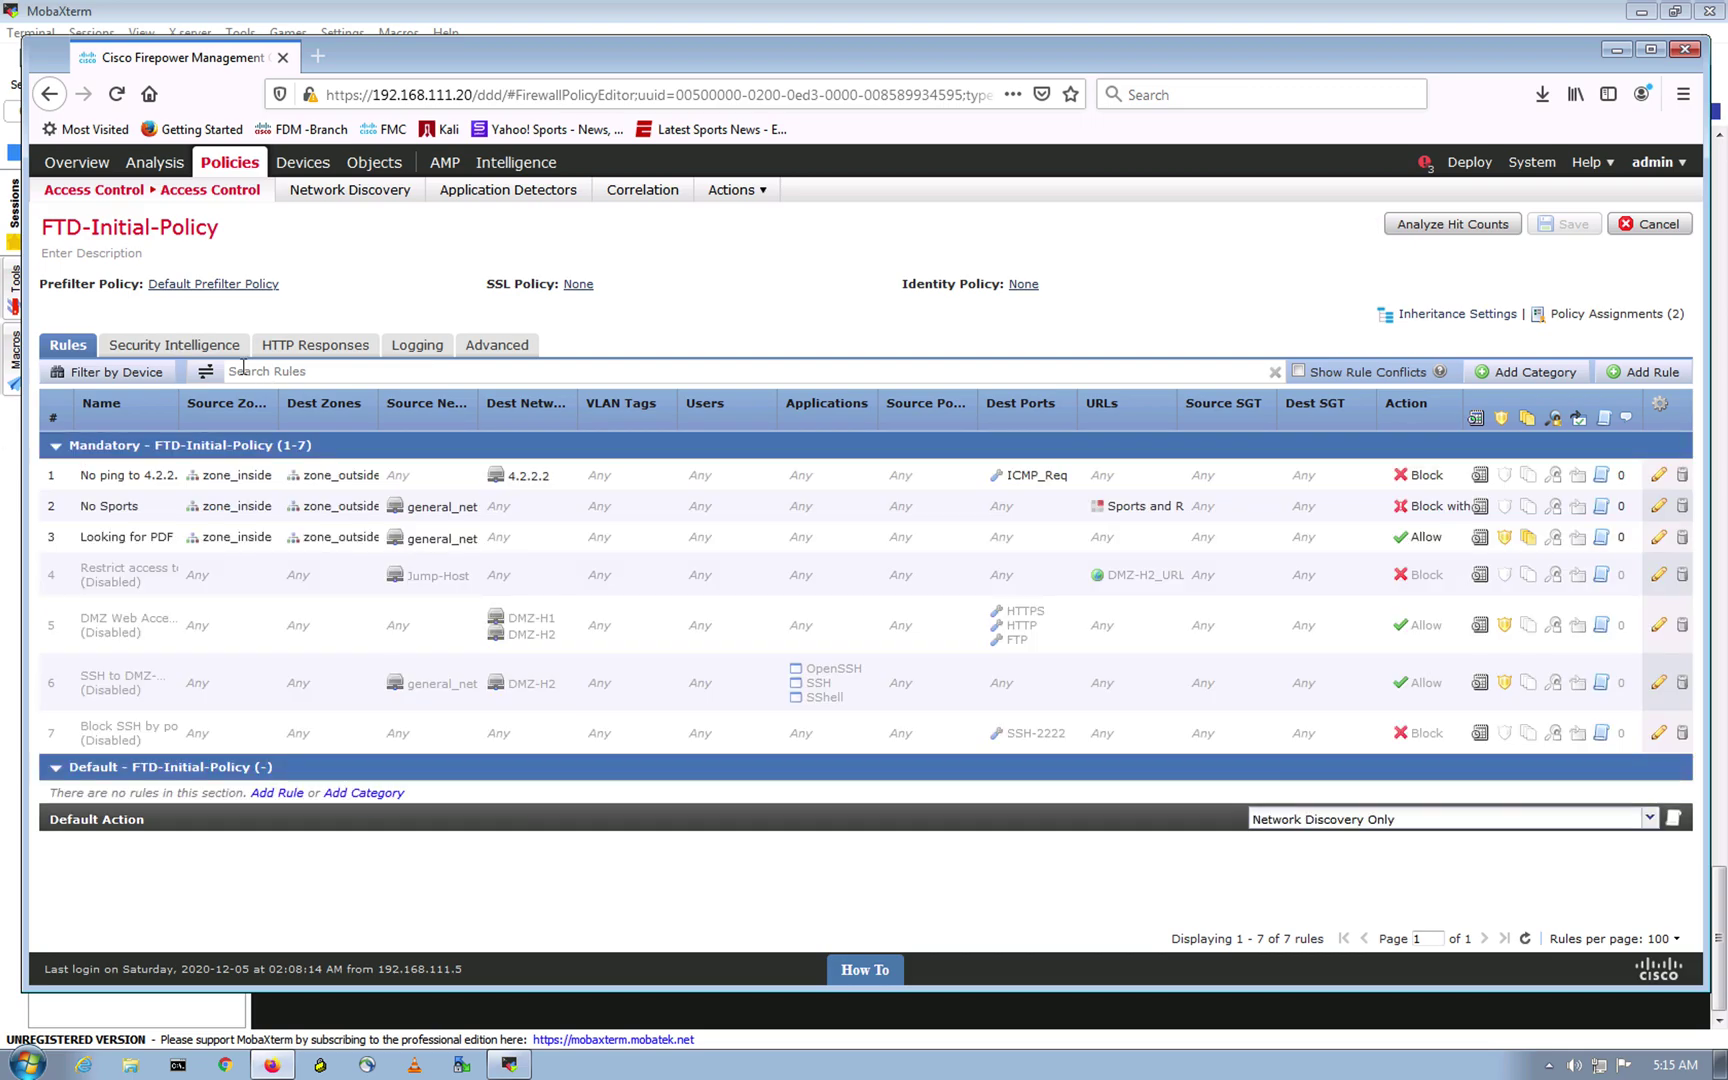
click(193, 344)
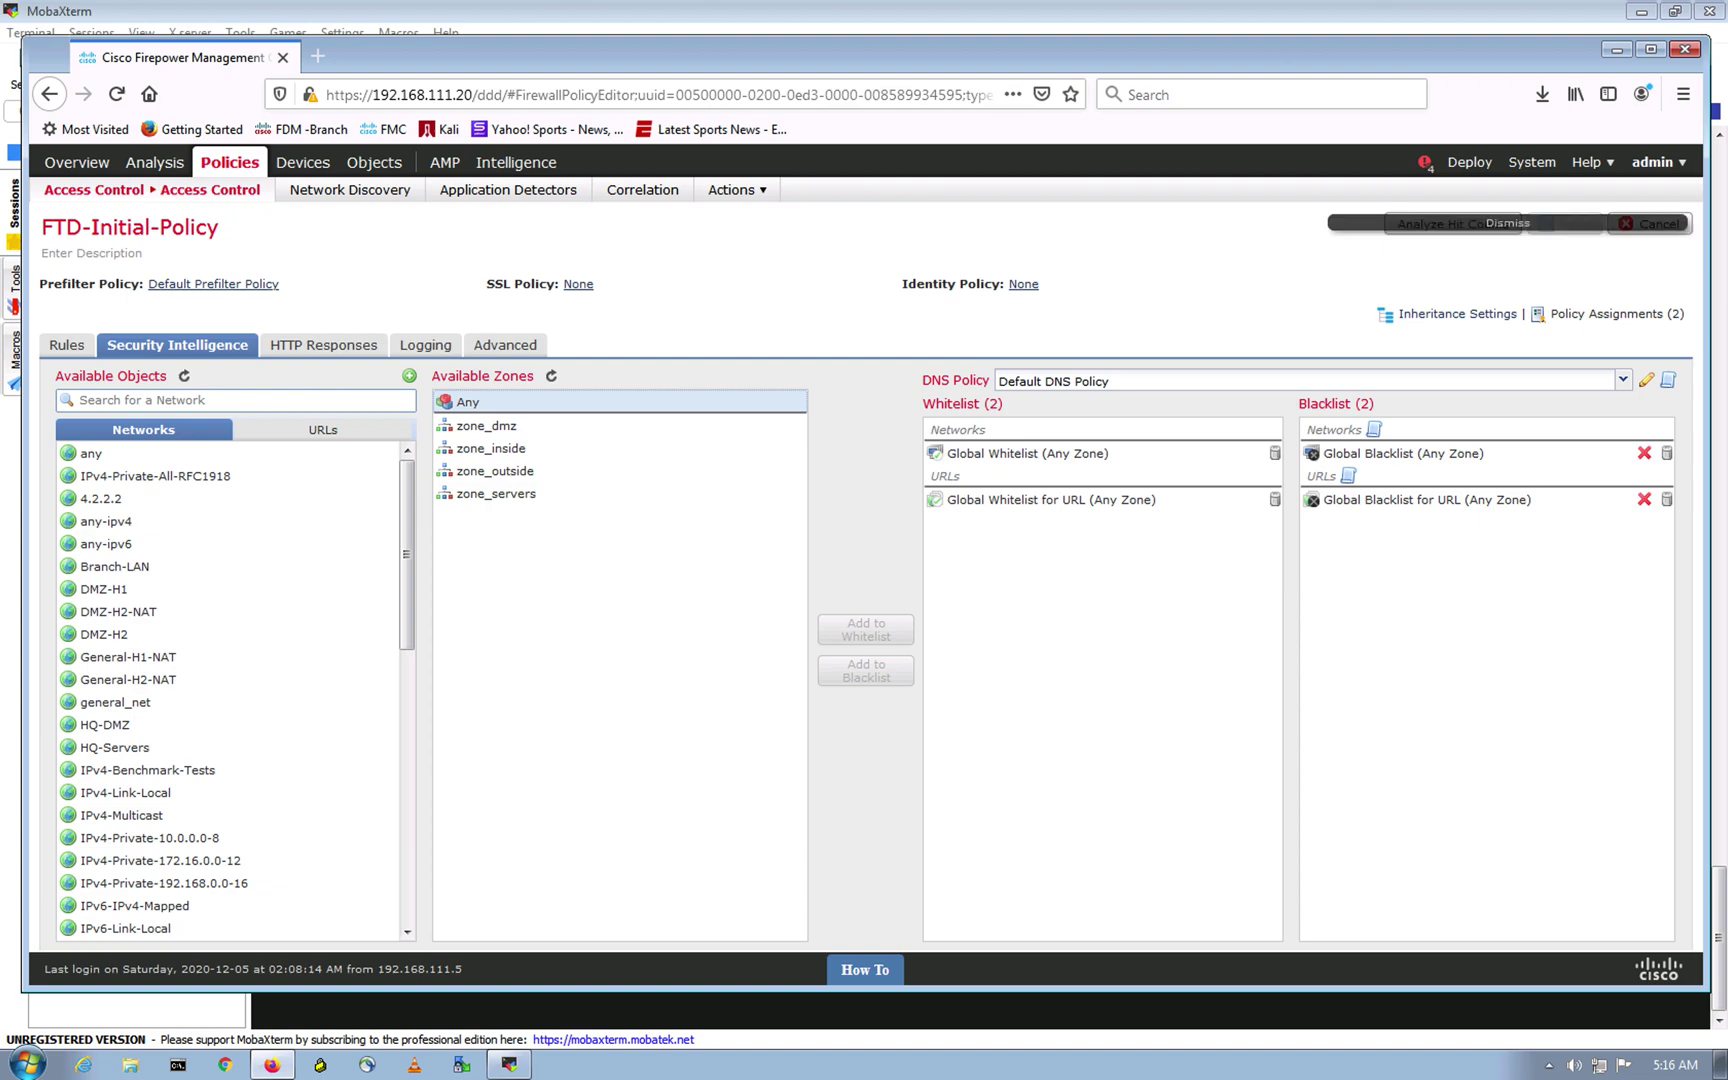
Step: Dismiss the heartbeat notification and select the Tor_exit_node feed in Available Objects
click(1525, 226)
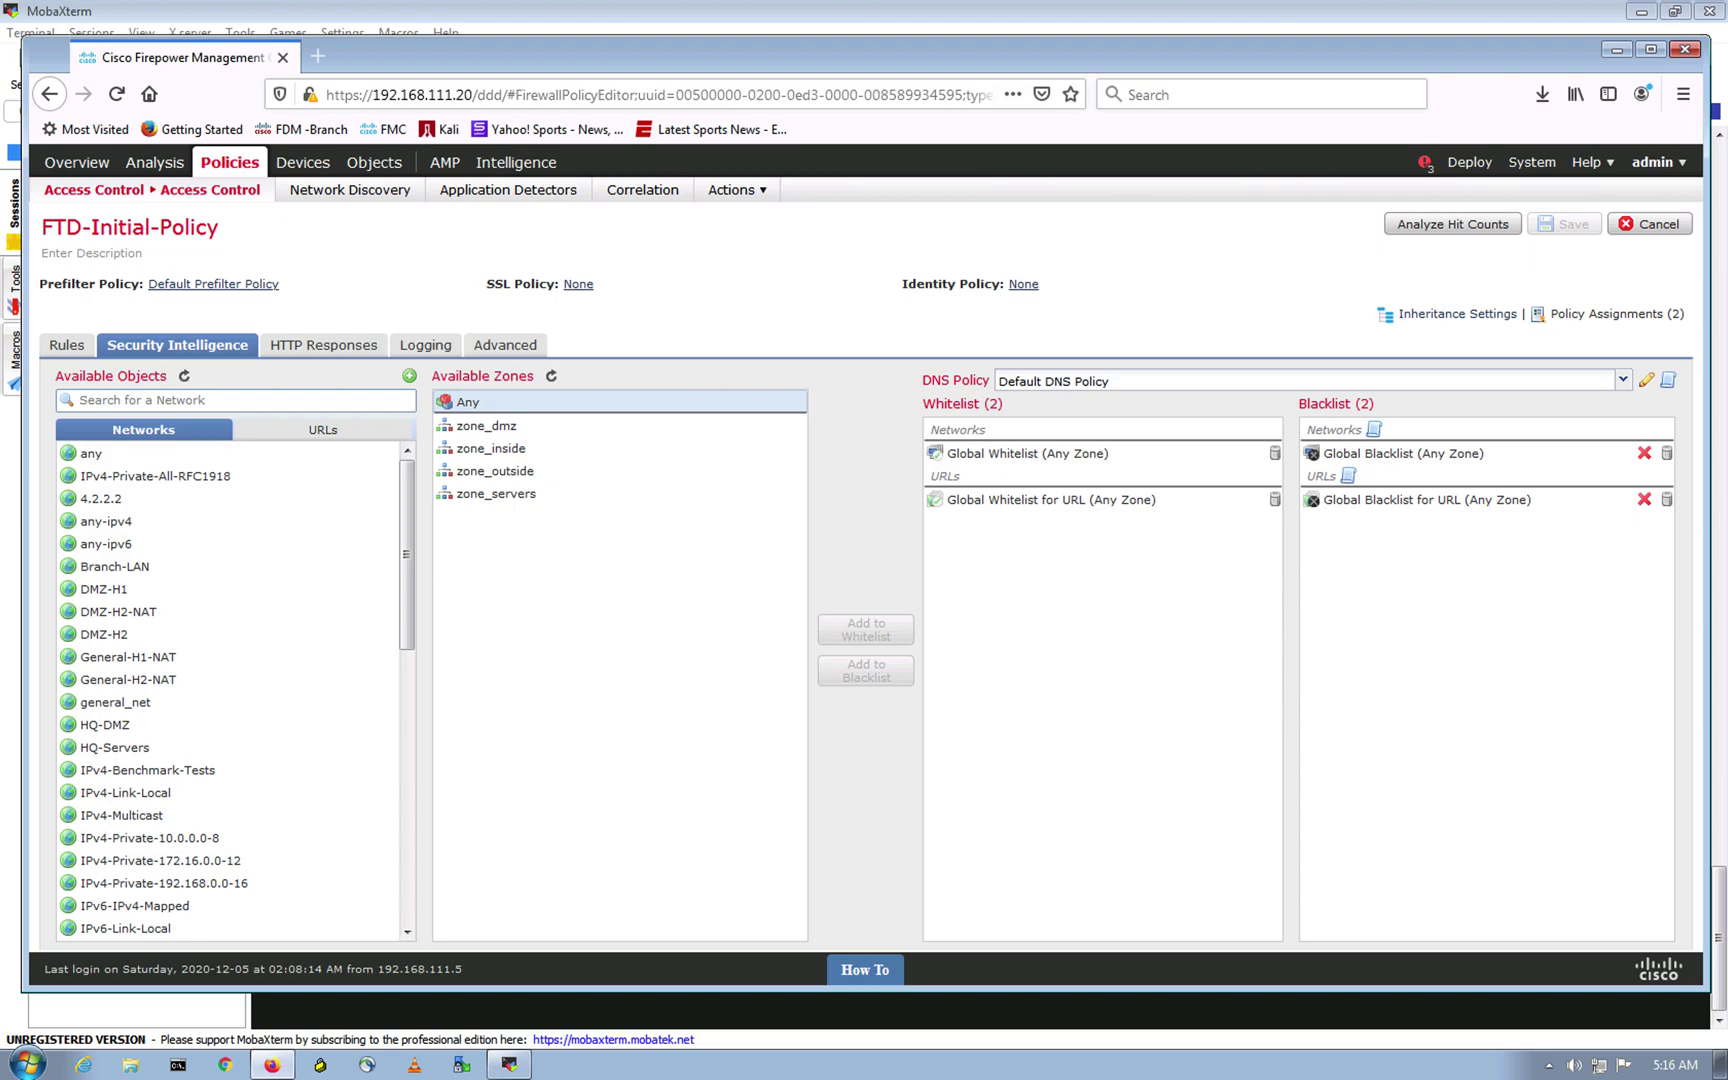
drag(401, 558, 397, 908)
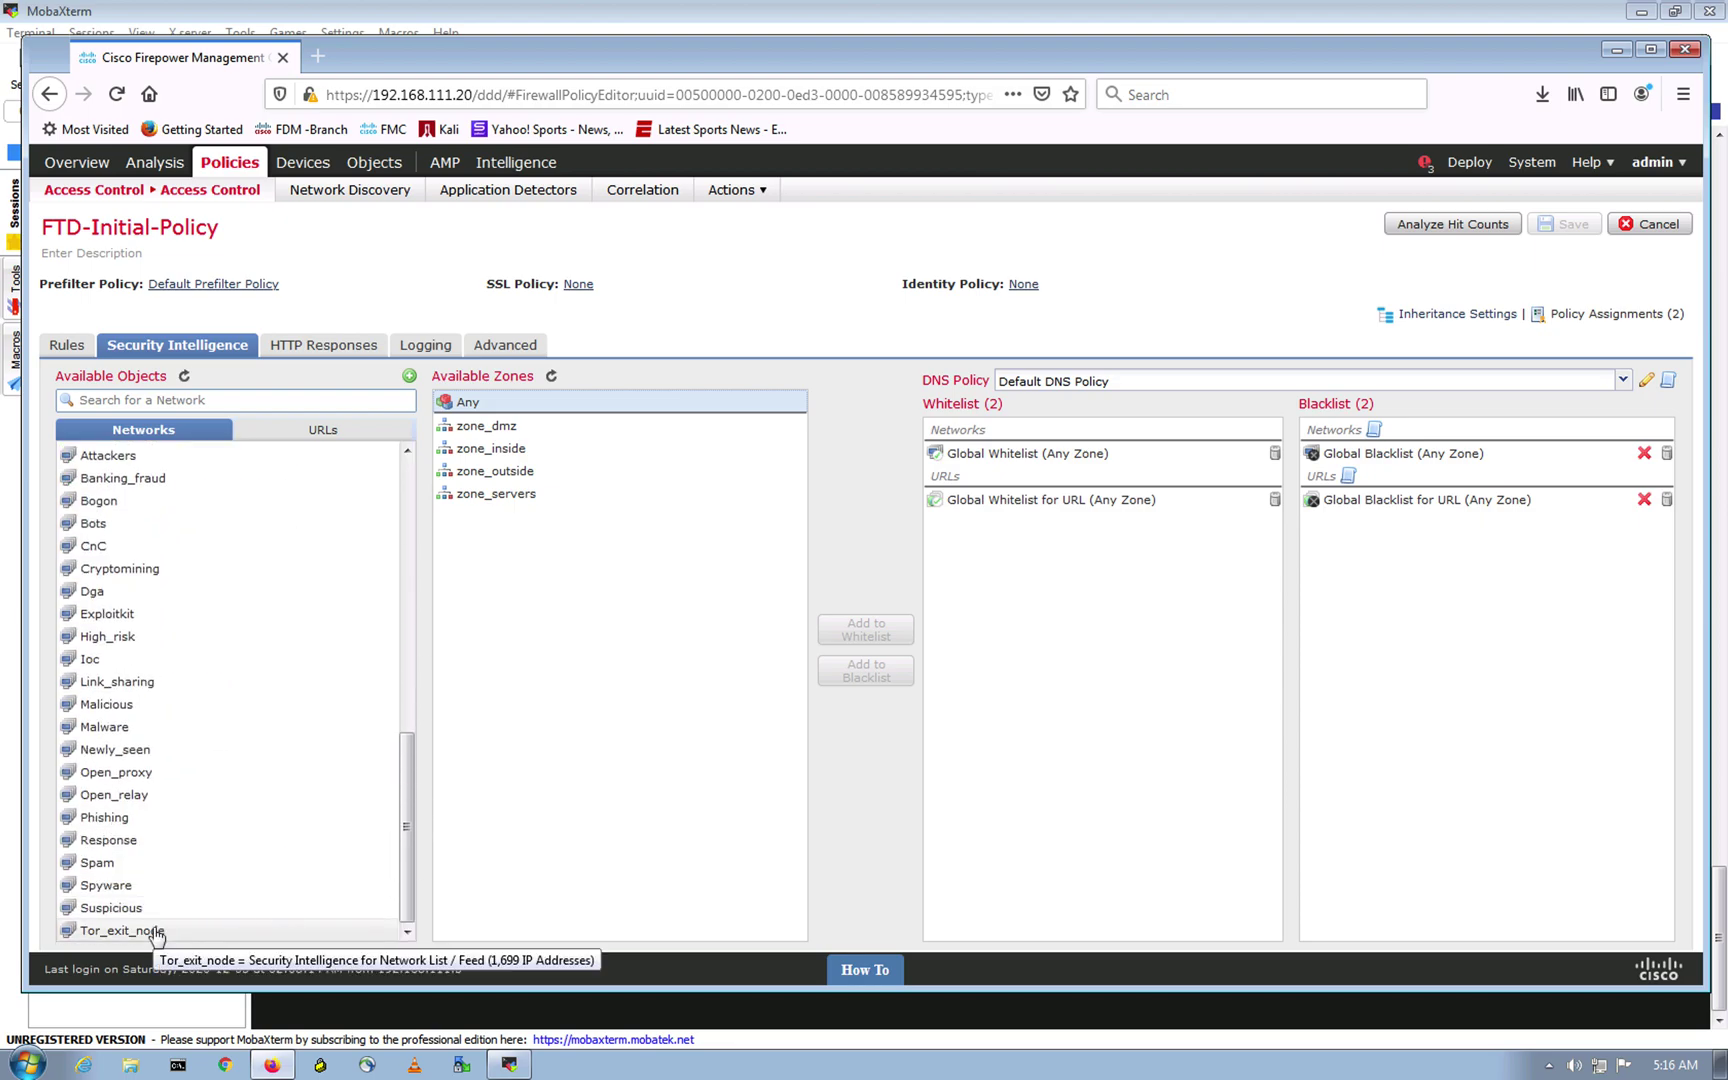
click(203, 938)
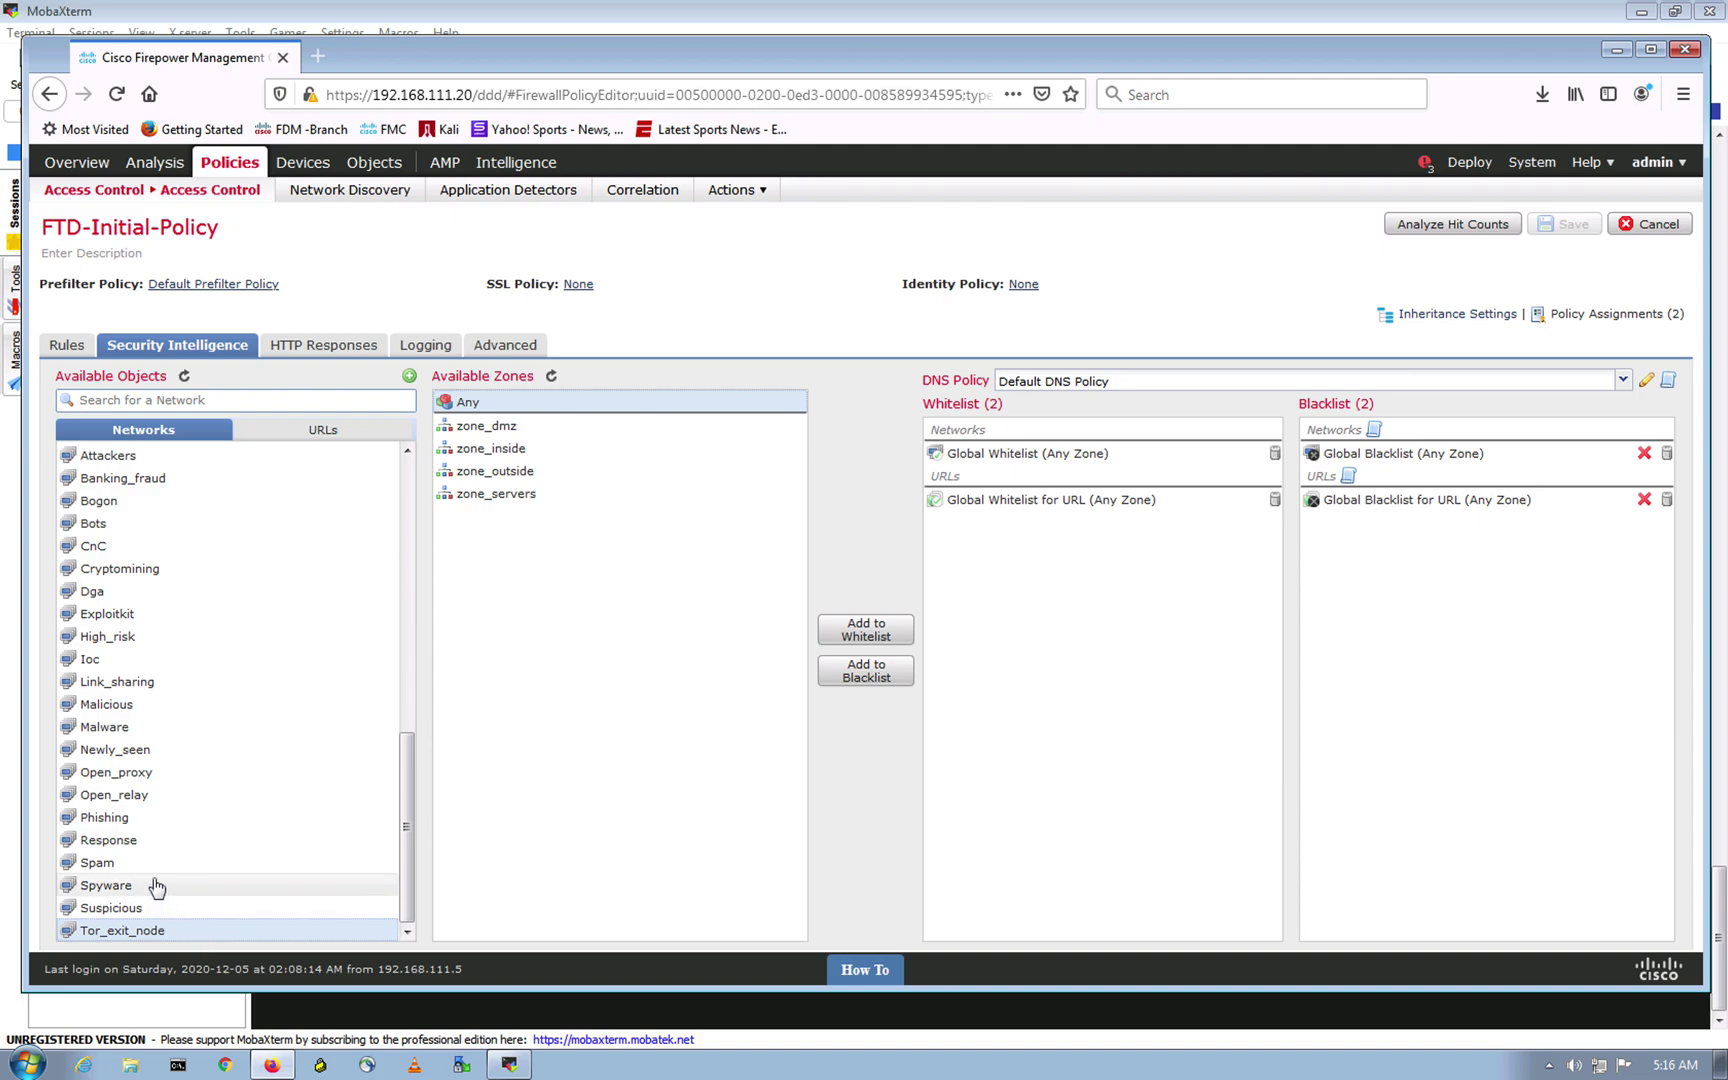
scroll(150, 860, up, 3)
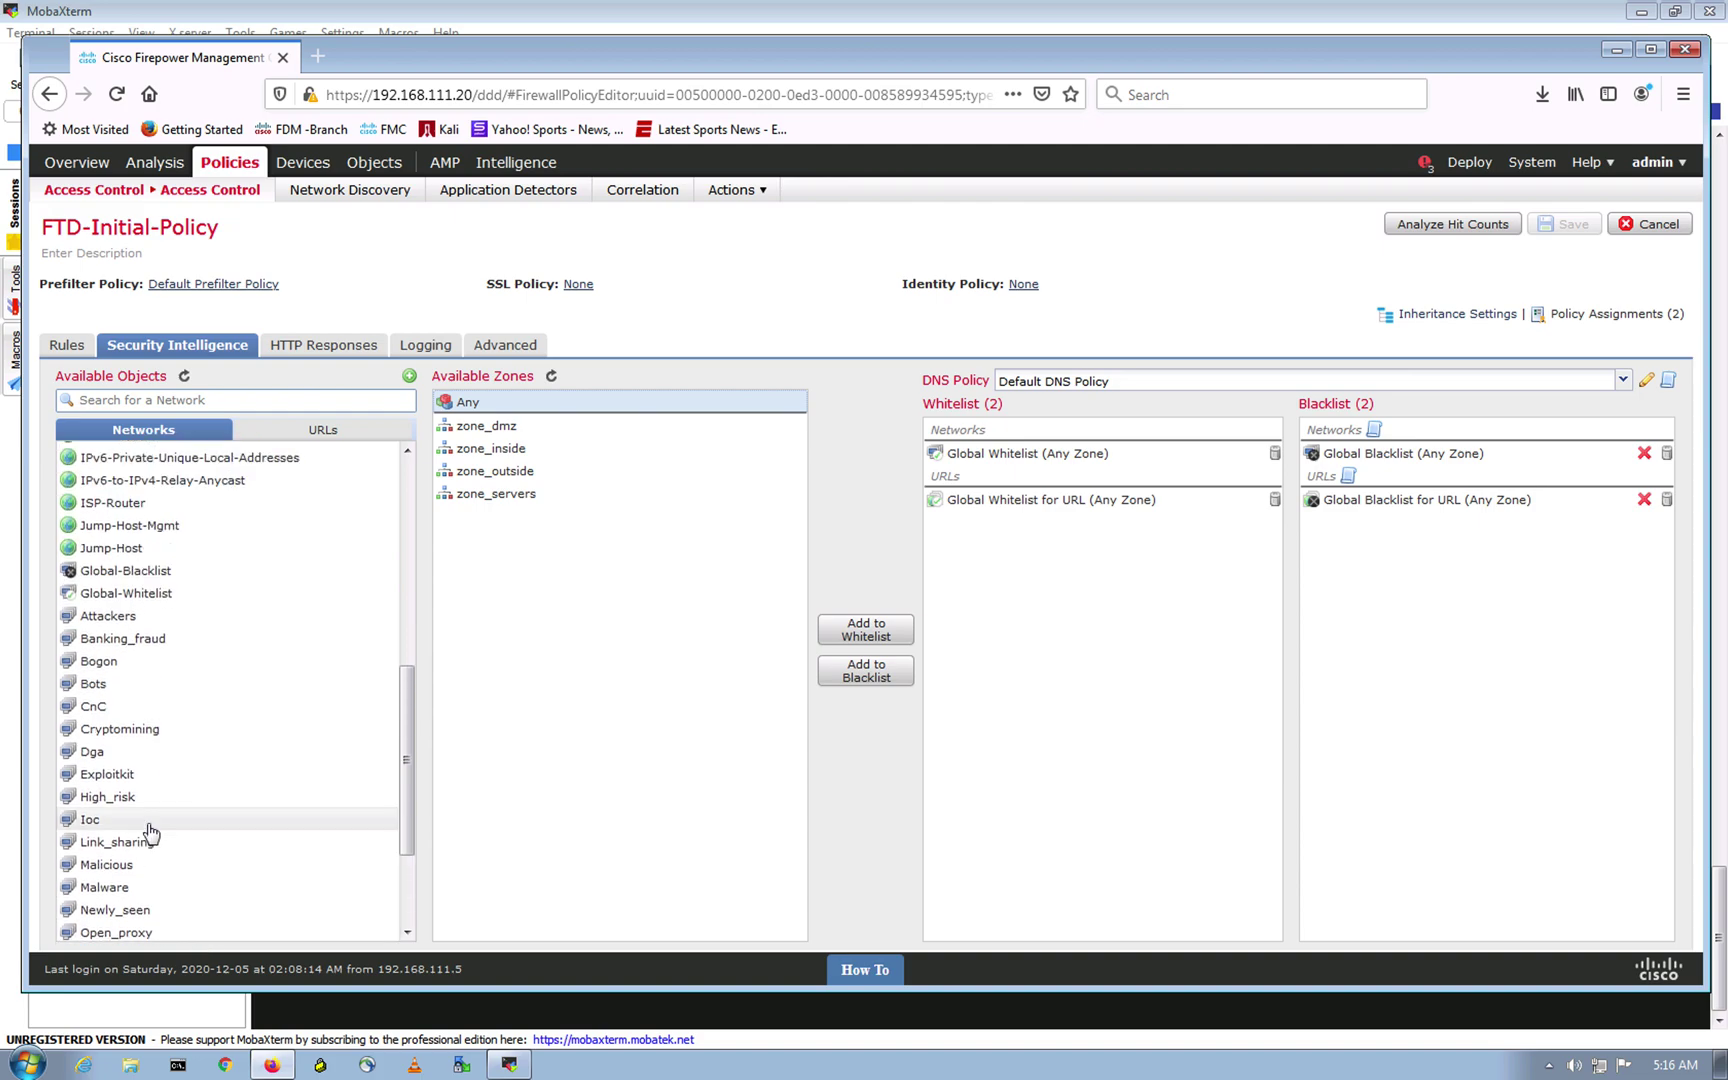
scroll(143, 629, up, 3)
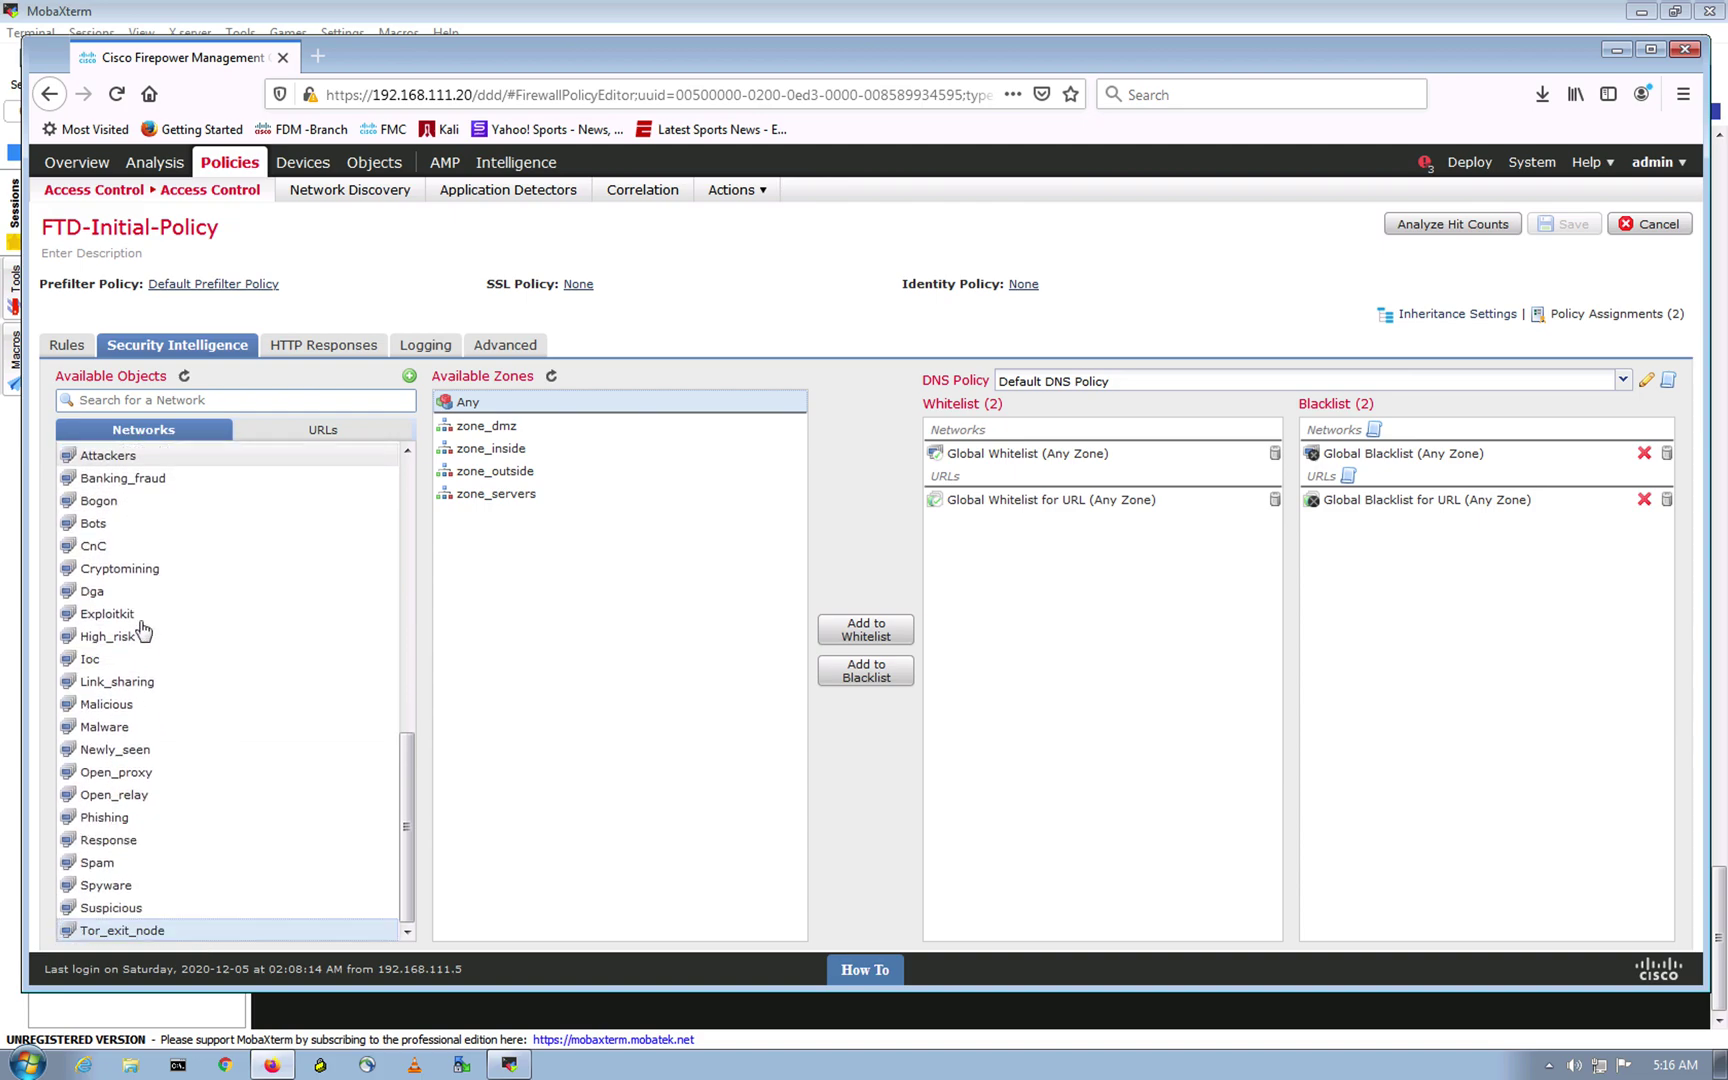
scroll(143, 629, up, 6)
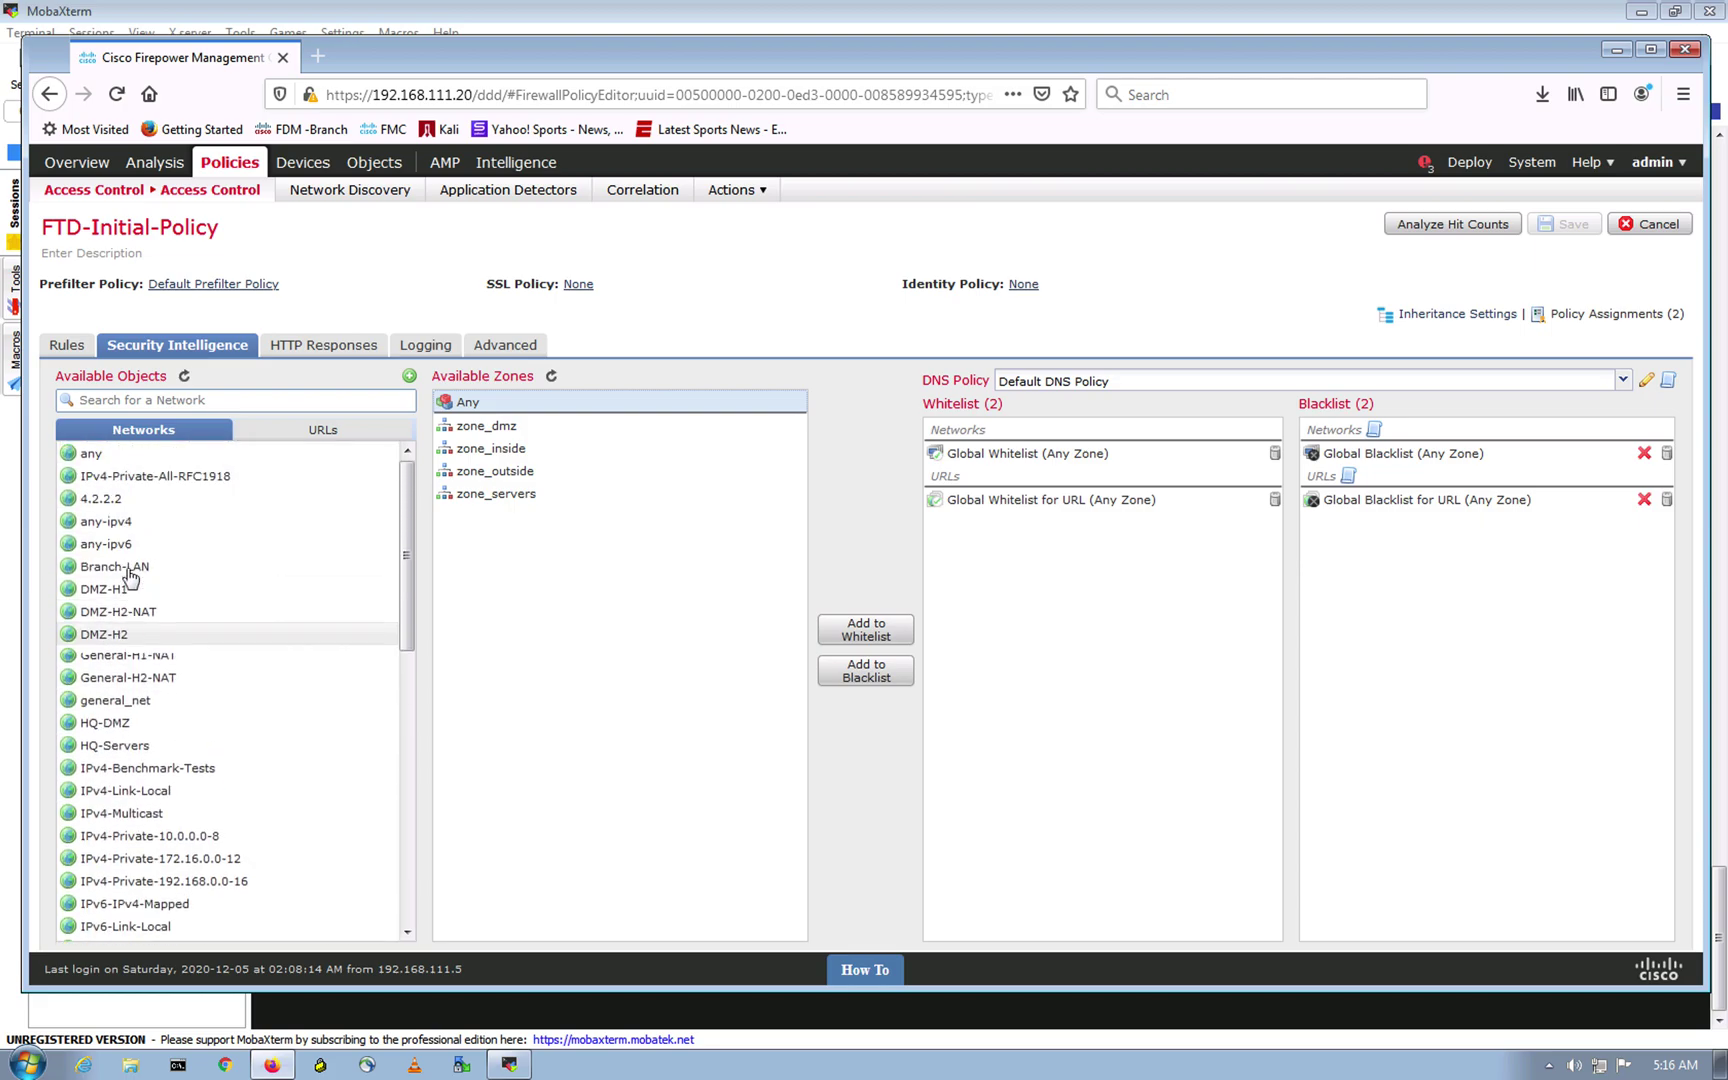
scroll(90, 520, down, 9)
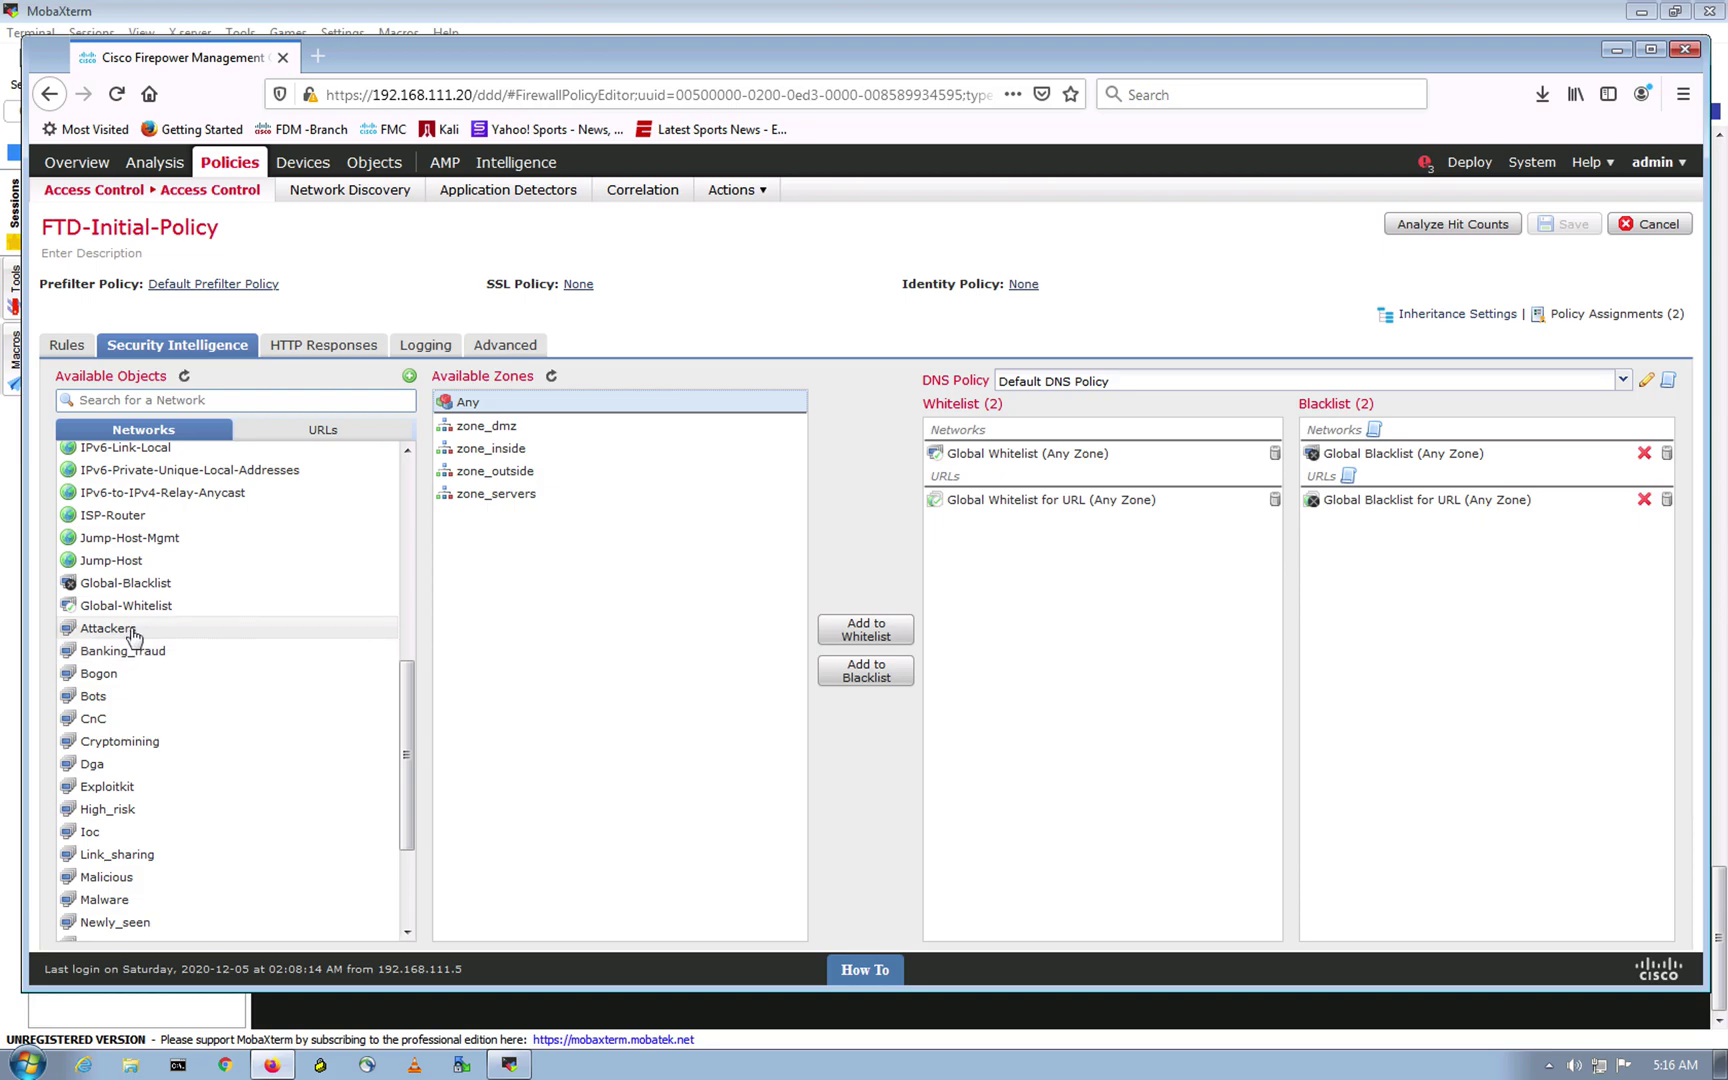
scroll(131, 586, down, 3)
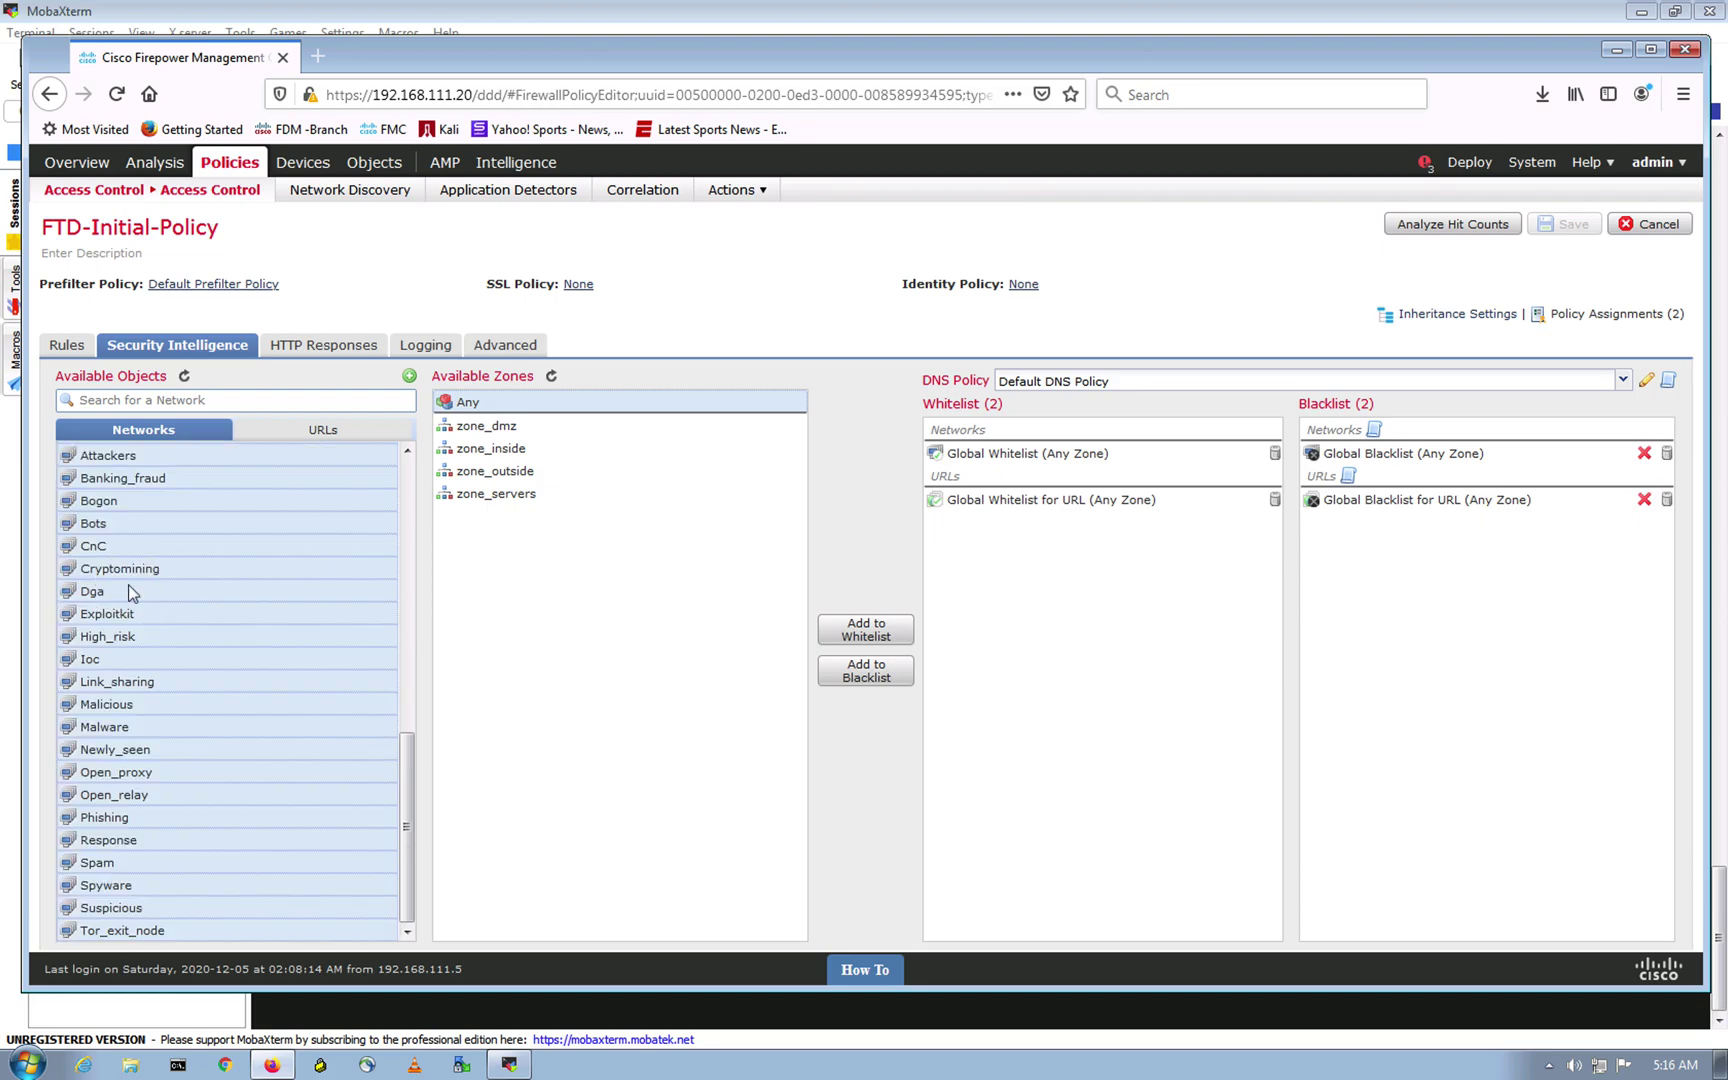
scroll(170, 668, up, 4)
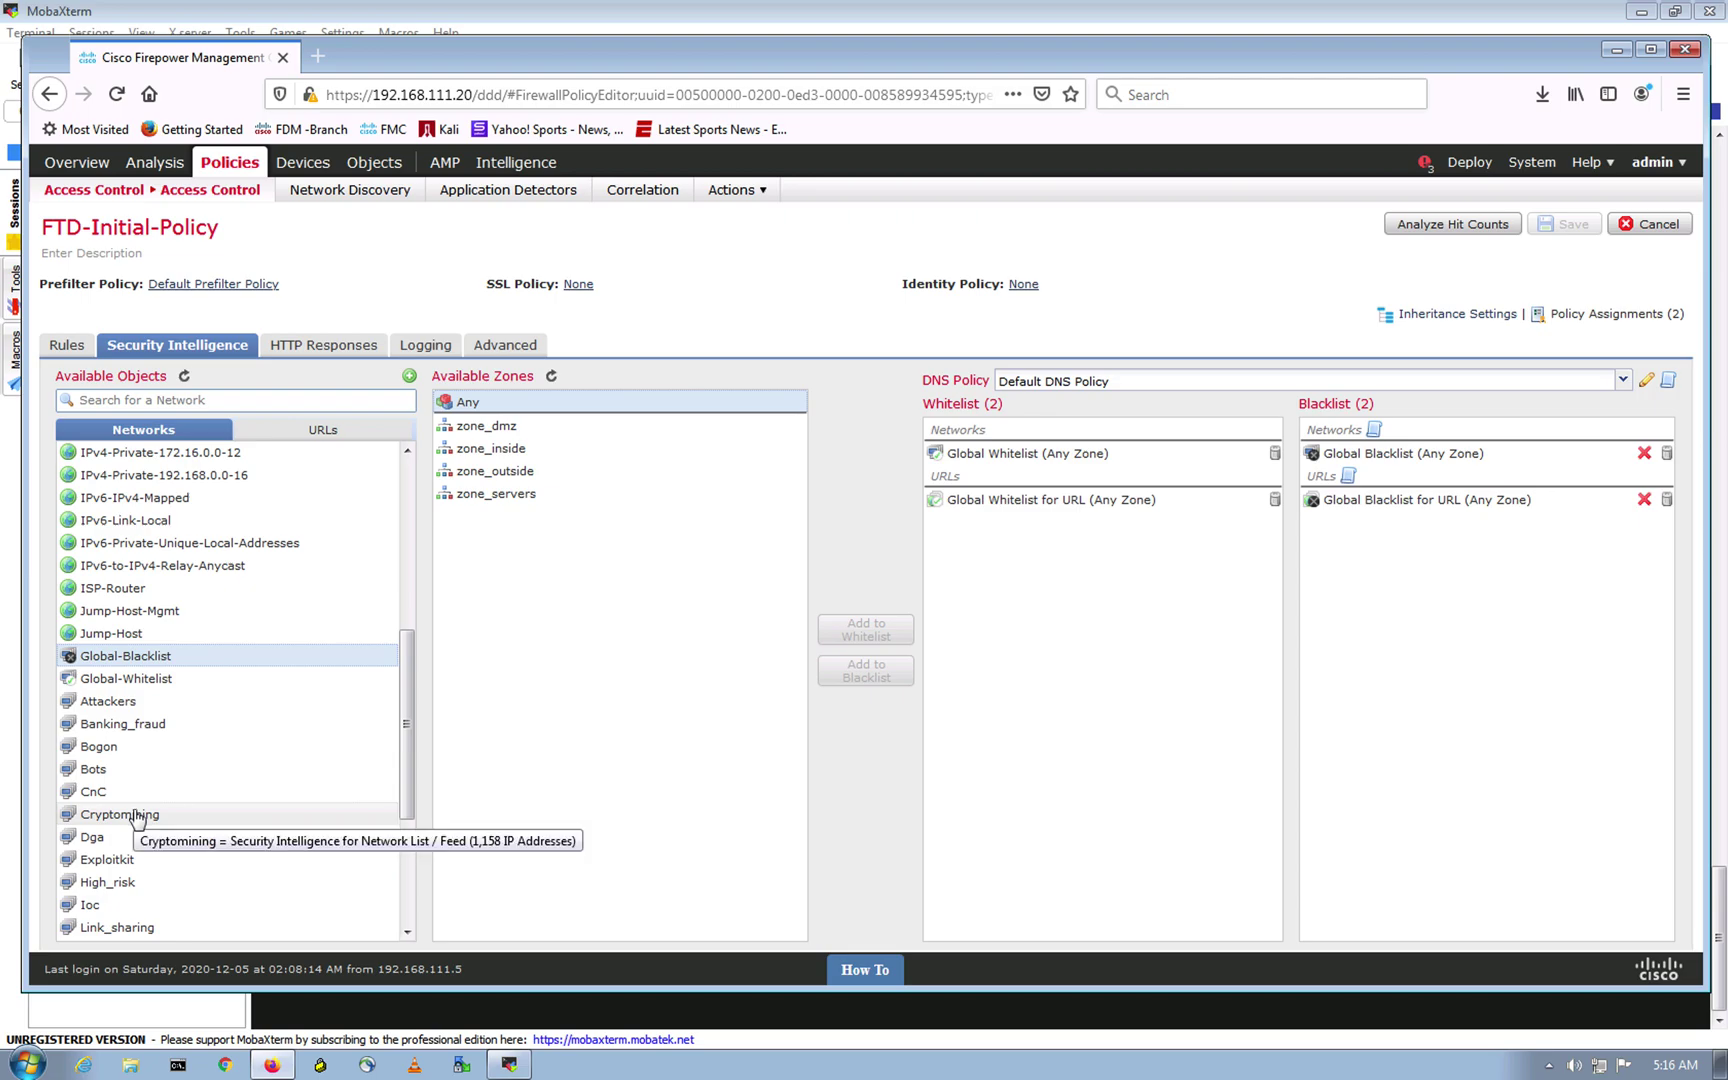
Step: Multi-select the network feed categories from Attackers through Tor_exit_node
click(177, 770)
key(super)
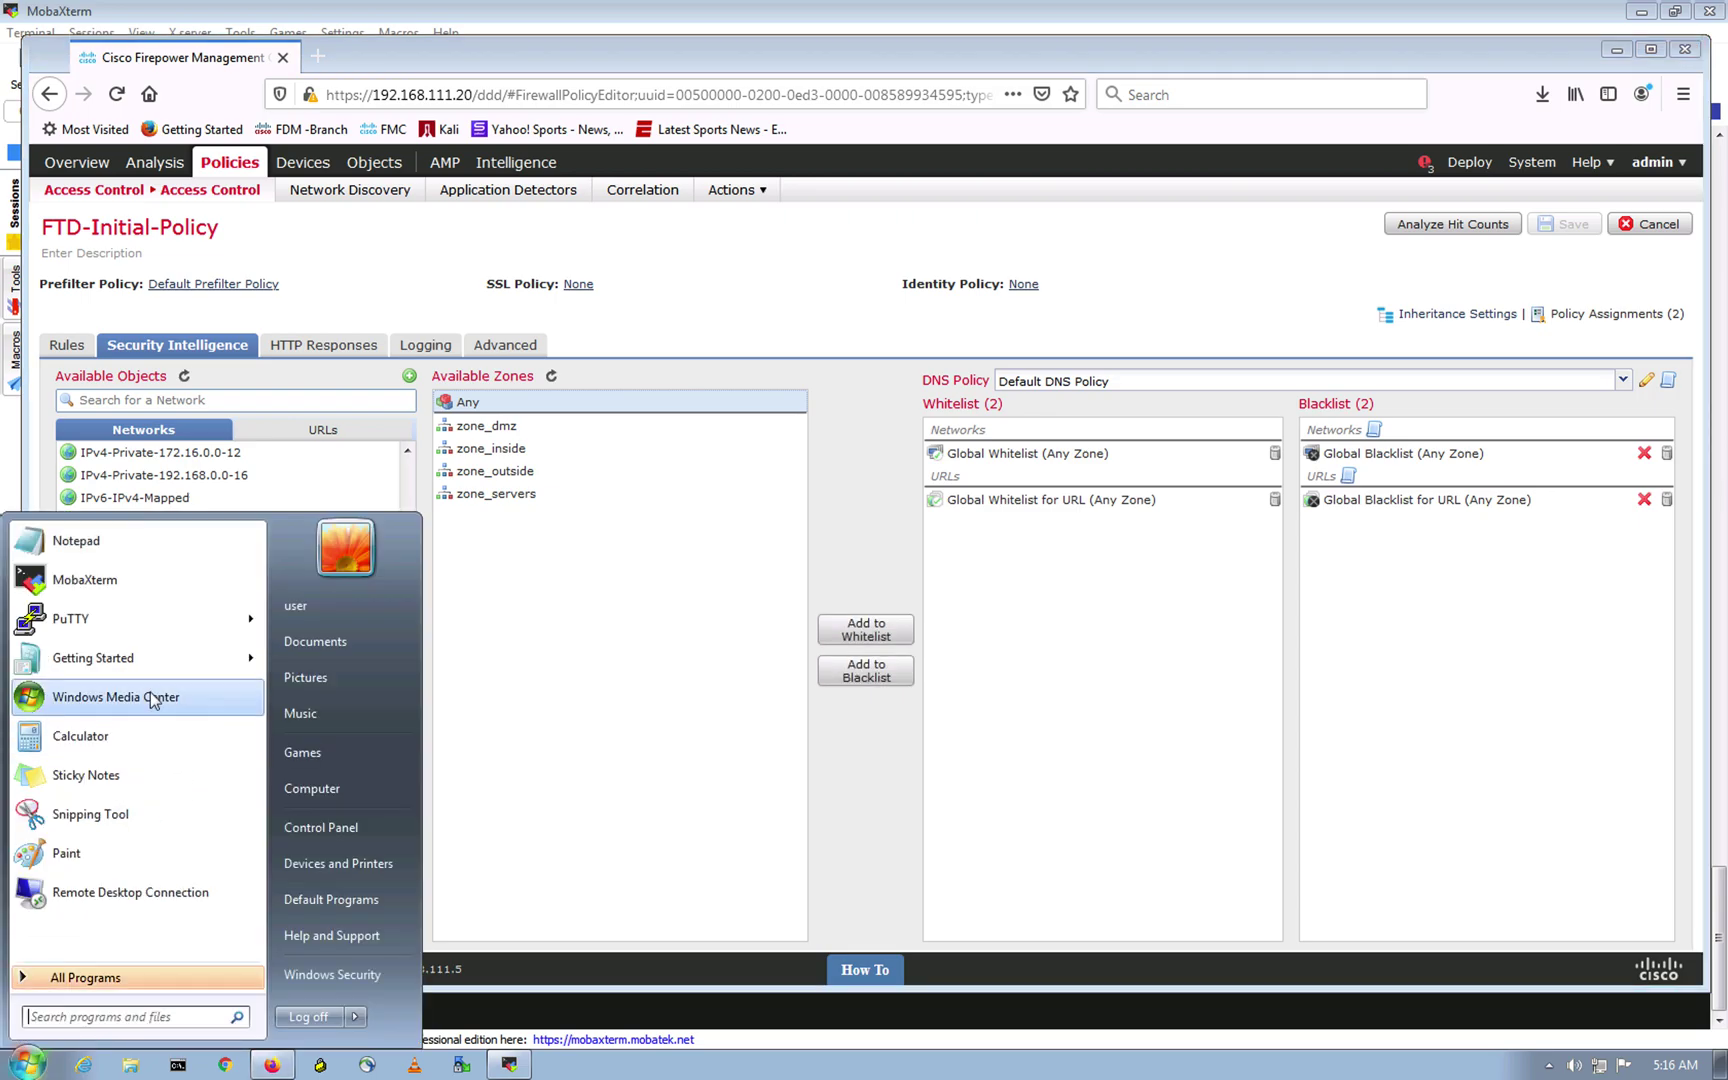
click(547, 618)
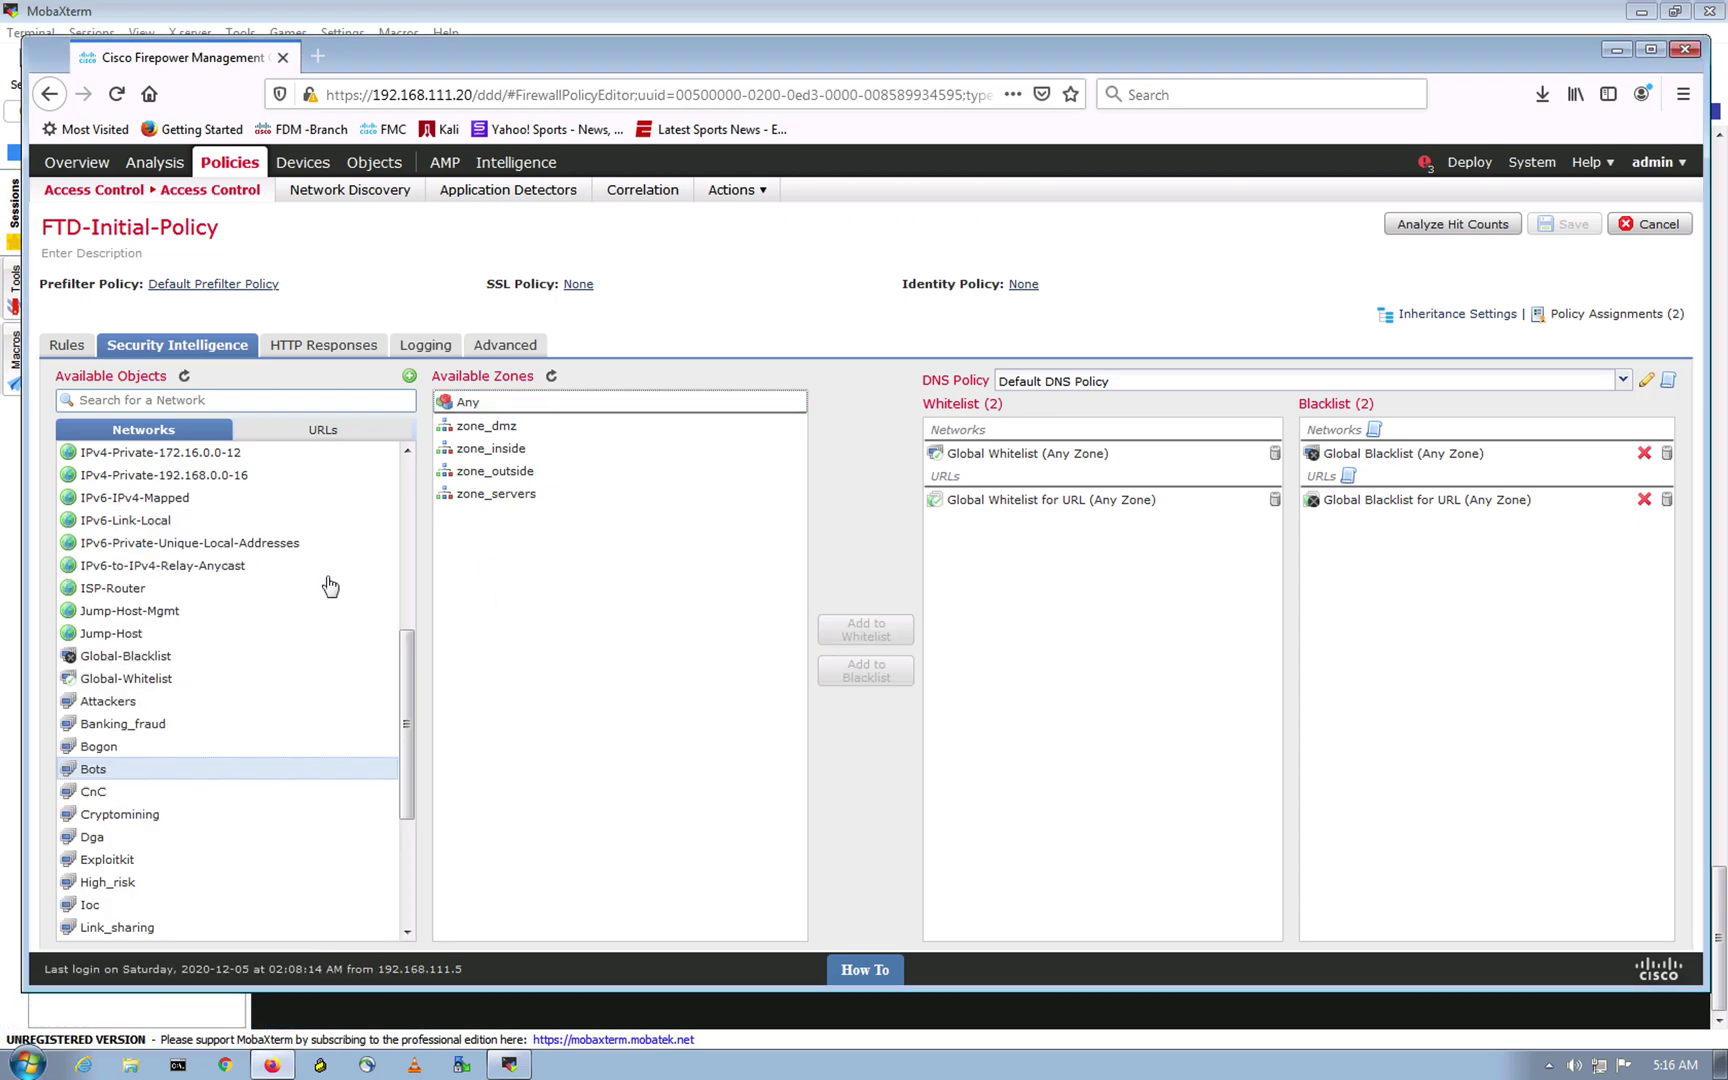
click(170, 656)
scroll(170, 656, down, 5)
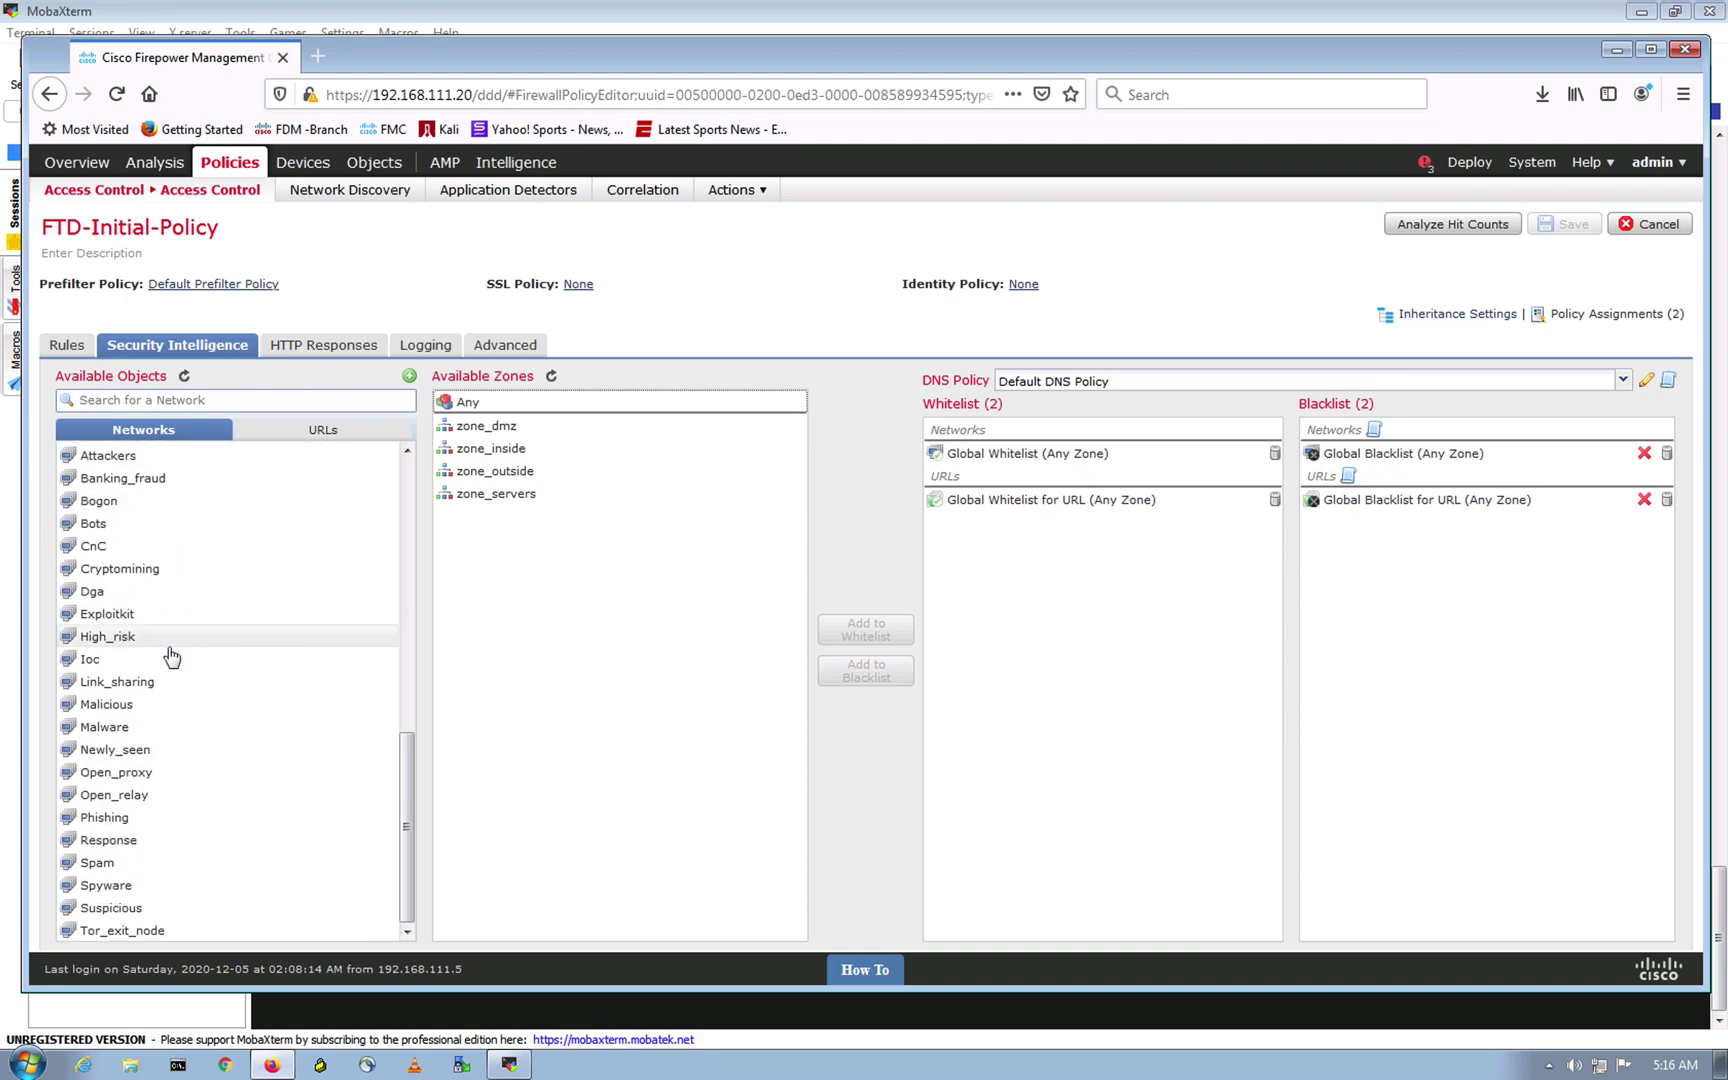
scroll(159, 930, up, 1)
click(159, 930)
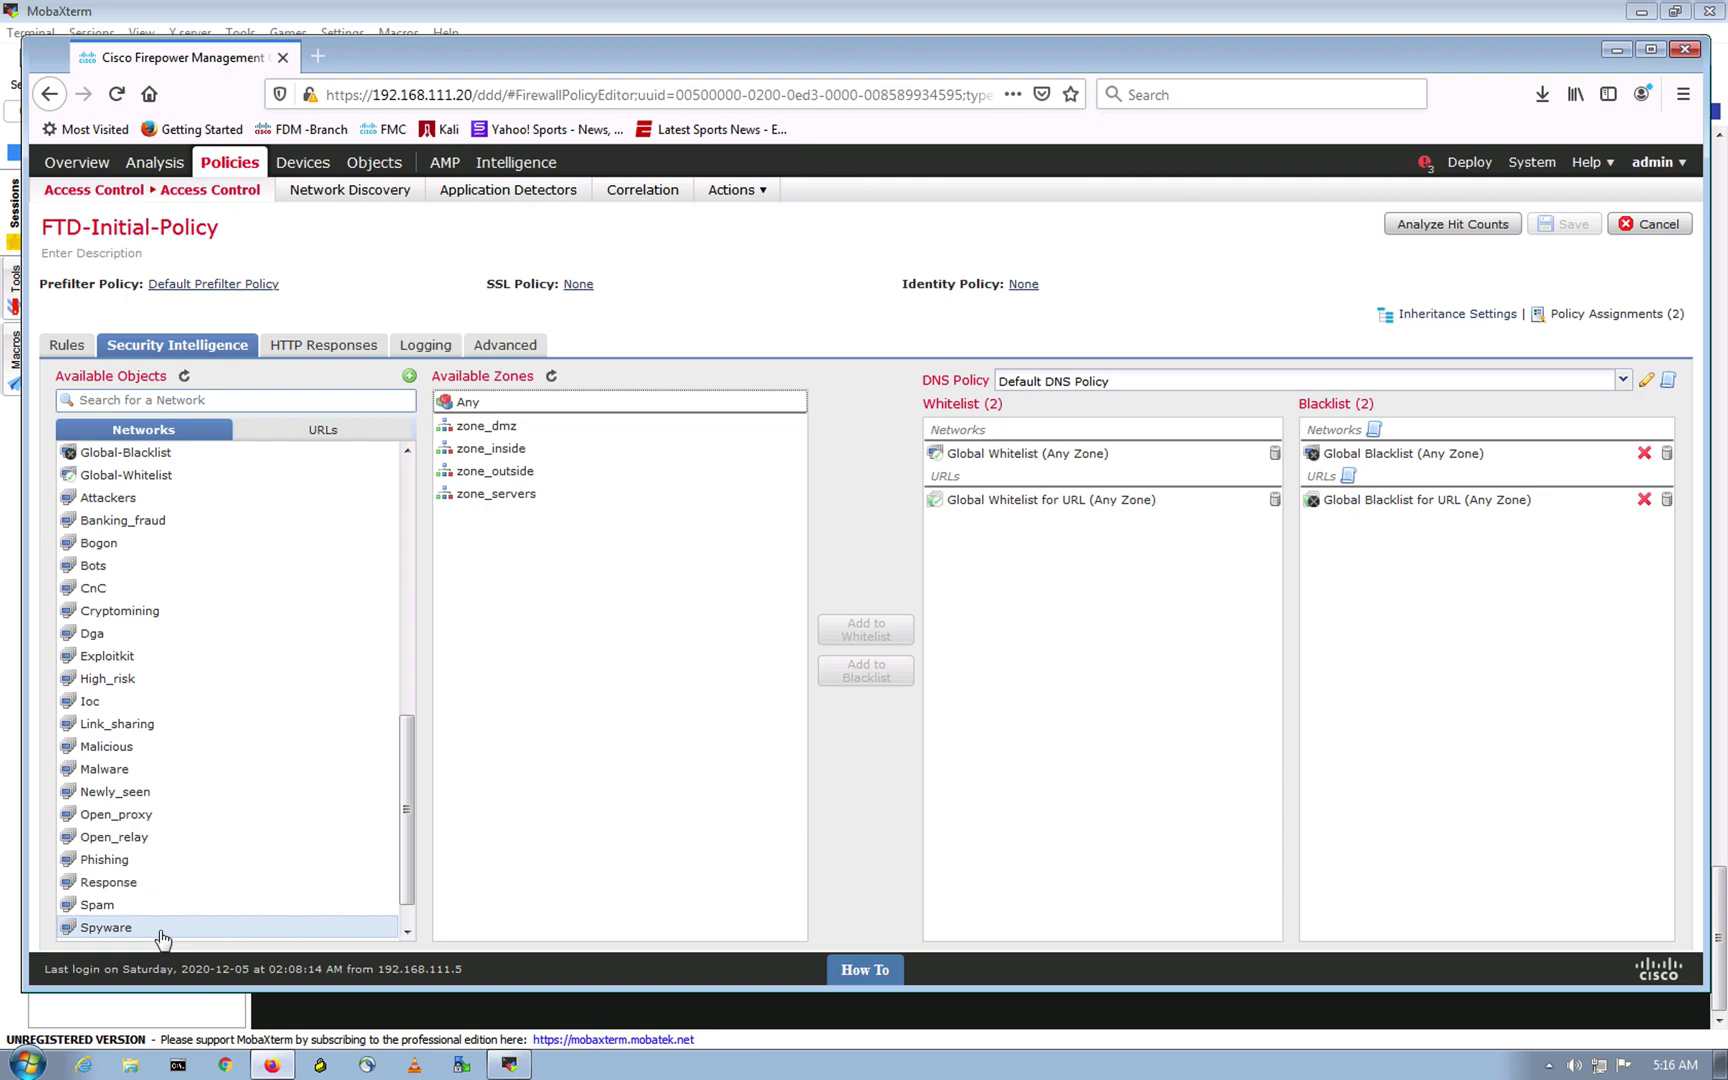
click(157, 456)
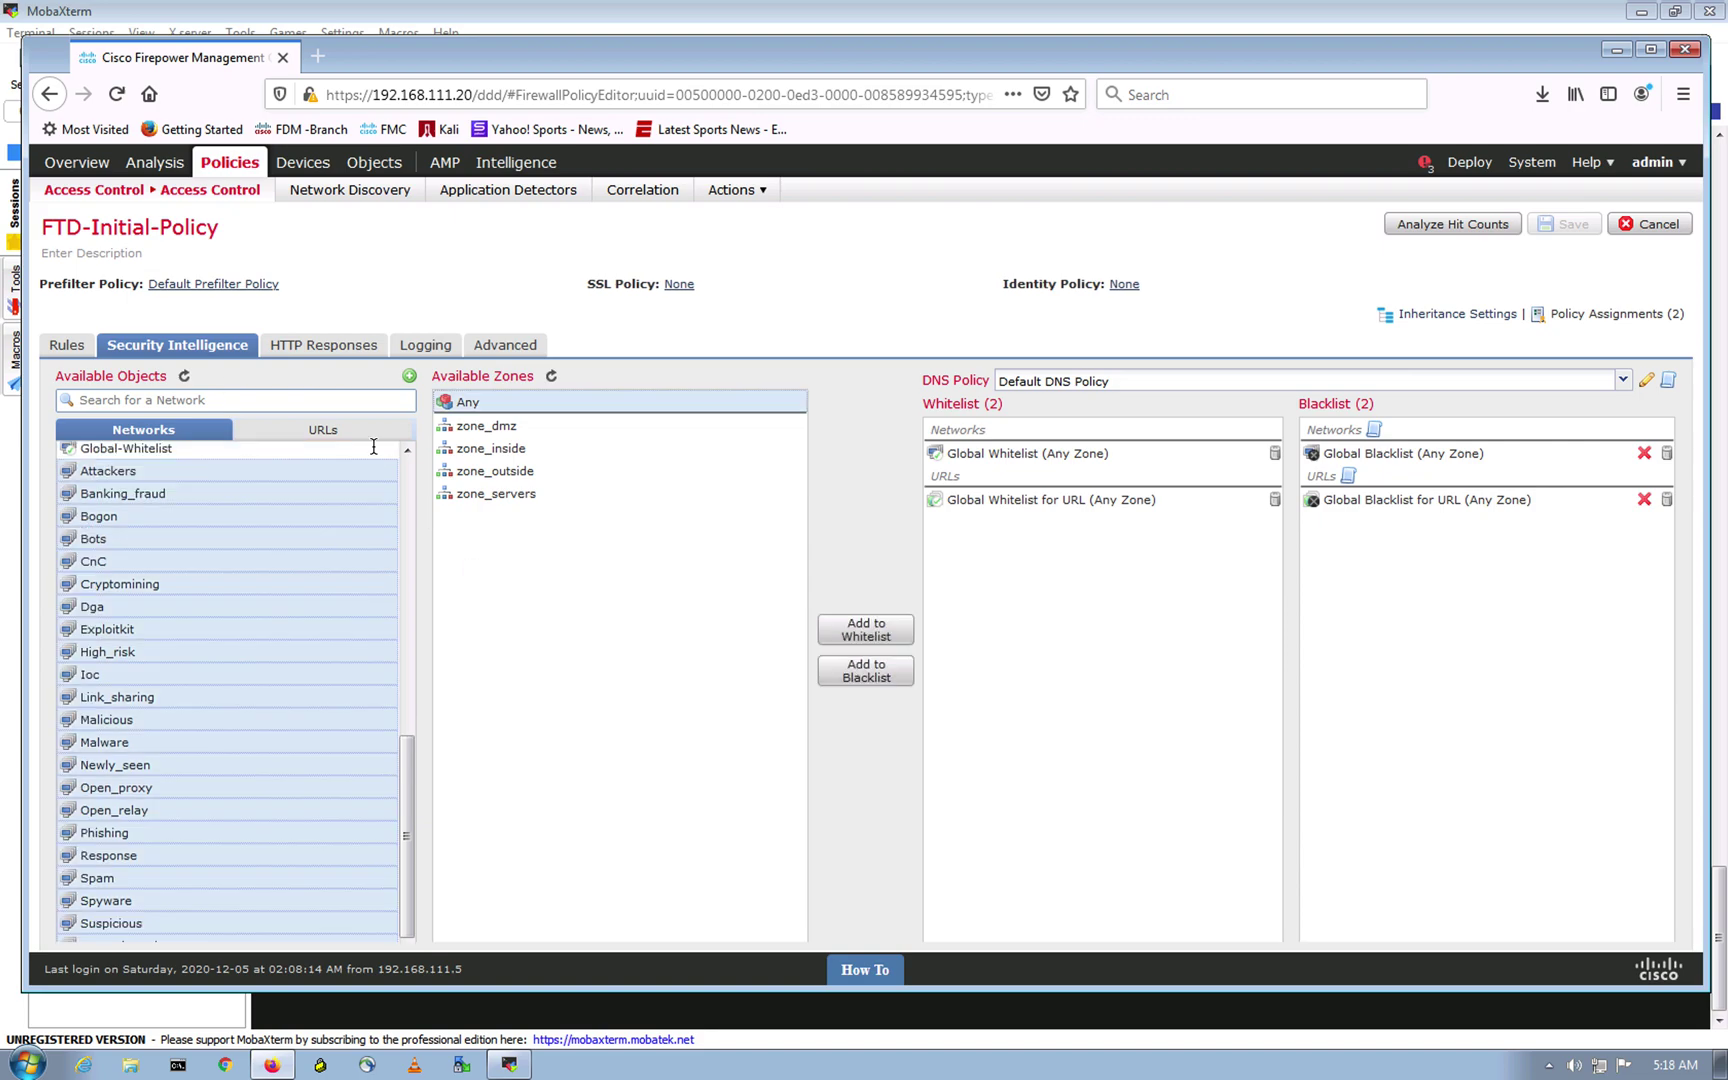
scroll(231, 637, up, 2)
scroll(227, 640, down, 2)
Step: Add the selected feeds to the blacklist, clearing the Any zone choice
click(876, 677)
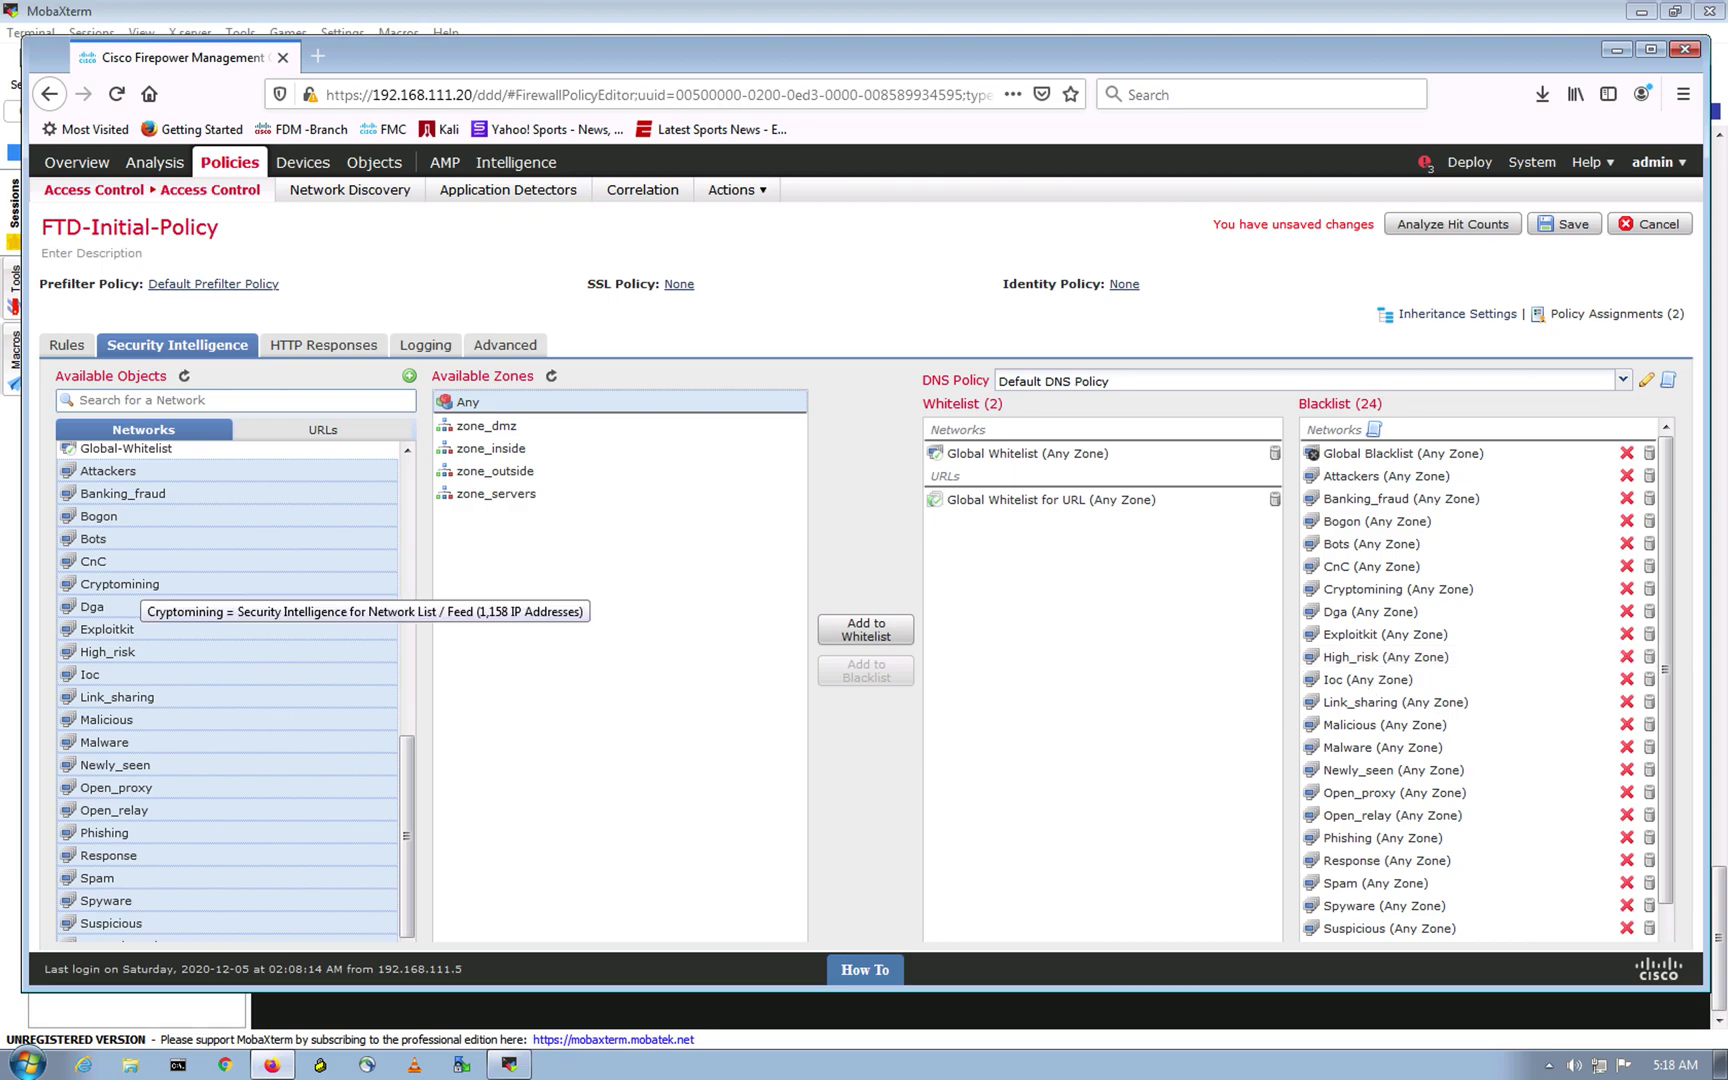
click(483, 726)
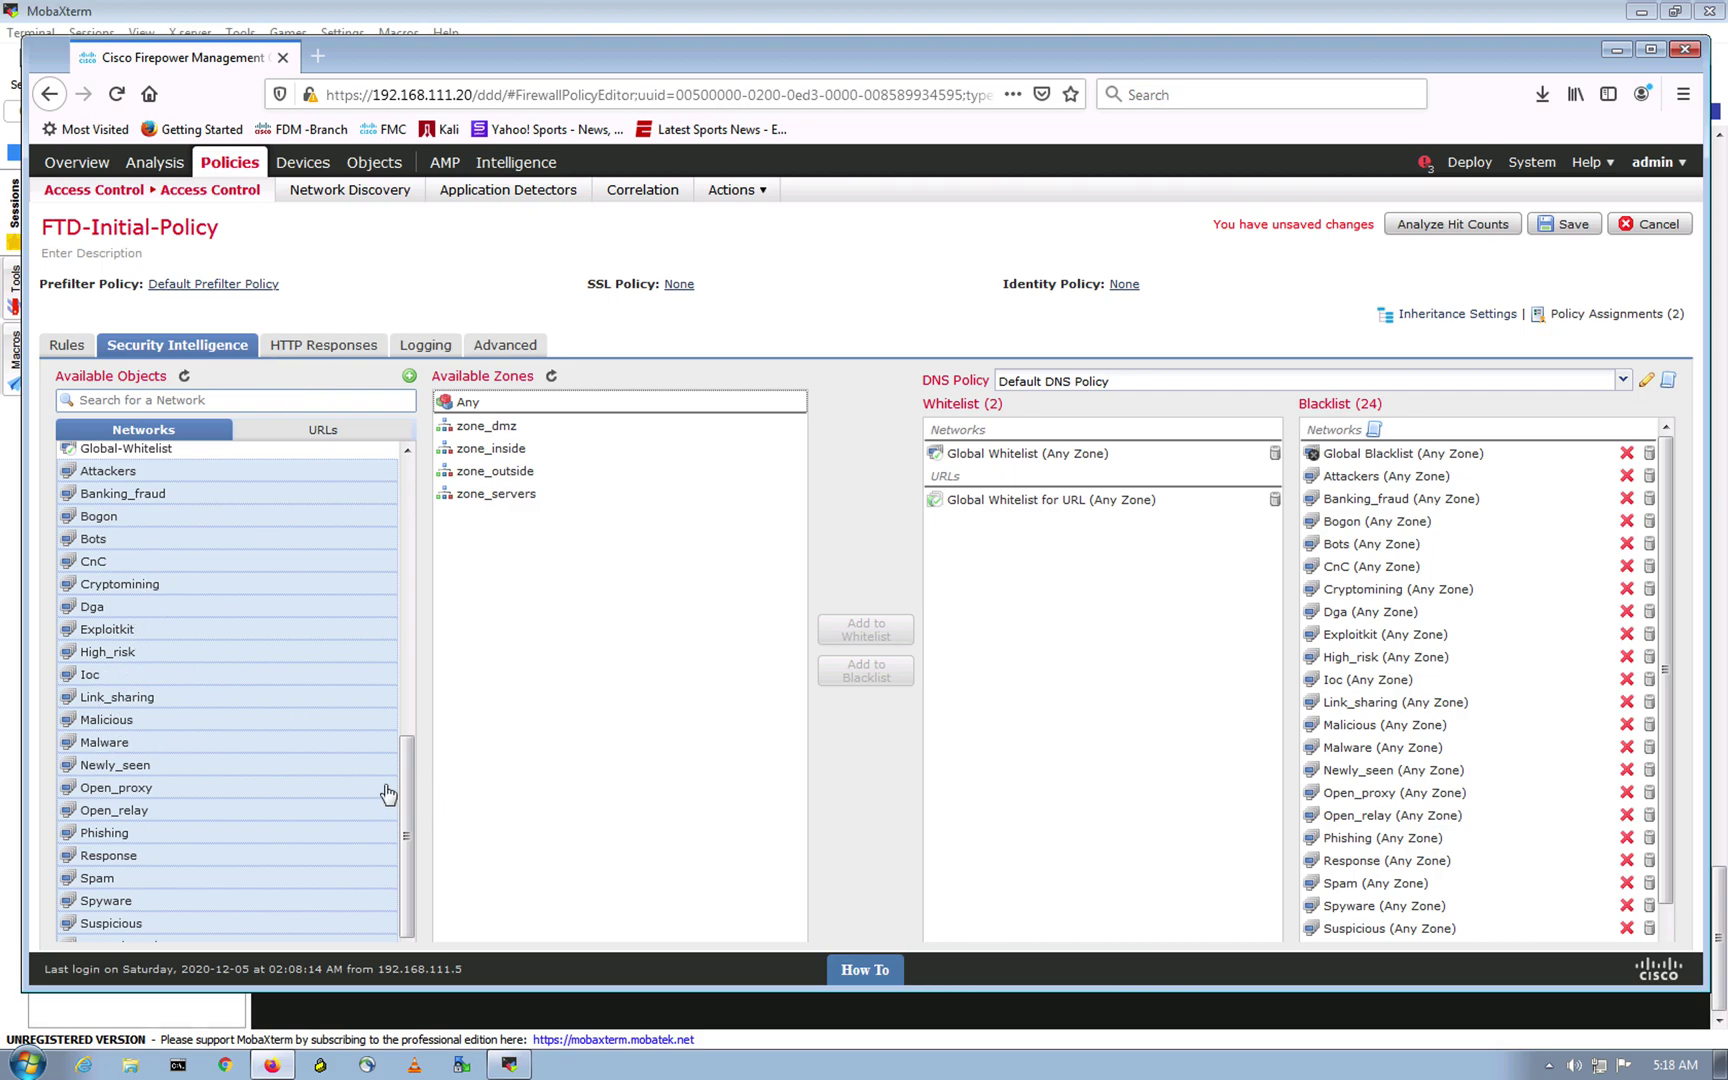
scroll(1418, 735, down, 1)
scroll(1418, 735, up, 2)
Step: Accept the DNS blacklist logging options and save FTD-Initial-Policy
click(1668, 380)
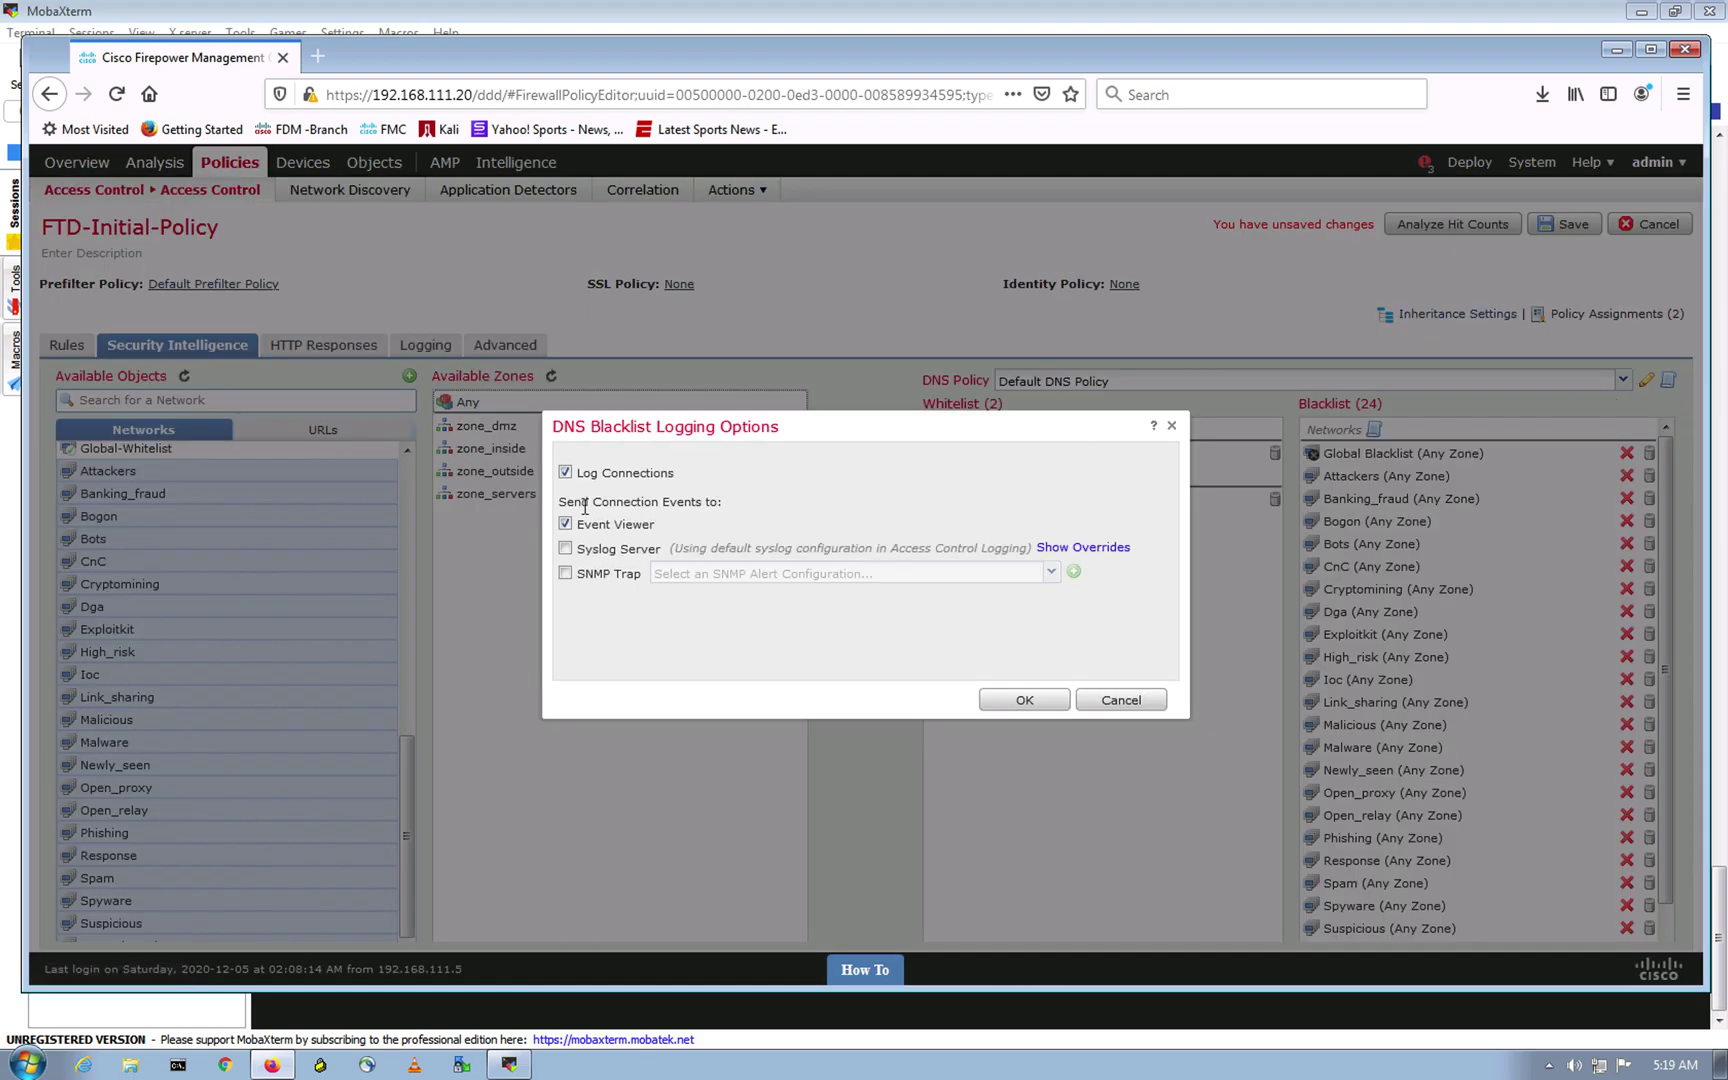
click(1024, 699)
scroll(1384, 660, down, 1)
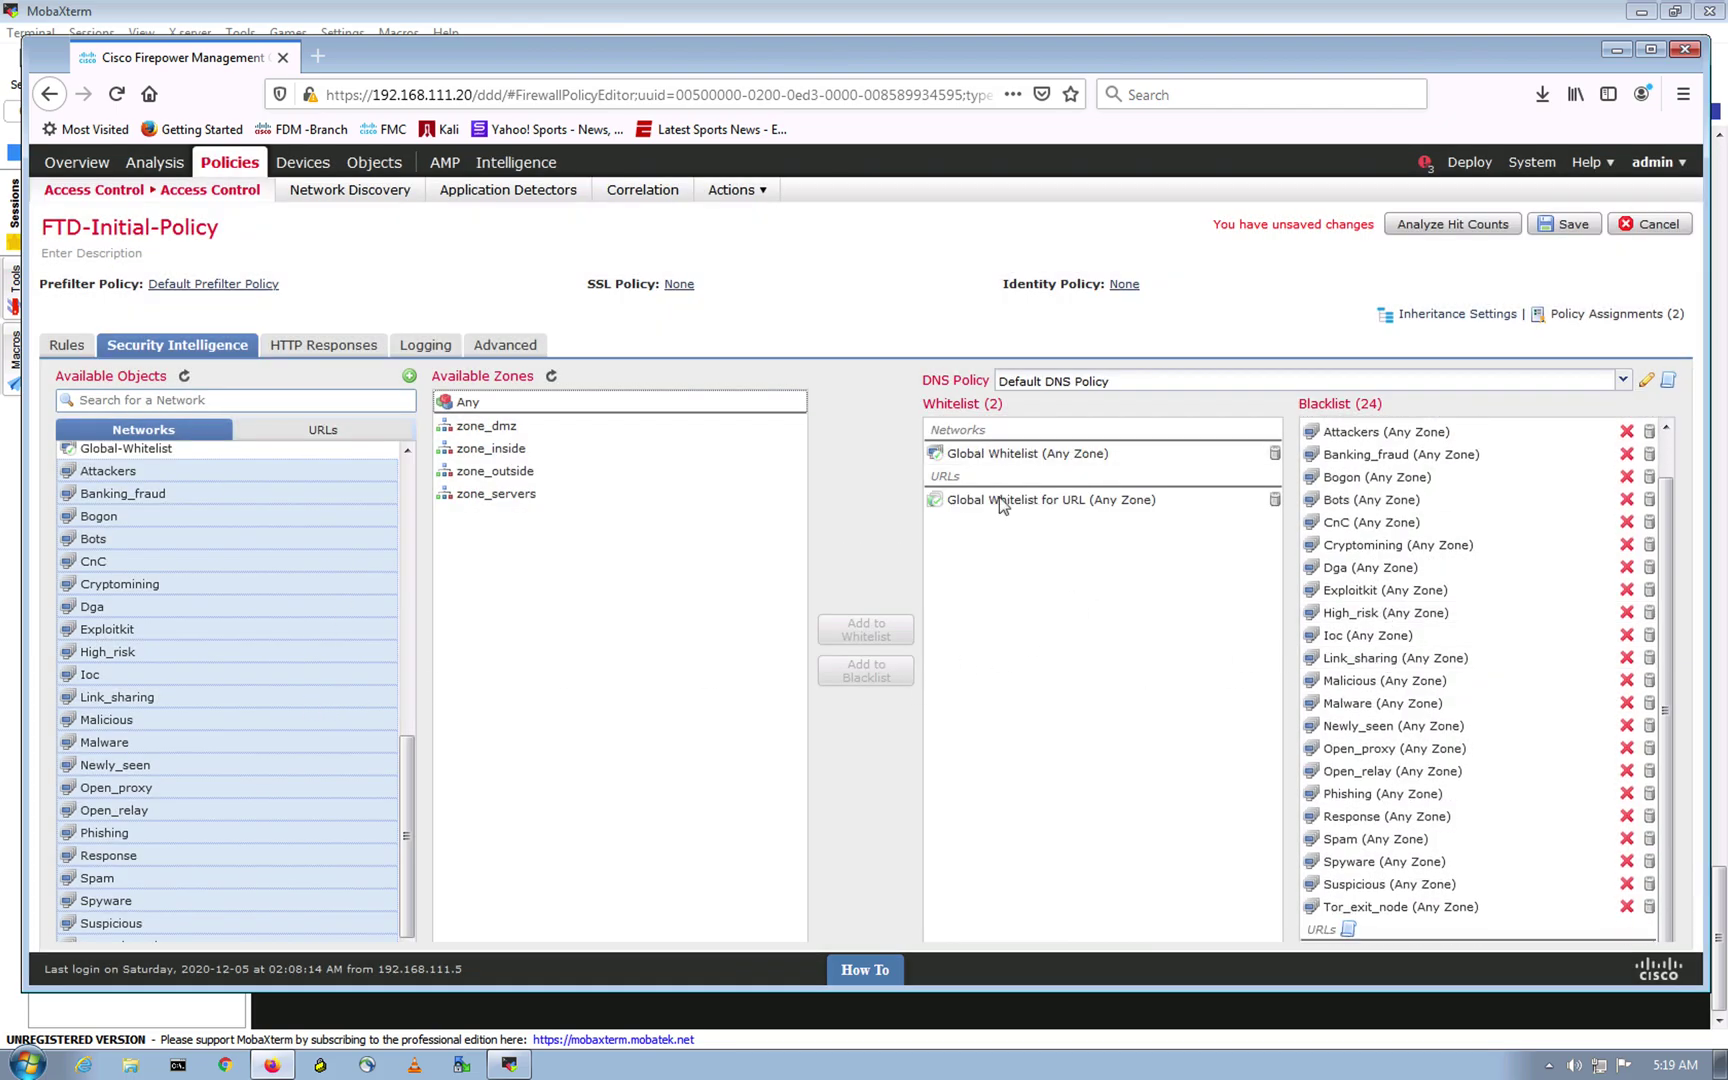
click(697, 660)
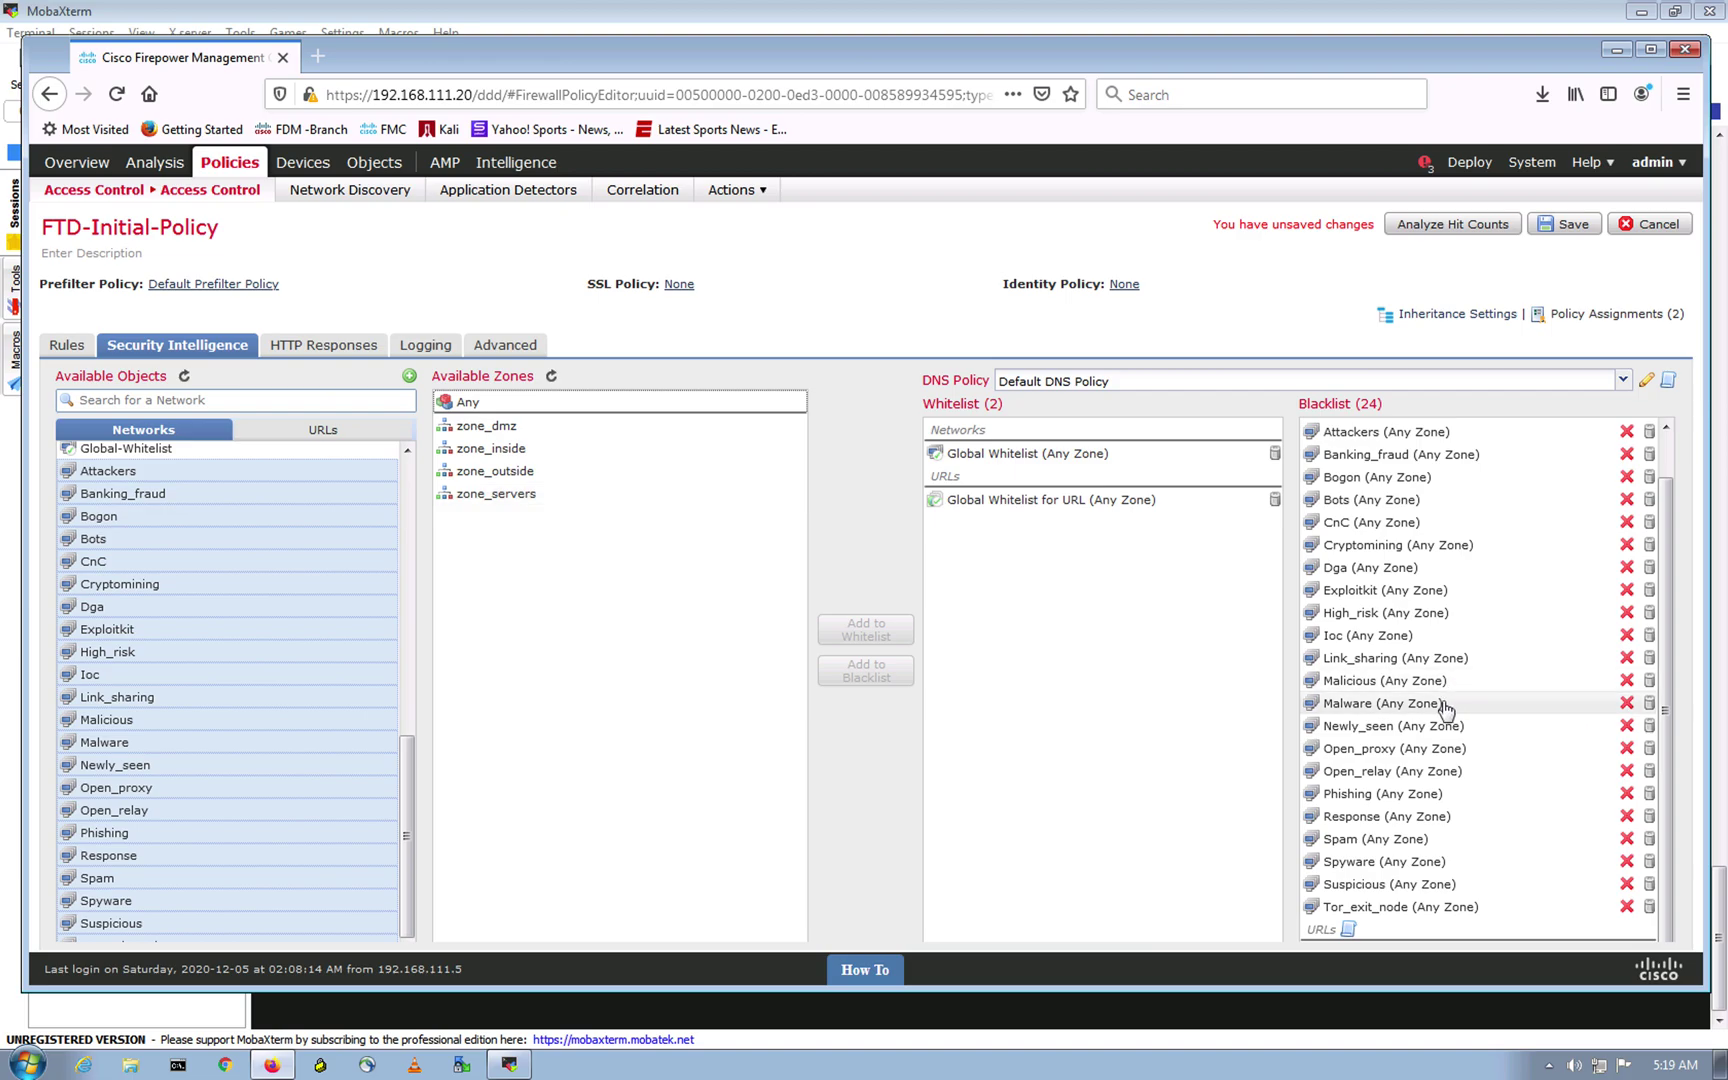
scroll(1452, 698, up, 2)
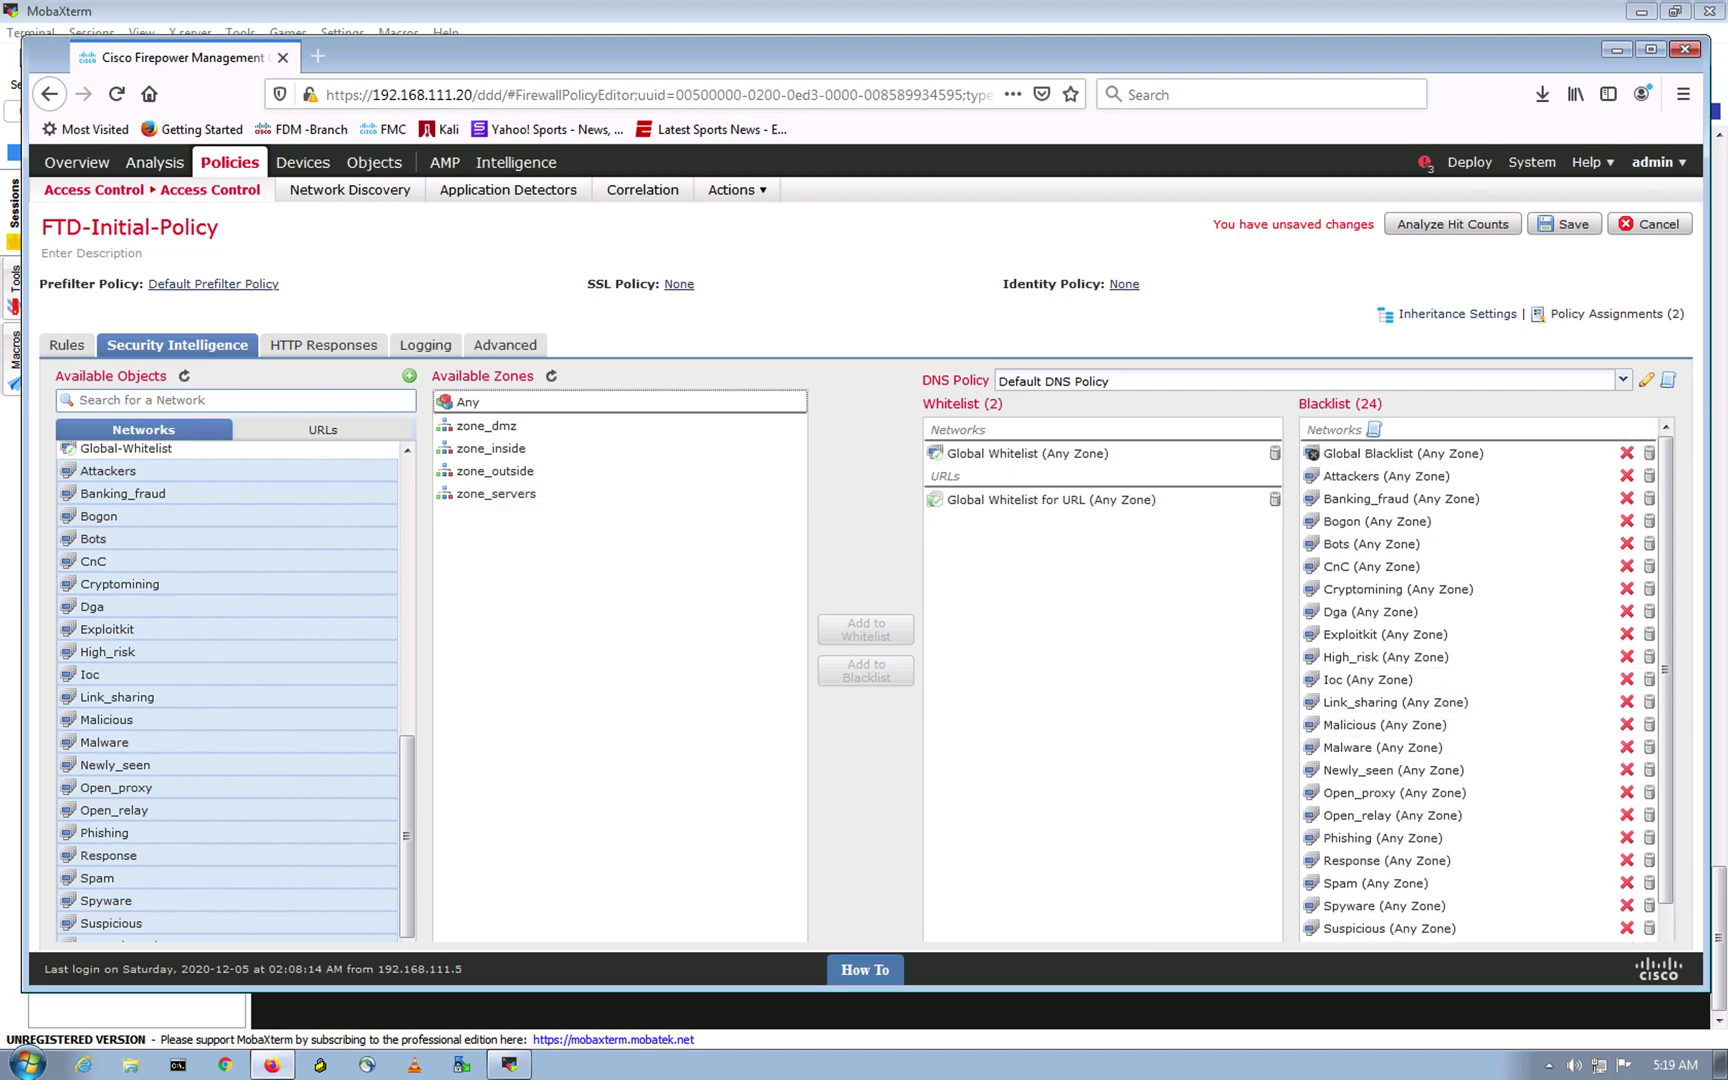
click(1570, 224)
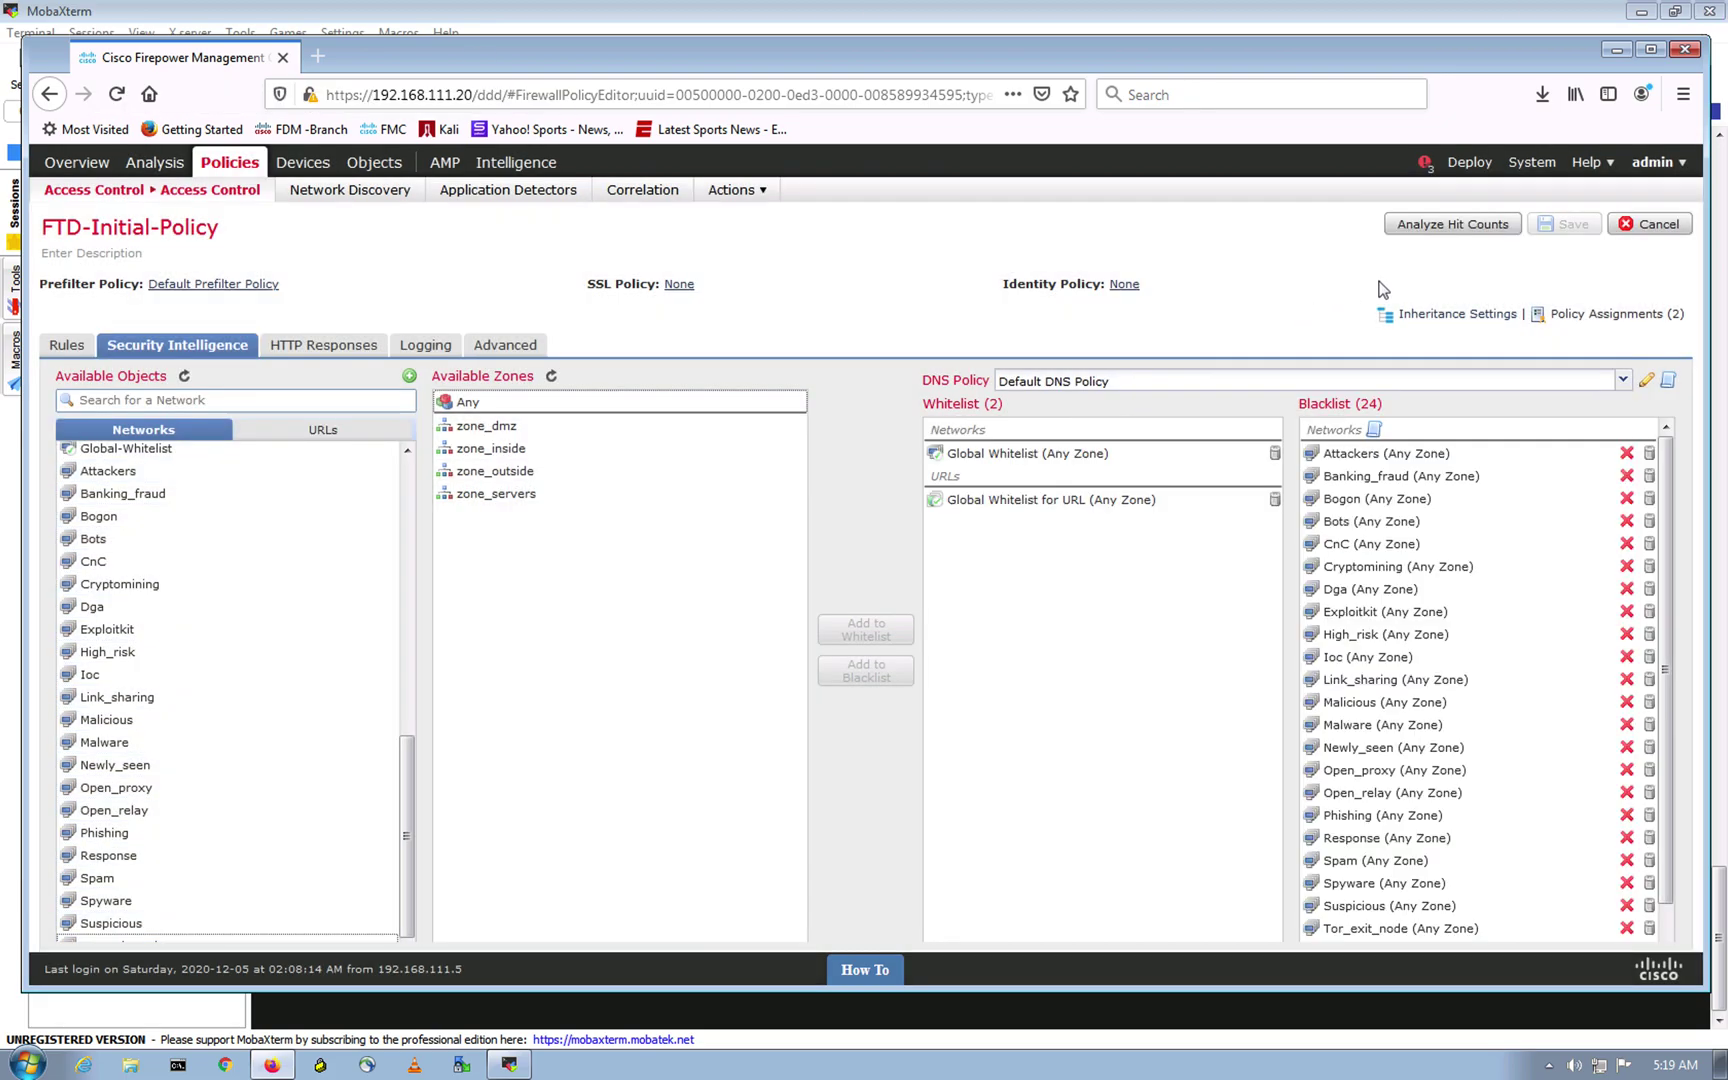
Step: Deploy the pending changes to FTD-HA1 despite the validation warnings, then switch to the Talos site in Chrome
click(1470, 168)
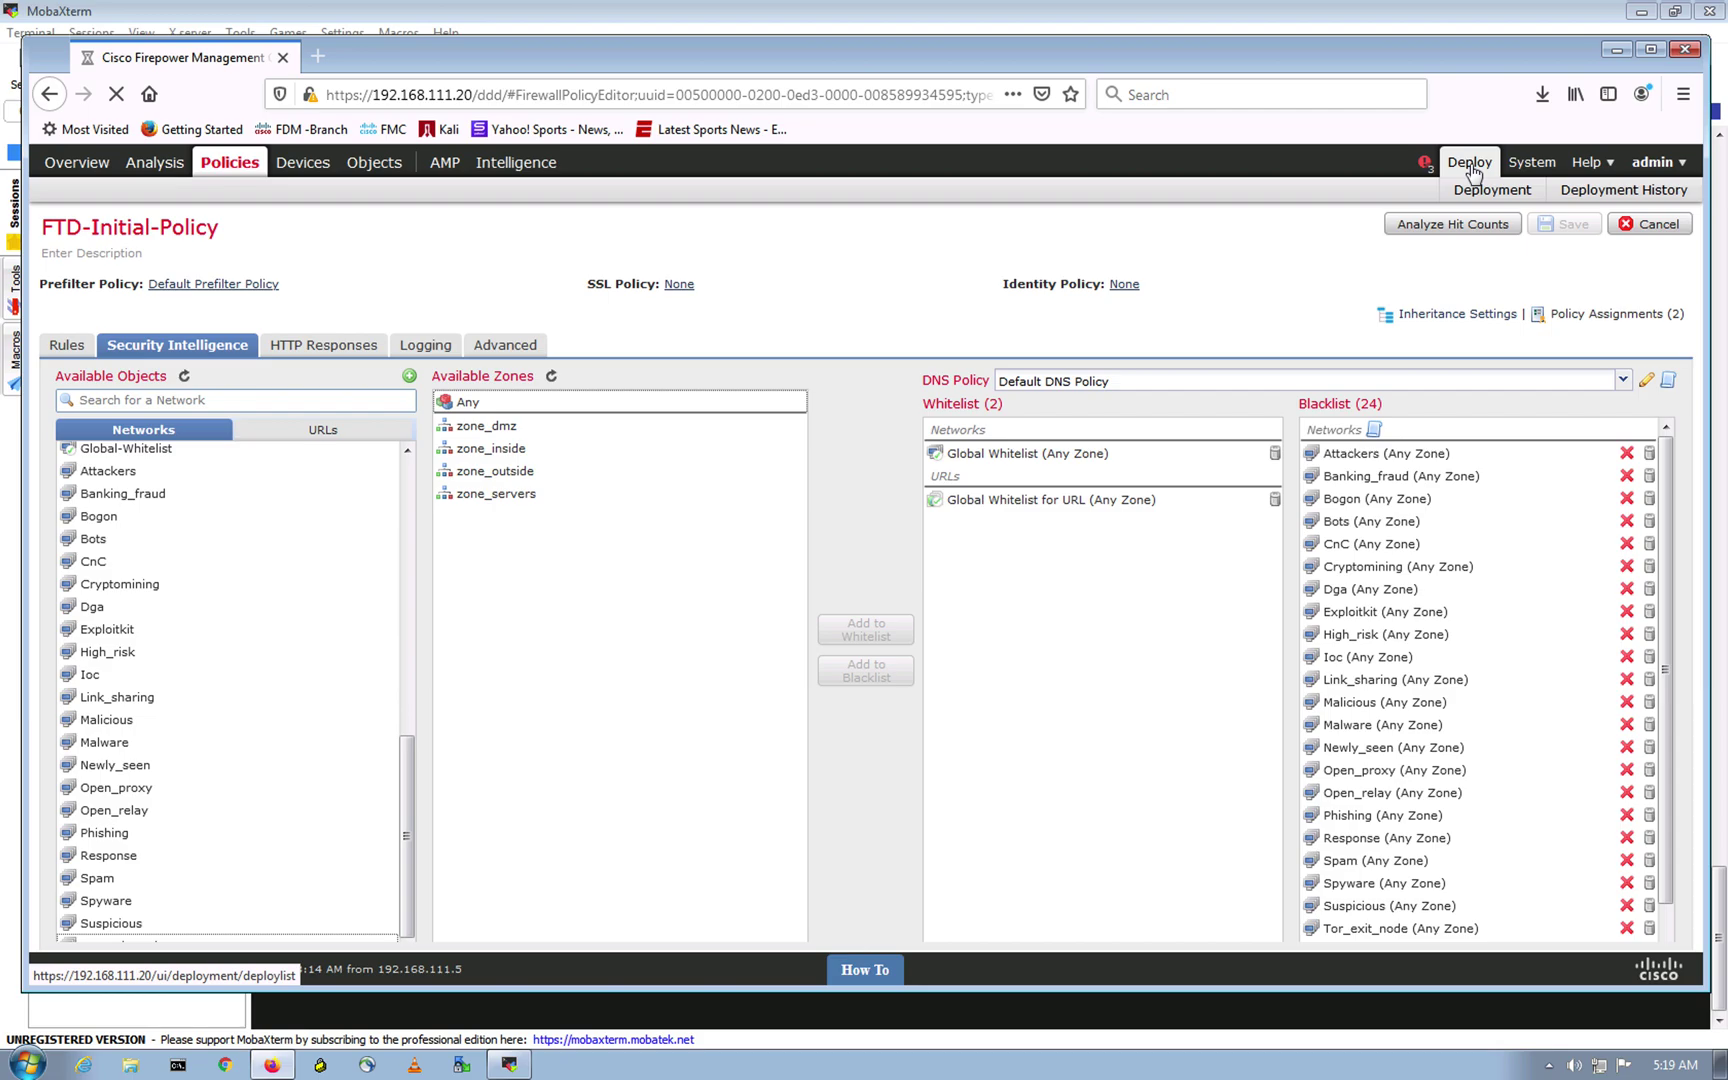
click(1470, 166)
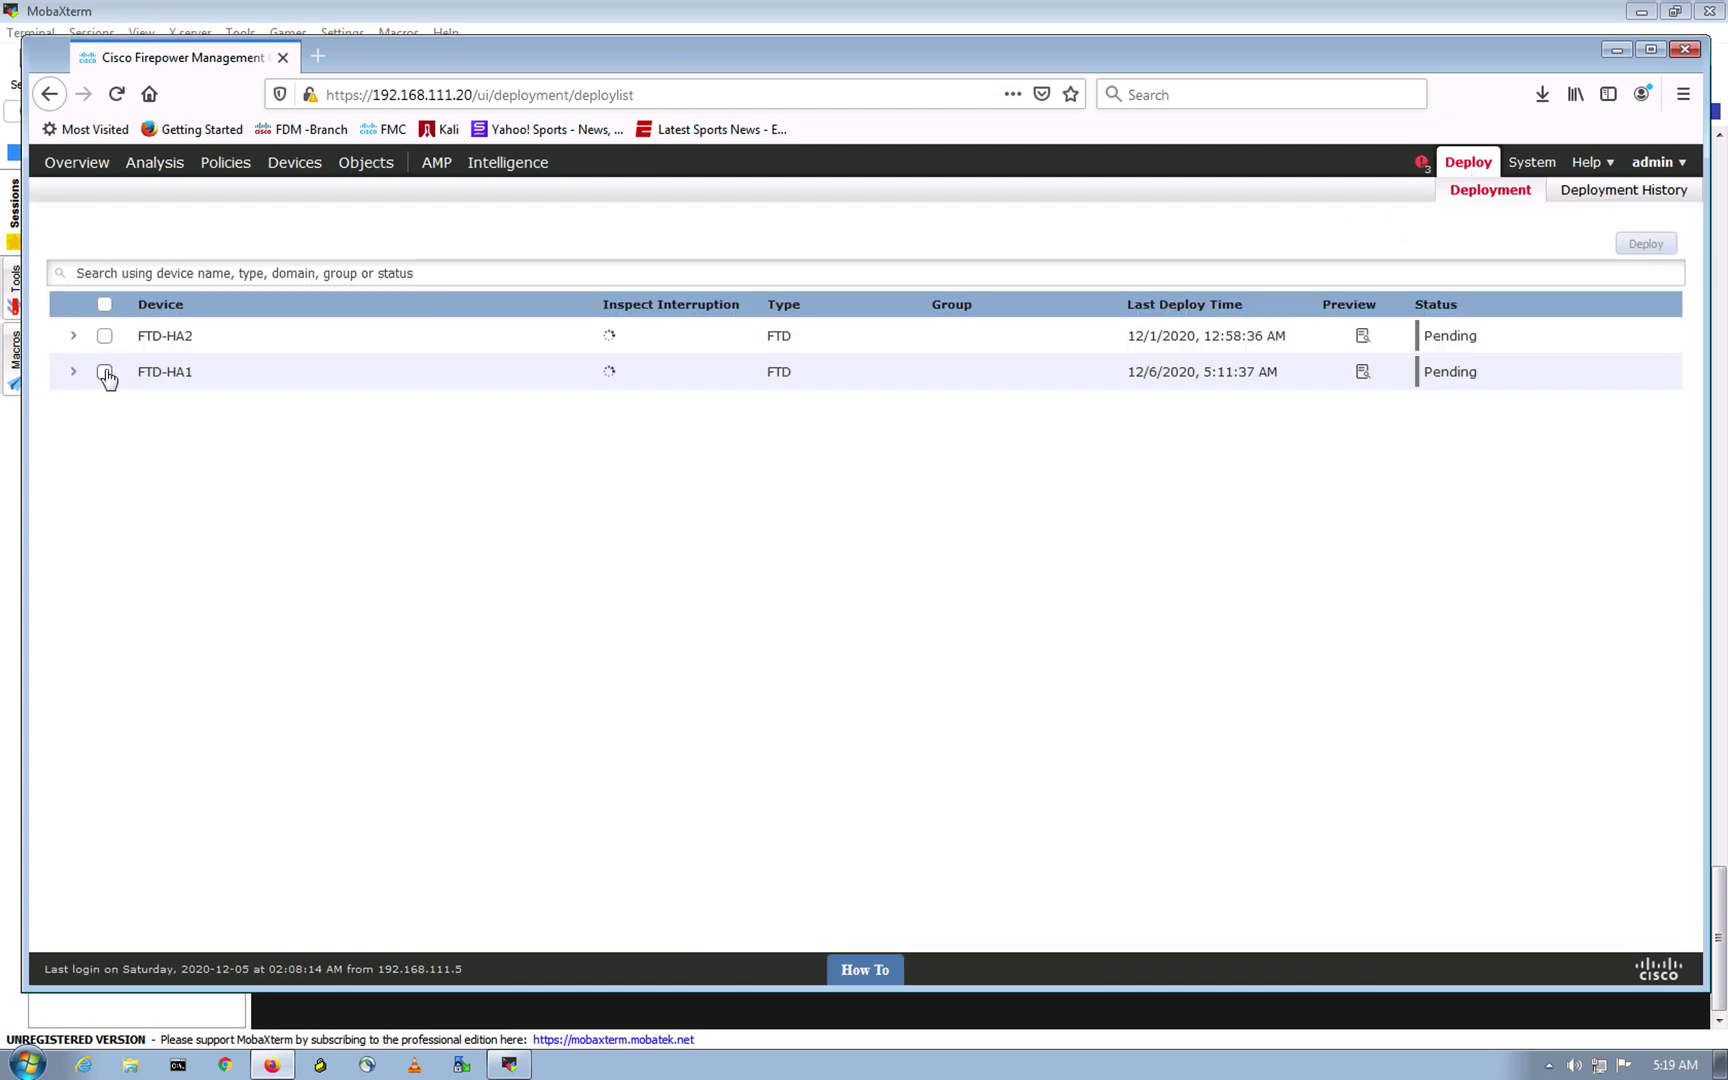
click(104, 372)
click(1646, 250)
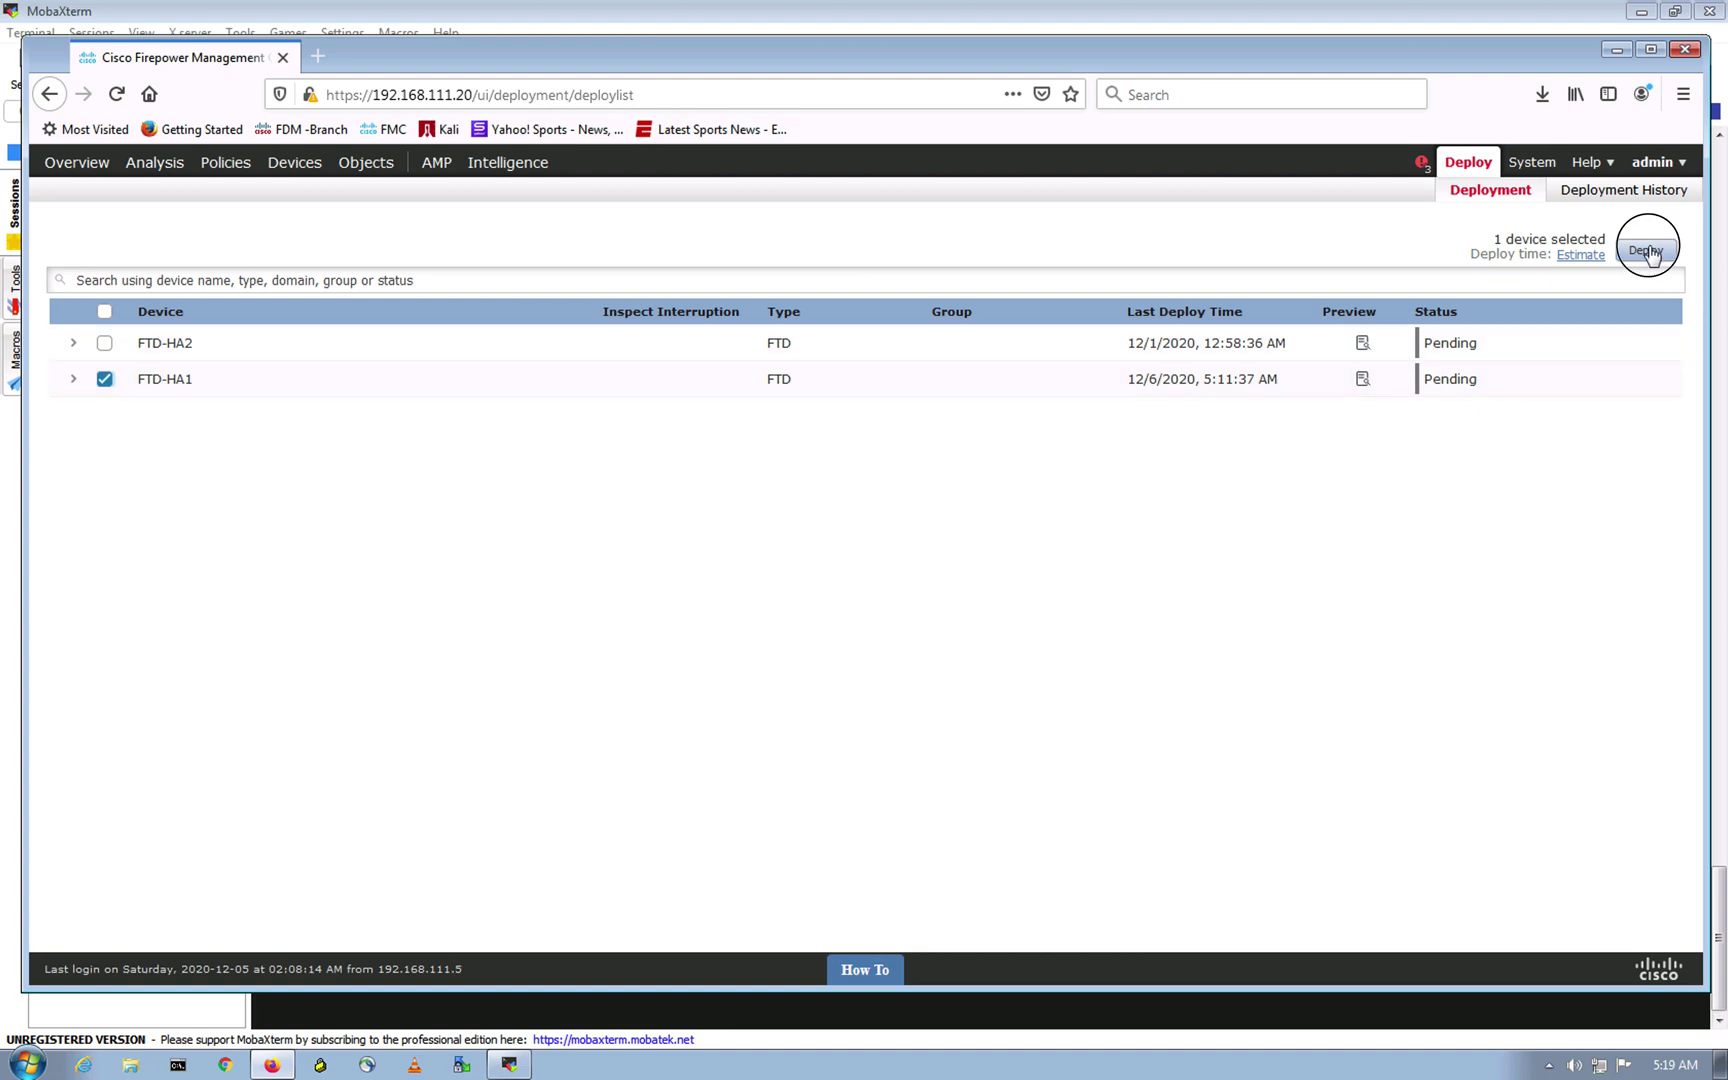
click(1040, 639)
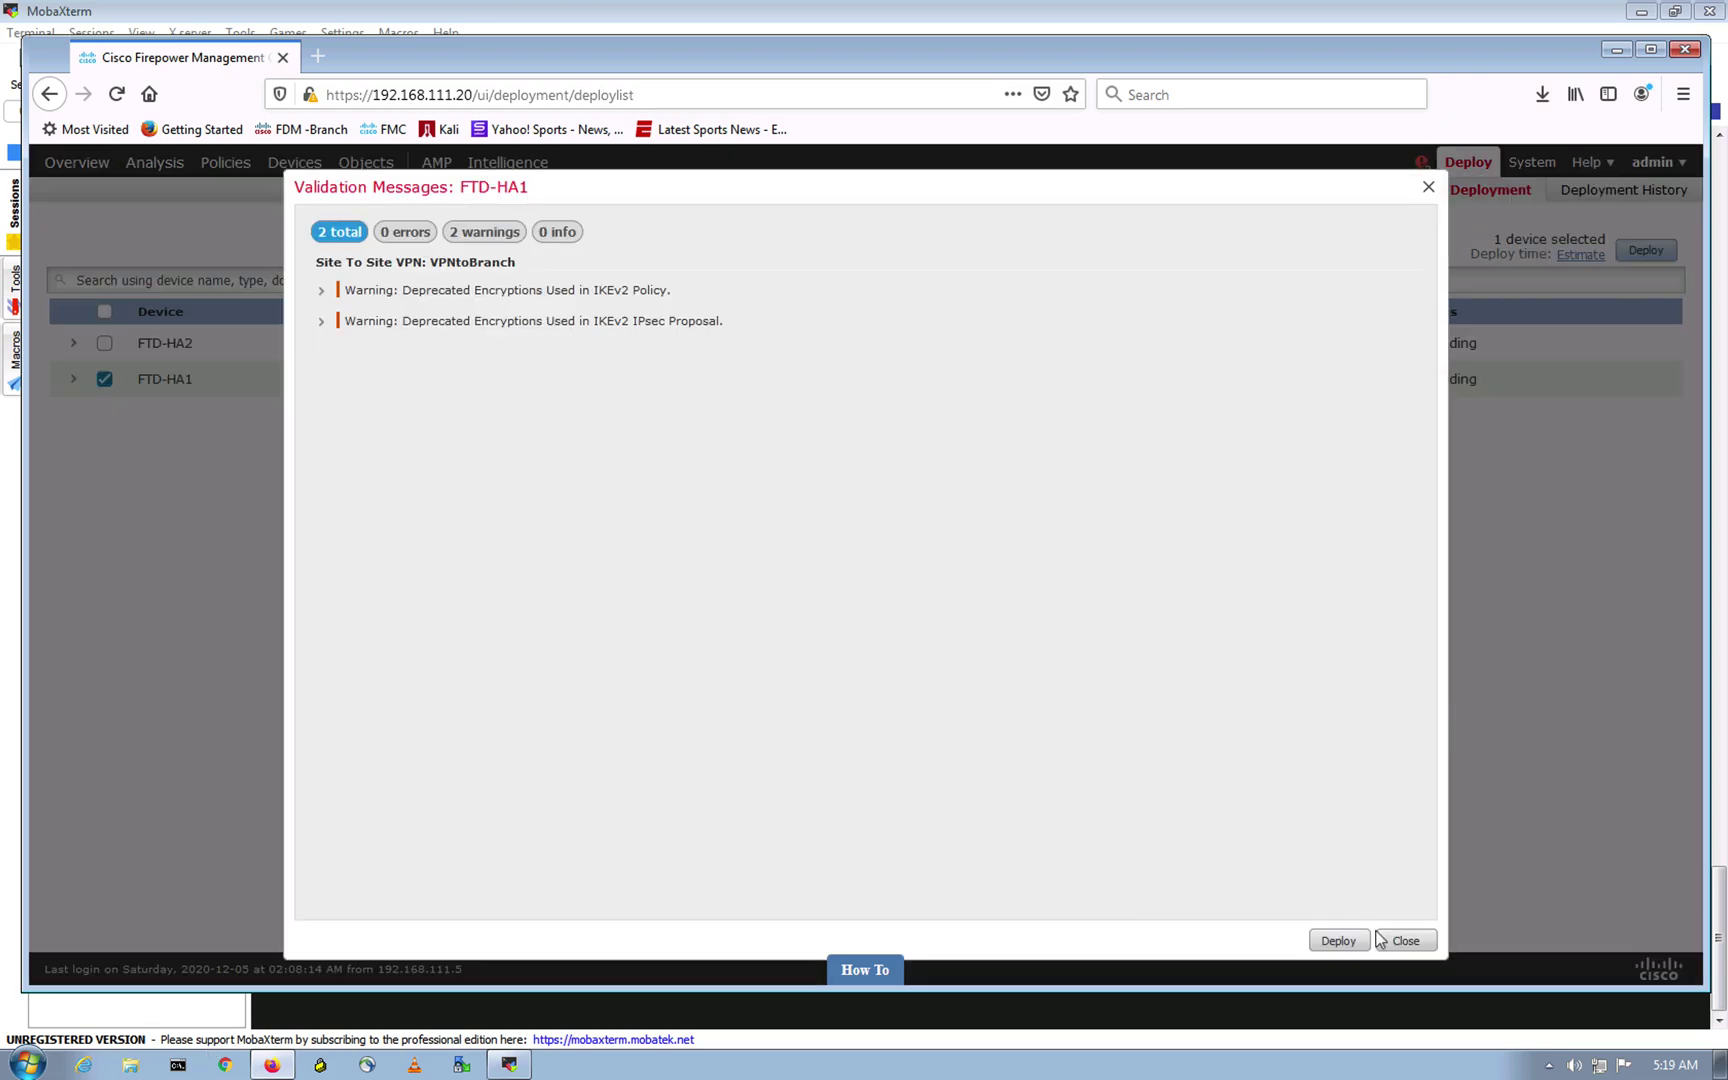
click(1336, 939)
key(ctrl+Up)
click(863, 75)
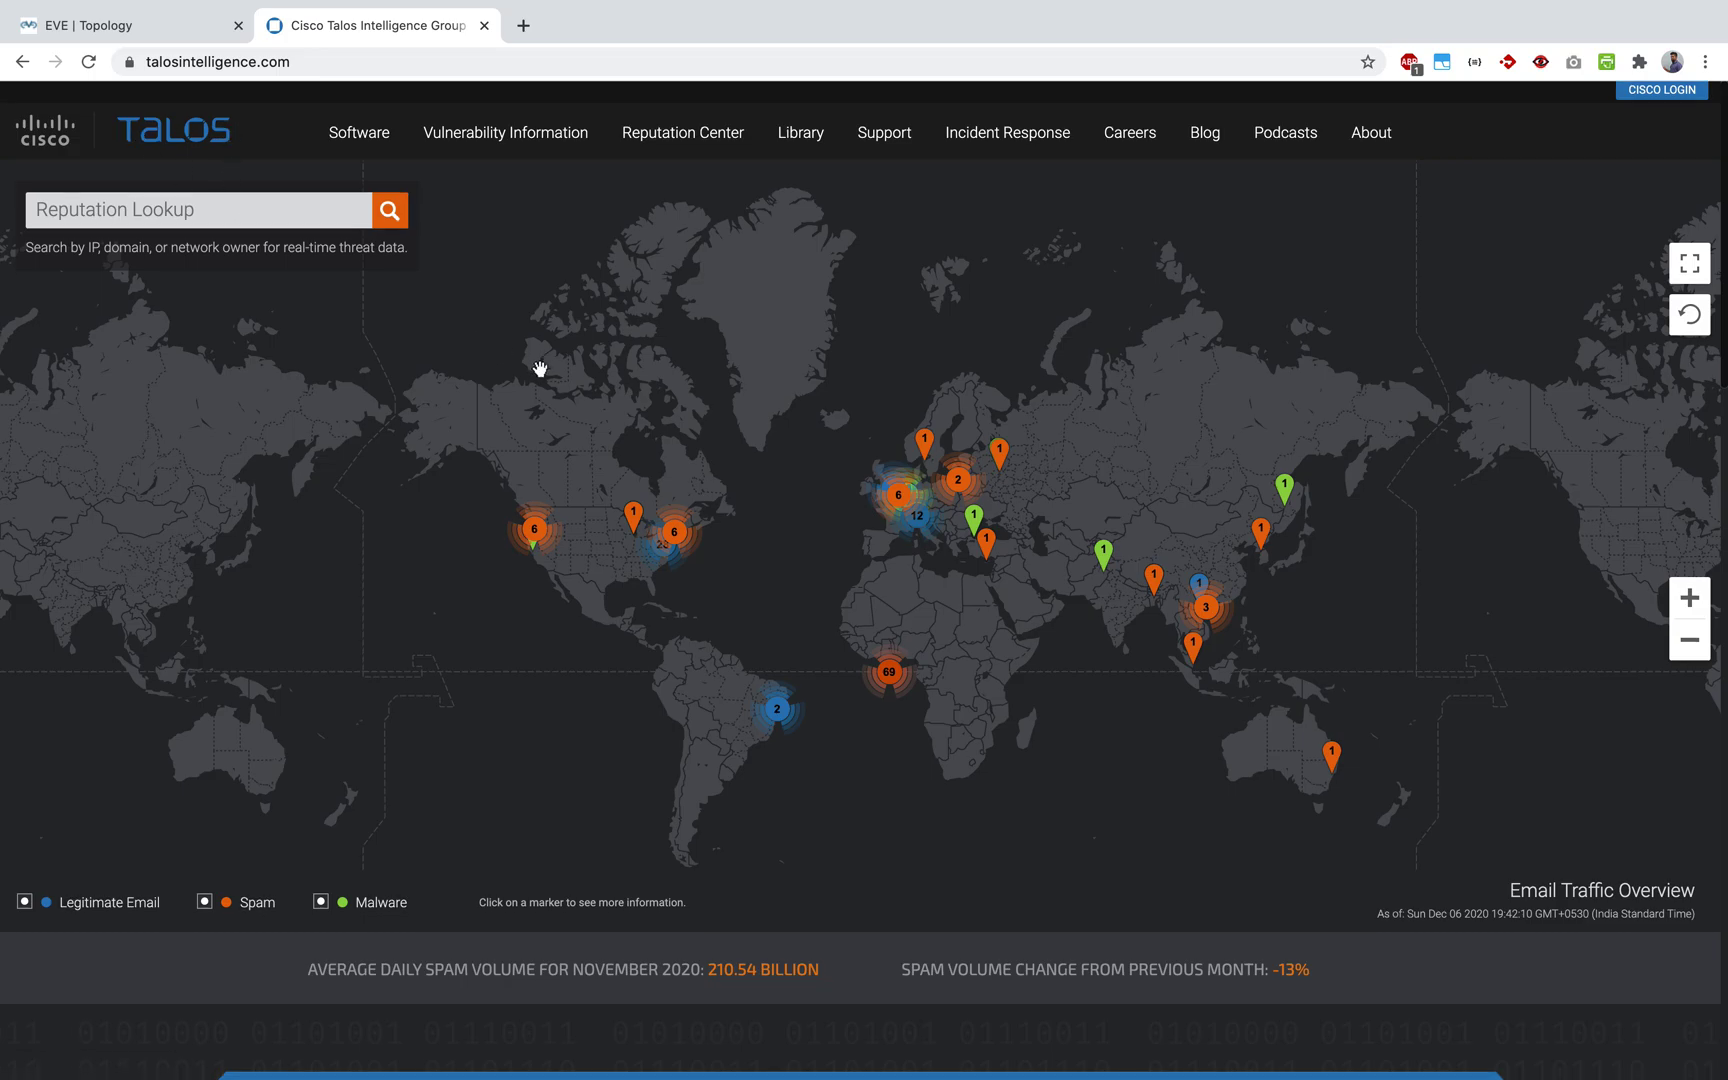
Step: Open the Talos Reputation Center's Intelligence Categories page
scroll(540, 370, down, 12)
scroll(540, 370, up, 10)
scroll(540, 375, down, 7)
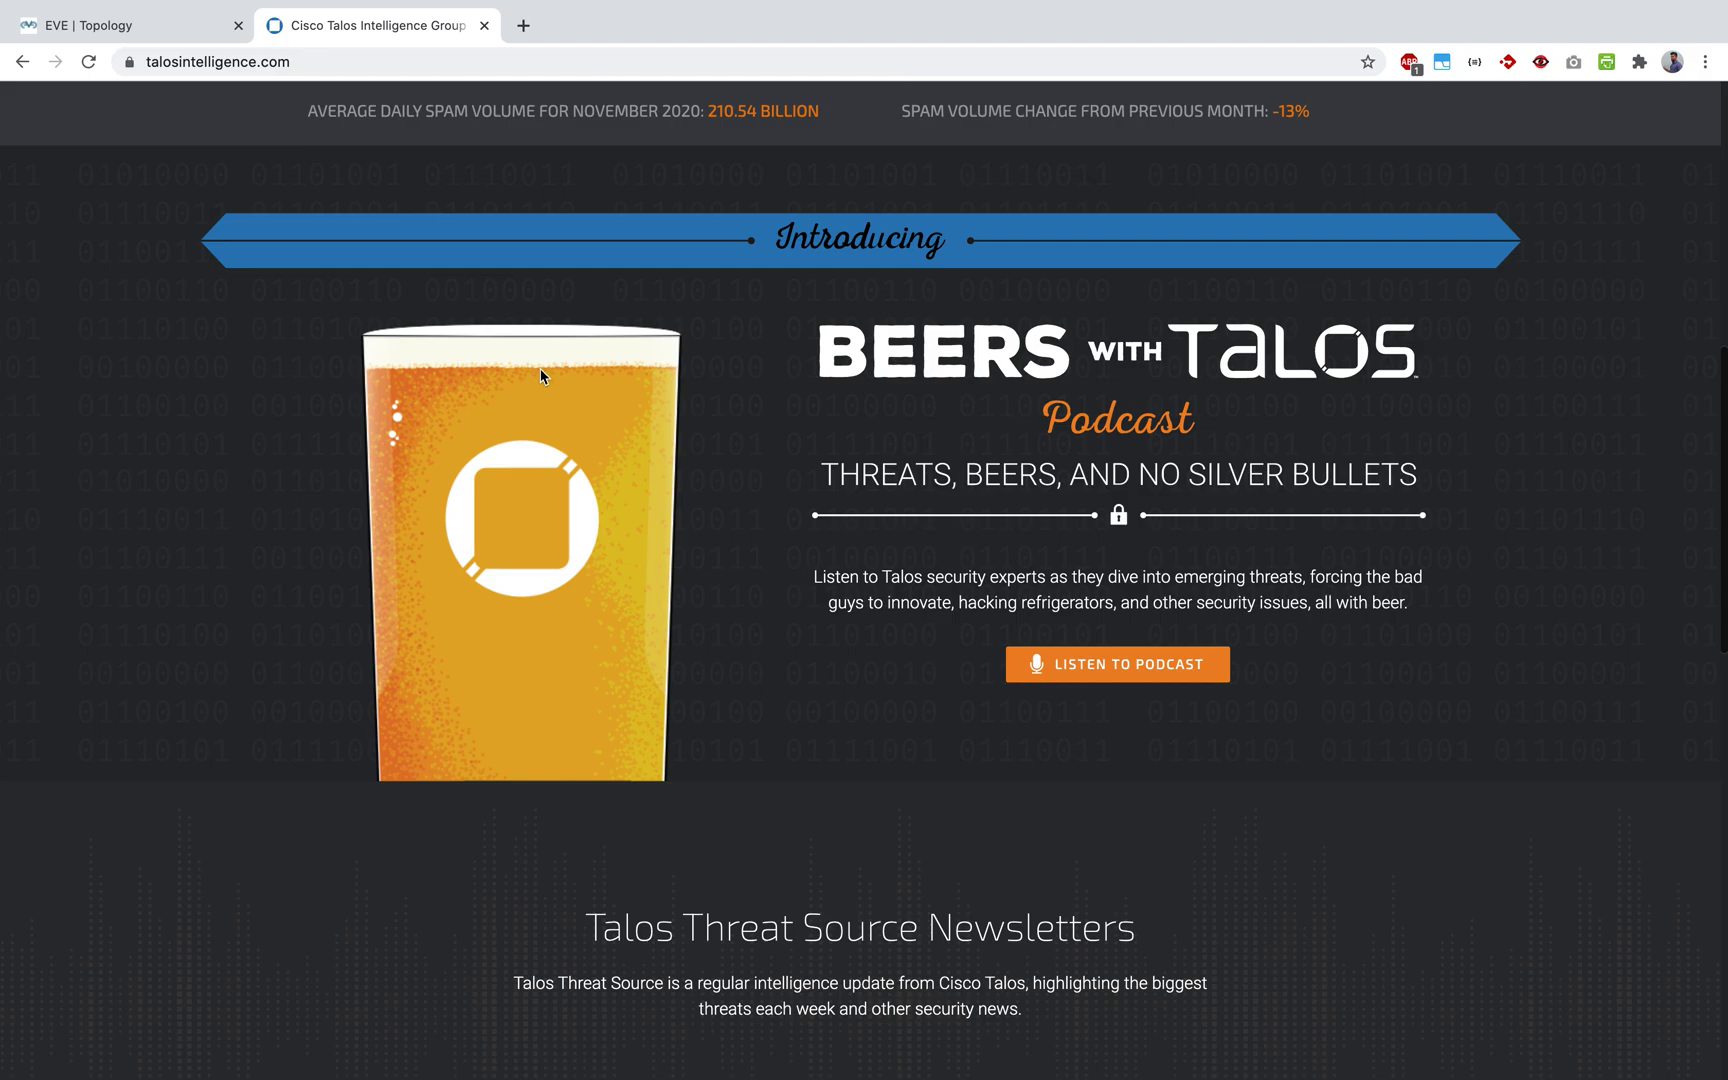
scroll(1516, 563, down, 10)
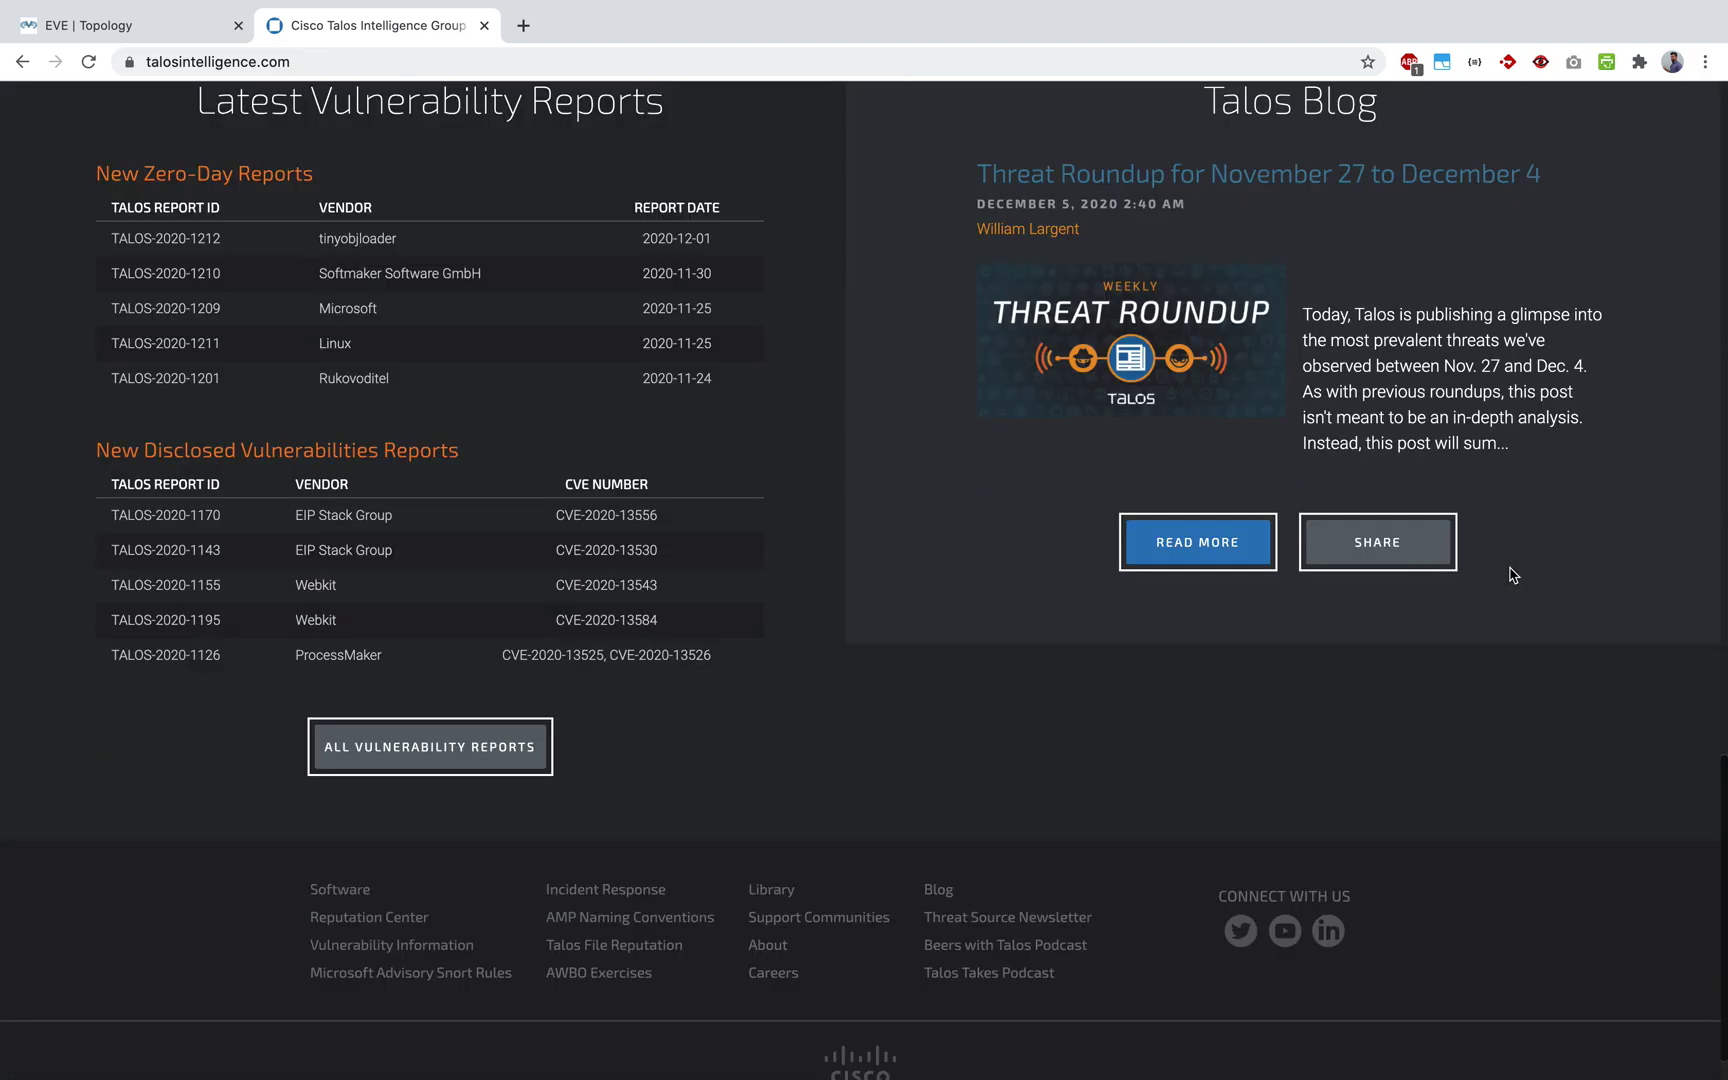
scroll(1512, 570, up, 15)
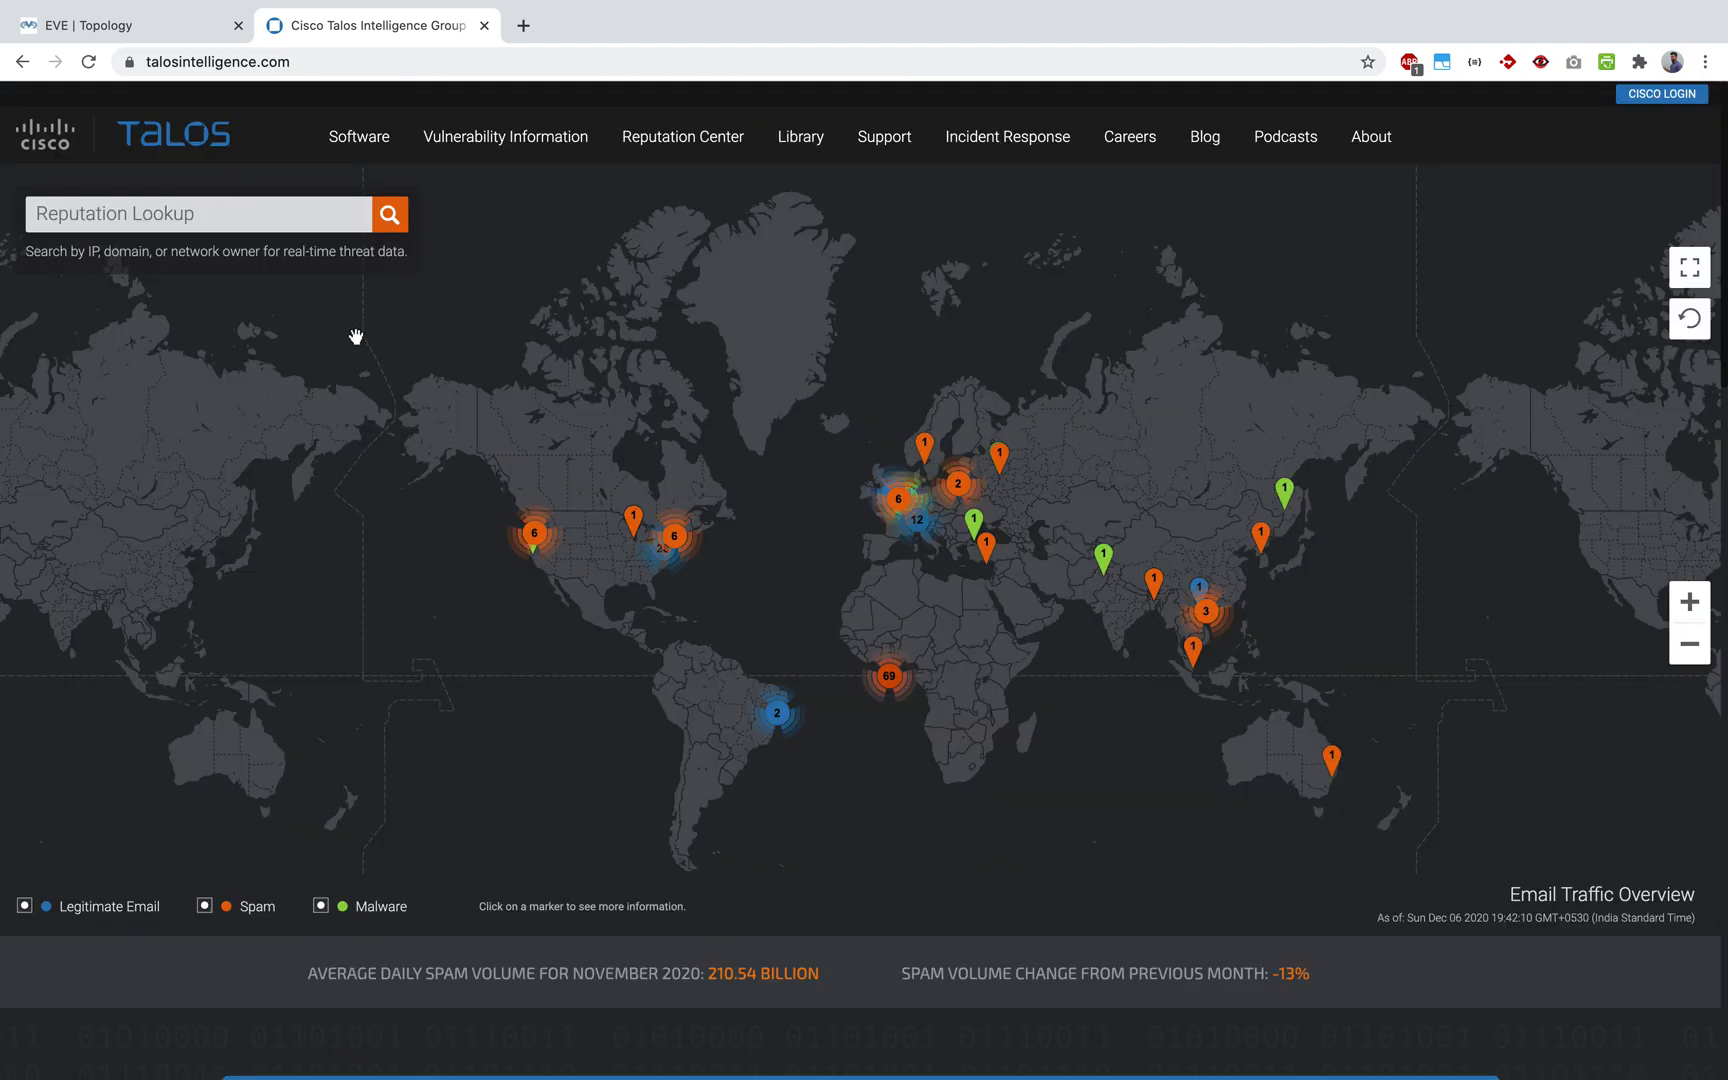
mouse_move(694, 149)
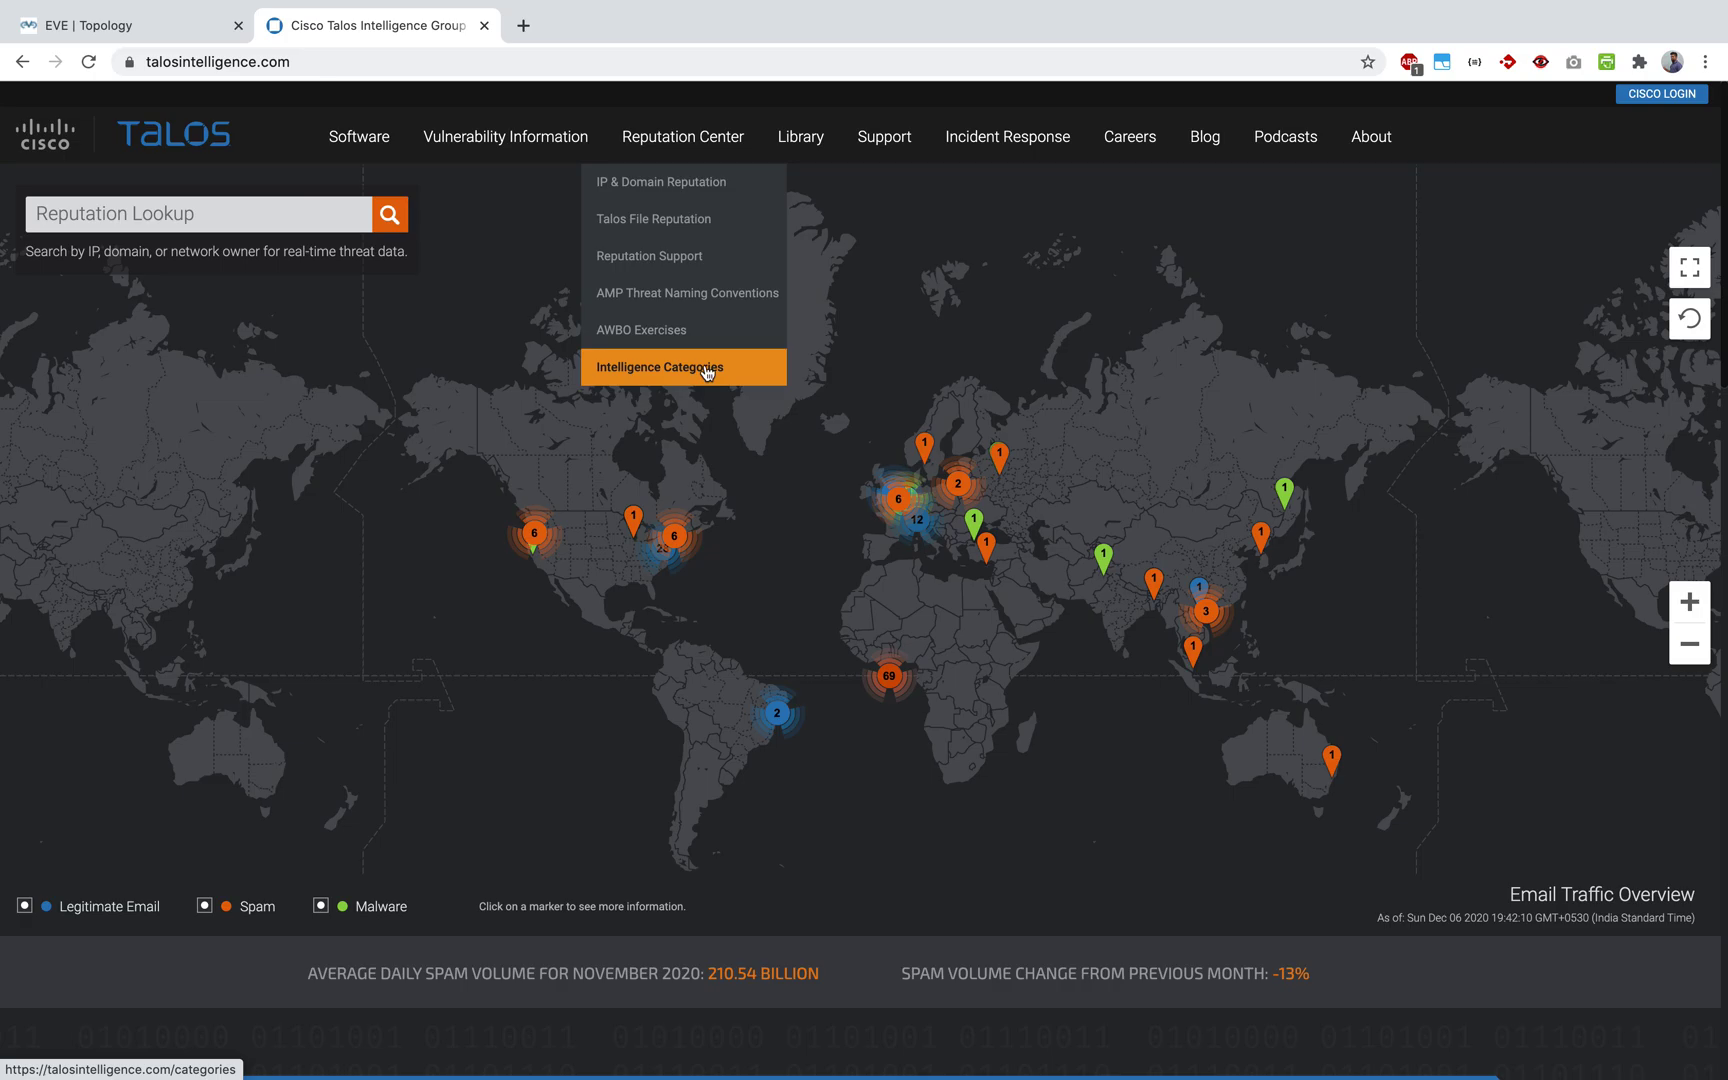
click(705, 370)
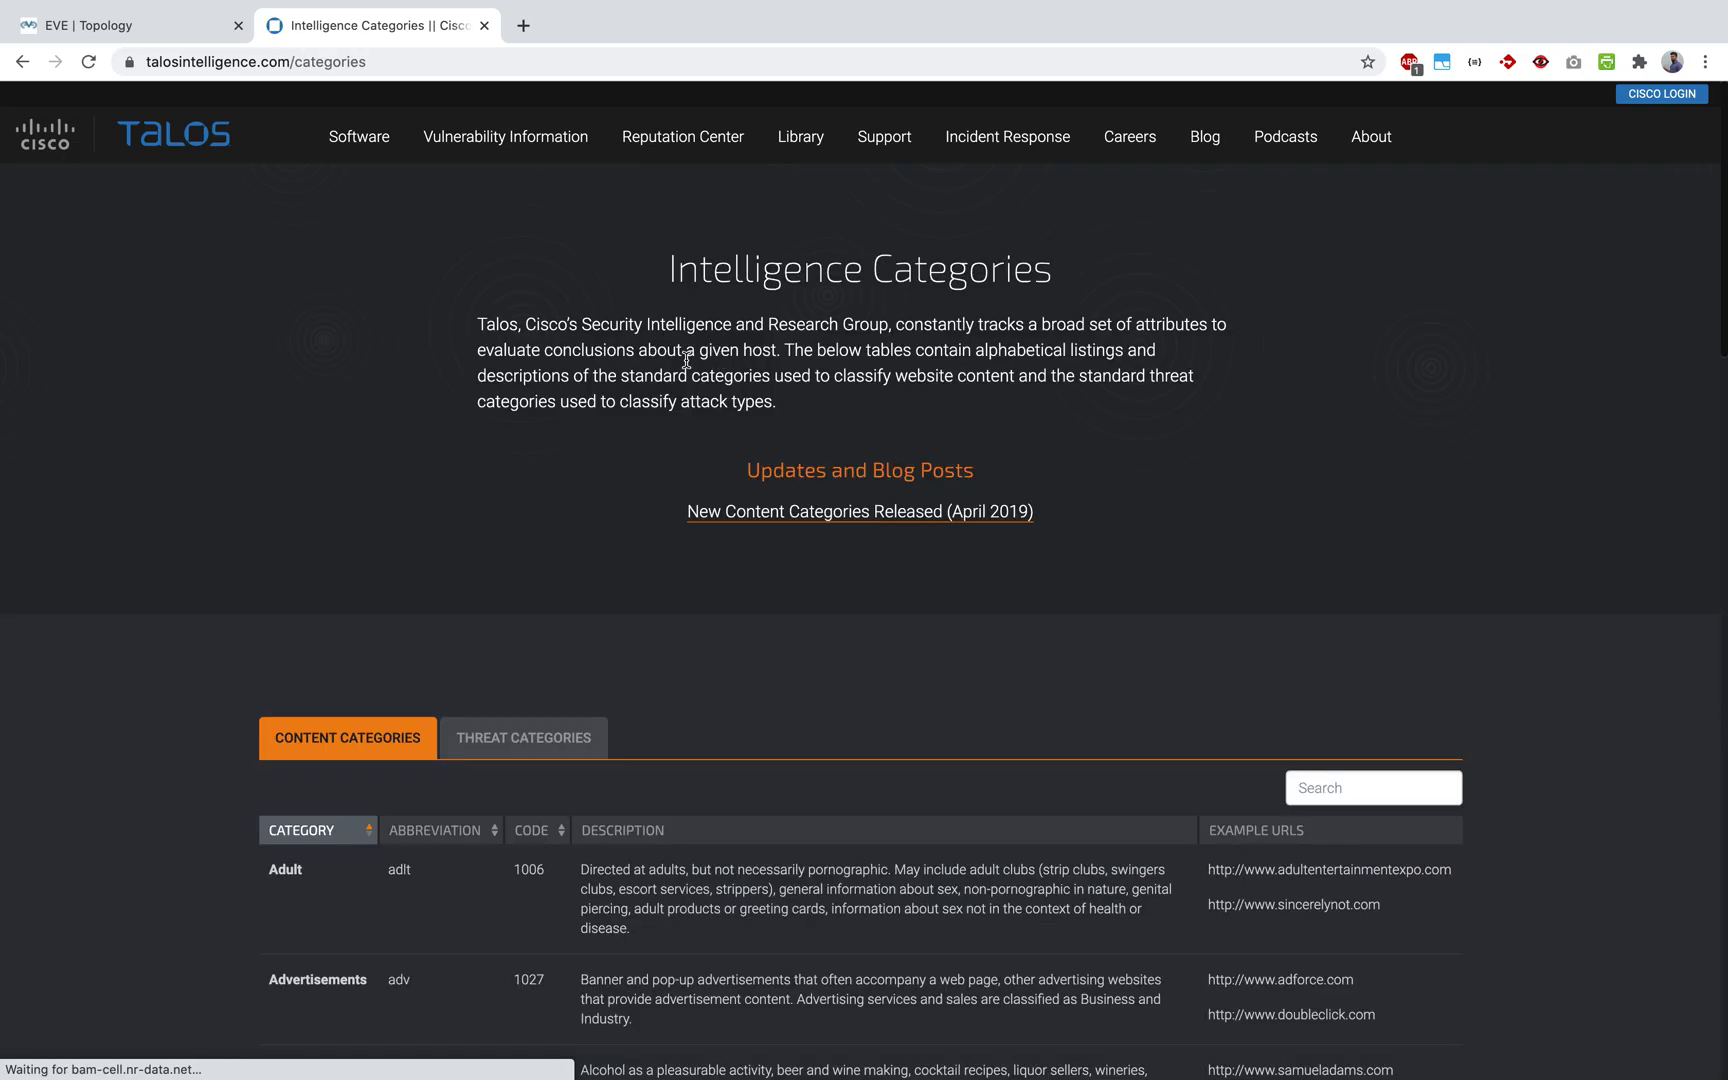
Step: Show the Threat Categories descriptions, then return to the Firepower deployment screen
scroll(432, 332, down, 10)
scroll(432, 332, up, 4)
click(536, 212)
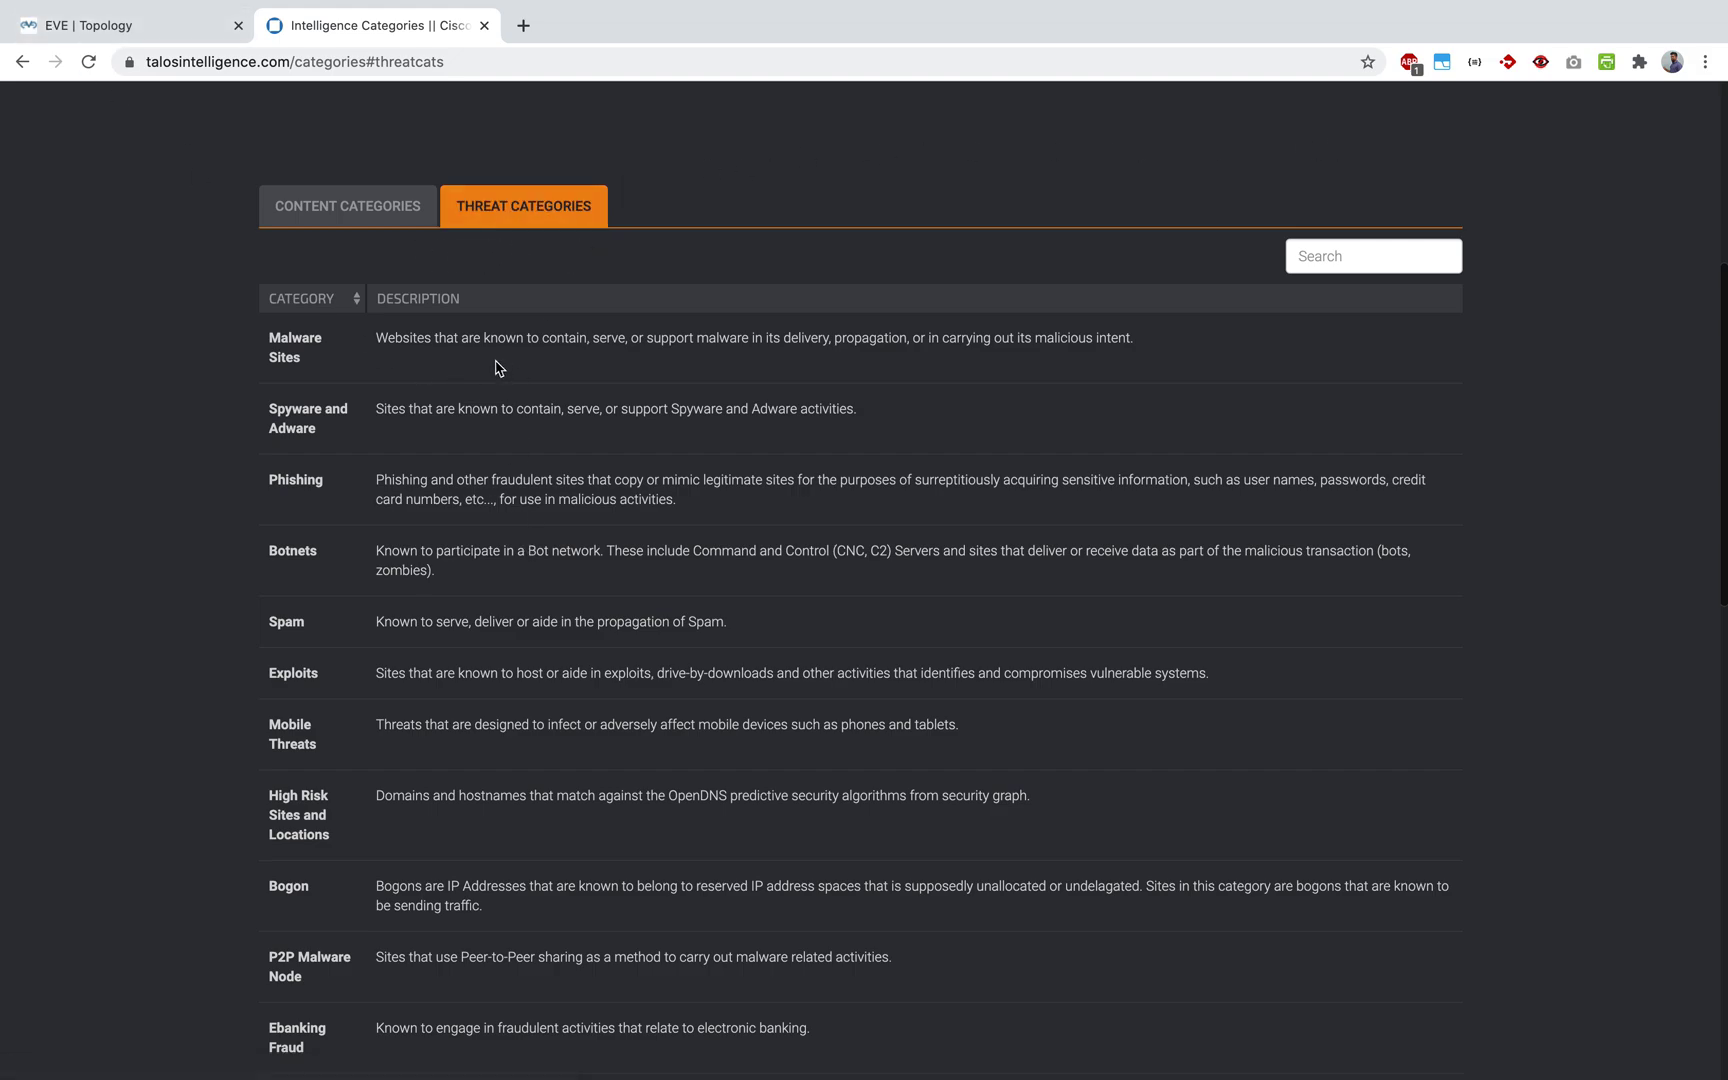
key(ctrl+Up)
click(1034, 77)
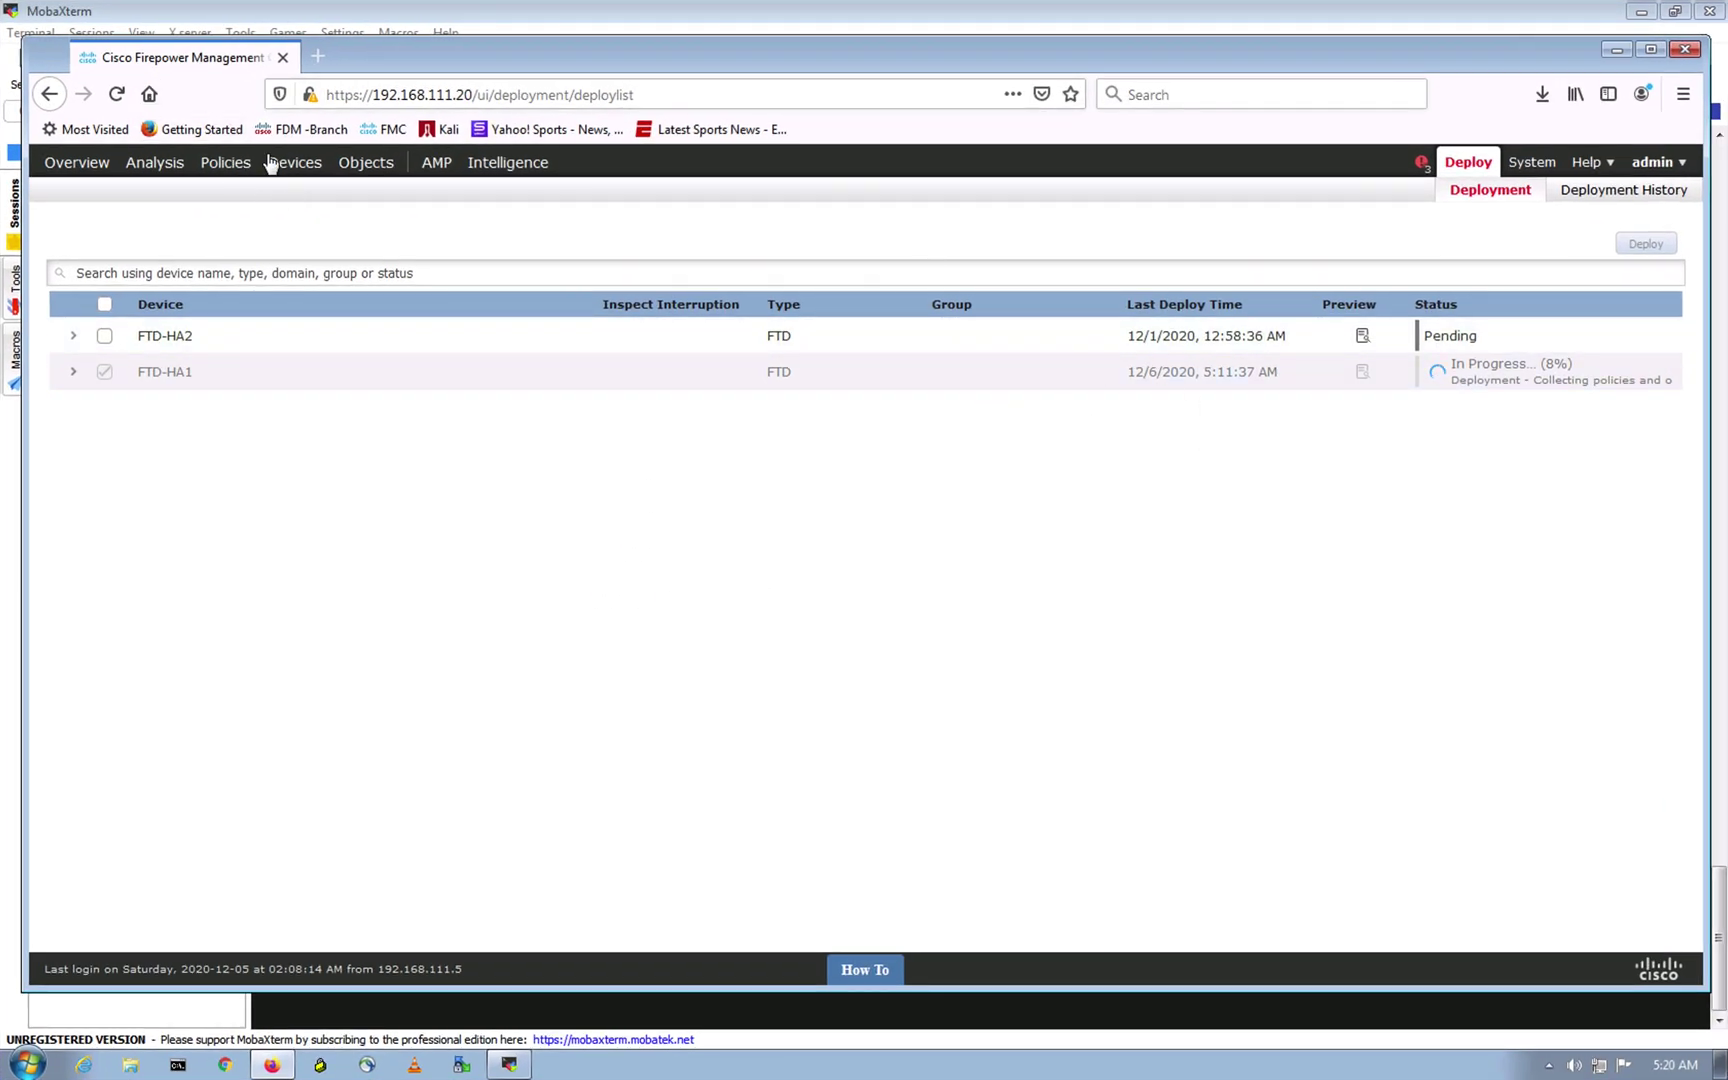
mouse_move(213, 172)
mouse_move(120, 192)
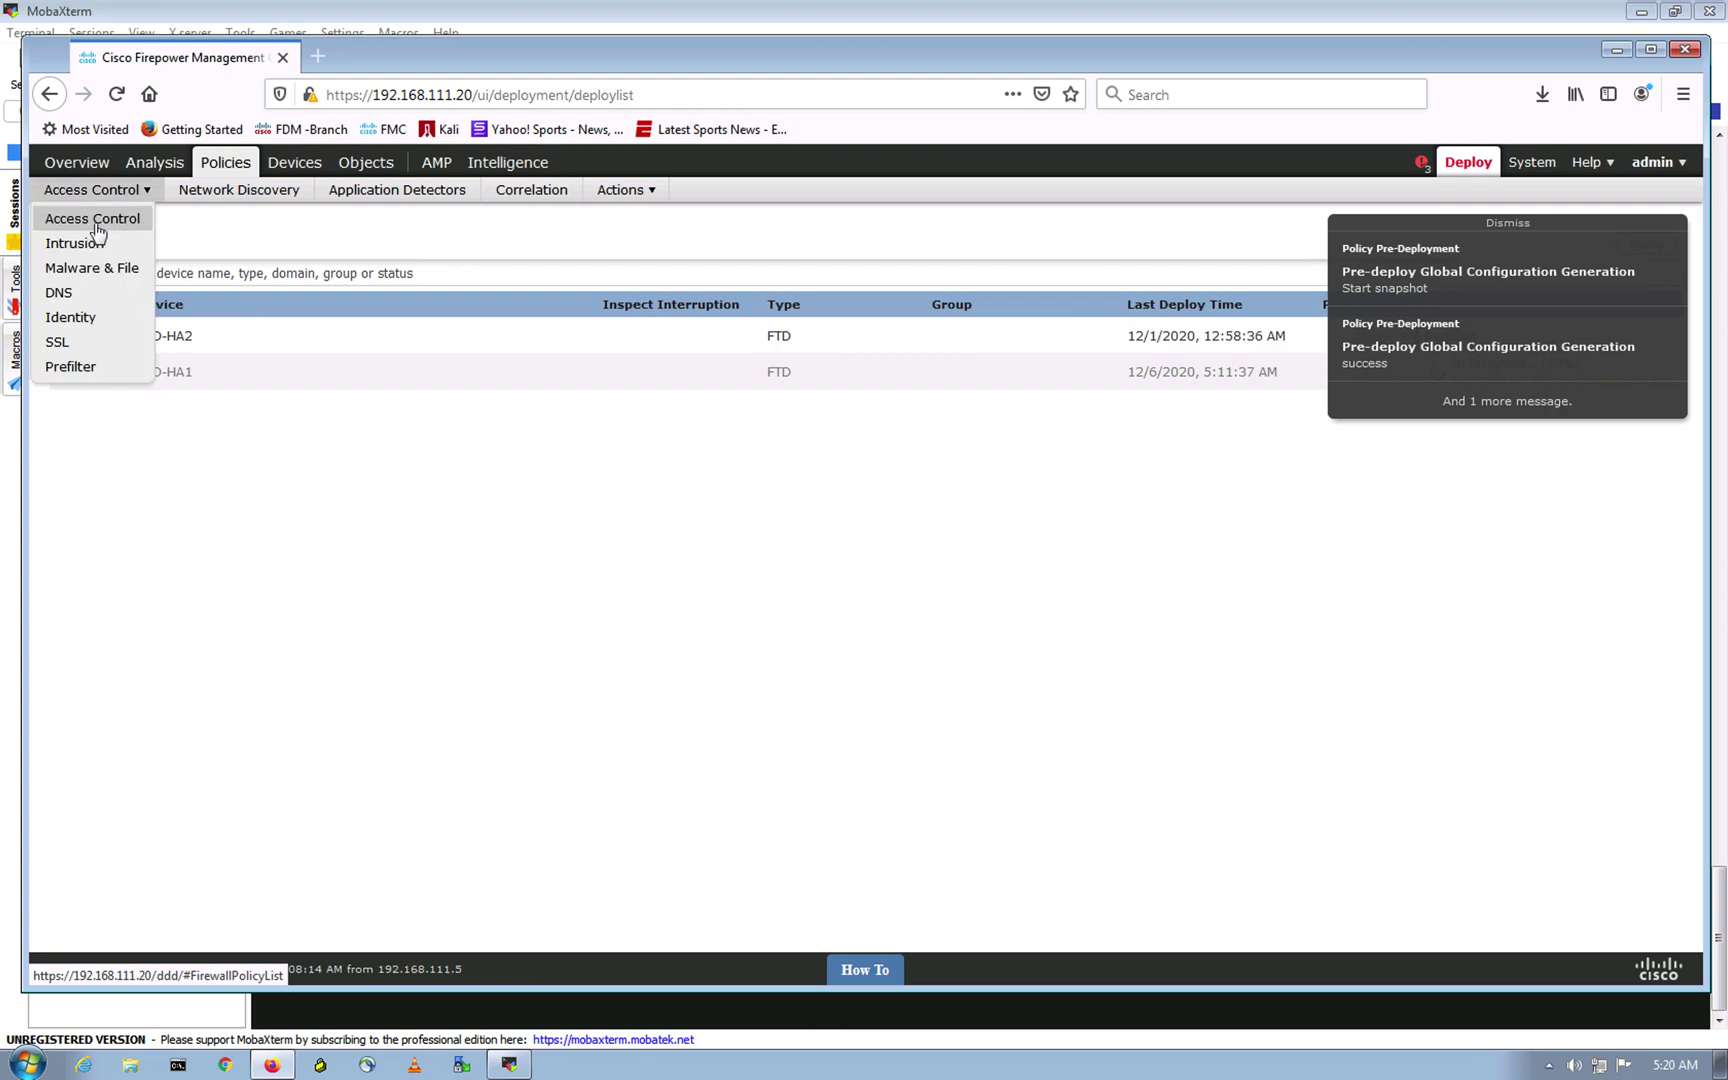
Step: Open Access Control policies in a new tab and edit FTD-Initial-Policy's Security Intelligence settings
right_click(113, 229)
click(150, 238)
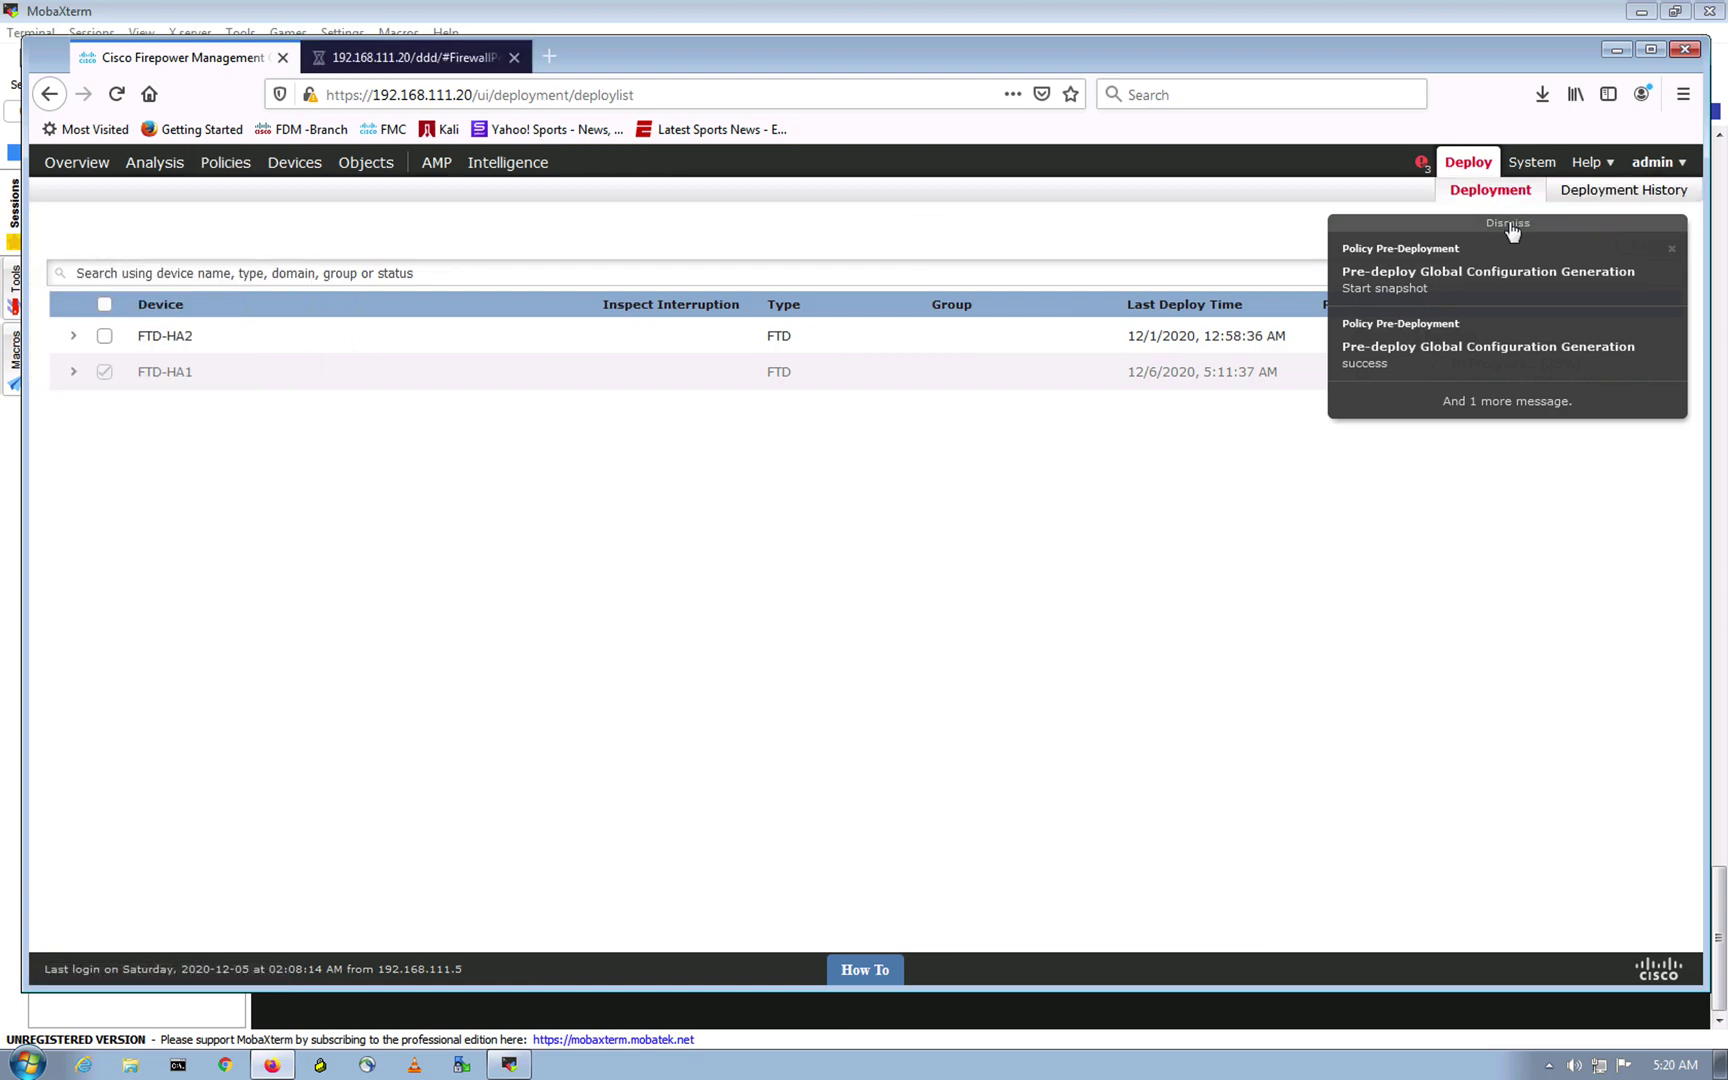
click(405, 58)
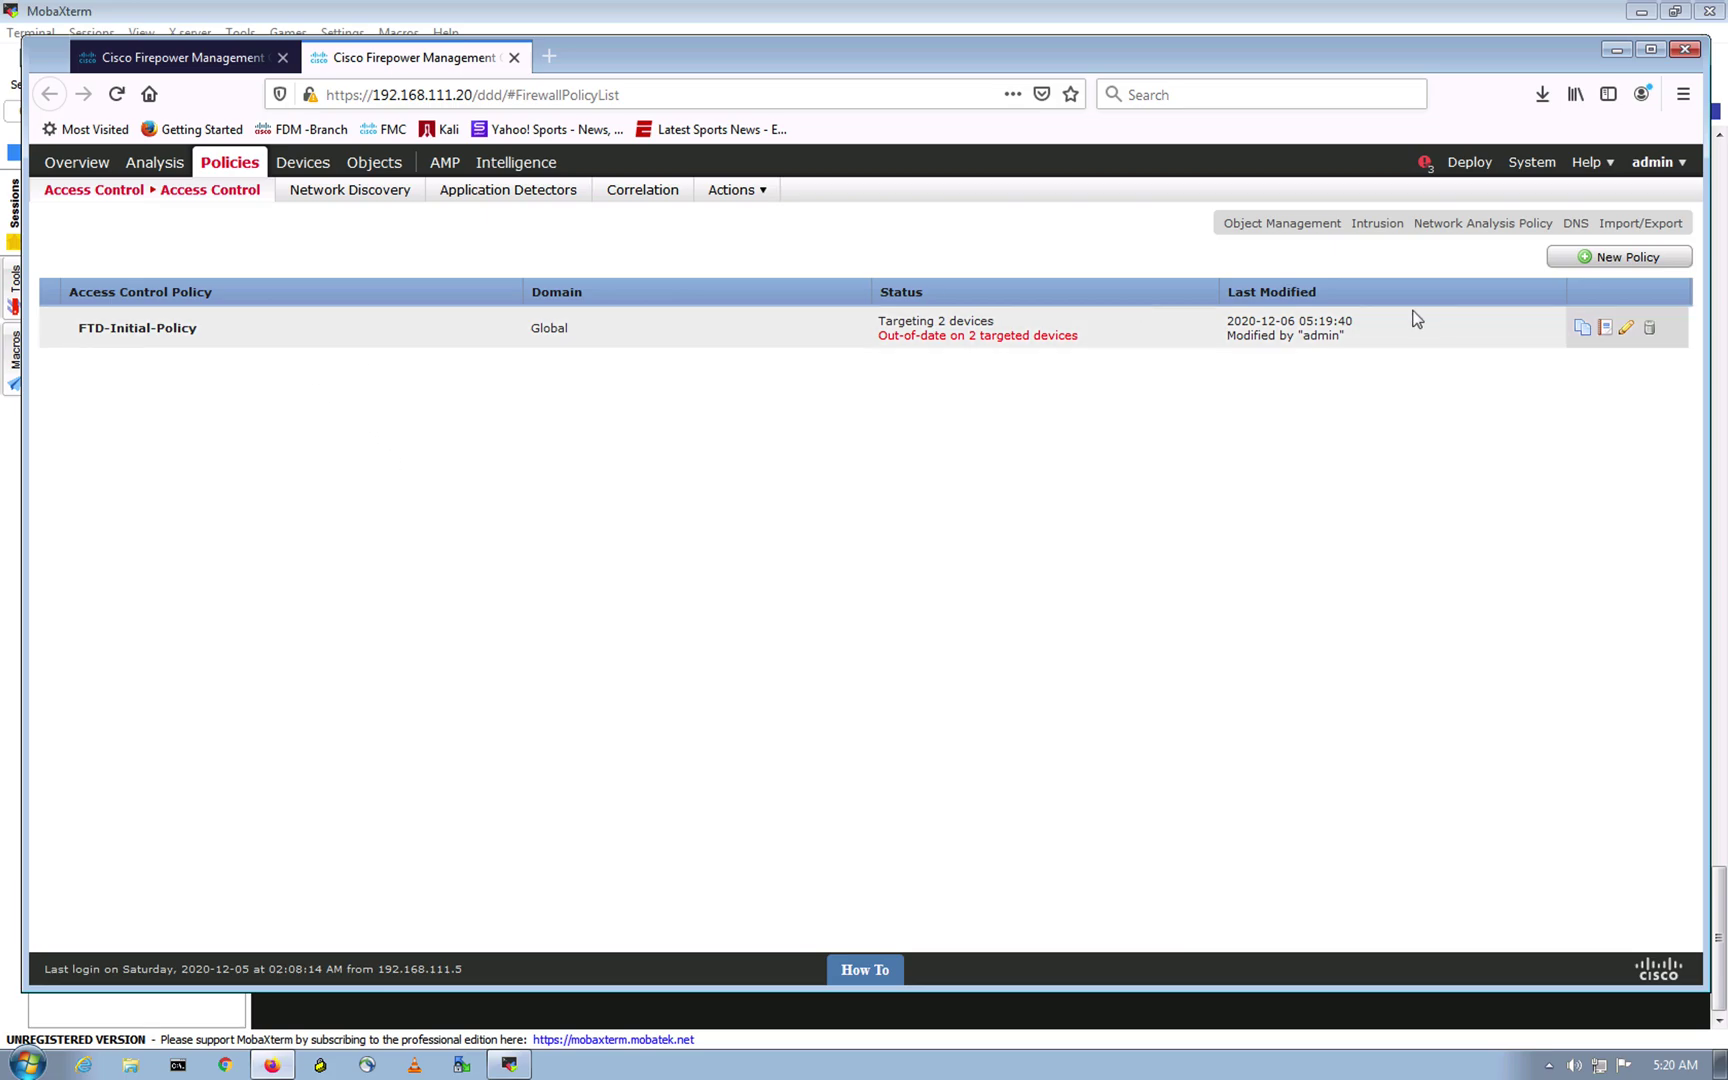
click(1621, 329)
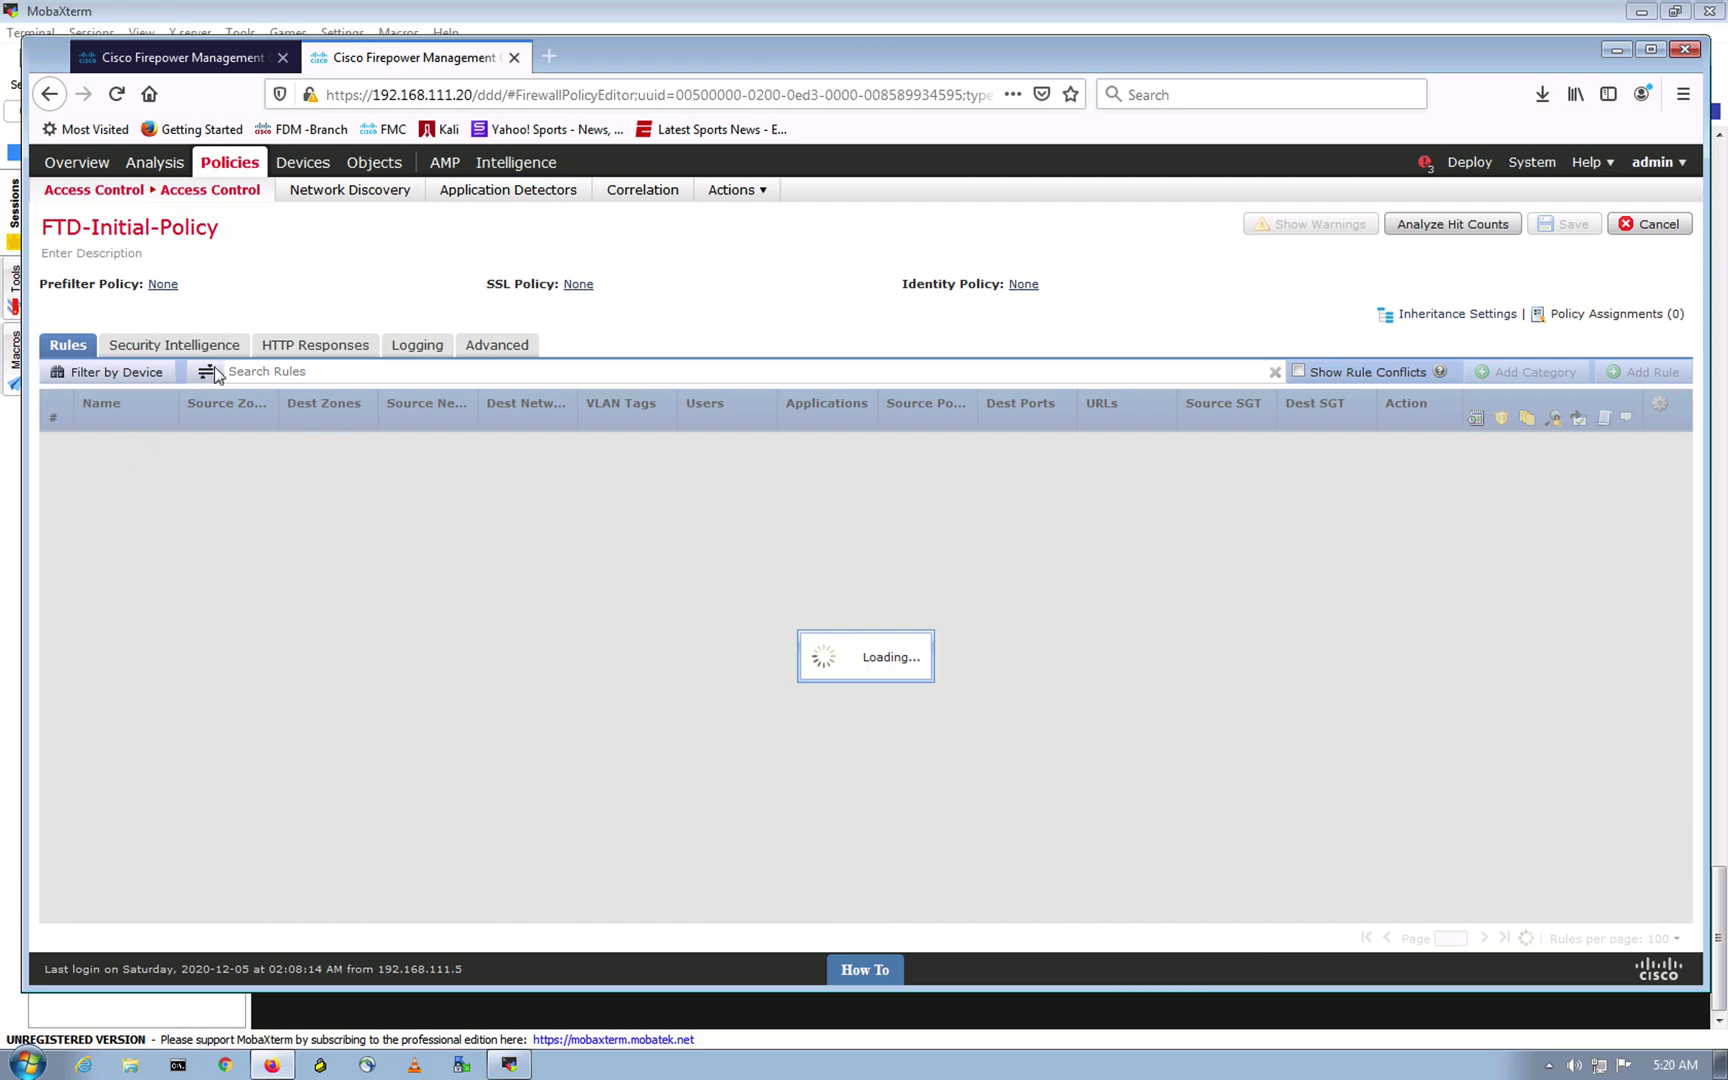
click(203, 343)
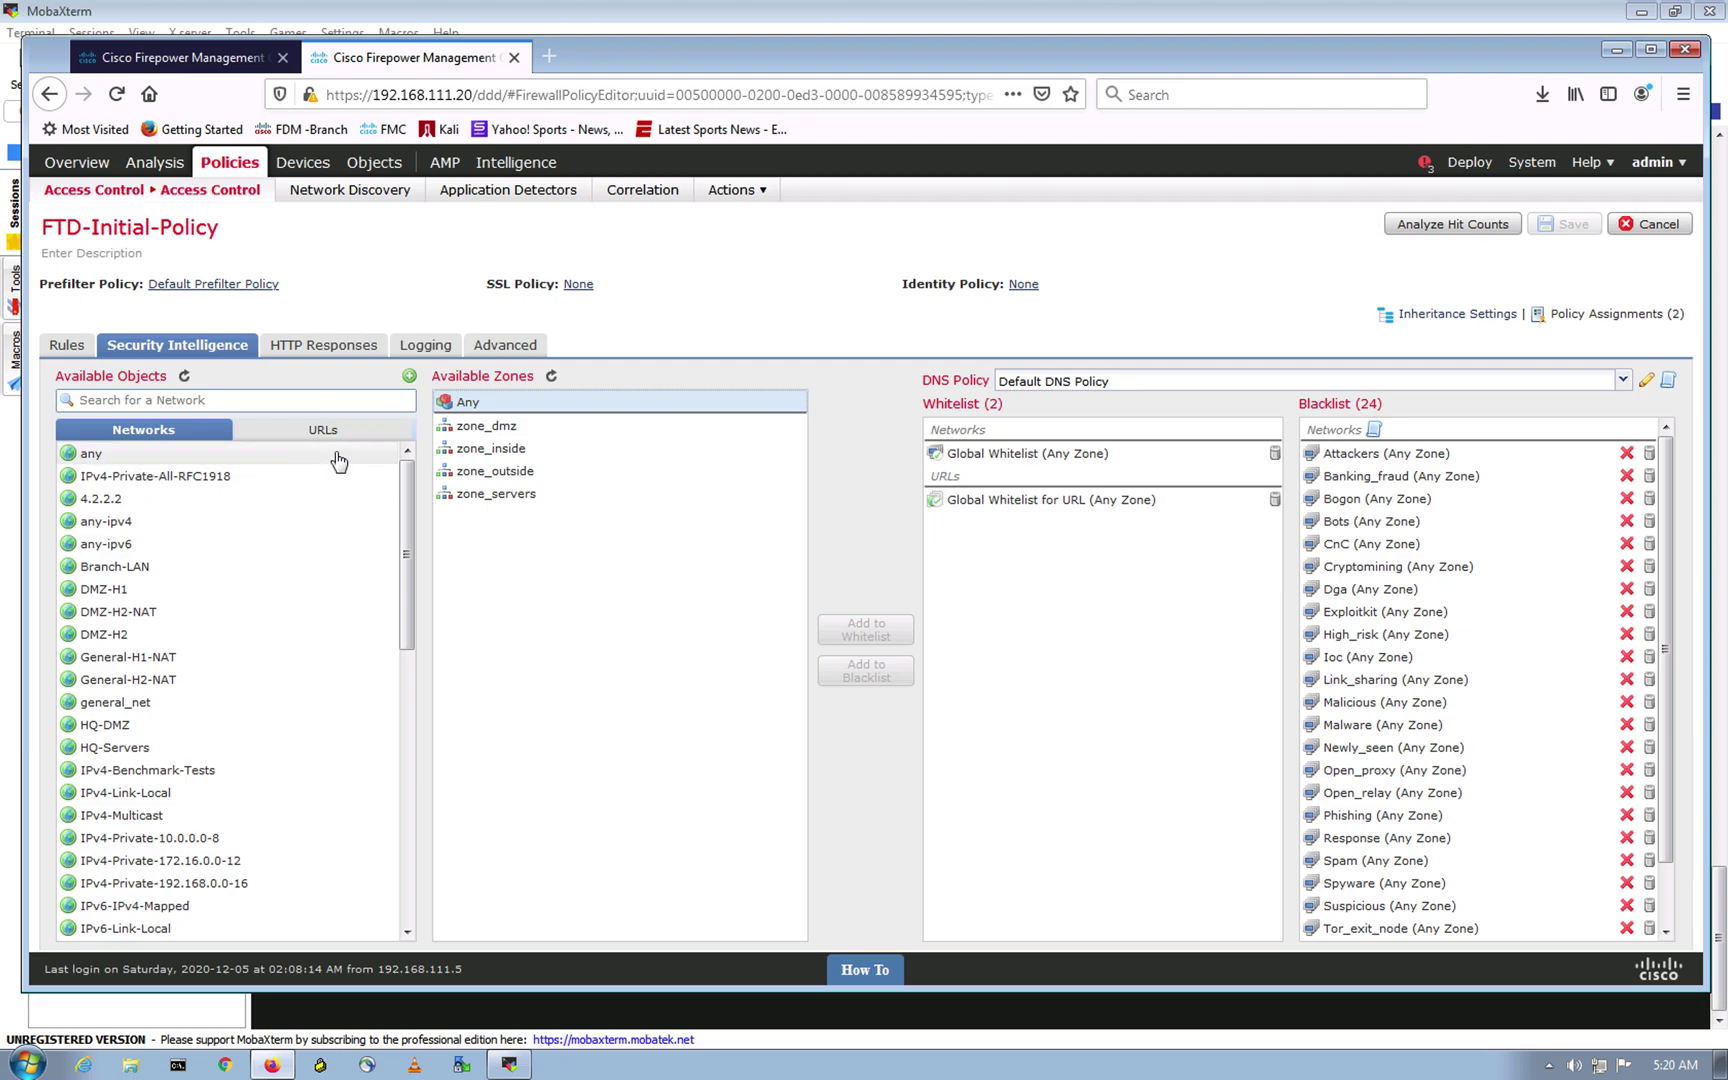
Step: Select the URL objects from URL Attackers through URL Tor_exit_node for the blacklist
click(340, 432)
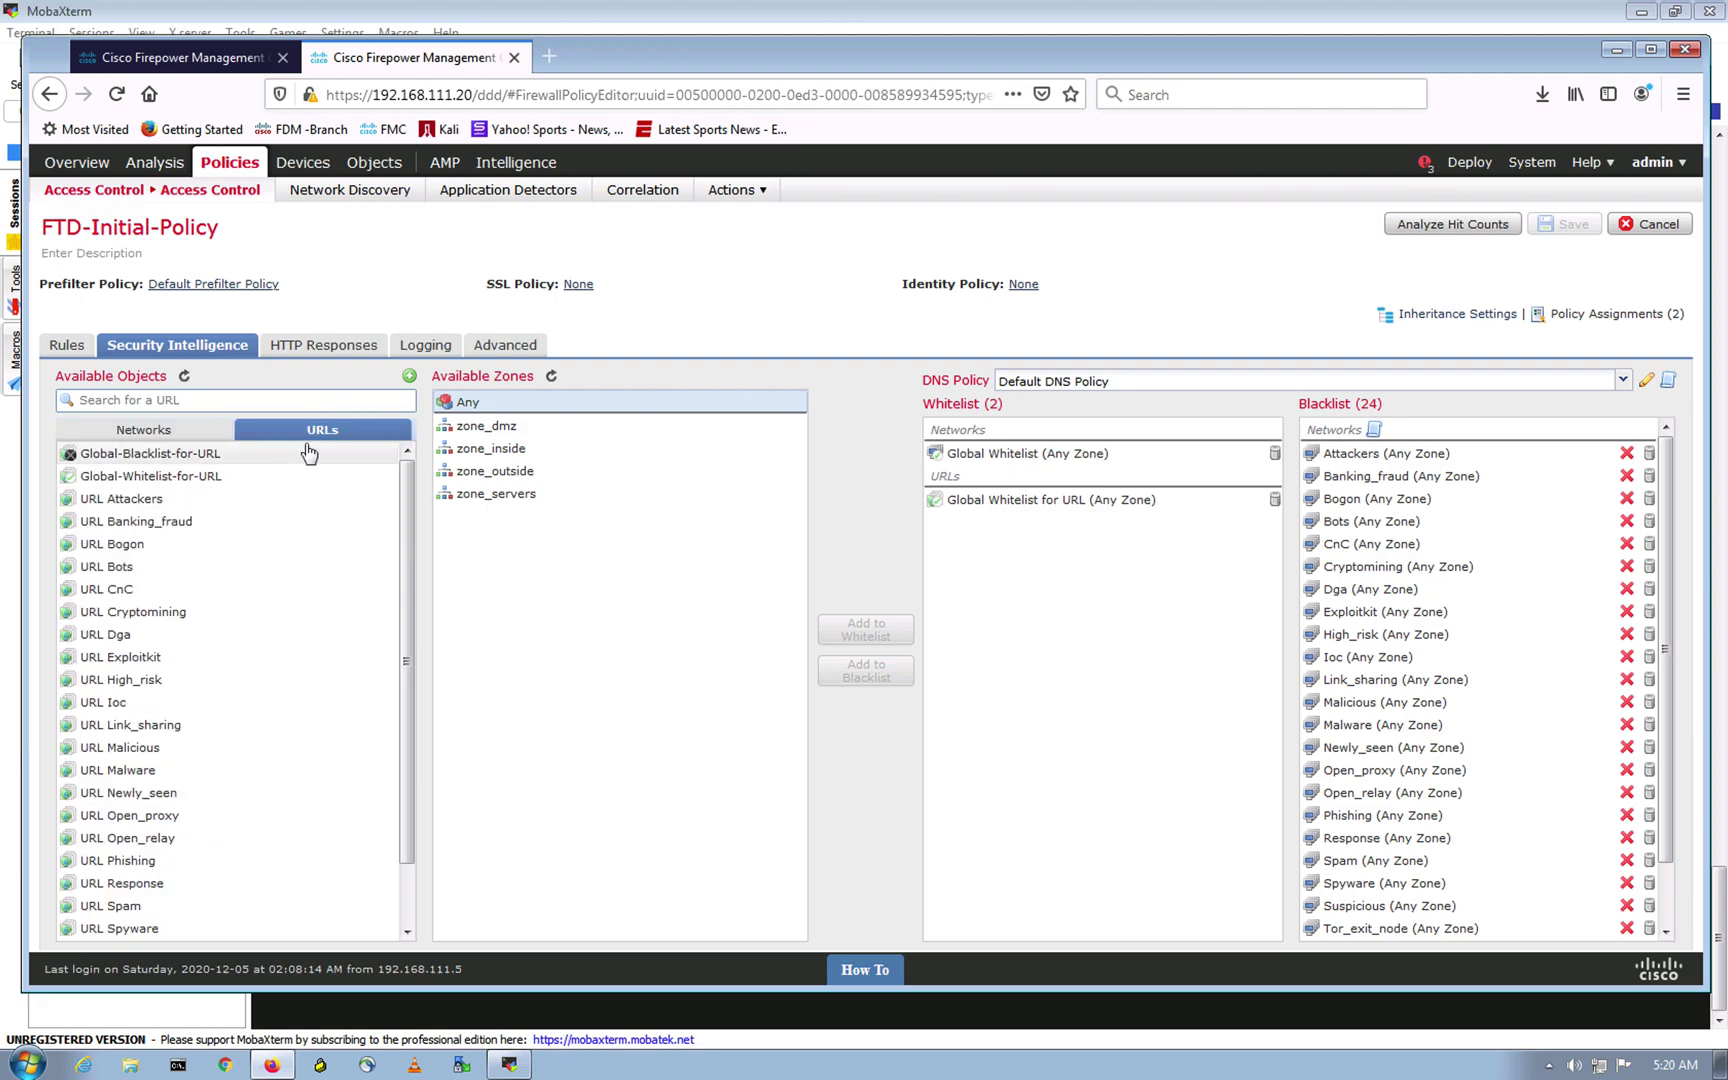
scroll(157, 557, down, 2)
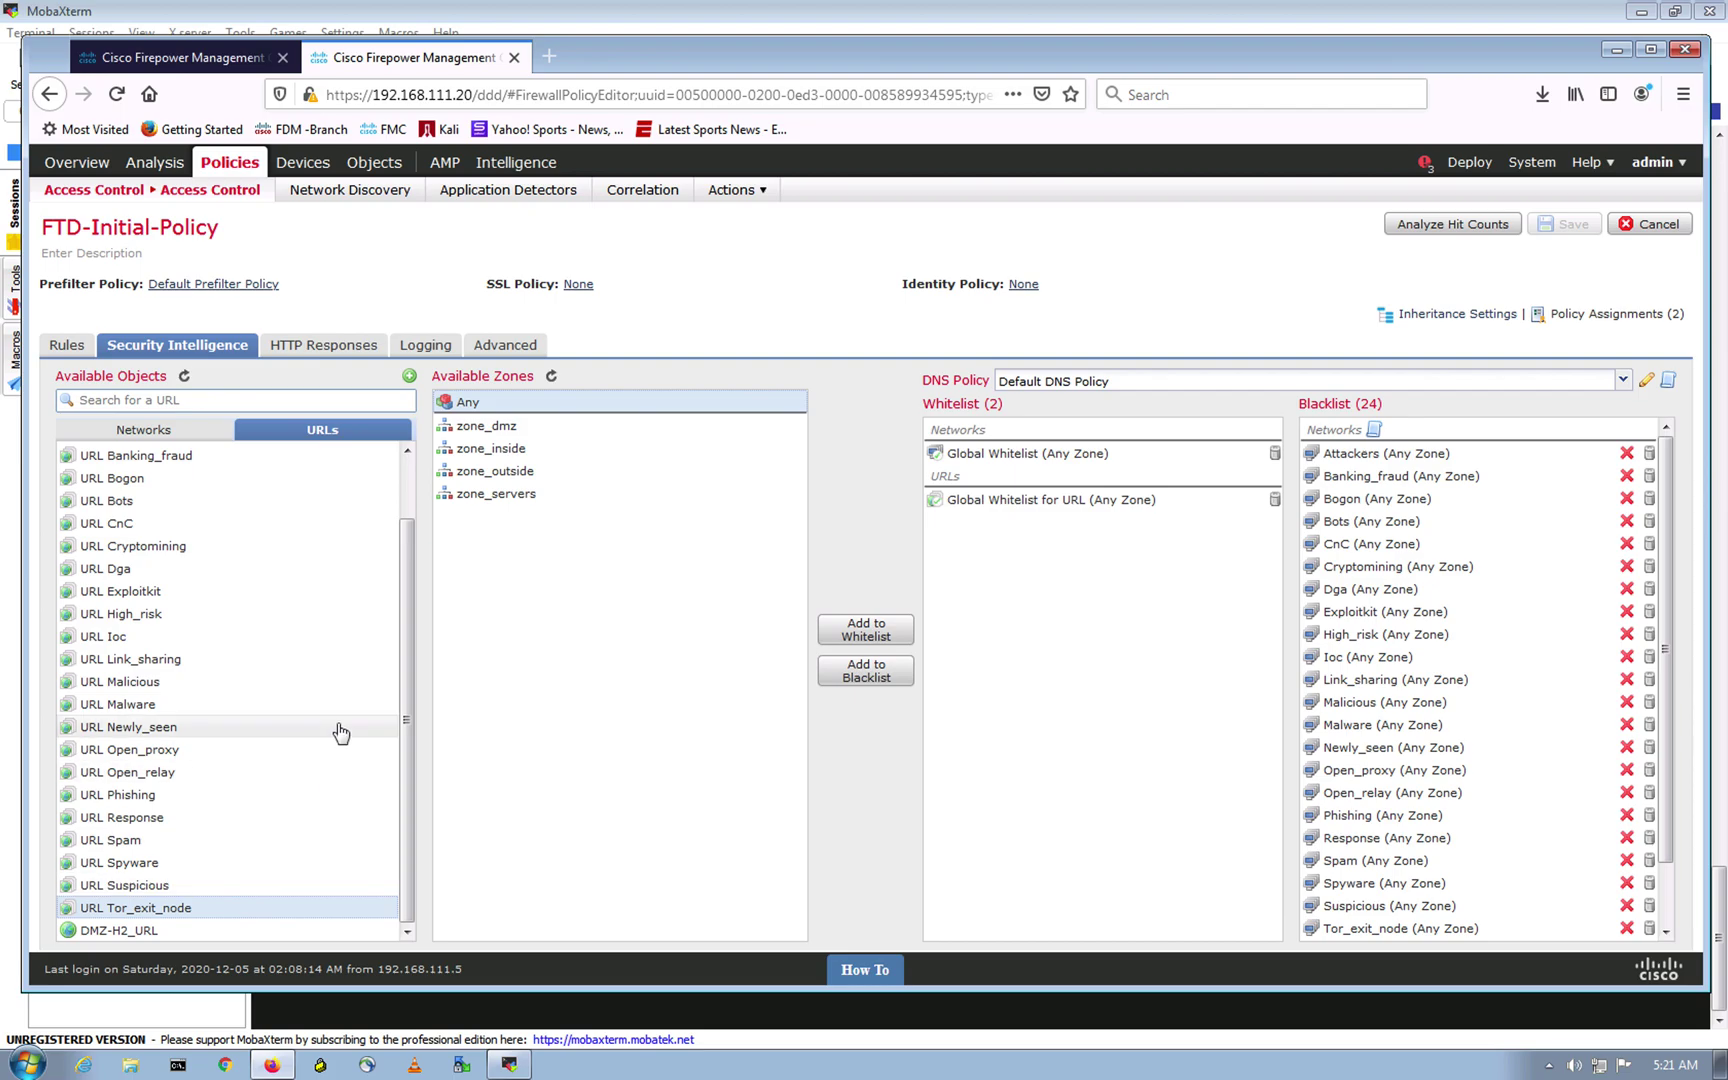
scroll(339, 725, up, 2)
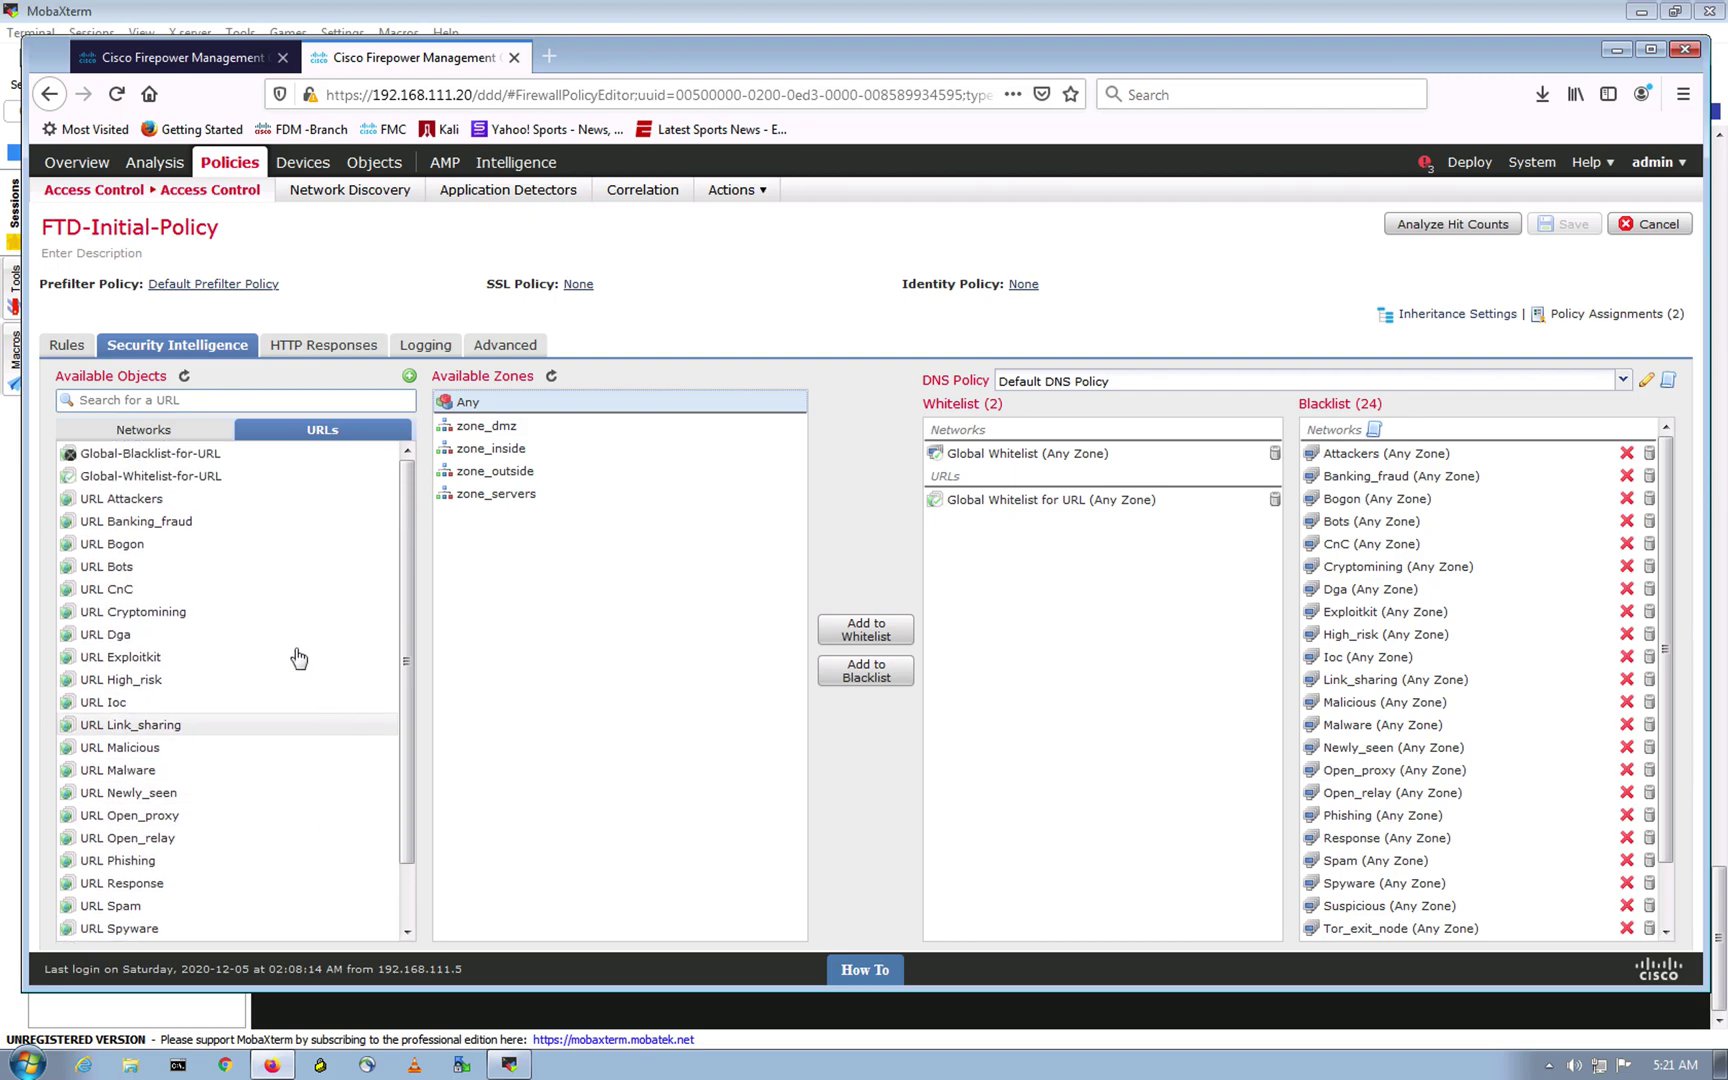
shift+click(171, 499)
scroll(149, 536, up, 2)
click(166, 507)
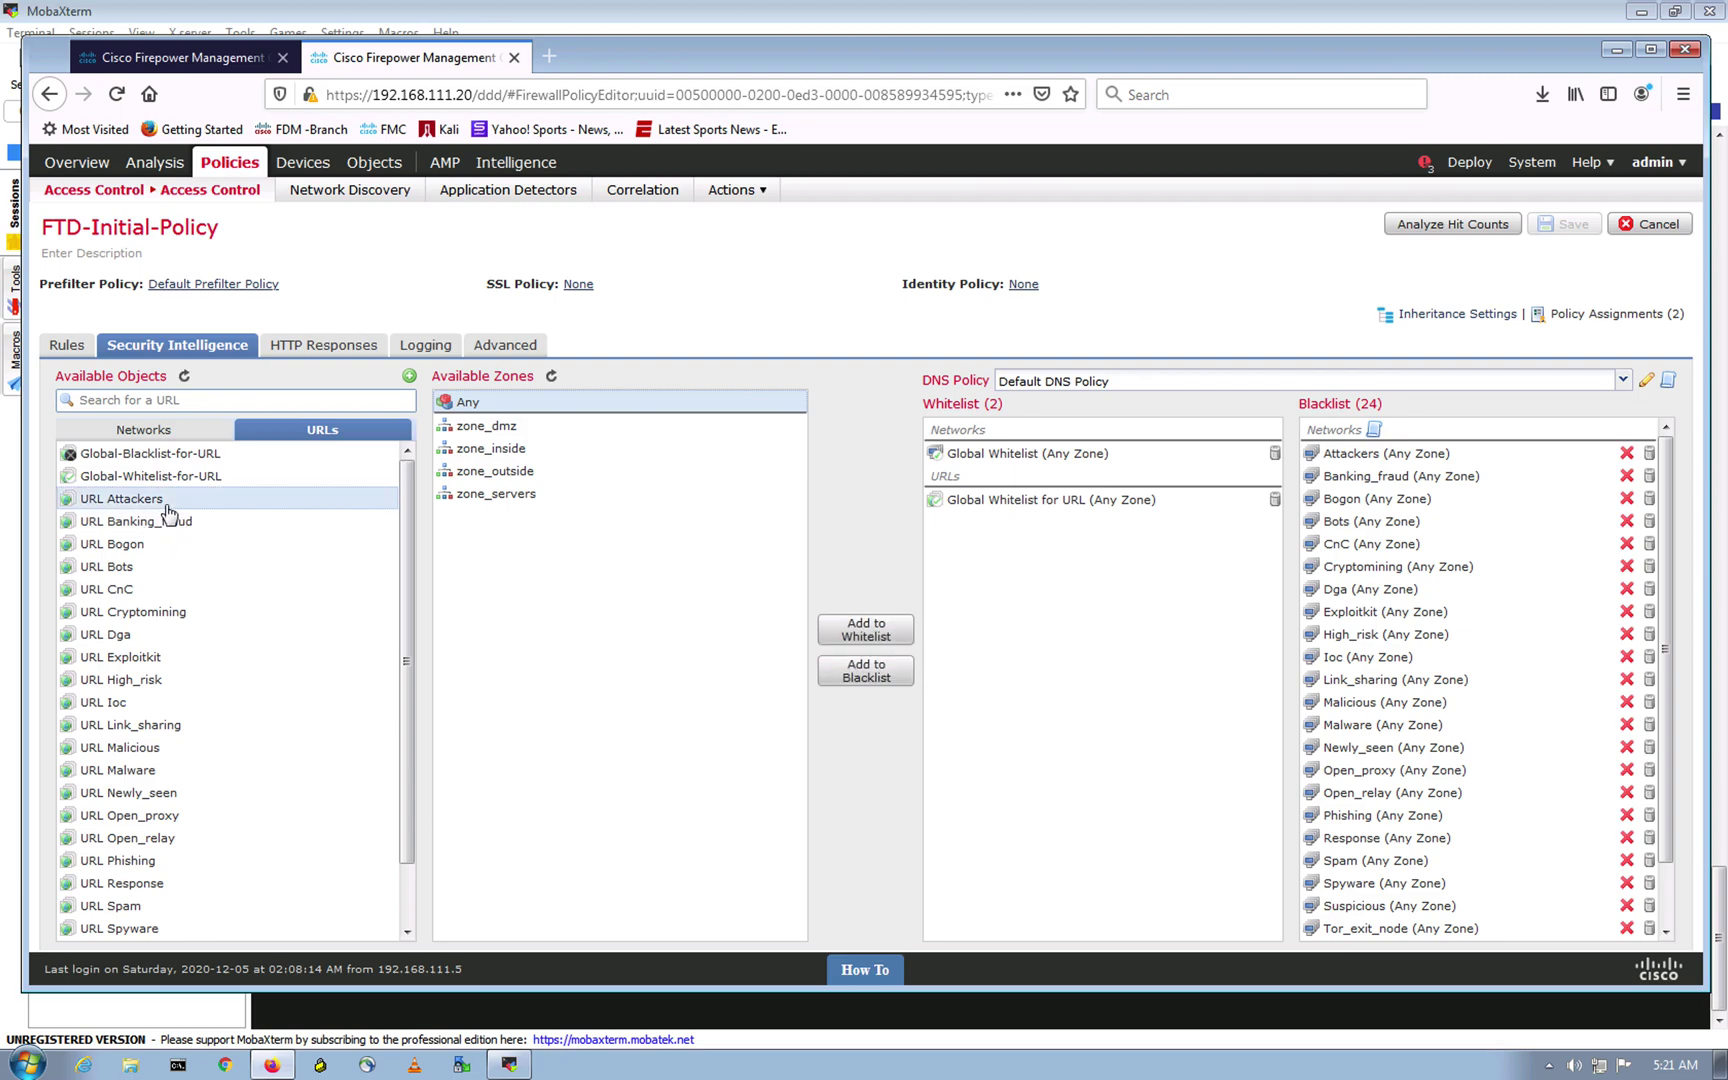
scroll(183, 873, down, 3)
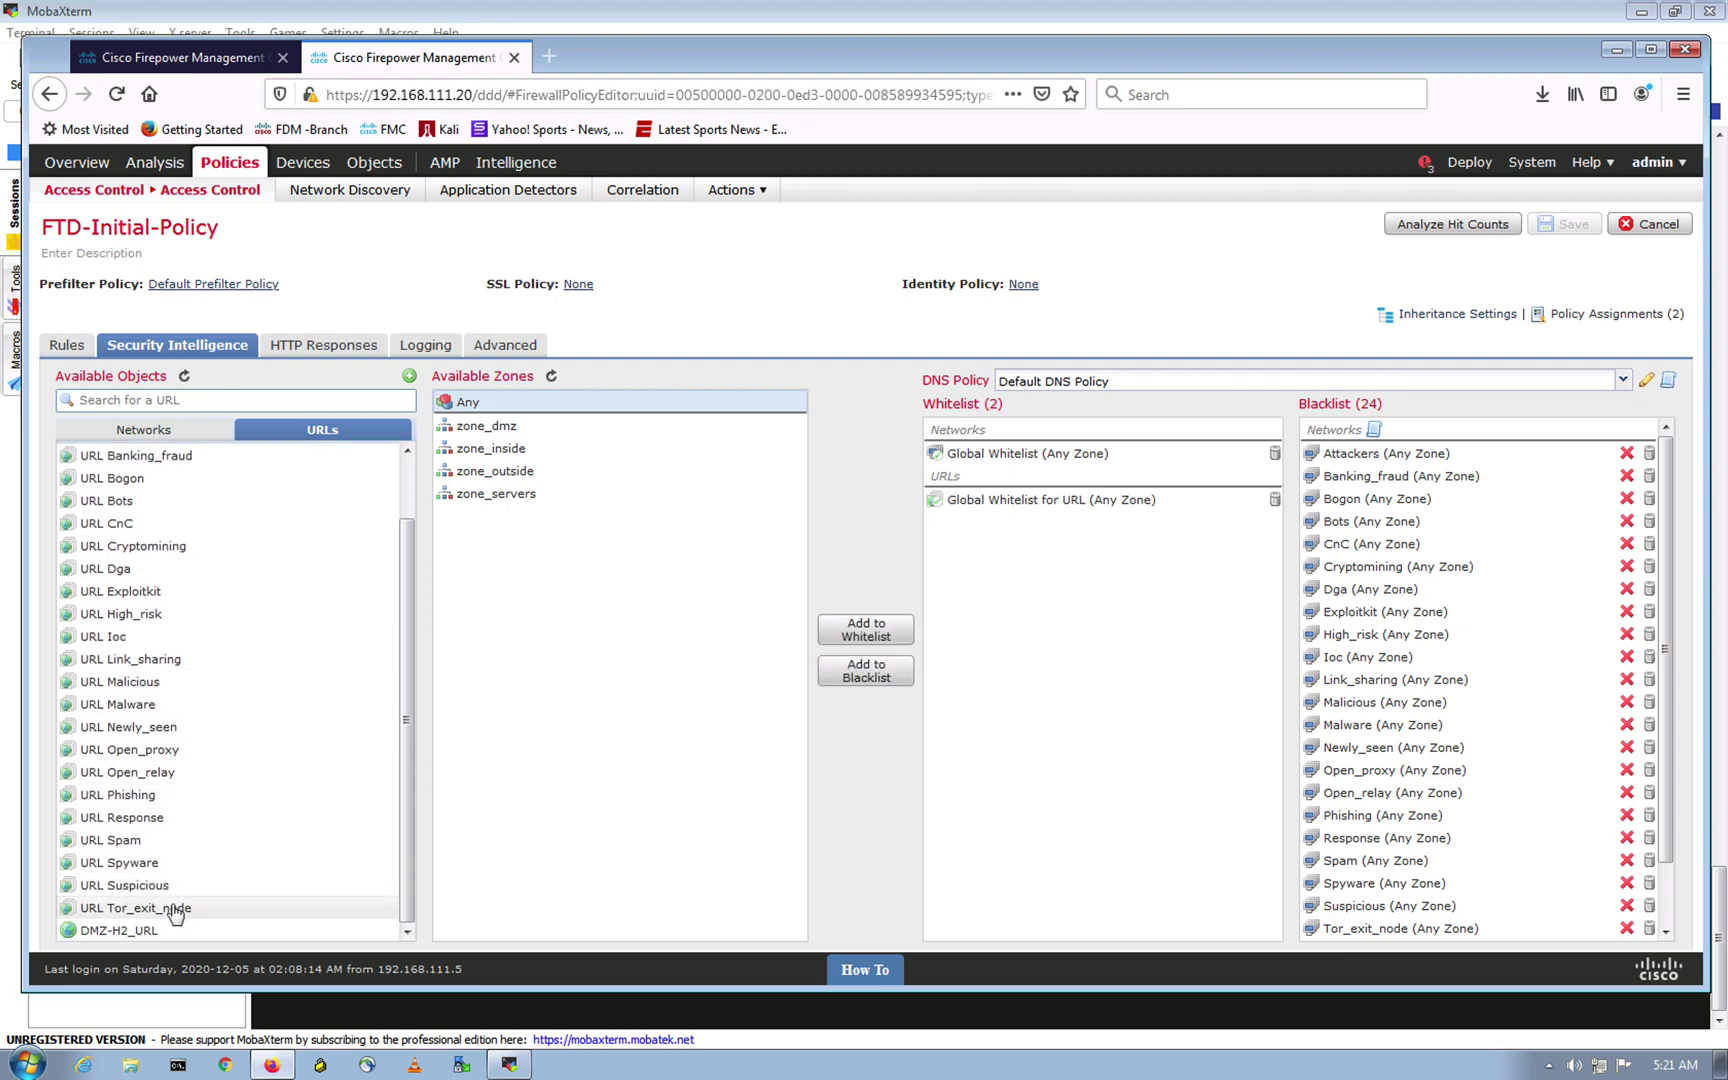
shift+click(175, 912)
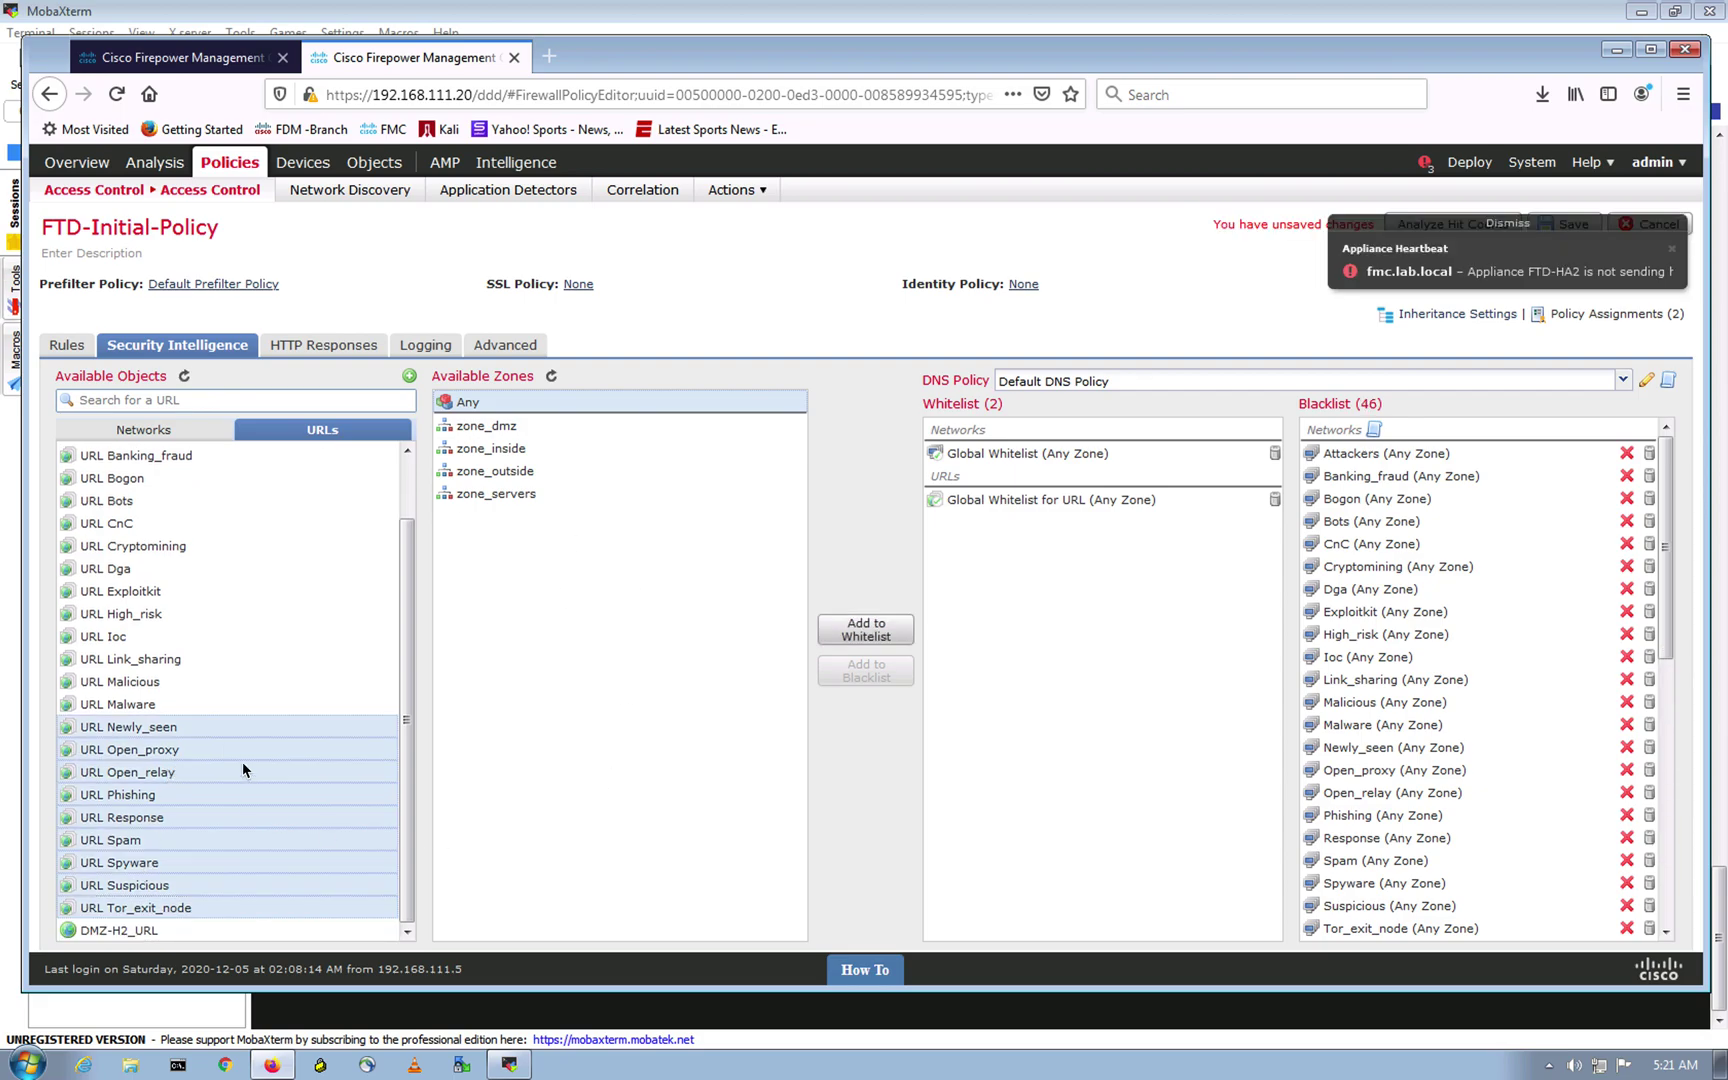
Step: Dismiss the heartbeat alert, save the policy with 46 blacklist entries, and view the deployment list
scroll(1400, 650, down, 5)
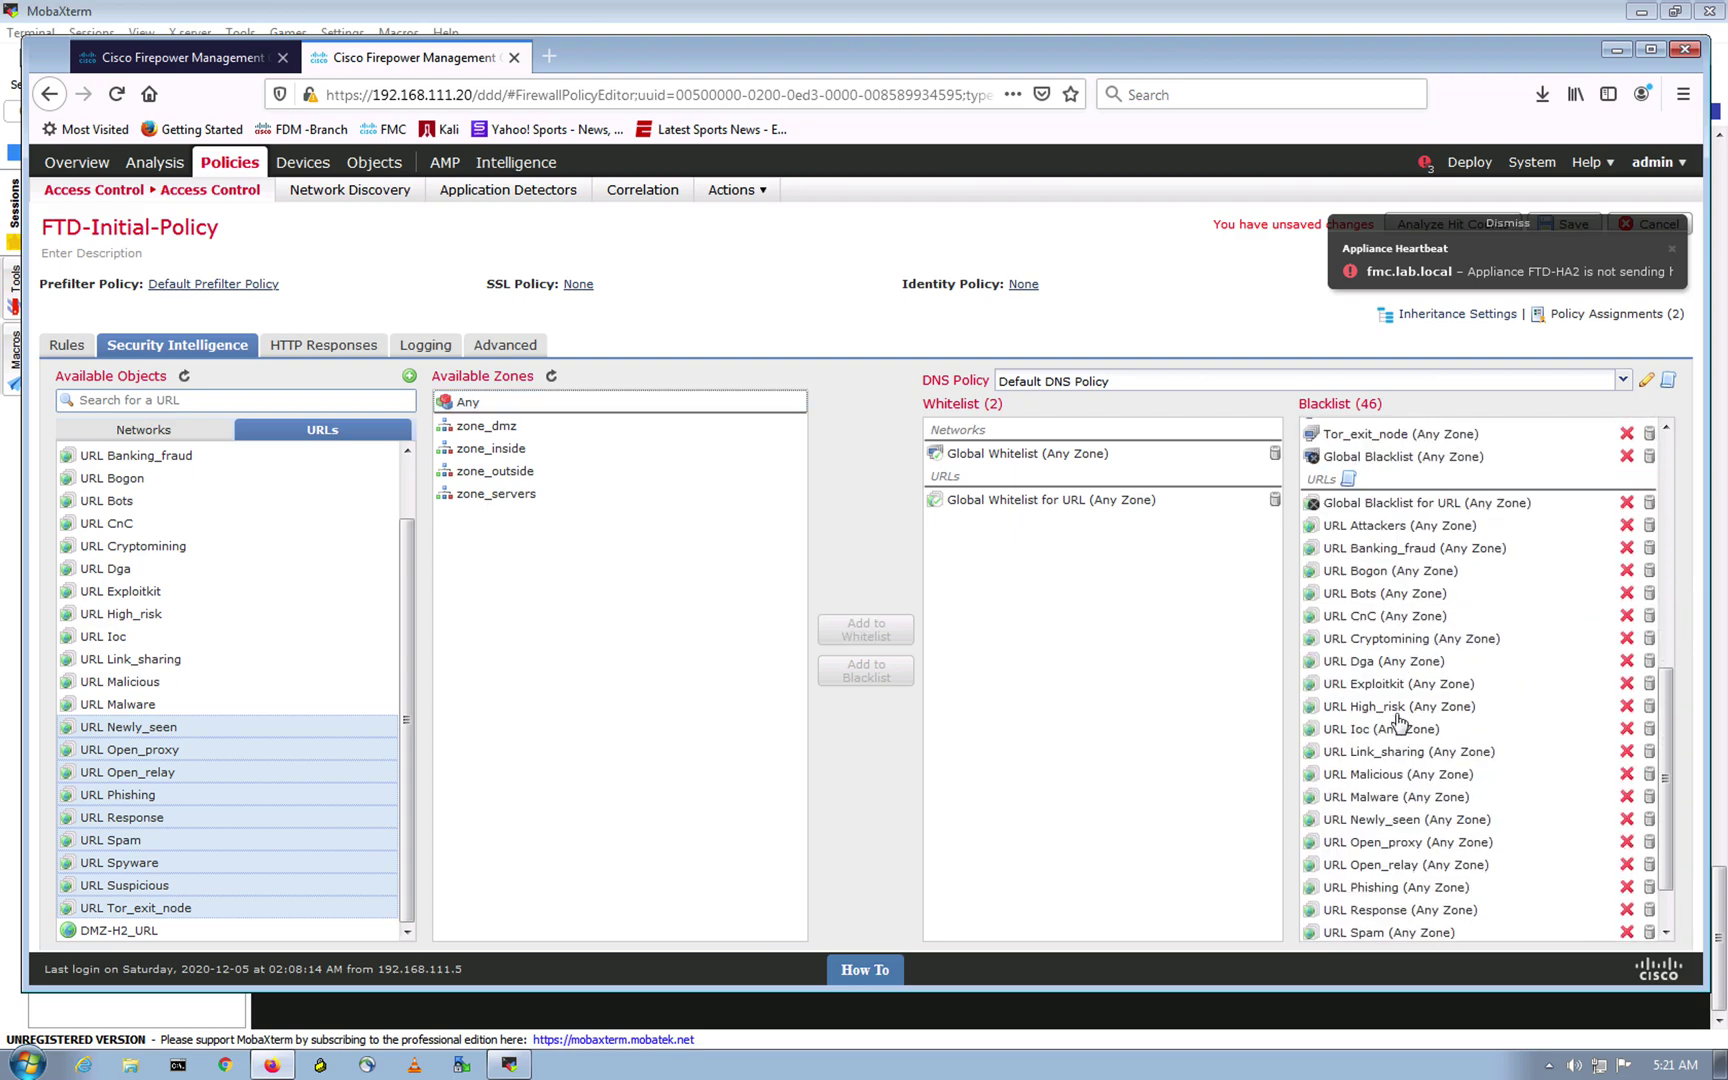
scroll(1410, 625, up, 2)
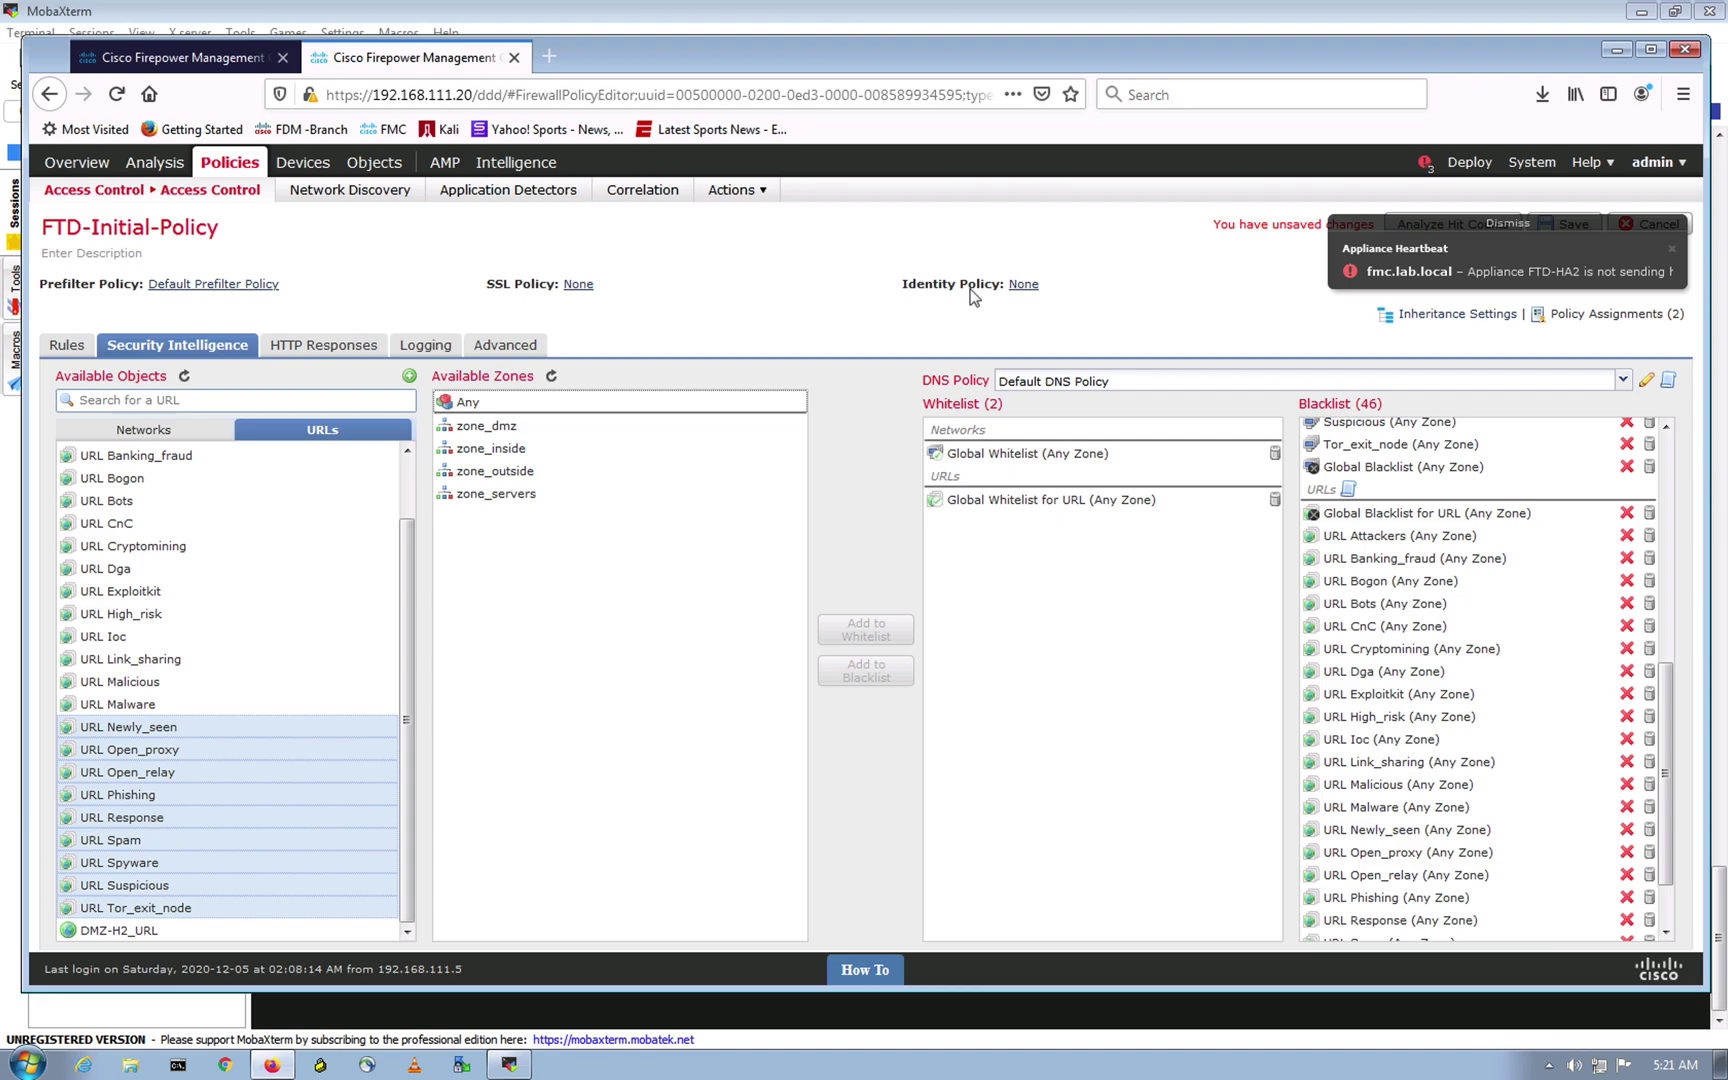
click(1510, 223)
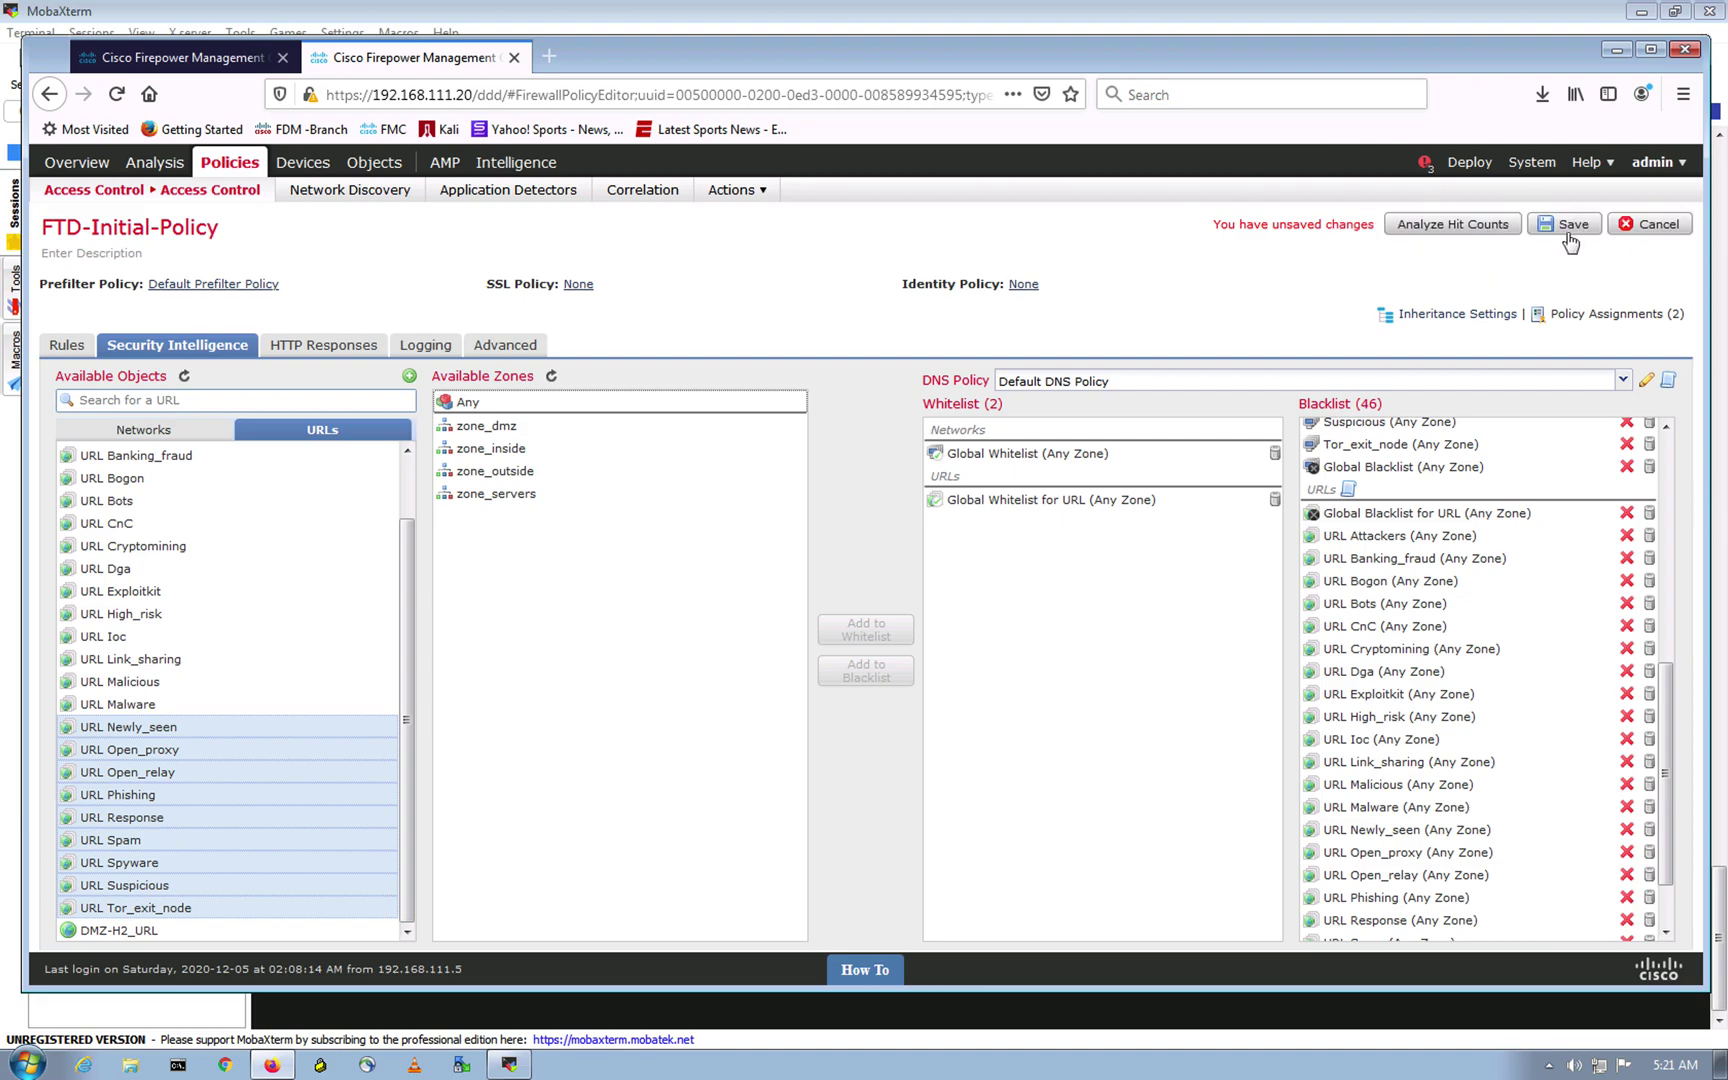
click(1563, 224)
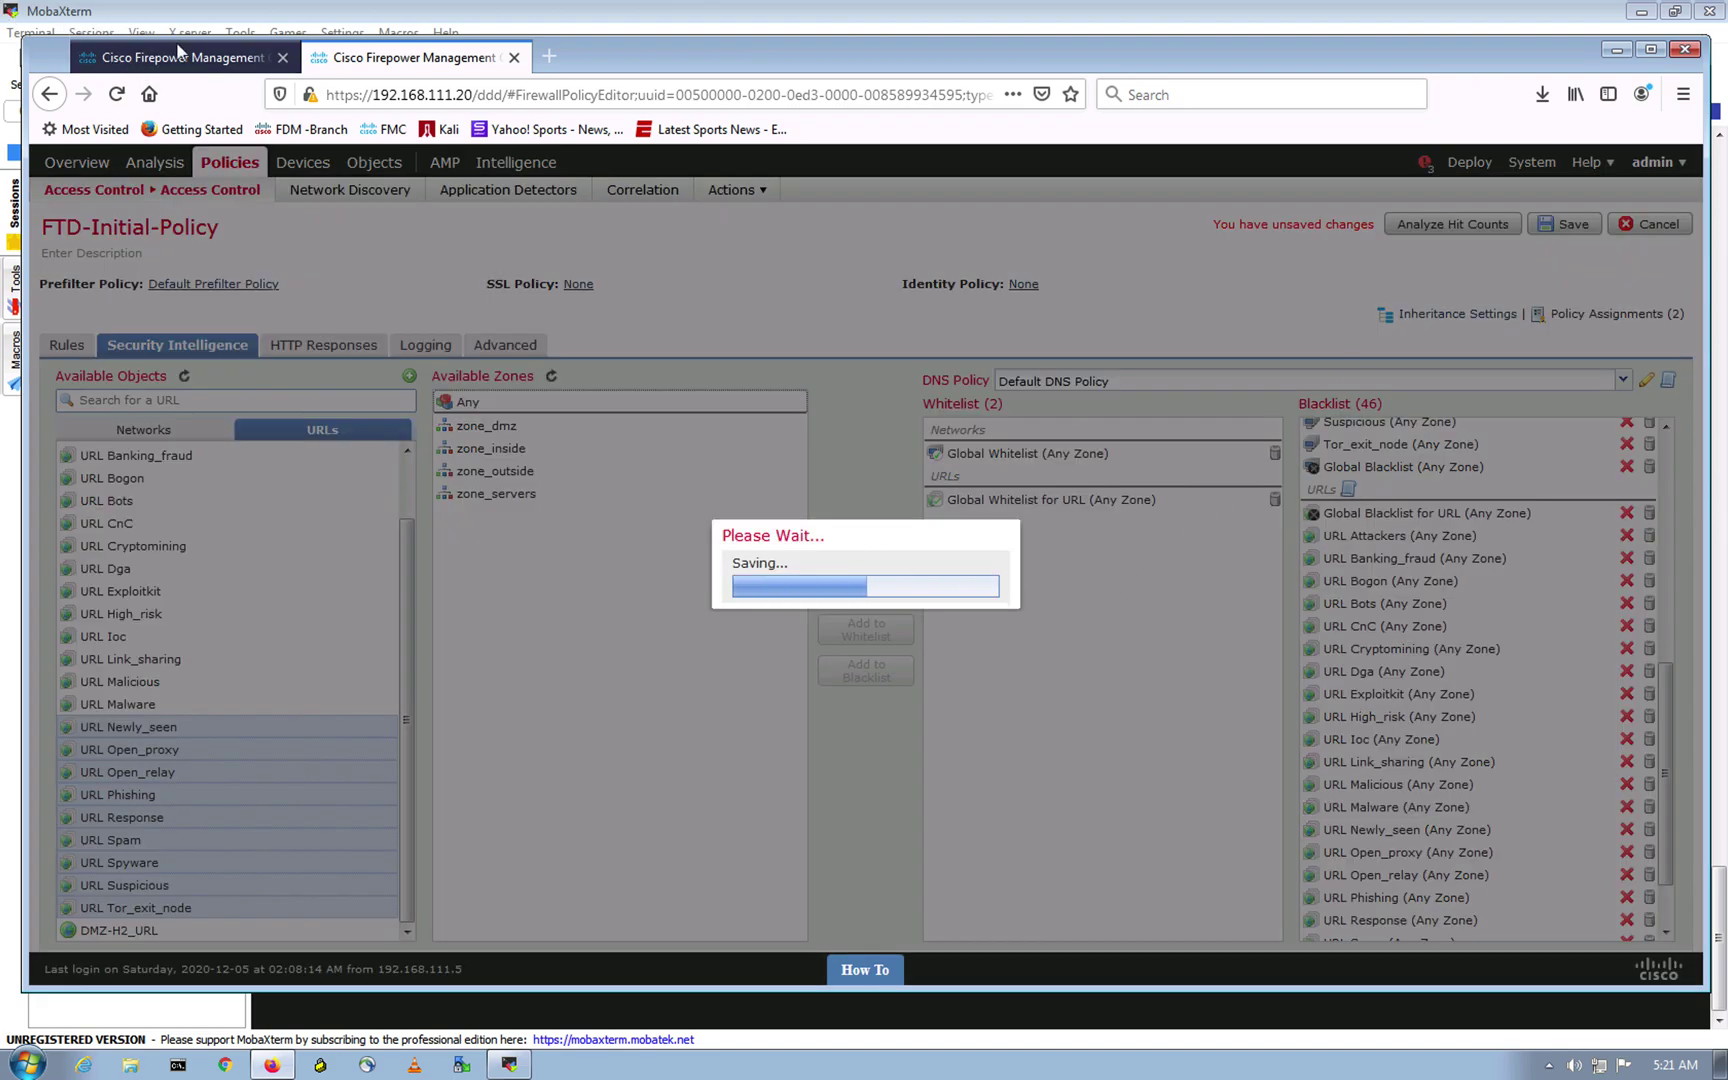
click(167, 66)
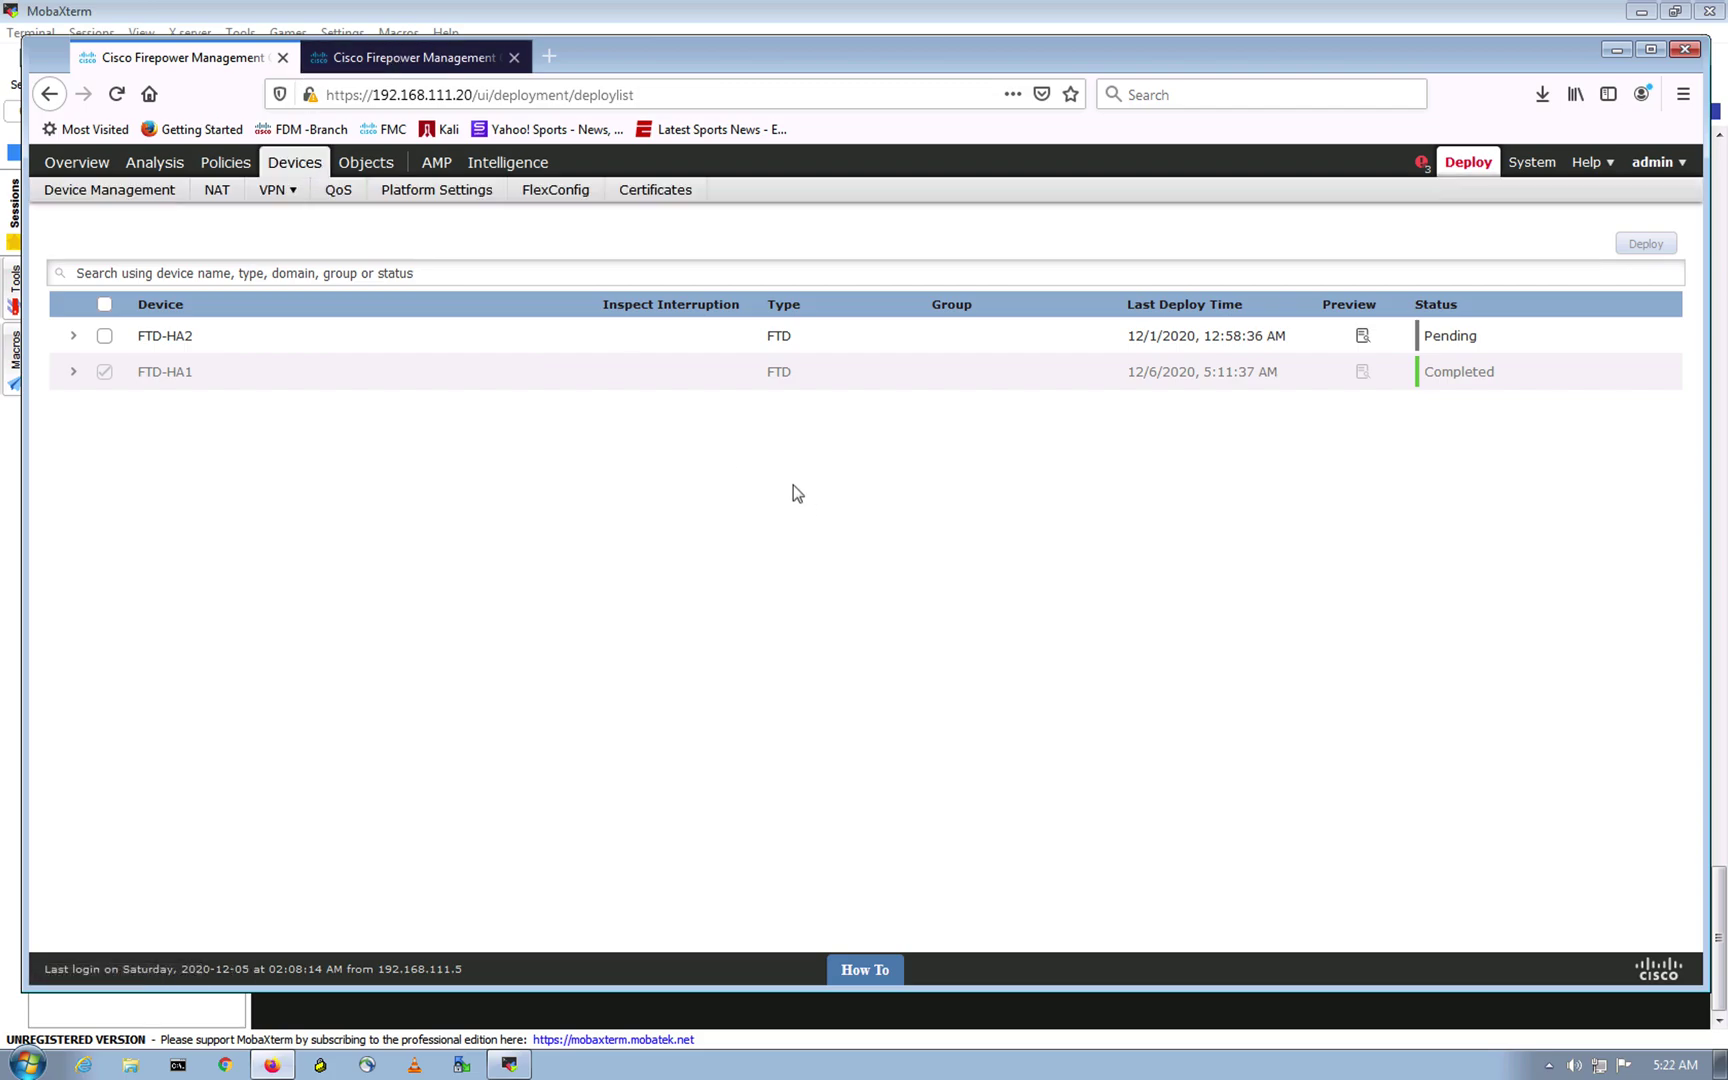
Step: Close the extra tab, redeploy the saved policy to FTD-HA1 past two warnings, and return to Talos
click(284, 58)
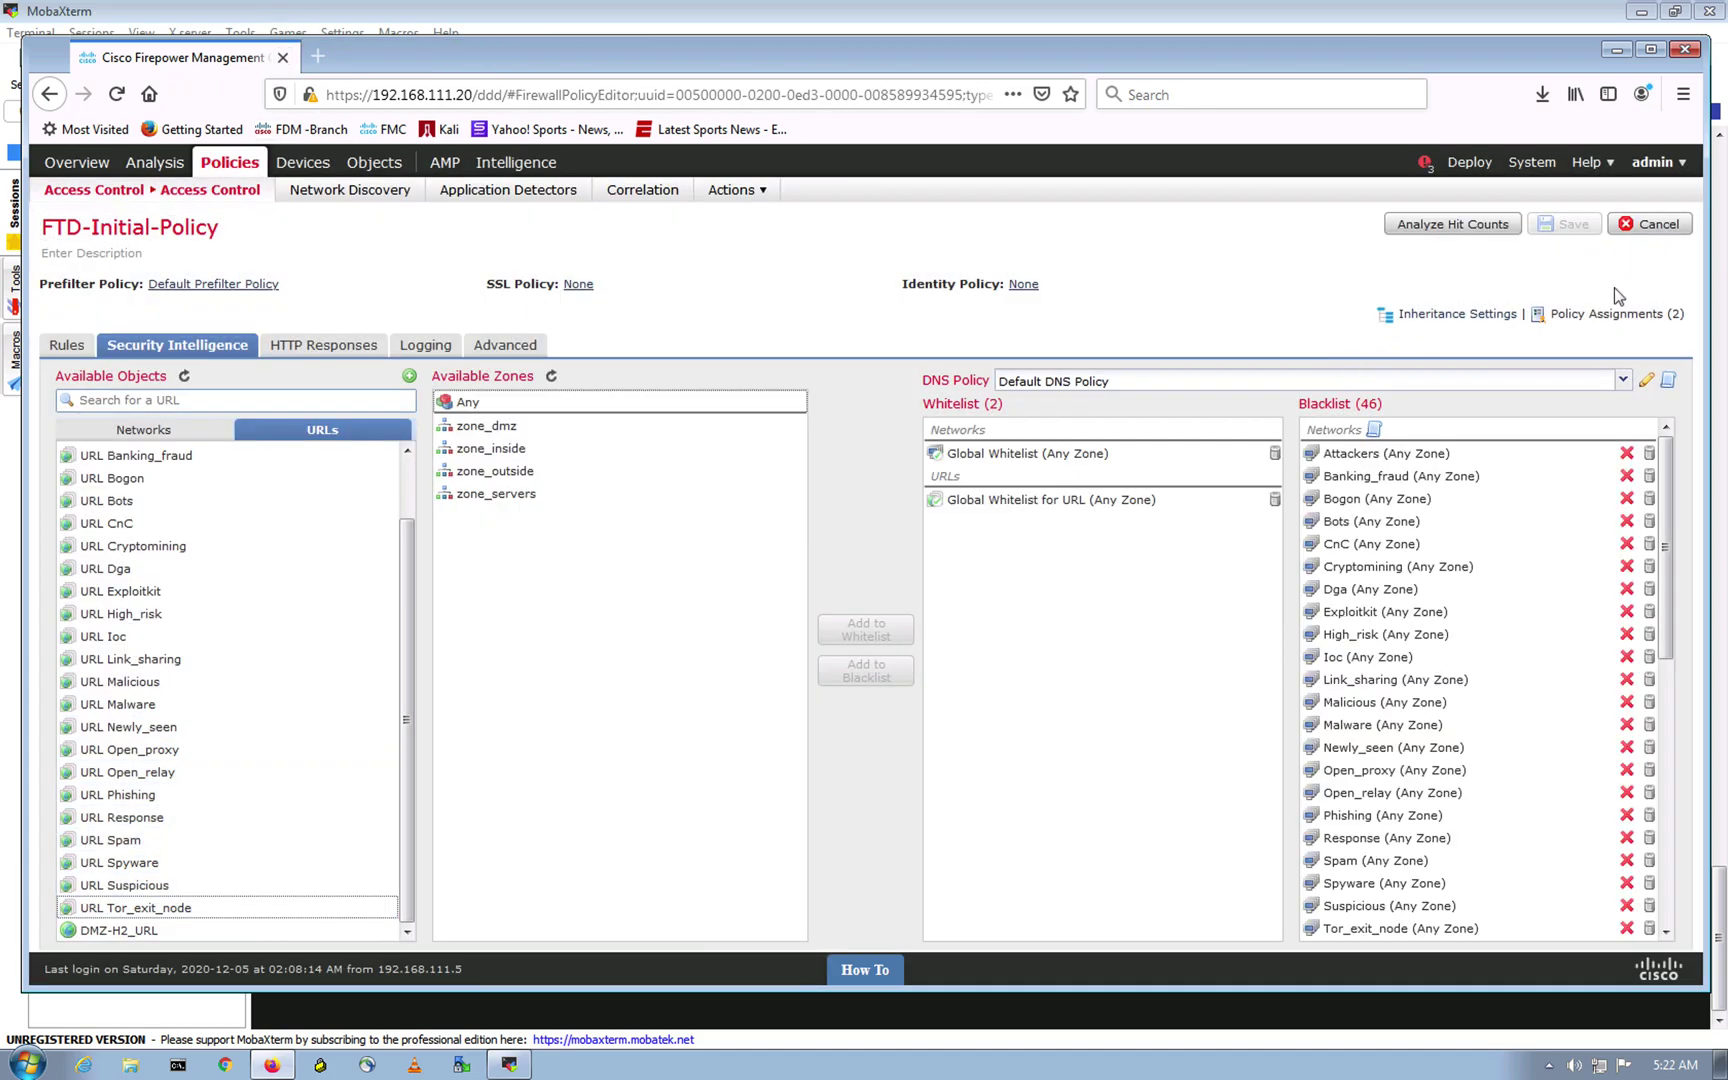
click(1469, 163)
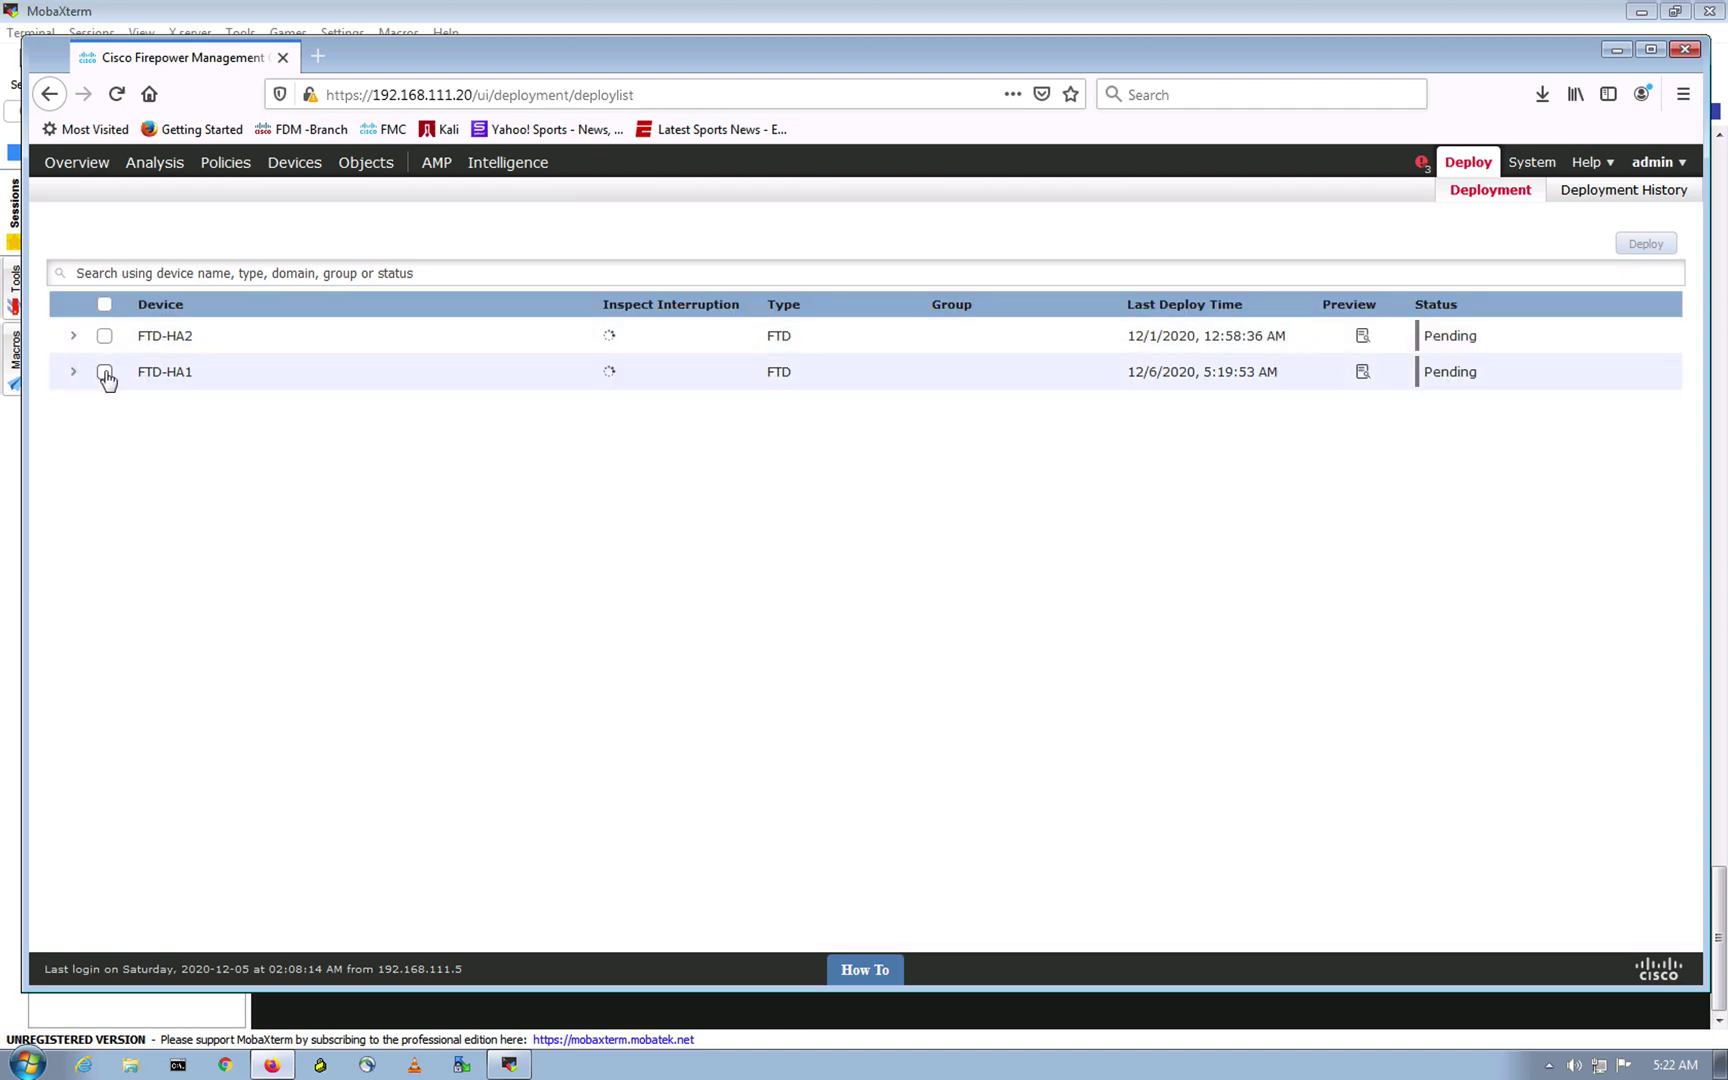
click(104, 379)
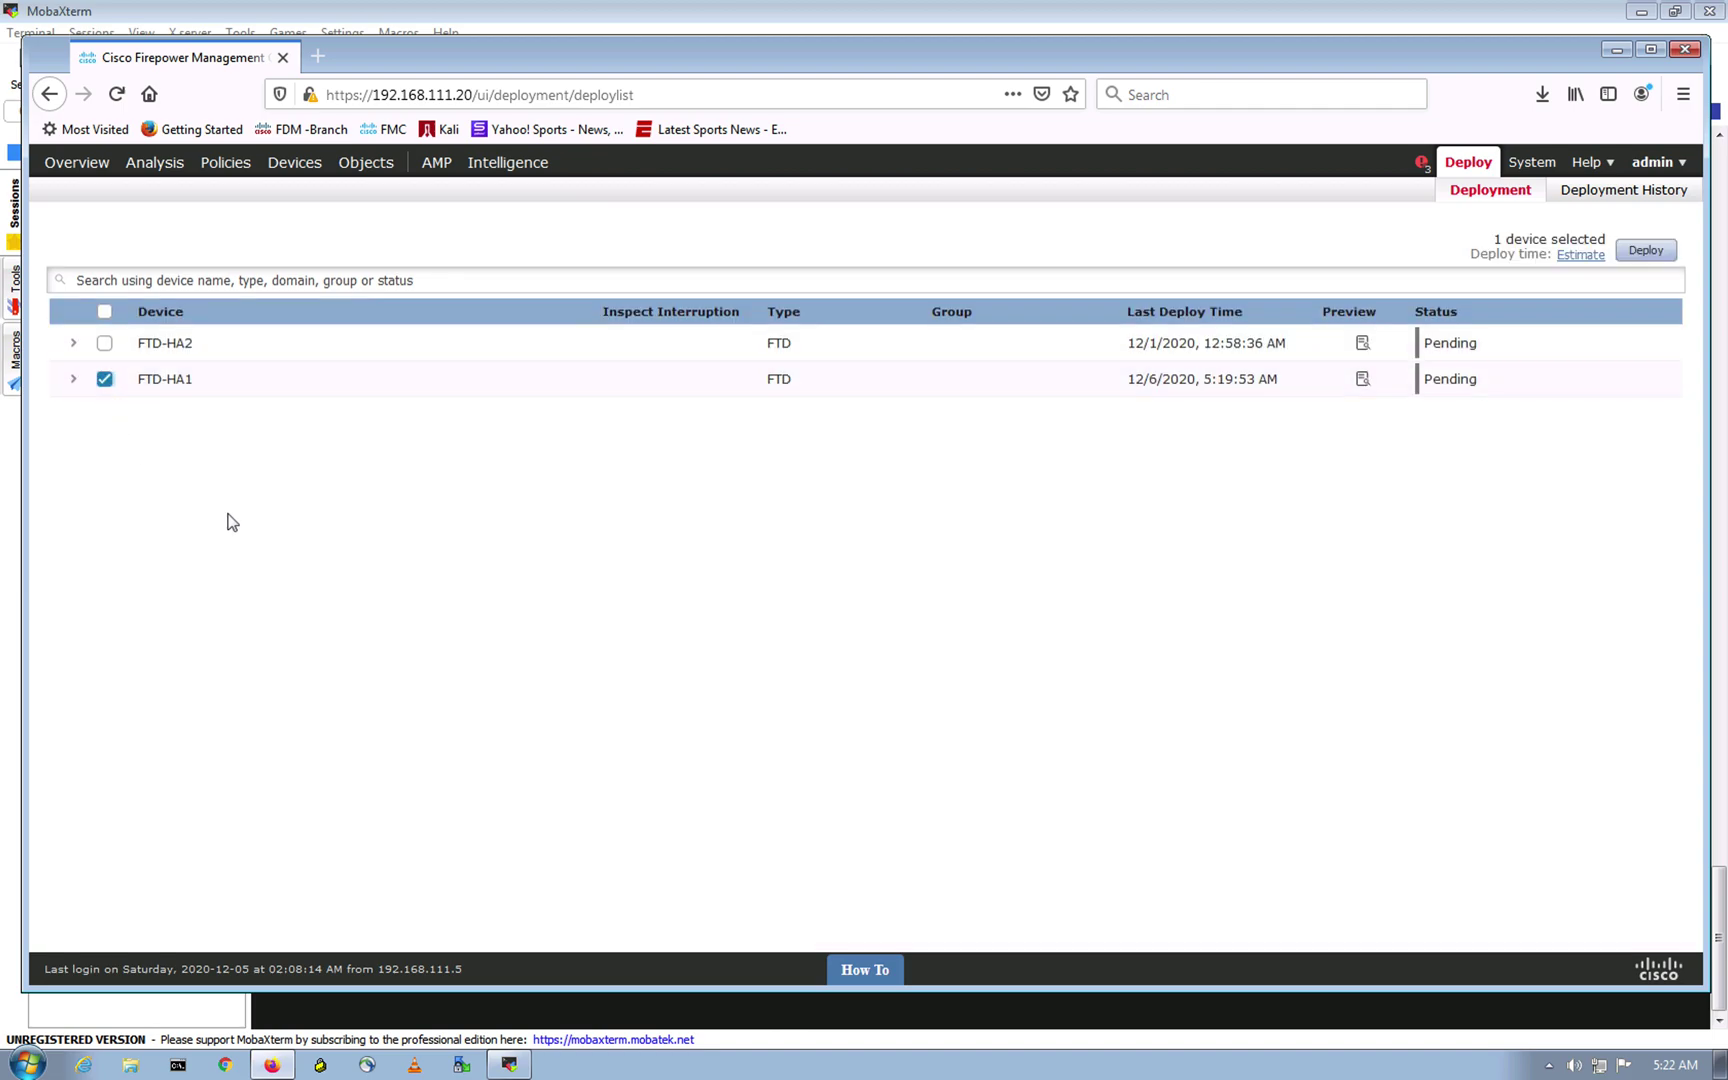
click(1624, 250)
click(1028, 638)
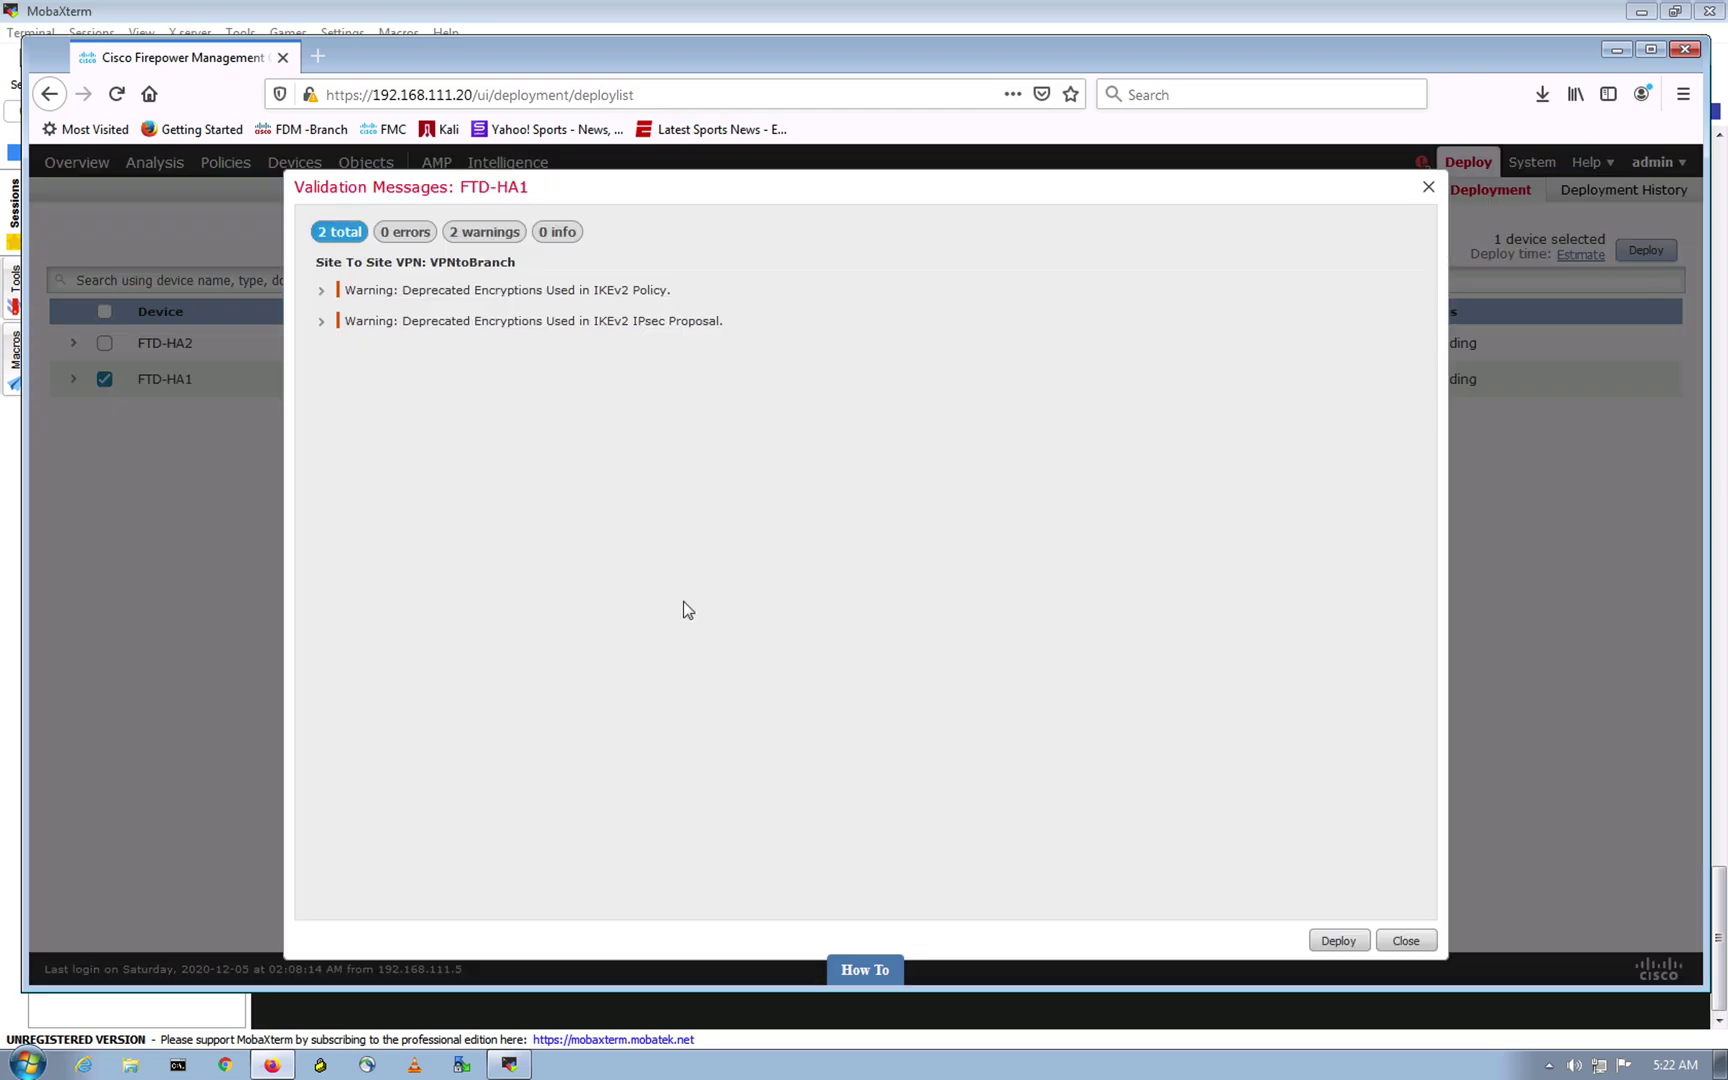
click(1338, 941)
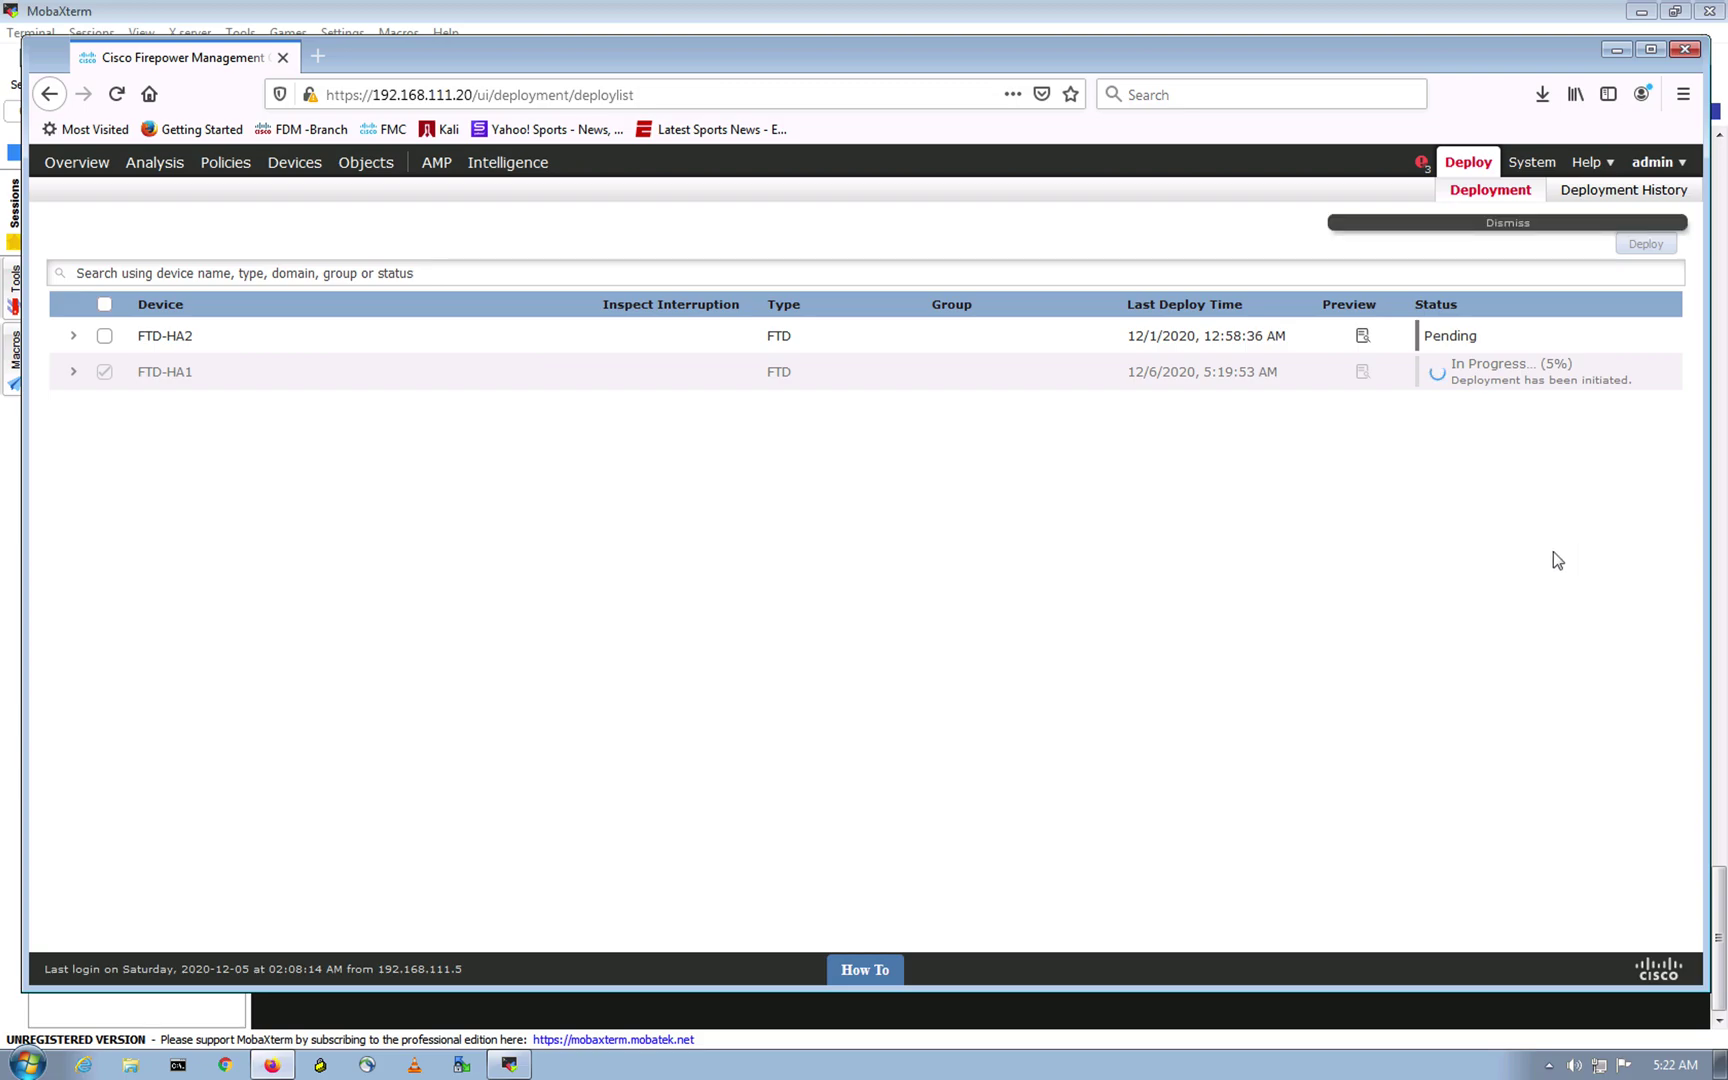
key(ctrl+Up)
click(900, 98)
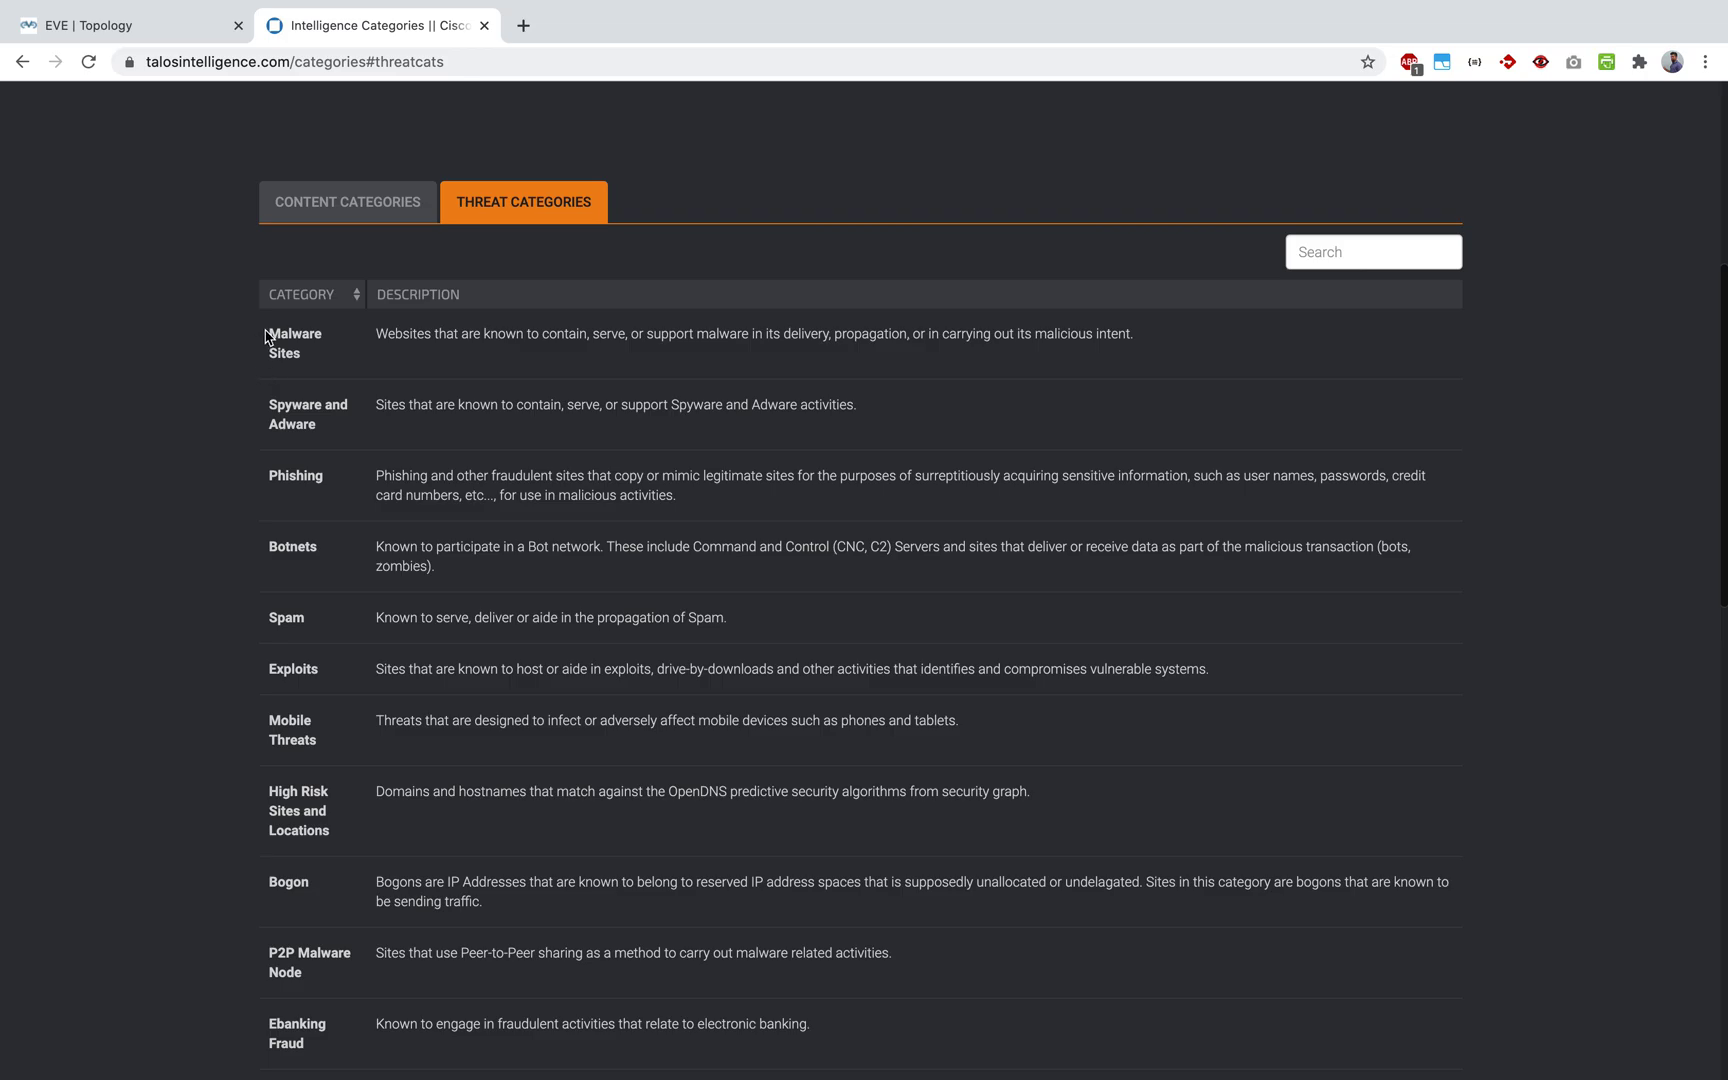
Step: Review the Malware Sites threat category description on the Talos page
triple_click(298, 357)
scroll(265, 370, down, 3)
scroll(275, 430, down, 2)
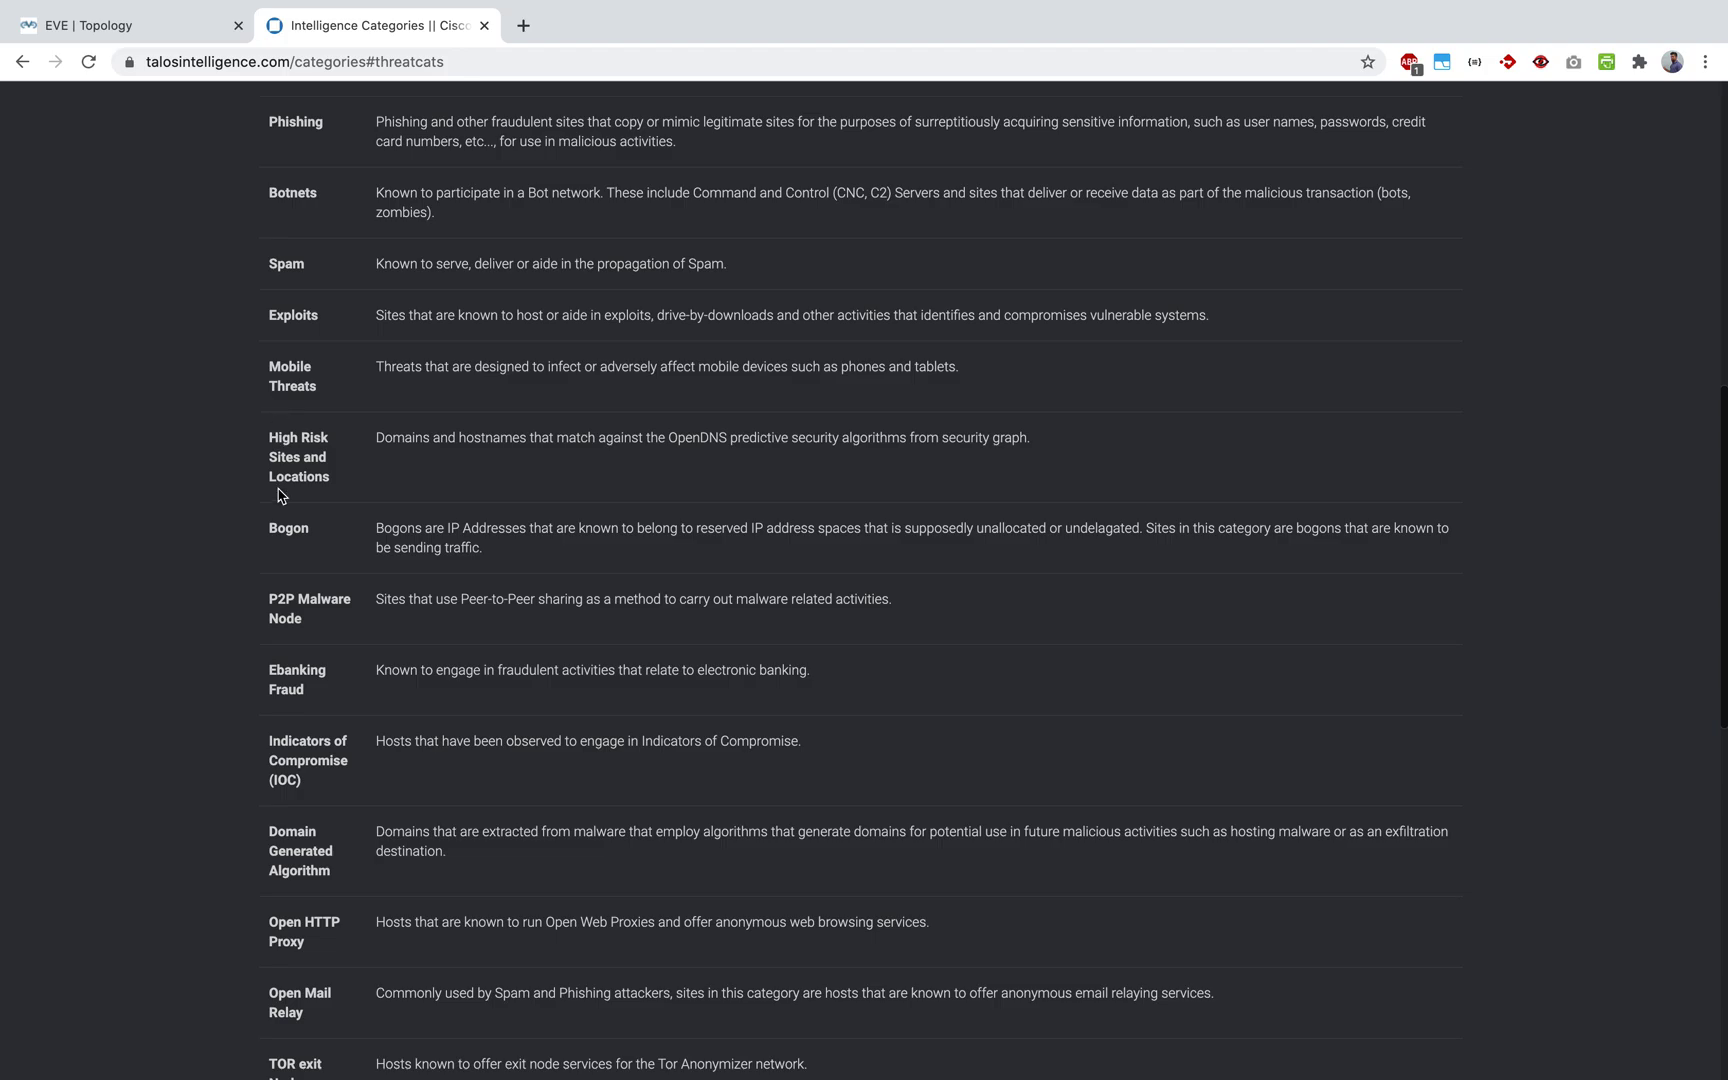
scroll(300, 600, down, 10)
scroll(305, 625, up, 20)
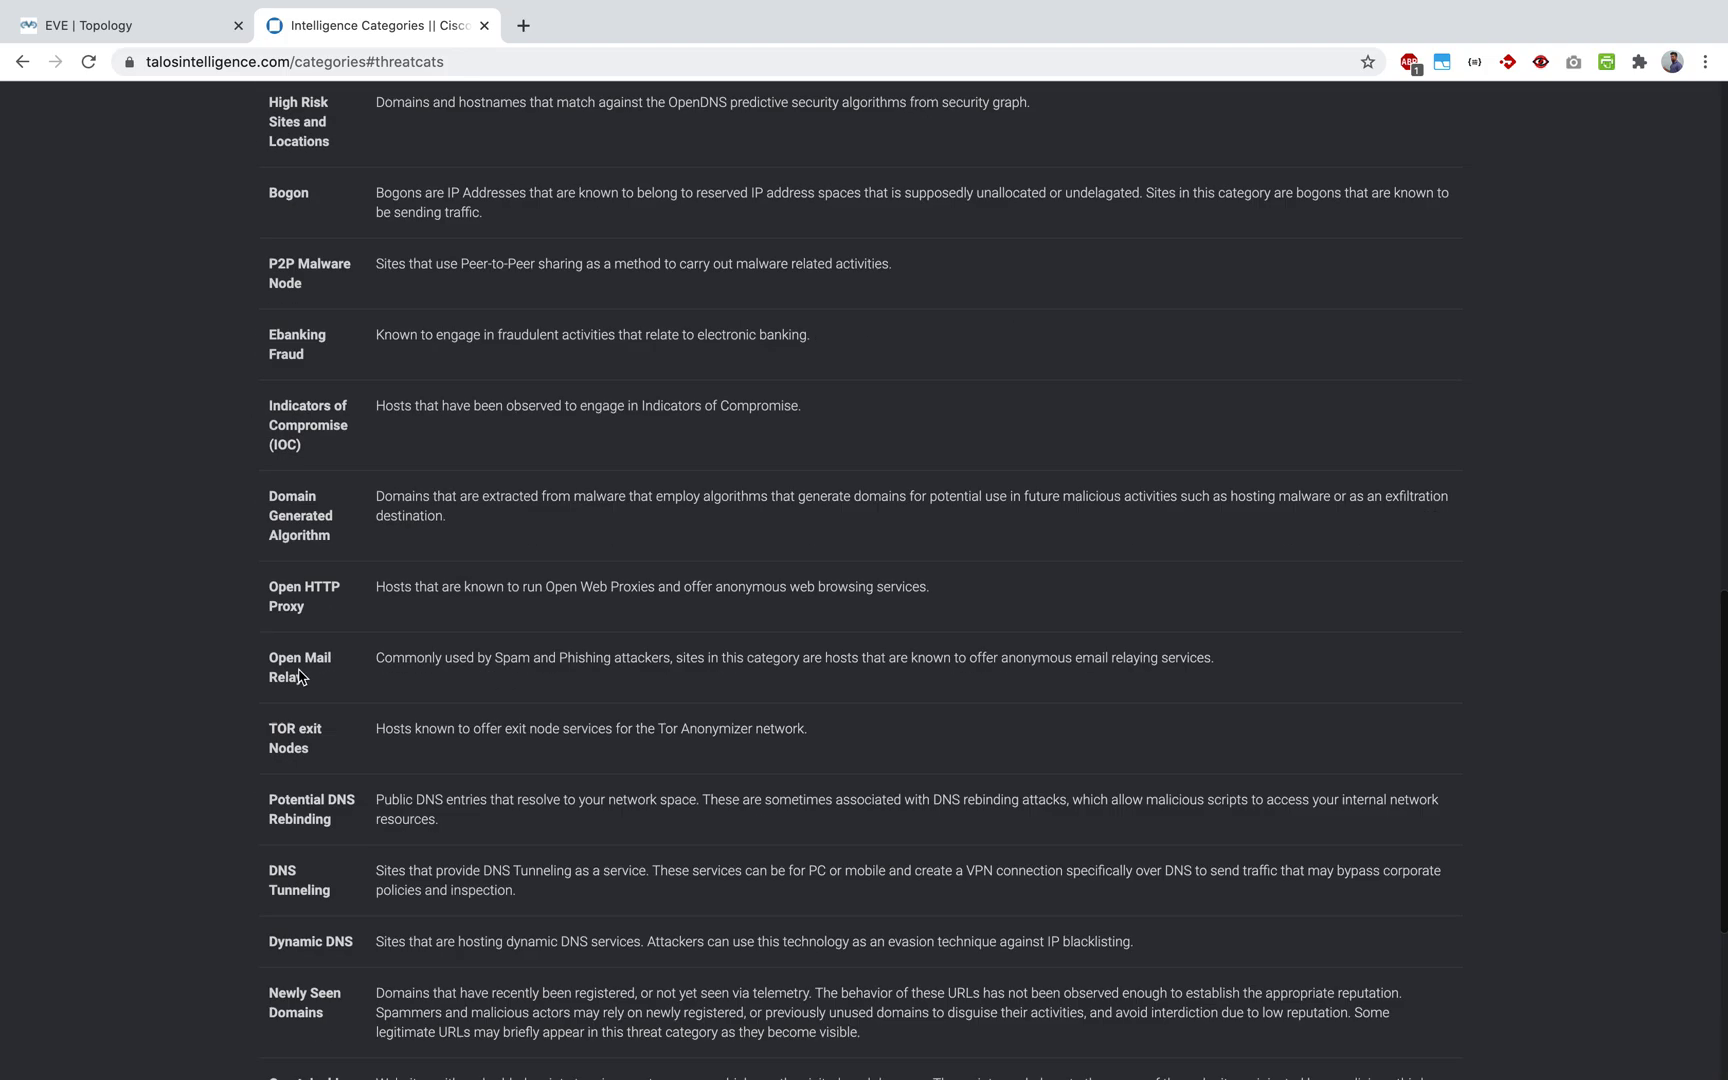
scroll(287, 667, down, 2)
click(808, 517)
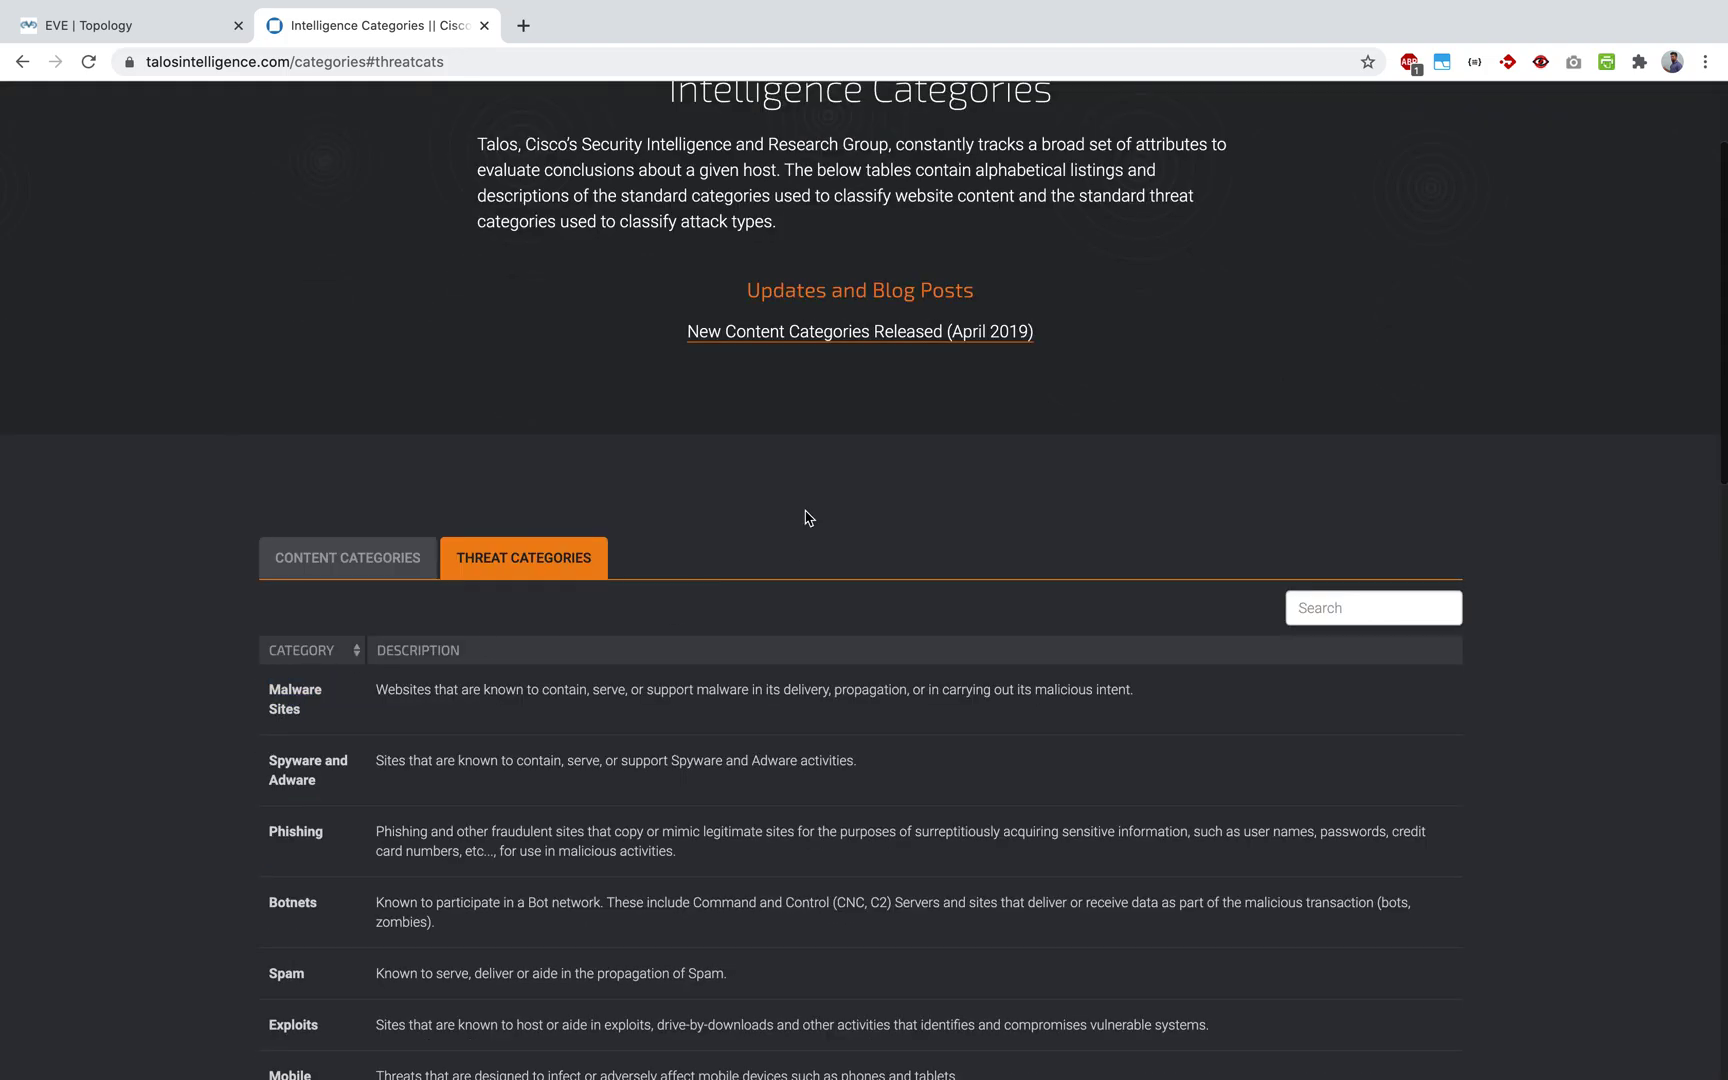
key(super+Tab)
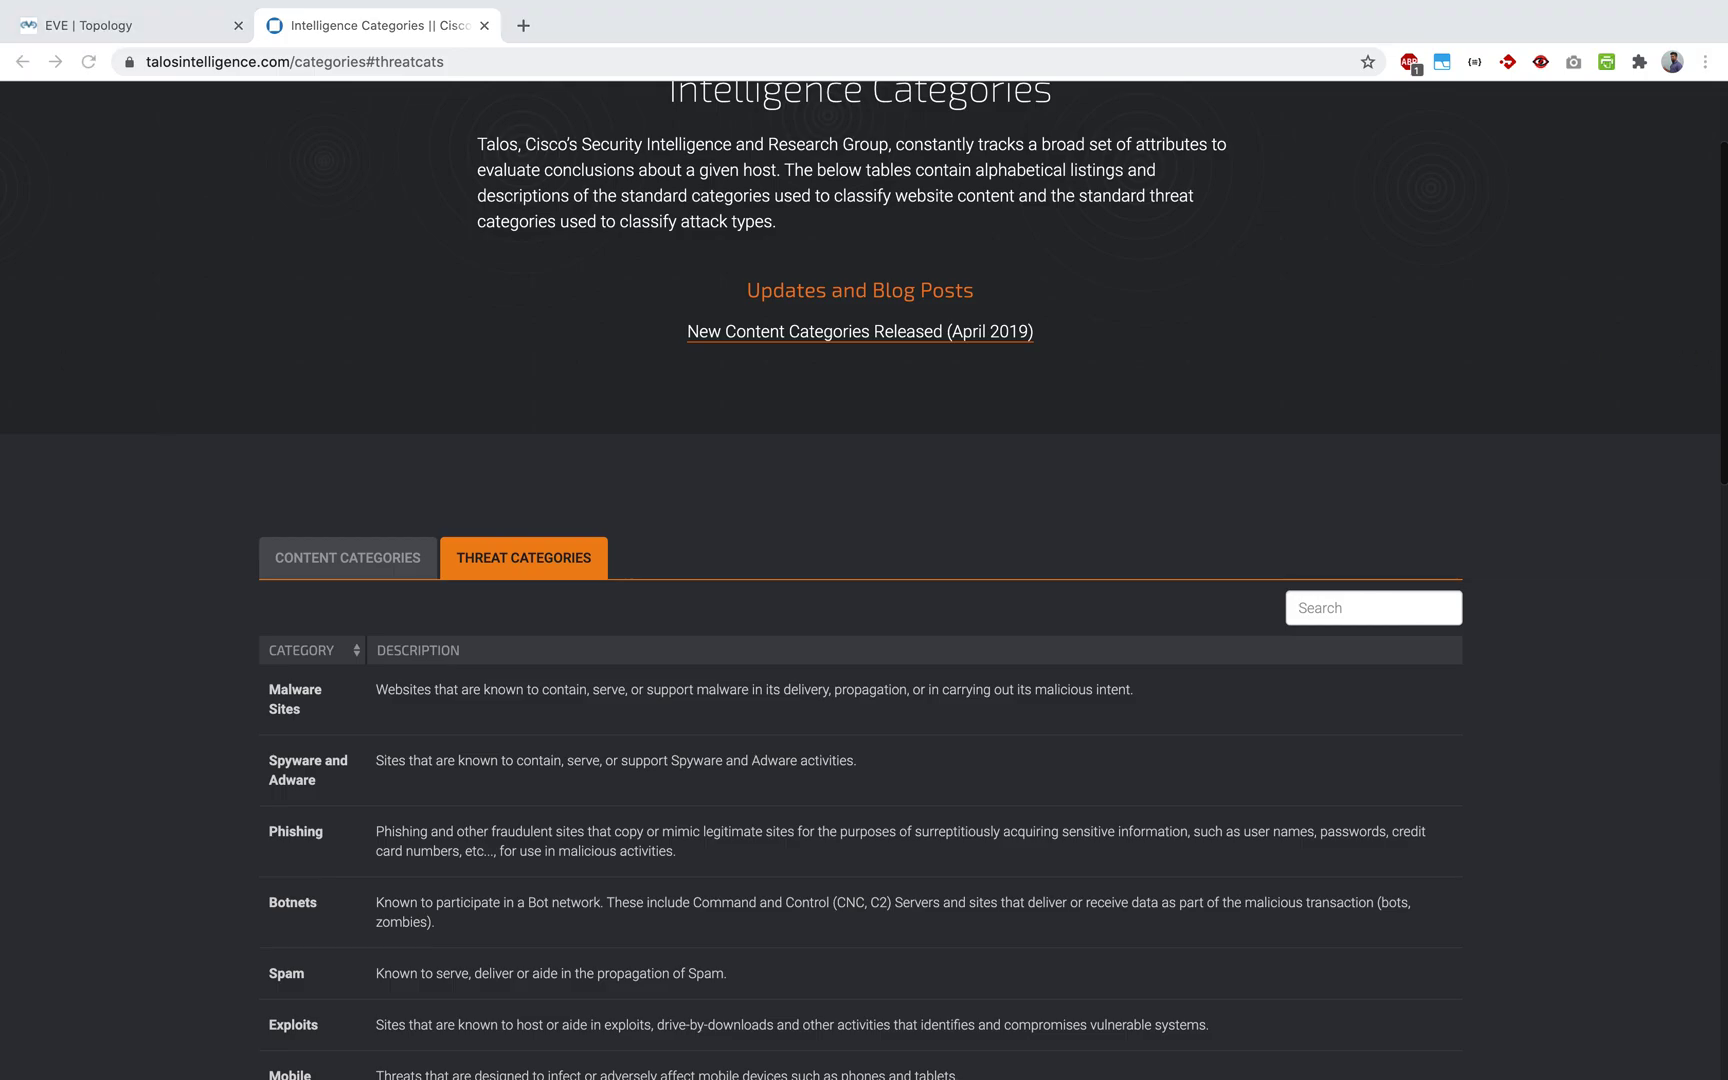
click(910, 484)
Step: Look up cisco.com in the IP & Domain Reputation Center
scroll(910, 484, up, 2)
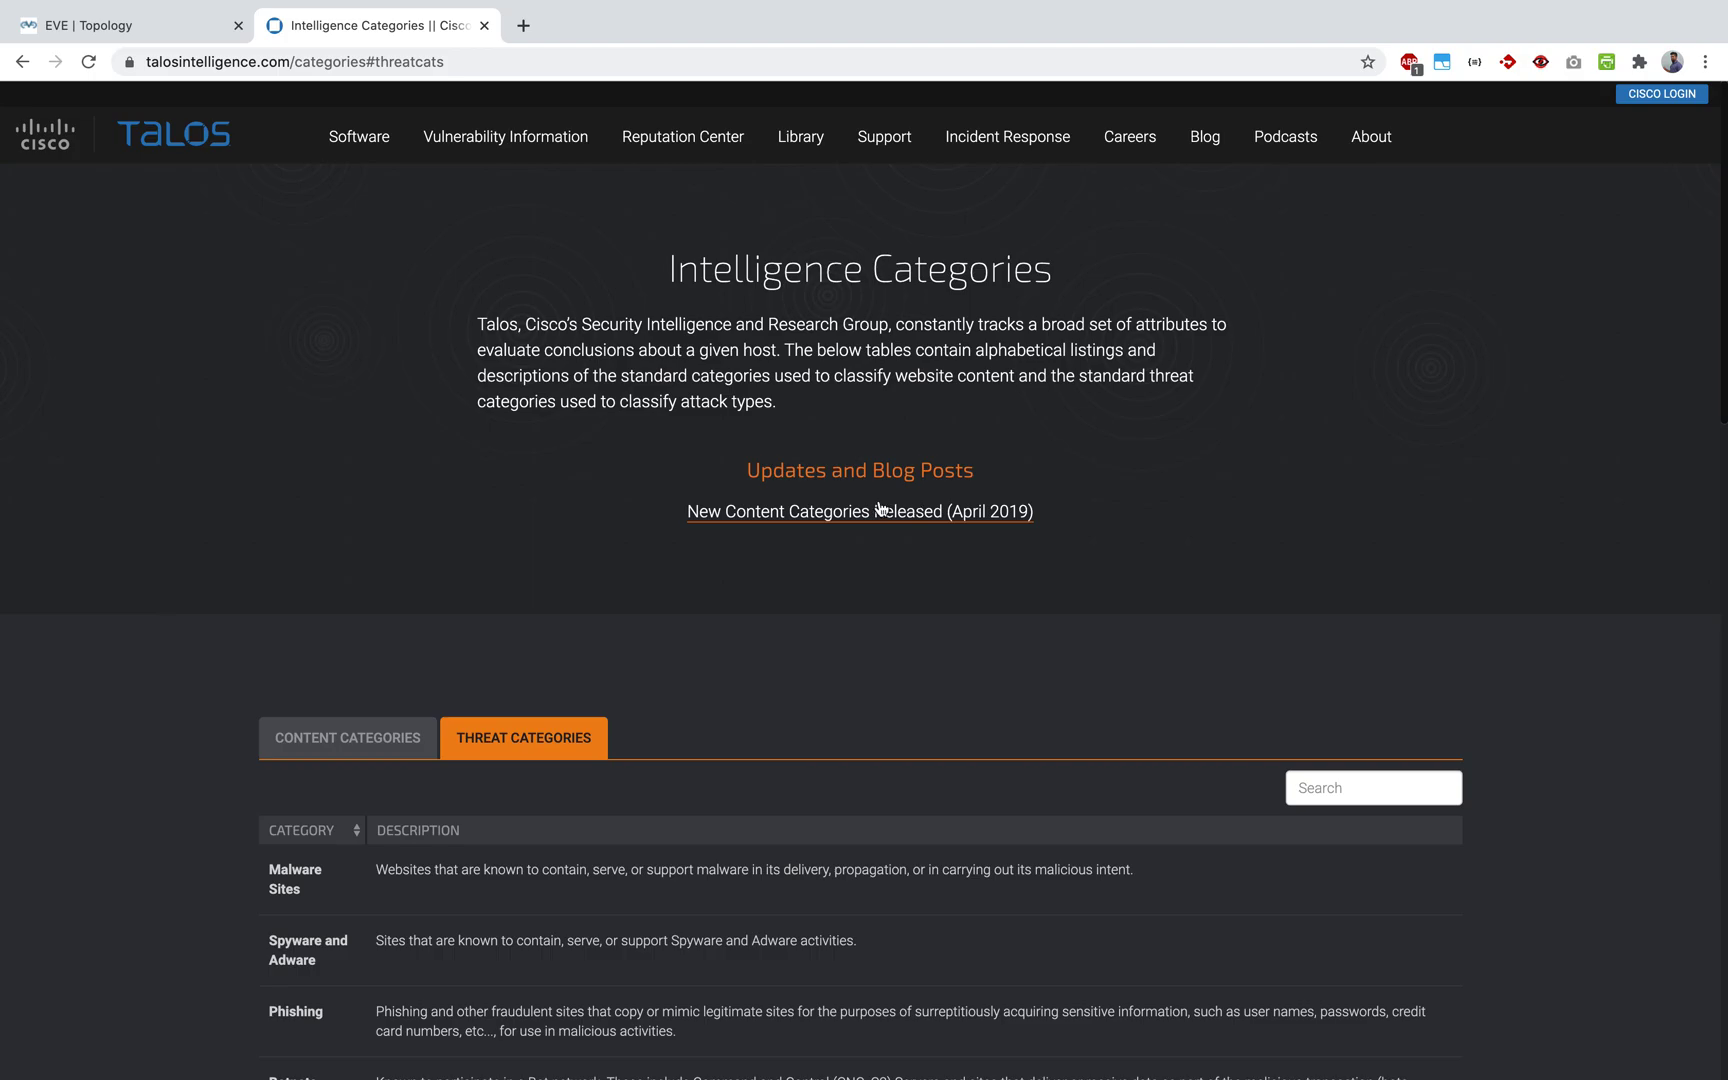
mouse_move(666, 158)
click(676, 187)
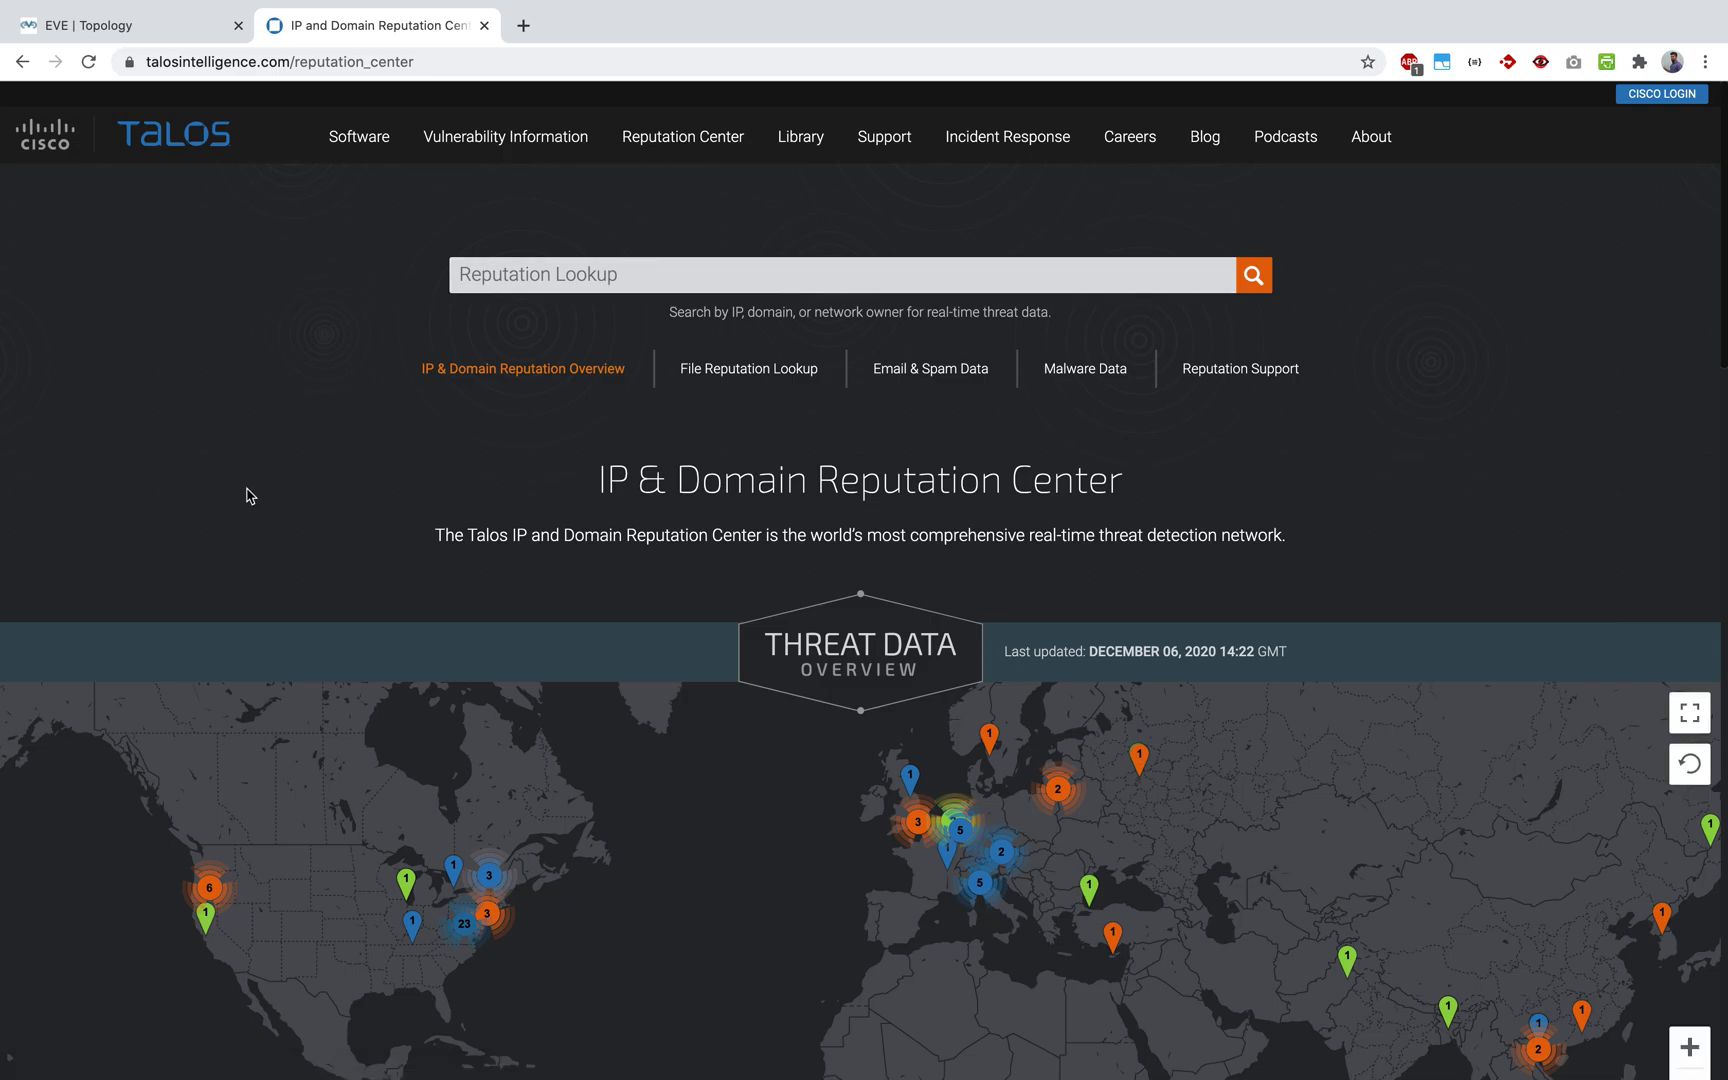
scroll(248, 492, down, 3)
scroll(300, 460, up, 3)
click(584, 279)
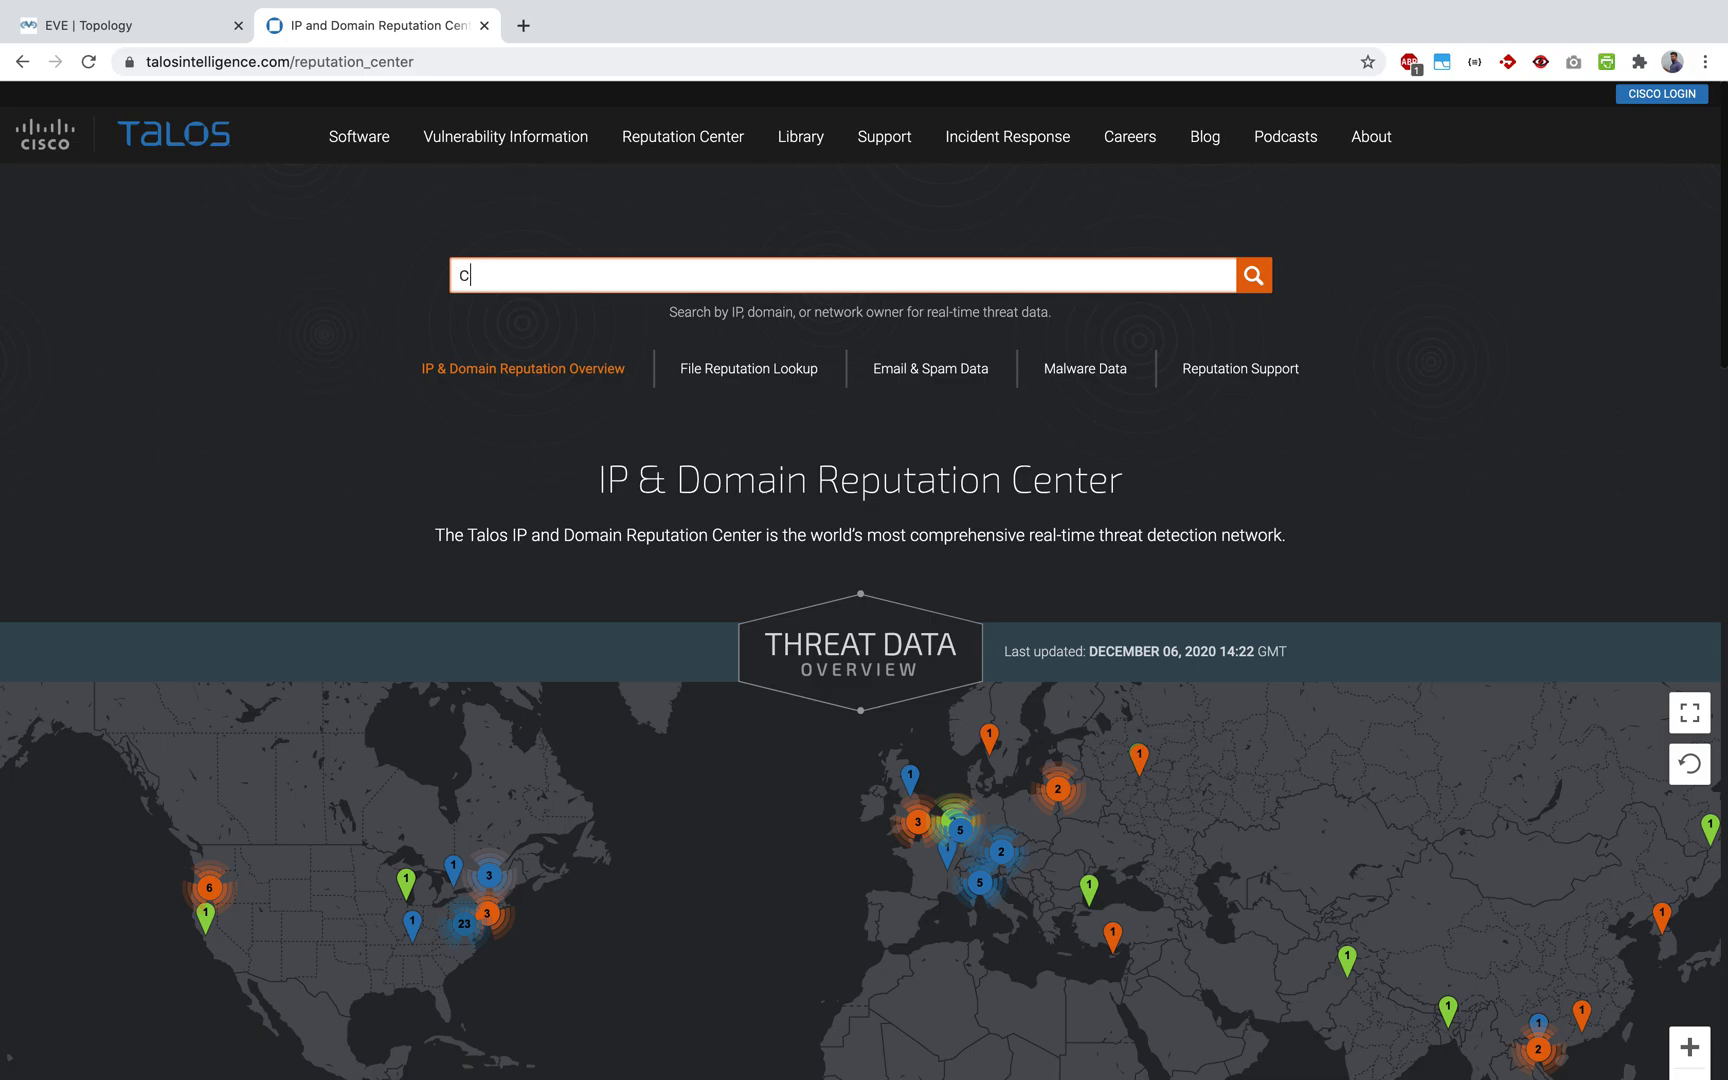
text(cisco.com)
key(Return)
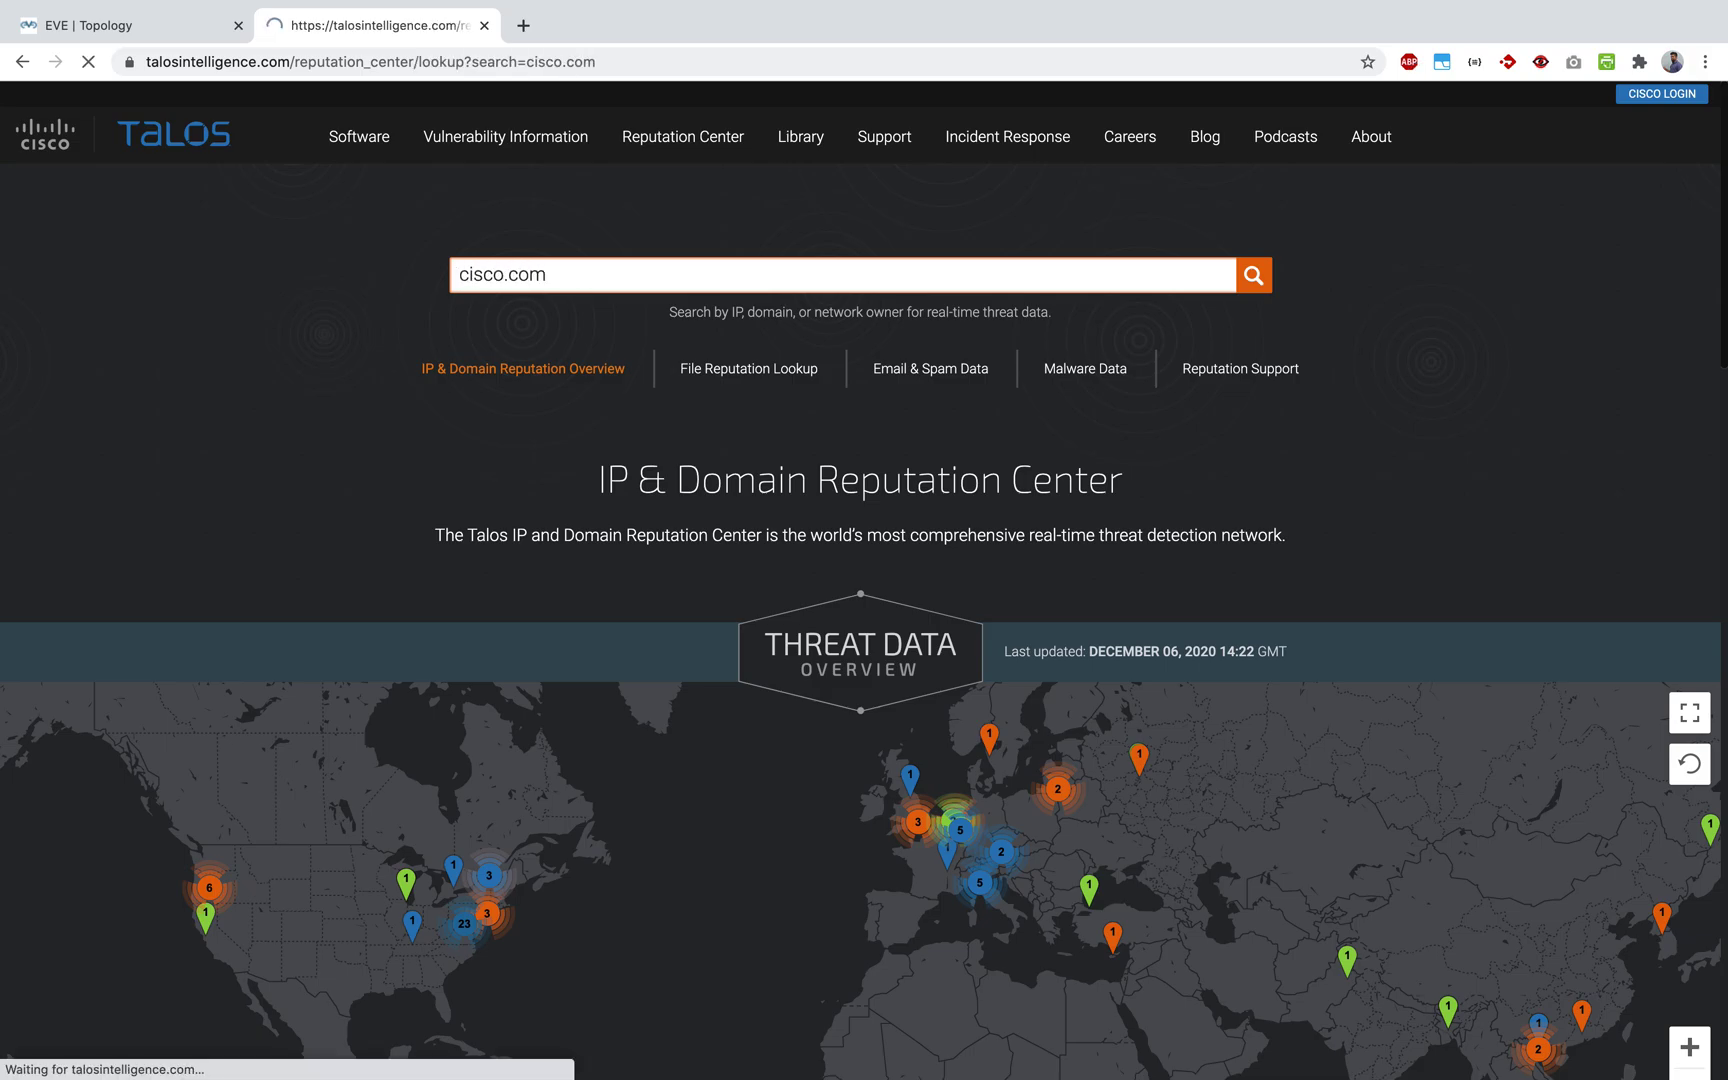
Step: Review cisco.com's results, highlighting its Trusted | Good web reputation
scroll(760, 440, down, 1)
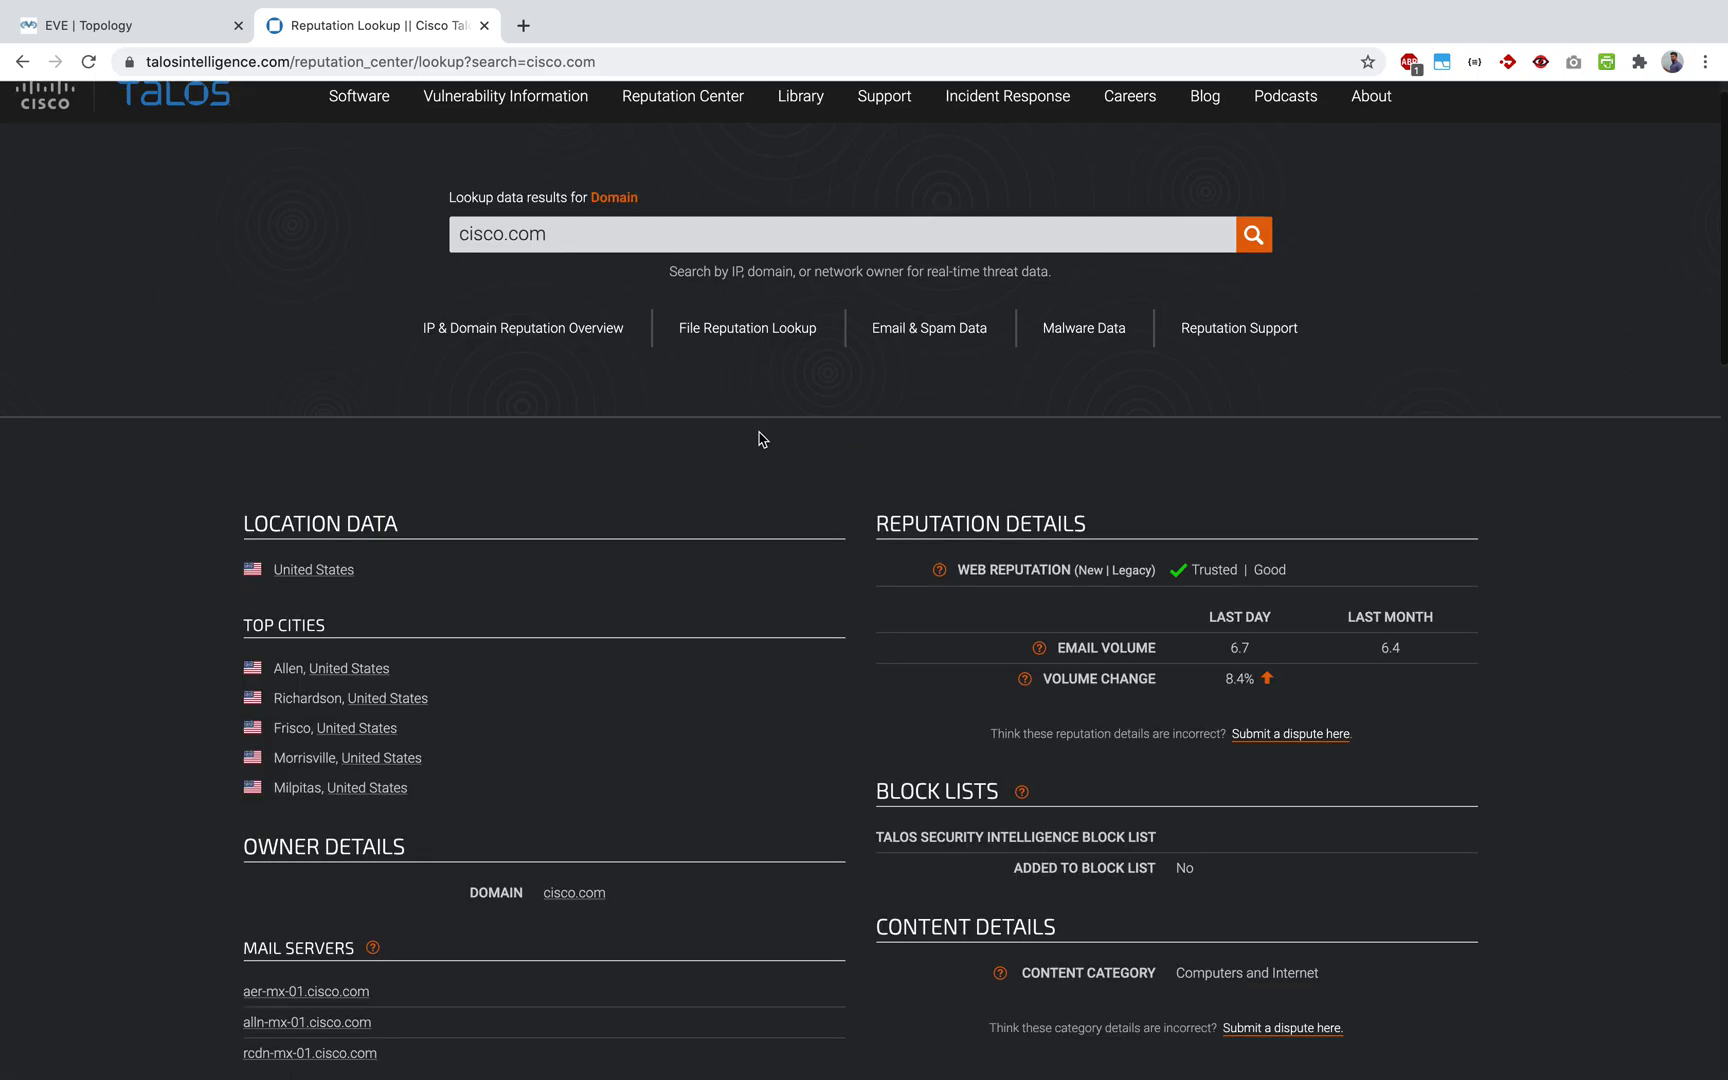
scroll(760, 439, down, 1)
scroll(757, 439, down, 4)
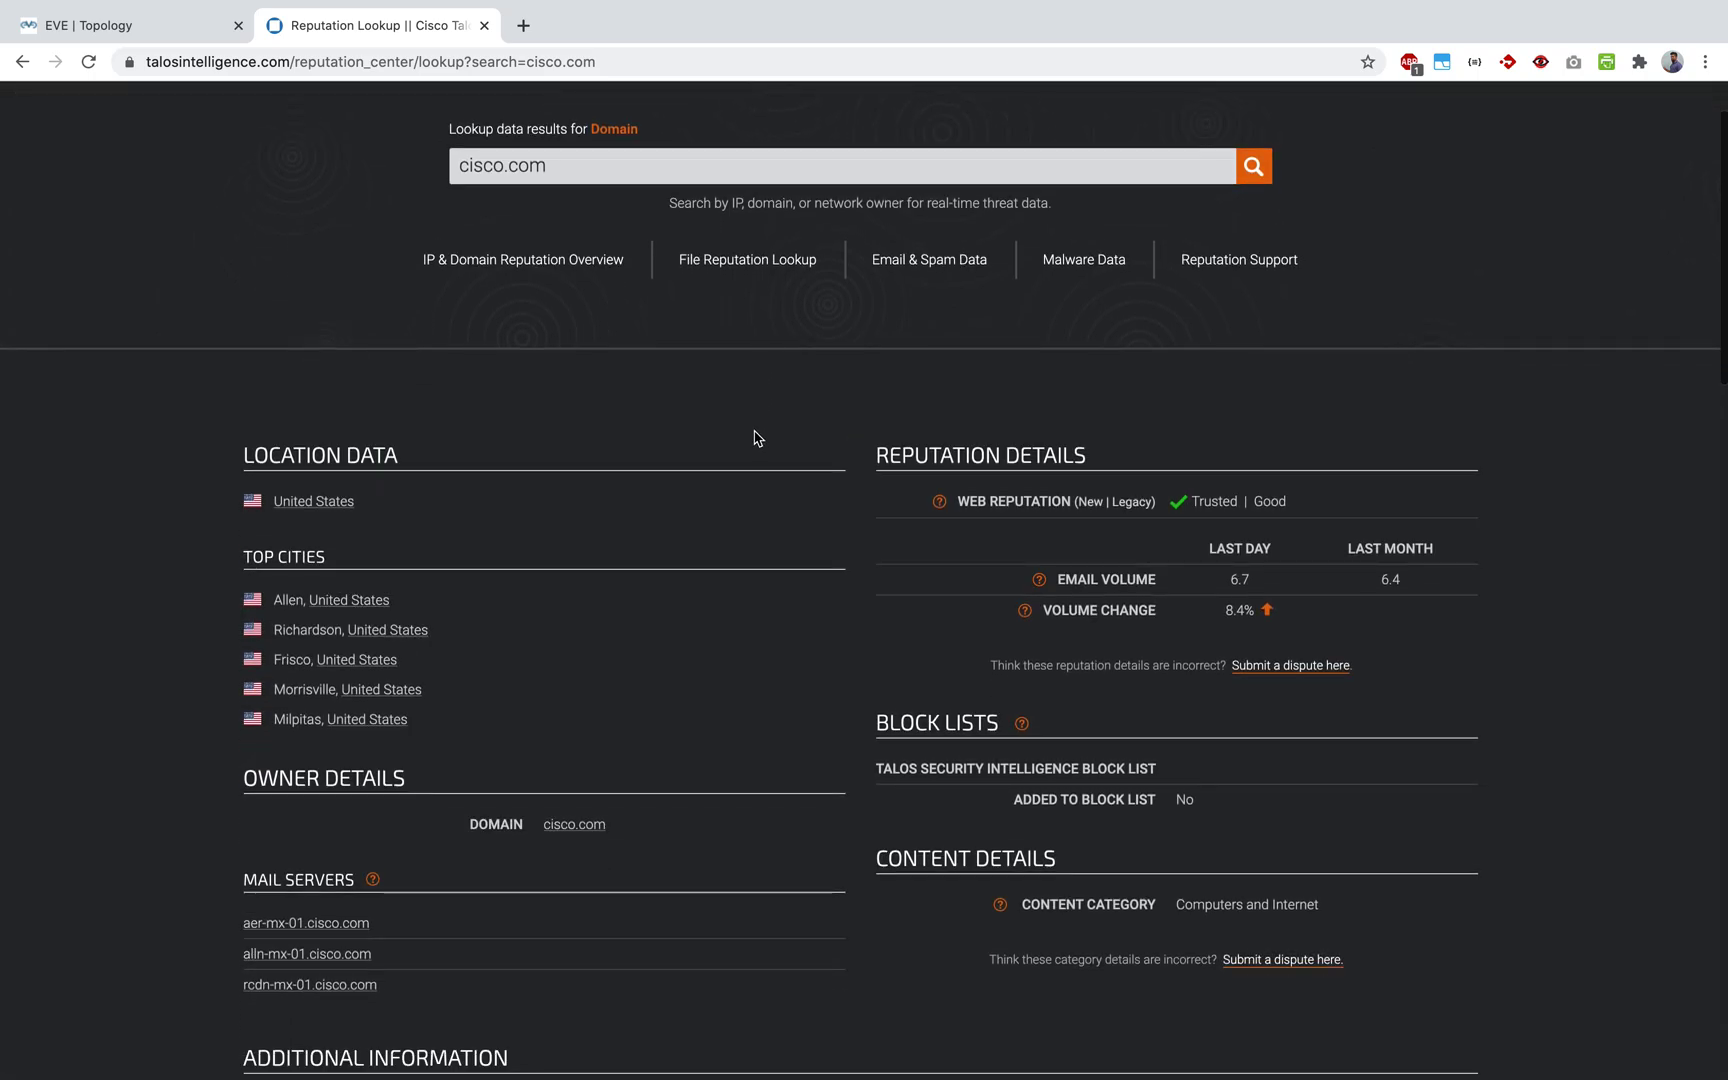
scroll(745, 437, down, 8)
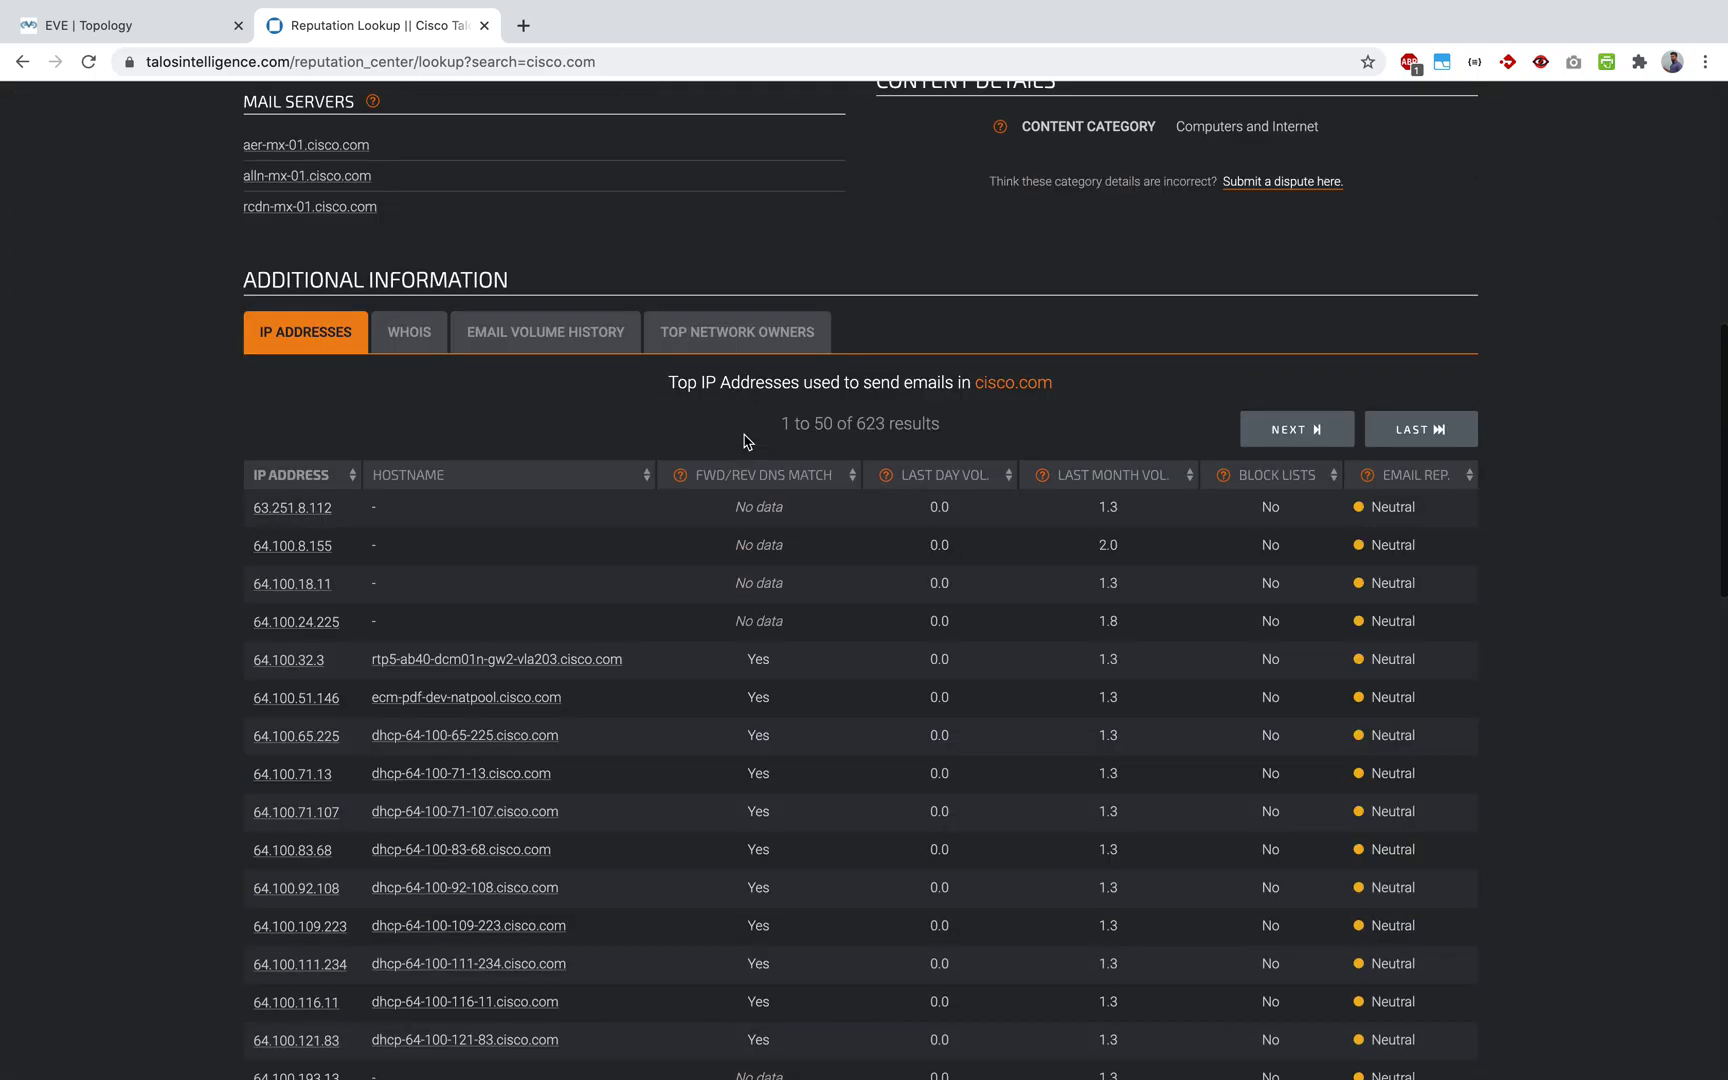
scroll(744, 440, up, 8)
scroll(743, 441, up, 5)
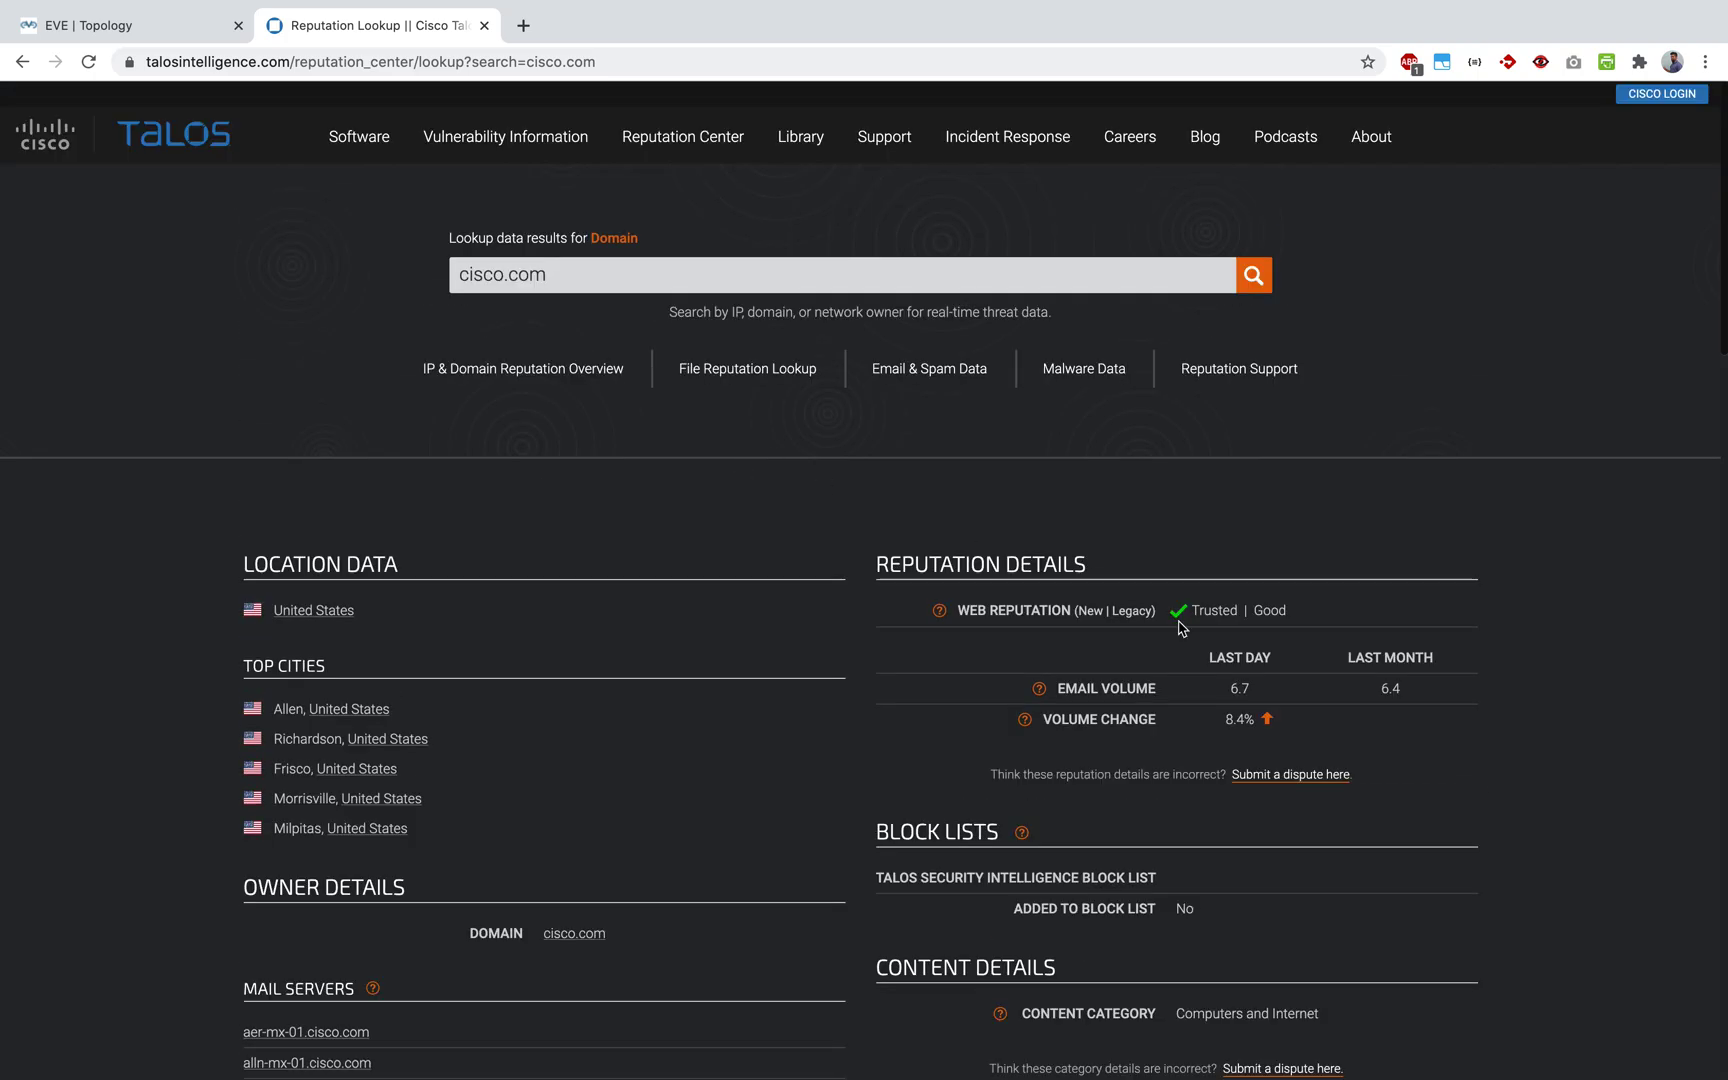
drag(1260, 615, 940, 612)
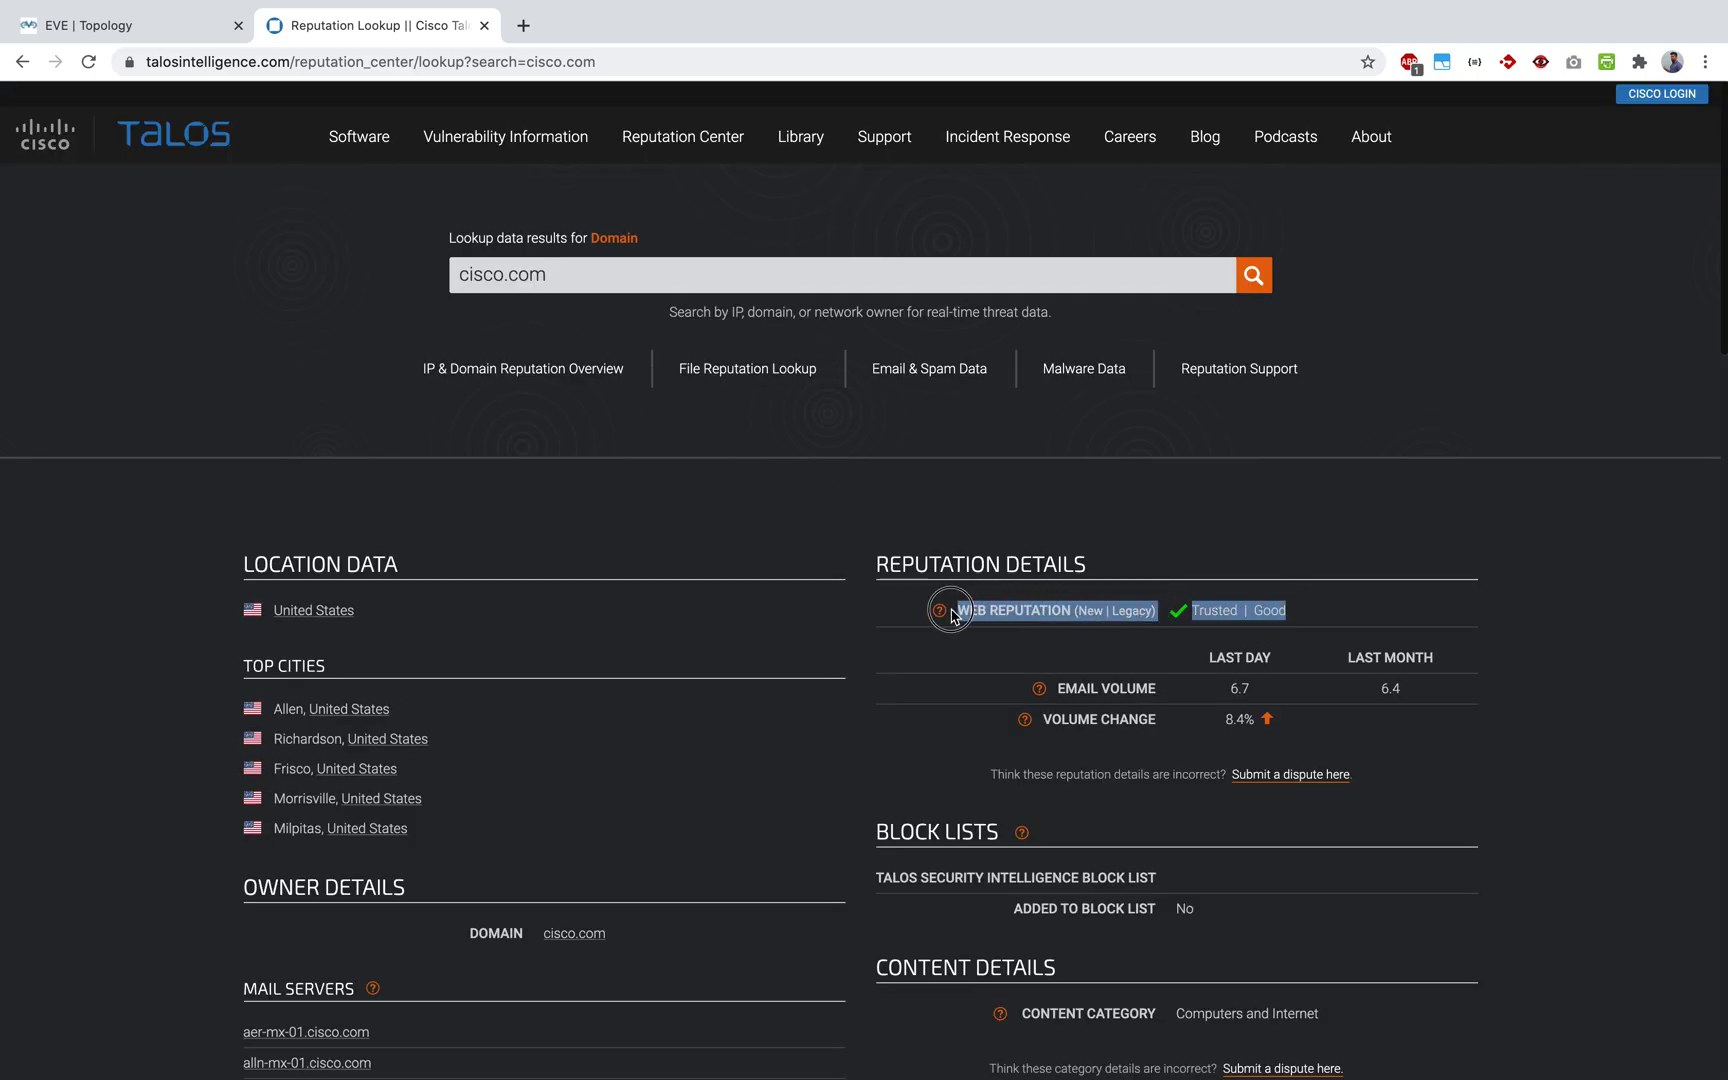
click(684, 547)
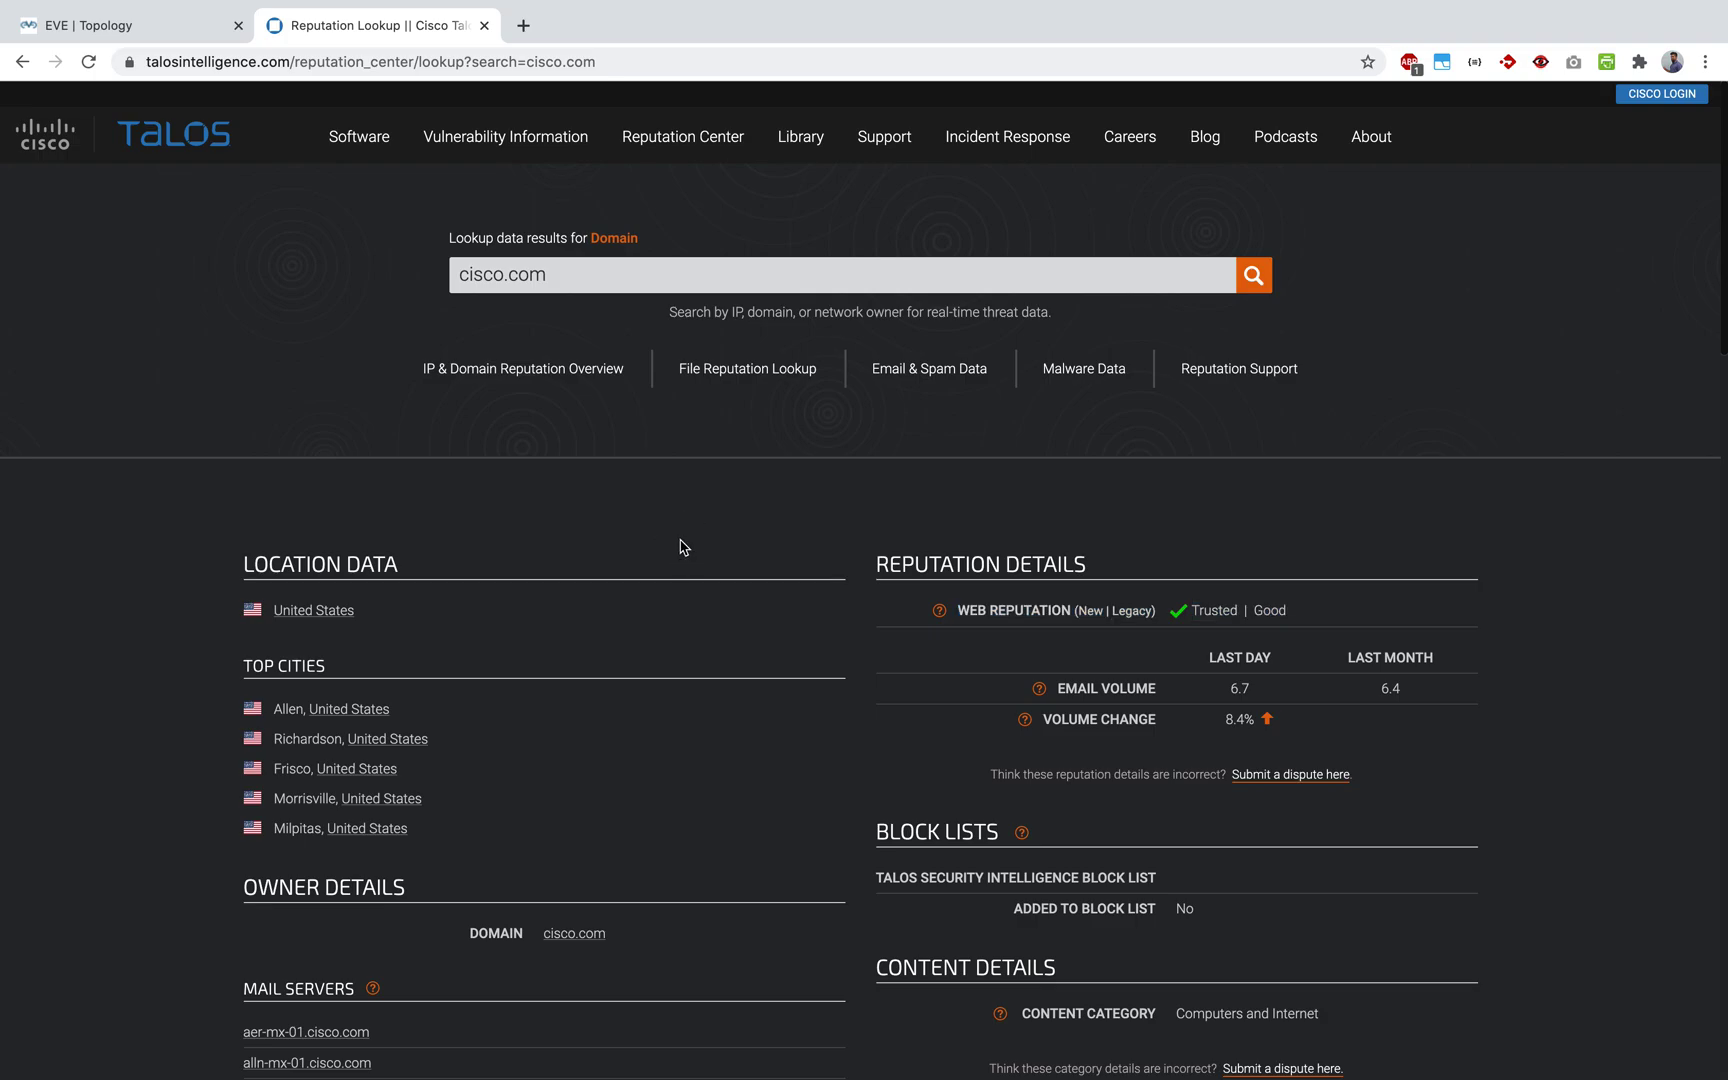
key(ctrl+Up)
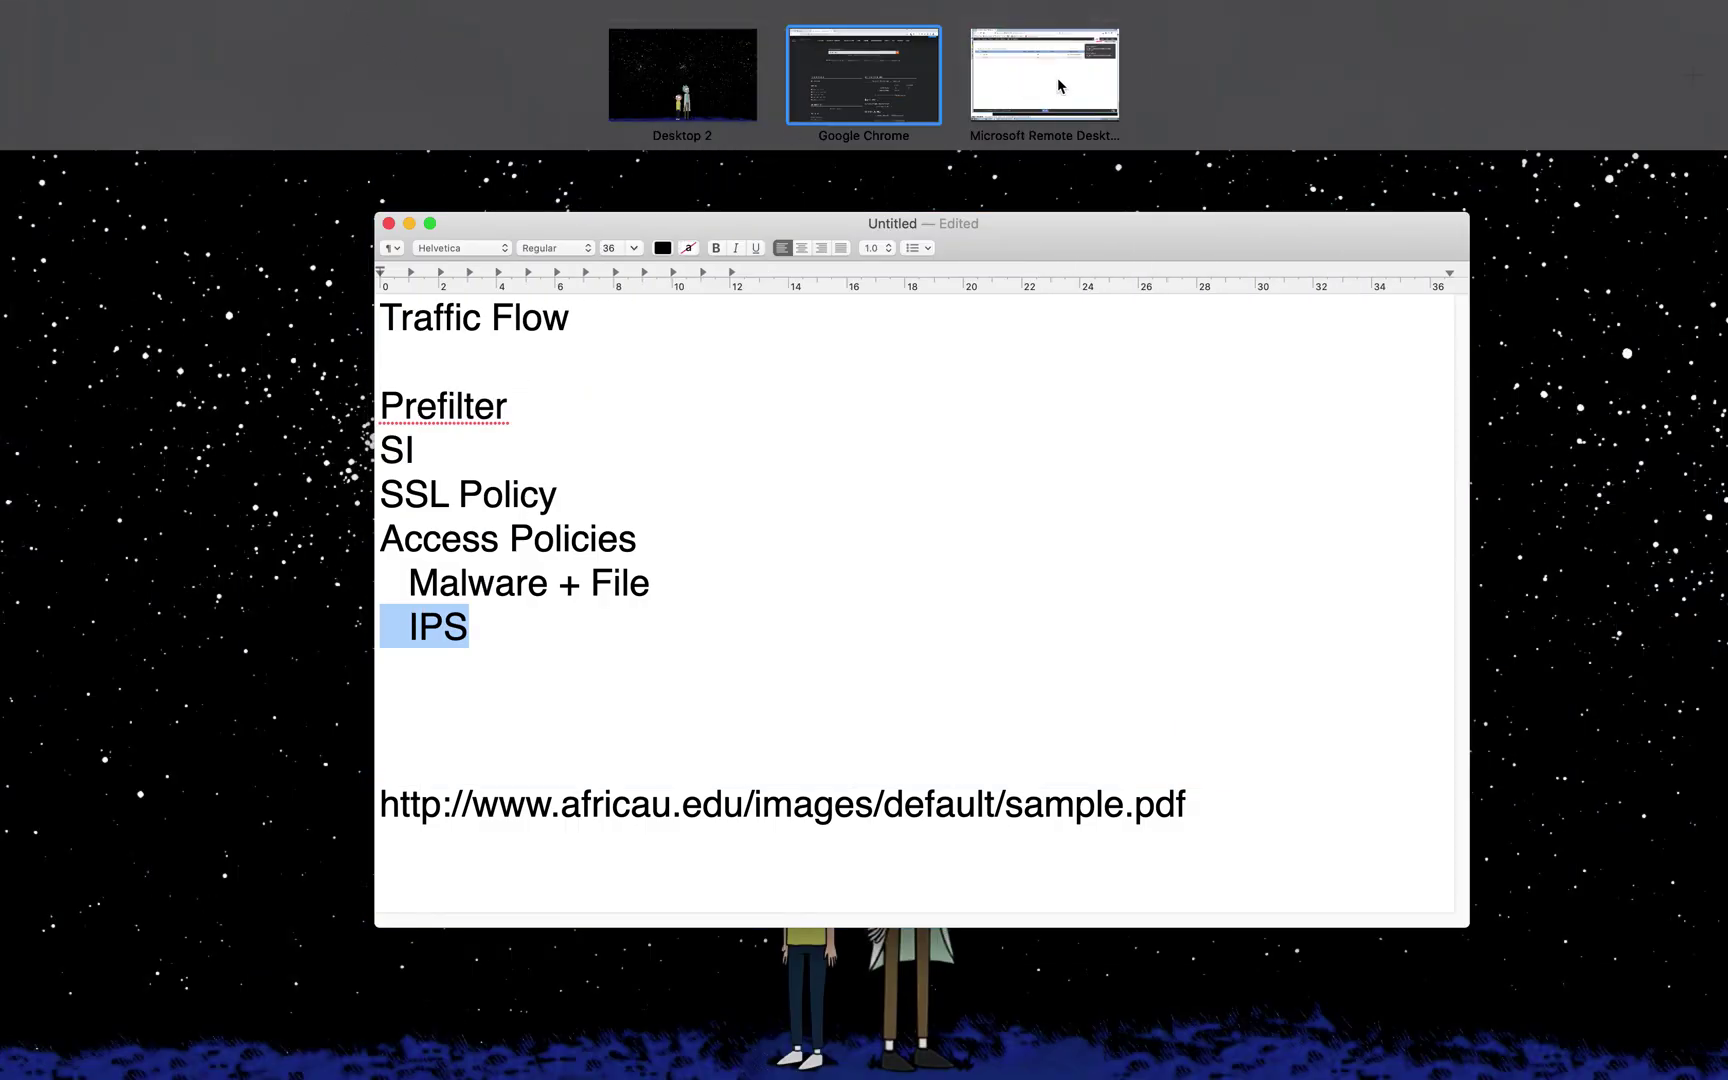
Step: Return to the remote desktop and open the saved FMC SSH session in MobaXterm
click(1059, 86)
key(alt+Tab)
click(744, 741)
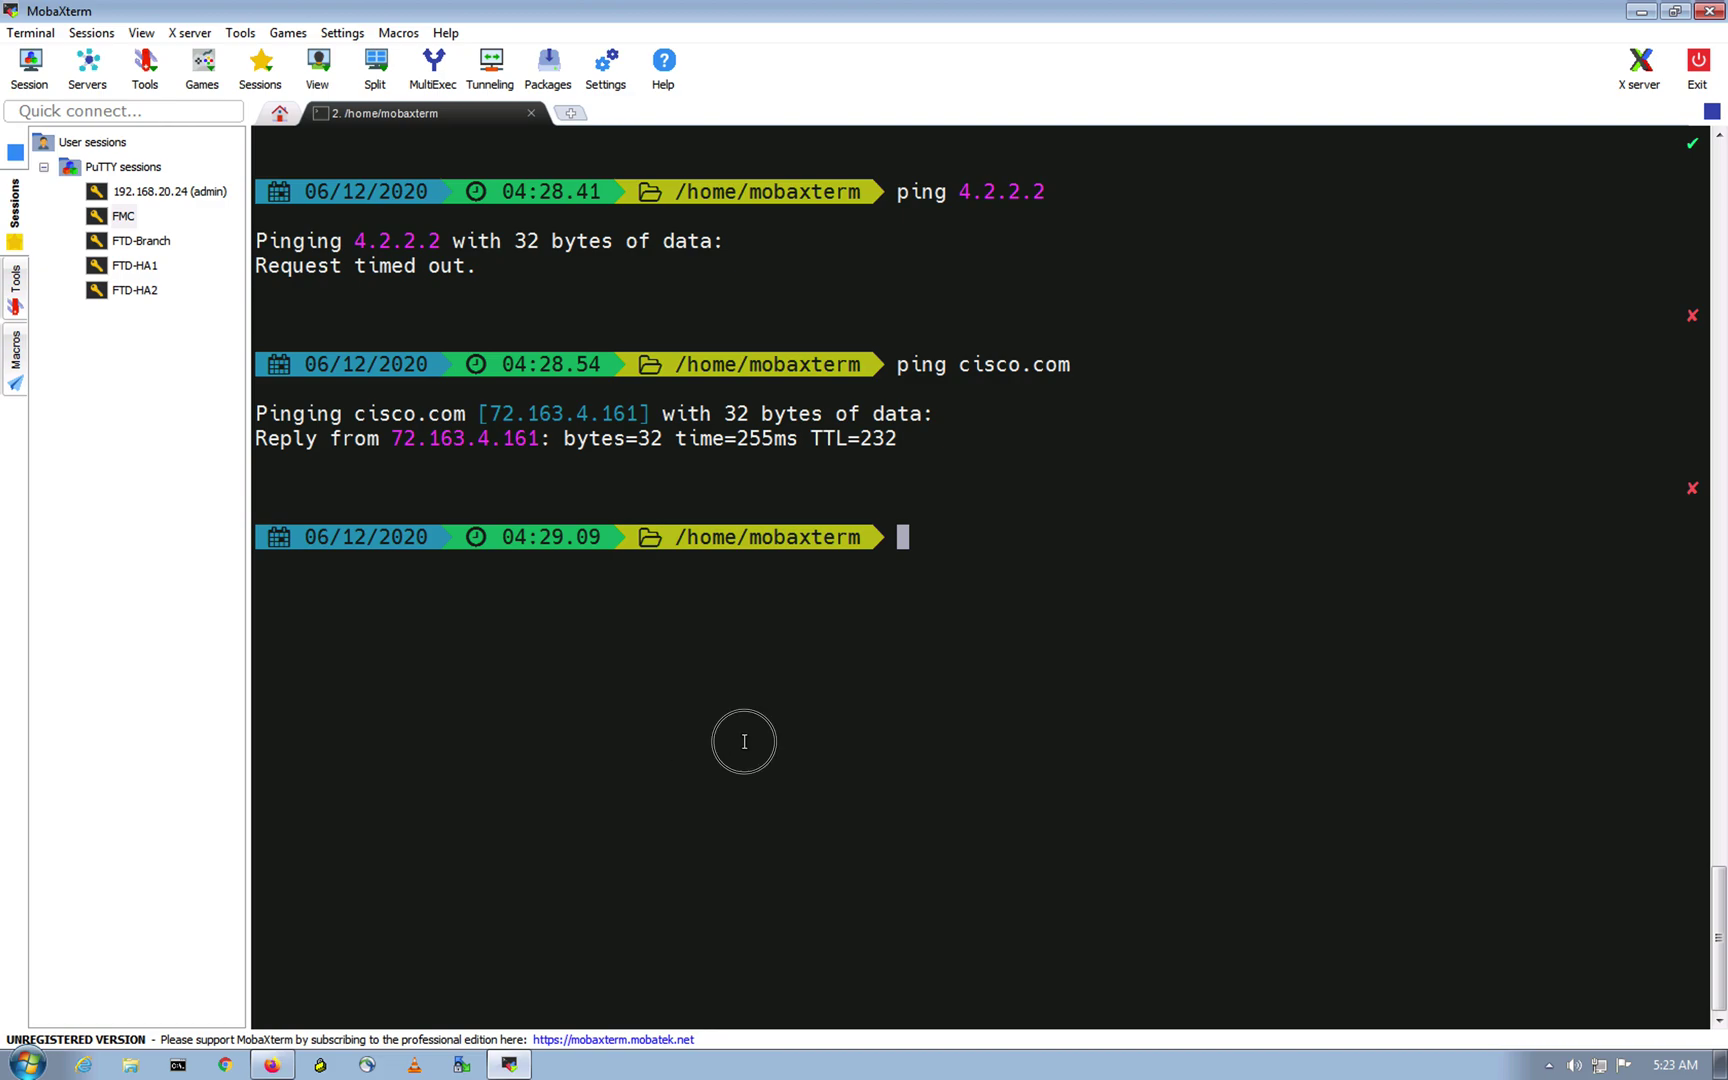
double_click(128, 214)
Step: Log in to the FMC as admin and enter the expert shell
text(admin)
key(Return)
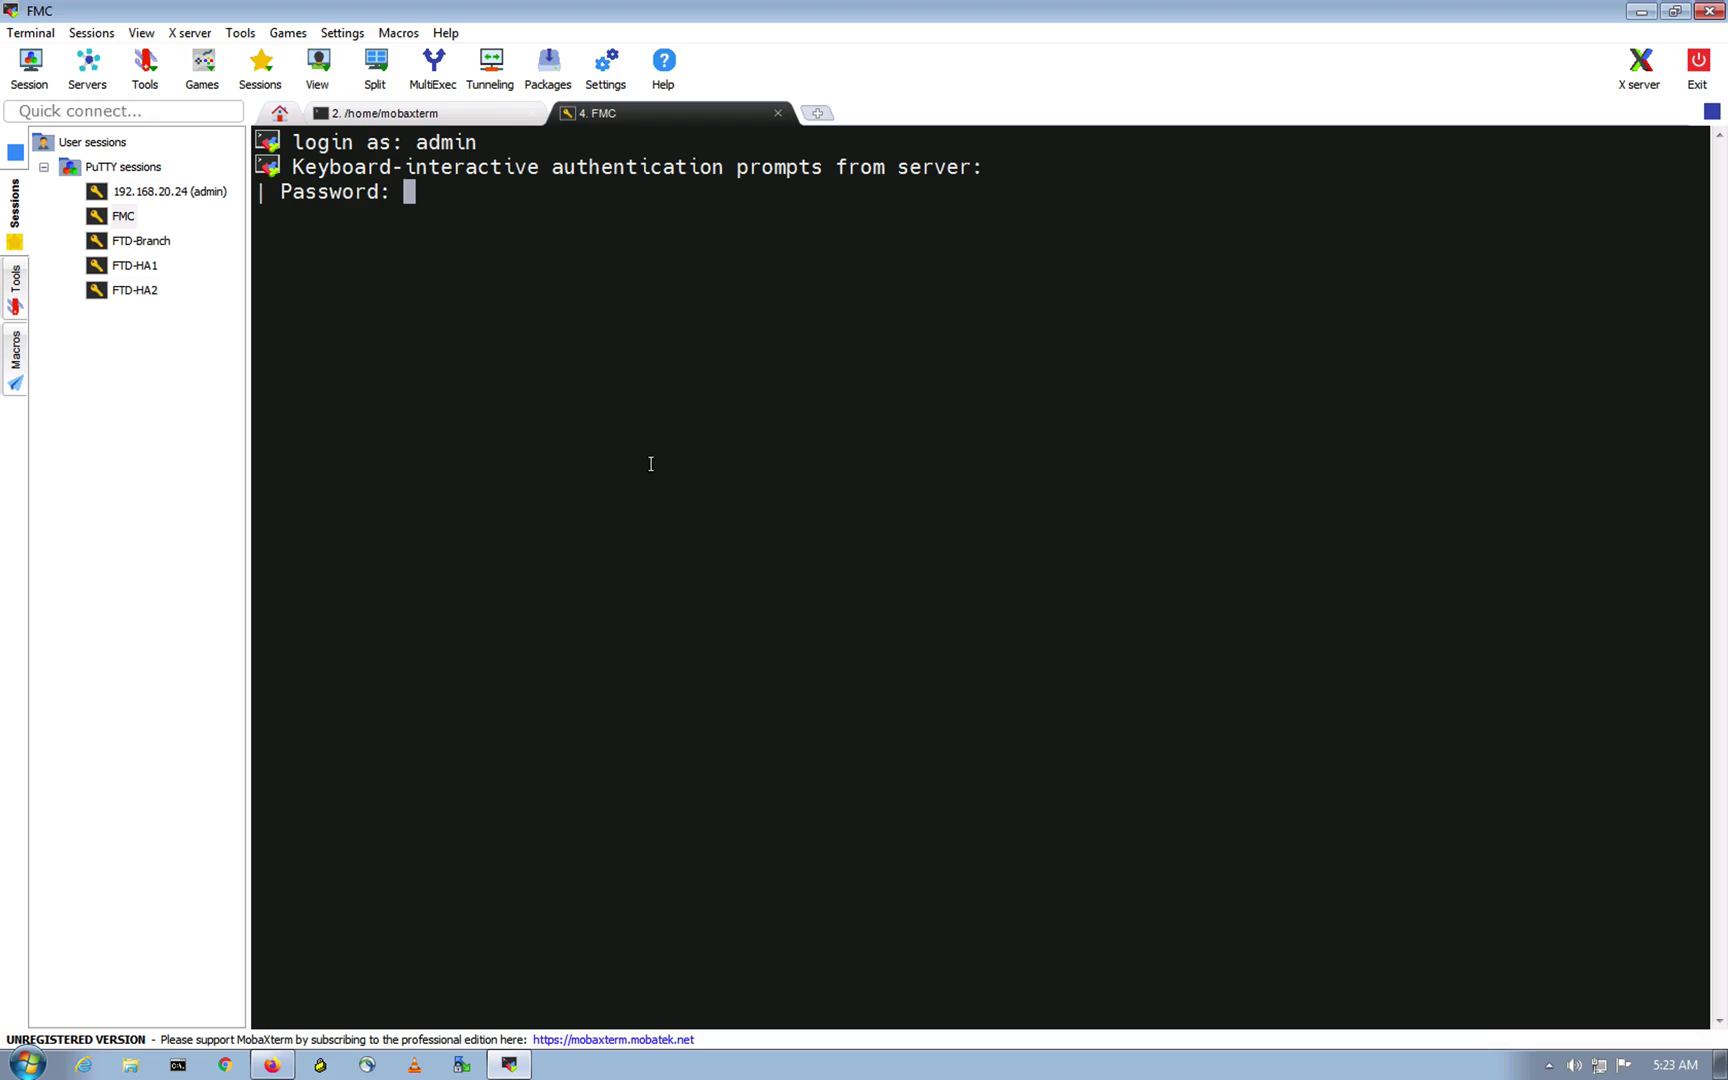
key(Return)
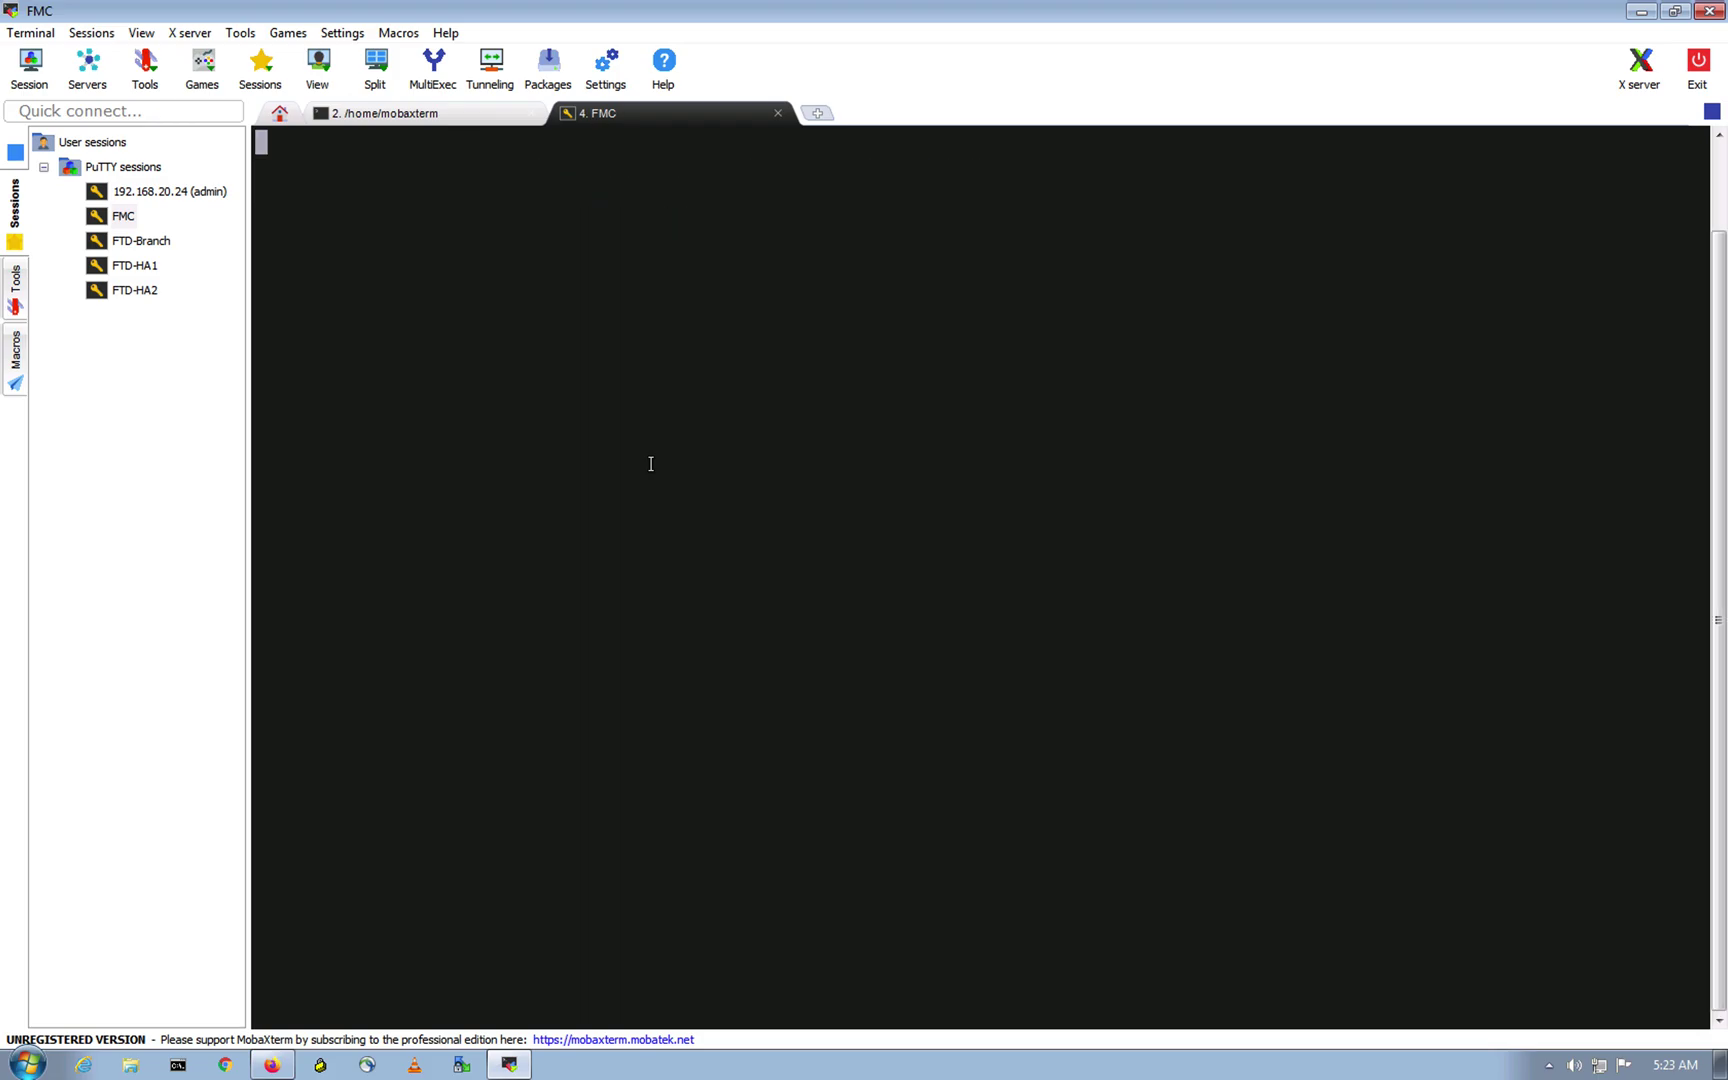
text(expert)
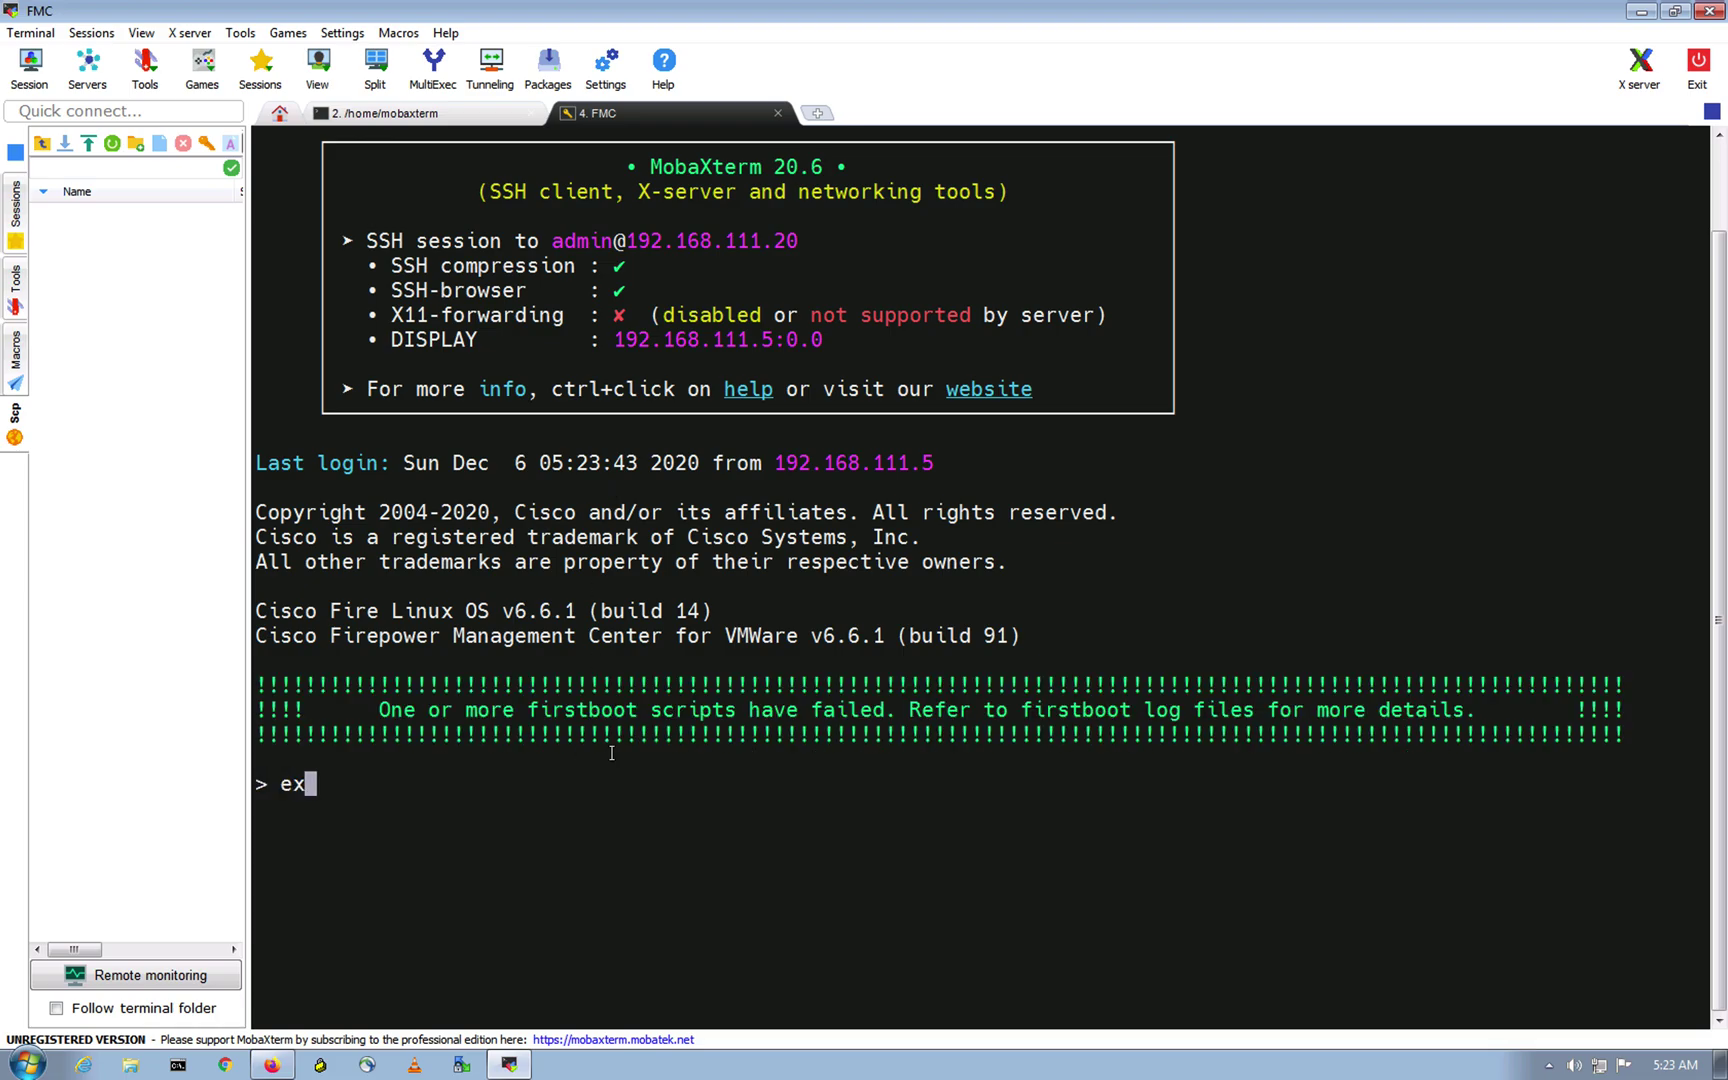
key(Return)
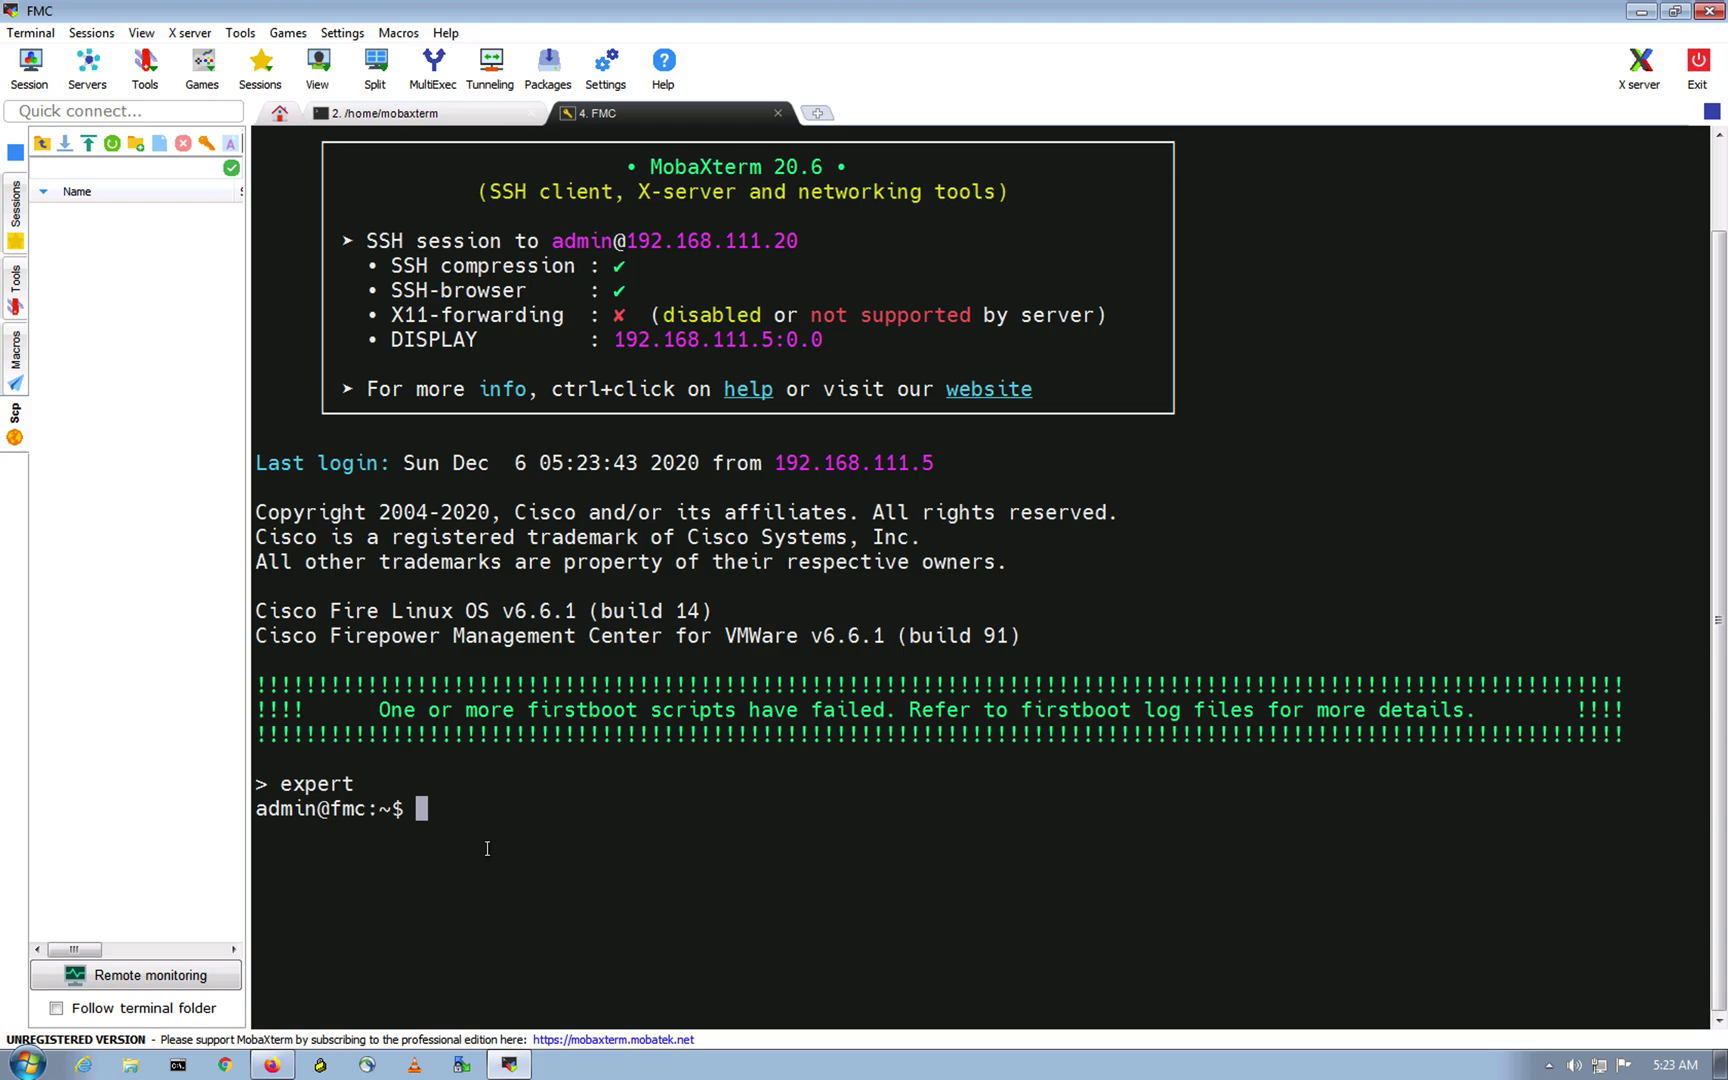
Step: List /var/sf/iprep_download/Sourcefire_Intelligence_Feed with more and select the IP 75.83.21.179
text(more /var/sf/)
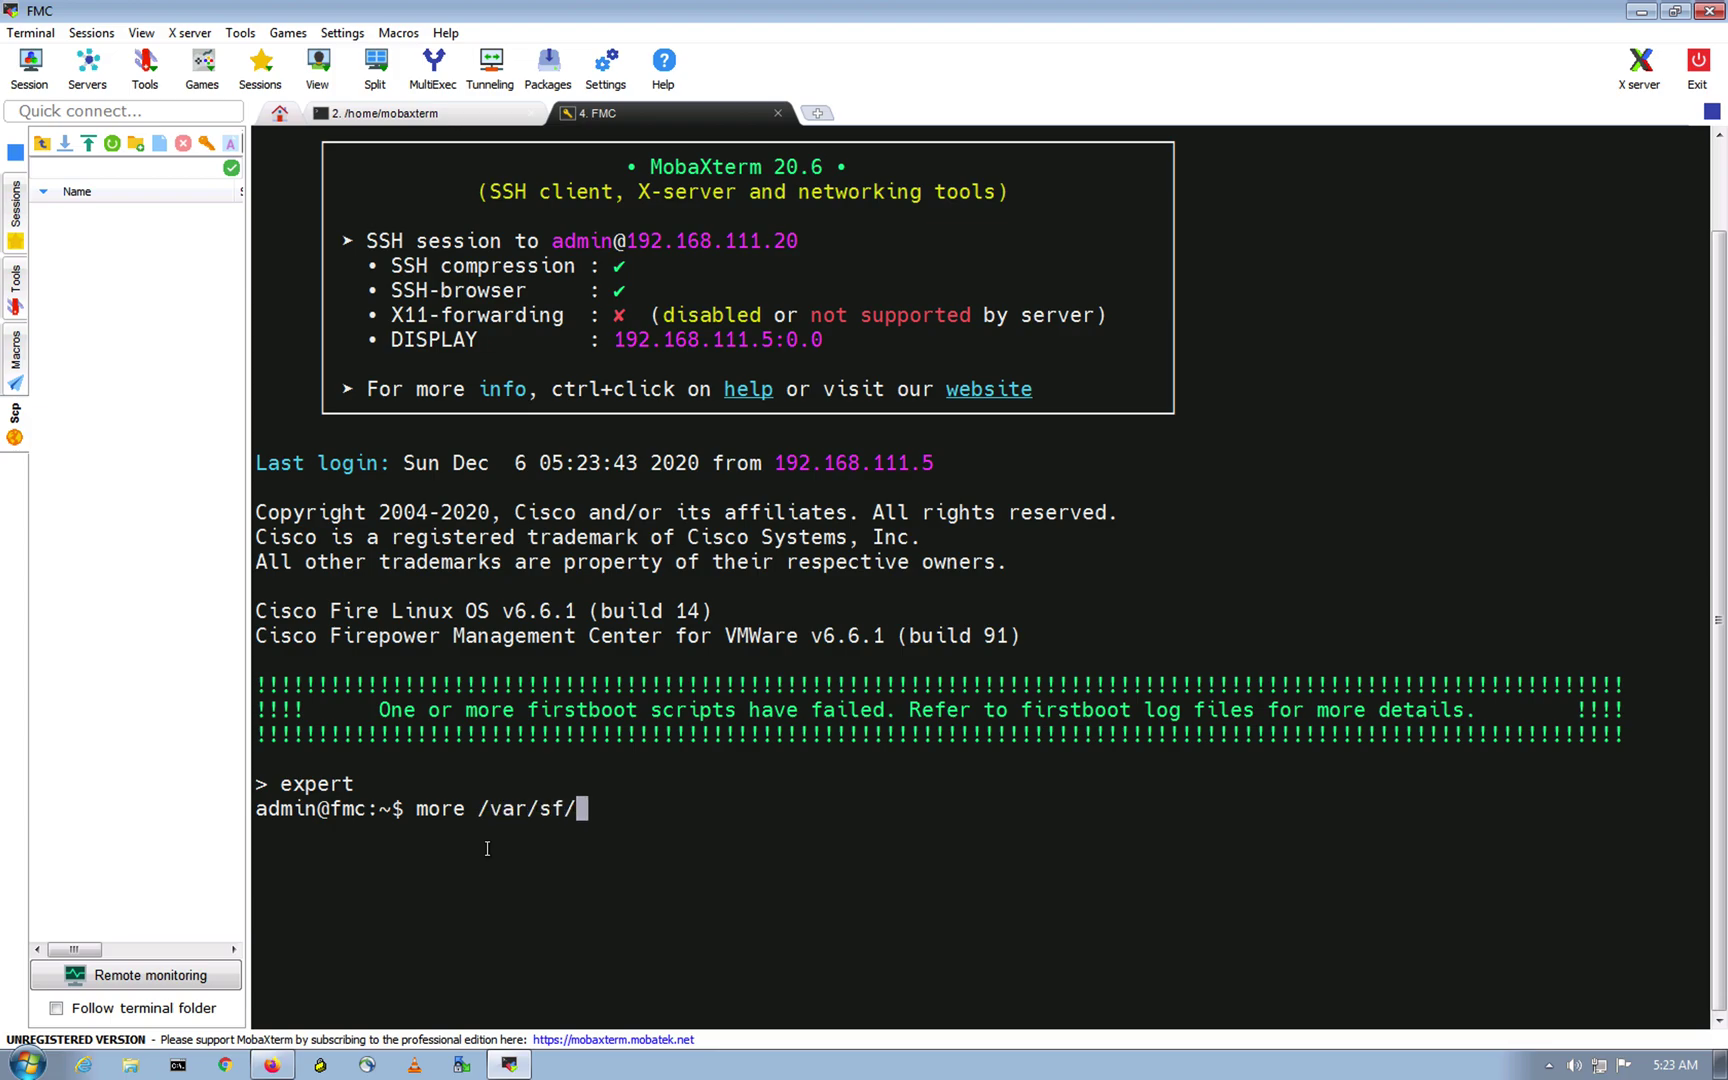
text(ip)
key(Tab)
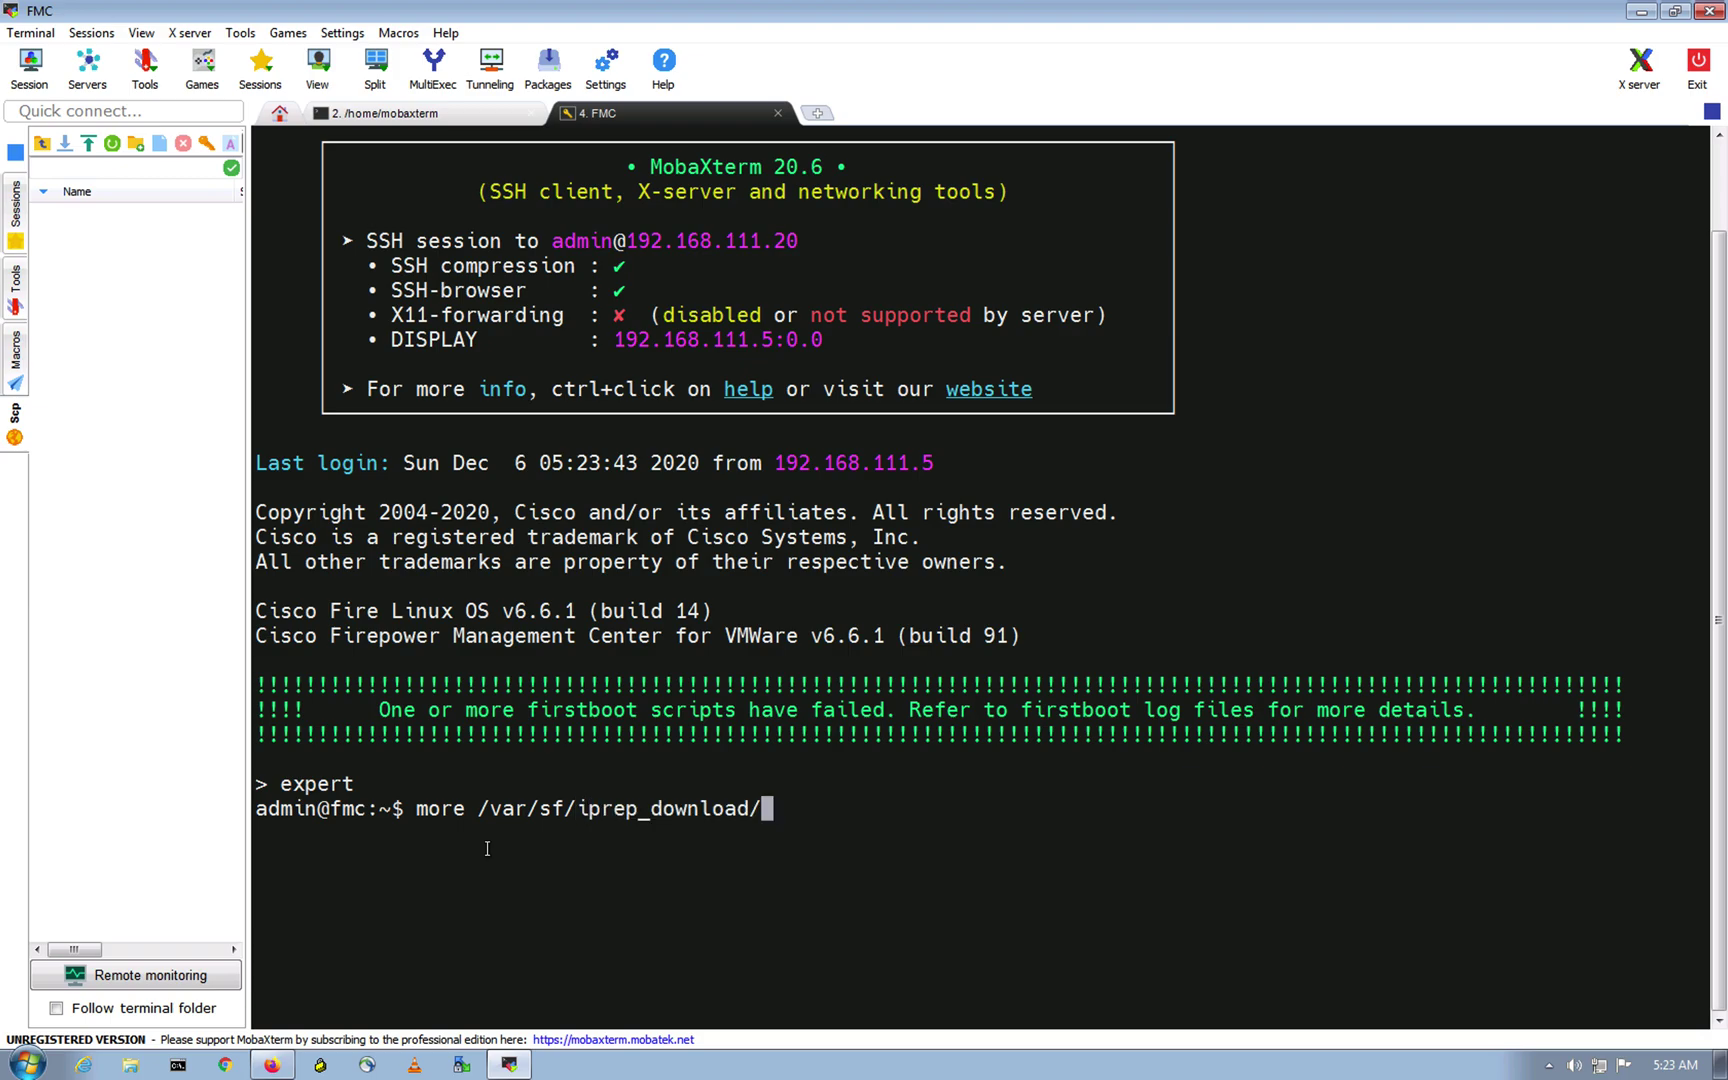
text(S)
key(Tab)
key(Return)
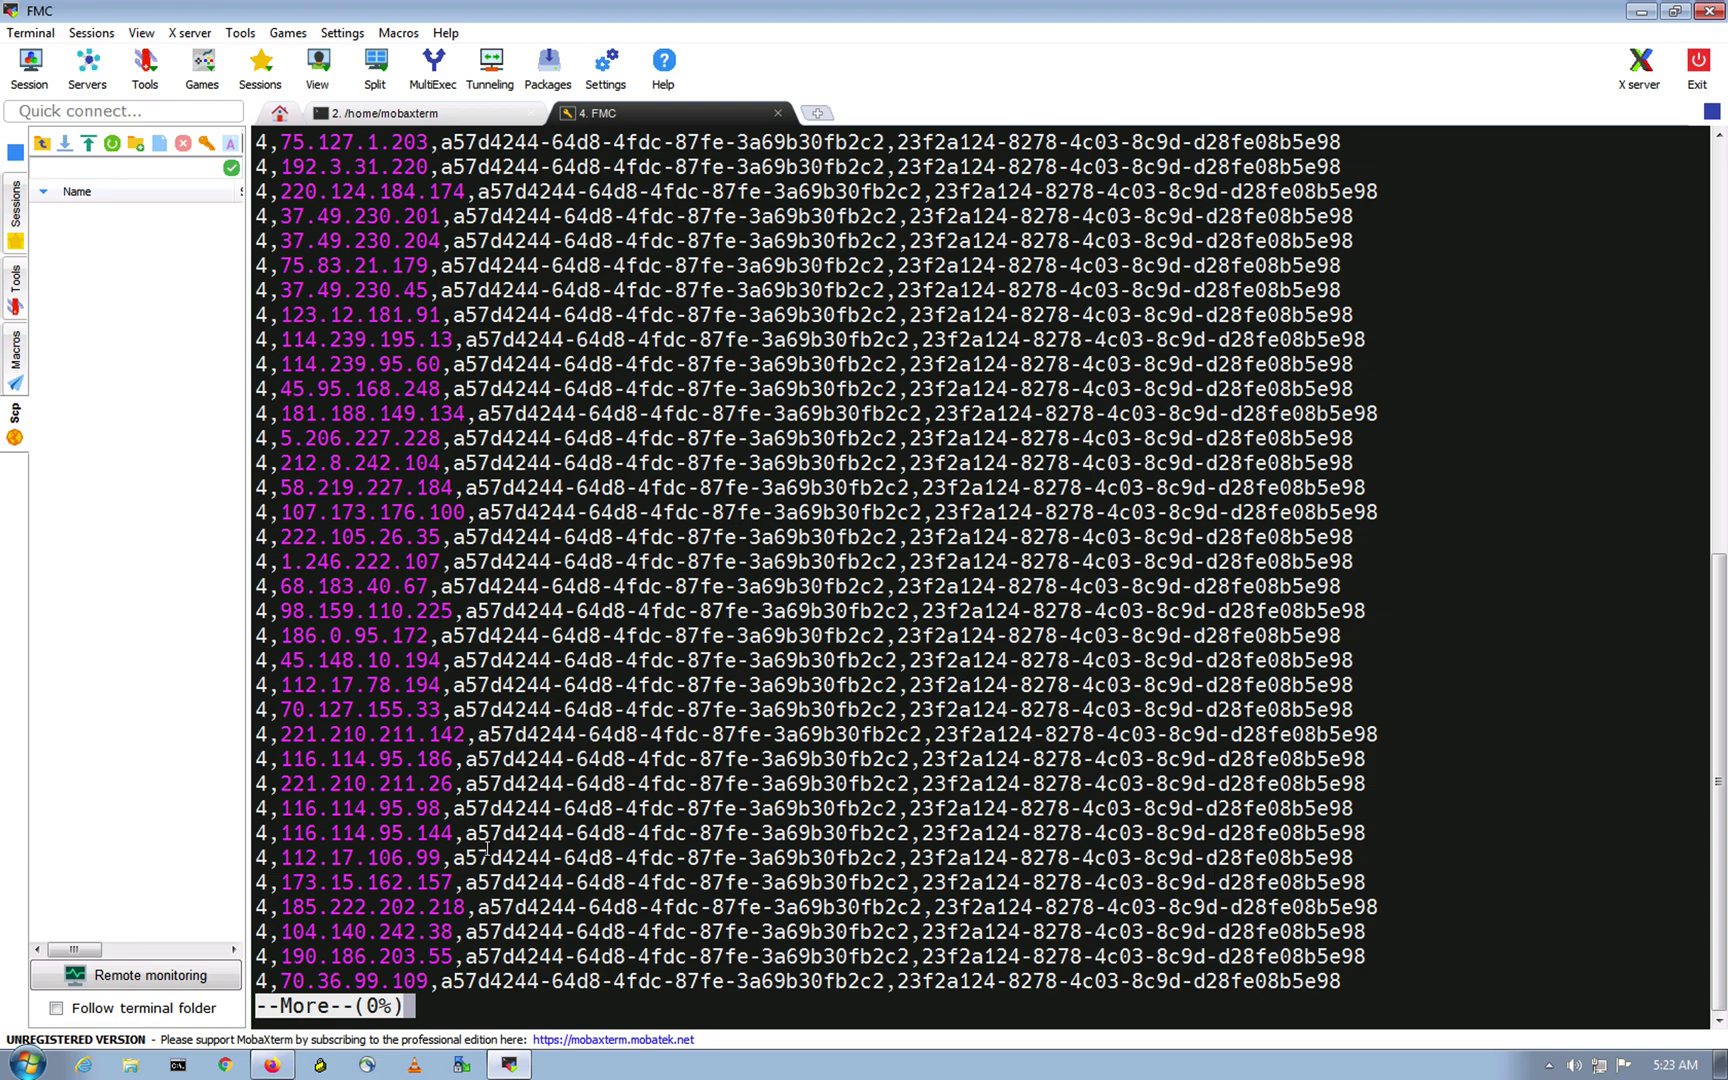
scroll(508, 693, up, 4)
scroll(508, 693, up, 1)
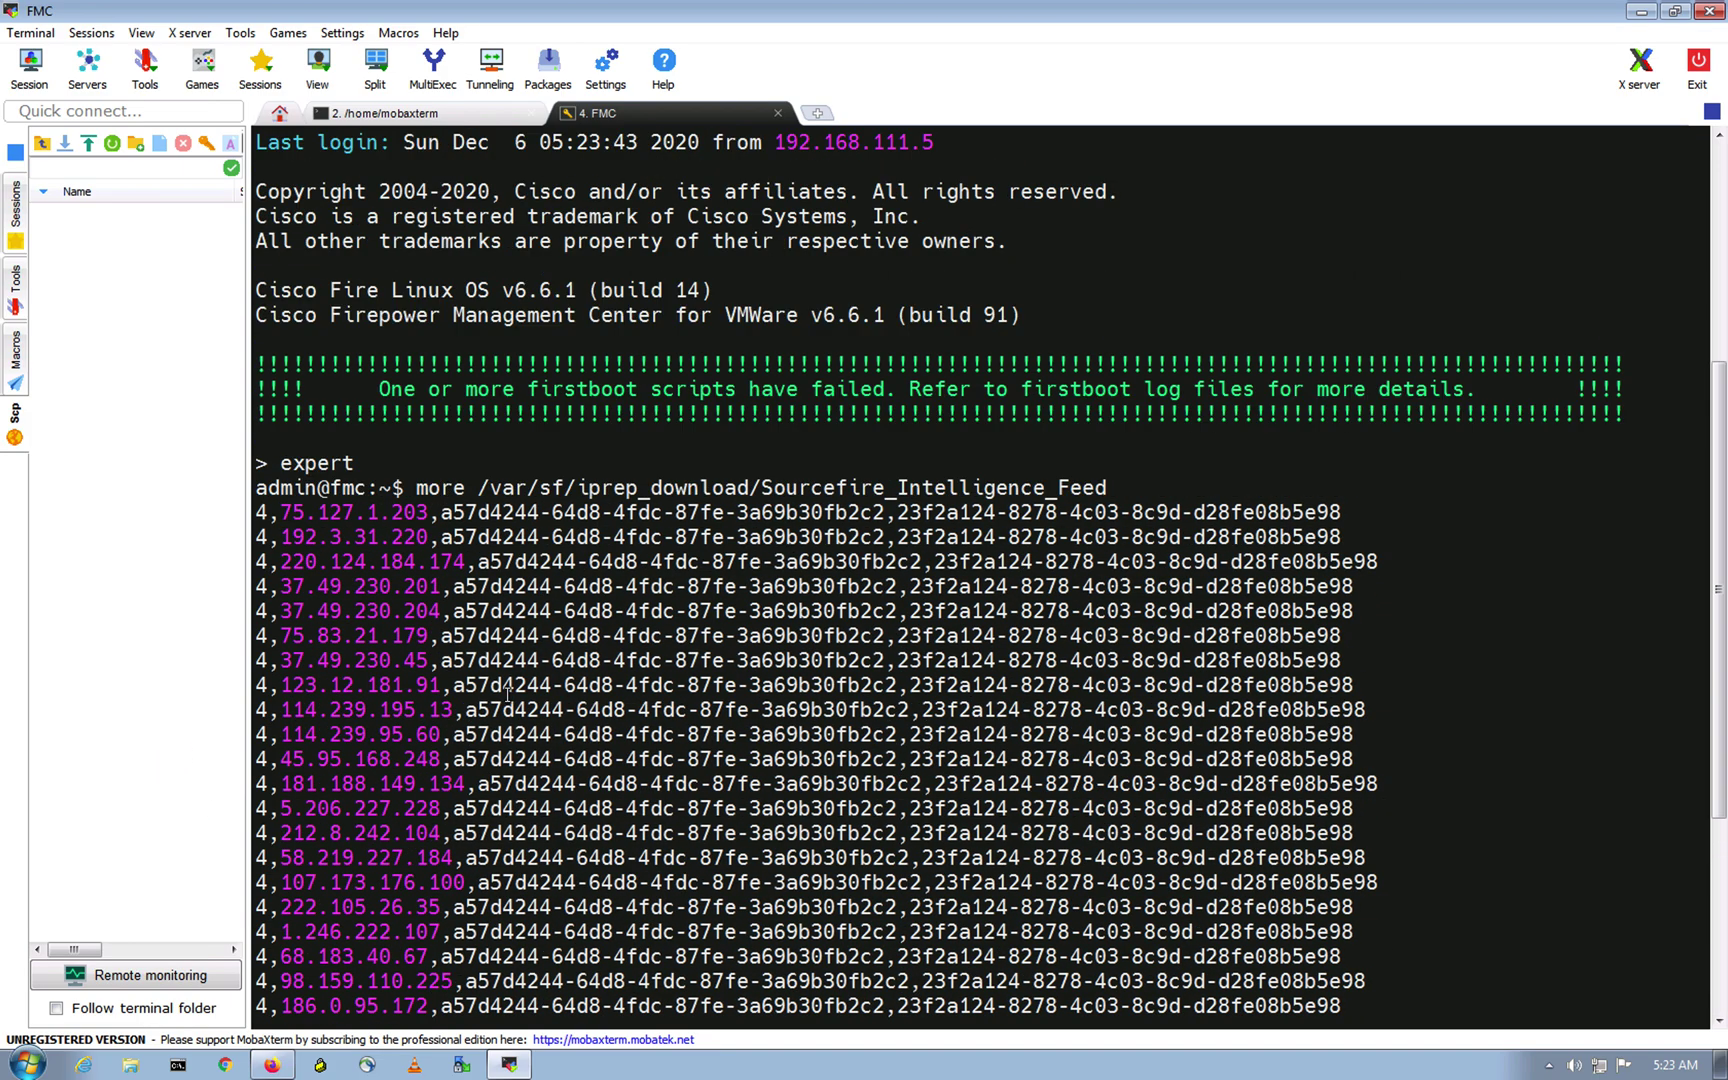
scroll(466, 719, down, 5)
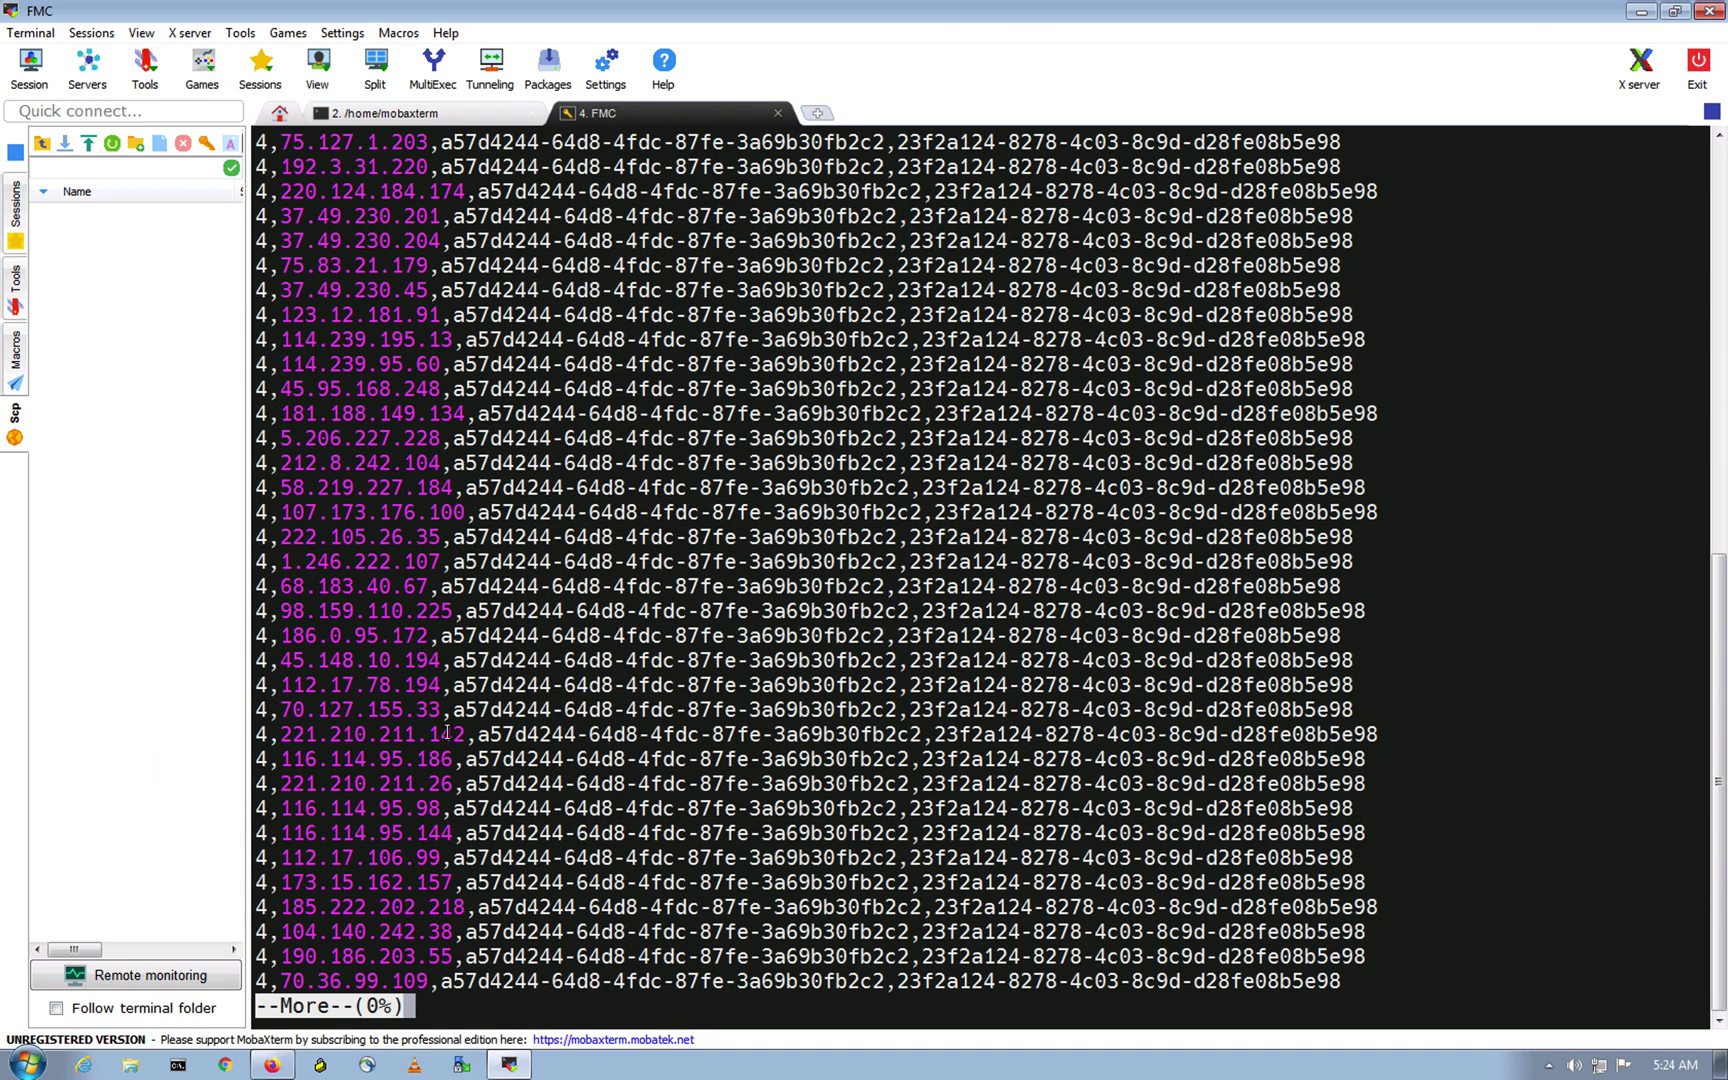
scroll(443, 734, up, 1)
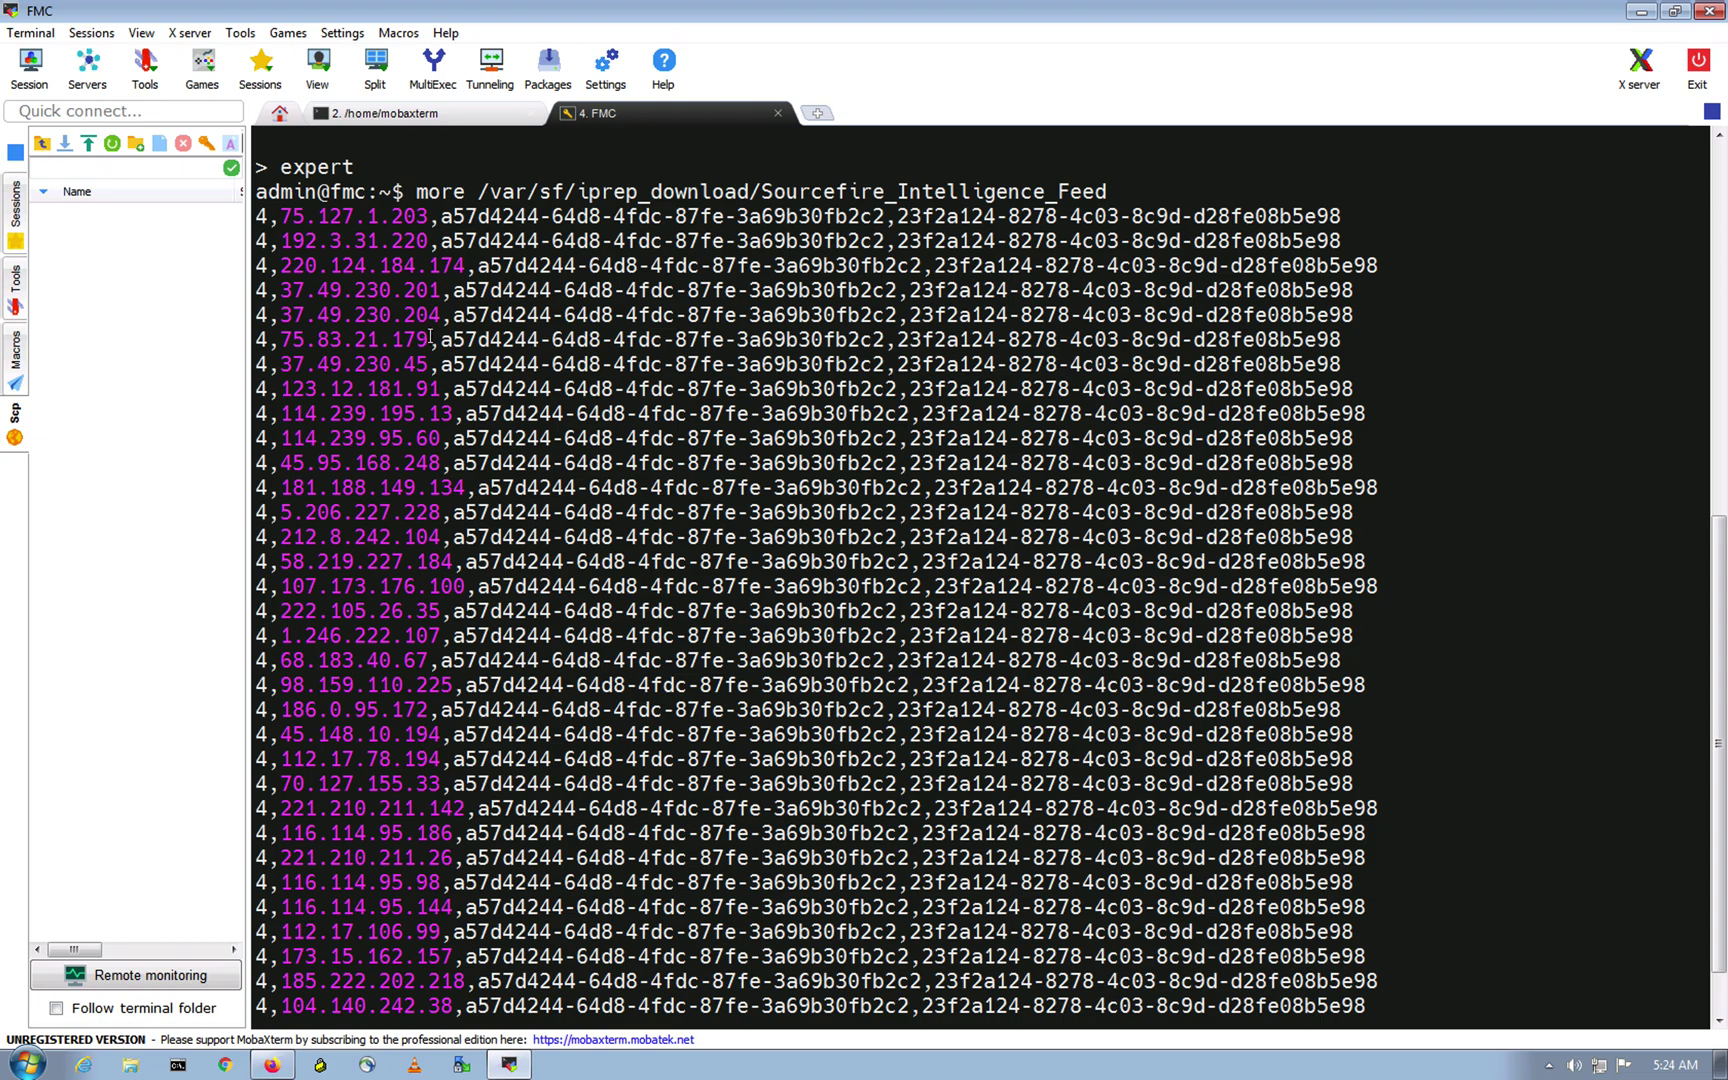
drag(438, 339, 288, 336)
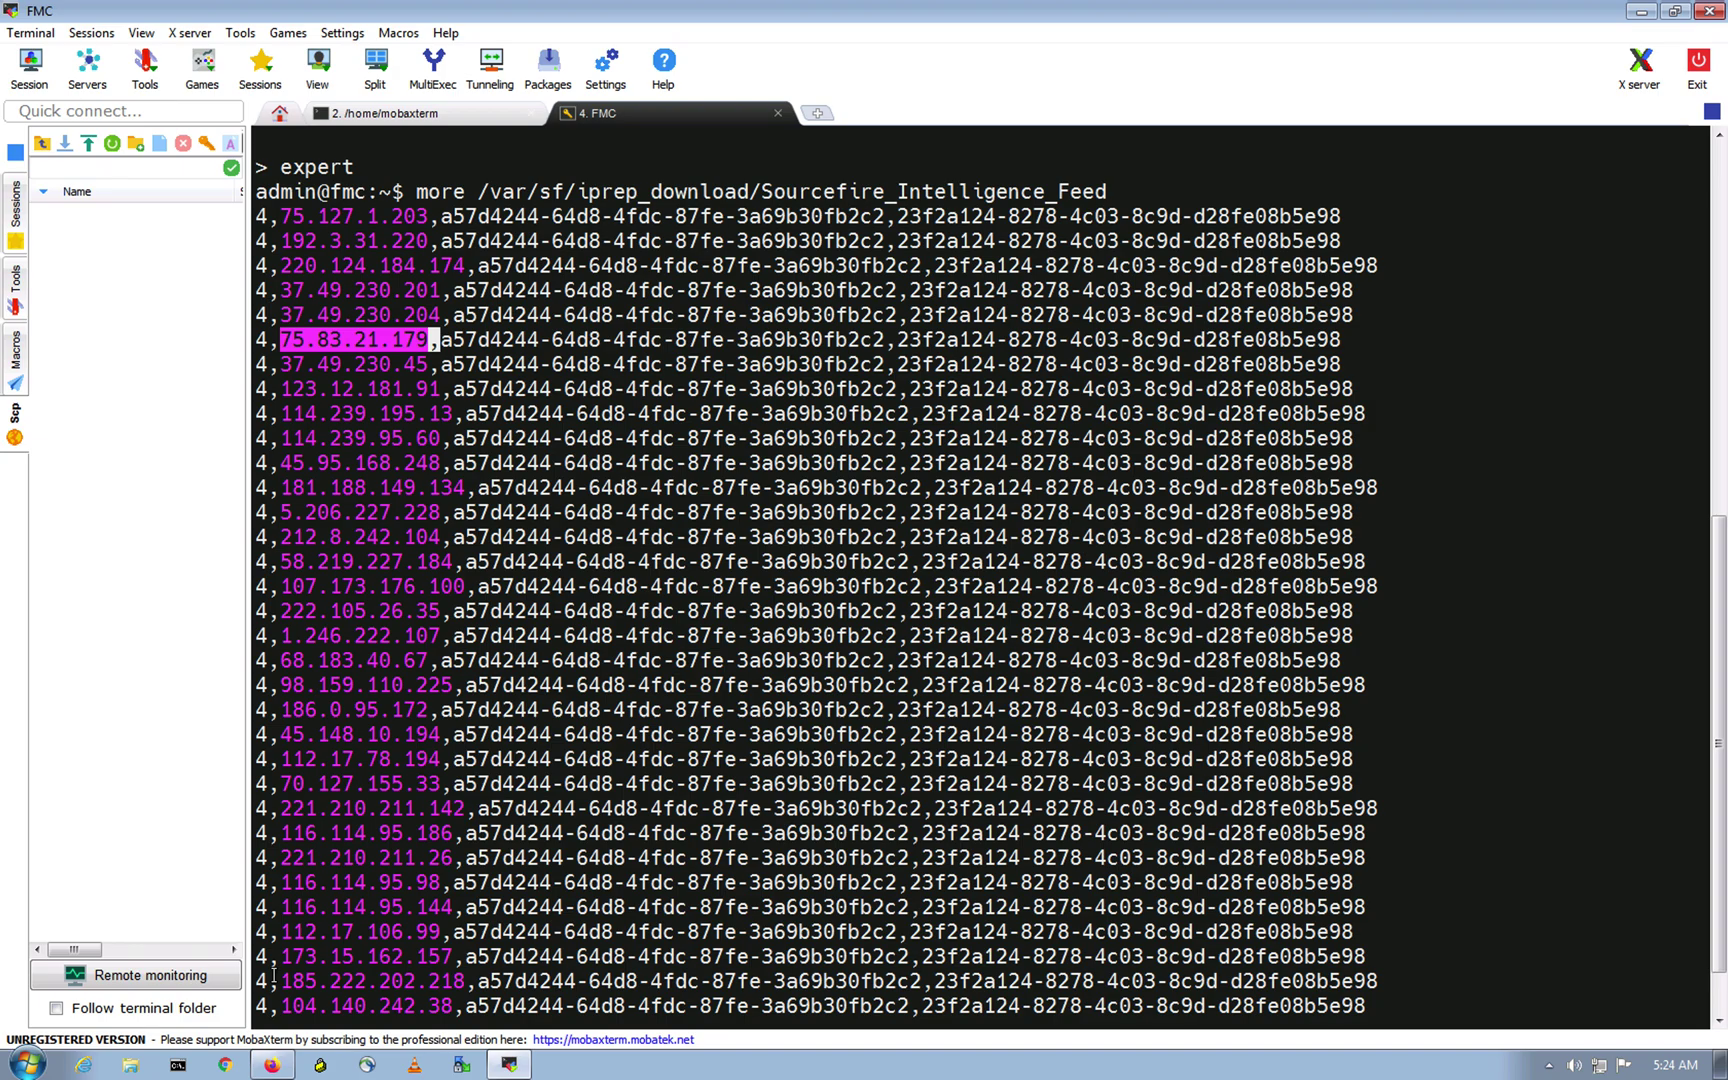
Step: Go back to the Talos lookup page and focus its search field
key(ctrl+Up)
click(800, 95)
click(571, 274)
Step: Copy the IP 75.83.21.179 from the FMC feed listing in the terminal
key(super+a)
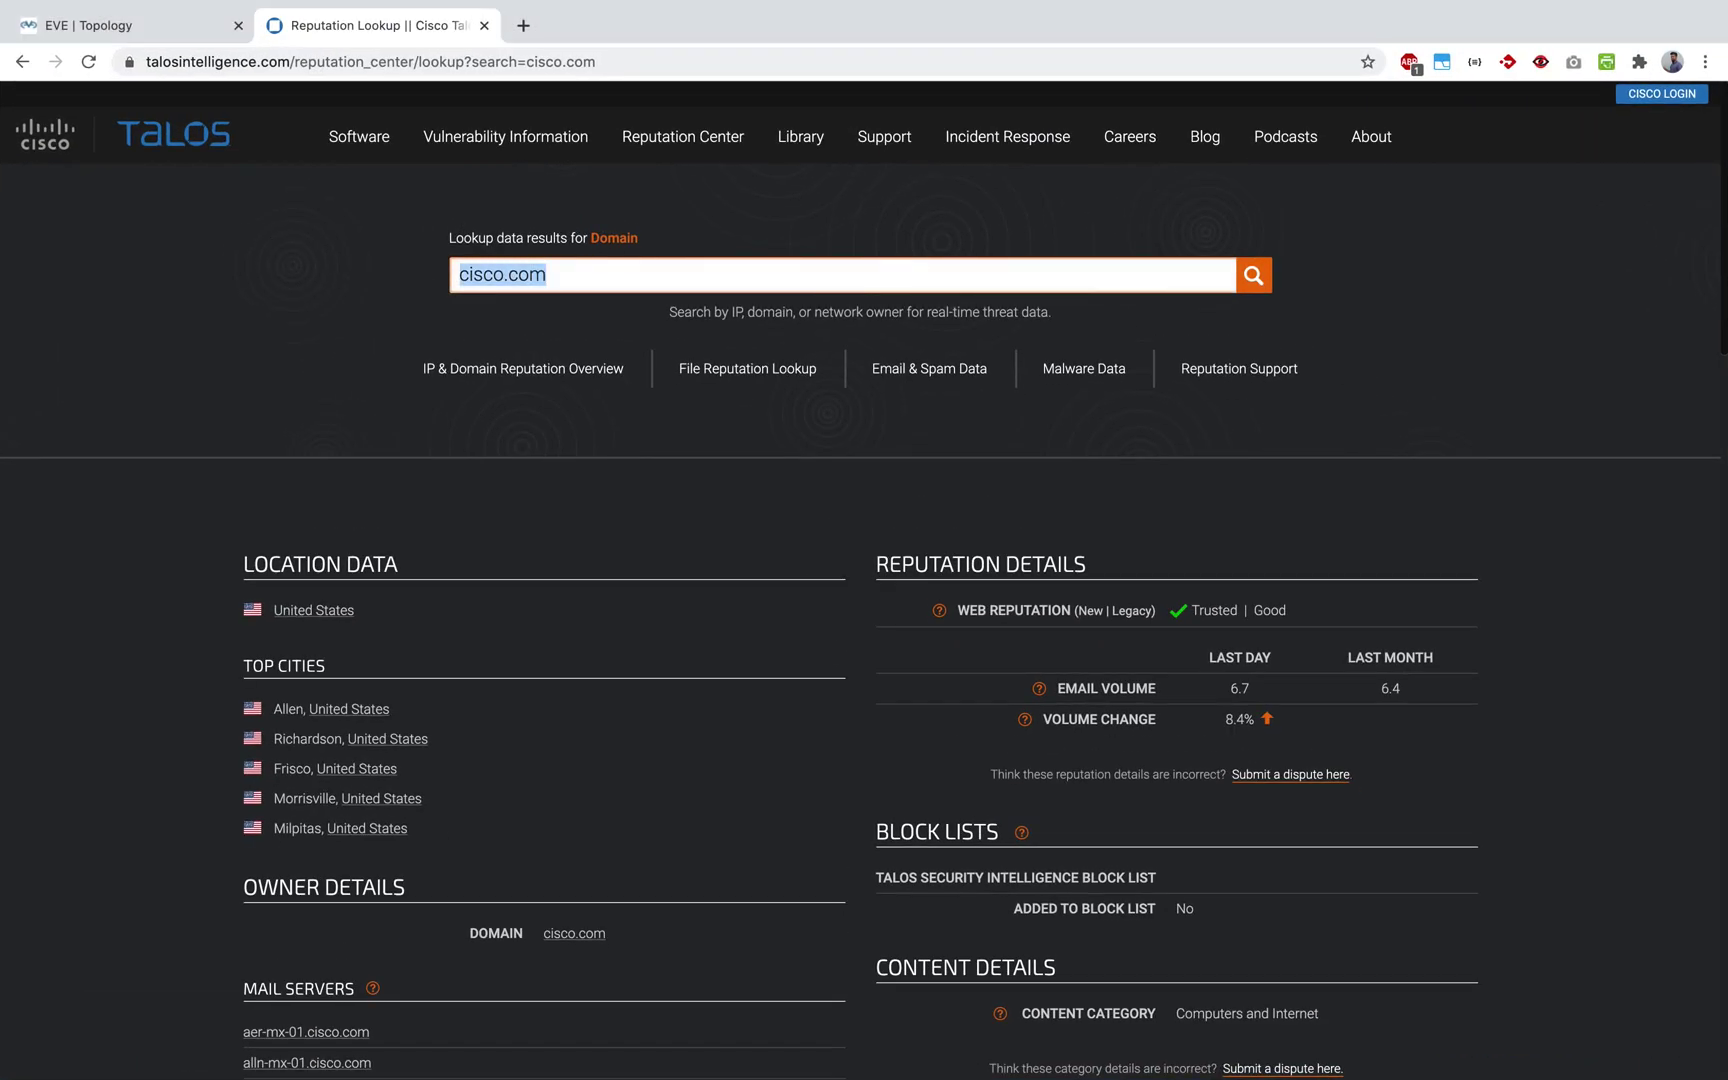
drag(598, 276, 268, 258)
key(ctrl+Up)
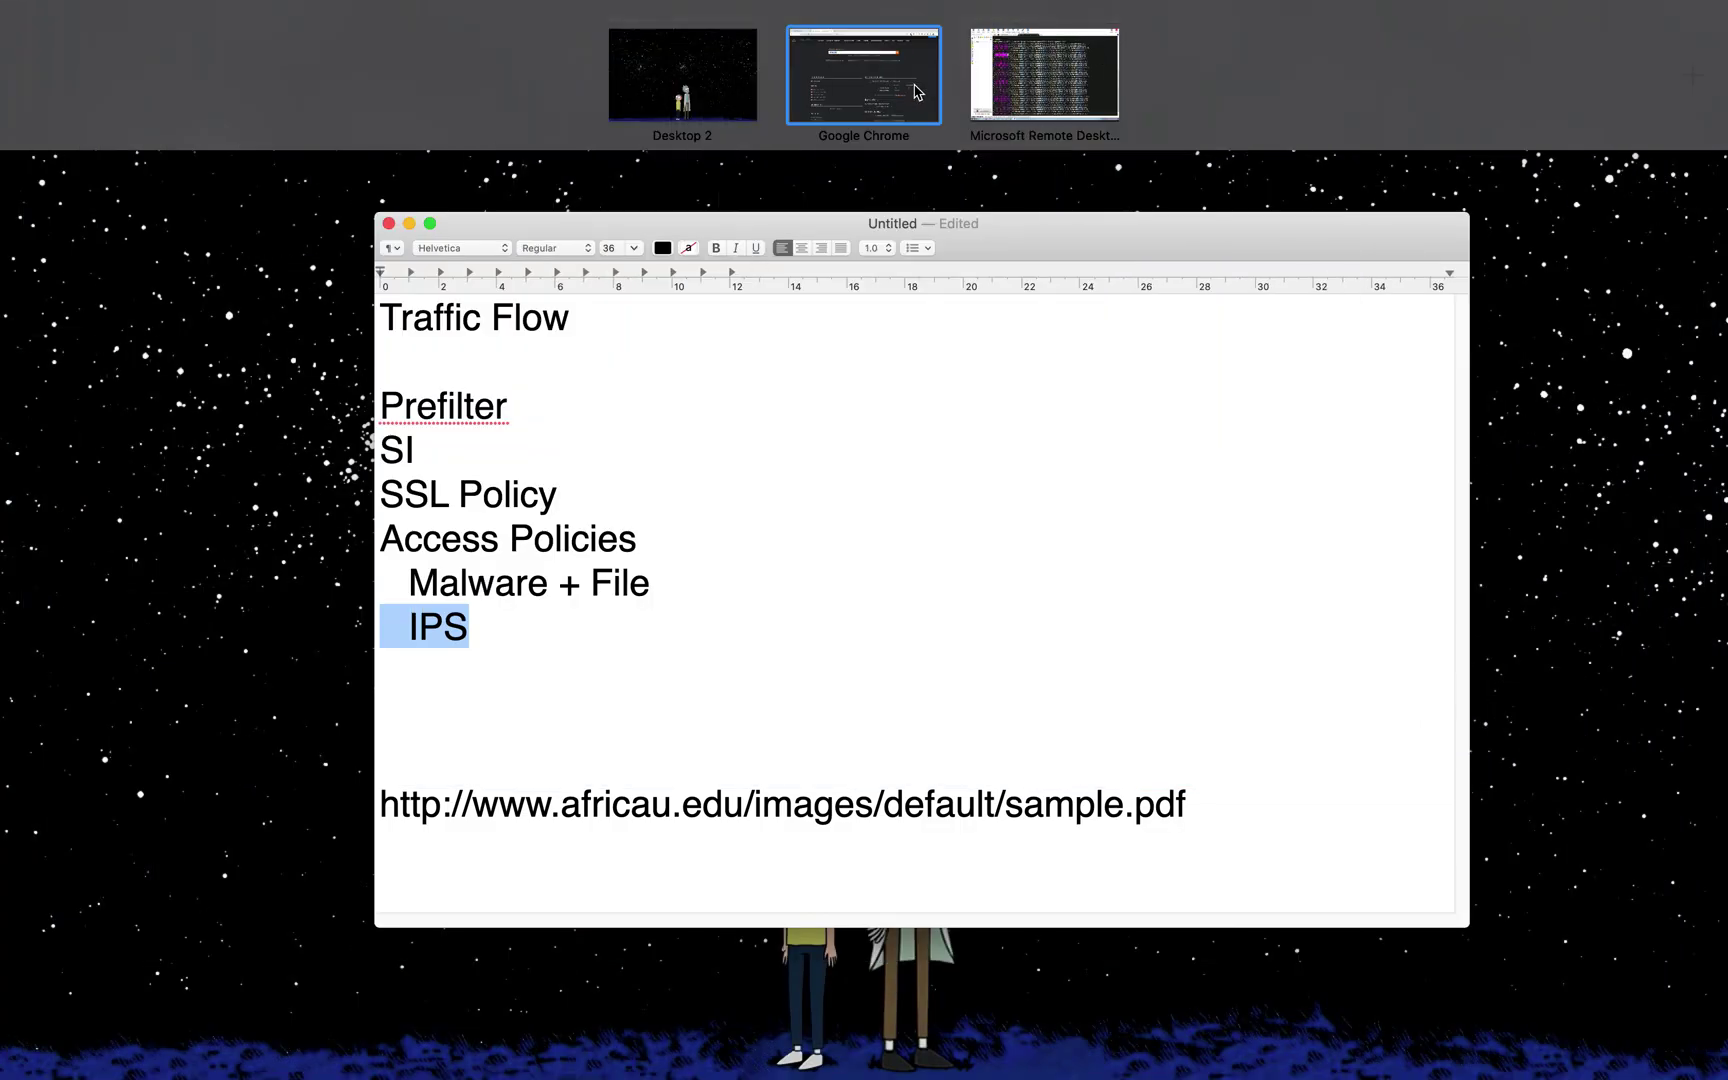
click(1045, 92)
drag(428, 338, 284, 338)
key(super+c)
key(ctrl+Up)
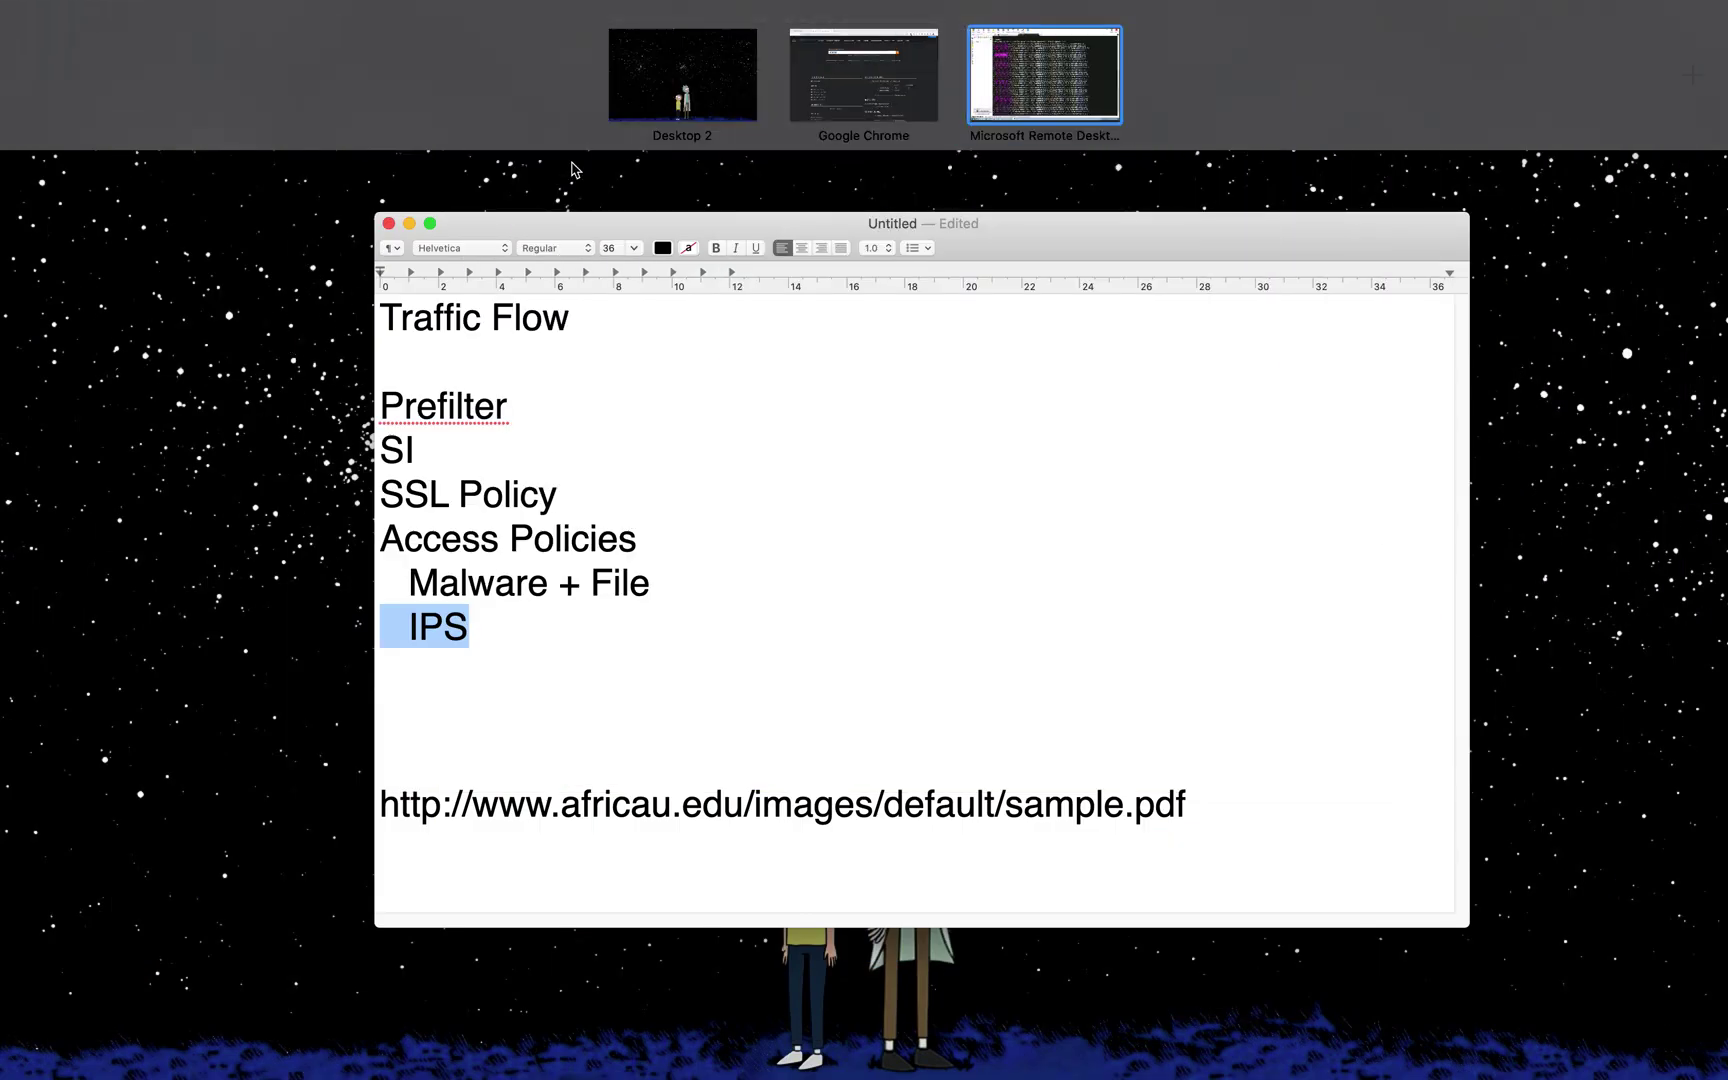
click(841, 105)
Step: Replace cisco.com with 75.83.21.179 in the Talos search and run the lookup
click(578, 266)
drag(578, 266, 424, 270)
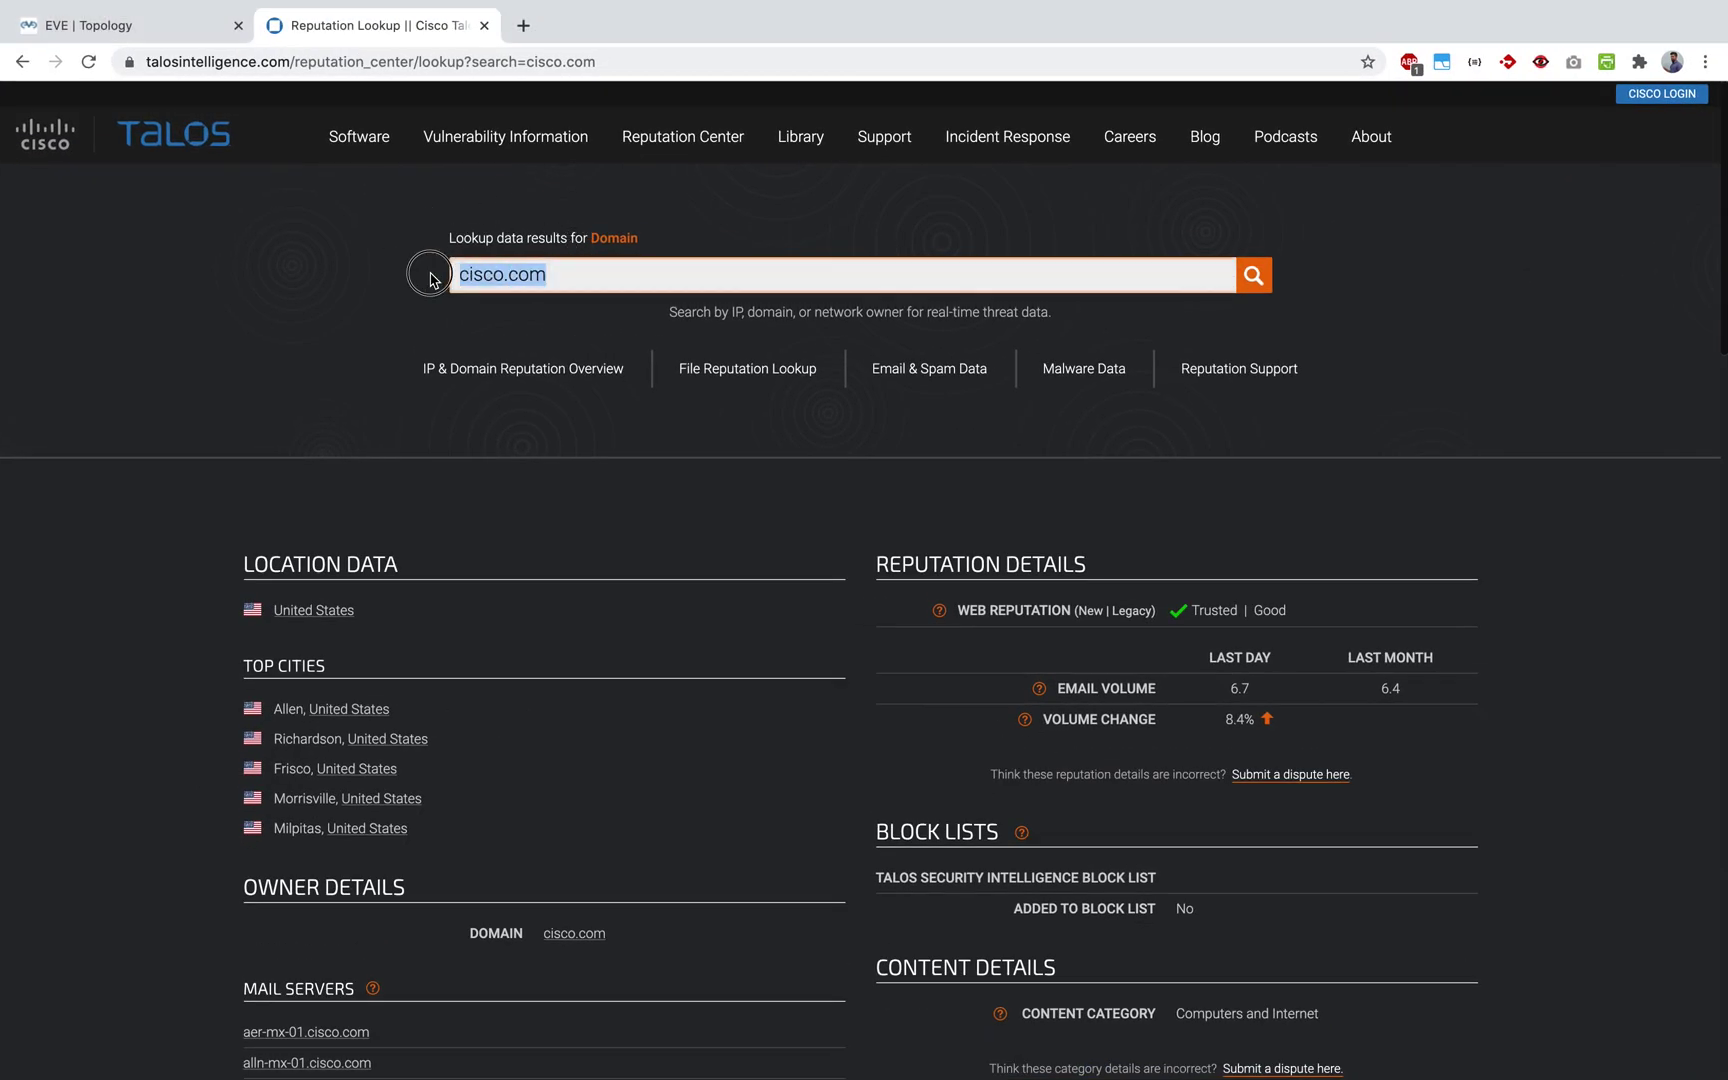
key(BackSpace)
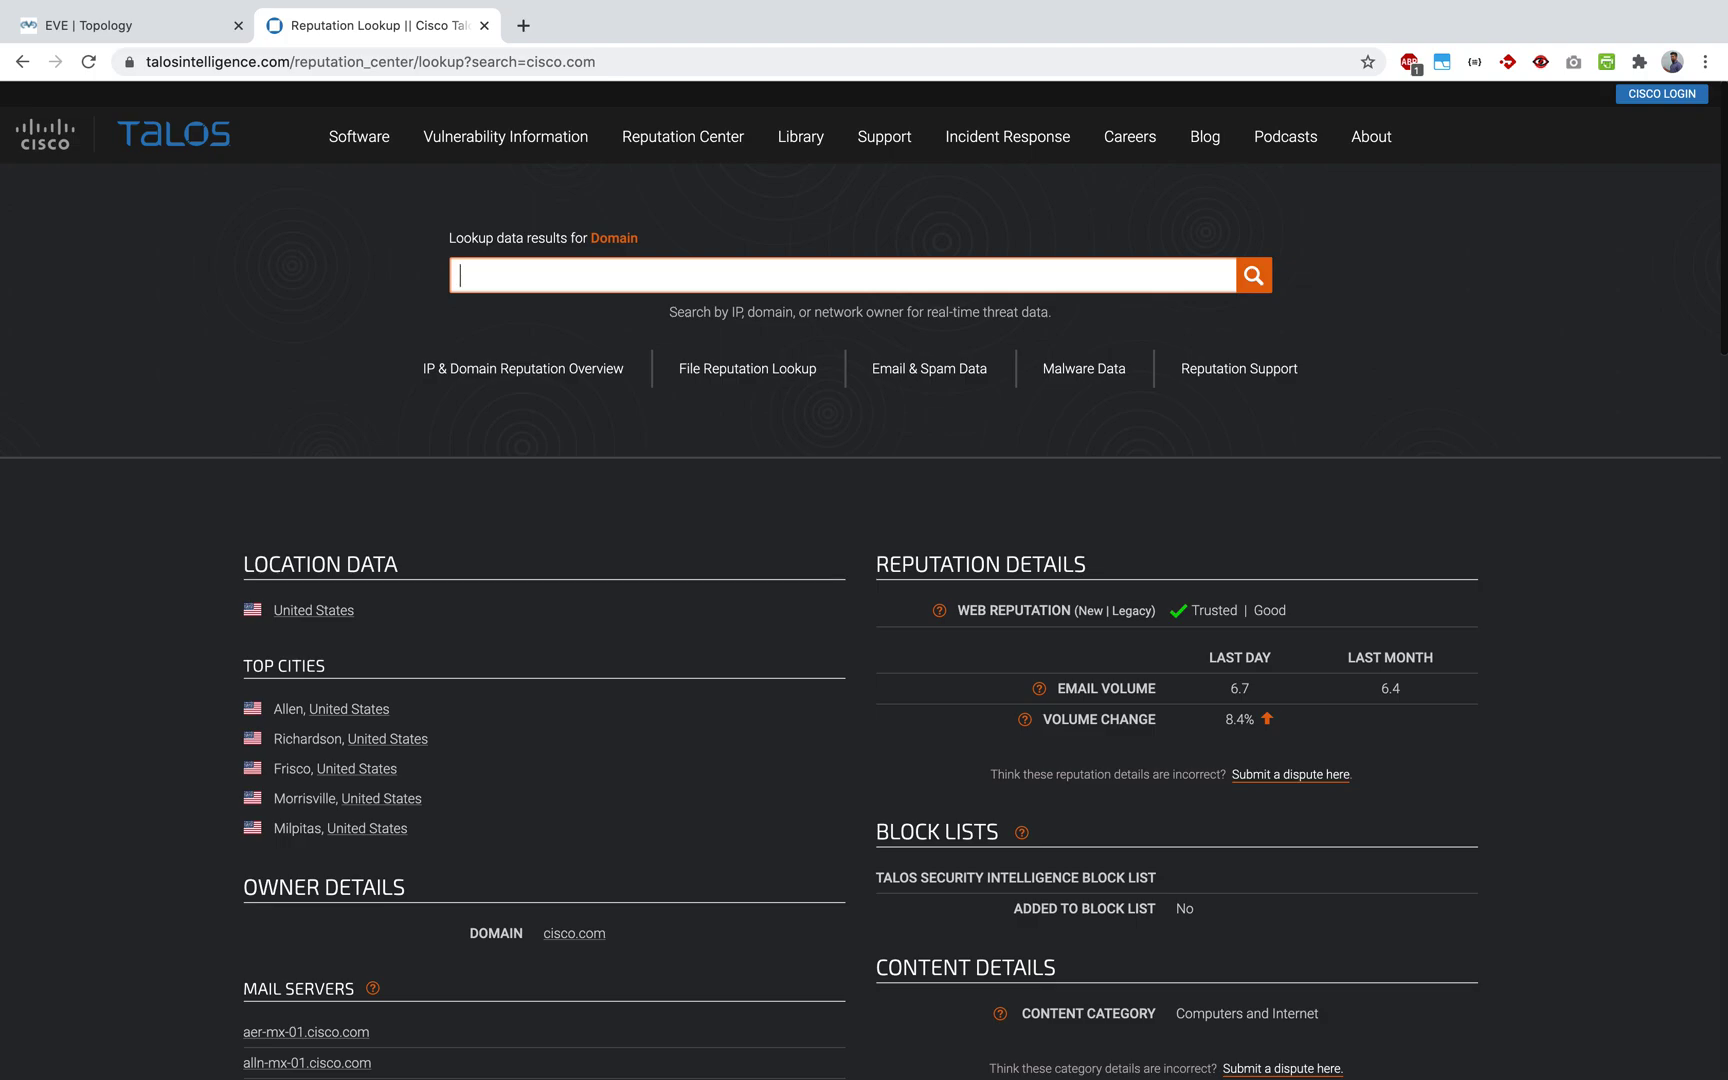
key(super+v)
click(1255, 277)
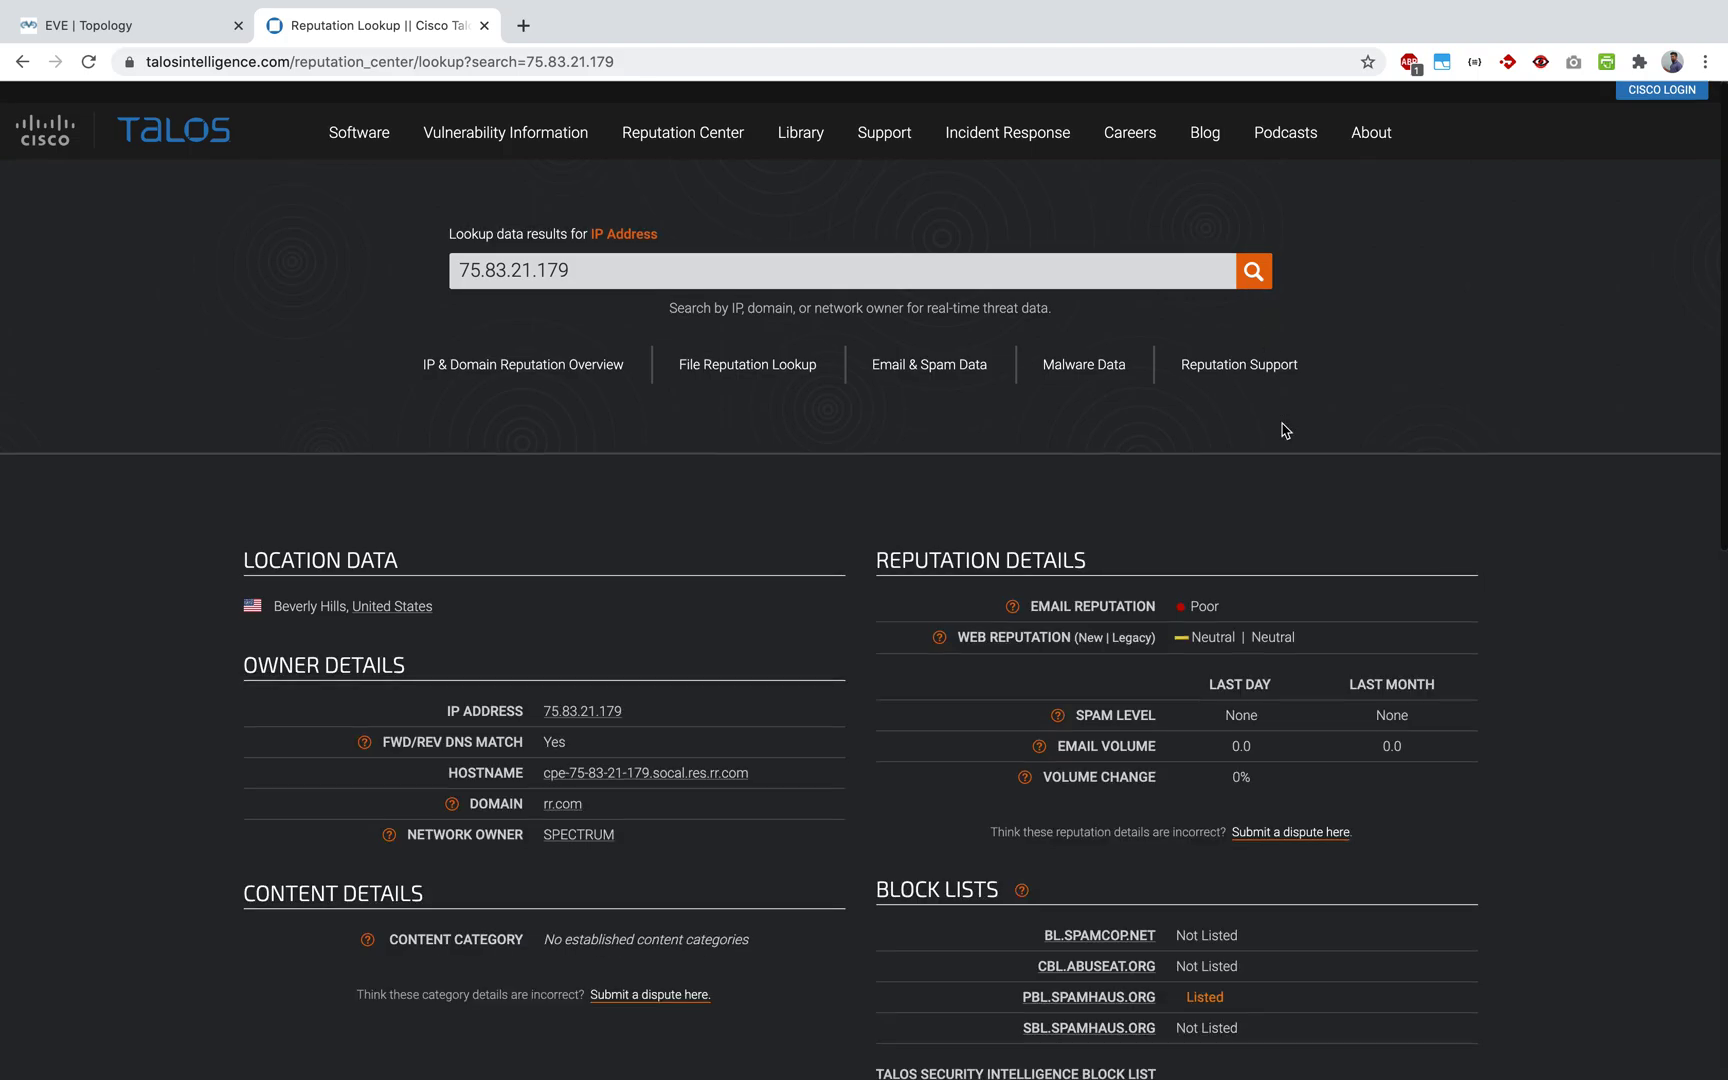
Step: Review the 75.83.21.179 results, highlighting its Malware block-list classification
drag(1219, 601, 1064, 604)
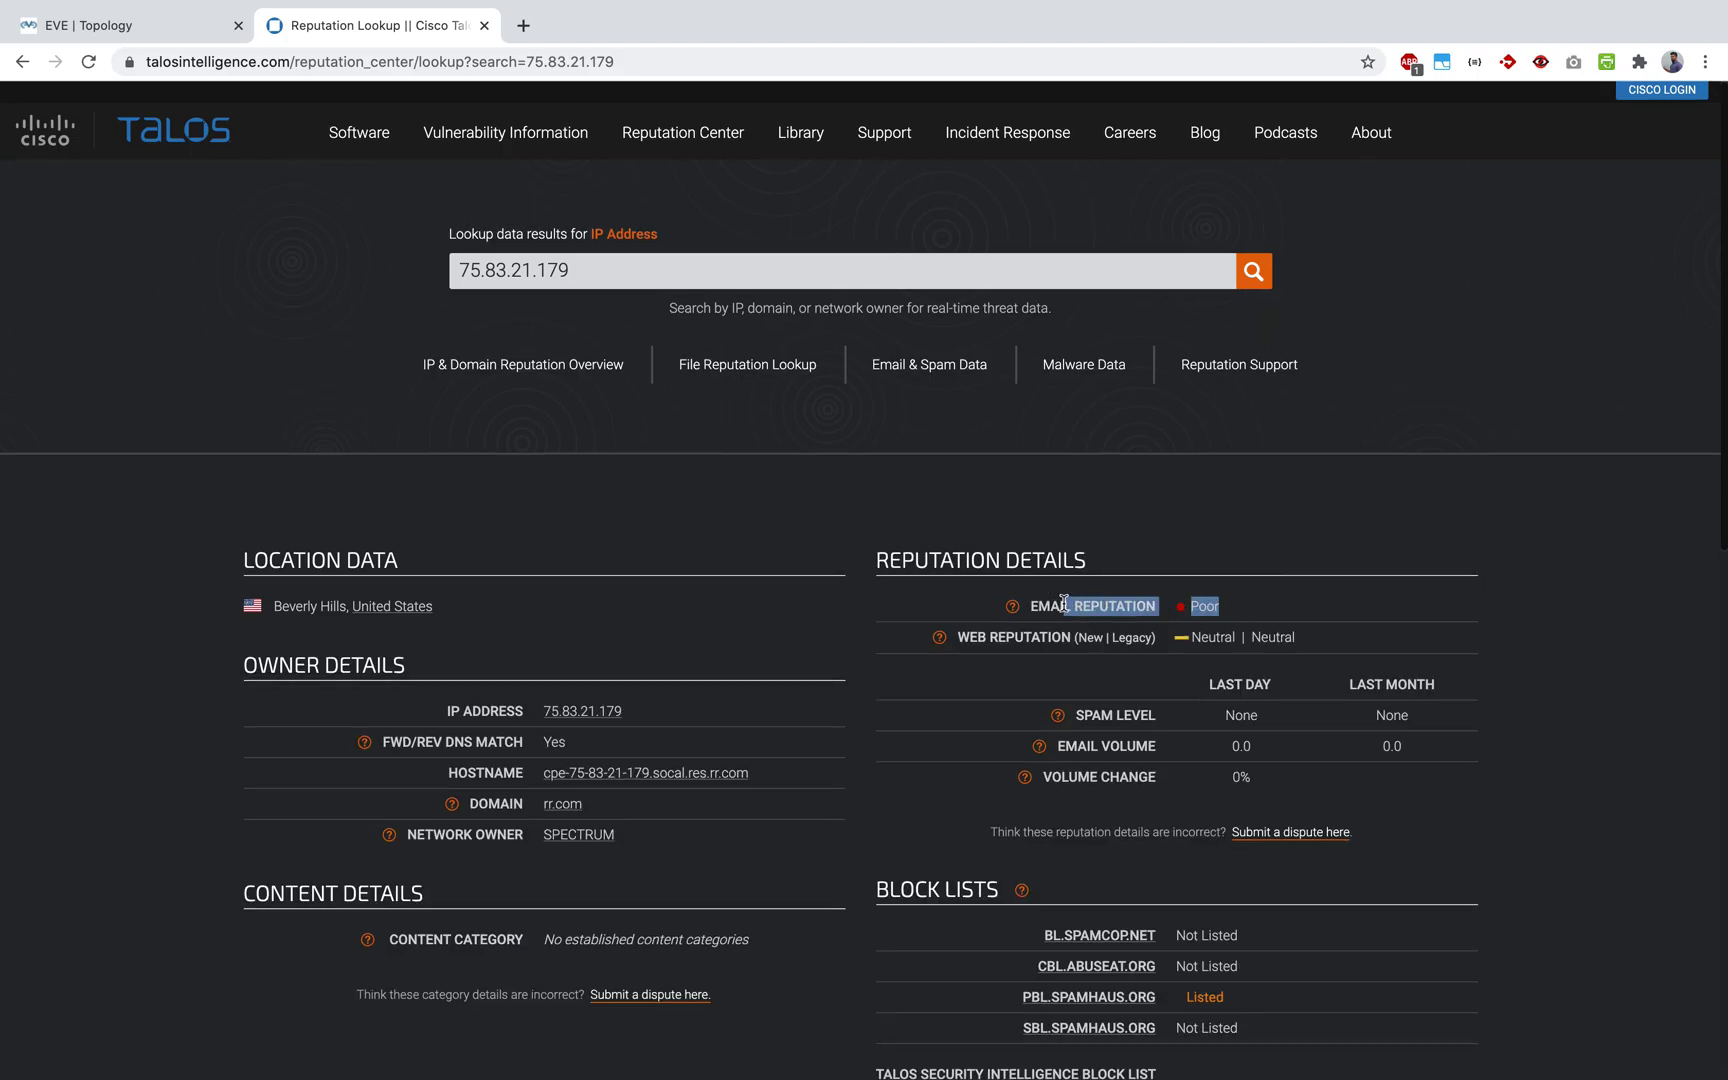
scroll(1061, 604, down, 2)
scroll(1061, 604, down, 2)
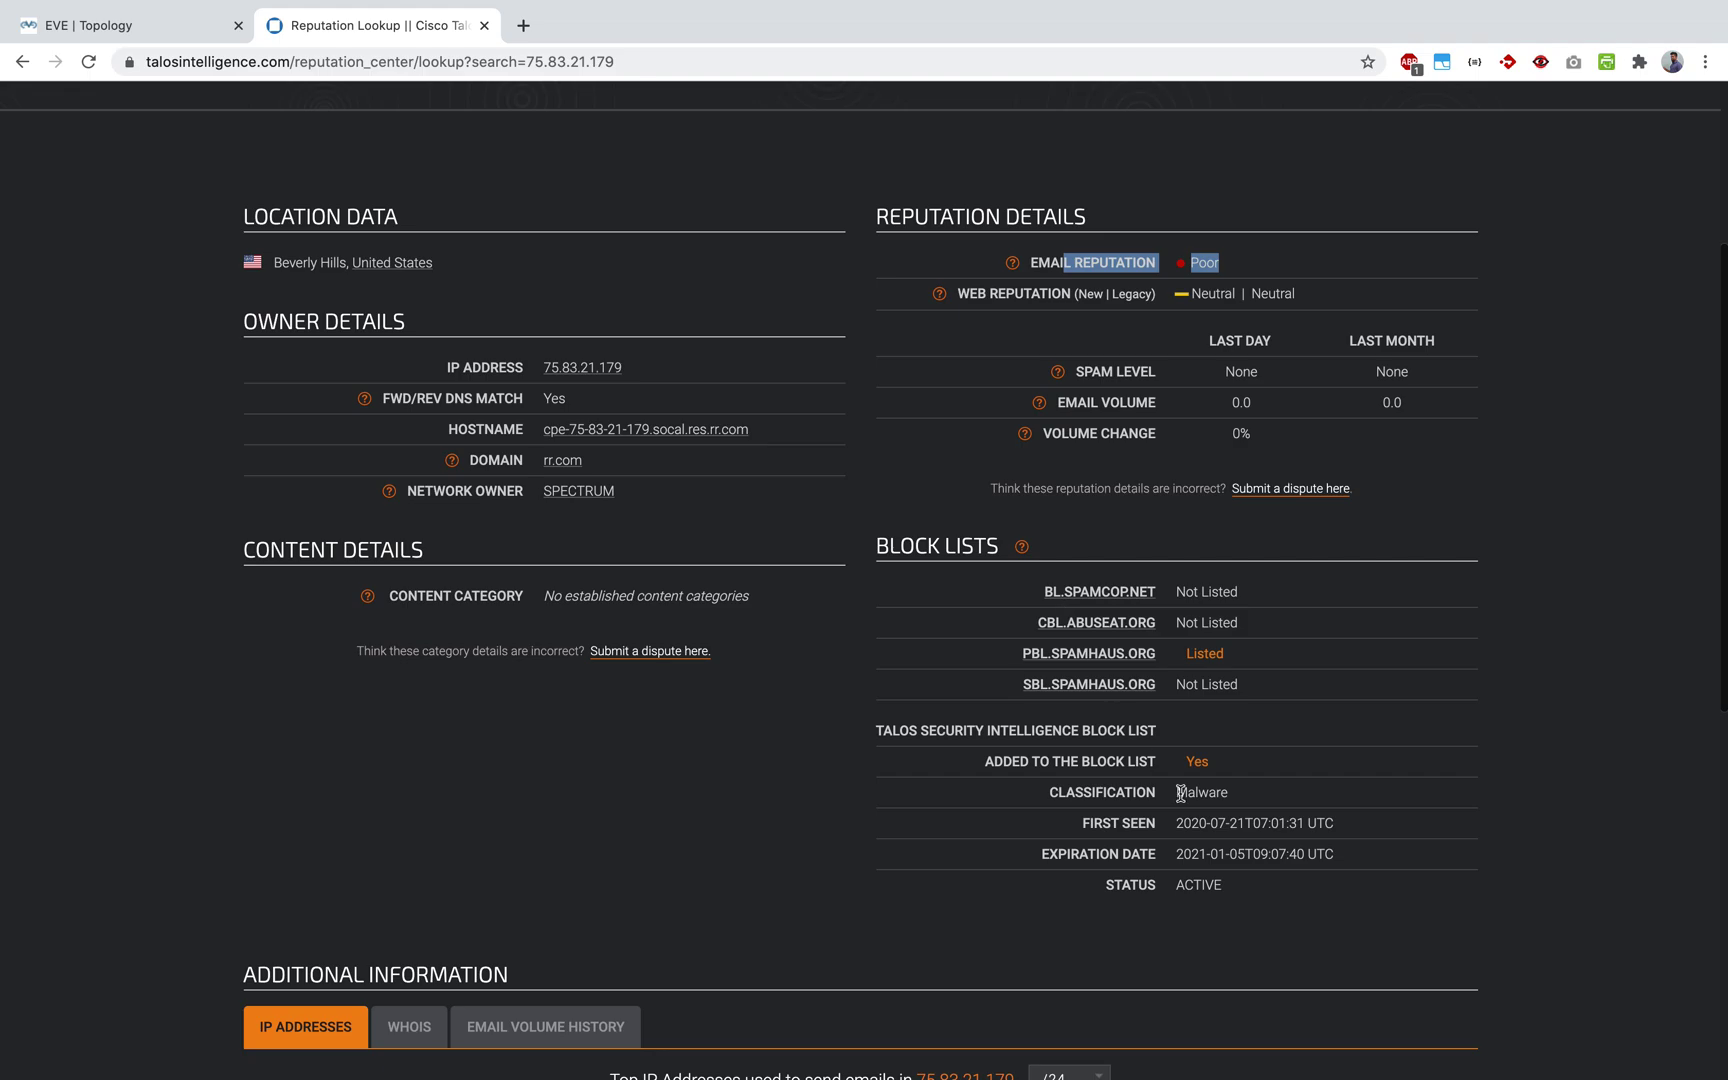
drag(1269, 812, 1032, 790)
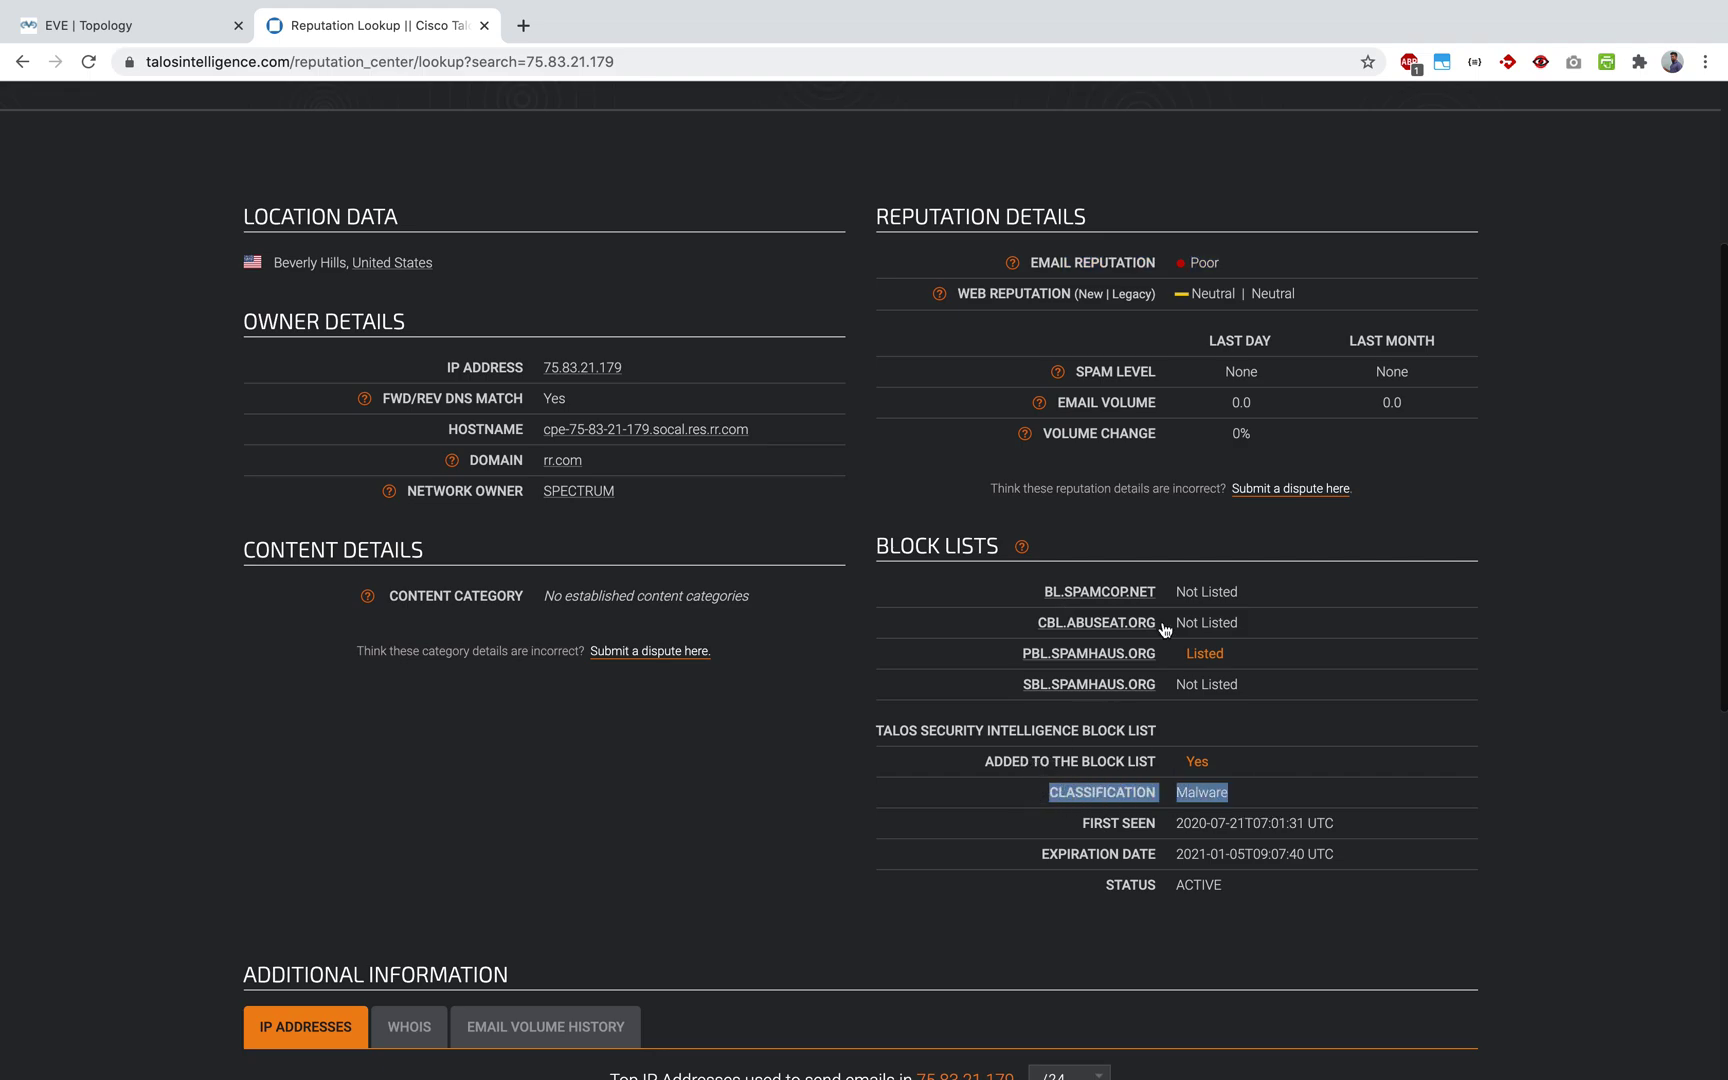
key(super+Tab)
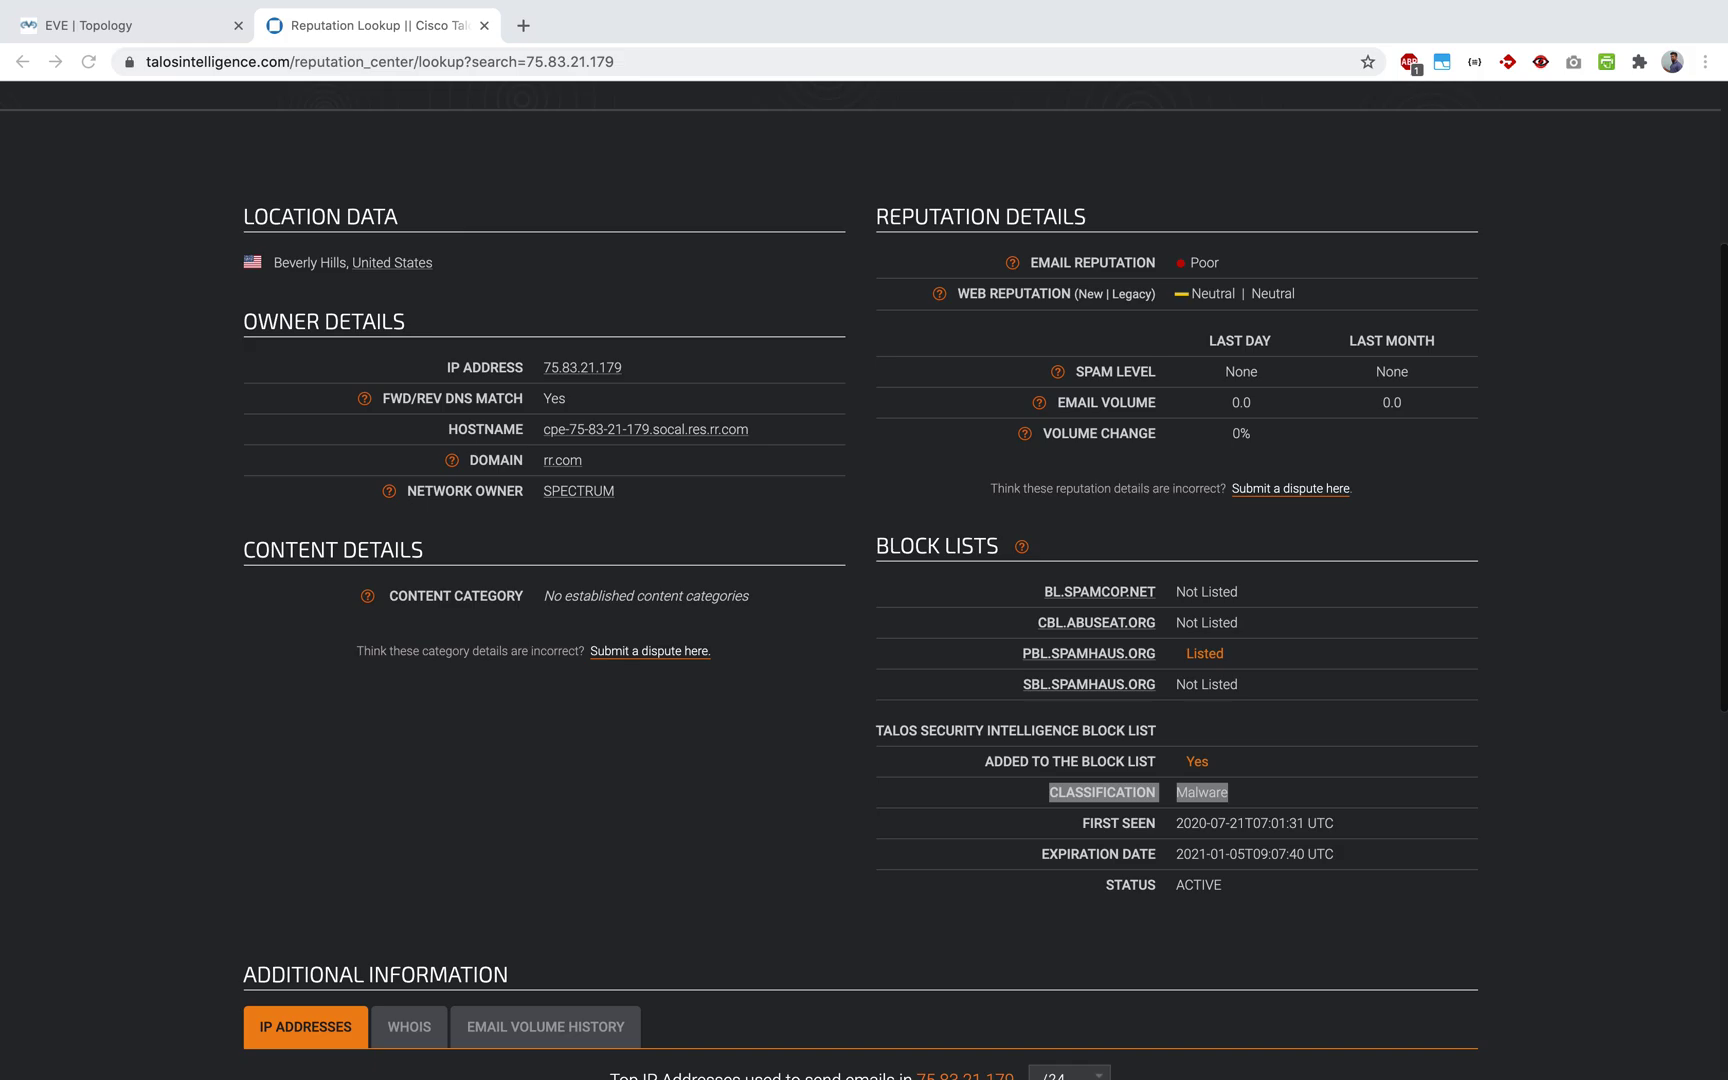
scroll(1071, 612, up, 2)
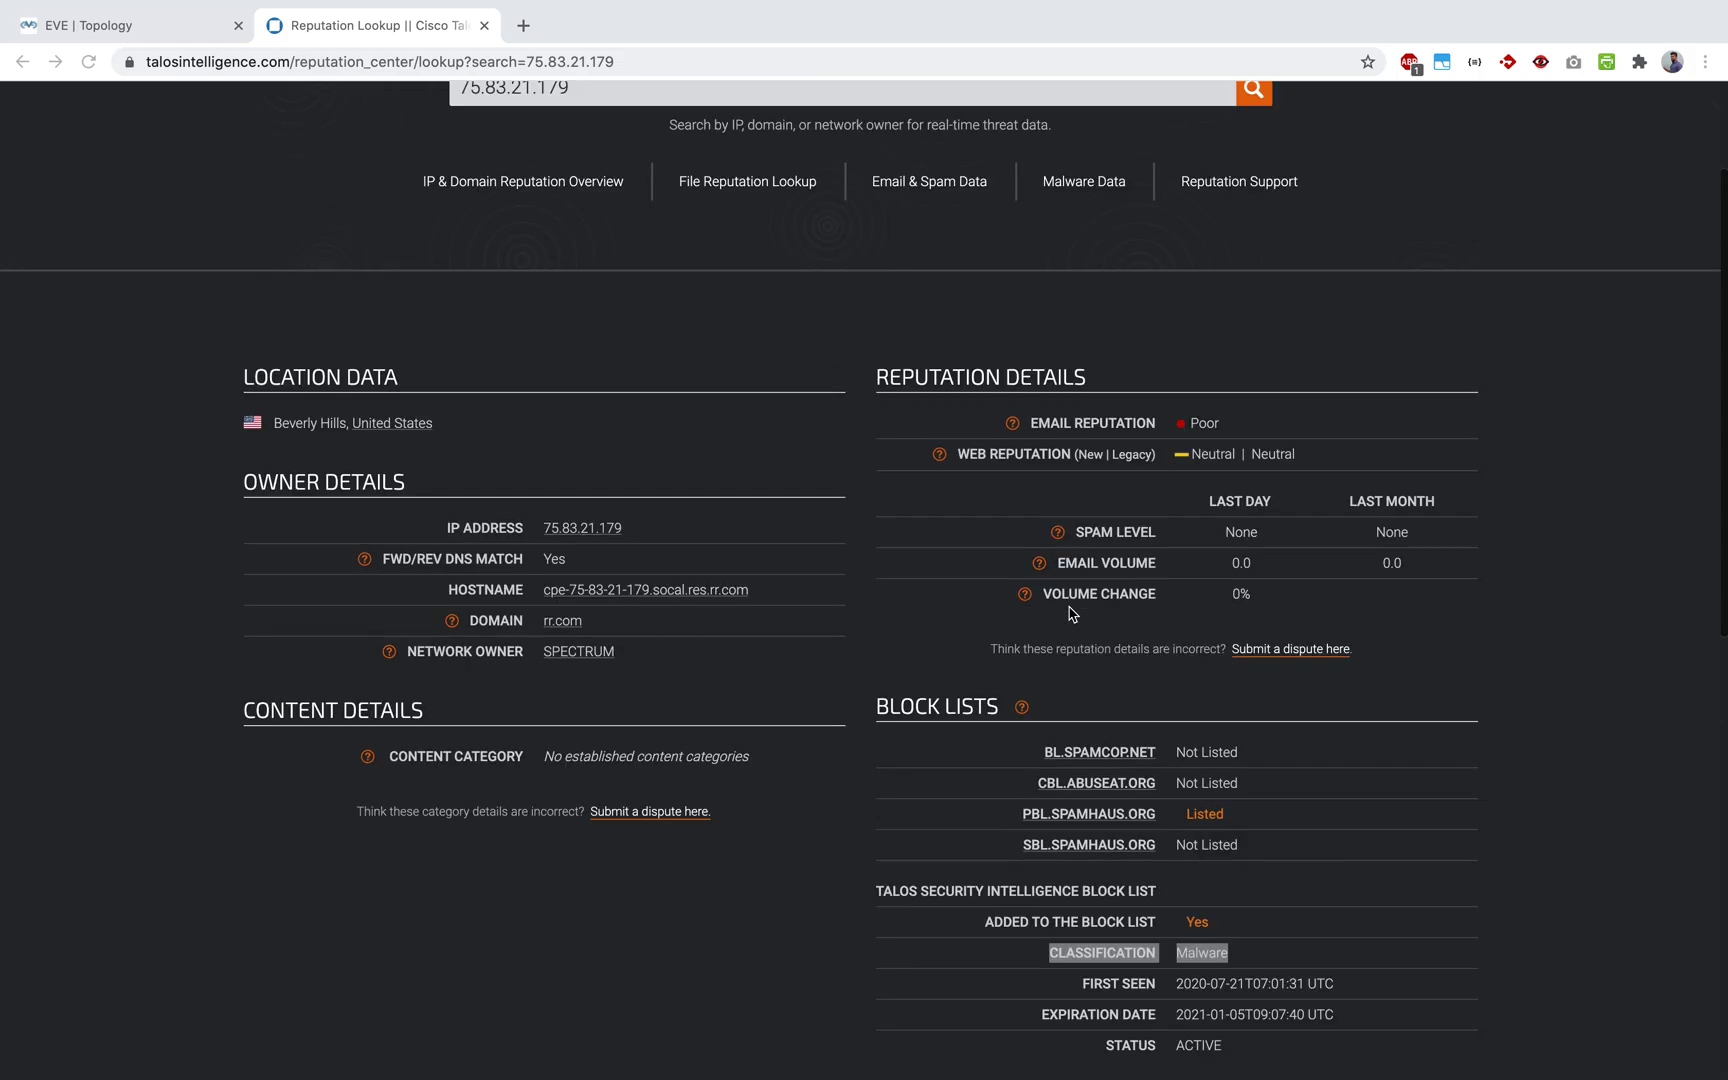
scroll(1071, 612, up, 2)
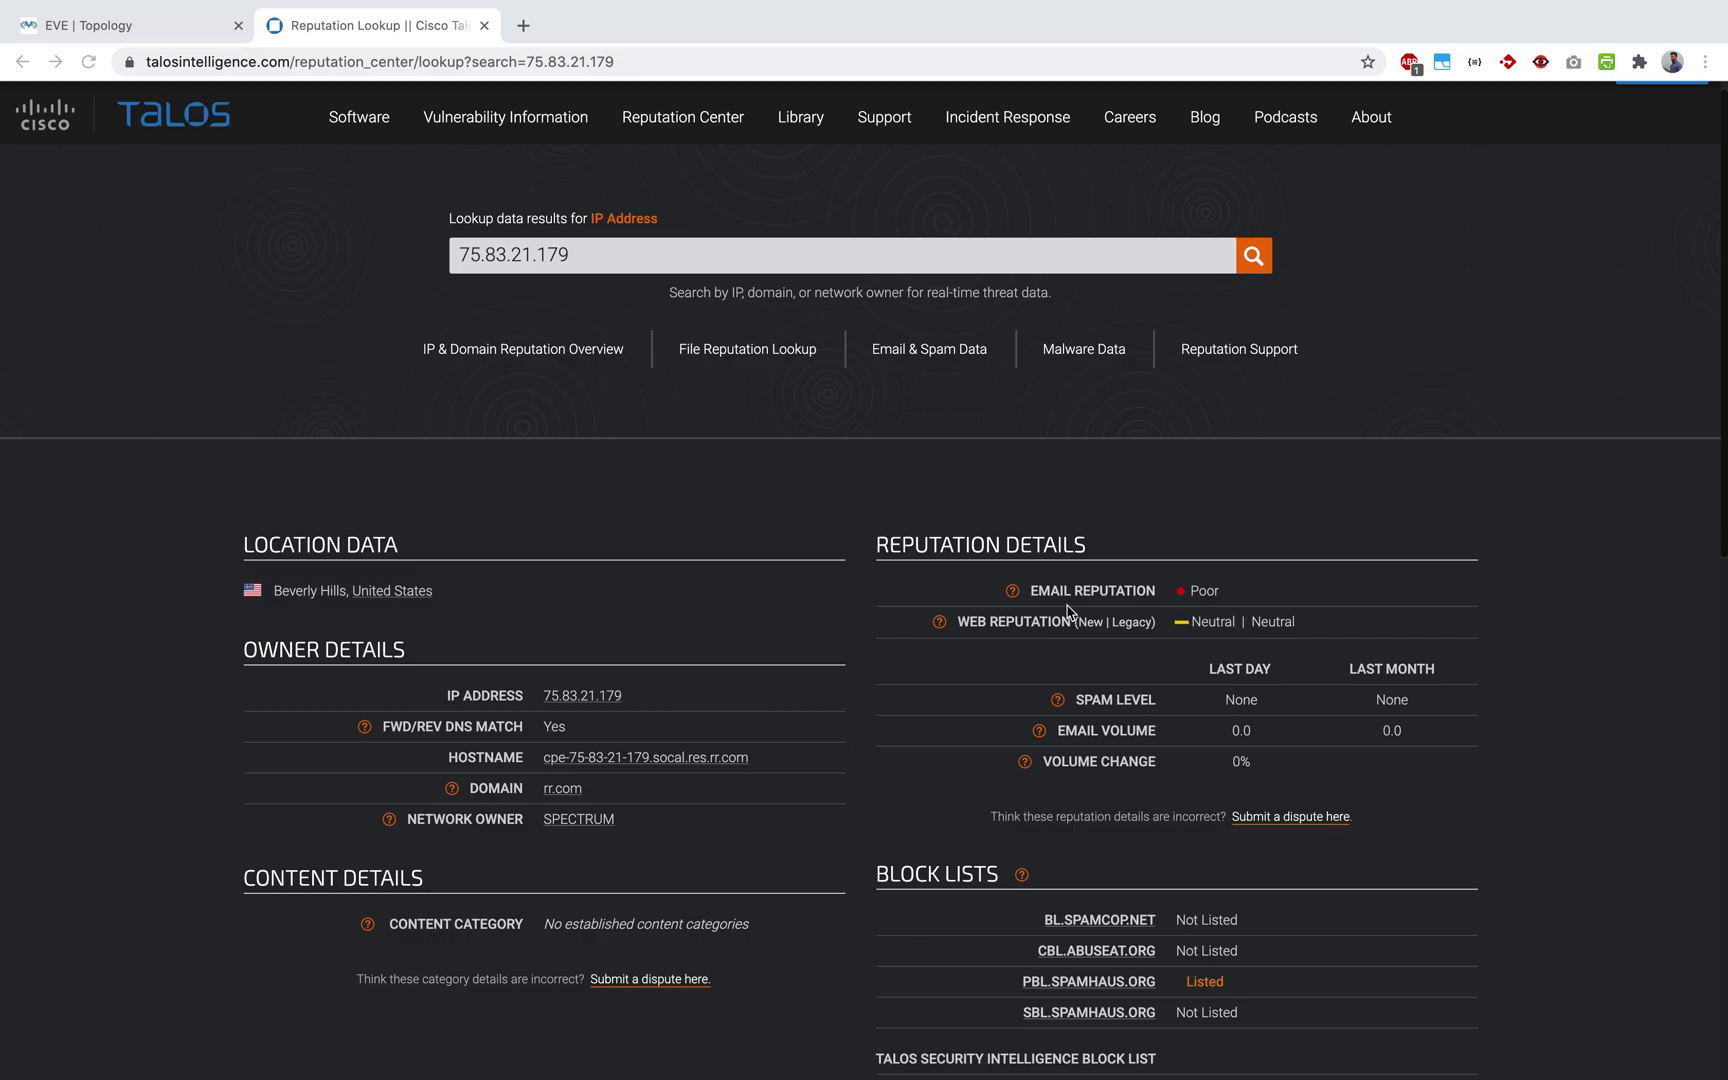
scroll(1070, 612, up, 1)
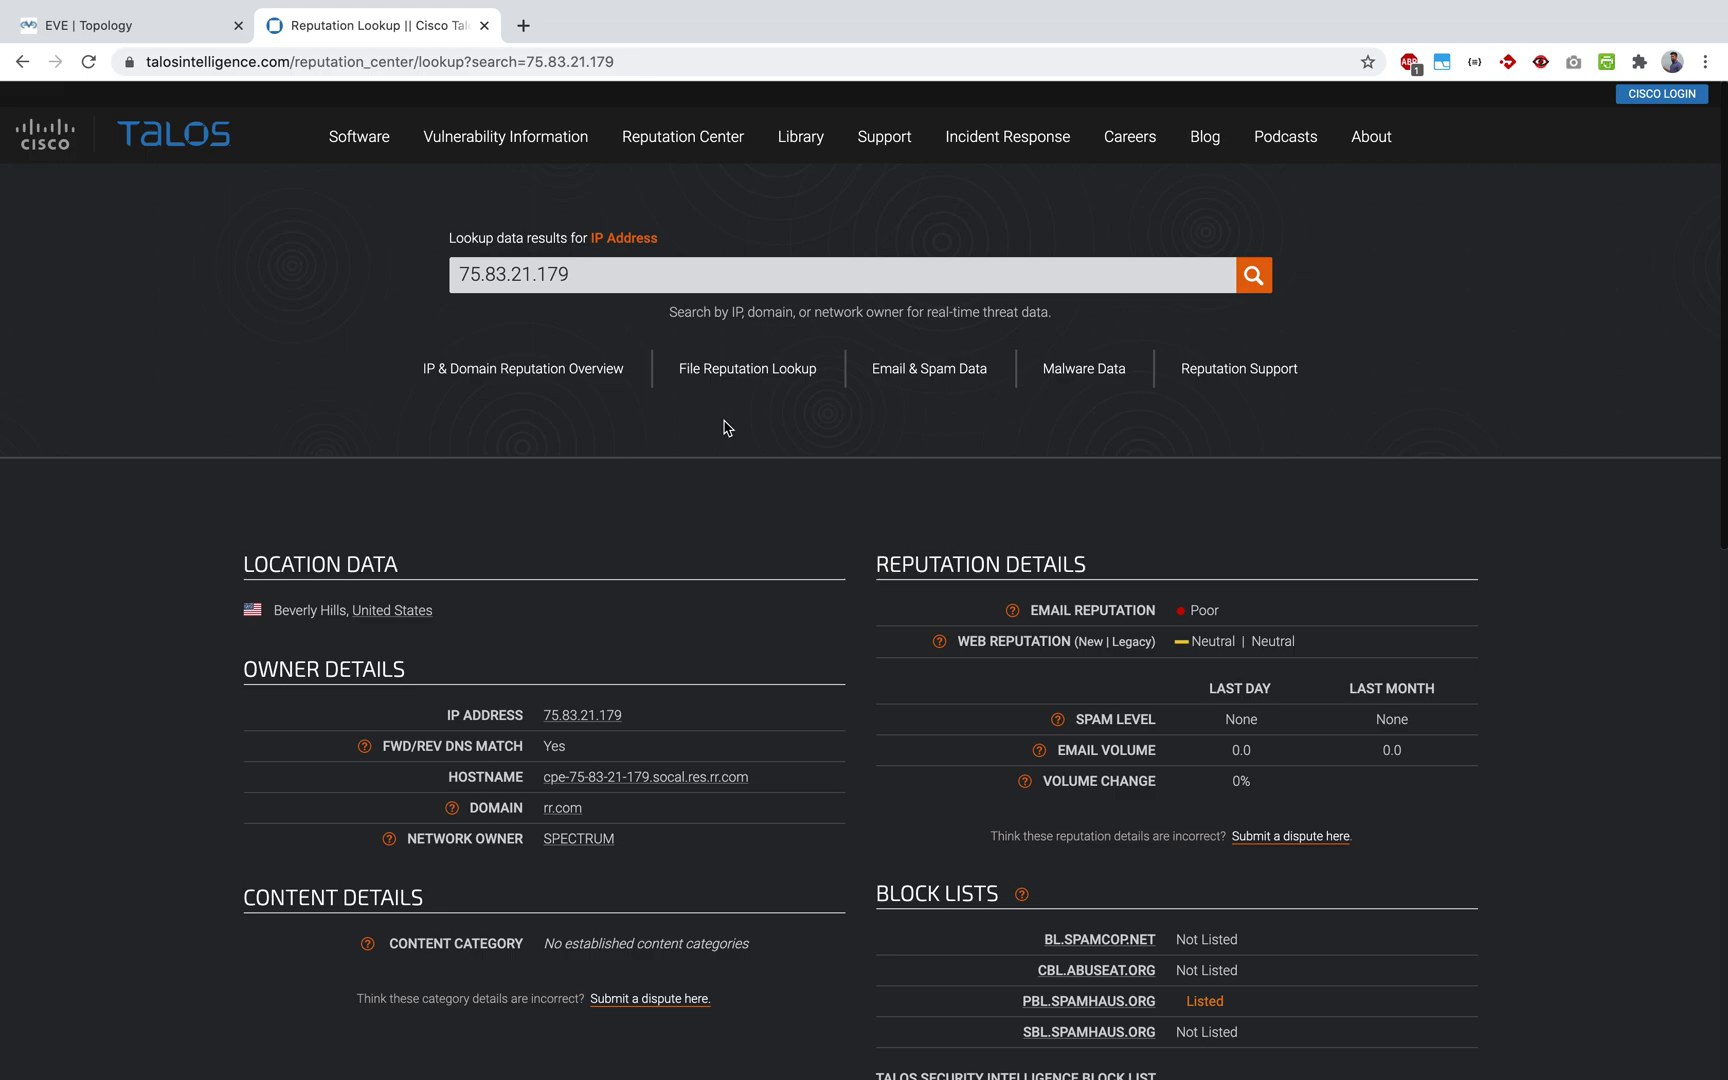
key(ctrl+Up)
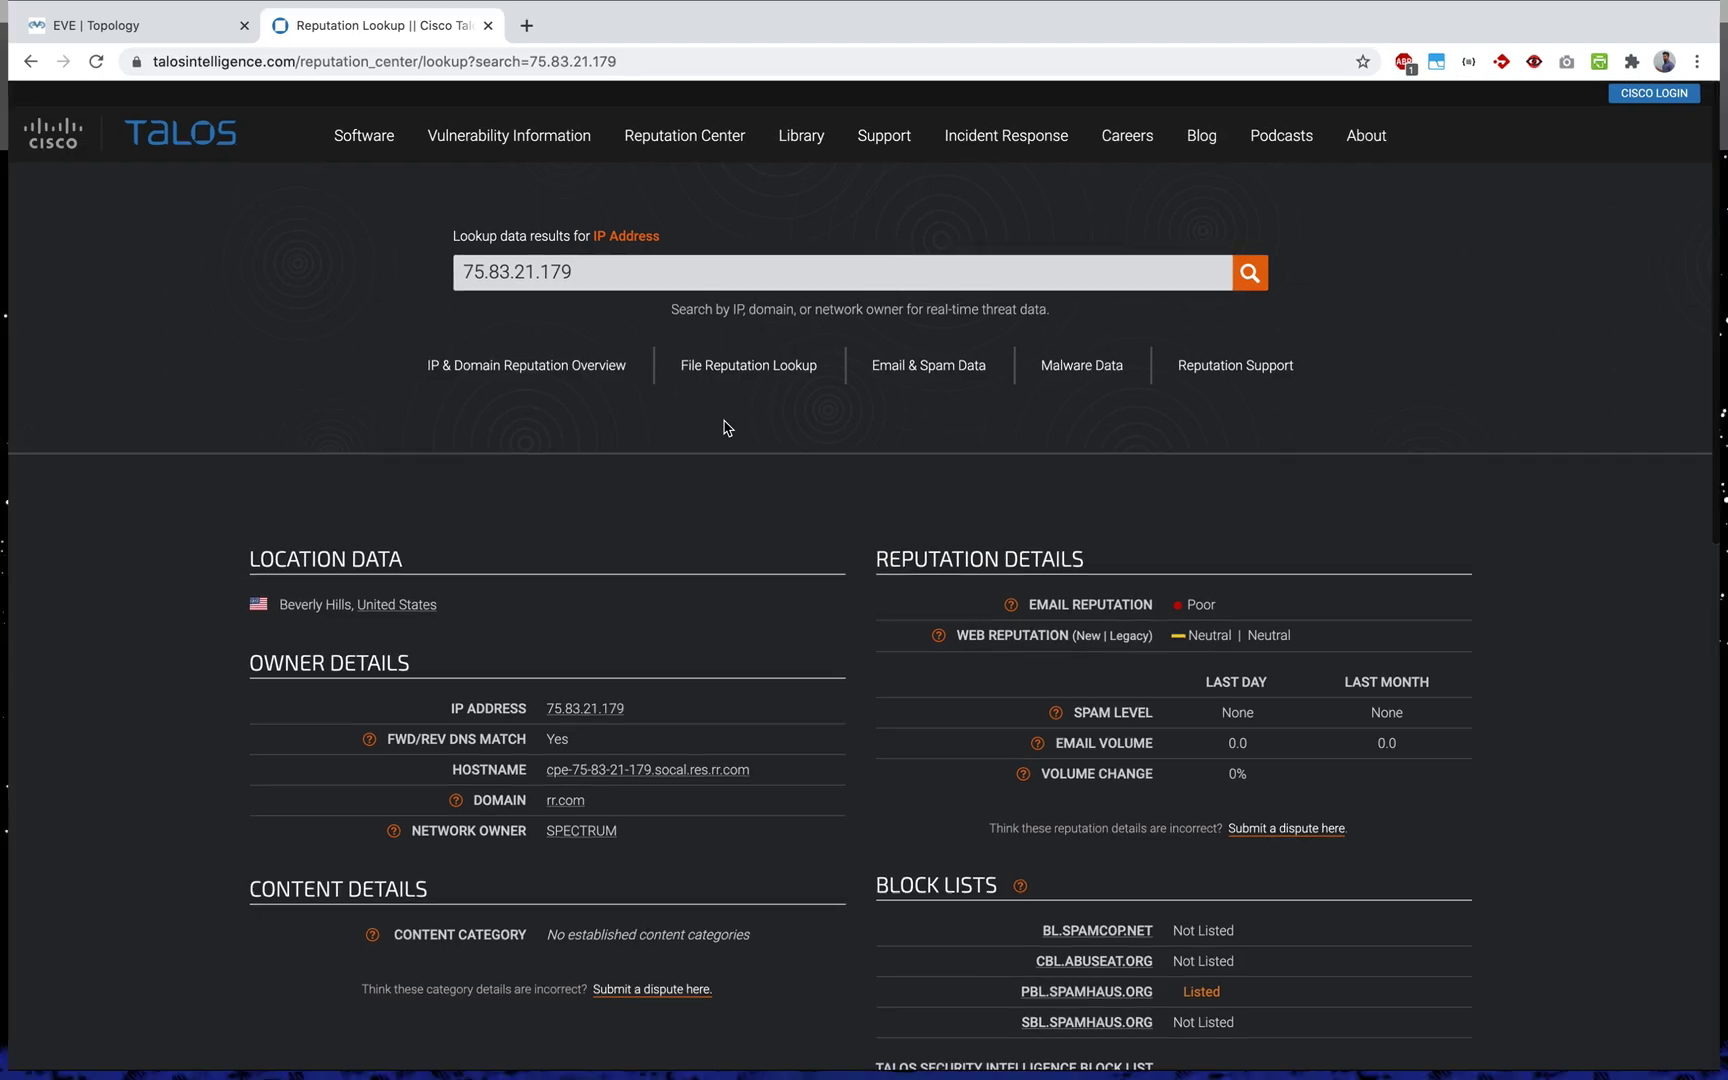
Step: Back in MobaXterm, review the more command line and the listed feed rows
click(1046, 76)
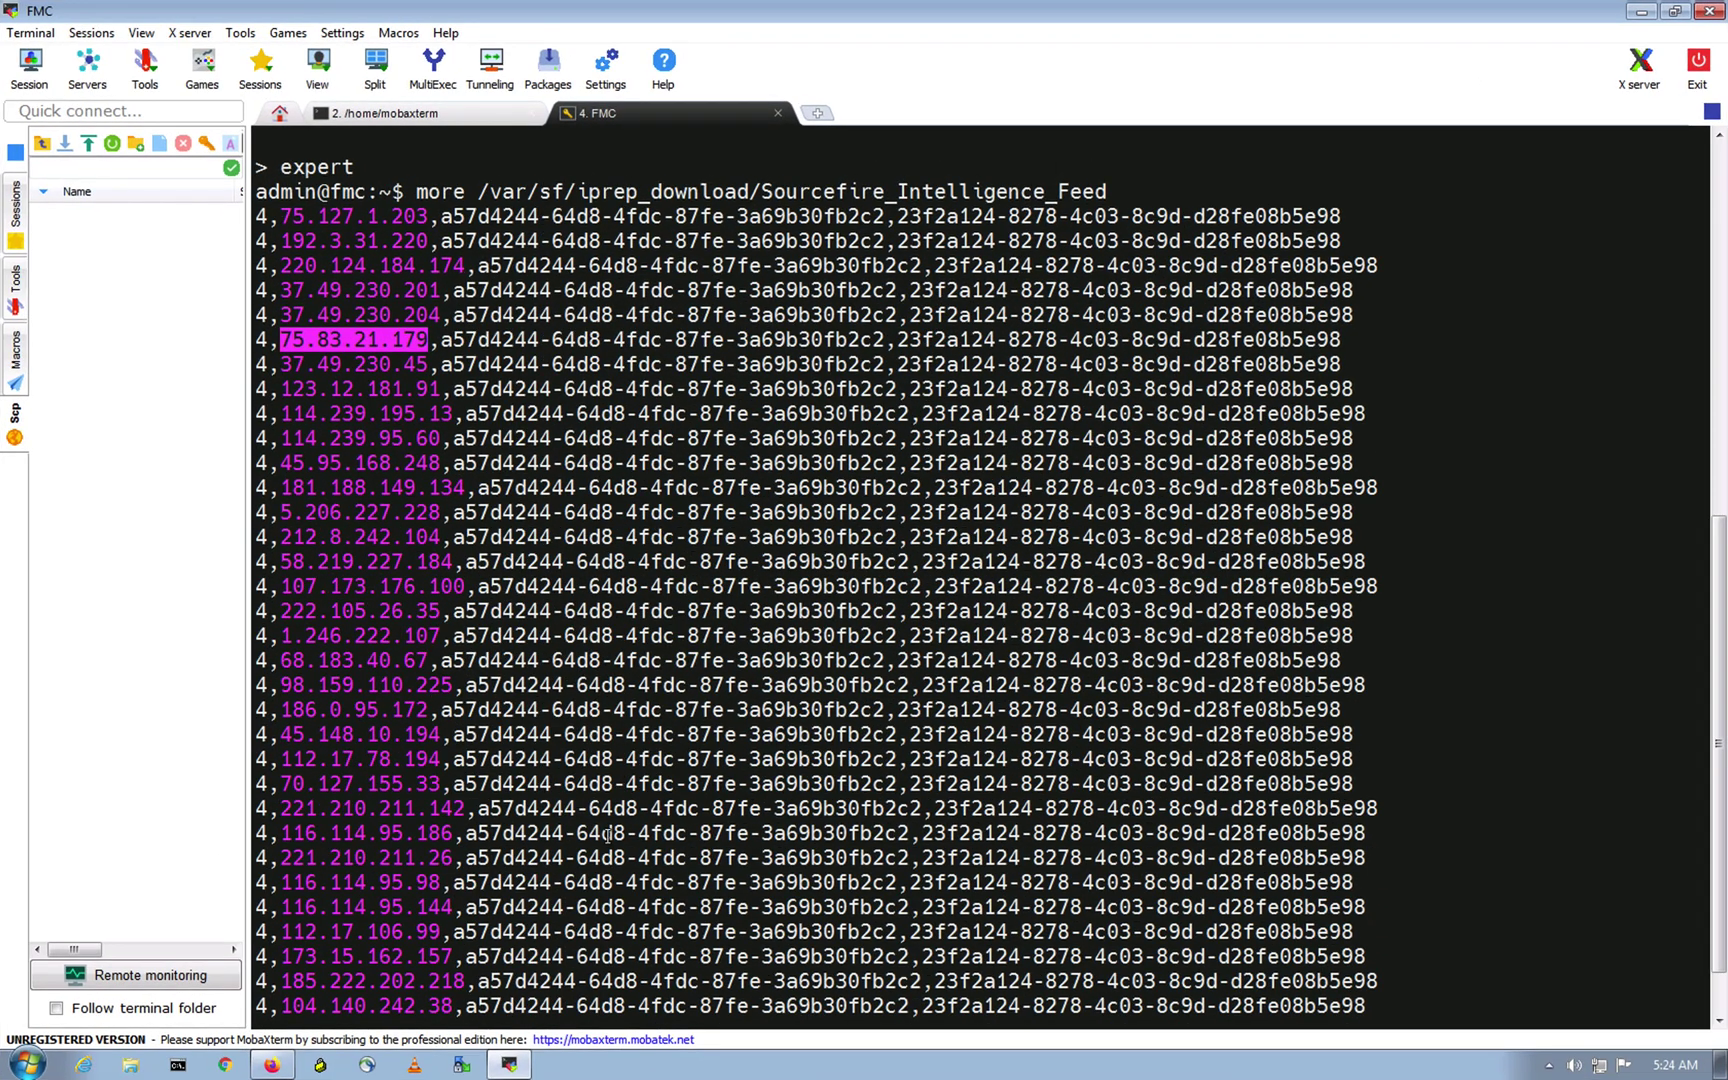
click(641, 668)
click(829, 198)
drag(829, 198, 1111, 198)
click(1087, 320)
drag(523, 218, 1063, 903)
click(1049, 706)
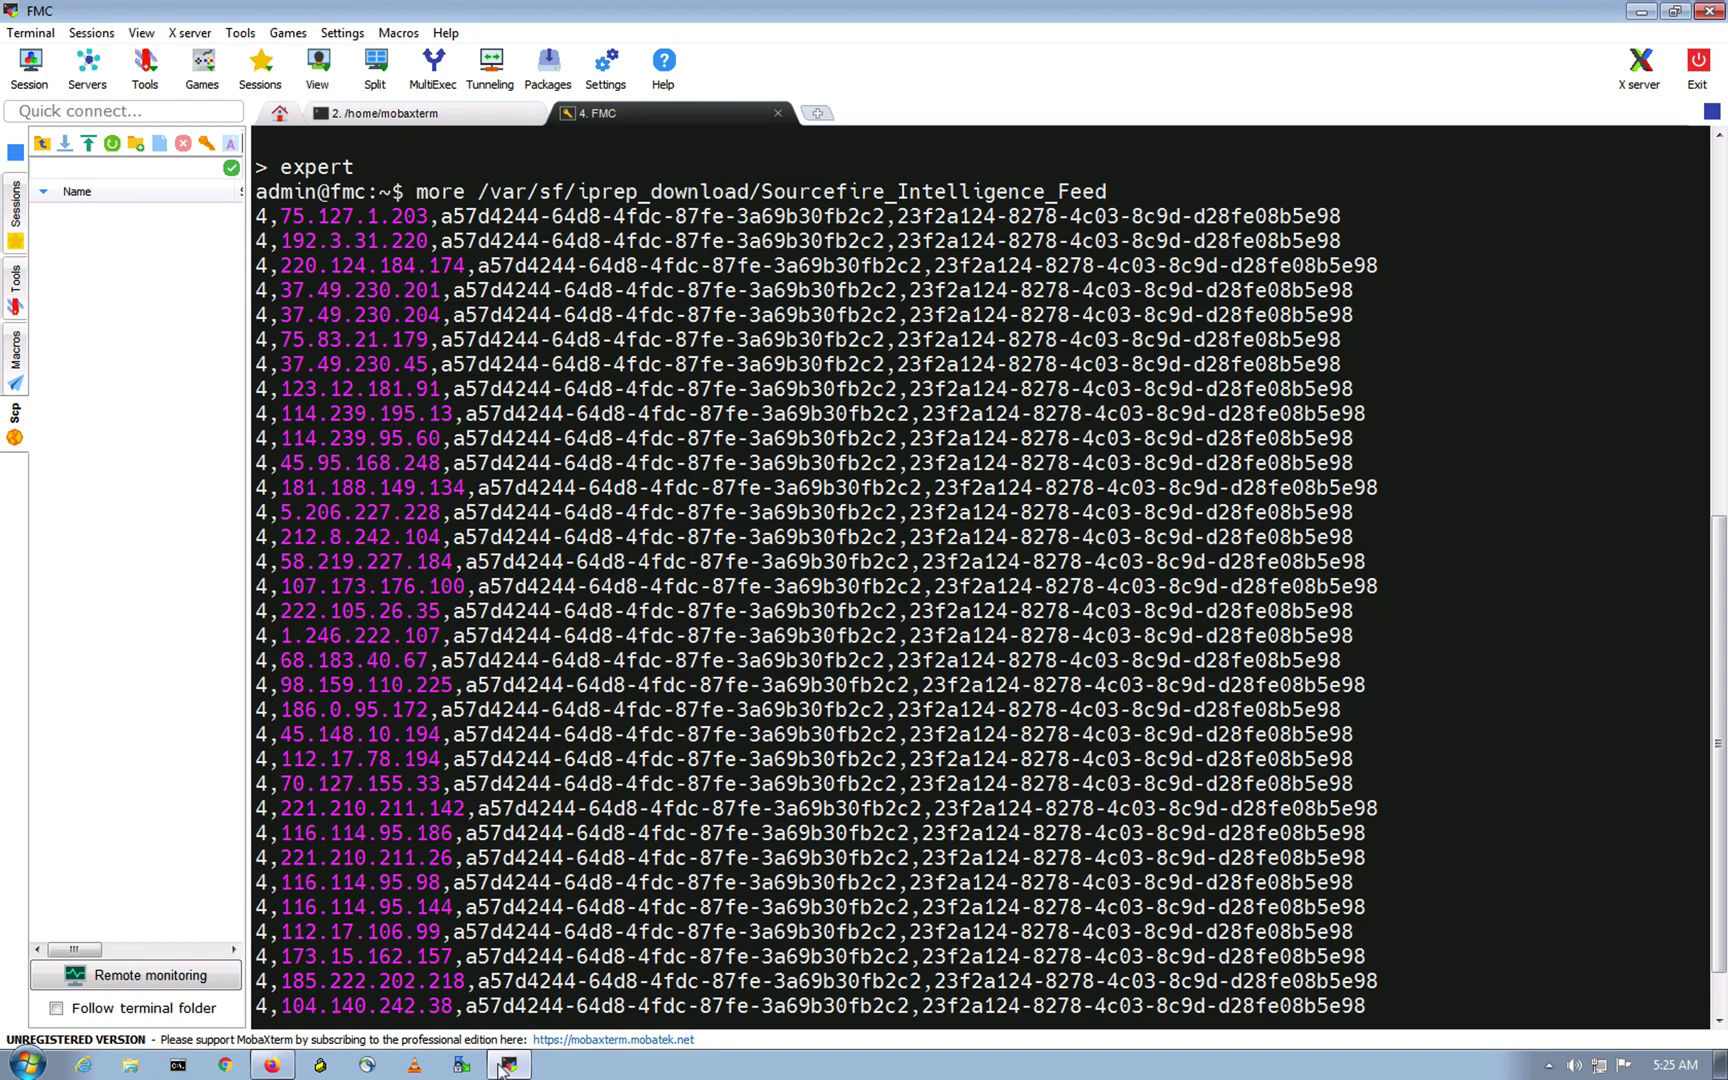
Step: Bring up the FMC deployment page in the remote browser, then return to the TextEdit notes
click(272, 1065)
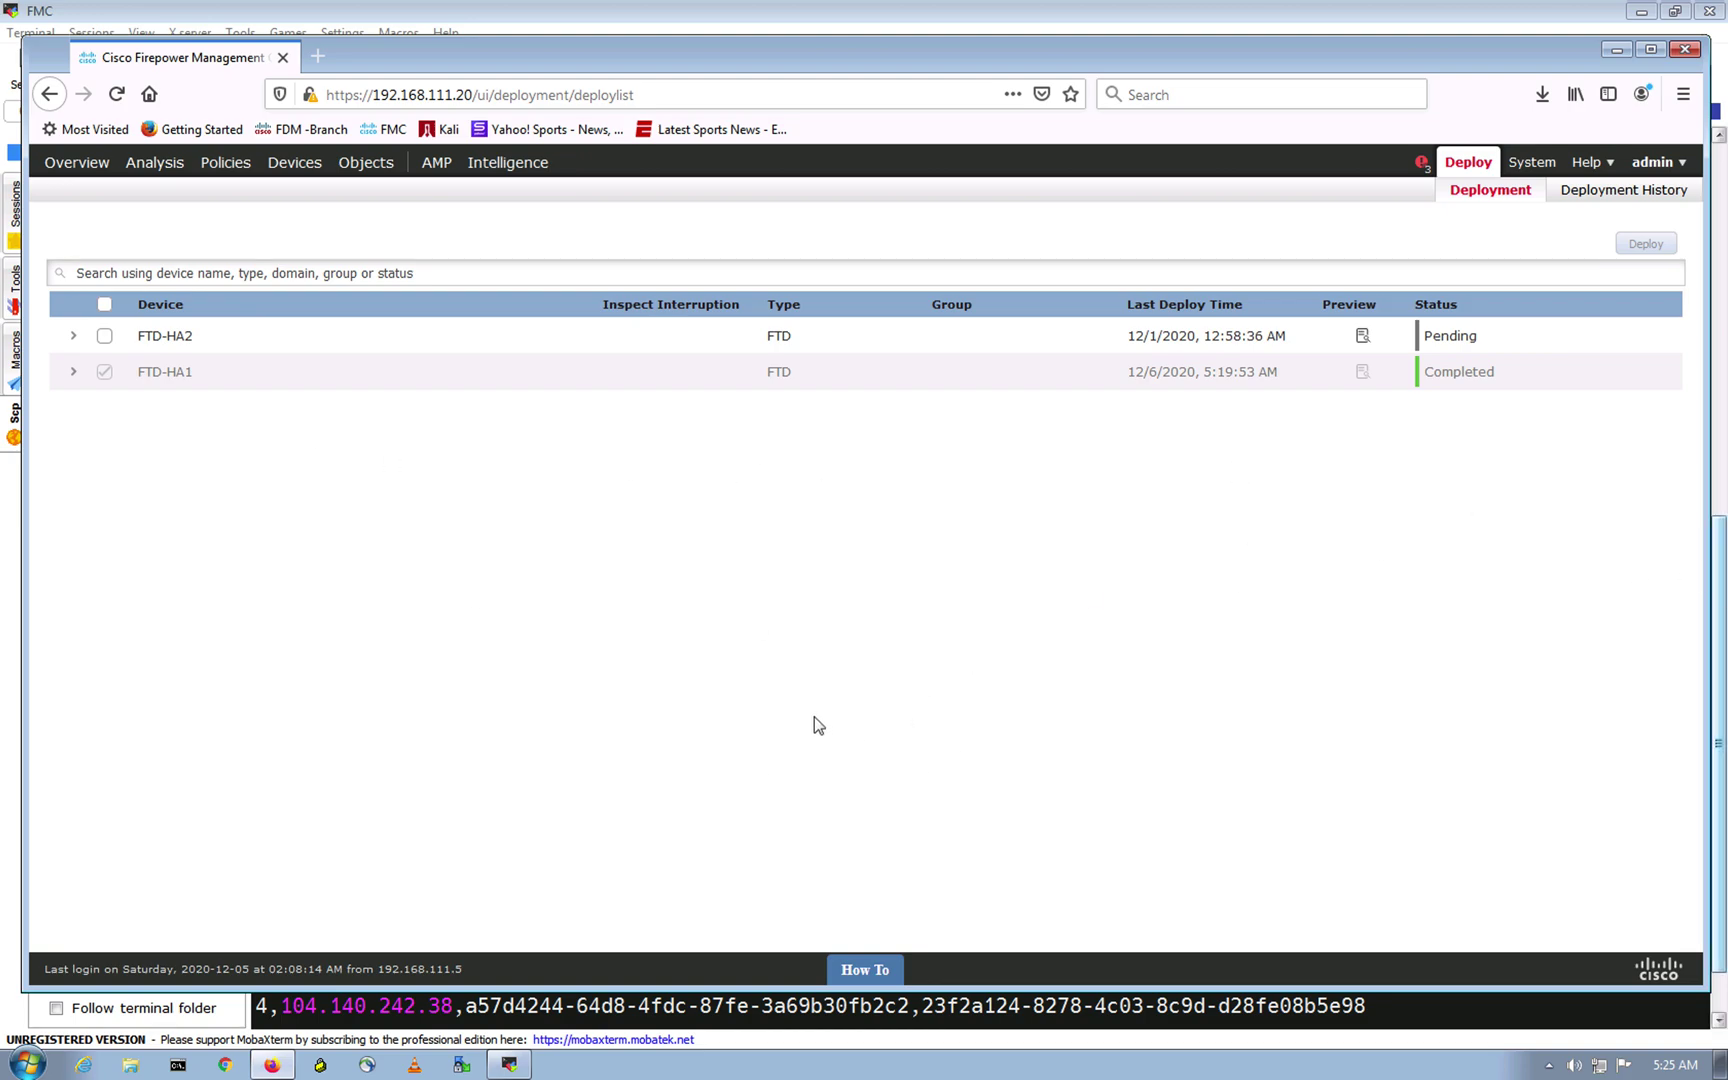
key(ctrl+Up)
click(747, 610)
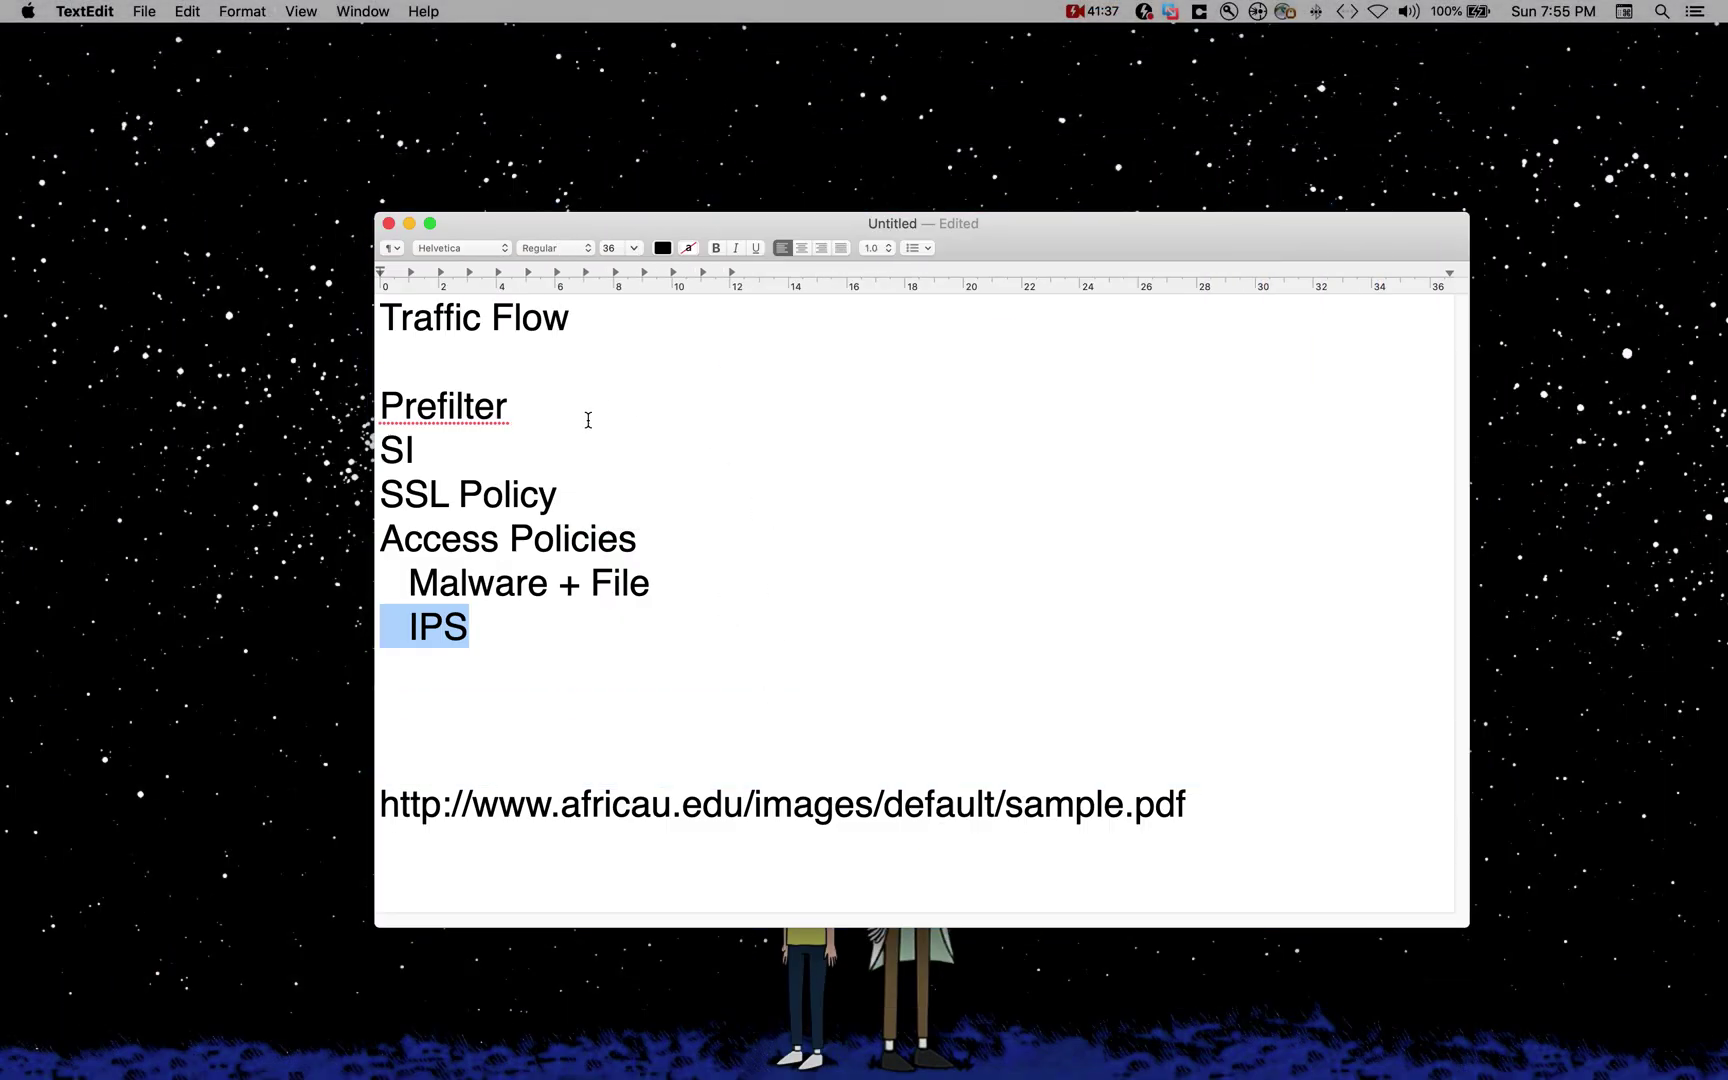
click(599, 371)
drag(623, 409, 377, 404)
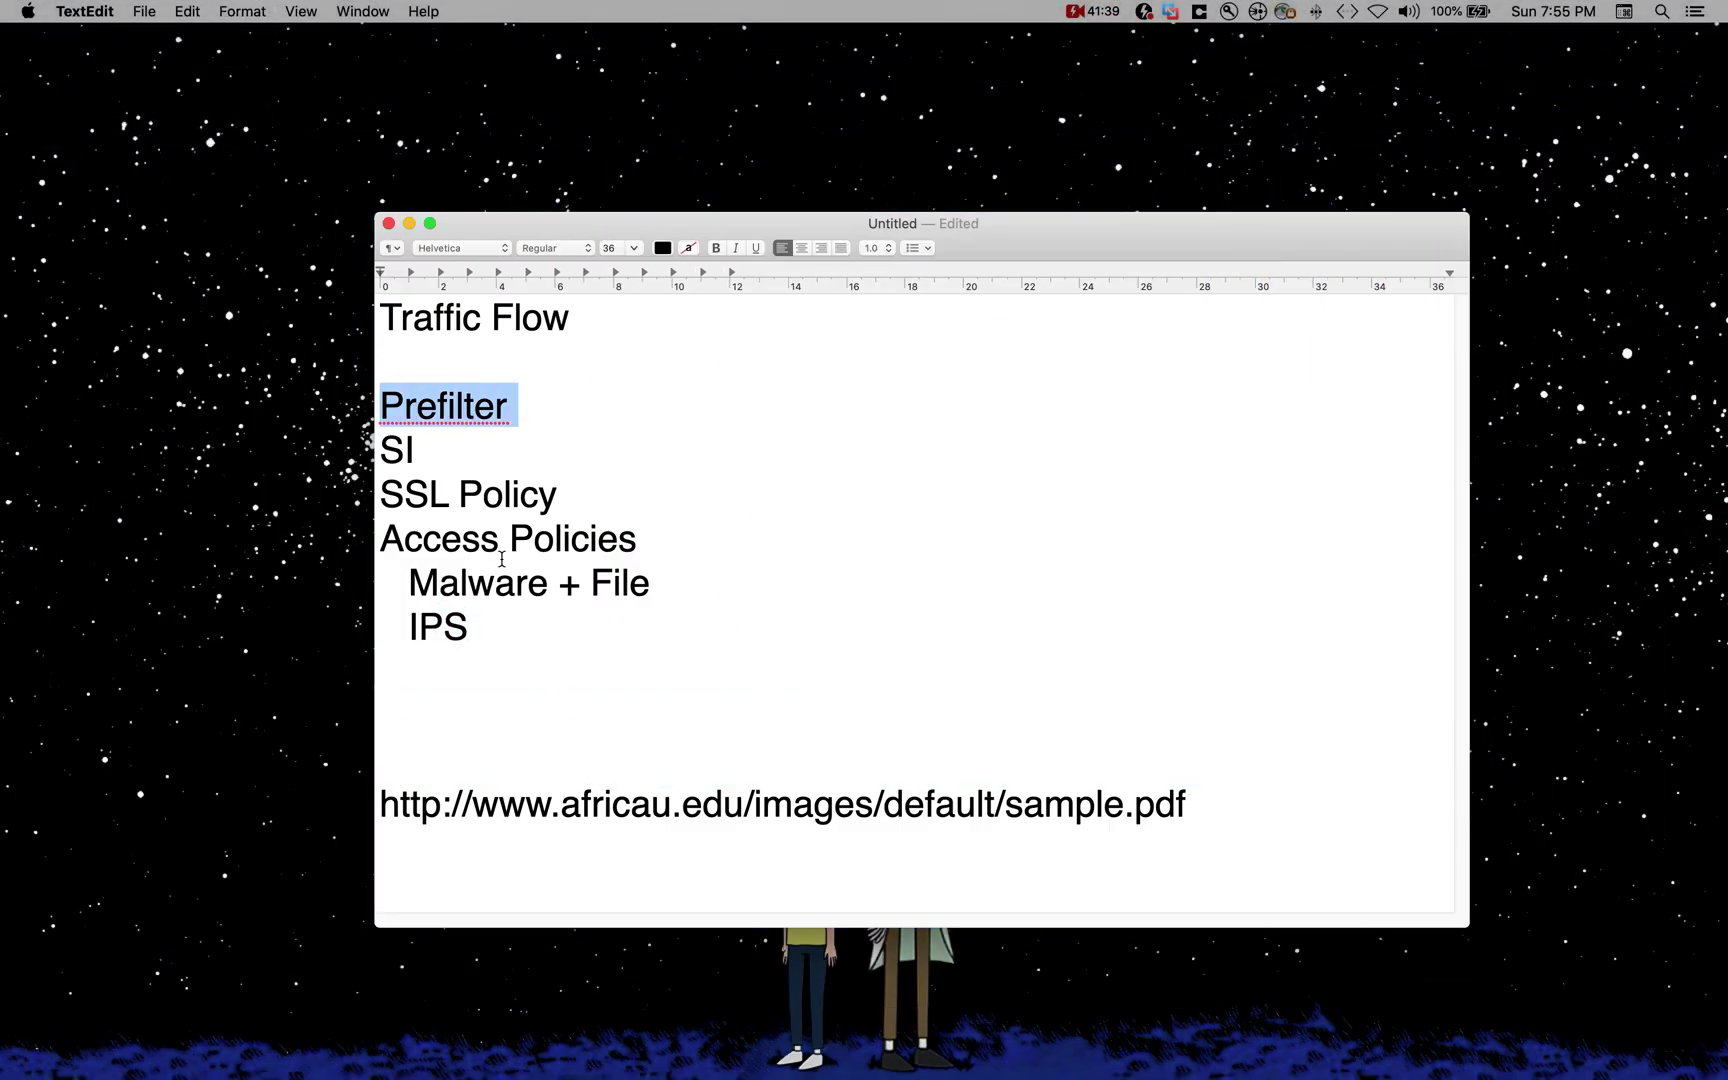
drag(507, 610, 366, 413)
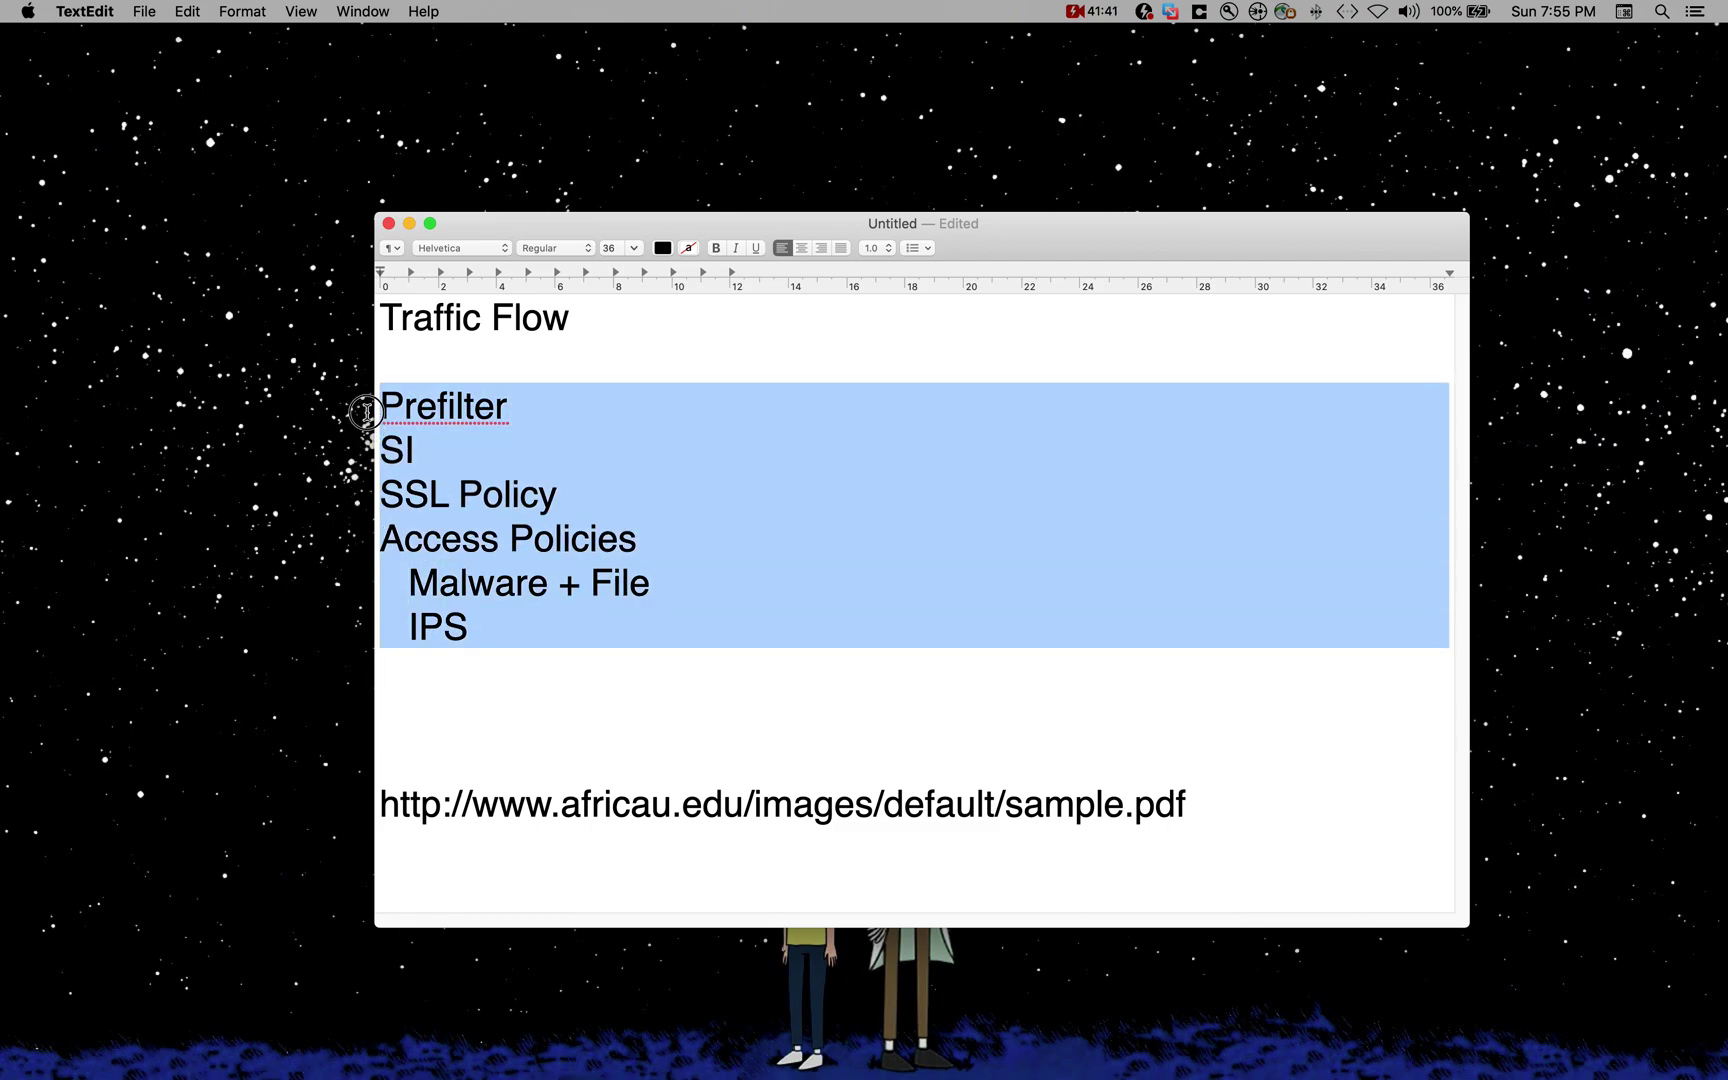
click(481, 503)
drag(586, 508, 366, 500)
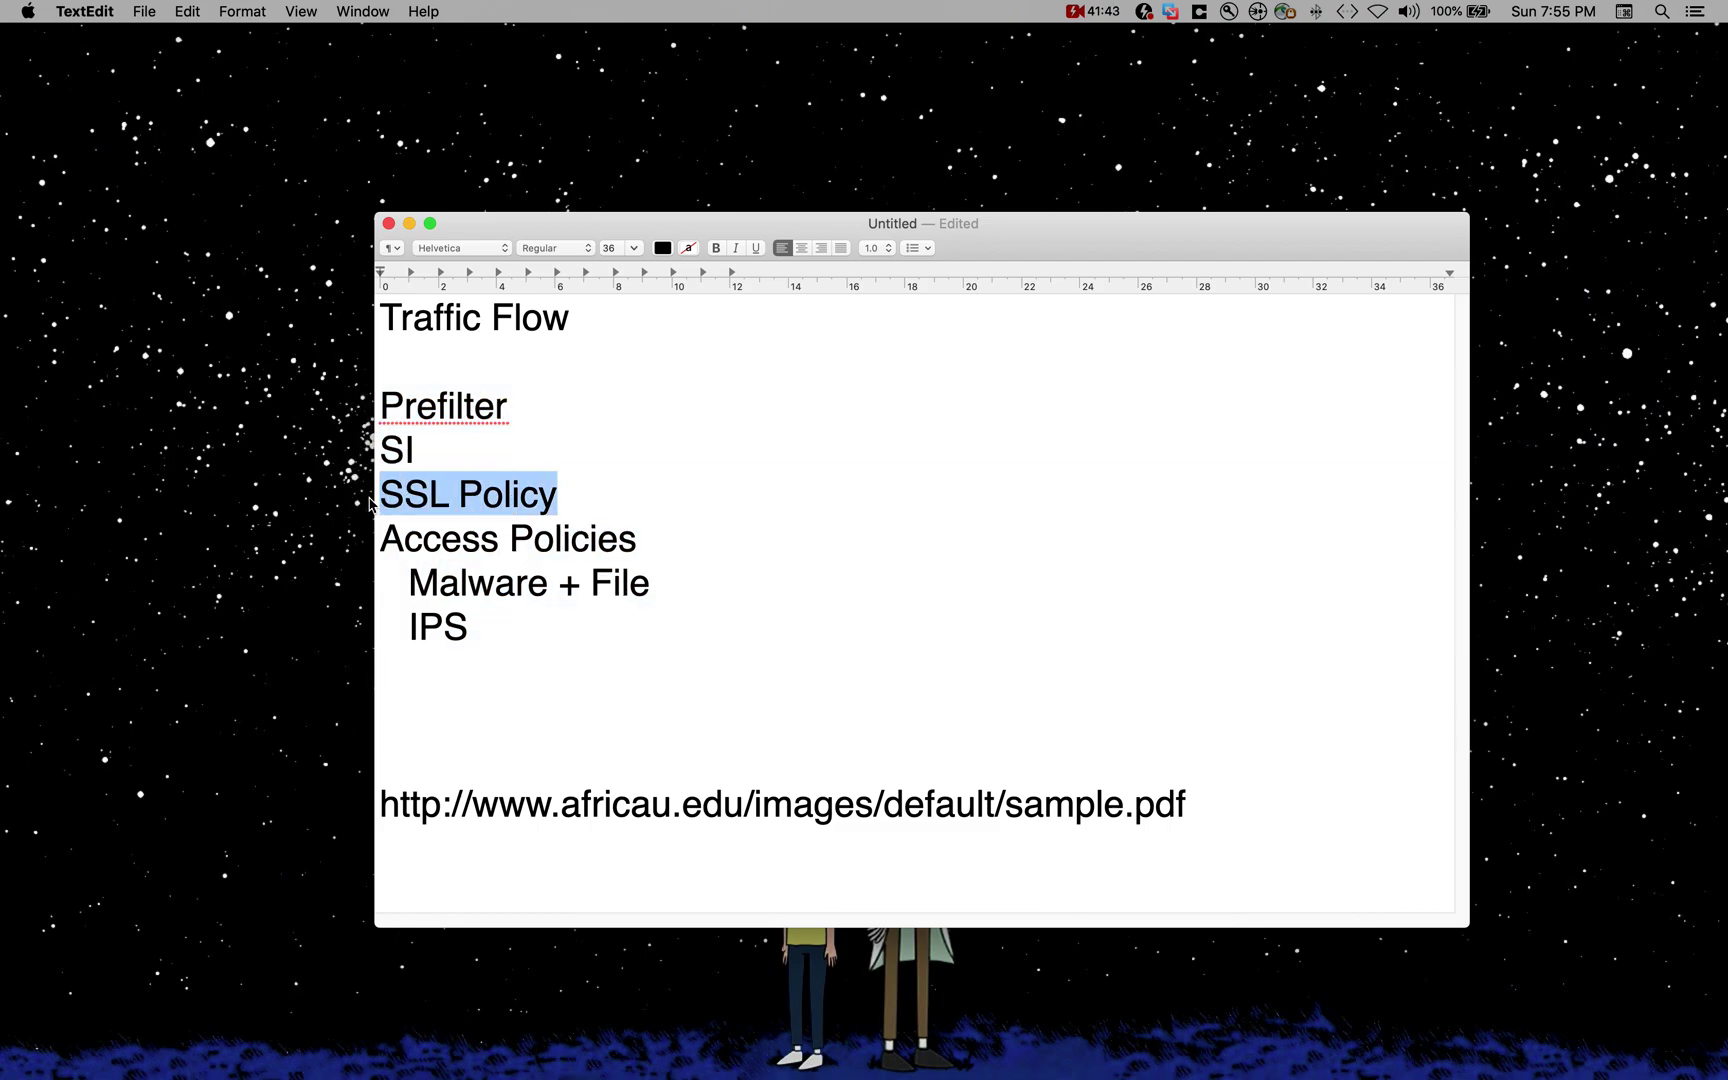
click(600, 690)
drag(652, 545, 289, 536)
click(571, 643)
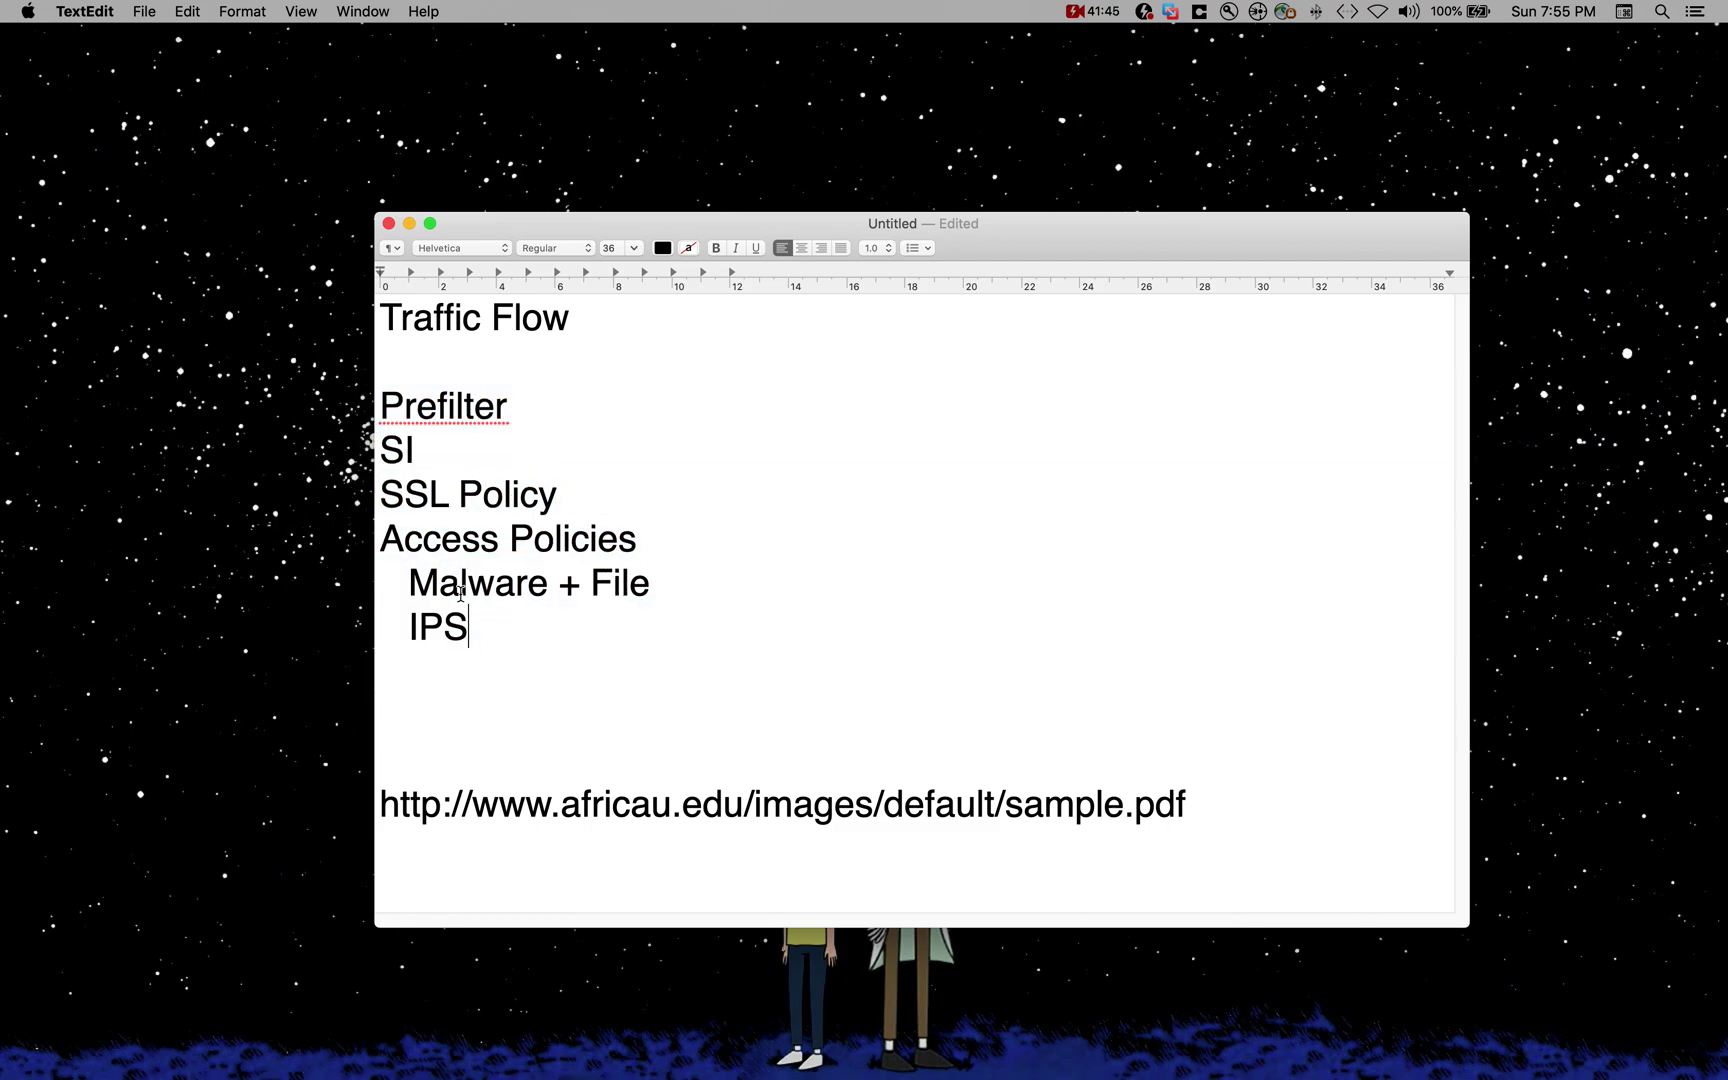
drag(409, 582, 710, 606)
click(748, 730)
triple_click(548, 638)
click(616, 718)
key(ctrl+Up)
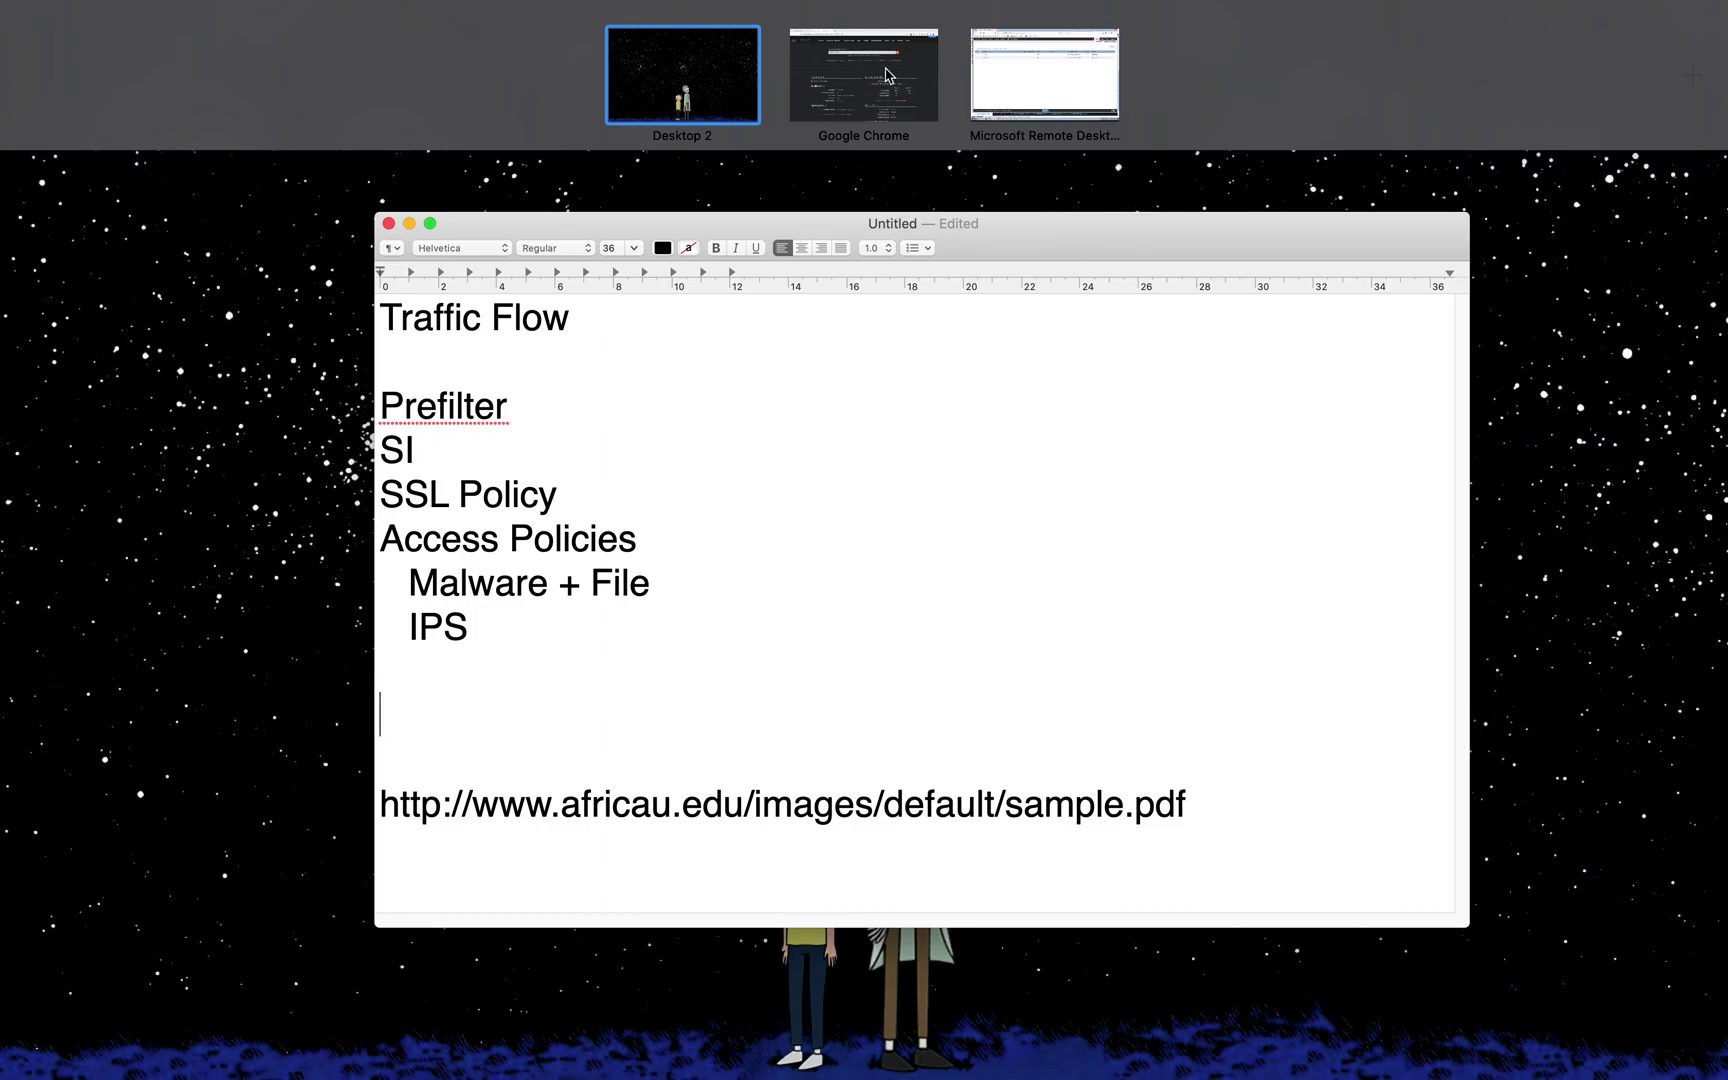
Step: Return to Chrome and switch to the EVE-NG topology tab for the NGFW-Firepower lab
click(889, 76)
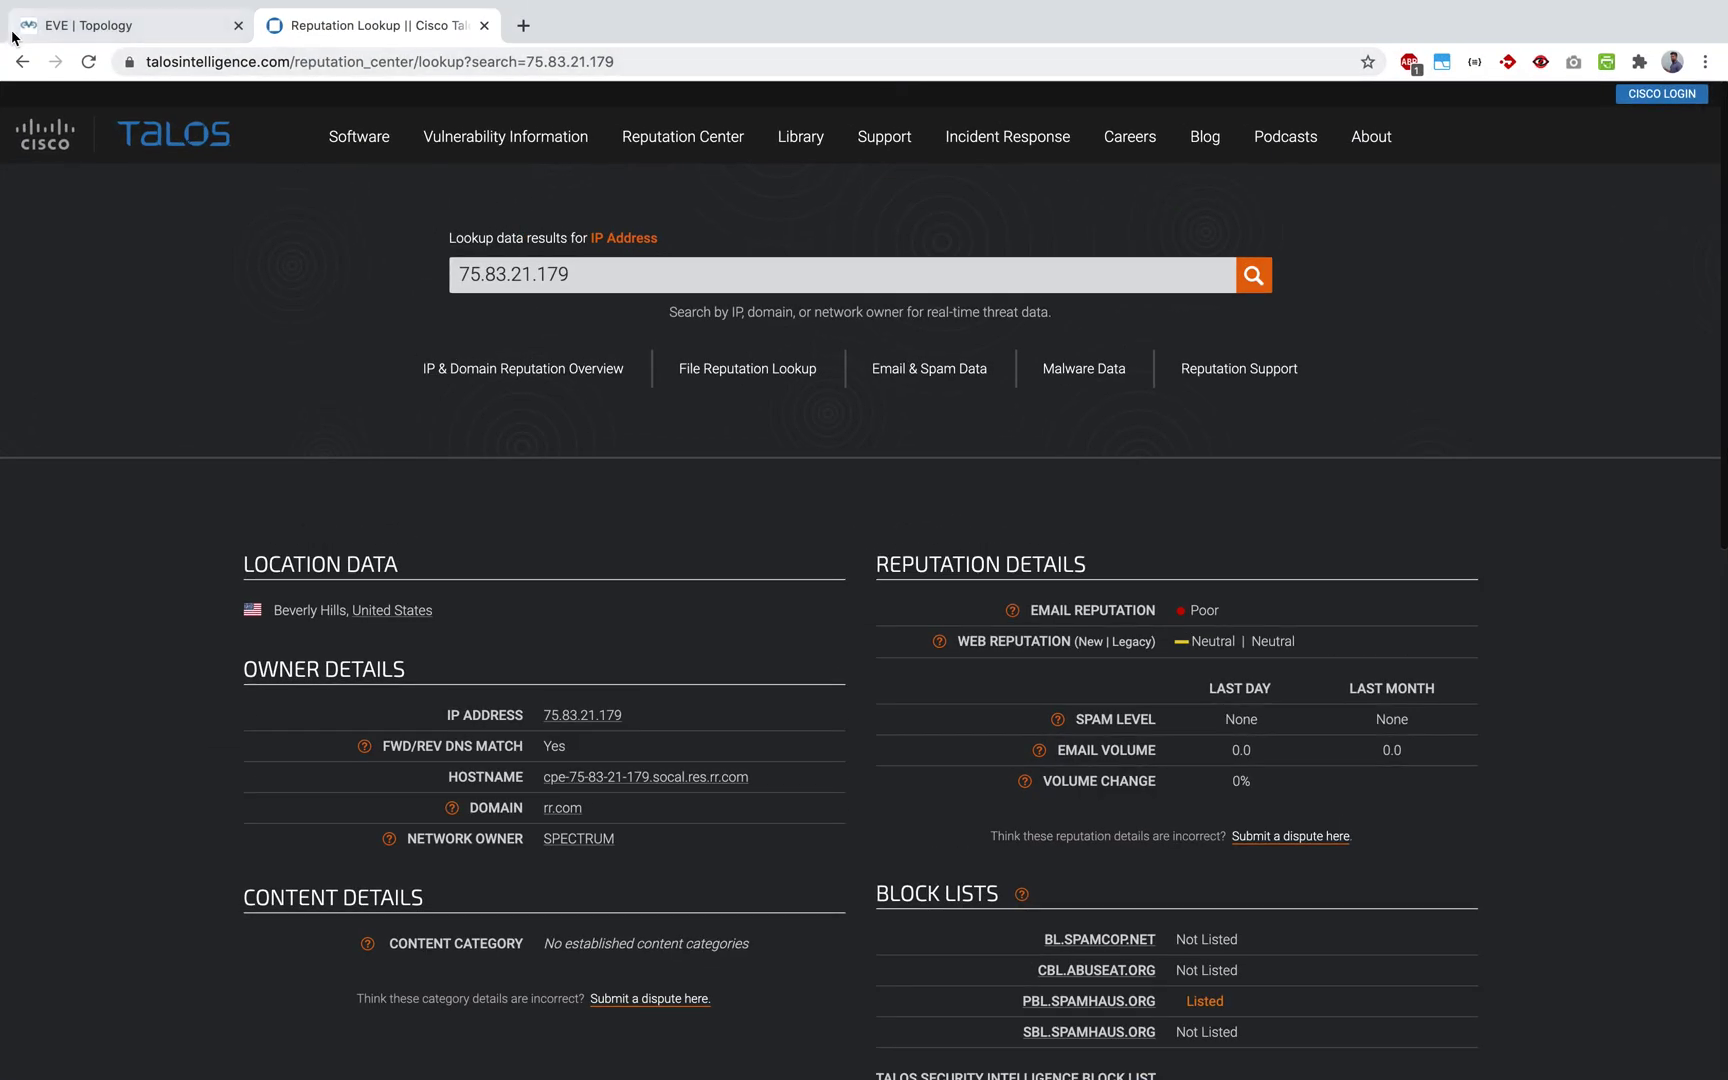
click(110, 25)
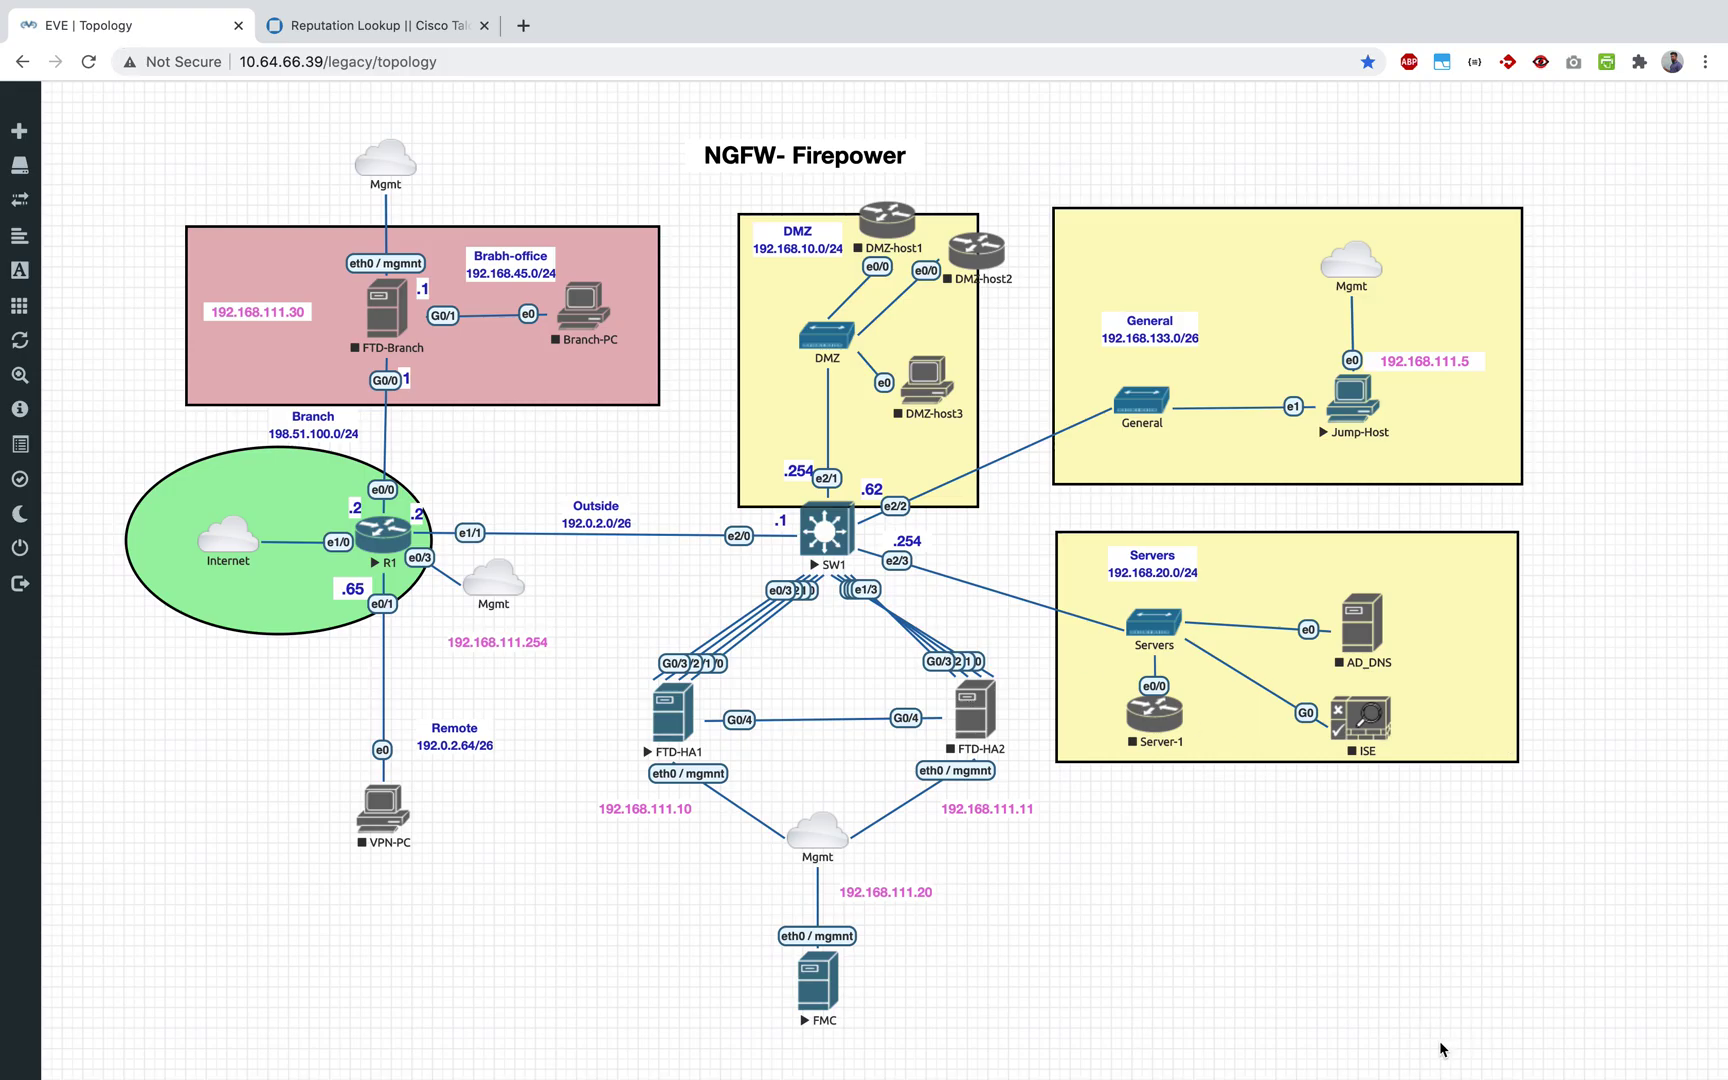